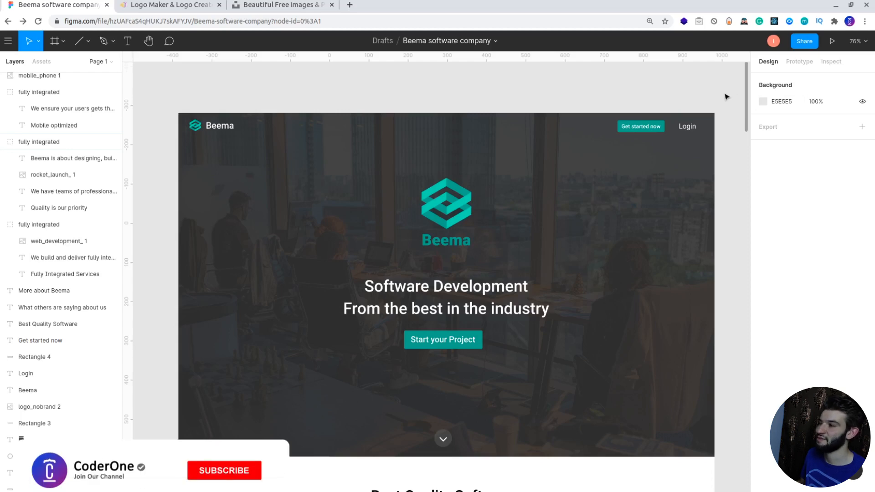
- Examine the hero section of the finished Beema landing page, including its header, logo, headline and call-to-action
{"action": "scroll", "coordinate": [748, 107], "scroll_direction": "down", "scroll_amount": 1}
{"action": "left_click_drag", "start_coordinate": [748, 108], "coordinate": [748, 99]}
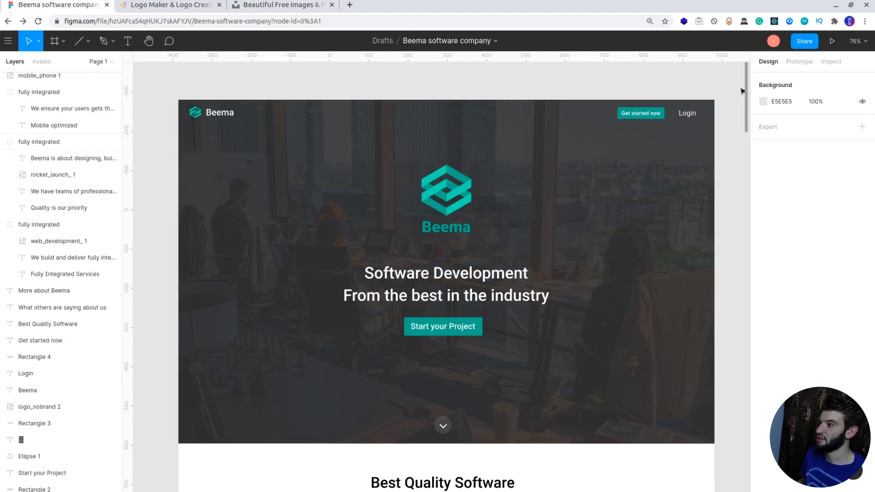
{"action": "scroll", "coordinate": [742, 92], "scroll_direction": "down", "scroll_amount": 2}
{"action": "scroll", "coordinate": [739, 94], "scroll_direction": "up", "scroll_amount": 1}
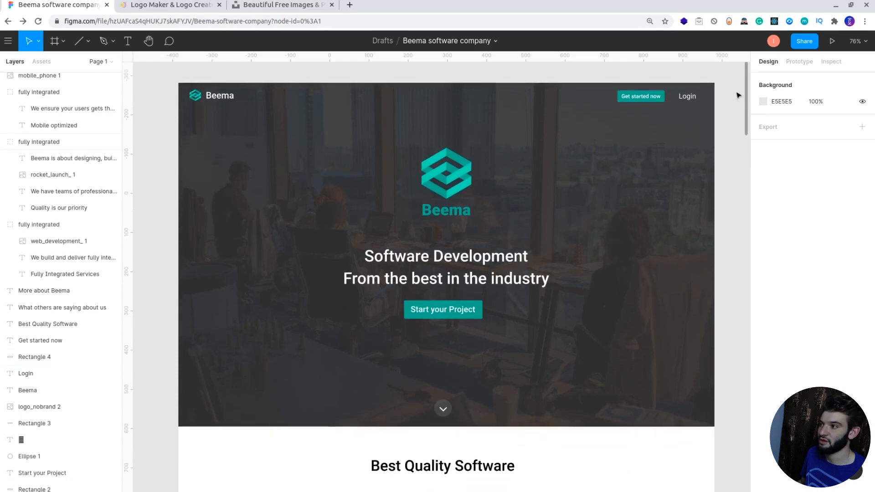
{"action": "scroll", "coordinate": [739, 95], "scroll_direction": "down", "scroll_amount": 1}
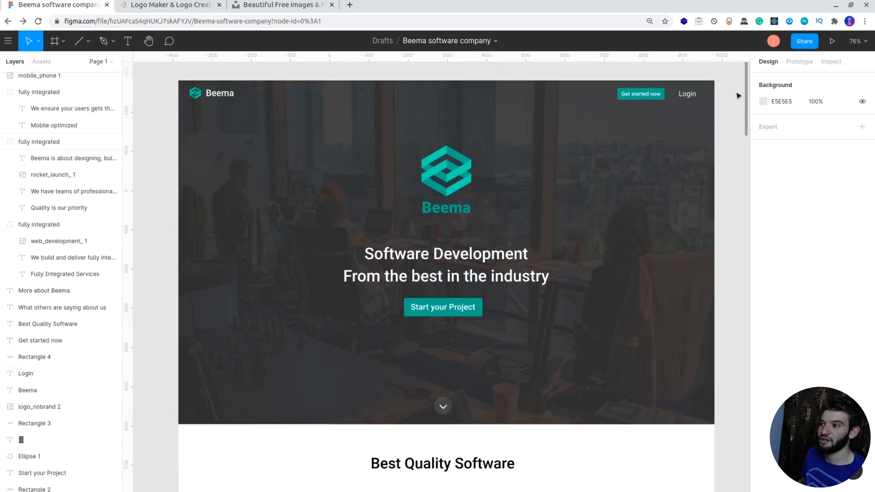
{"action": "scroll", "coordinate": [739, 96], "scroll_direction": "down", "scroll_amount": 1}
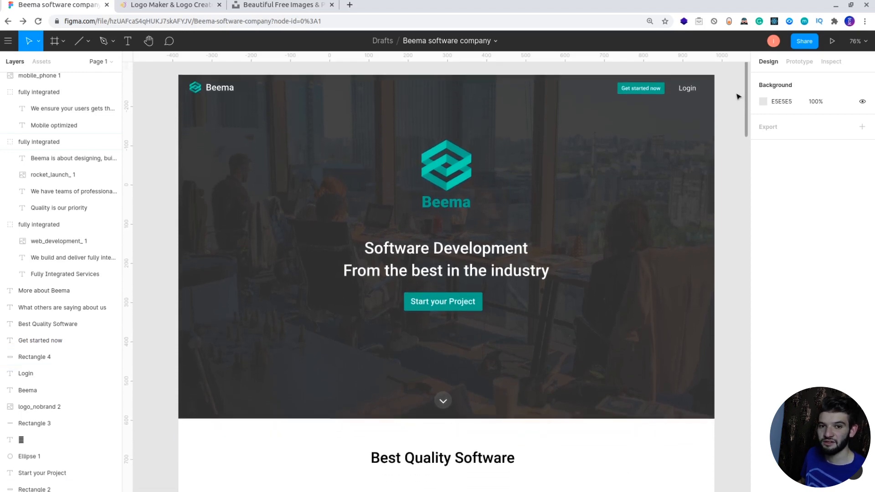
{"action": "scroll", "coordinate": [739, 97], "scroll_direction": "down", "scroll_amount": 1}
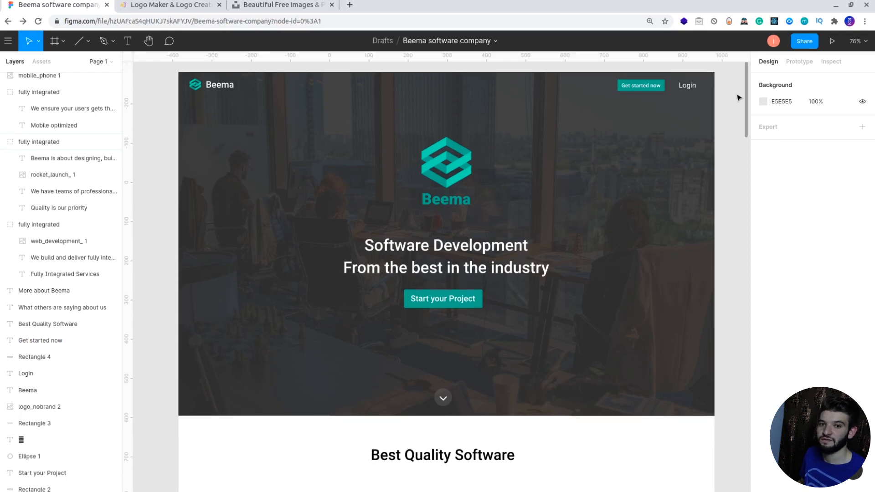
{"action": "scroll", "coordinate": [739, 98], "scroll_direction": "down", "scroll_amount": 1}
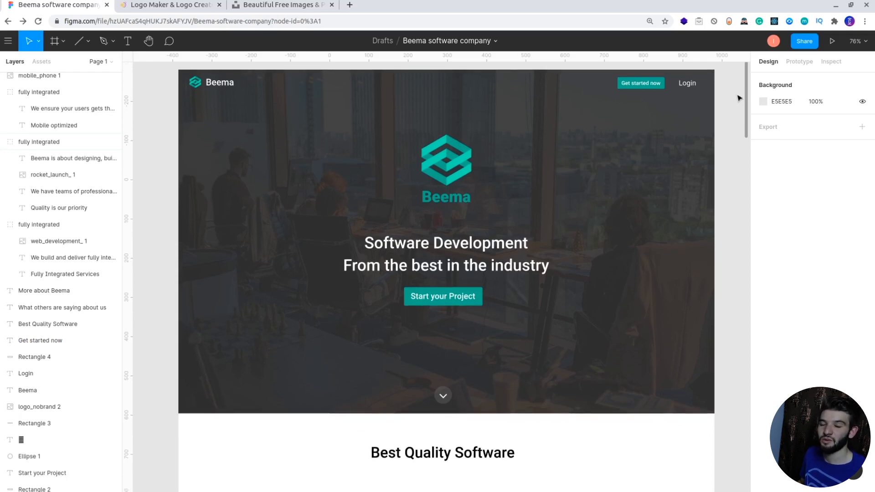
{"action": "scroll", "coordinate": [739, 98], "scroll_direction": "down", "scroll_amount": 1}
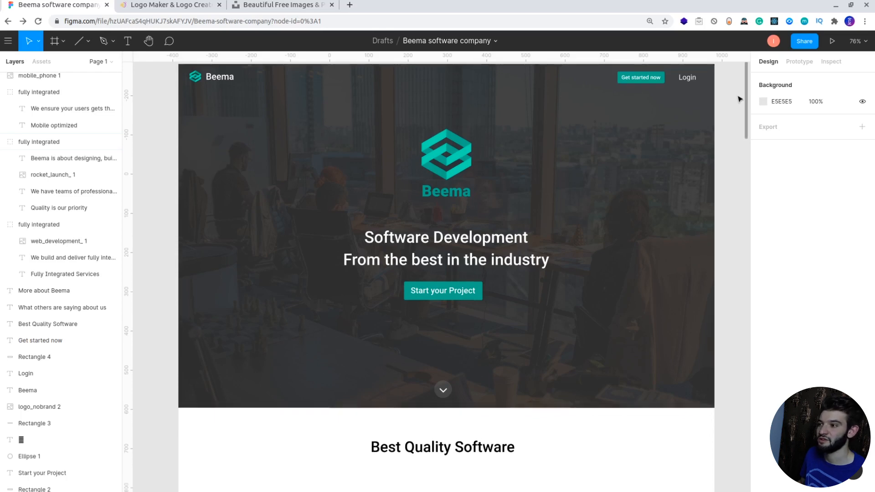
{"action": "scroll", "coordinate": [739, 99], "scroll_direction": "down", "scroll_amount": 1}
{"action": "scroll", "coordinate": [739, 91], "scroll_direction": "up", "scroll_amount": 4}
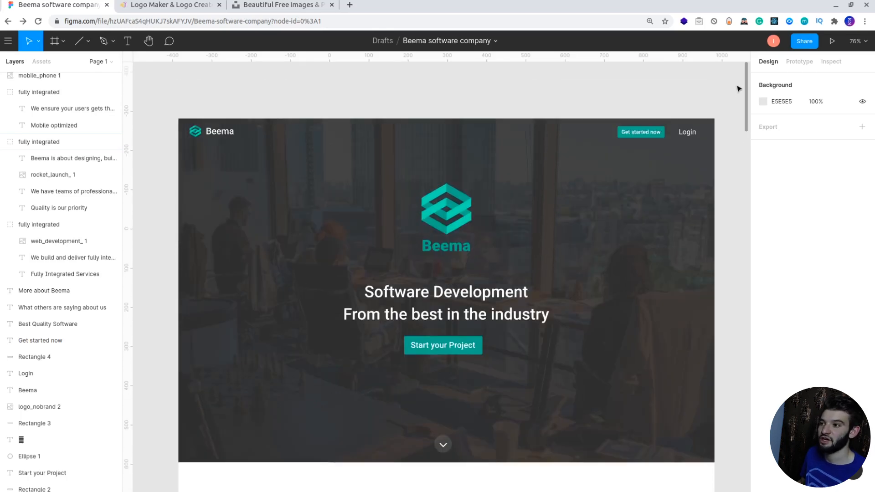
{"action": "scroll", "coordinate": [739, 89], "scroll_direction": "down", "scroll_amount": 15}
{"action": "scroll", "coordinate": [743, 91], "scroll_direction": "up", "scroll_amount": 15}
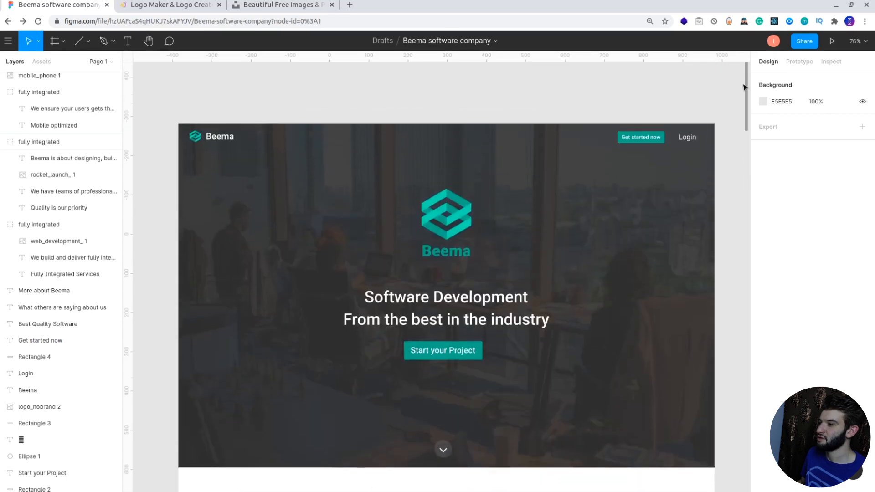
{"action": "scroll", "coordinate": [747, 94], "scroll_direction": "down", "scroll_amount": 2}
{"action": "scroll", "coordinate": [750, 95], "scroll_direction": "down", "scroll_amount": 1}
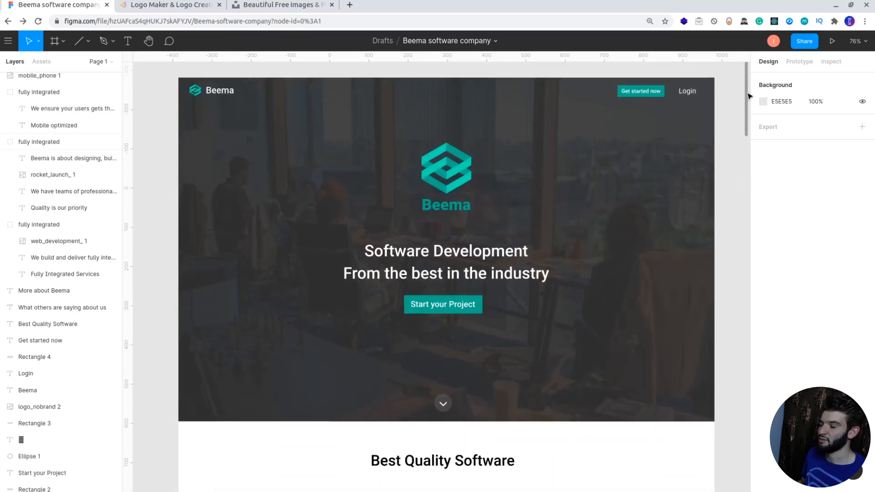
{"action": "scroll", "coordinate": [750, 96], "scroll_direction": "down", "scroll_amount": 1}
{"action": "scroll", "coordinate": [749, 95], "scroll_direction": "up", "scroll_amount": 2}
{"action": "scroll", "coordinate": [748, 93], "scroll_direction": "down", "scroll_amount": 1}
{"action": "scroll", "coordinate": [748, 94], "scroll_direction": "up", "scroll_amount": 1}
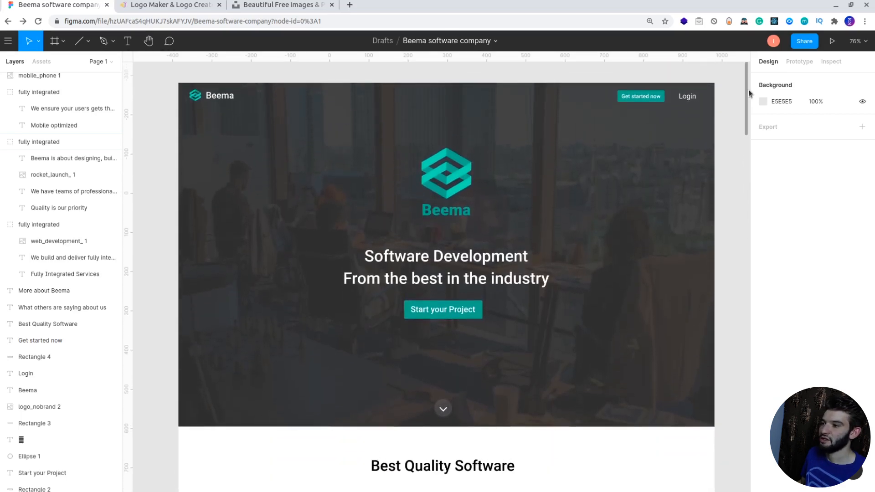
{"action": "scroll", "coordinate": [748, 89], "scroll_direction": "up", "scroll_amount": 1}
{"action": "scroll", "coordinate": [748, 91], "scroll_direction": "down", "scroll_amount": 3}
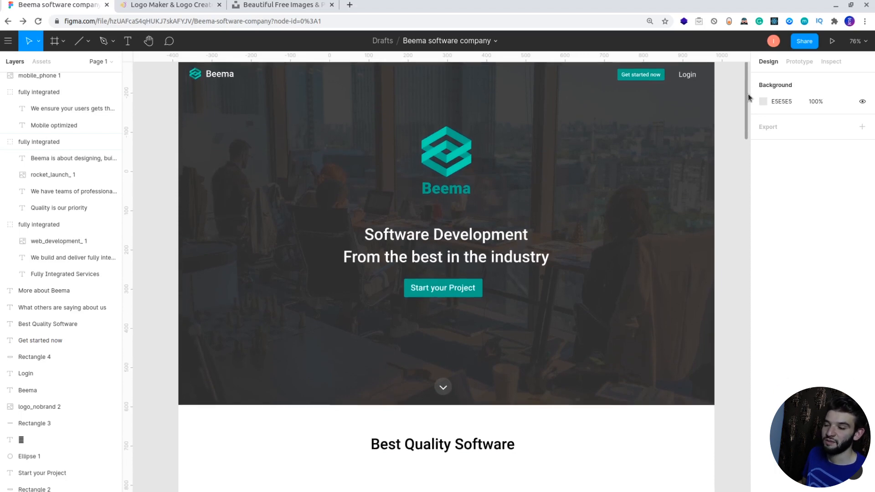
- Review the rest of the Beema landing page, from the testimonials and company description down to the footer, and return to the hero
{"action": "left_click_drag", "start_coordinate": [748, 94], "coordinate": [748, 290]}
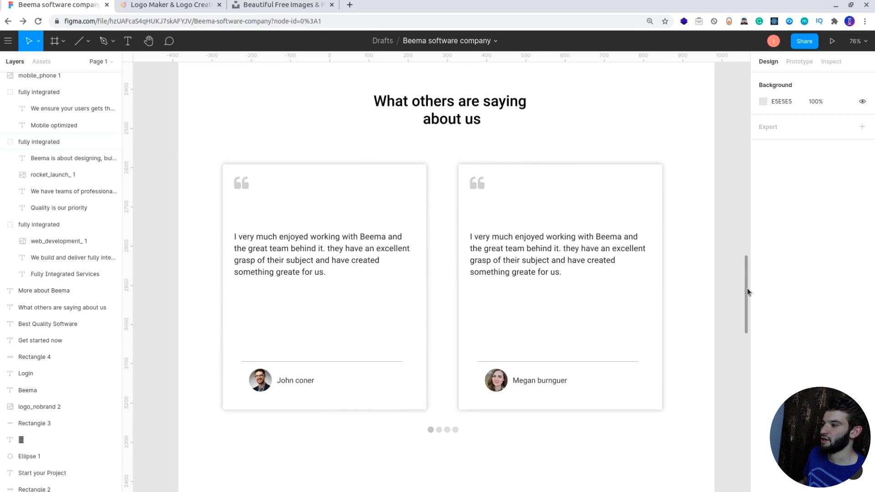
{"action": "left_click_drag", "start_coordinate": [750, 294], "coordinate": [748, 295]}
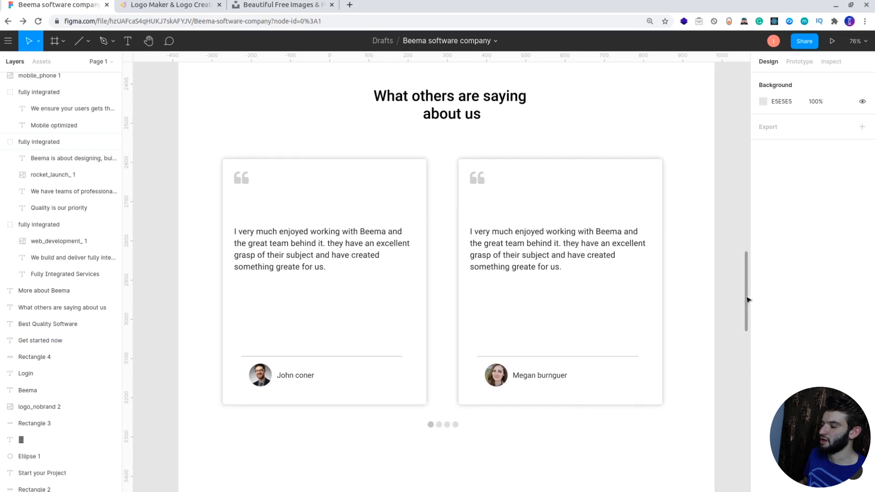
{"action": "left_click_drag", "start_coordinate": [748, 299], "coordinate": [744, 379]}
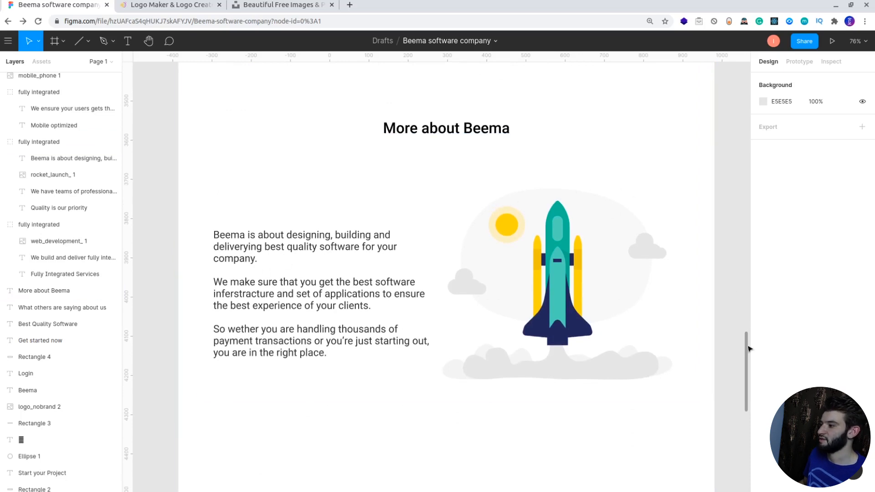
{"action": "left_click_drag", "start_coordinate": [749, 349], "coordinate": [748, 424]}
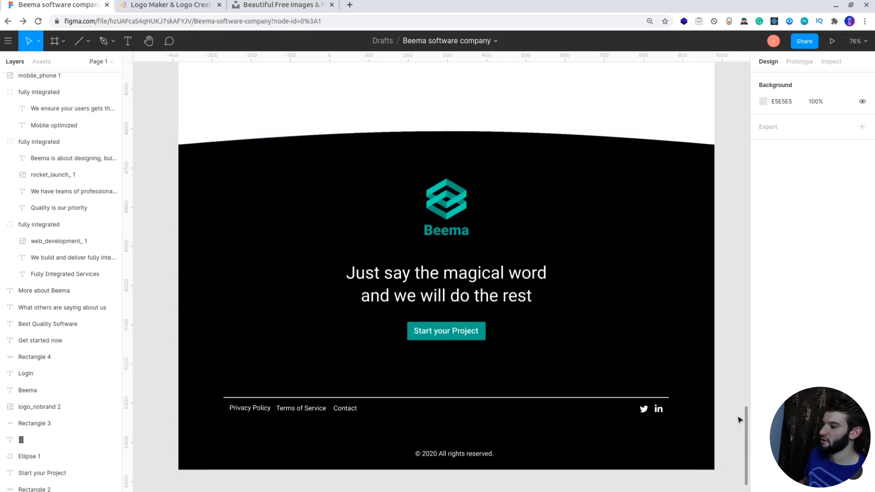
{"action": "left_click_drag", "start_coordinate": [749, 421], "coordinate": [732, 56]}
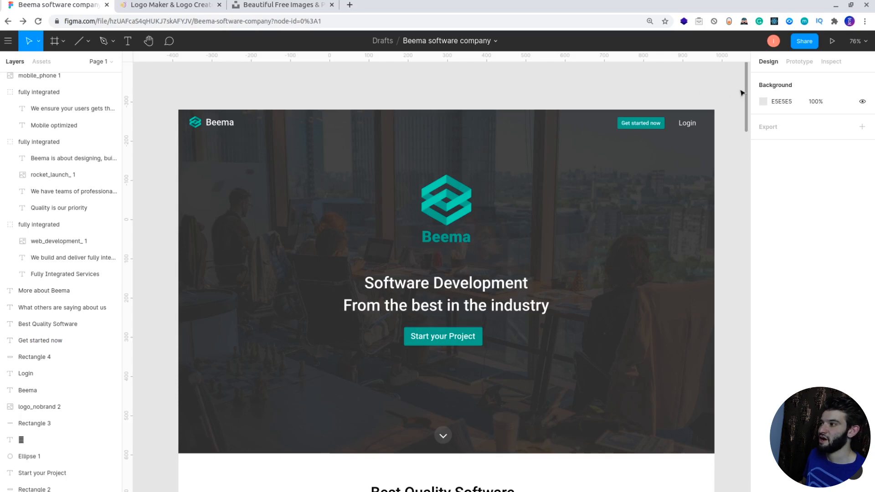
{"action": "scroll", "coordinate": [750, 108], "scroll_direction": "down", "scroll_amount": 3}
{"action": "scroll", "coordinate": [747, 98], "scroll_direction": "up", "scroll_amount": 2}
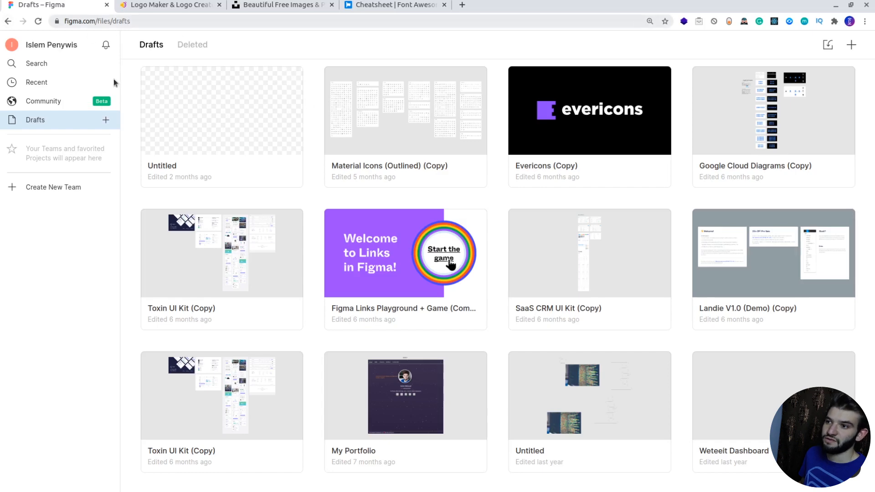
- Create a new design file in Drafts and name it "Beema software company"
{"action": "left_click", "coordinate": [107, 122]}
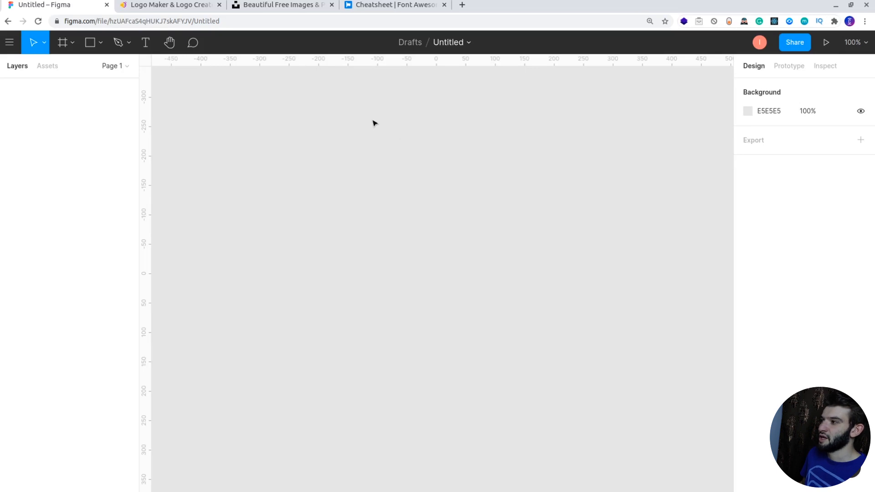
{"action": "double_click", "coordinate": [445, 42]}
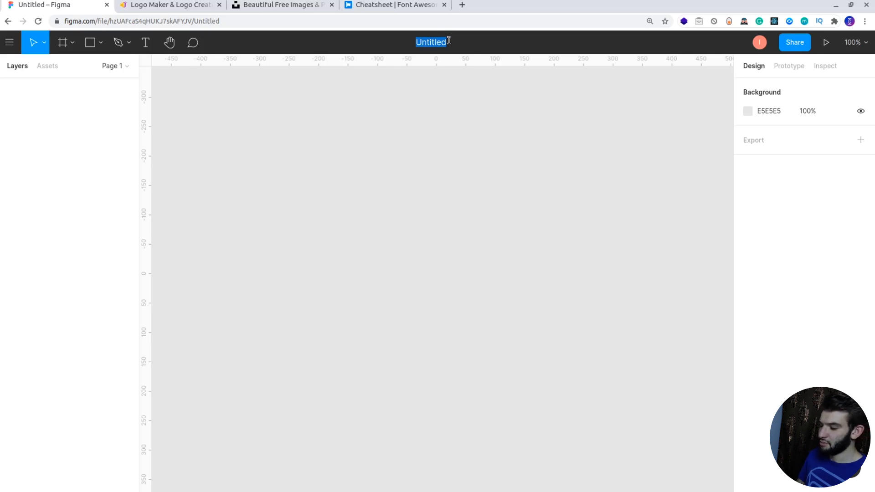
{"action": "type", "text": "Beema"}
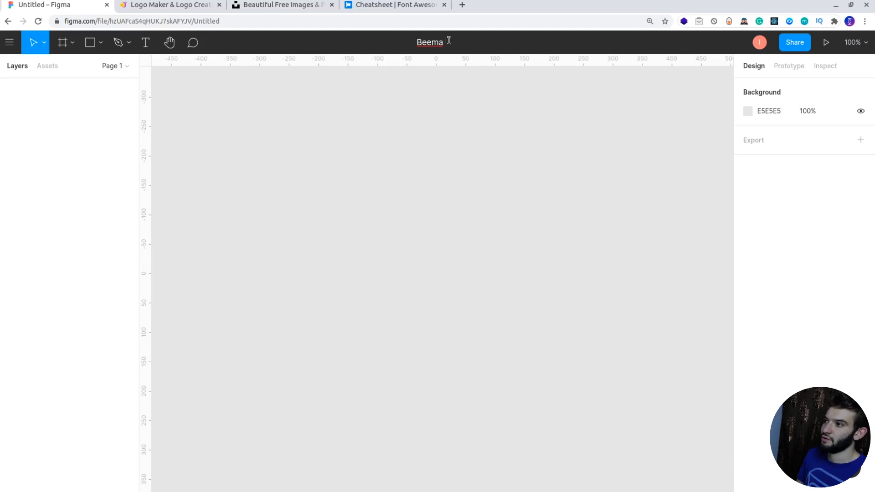
{"action": "type", "text": "softwa"}
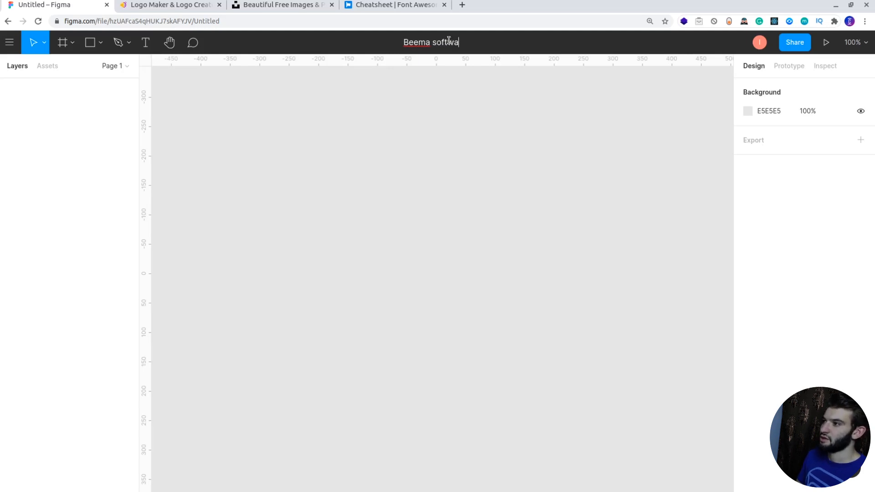
{"action": "type", "text": "re compa"}
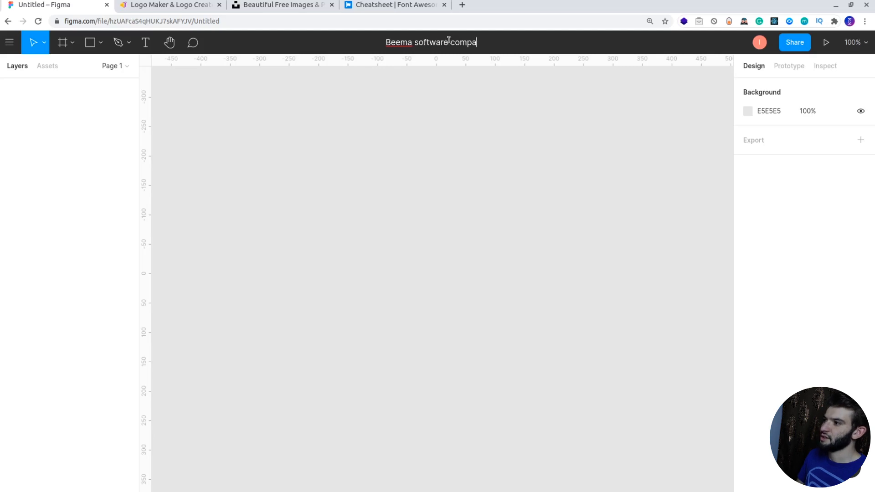
{"action": "type", "text": "ny"}
{"action": "key", "text": "Return"}
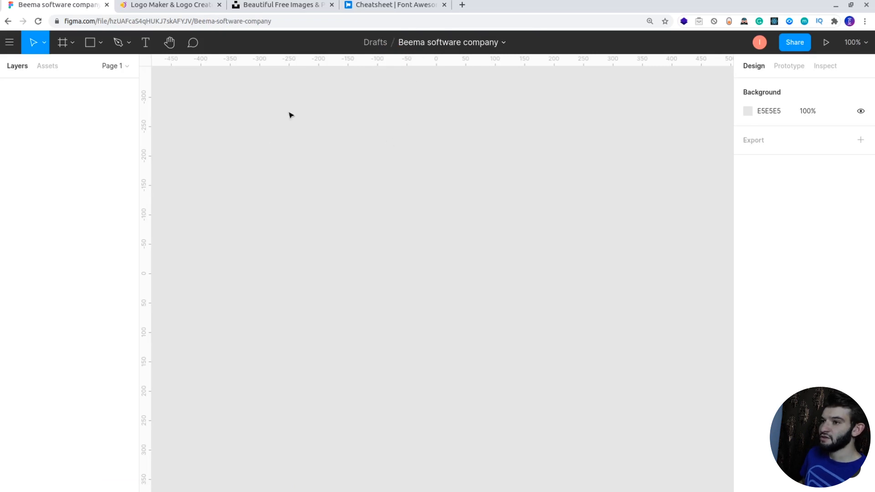
- Draw a tall page-background rectangle about 1366 wide and 2509 high on the empty canvas
{"action": "left_click", "coordinate": [96, 46]}
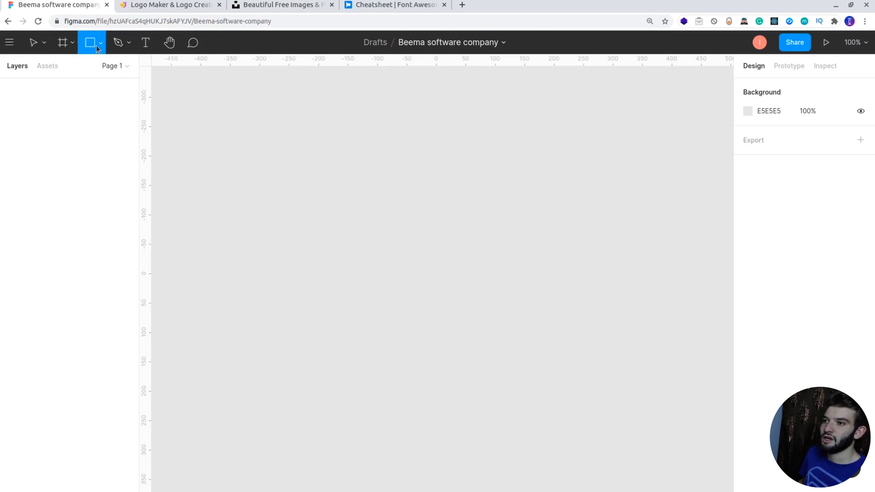
{"action": "left_click", "coordinate": [99, 45]}
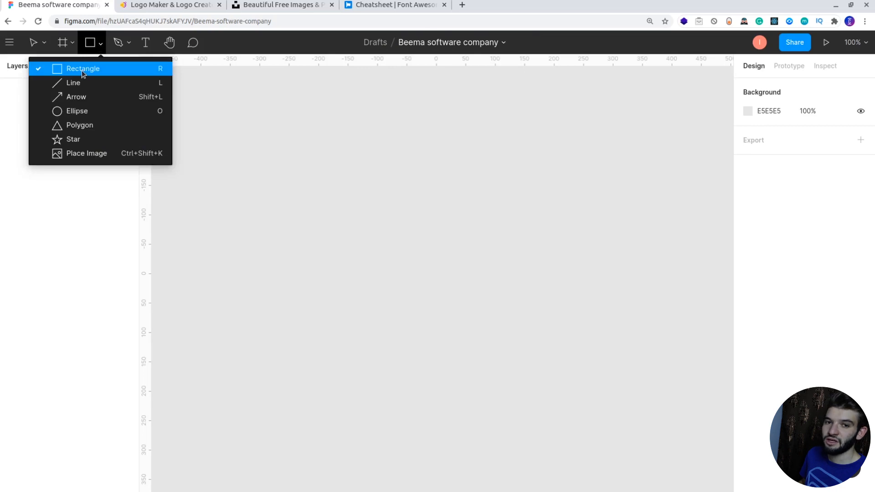
{"action": "left_click", "coordinate": [137, 70]}
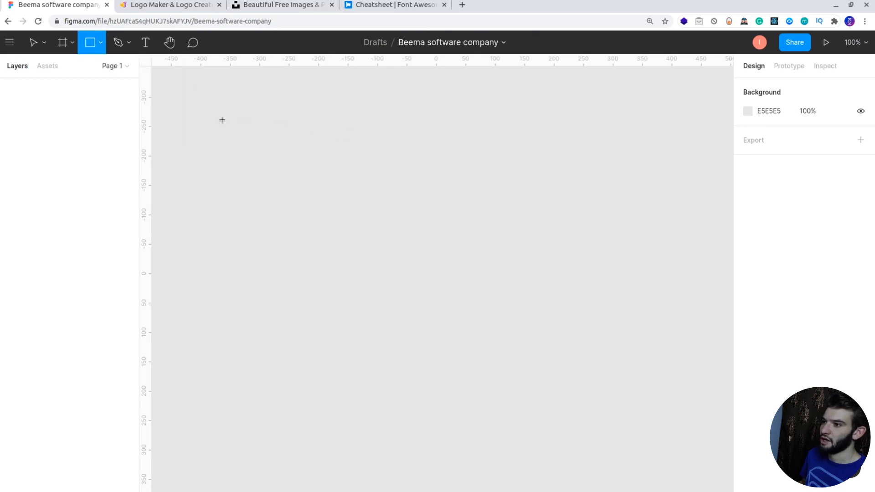
{"action": "left_click_drag", "start_coordinate": [210, 109], "coordinate": [678, 278]}
{"action": "left_click_drag", "start_coordinate": [564, 280], "coordinate": [512, 489]}
{"action": "left_click_drag", "start_coordinate": [512, 489], "coordinate": [512, 491]}
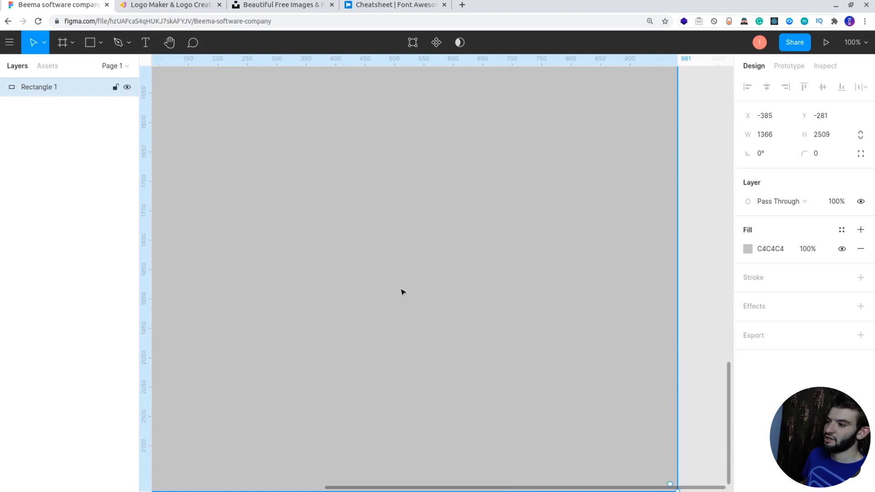
- Inspect the background rectangle's full extent, checking its upper and lower edges
{"action": "scroll", "coordinate": [401, 292], "scroll_direction": "down", "scroll_amount": 5}
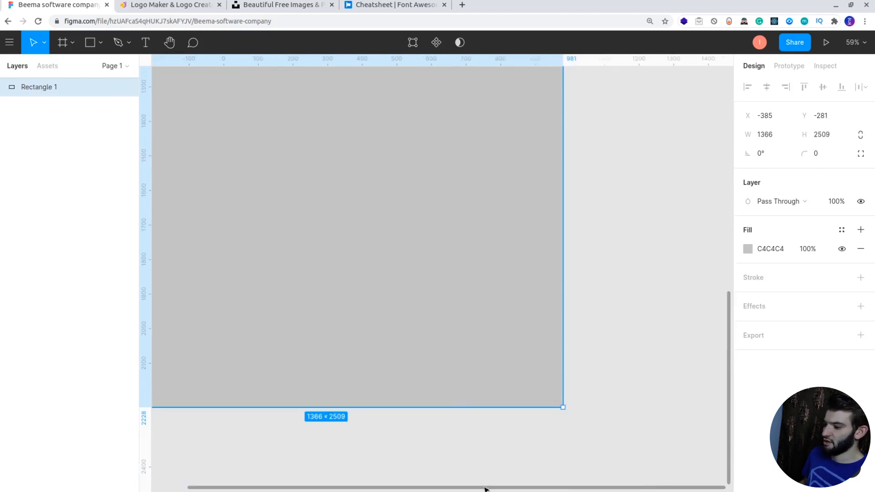
{"action": "scroll", "coordinate": [353, 471], "scroll_direction": "left", "scroll_amount": 3}
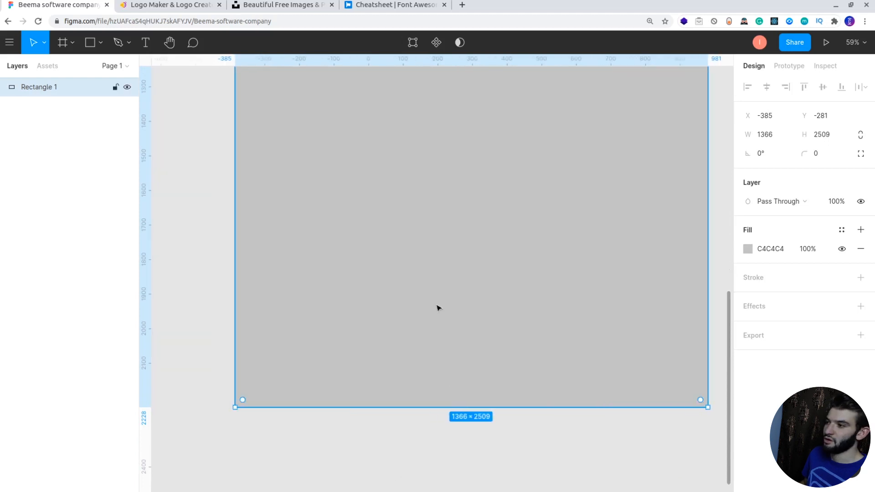
{"action": "scroll", "coordinate": [437, 308], "scroll_direction": "up", "scroll_amount": 7}
{"action": "scroll", "coordinate": [437, 308], "scroll_direction": "up", "scroll_amount": 12}
{"action": "scroll", "coordinate": [436, 306], "scroll_direction": "down", "scroll_amount": 10}
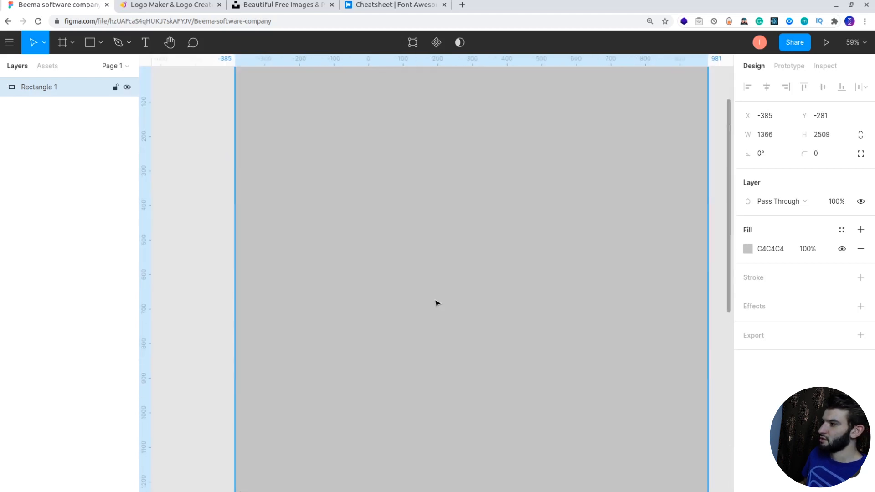
{"action": "scroll", "coordinate": [451, 294], "scroll_direction": "down", "scroll_amount": 5}
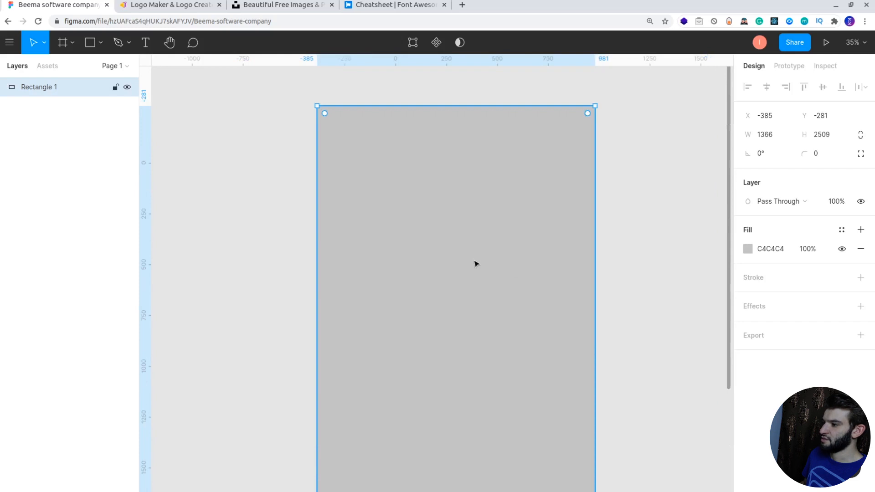
{"action": "scroll", "coordinate": [475, 264], "scroll_direction": "down", "scroll_amount": 10}
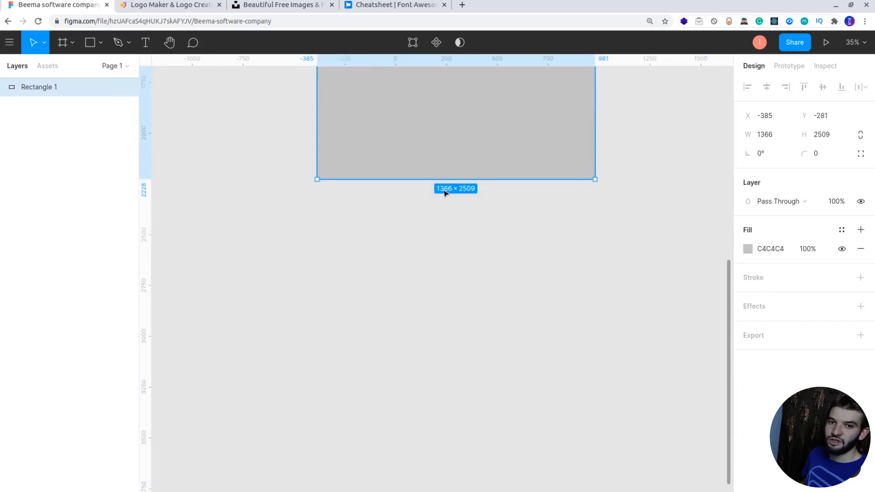
{"action": "left_click", "coordinate": [429, 227]}
{"action": "left_click", "coordinate": [446, 171]}
{"action": "scroll", "coordinate": [443, 230], "scroll_direction": "up", "scroll_amount": 13}
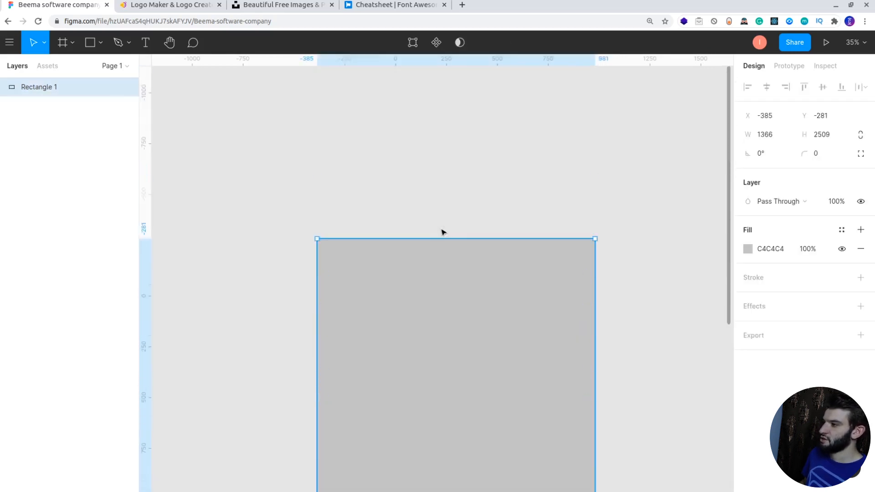
{"action": "scroll", "coordinate": [443, 233], "scroll_direction": "down", "scroll_amount": 15}
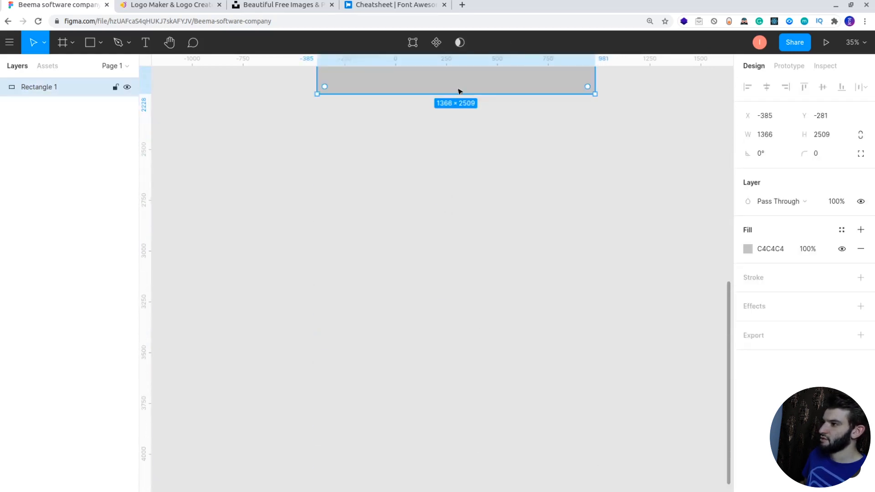
- Extend the page-background rectangle downward until it is about 4275 high, keeping its width at 1366
{"action": "left_click_drag", "start_coordinate": [460, 91], "coordinate": [455, 449]}
{"action": "scroll", "coordinate": [484, 225], "scroll_direction": "down", "scroll_amount": 5}
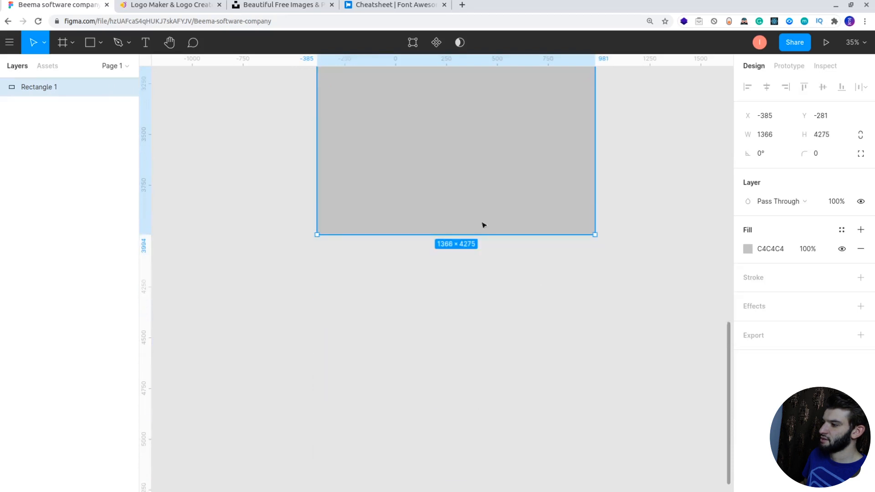
{"action": "left_click_drag", "start_coordinate": [482, 234], "coordinate": [483, 240]}
{"action": "left_click", "coordinate": [654, 230]}
{"action": "scroll", "coordinate": [641, 243], "scroll_direction": "up", "scroll_amount": 5}
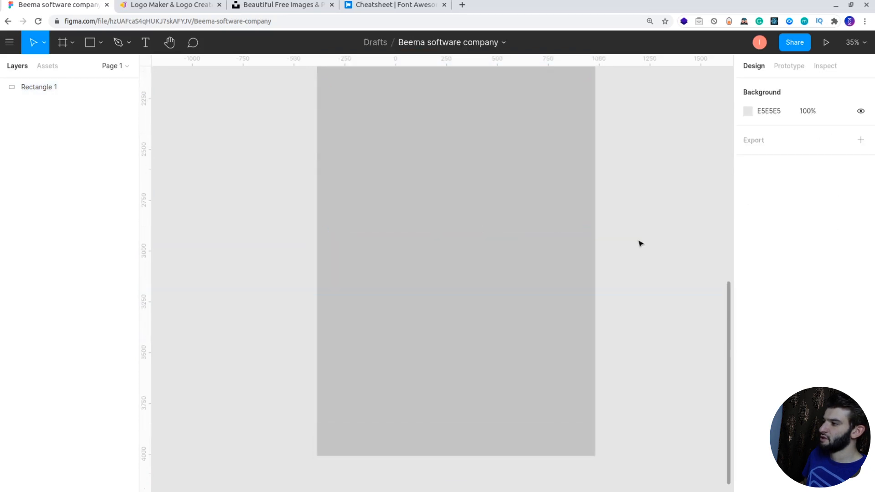
{"action": "scroll", "coordinate": [640, 244], "scroll_direction": "up", "scroll_amount": 19}
{"action": "scroll", "coordinate": [613, 239], "scroll_direction": "down", "scroll_amount": 20}
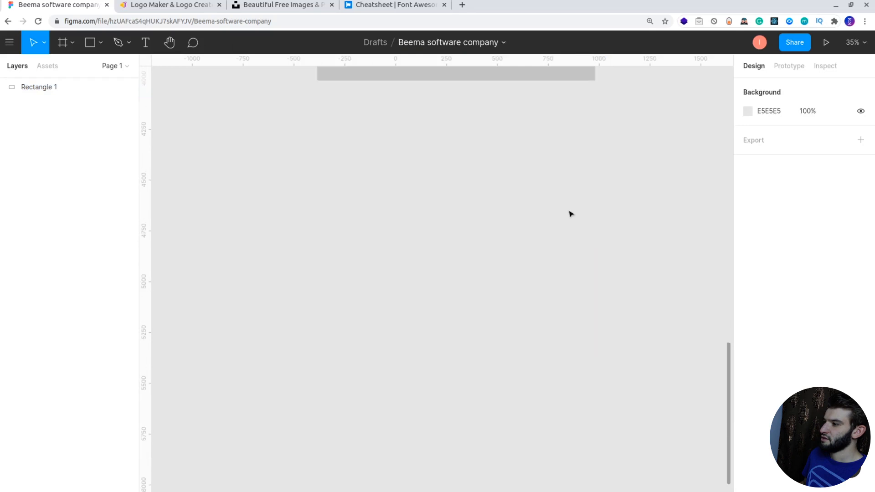
- Extend the background rectangle's lower edge further down to make it about 5079 high
{"action": "scroll", "coordinate": [571, 214], "scroll_direction": "up", "scroll_amount": 5}
{"action": "left_click", "coordinate": [479, 171]}
{"action": "left_click_drag", "start_coordinate": [490, 213], "coordinate": [493, 373]}
{"action": "left_click", "coordinate": [645, 267]}
- Change the page-background rectangle's solid fill to white (FFFFFF) and deselect it
{"action": "scroll", "coordinate": [628, 275], "scroll_direction": "up", "scroll_amount": 10}
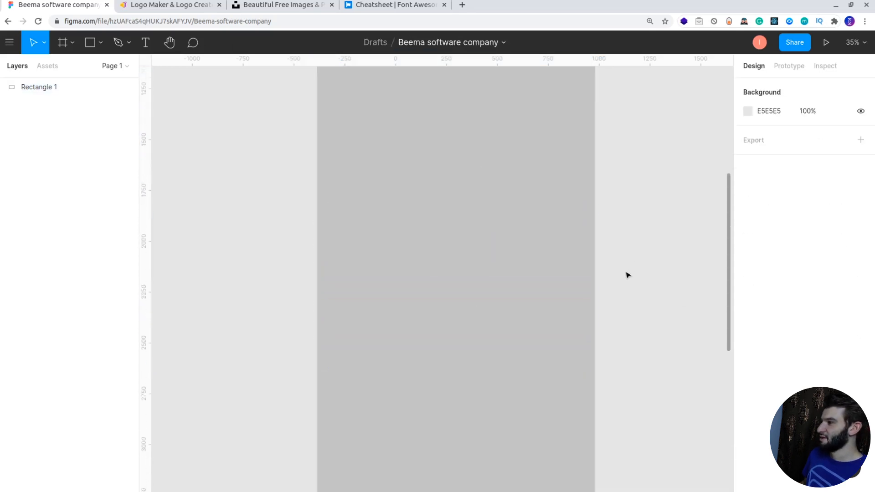
{"action": "scroll", "coordinate": [626, 275], "scroll_direction": "up", "scroll_amount": 15}
{"action": "scroll", "coordinate": [593, 265], "scroll_direction": "down", "scroll_amount": 5}
{"action": "scroll", "coordinate": [542, 200], "scroll_direction": "down", "scroll_amount": 4}
{"action": "left_click", "coordinate": [531, 188]}
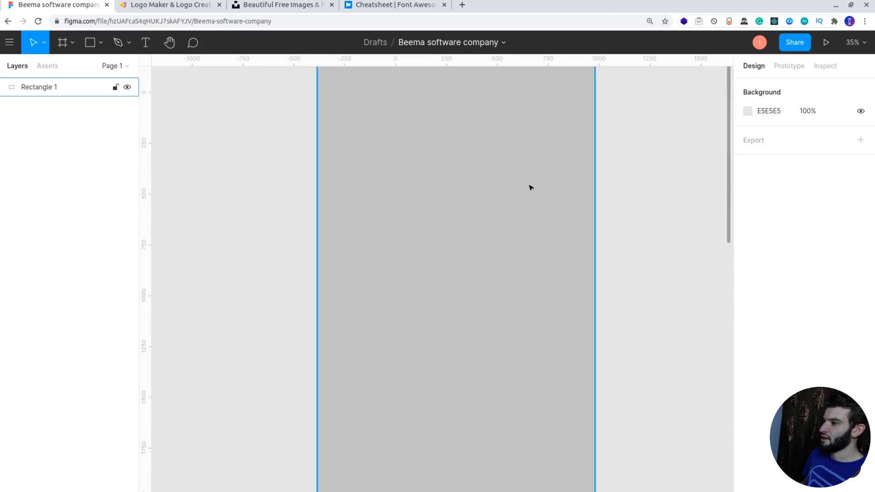
{"action": "scroll", "coordinate": [530, 183], "scroll_direction": "up", "scroll_amount": 3}
{"action": "left_click", "coordinate": [570, 173]}
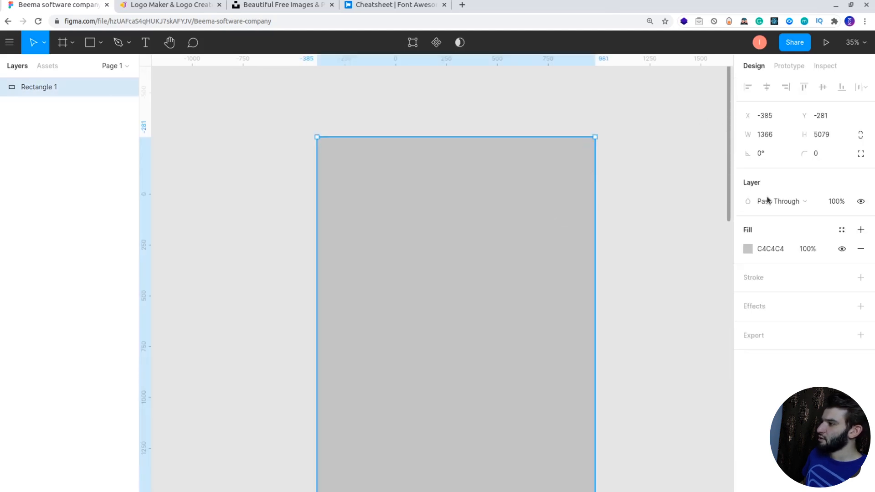
{"action": "left_click", "coordinate": [749, 250]}
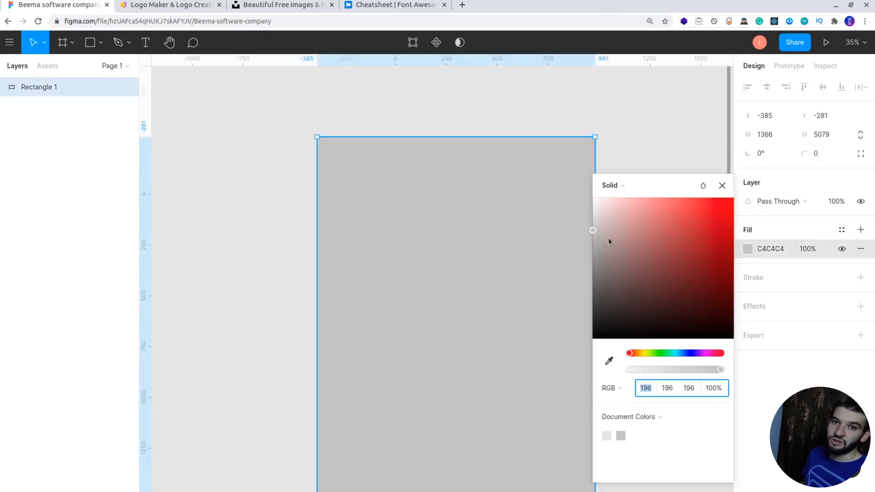
{"action": "left_click_drag", "start_coordinate": [597, 232], "coordinate": [588, 190]}
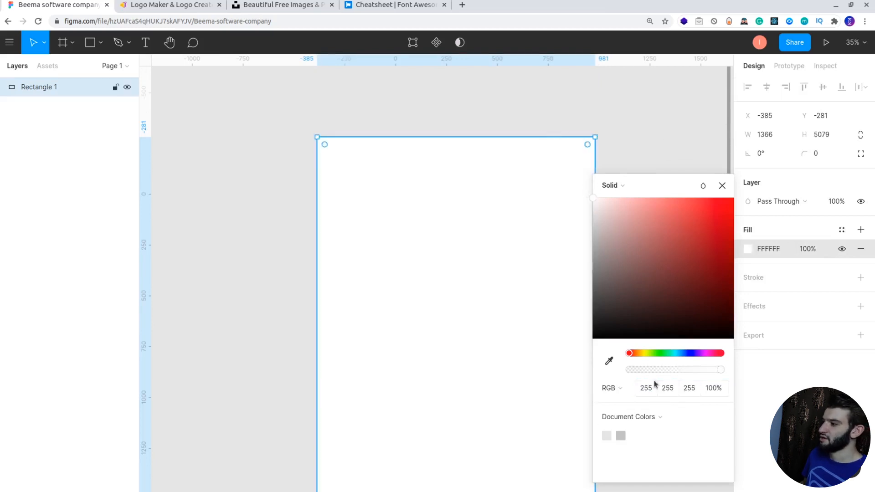
{"action": "left_click", "coordinate": [631, 139]}
{"action": "left_click", "coordinate": [412, 152]}
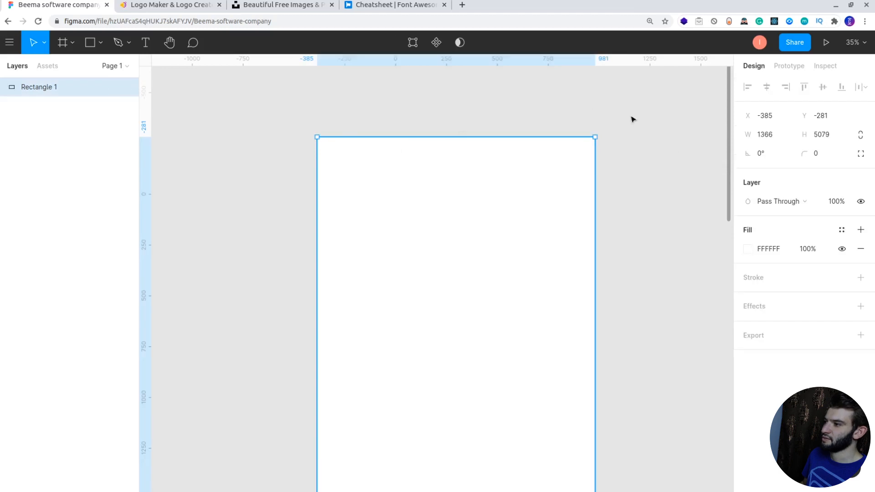
{"action": "left_click", "coordinate": [633, 119]}
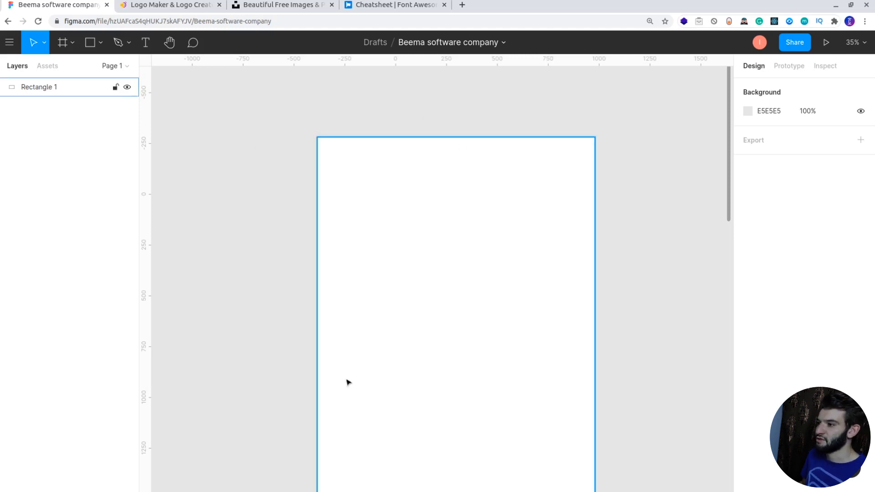
- Draw a full-width hero rectangle at the upper end of the white page, sized about 1366 wide and 877 high
{"action": "left_click", "coordinate": [91, 43]}
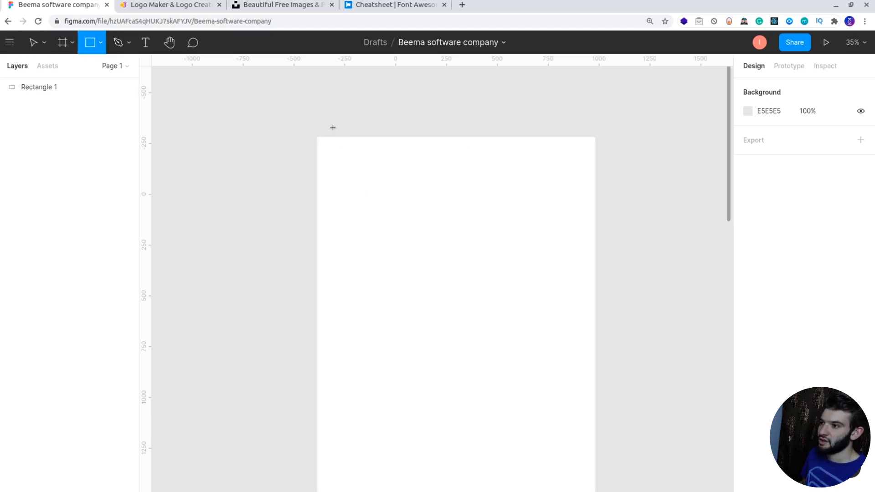
{"action": "mouse_move", "coordinate": [315, 137]}
{"action": "left_mouse_down"}
{"action": "mouse_move", "coordinate": [424, 375]}
{"action": "mouse_move", "coordinate": [593, 380]}
{"action": "mouse_move", "coordinate": [594, 357]}
{"action": "left_mouse_up"}
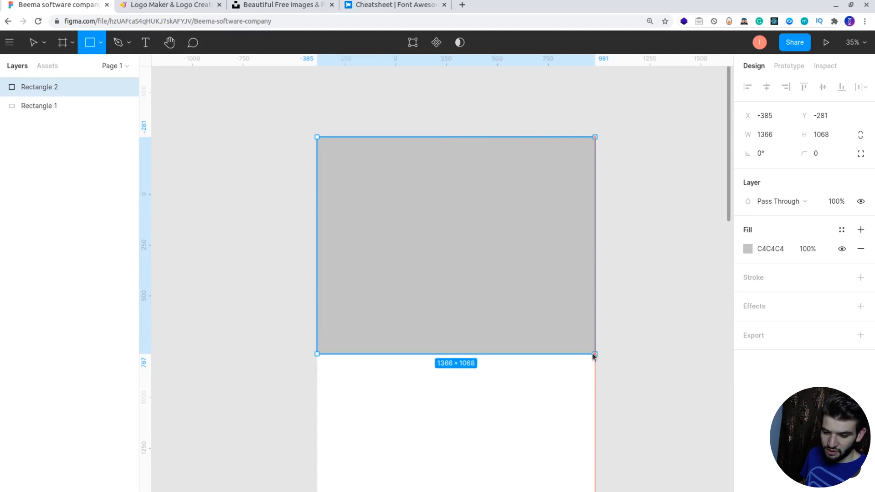
{"action": "left_click_drag", "start_coordinate": [593, 355], "coordinate": [593, 317]}
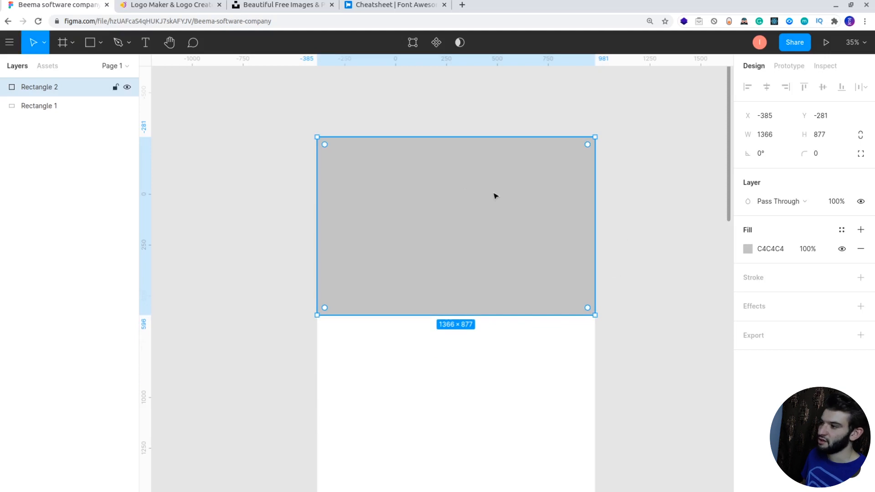
{"action": "left_click", "coordinate": [634, 183]}
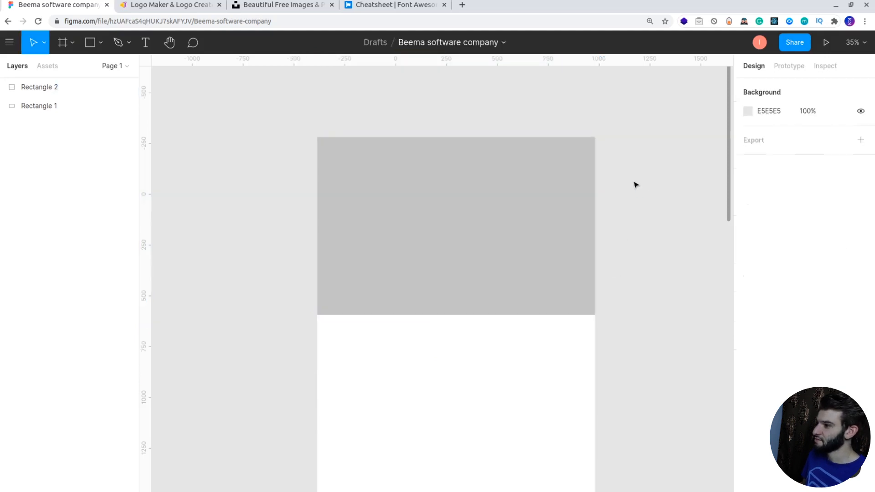
- Rename the hero rectangle's layer as "Backcover"
{"action": "left_click", "coordinate": [507, 173]}
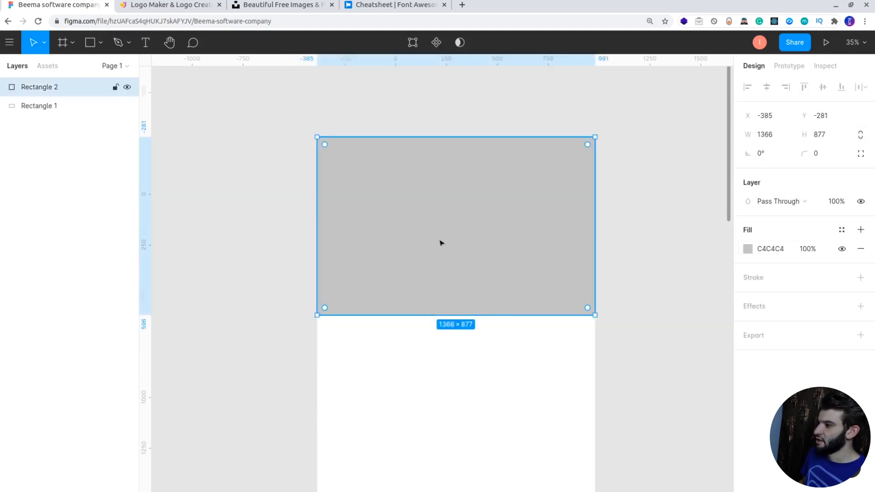
{"action": "double_click", "coordinate": [37, 88]}
{"action": "type", "text": "Back"}
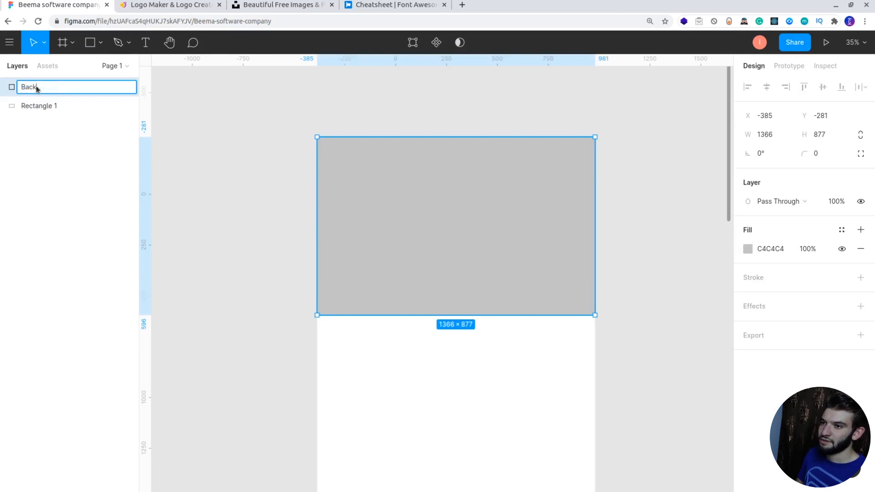
{"action": "type", "text": "cover"}
{"action": "key", "text": "Return"}
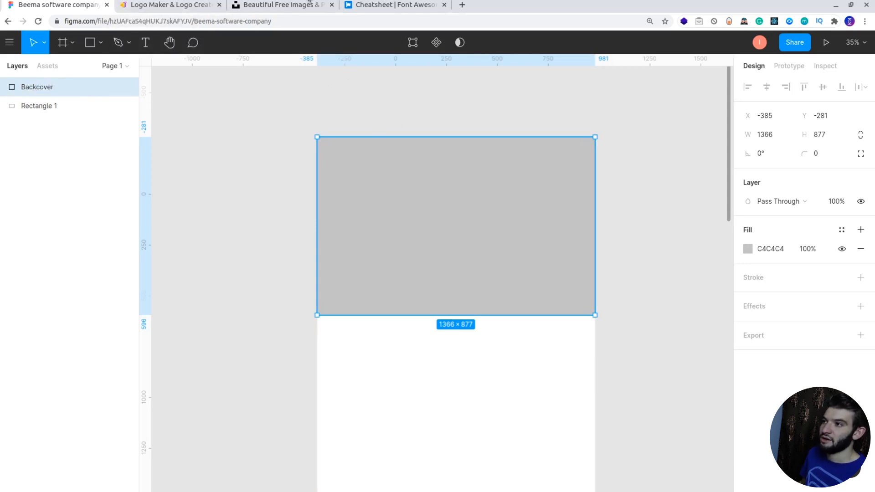
- Switch to Unsplash, browse the editorial photos as a source for the cover picture, and return to the design file
{"action": "left_click", "coordinate": [268, 9]}
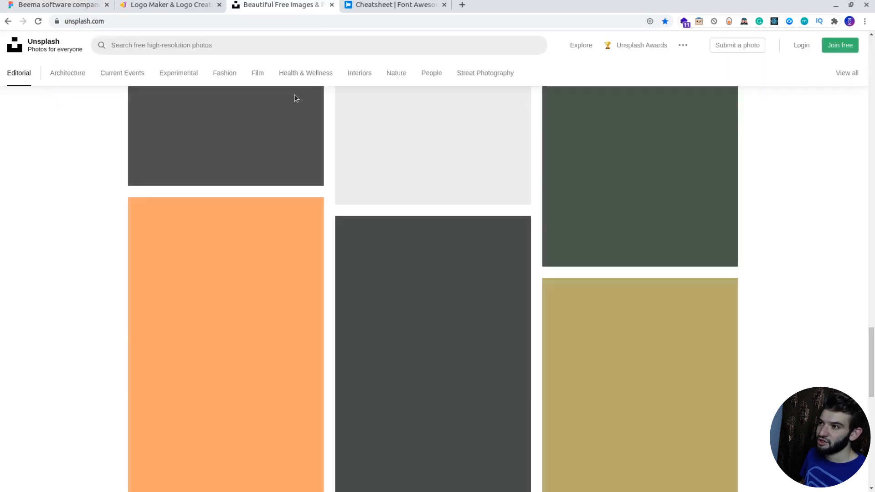
{"action": "scroll", "coordinate": [547, 216], "scroll_direction": "up", "scroll_amount": 3}
{"action": "scroll", "coordinate": [547, 216], "scroll_direction": "down", "scroll_amount": 14}
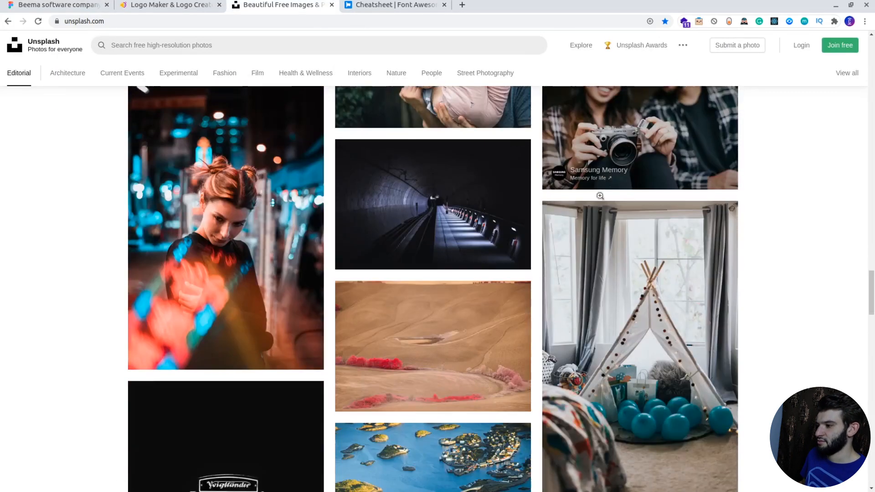
{"action": "scroll", "coordinate": [600, 196], "scroll_direction": "down", "scroll_amount": 1}
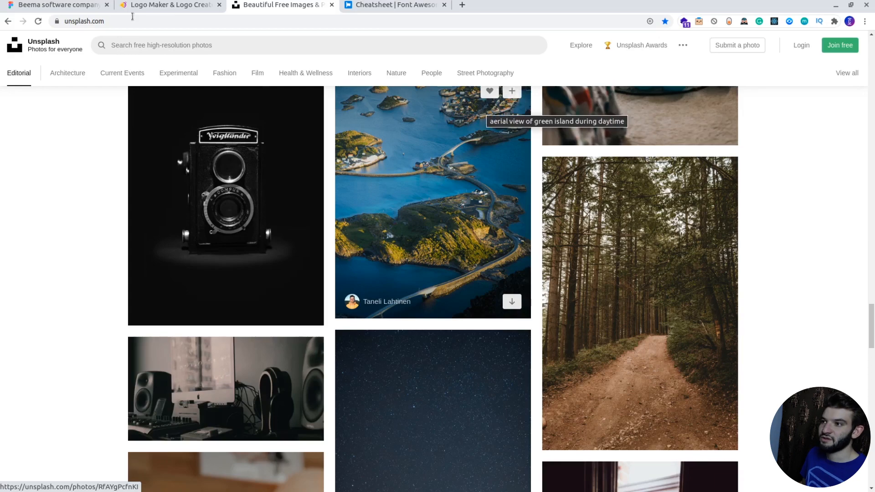
{"action": "left_click", "coordinate": [68, 3]}
- Switch to the file manager and look through the project's assets folder and its pictures subfolder
{"action": "key", "text": "ctrl+shift+k"}
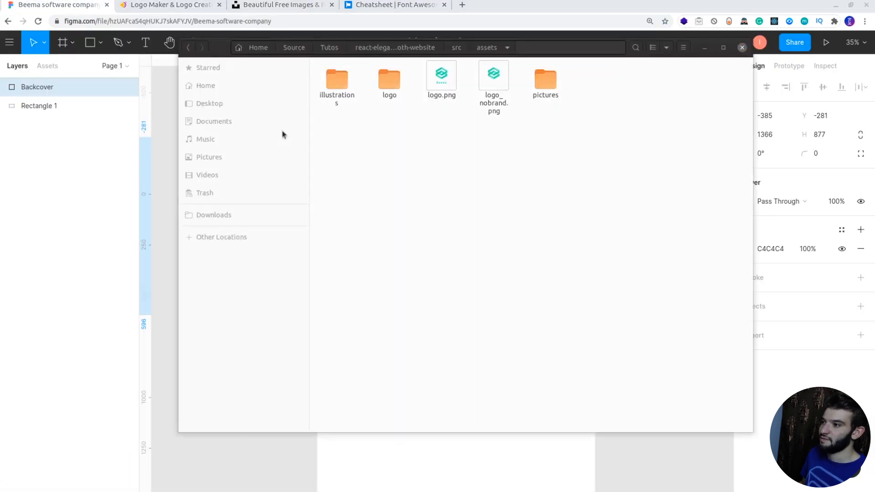
{"action": "left_click_drag", "start_coordinate": [608, 145], "coordinate": [379, 88]}
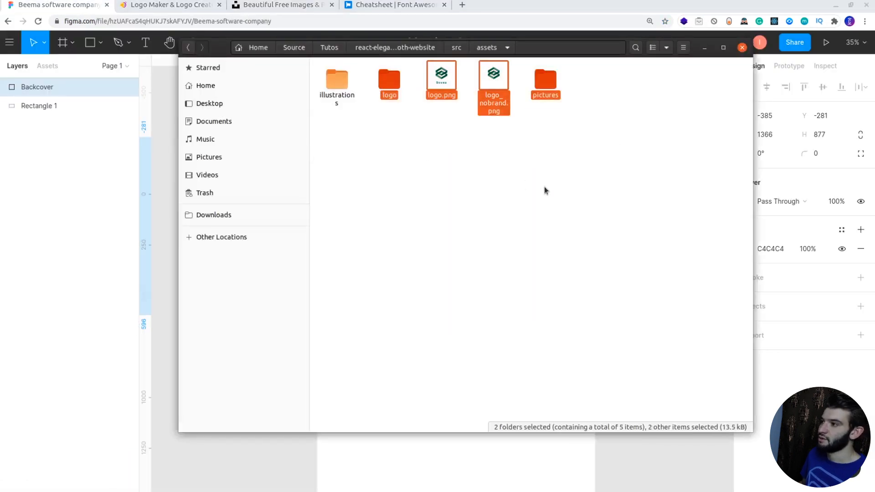
{"action": "left_click", "coordinate": [433, 141]}
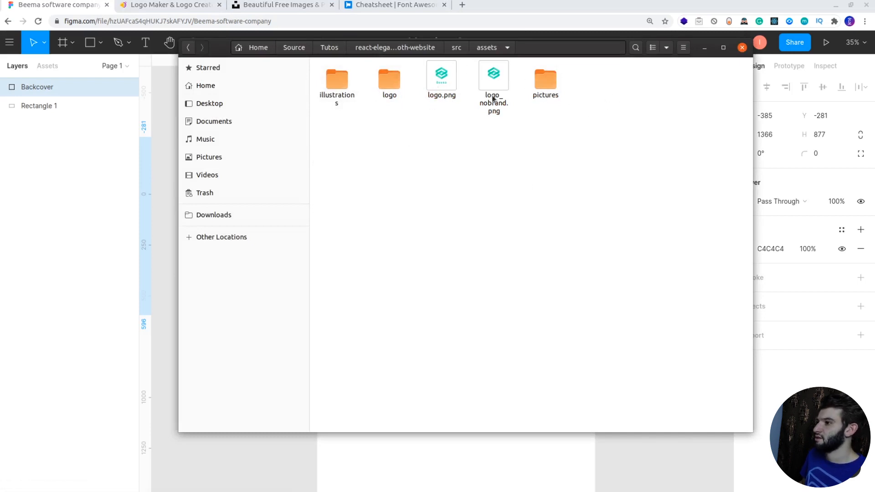
{"action": "double_click", "coordinate": [548, 88]}
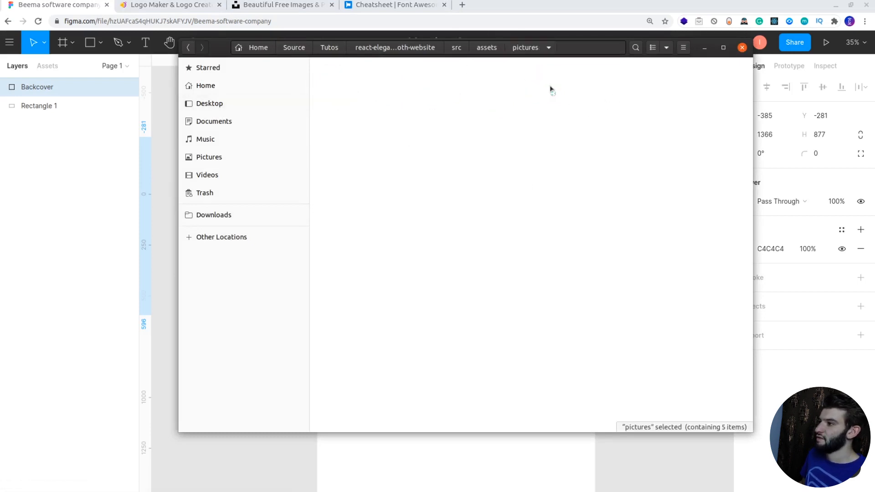
{"action": "key", "text": "ctrl+a"}
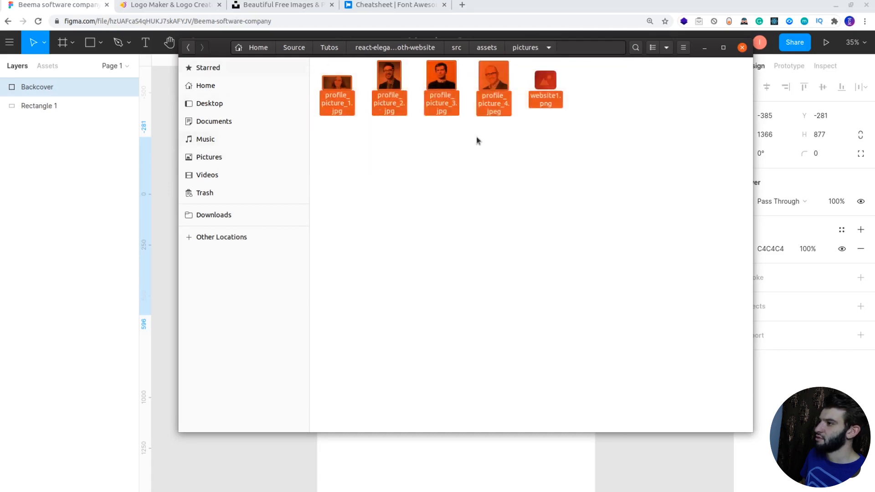
{"action": "left_click", "coordinate": [555, 144]}
- Try to import website1.png from the pictures folder onto the canvas and remove it again
{"action": "left_click", "coordinate": [545, 97]}
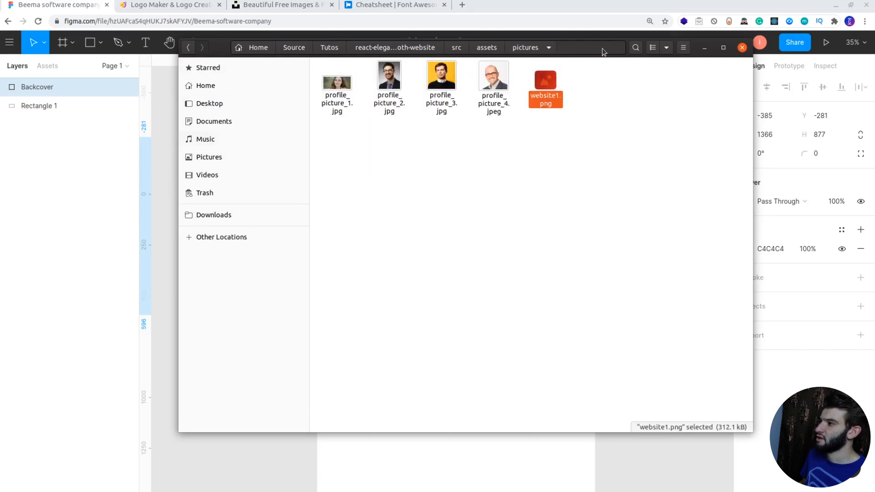
{"action": "left_click_drag", "start_coordinate": [606, 51], "coordinate": [637, 232]}
{"action": "left_click_drag", "start_coordinate": [587, 268], "coordinate": [453, 225]}
{"action": "key", "text": "Delete"}
{"action": "key", "text": "alt+Tab"}
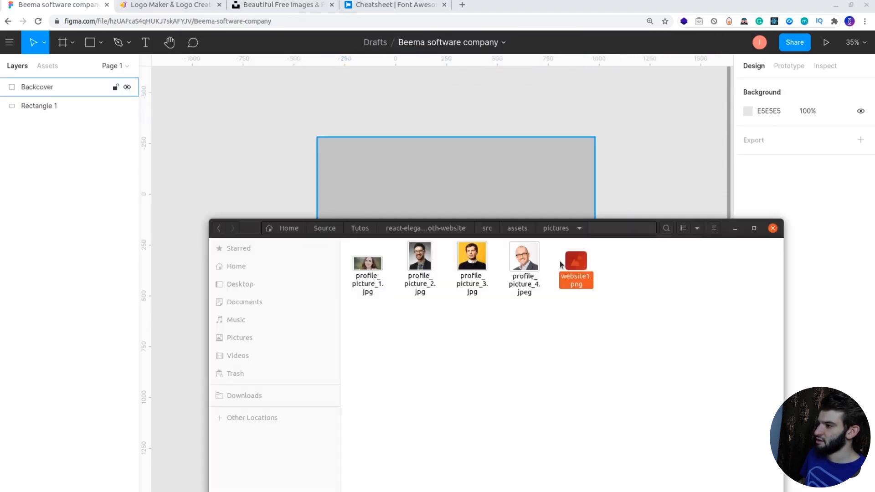
- Check the illustrations and logo subfolders of the assets folder for a cover picture
{"action": "left_click", "coordinate": [515, 229]}
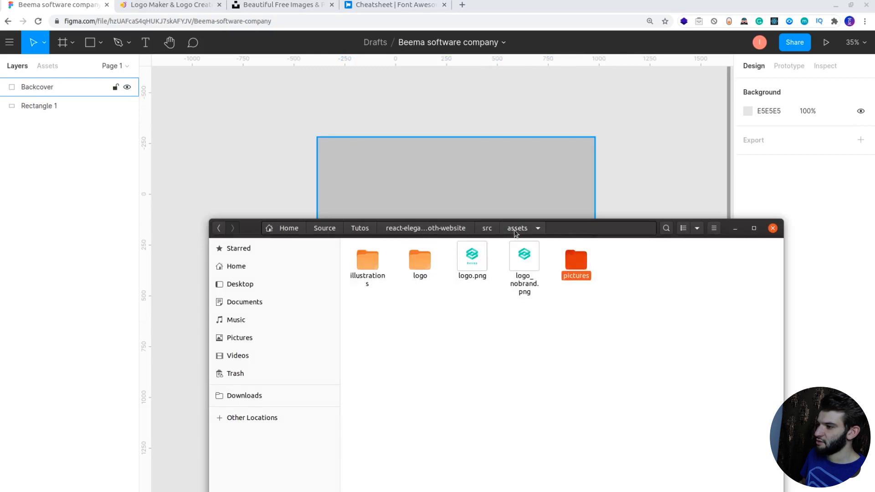
{"action": "double_click", "coordinate": [368, 264]}
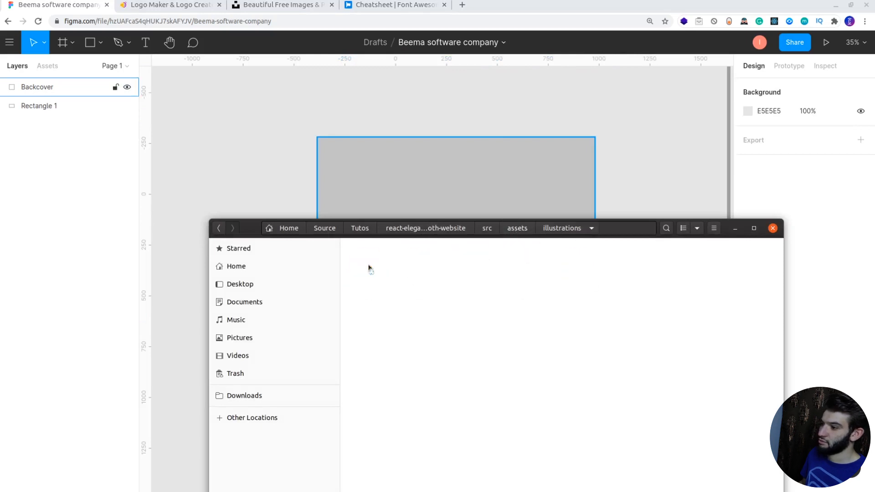
{"action": "left_click", "coordinate": [518, 228]}
{"action": "left_click", "coordinate": [409, 269]}
{"action": "double_click", "coordinate": [409, 269]}
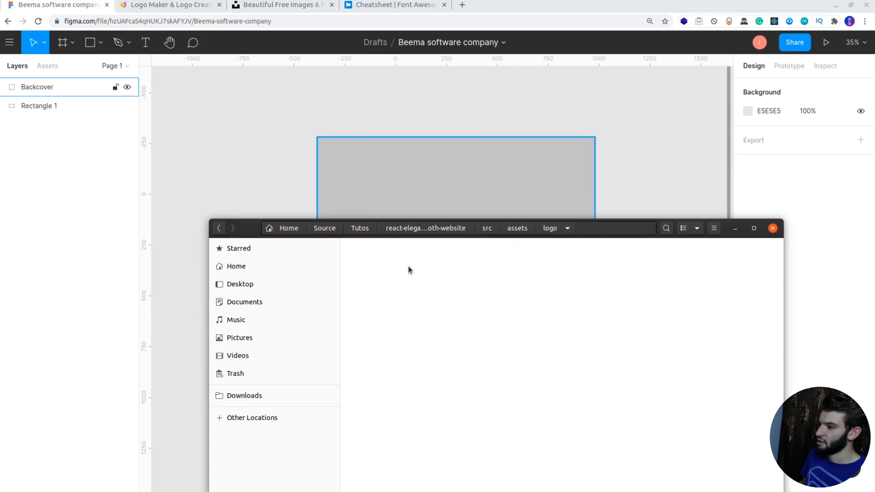
{"action": "left_click", "coordinate": [517, 228]}
{"action": "left_click_drag", "start_coordinate": [624, 235], "coordinate": [609, 181]}
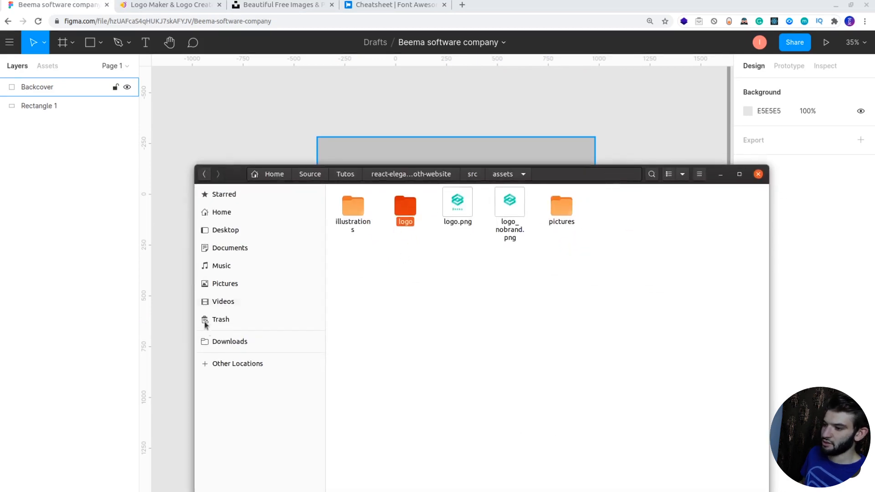
- Copy the dark Unsplash JPG beside the HatchfulExport archives from Downloads into the project's assets/pictures folder
{"action": "left_click", "coordinate": [229, 342]}
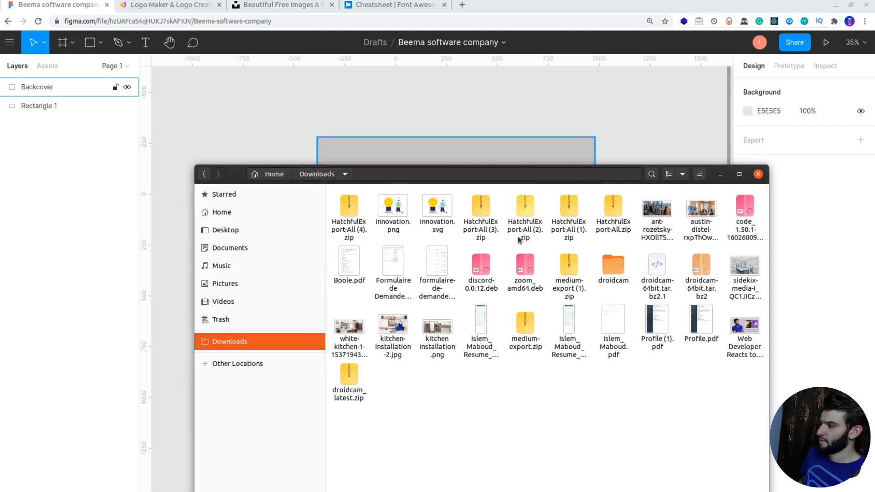
{"action": "left_click", "coordinate": [662, 220]}
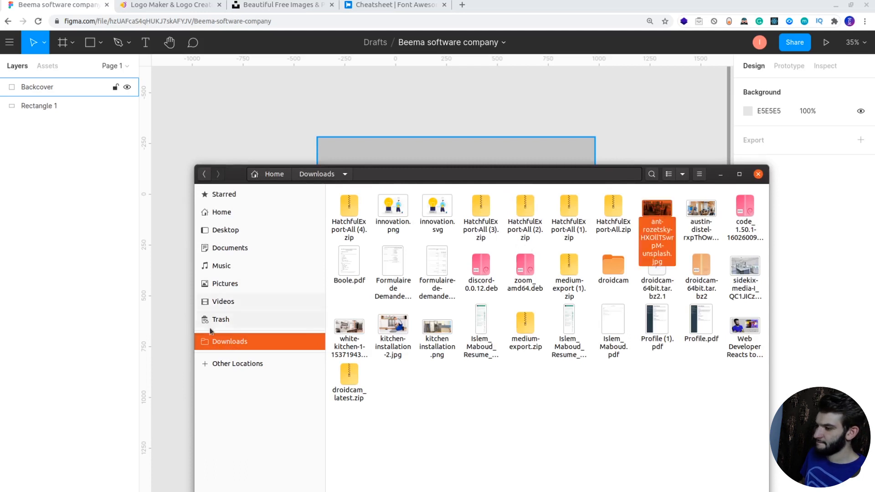
{"action": "left_click", "coordinate": [204, 175]}
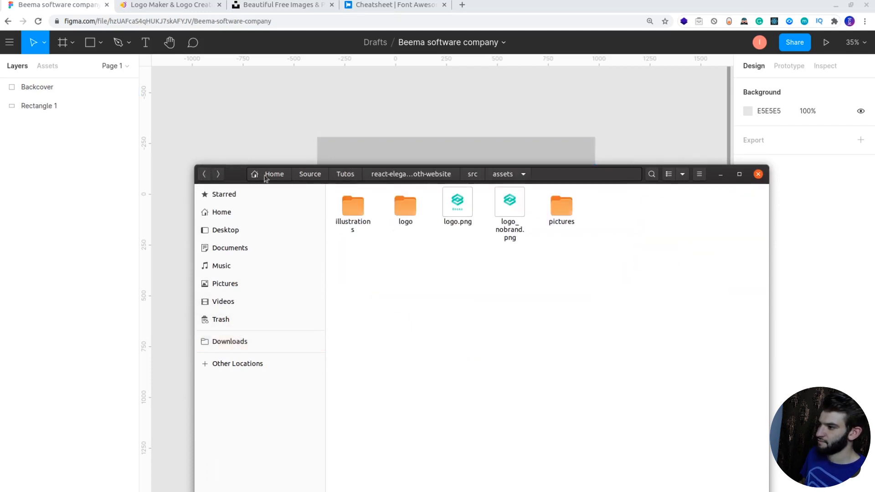
{"action": "double_click", "coordinate": [562, 213]}
{"action": "key", "text": "ctrl+v"}
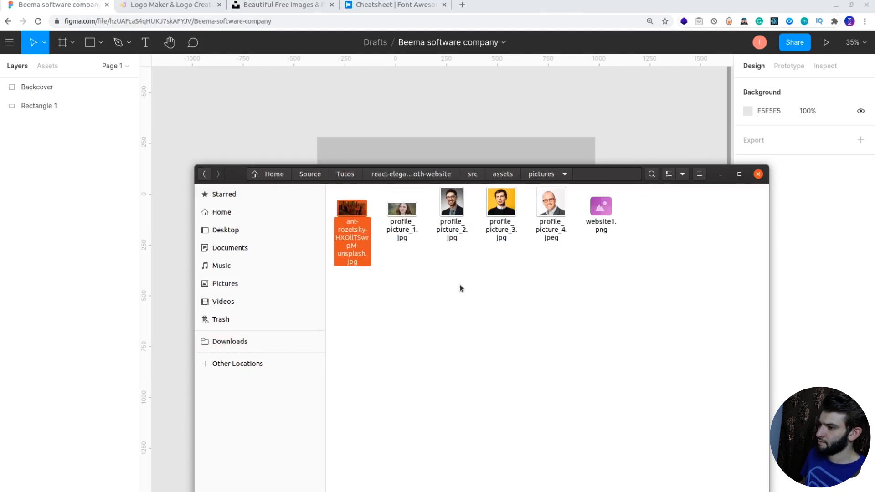
- Rename the Unsplash photo in the pictures folder as company_team.jpg
{"action": "right_click", "coordinate": [348, 243]}
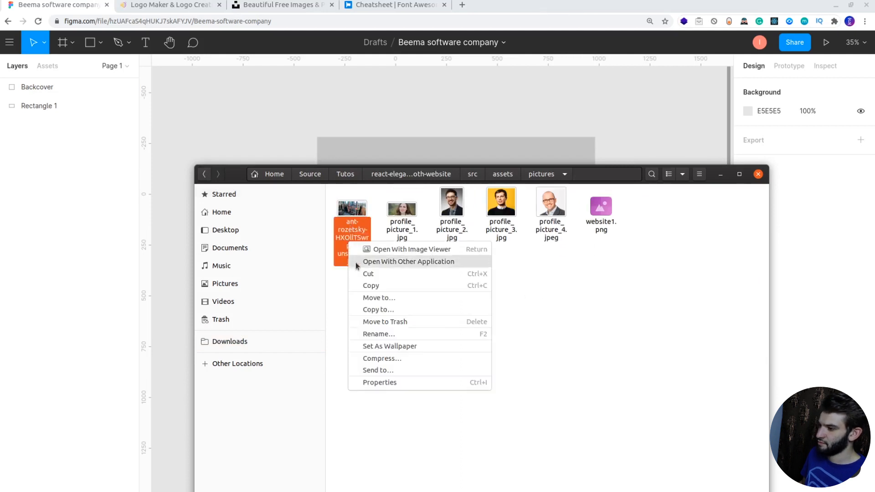
{"action": "left_click", "coordinate": [382, 334]}
{"action": "type", "text": "team"}
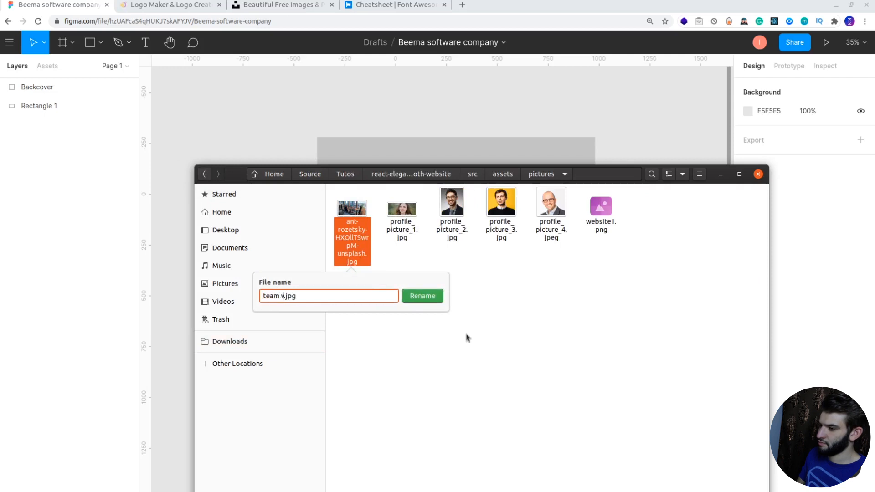
{"action": "key", "text": "shift+Home"}
{"action": "type", "text": "companyu"}
{"action": "key", "text": "BackSpace"}
{"action": "type", "text": "_team"}
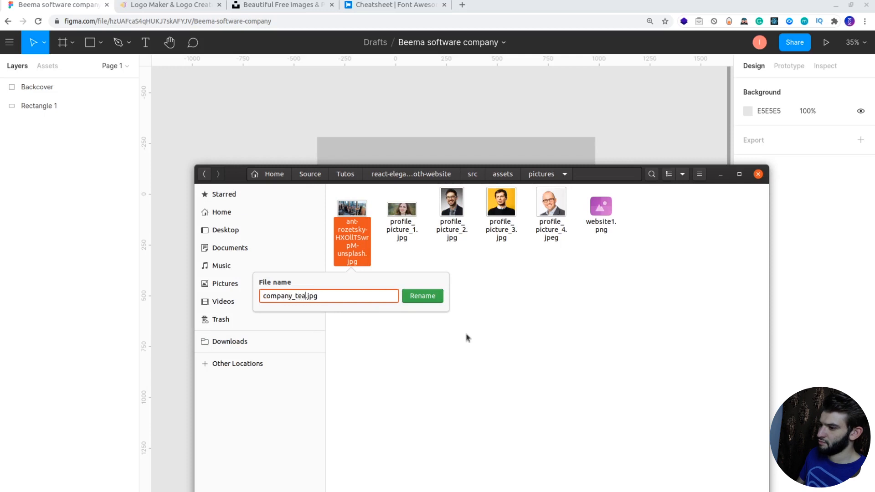
{"action": "key", "text": "Return"}
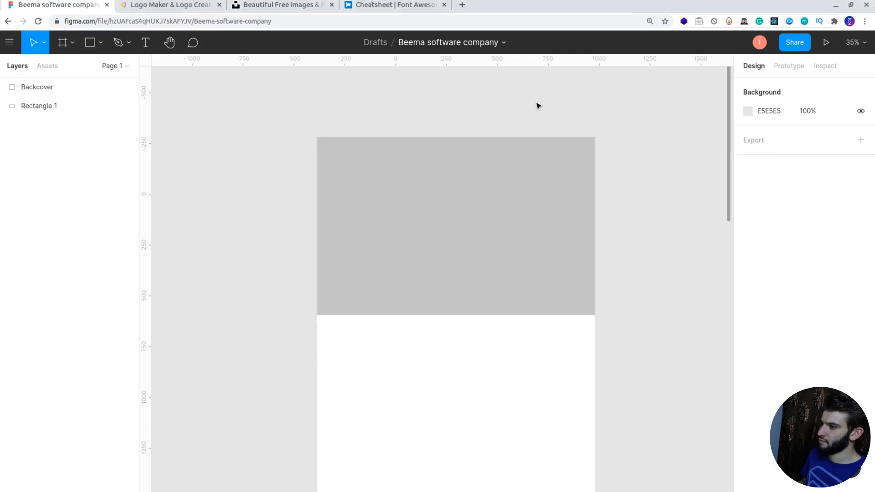
- Import company_team.jpg from the project's assets/pictures folder onto the design canvas
{"action": "left_click", "coordinate": [536, 103]}
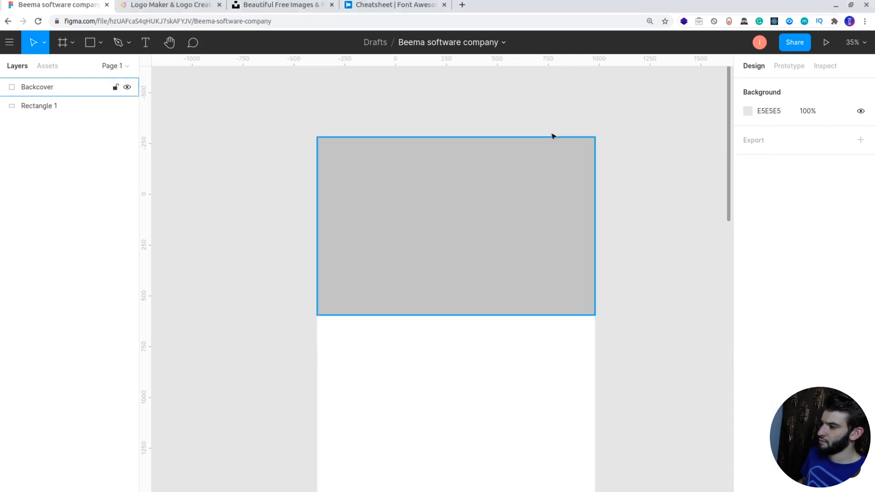
{"action": "key", "text": "alt+Tab"}
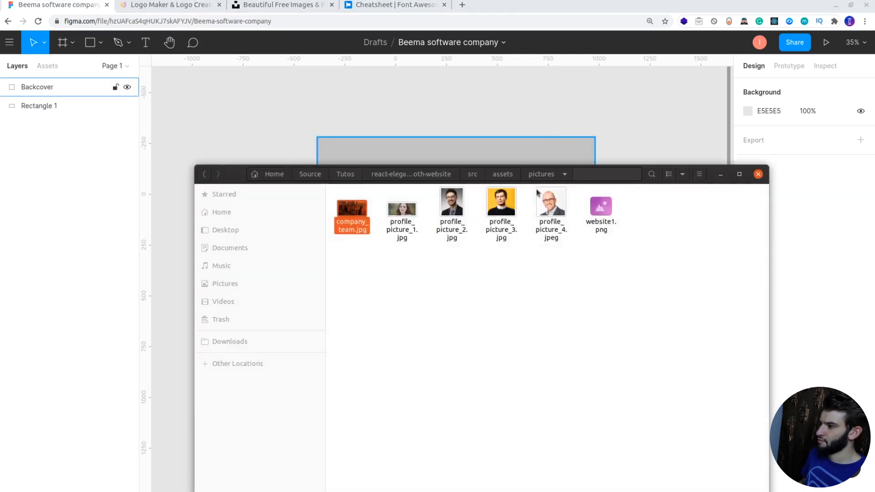
{"action": "left_click", "coordinate": [503, 174]}
{"action": "left_click_drag", "start_coordinate": [557, 181], "coordinate": [511, 116]}
{"action": "left_click", "coordinate": [575, 186]}
{"action": "left_click_drag", "start_coordinate": [564, 213], "coordinate": [546, 237]}
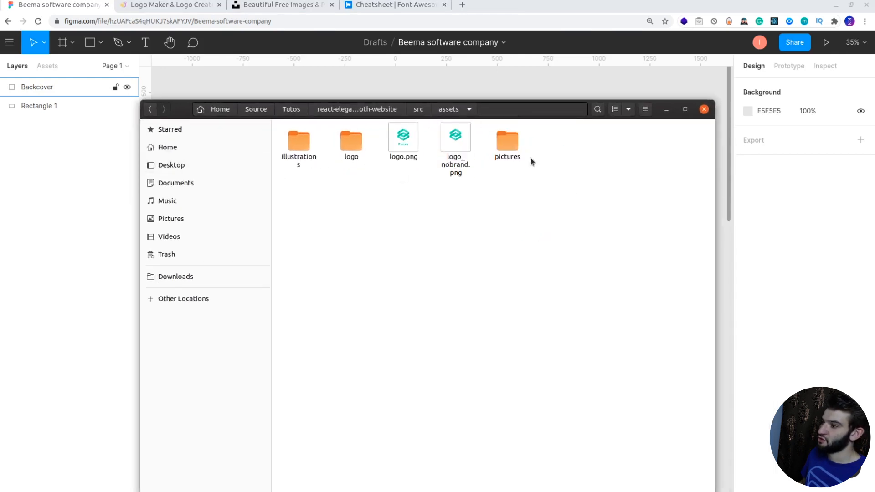
{"action": "double_click", "coordinate": [510, 142]}
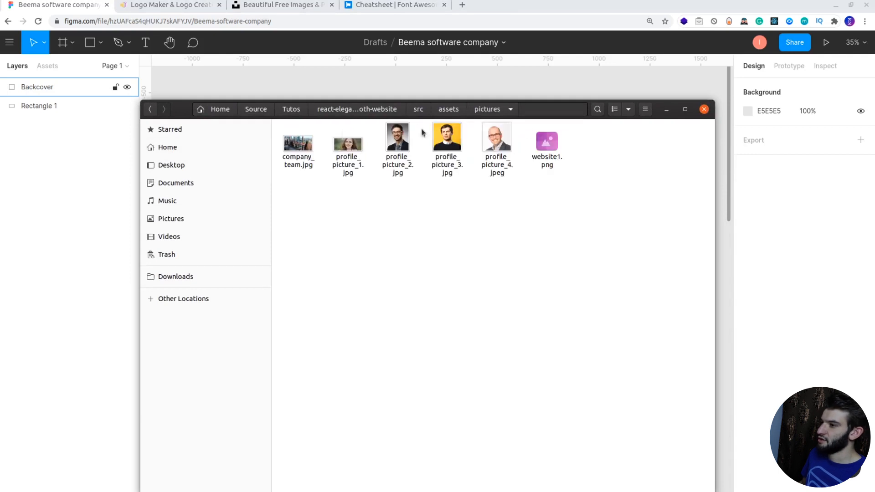
{"action": "left_click", "coordinate": [296, 150]}
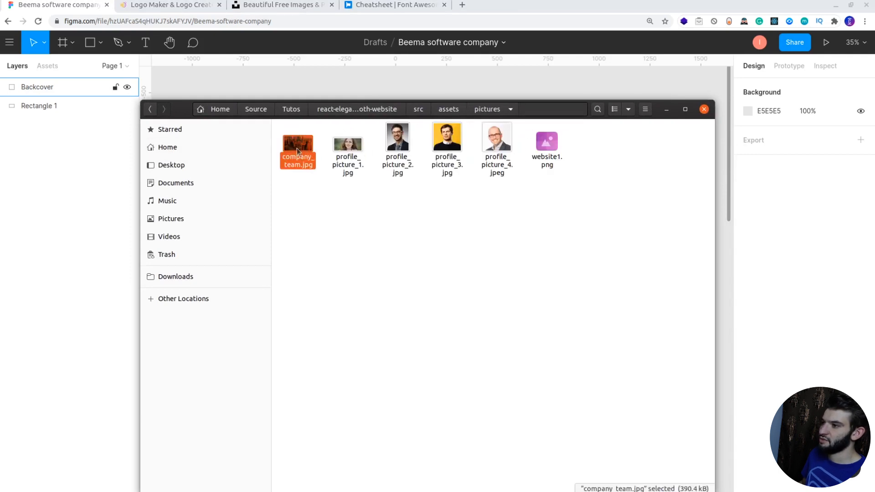
{"action": "left_click_drag", "start_coordinate": [297, 150], "coordinate": [602, 97]}
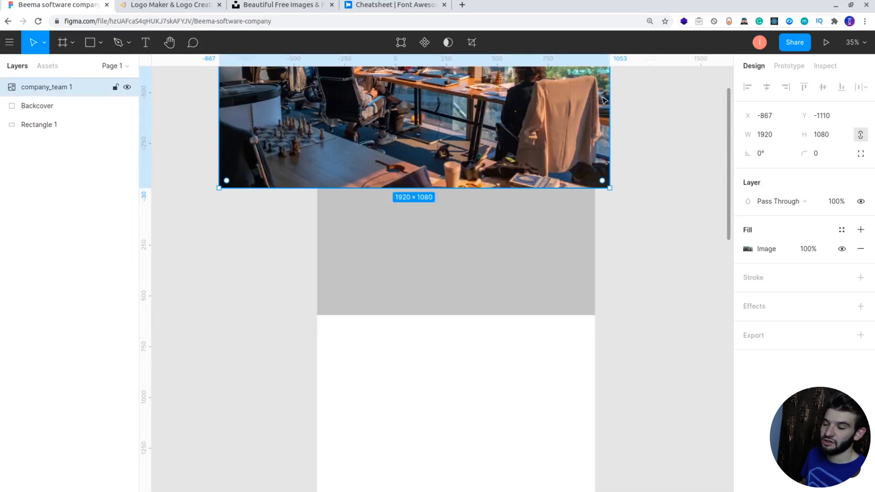
- Move the team photo over the Backcover rectangle and resize it to 1366 × 877 so it covers the rectangle exactly
{"action": "left_click_drag", "start_coordinate": [515, 95], "coordinate": [565, 248]}
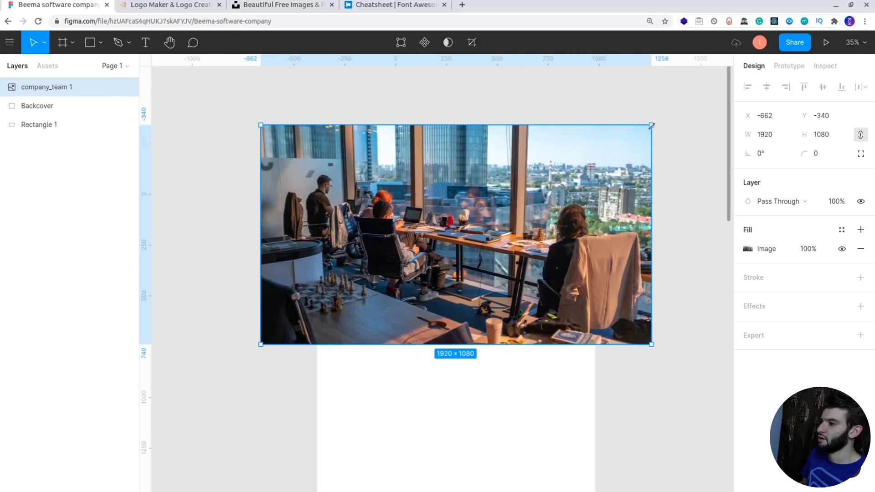
{"action": "left_click_drag", "start_coordinate": [652, 126], "coordinate": [483, 221]}
{"action": "left_click_drag", "start_coordinate": [389, 280], "coordinate": [444, 195]}
{"action": "left_click_drag", "start_coordinate": [538, 261], "coordinate": [596, 315]}
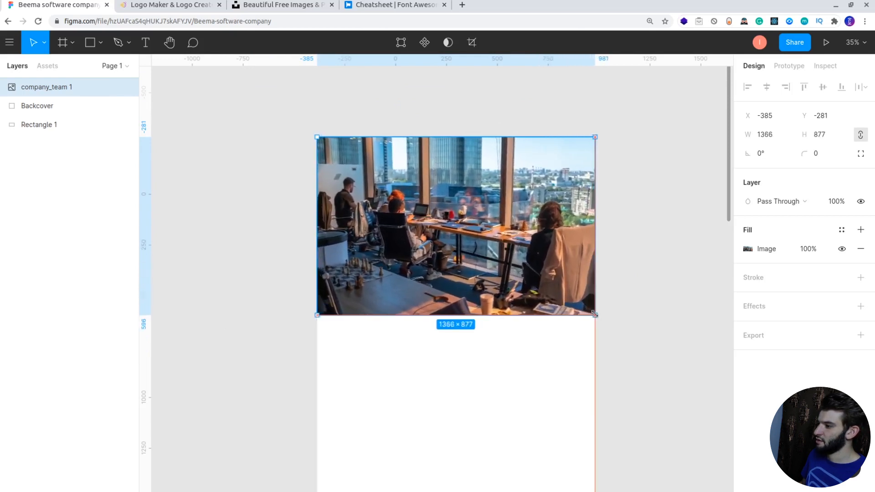
{"action": "left_click", "coordinate": [640, 263]}
- Try the Crop mode on the team photo's image fill and return it to Fill
{"action": "double_click", "coordinate": [523, 238]}
{"action": "mouse_move", "coordinate": [463, 236]}
{"action": "left_mouse_down"}
{"action": "mouse_move", "coordinate": [423, 239]}
{"action": "mouse_move", "coordinate": [464, 239]}
{"action": "left_mouse_up"}
{"action": "left_click", "coordinate": [610, 237]}
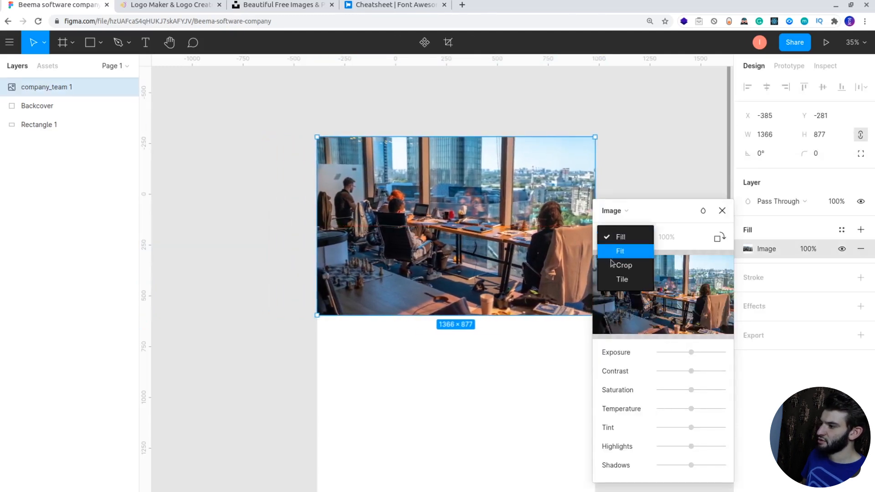
{"action": "left_click", "coordinate": [623, 266]}
{"action": "mouse_move", "coordinate": [406, 237]}
{"action": "left_mouse_down"}
{"action": "mouse_move", "coordinate": [394, 238]}
{"action": "mouse_move", "coordinate": [413, 239]}
{"action": "left_mouse_up"}
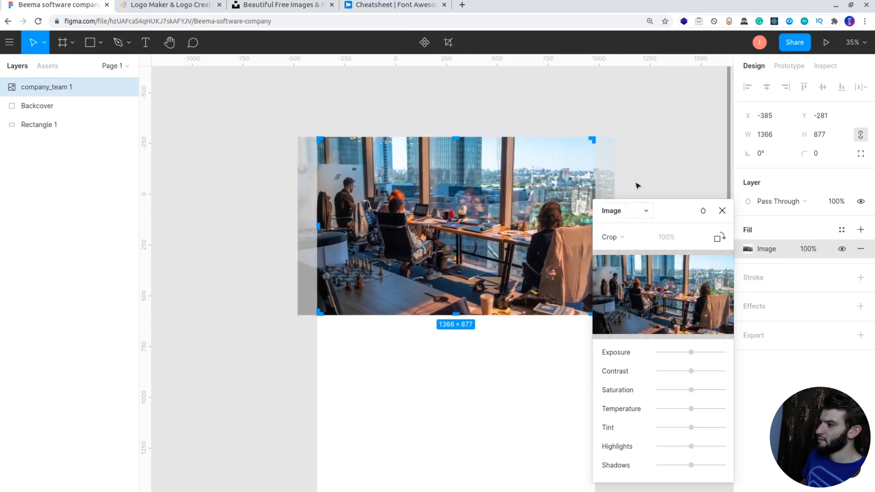
{"action": "left_click", "coordinate": [611, 237]}
{"action": "left_click", "coordinate": [623, 209]}
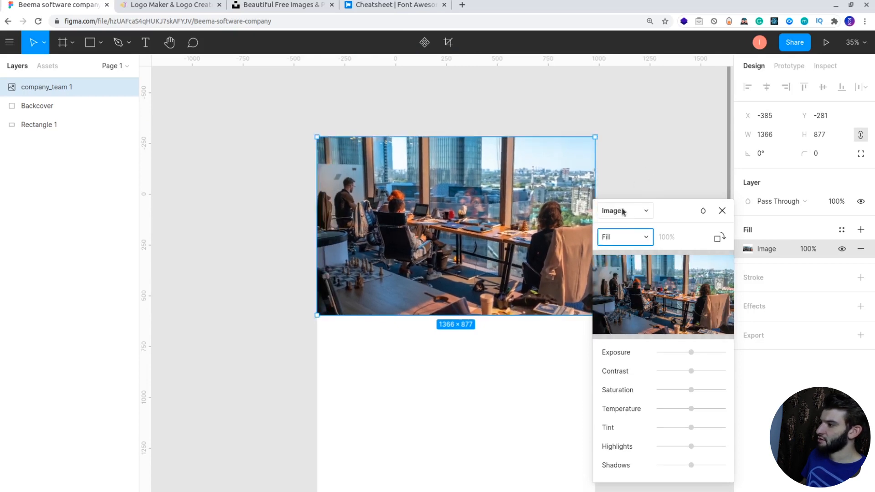
{"action": "key", "text": "Escape"}
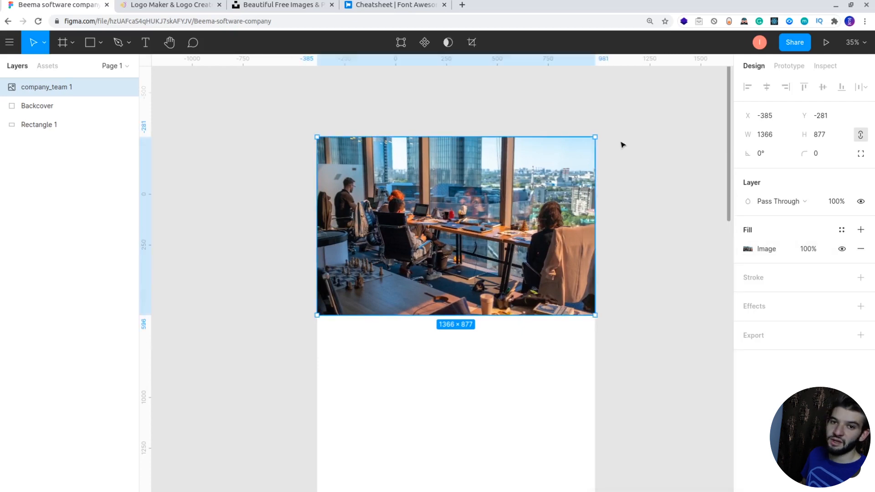
{"action": "left_click", "coordinate": [624, 150]}
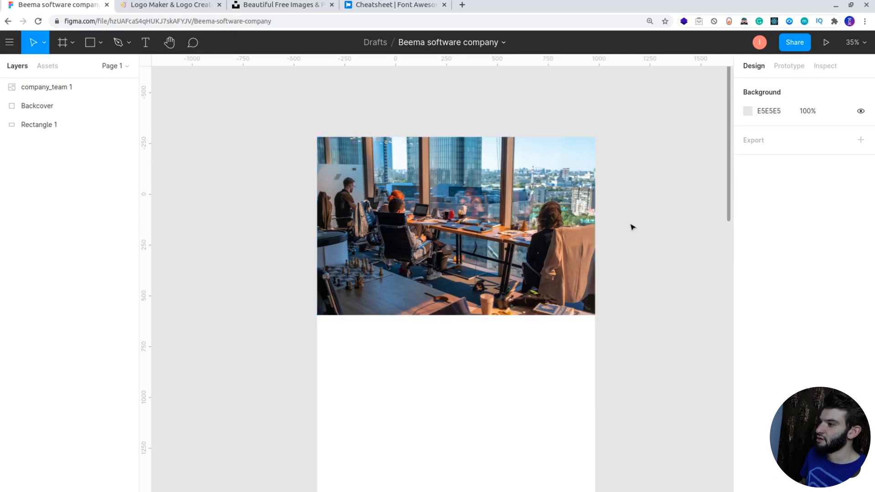
- Place the company_team 1 layer directly below the Backcover layer in the stacking order
{"action": "left_click", "coordinate": [441, 223]}
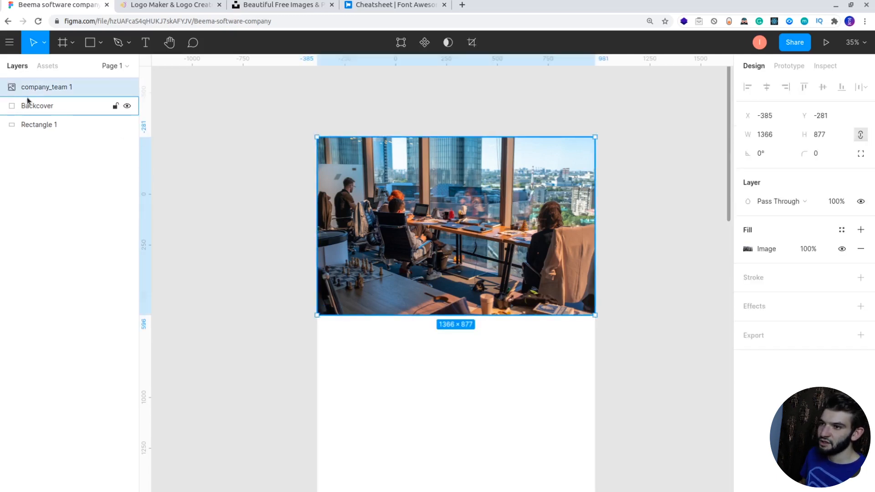
{"action": "left_click_drag", "start_coordinate": [27, 91], "coordinate": [54, 117]}
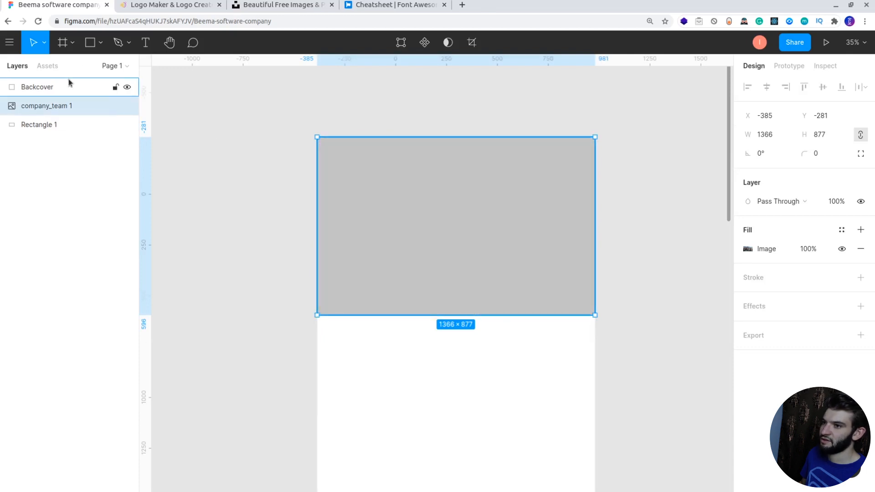
{"action": "left_click", "coordinate": [465, 248]}
{"action": "double_click", "coordinate": [554, 254]}
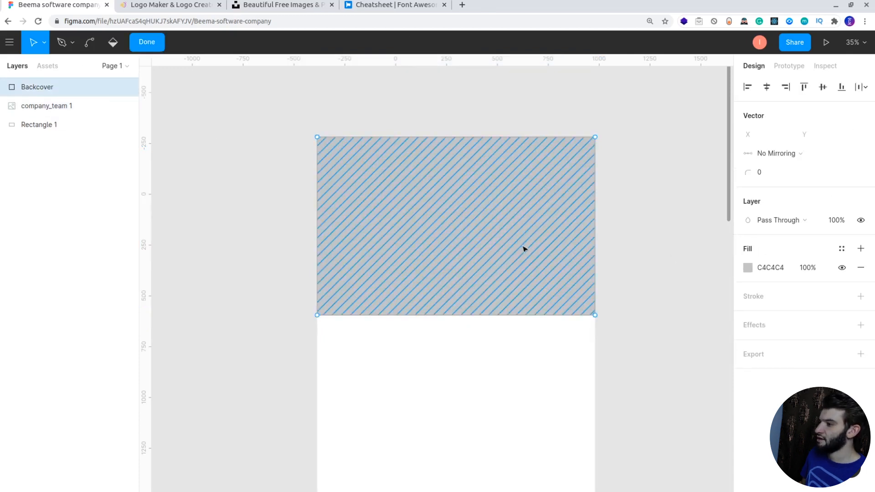
{"action": "key", "text": "Escape"}
{"action": "left_click", "coordinate": [656, 240]}
- Set the Backcover rectangle's fill to dark grey 313131 at 91% opacity to darken the photo beneath it
{"action": "left_click", "coordinate": [543, 244]}
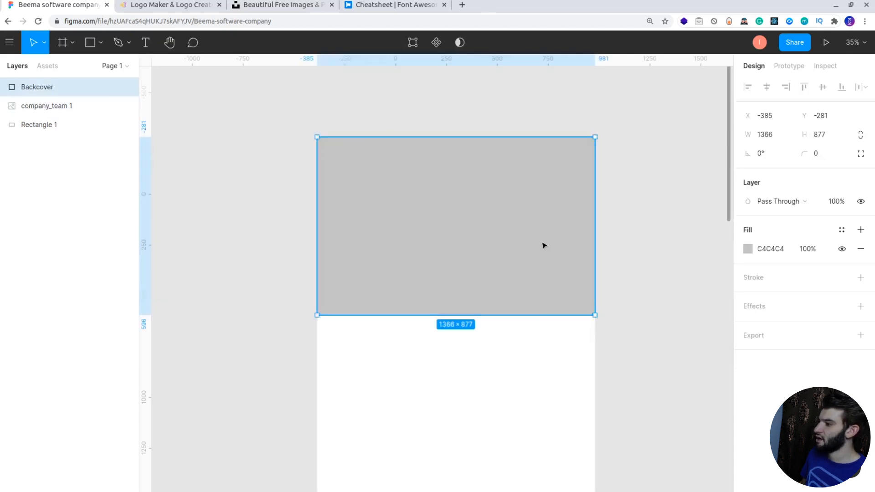
{"action": "left_click", "coordinate": [748, 250]}
{"action": "left_click_drag", "start_coordinate": [605, 313], "coordinate": [591, 308]}
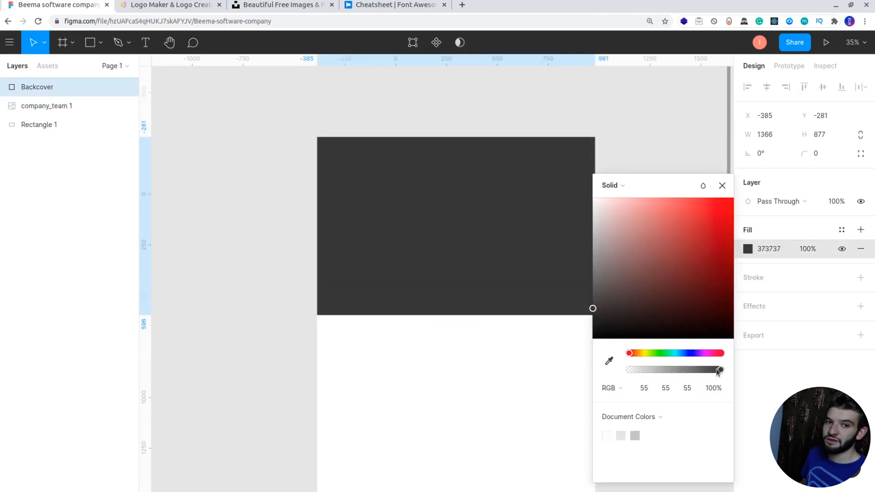
{"action": "left_click_drag", "start_coordinate": [719, 371], "coordinate": [712, 372]}
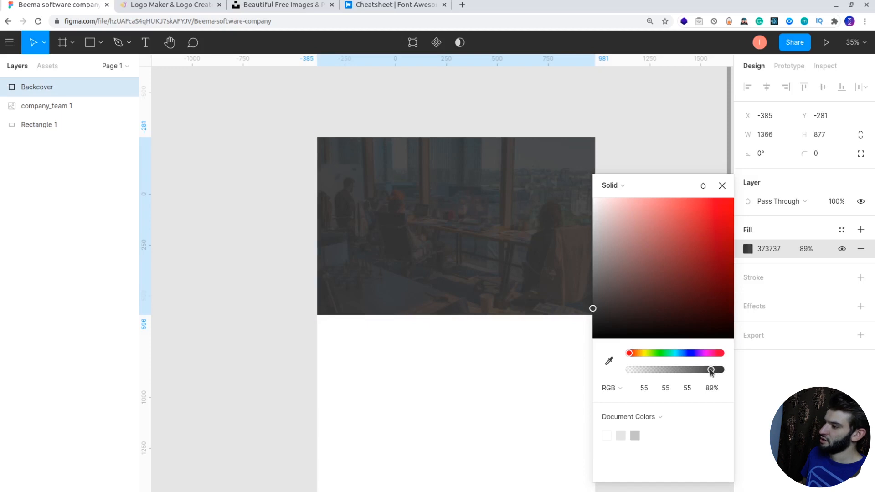
{"action": "left_click_drag", "start_coordinate": [593, 308], "coordinate": [592, 312]}
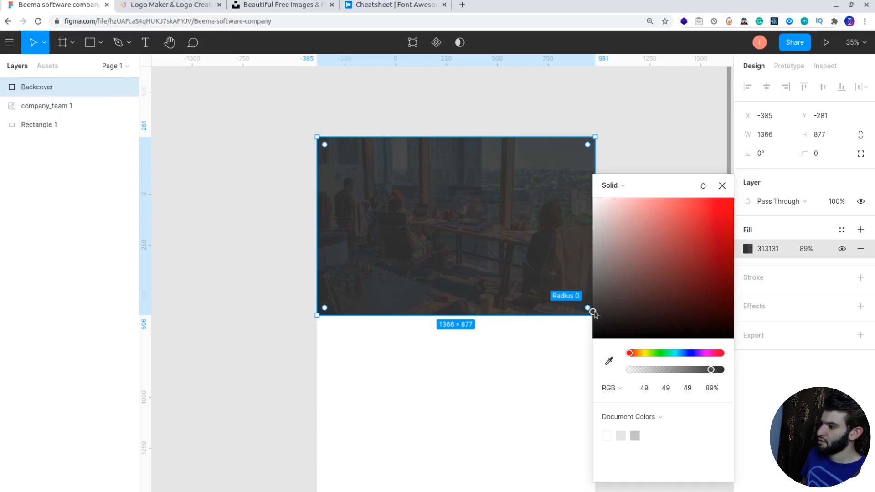
{"action": "left_click_drag", "start_coordinate": [711, 373], "coordinate": [713, 373]}
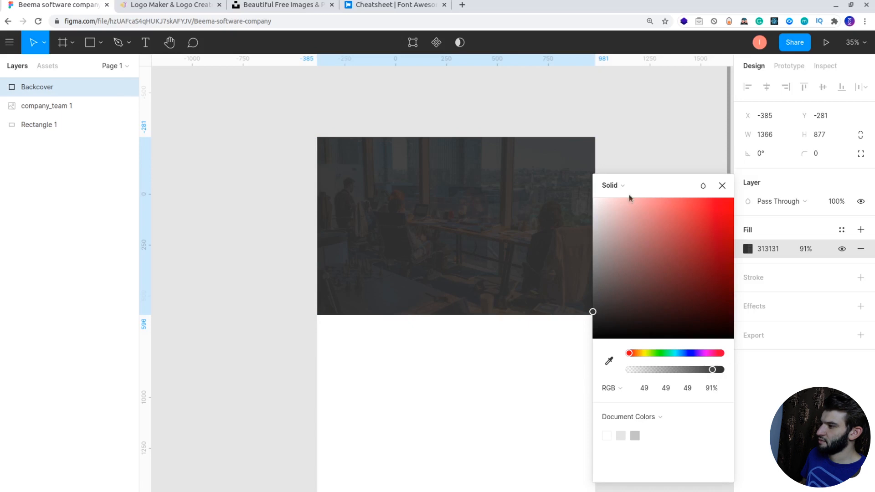
{"action": "left_click", "coordinate": [633, 153]}
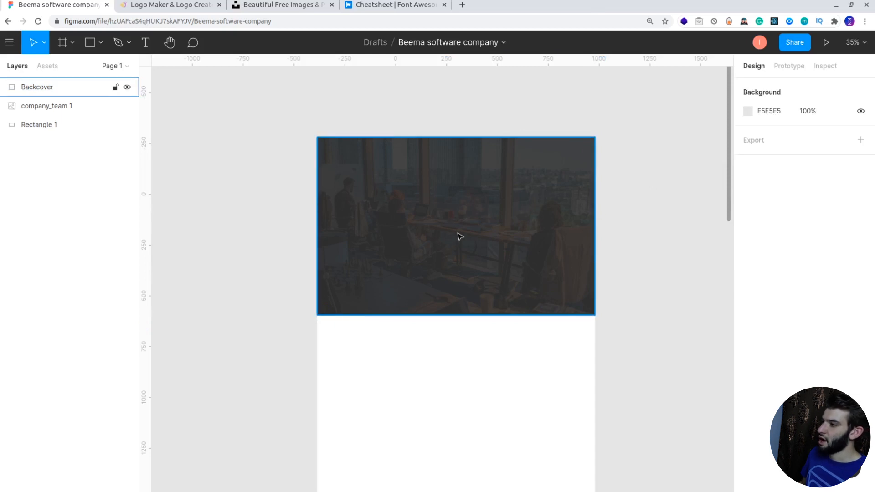
- Examine the darkened hero cover up close and along its upper and lower edges
{"action": "scroll", "coordinate": [456, 241], "scroll_direction": "up", "scroll_amount": 5}
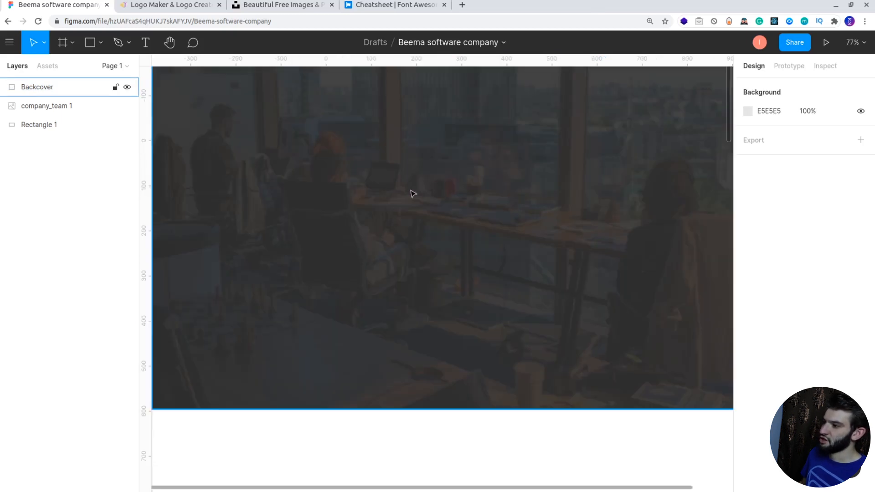
{"action": "scroll", "coordinate": [415, 195], "scroll_direction": "down", "scroll_amount": 2}
{"action": "scroll", "coordinate": [437, 196], "scroll_direction": "up", "scroll_amount": 5}
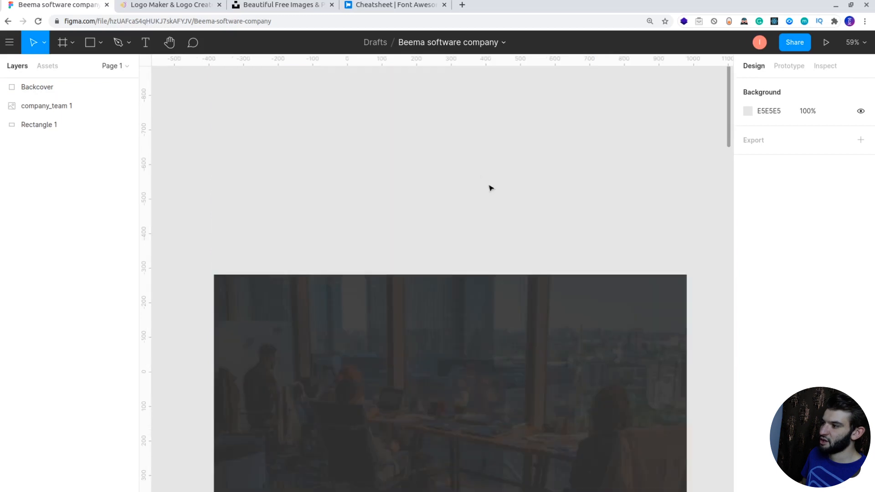
{"action": "scroll", "coordinate": [555, 211], "scroll_direction": "down", "scroll_amount": 5}
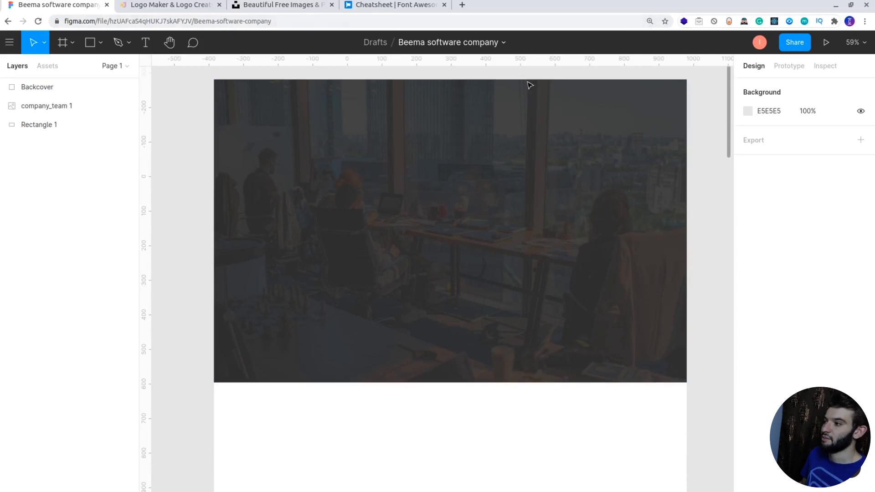
{"action": "scroll", "coordinate": [527, 190], "scroll_direction": "up", "scroll_amount": 2}
{"action": "scroll", "coordinate": [529, 189], "scroll_direction": "down", "scroll_amount": 2}
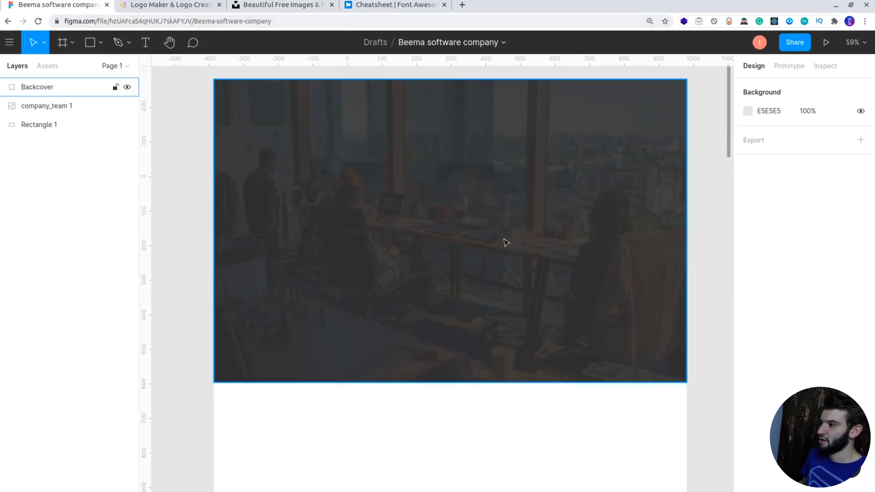
{"action": "scroll", "coordinate": [729, 136], "scroll_direction": "up", "scroll_amount": 1}
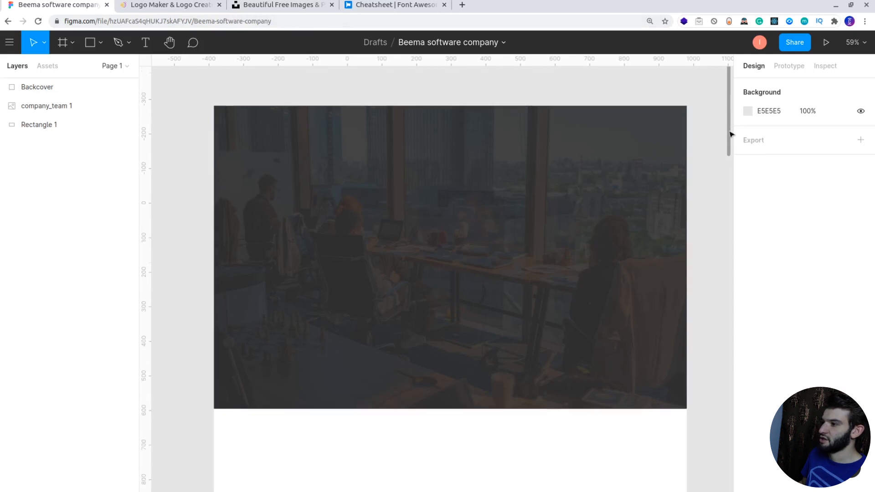
{"action": "scroll", "coordinate": [729, 137], "scroll_direction": "down", "scroll_amount": 1}
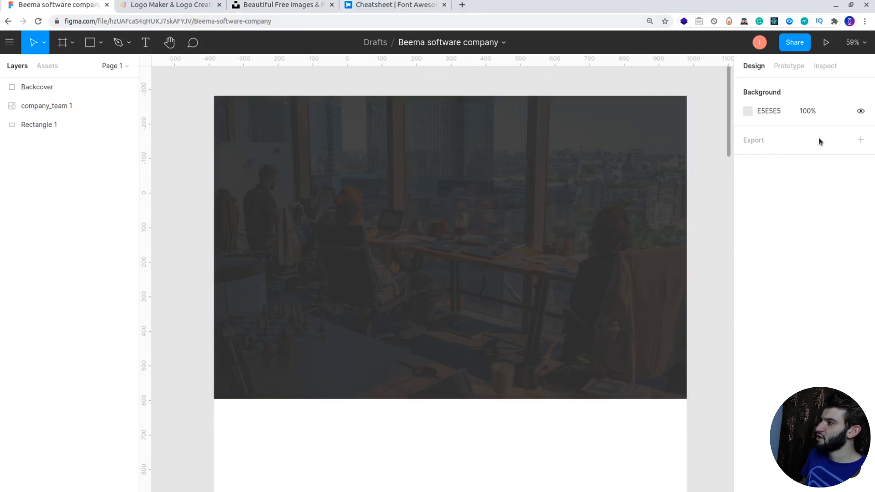
- Set the browser's page zoom to 110%
{"action": "left_click", "coordinate": [651, 22]}
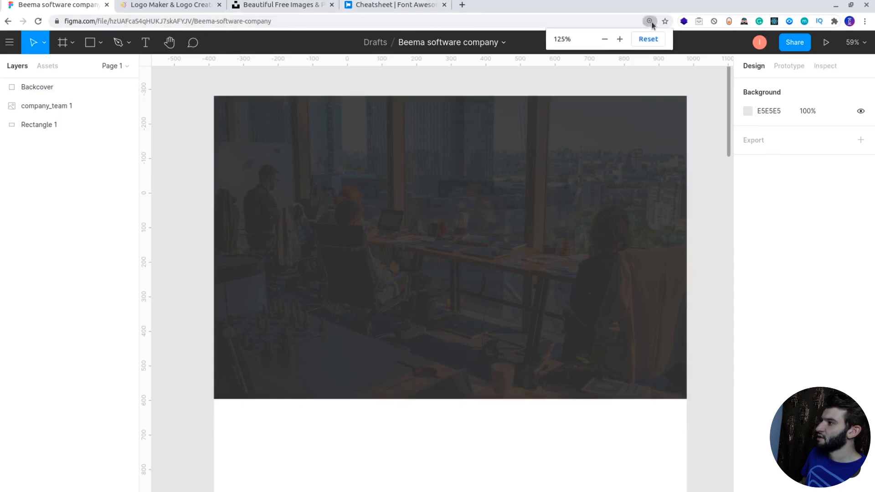
{"action": "left_click", "coordinate": [606, 40]}
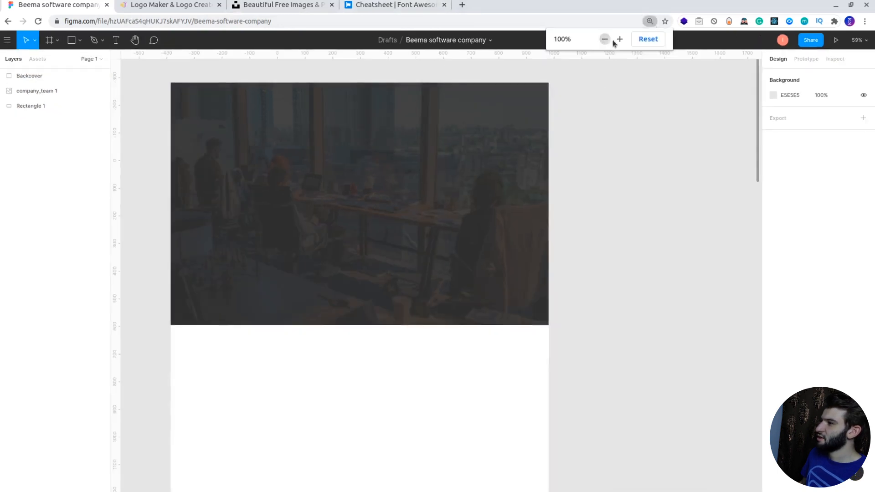
{"action": "left_click", "coordinate": [620, 39]}
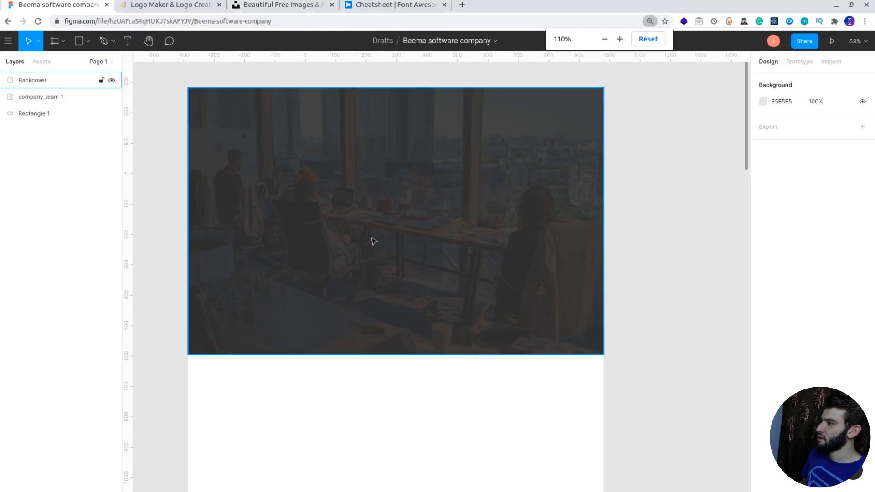
{"action": "scroll", "coordinate": [359, 230], "scroll_direction": "up", "scroll_amount": 3}
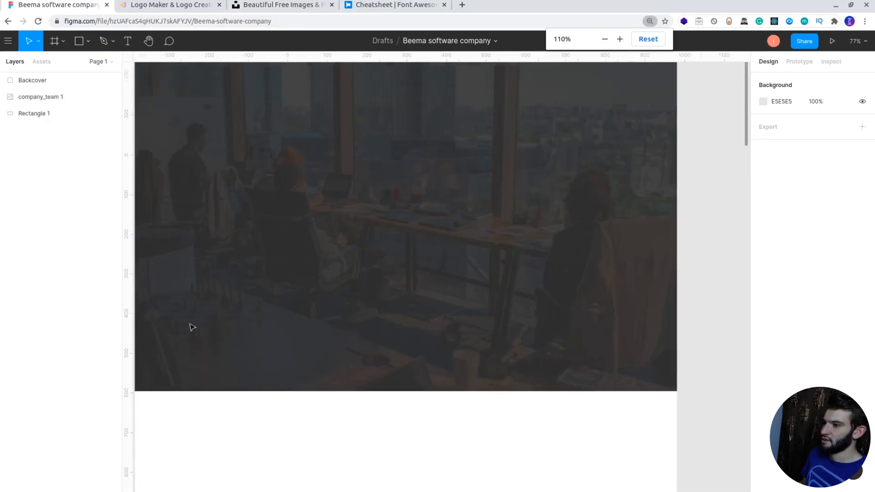
{"action": "scroll", "coordinate": [192, 327], "scroll_direction": "left", "scroll_amount": 2}
{"action": "scroll", "coordinate": [378, 307], "scroll_direction": "up", "scroll_amount": 3}
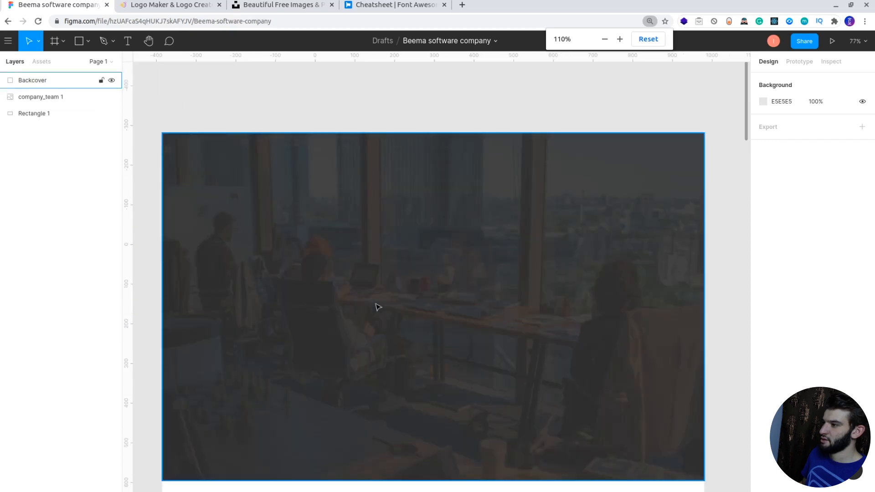
{"action": "scroll", "coordinate": [378, 307], "scroll_direction": "down", "scroll_amount": 5}
{"action": "scroll", "coordinate": [377, 307], "scroll_direction": "up", "scroll_amount": 5}
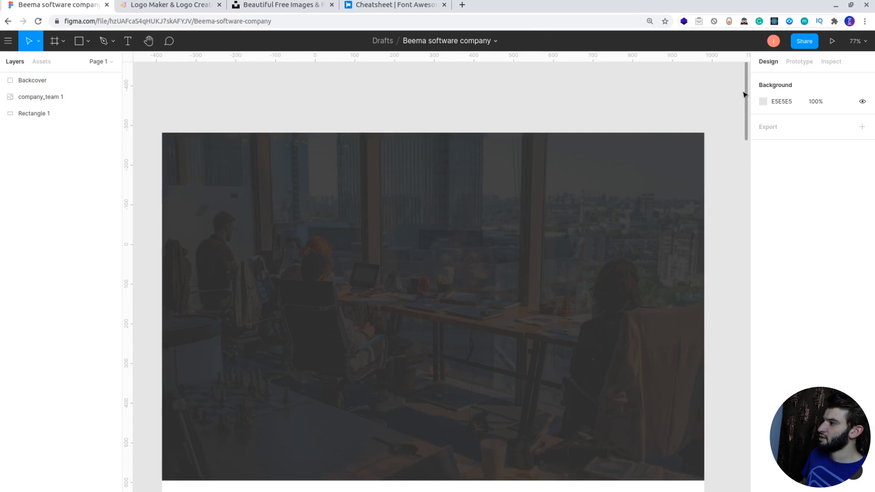
{"action": "left_click_drag", "start_coordinate": [748, 94], "coordinate": [747, 99]}
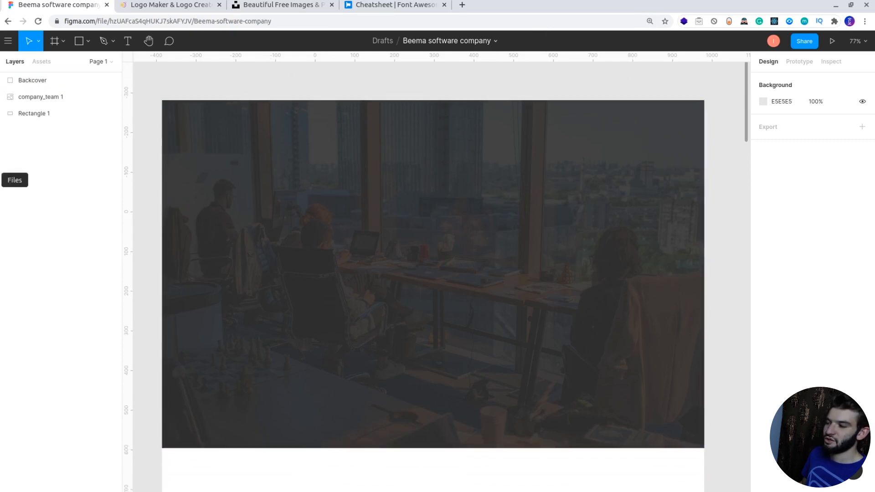
- Review the saved Beema logo variants on the Hatchful logo page, then return to the Figma design
{"action": "left_click", "coordinate": [3, 180]}
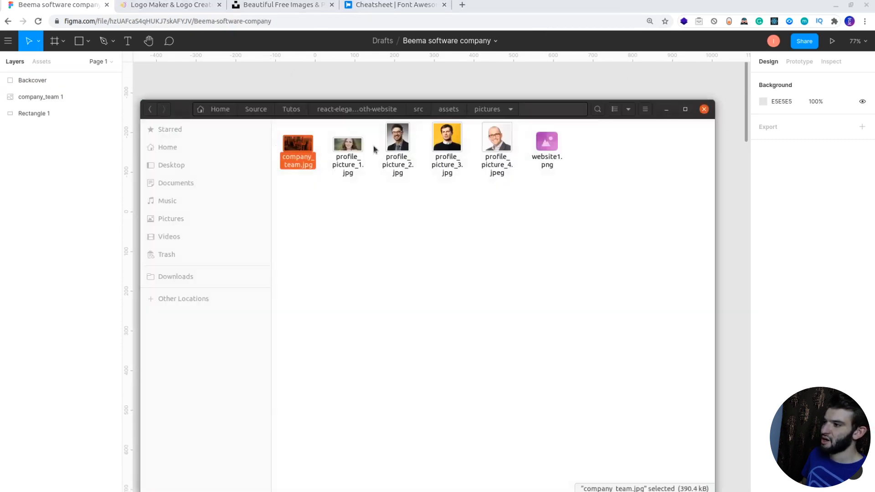
{"action": "left_click", "coordinate": [184, 5]}
{"action": "left_click", "coordinate": [296, 110]}
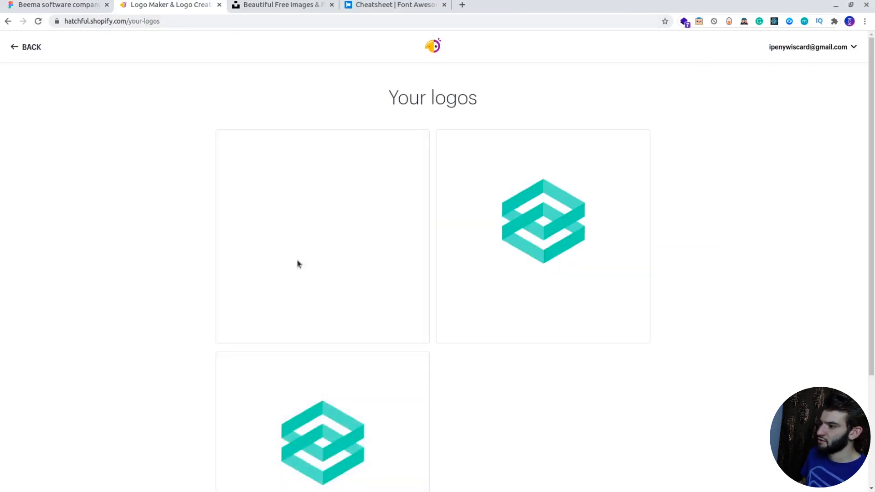
{"action": "scroll", "coordinate": [273, 269], "scroll_direction": "down", "scroll_amount": 3}
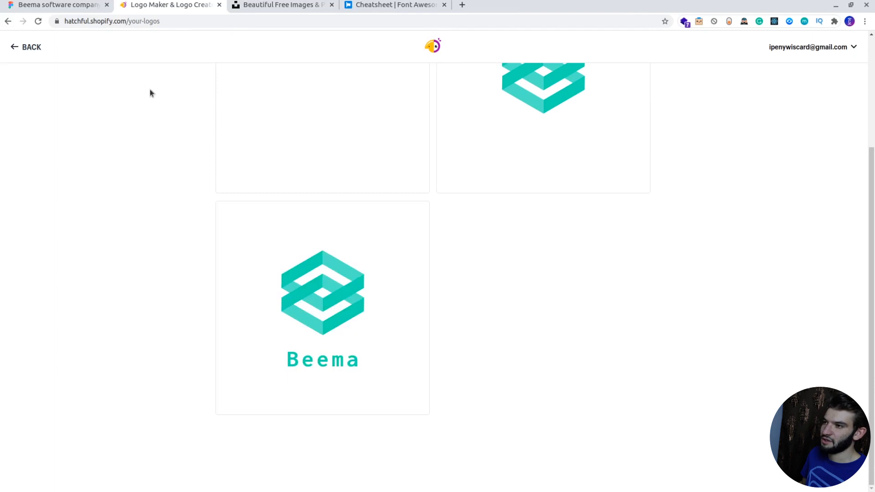
{"action": "left_click", "coordinate": [79, 7]}
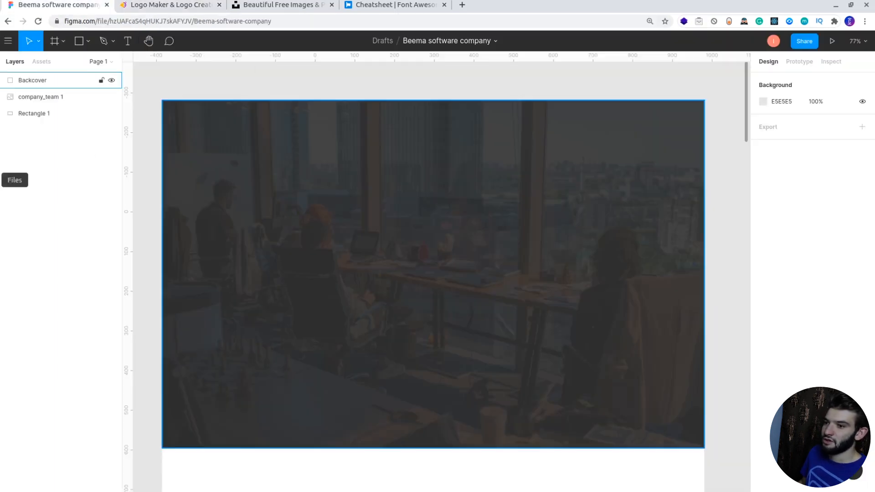
- Import logo_nobrand.png from the project's assets folder onto the hero cover
{"action": "left_click", "coordinate": [0, 179]}
{"action": "left_click", "coordinate": [448, 109]}
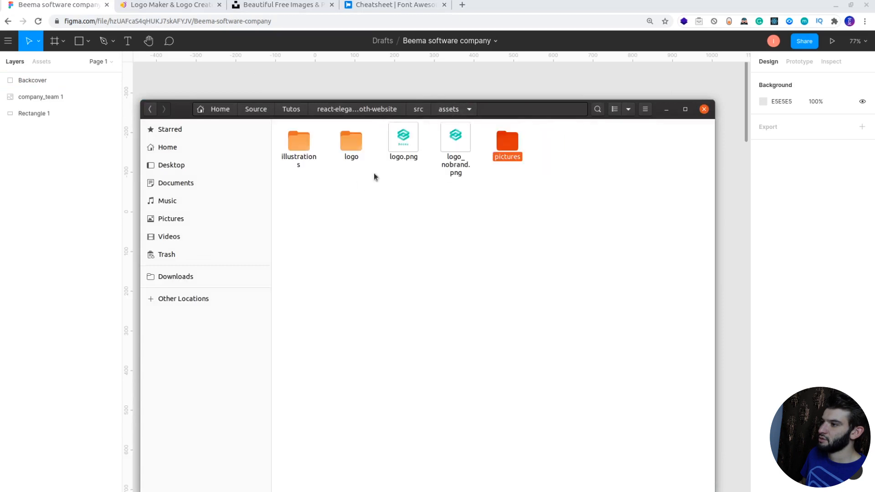
{"action": "left_click", "coordinate": [405, 145]}
{"action": "left_click", "coordinate": [465, 148]}
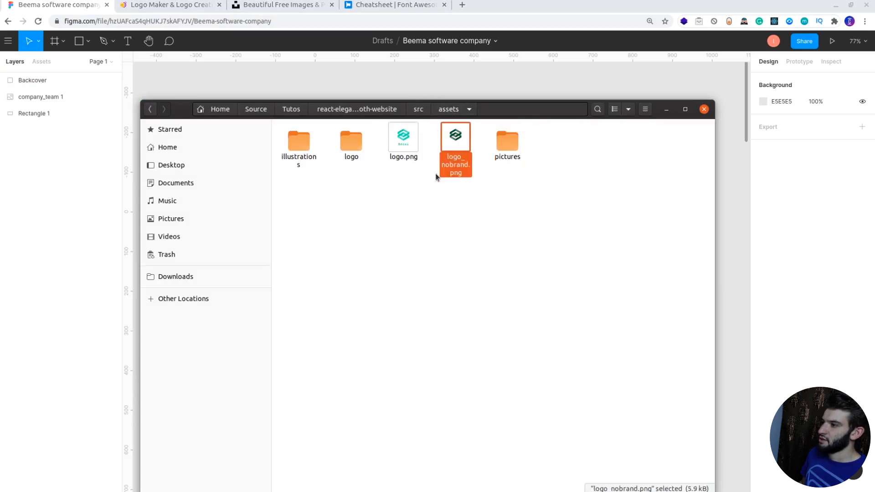
{"action": "left_click_drag", "start_coordinate": [463, 142], "coordinate": [527, 74]}
{"action": "left_click_drag", "start_coordinate": [511, 144], "coordinate": [347, 360]}
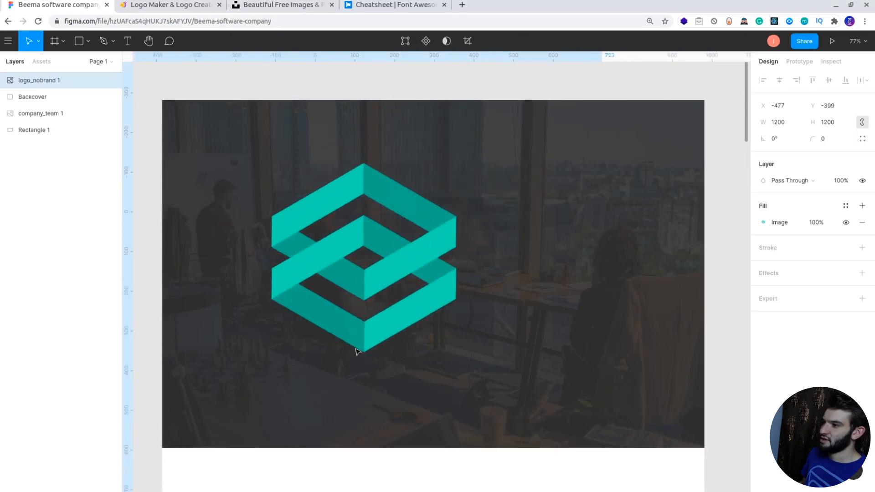
- Scale the logo image down to about 328 × 328 and centre it horizontally in the upper part of the cover
{"action": "left_click_drag", "start_coordinate": [368, 302], "coordinate": [340, 385]}
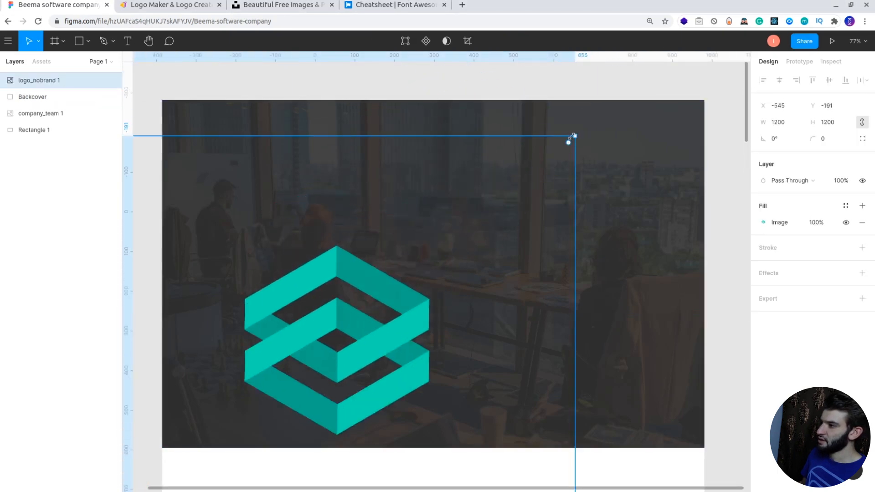
{"action": "left_click_drag", "start_coordinate": [571, 137], "coordinate": [346, 305]}
{"action": "left_click_drag", "start_coordinate": [325, 339], "coordinate": [432, 216]}
{"action": "left_click_drag", "start_coordinate": [469, 172], "coordinate": [439, 203]}
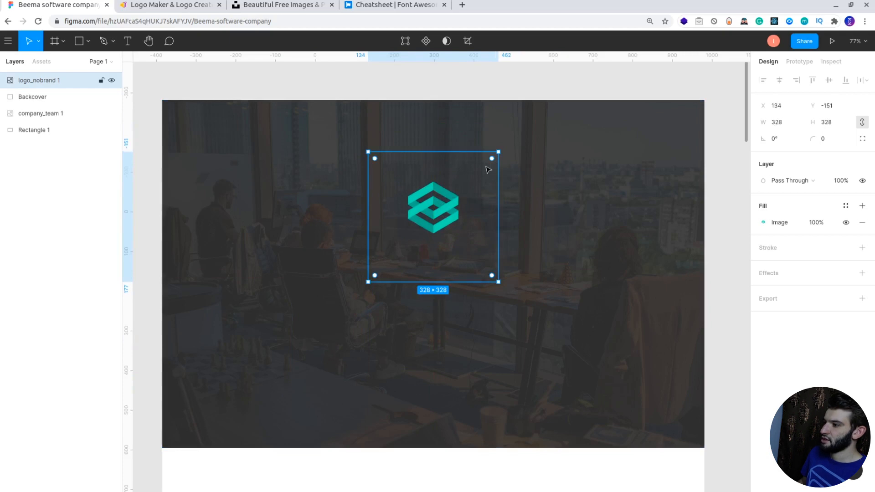
{"action": "left_click", "coordinate": [496, 81]}
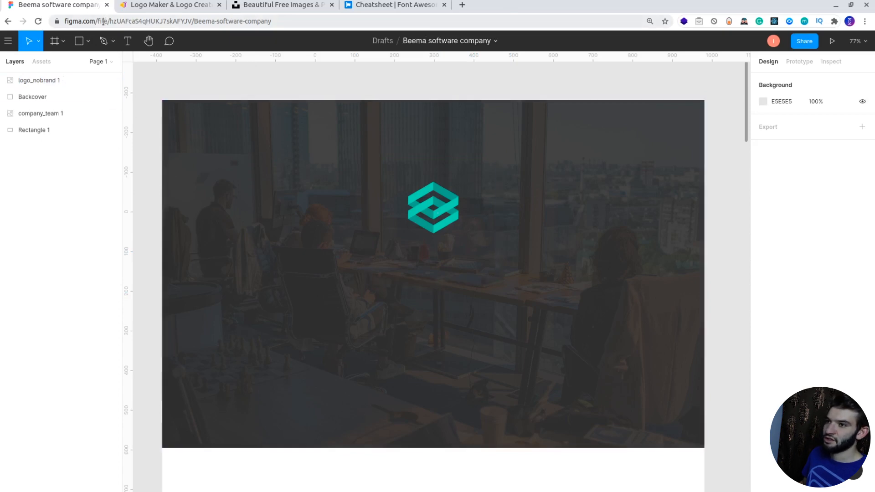
- Add a text layer reading "Beema" below the logo
{"action": "left_click", "coordinate": [128, 41]}
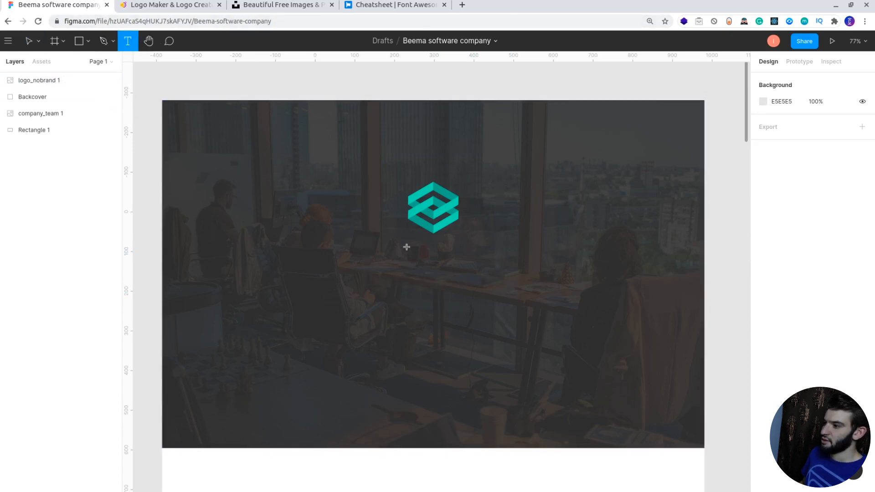
{"action": "left_click", "coordinate": [413, 262]}
{"action": "type", "text": "Beema"}
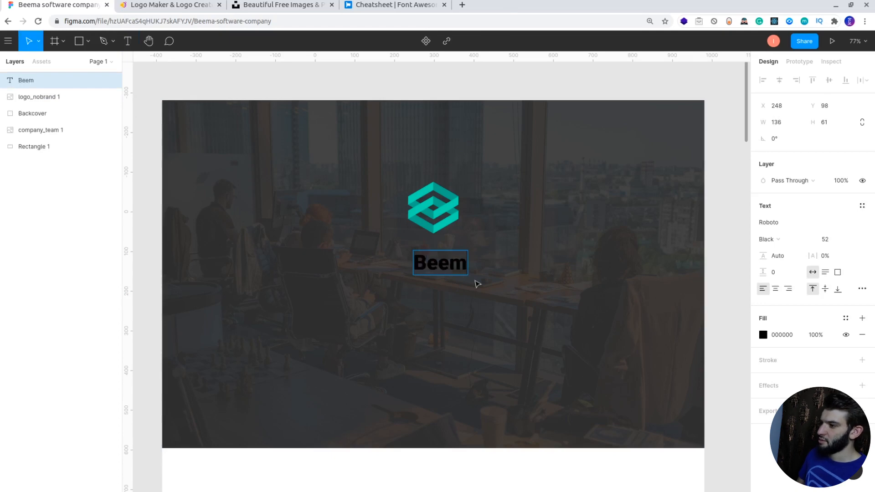
{"action": "key", "text": "Escape"}
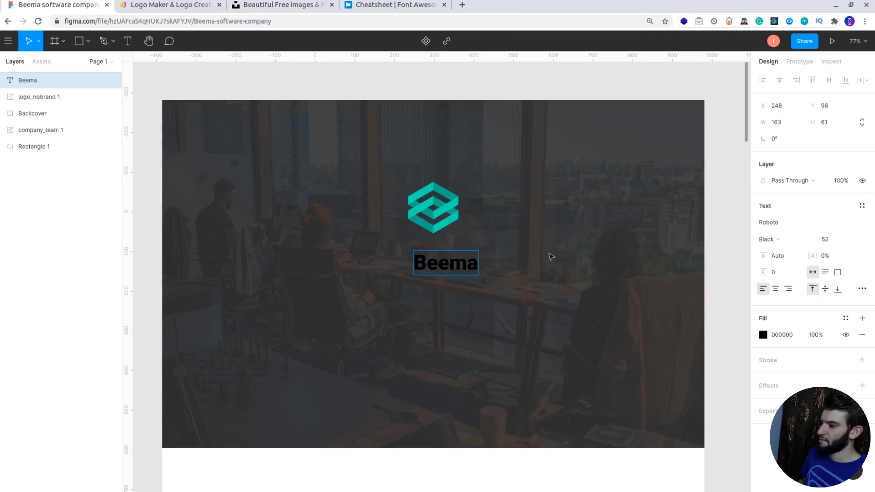
- Set the Beema text's font size to 40 and centre it directly beneath the logo
{"action": "left_click", "coordinate": [833, 242]}
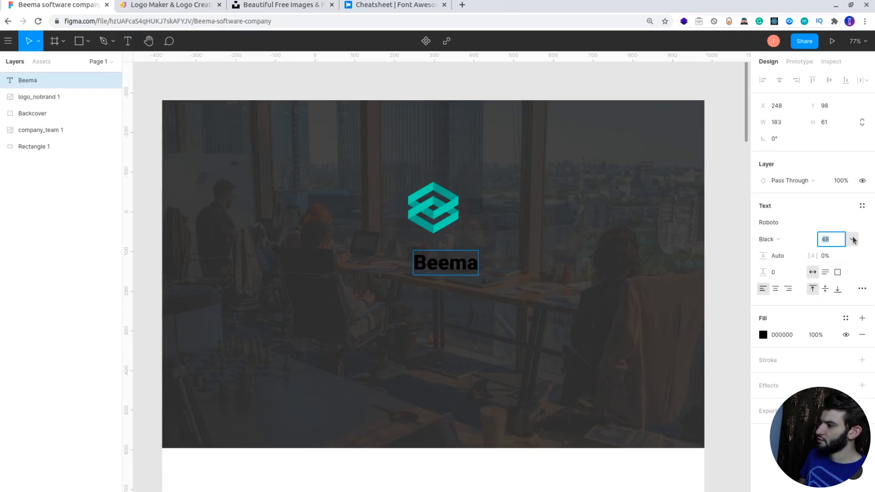
{"action": "double_click", "coordinate": [463, 262]}
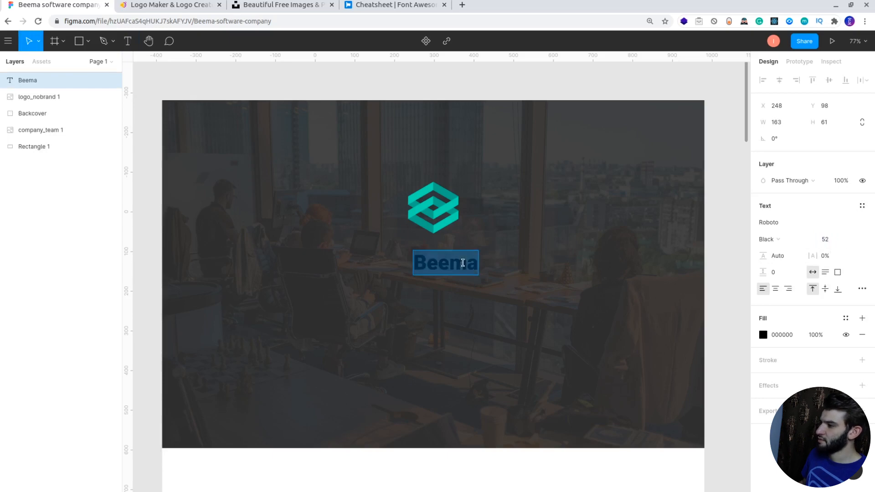
{"action": "left_click", "coordinate": [839, 242]}
{"action": "type", "text": "42"}
{"action": "key", "text": "Return"}
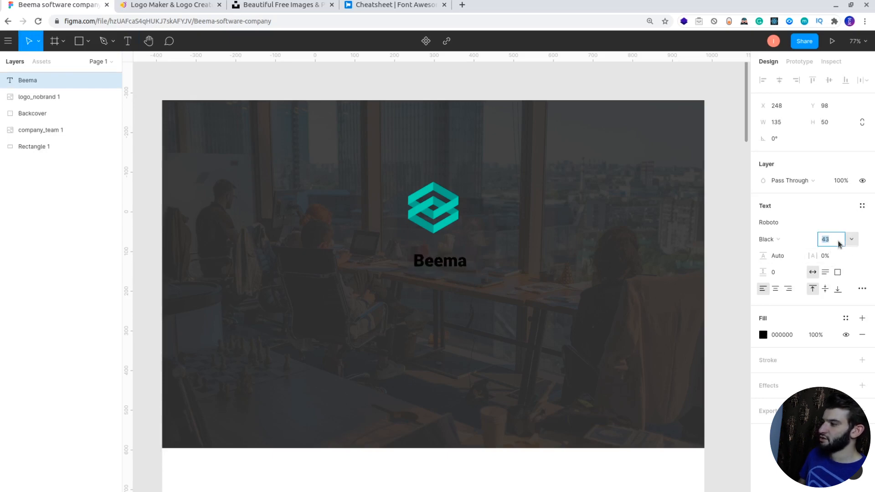
{"action": "type", "text": "40"}
{"action": "key", "text": "Return"}
{"action": "key", "text": "Escape"}
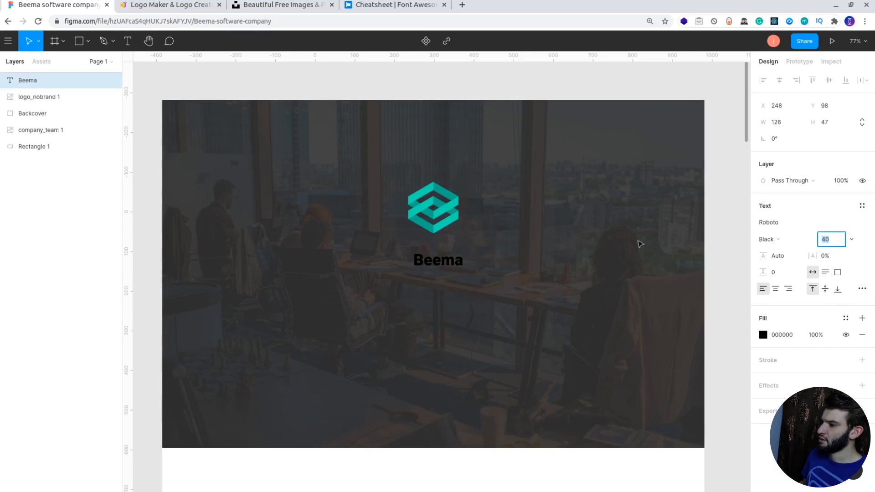
{"action": "key", "text": "Escape"}
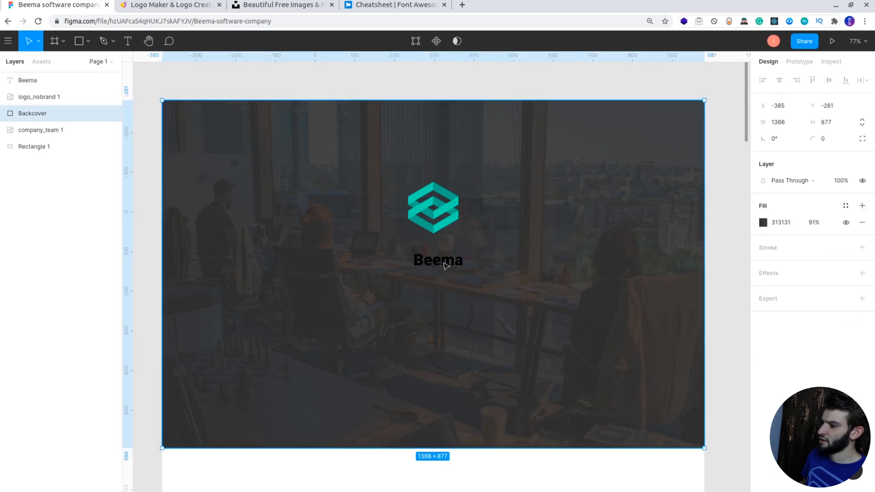
{"action": "left_click_drag", "start_coordinate": [441, 267], "coordinate": [441, 253]}
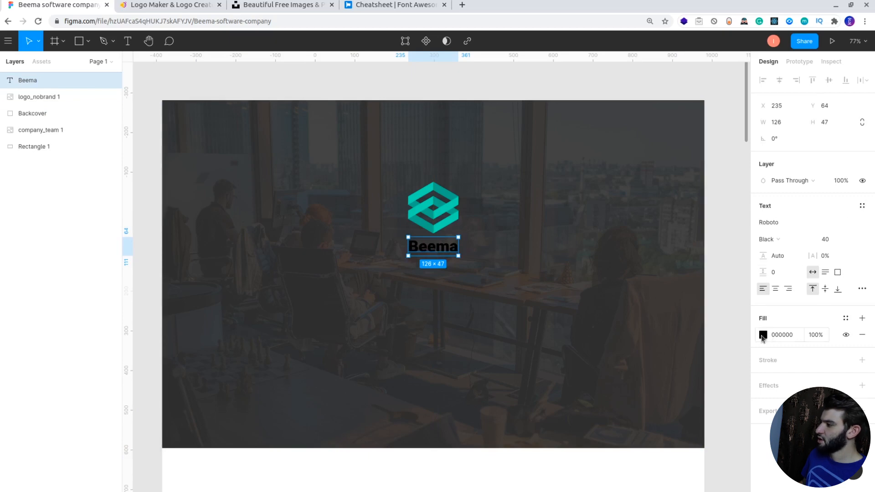
- Fill the Beema text with the darker teal 0EA68C sampled from the logo using the eyedropper
{"action": "left_click", "coordinate": [763, 334]}
{"action": "left_click", "coordinate": [642, 377]}
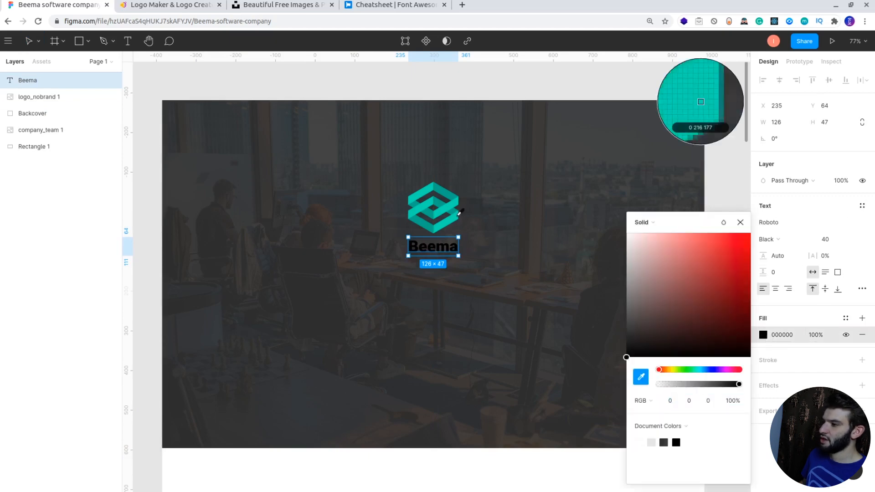
{"action": "left_click", "coordinate": [455, 205]}
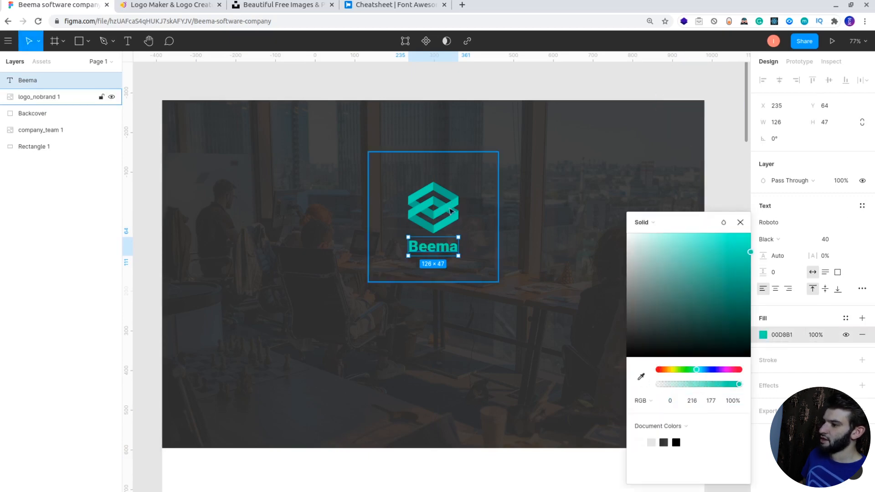
{"action": "left_click", "coordinate": [641, 377]}
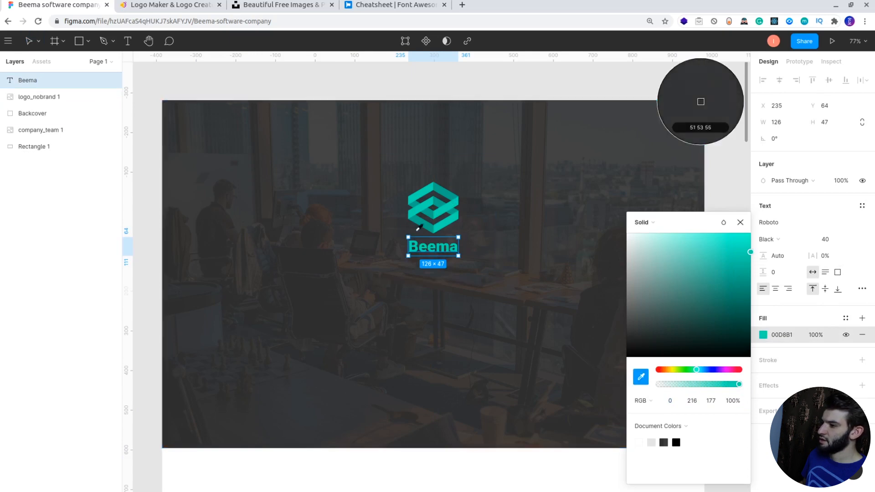
{"action": "key", "text": "Escape"}
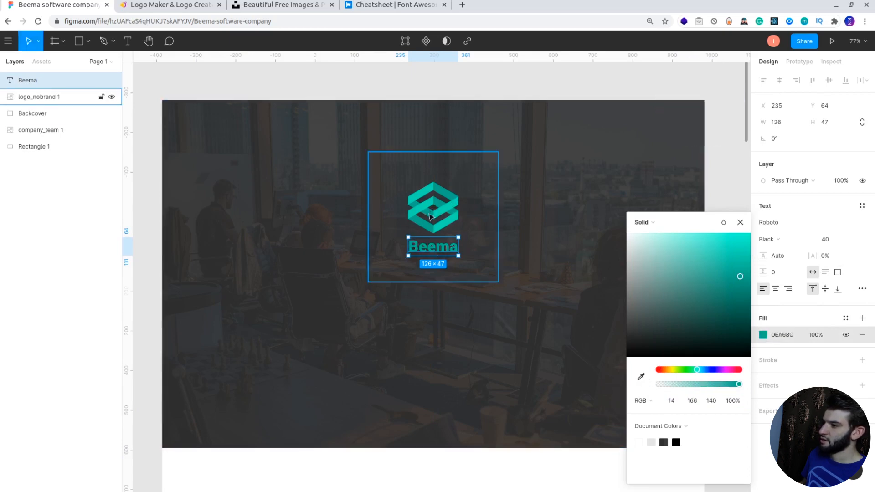
{"action": "left_click", "coordinate": [621, 90]}
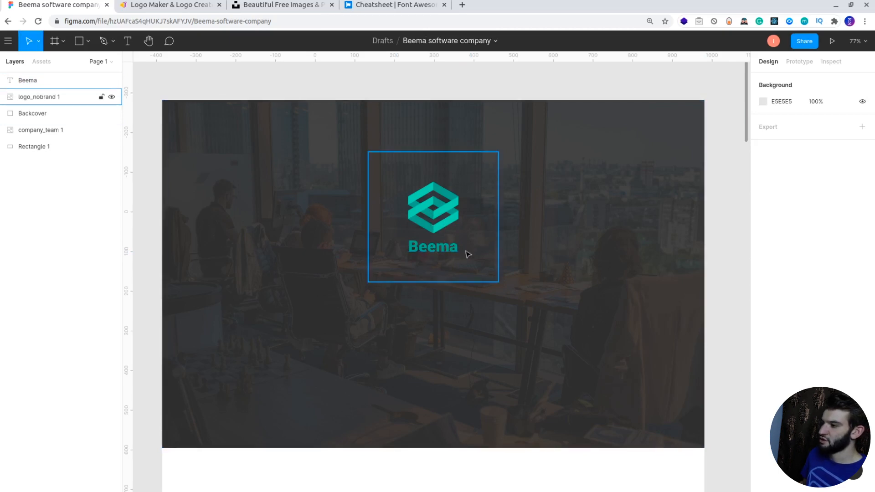
- Move the logo and the Beema text together about 30 px up on the cover, keeping them horizontally centred
{"action": "left_click", "coordinate": [511, 245]}
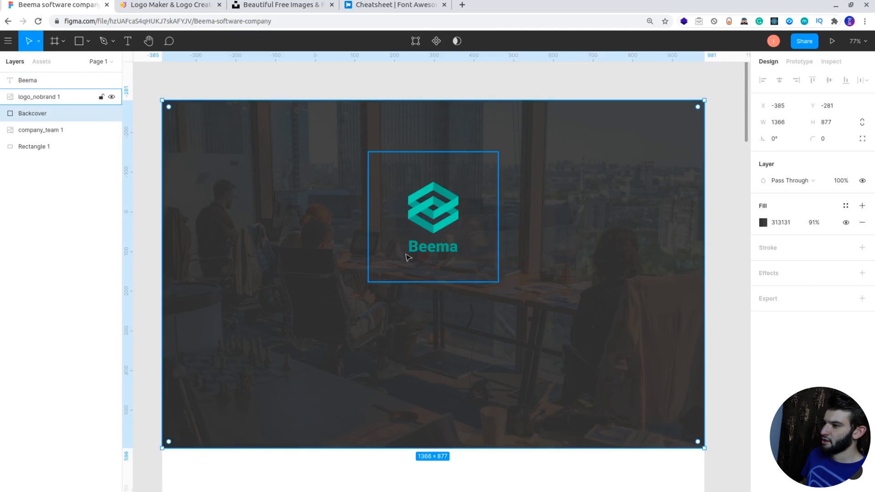
{"action": "scroll", "coordinate": [406, 256], "scroll_direction": "down", "scroll_amount": 2}
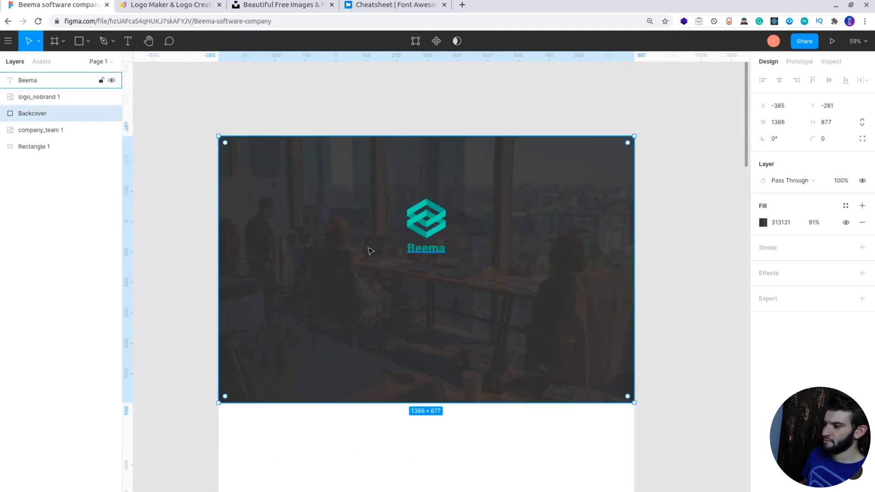
{"action": "scroll", "coordinate": [433, 246], "scroll_direction": "up", "scroll_amount": 2}
{"action": "scroll", "coordinate": [389, 233], "scroll_direction": "down", "scroll_amount": 2}
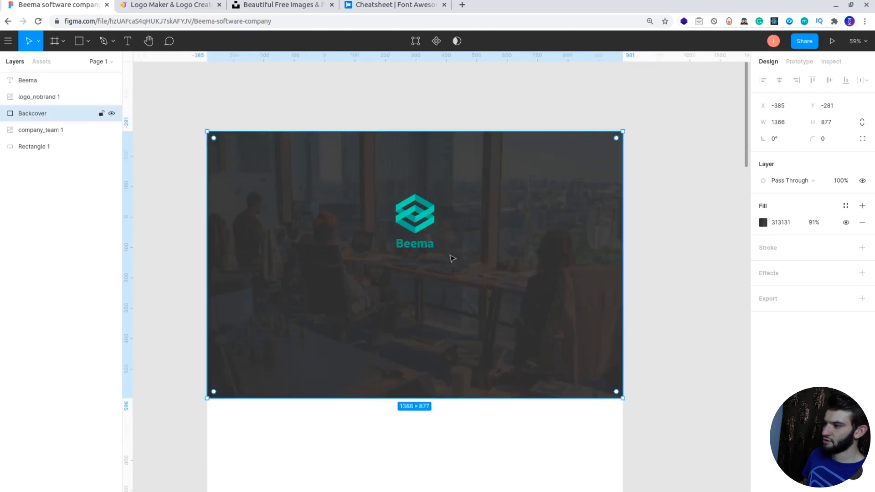
{"action": "left_click_drag", "start_coordinate": [418, 246], "coordinate": [421, 248]}
{"action": "left_click", "coordinate": [422, 245], "text": "shift"}
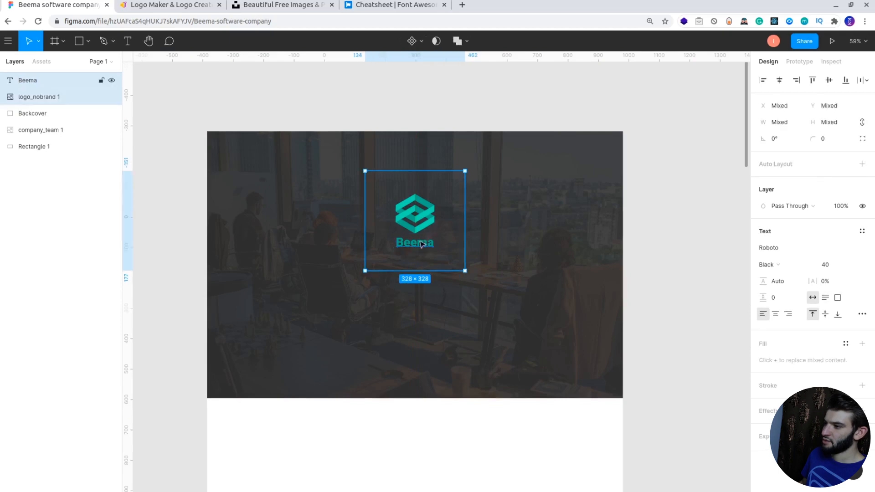
{"action": "left_click", "coordinate": [420, 247], "text": "shift"}
{"action": "left_click_drag", "start_coordinate": [420, 246], "coordinate": [424, 237]}
{"action": "left_click", "coordinate": [424, 247]}
{"action": "left_click", "coordinate": [650, 191]}
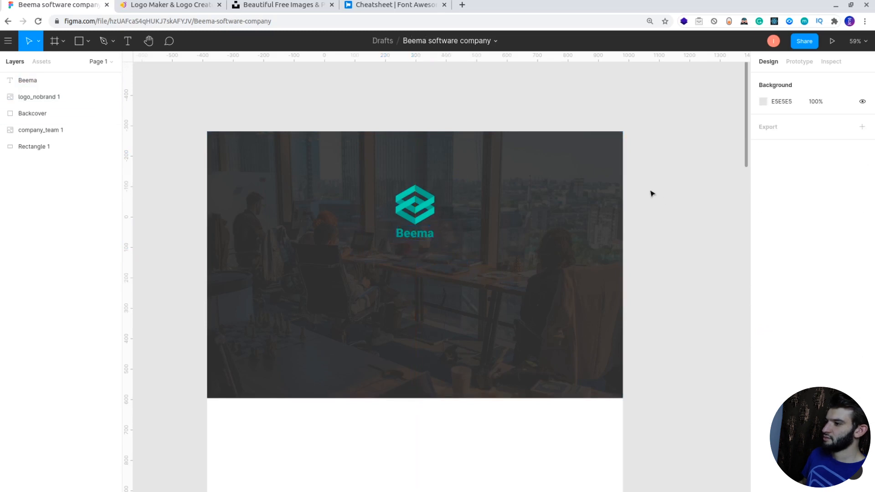
- Shift the logo and its Beema text together about 10 px further up, keeping their horizontal position
{"action": "left_click", "coordinate": [431, 220]}
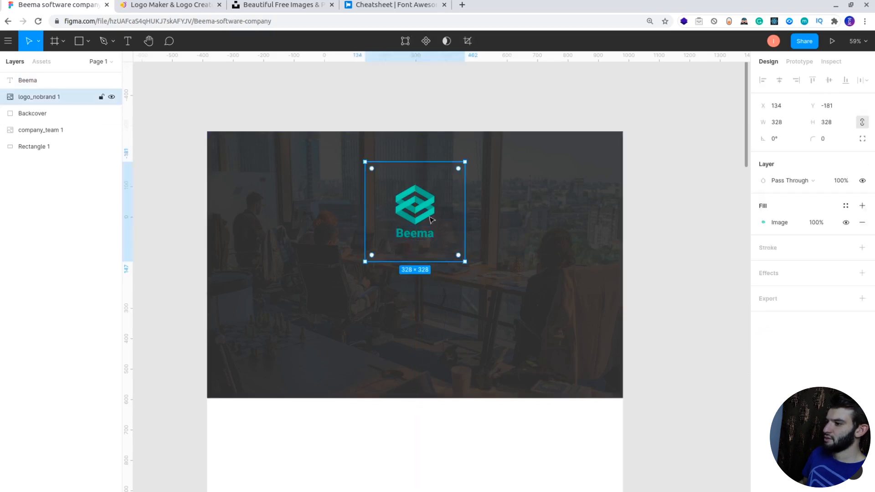
{"action": "left_click", "coordinate": [414, 237], "text": "shift"}
{"action": "left_click_drag", "start_coordinate": [414, 236], "coordinate": [419, 241]}
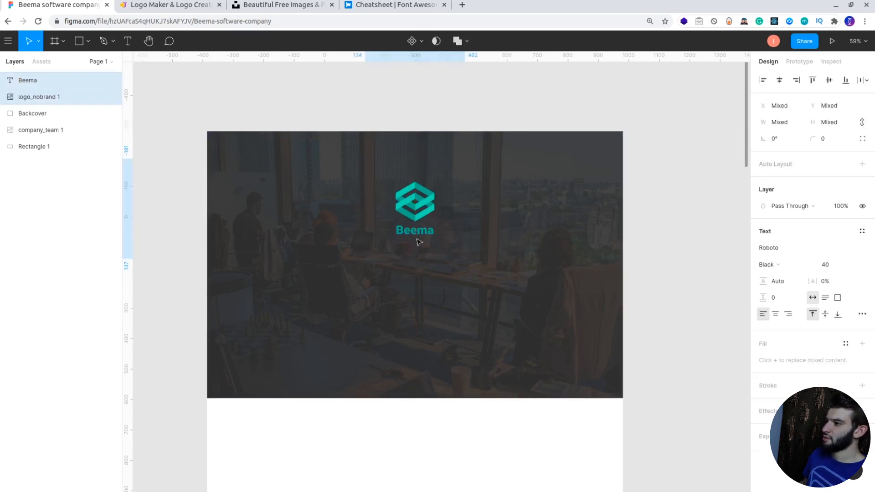
- Add a text layer reading "Software Development" on the cover, a short distance below the Beema text
{"action": "left_click", "coordinate": [667, 210]}
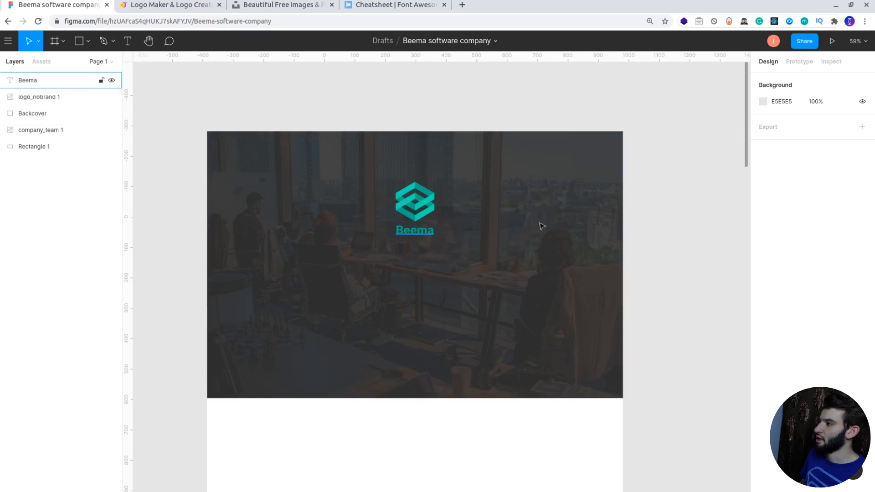
{"action": "left_click", "coordinate": [129, 42]}
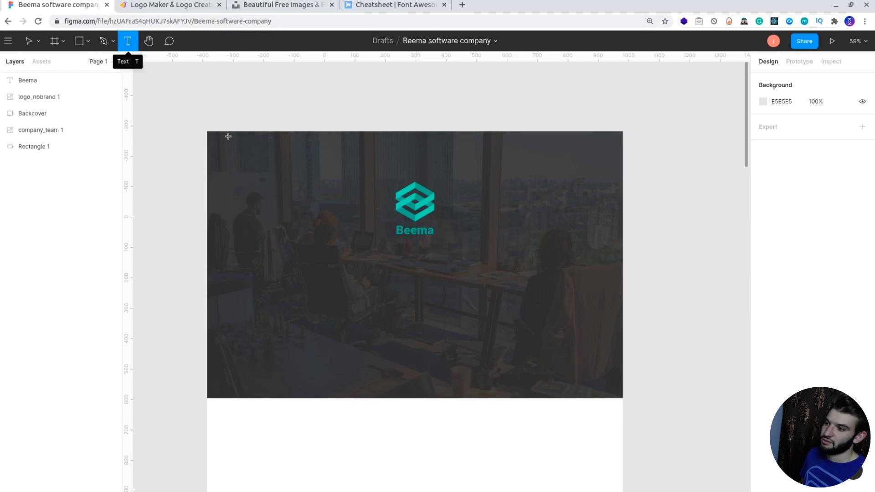
{"action": "left_click", "coordinate": [385, 259]}
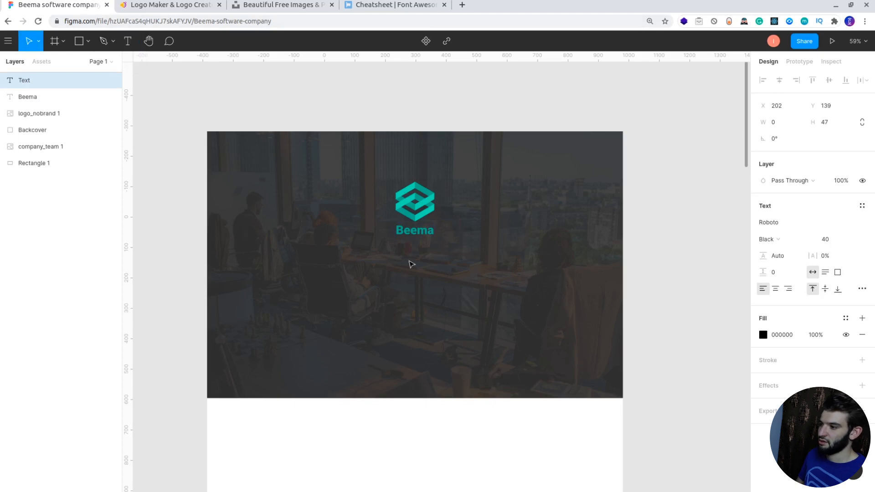
{"action": "type", "text": "of"}
{"action": "key", "text": "BackSpace"}
{"action": "key", "text": "BackSpace"}
{"action": "type", "text": "So"}
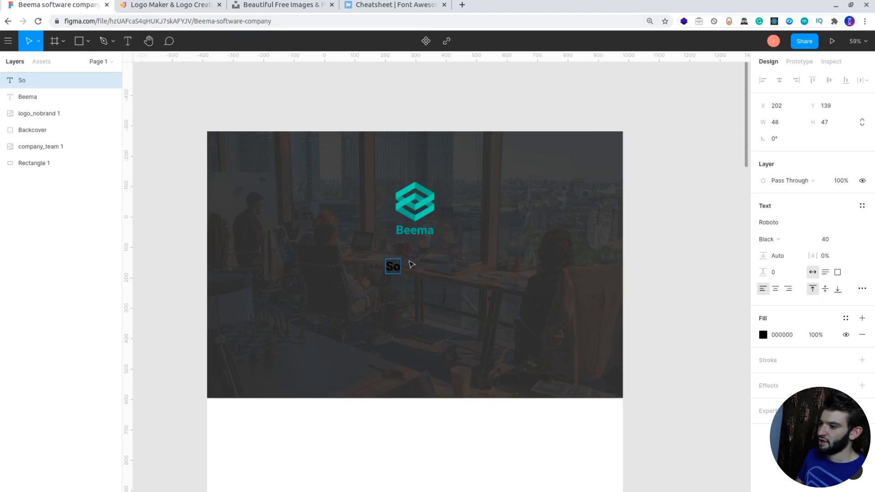
{"action": "type", "text": "ftware"}
{"action": "key", "text": "BackSpace"}
{"action": "key", "text": "BackSpace"}
{"action": "key", "text": "BackSpace"}
{"action": "key", "text": "BackSpace"}
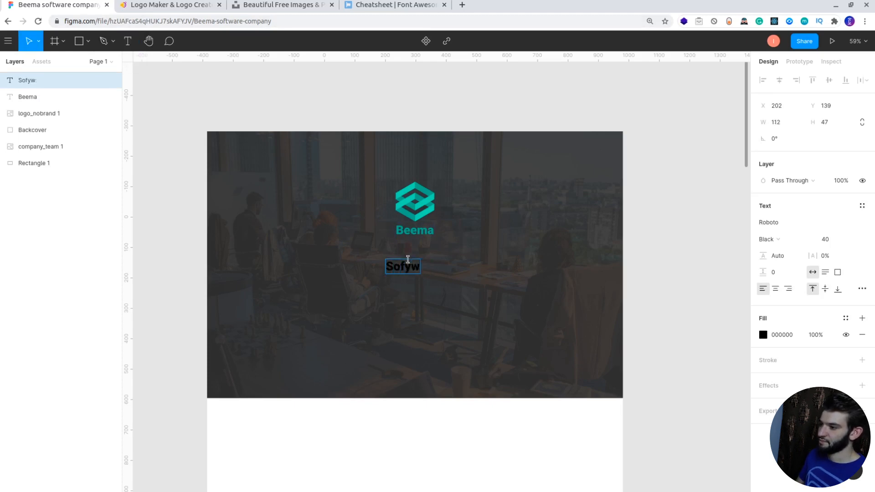
{"action": "type", "text": "ware"}
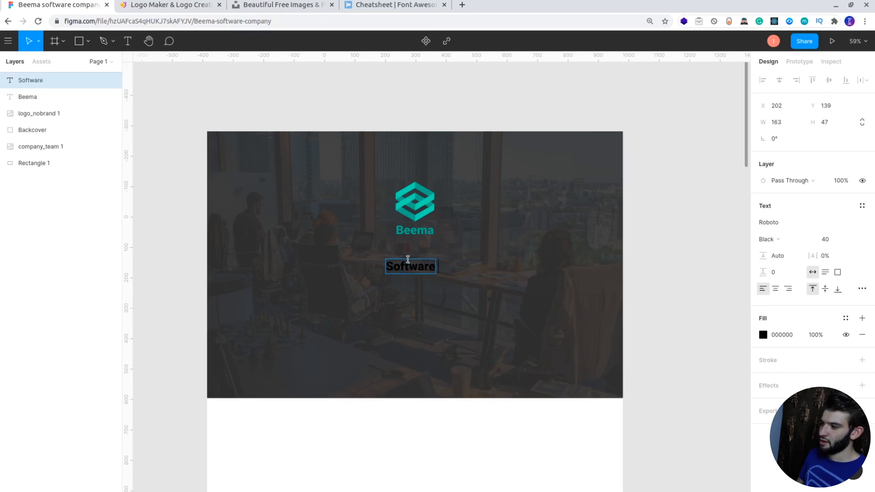
{"action": "type", "text": " D"}
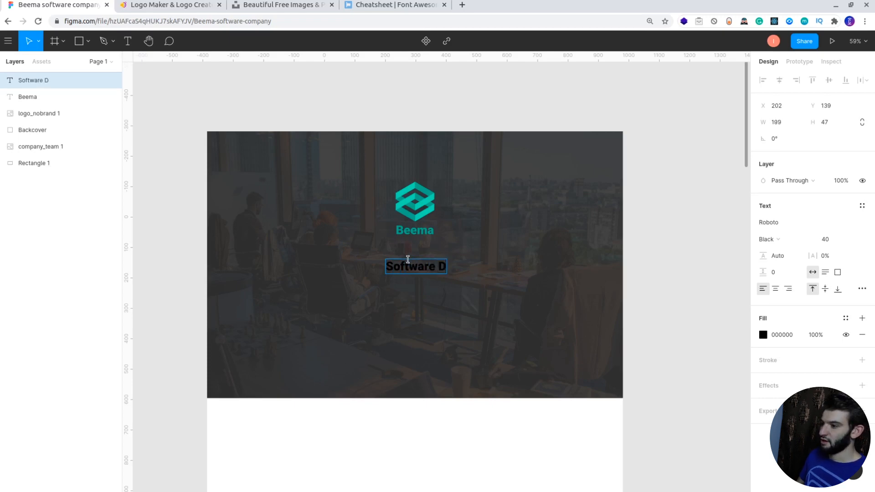
{"action": "type", "text": "evelopment"}
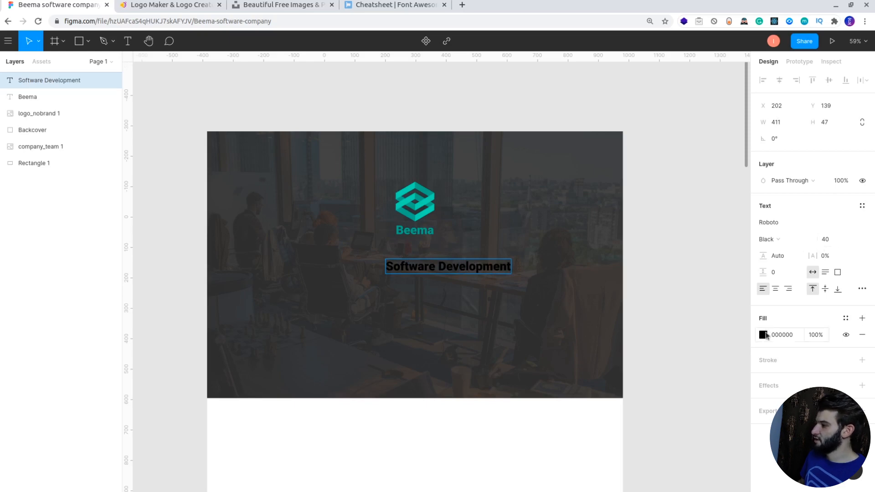
- Fill the Software Development text with white FFFFFF and centre it horizontally beneath the Beema text
{"action": "left_click", "coordinate": [763, 335]}
{"action": "left_click_drag", "start_coordinate": [655, 319], "coordinate": [601, 226]}
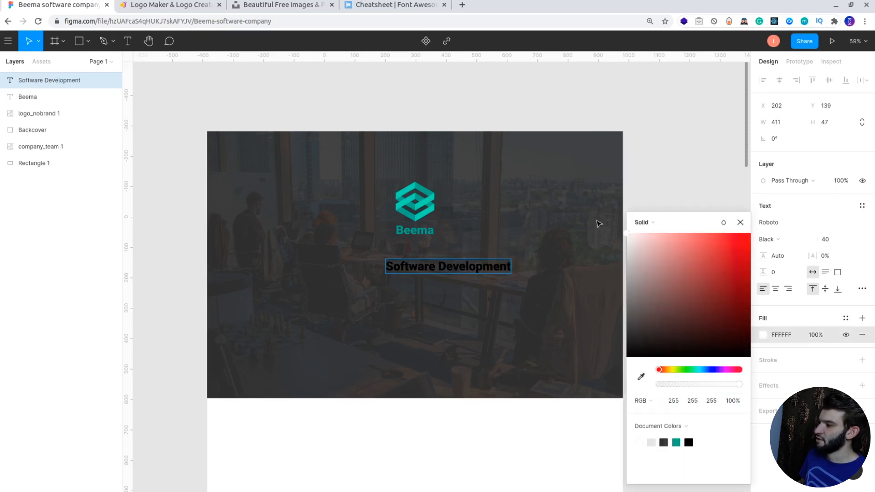
{"action": "key", "text": "Escape"}
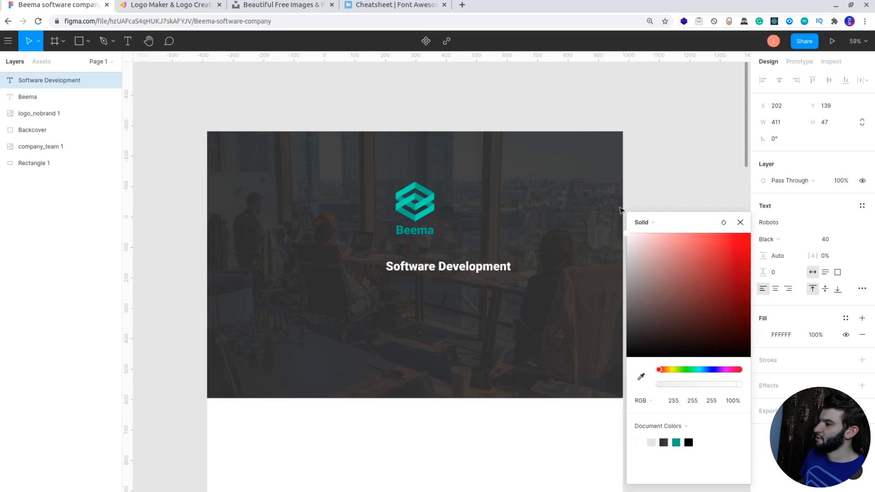
{"action": "left_click", "coordinate": [658, 153]}
{"action": "left_click_drag", "start_coordinate": [495, 269], "coordinate": [457, 268]}
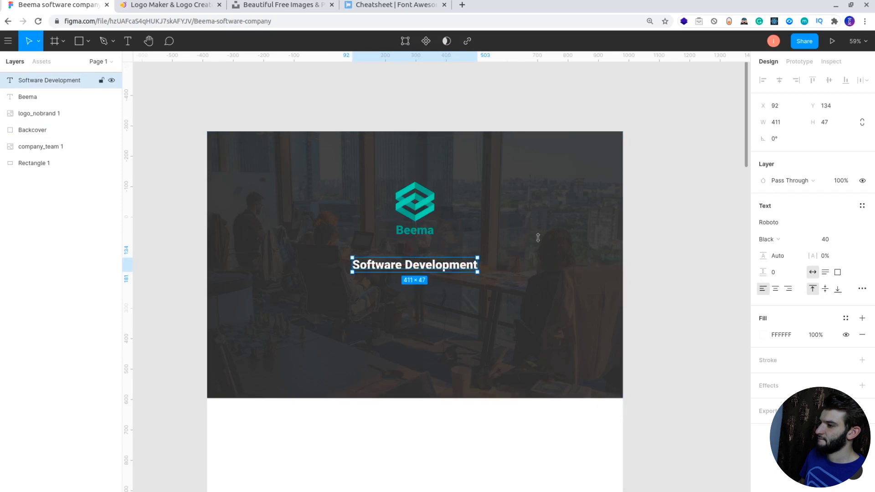
{"action": "left_click", "coordinate": [656, 206]}
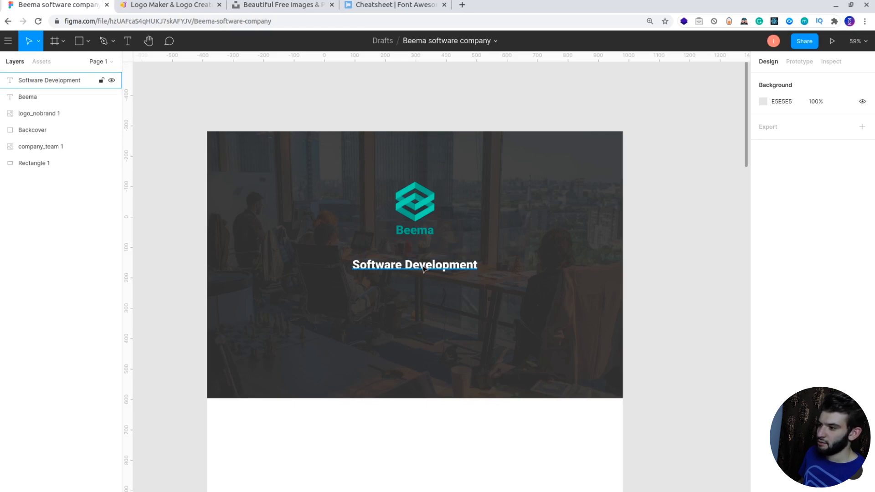
- Set the Software Development text's font weight to Medium
{"action": "left_click", "coordinate": [469, 269]}
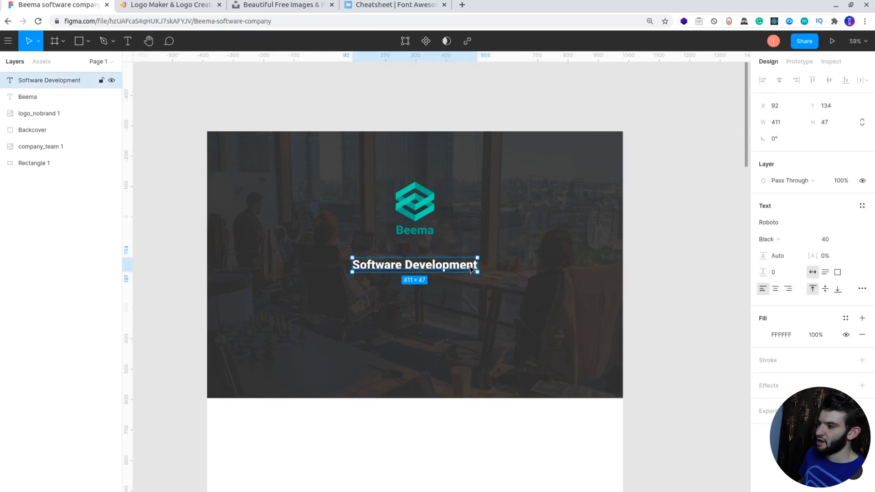
{"action": "left_click", "coordinate": [776, 239]}
{"action": "left_click", "coordinate": [778, 228]}
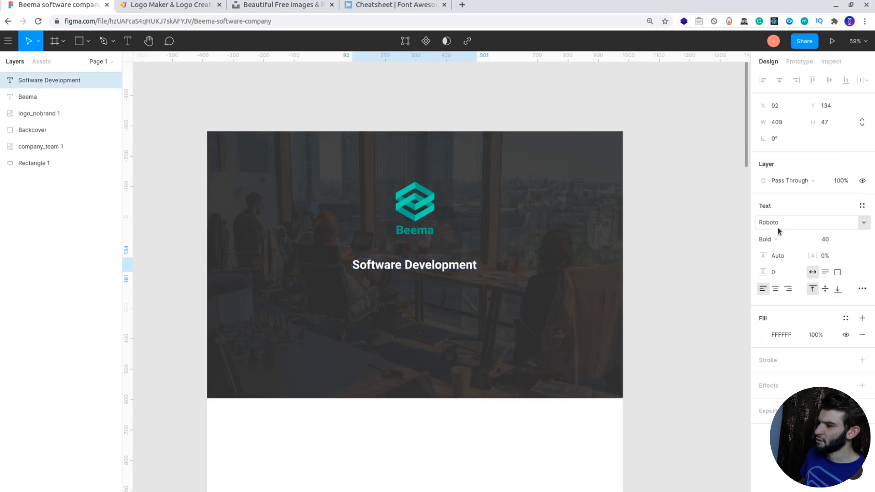
{"action": "left_click", "coordinate": [780, 238]}
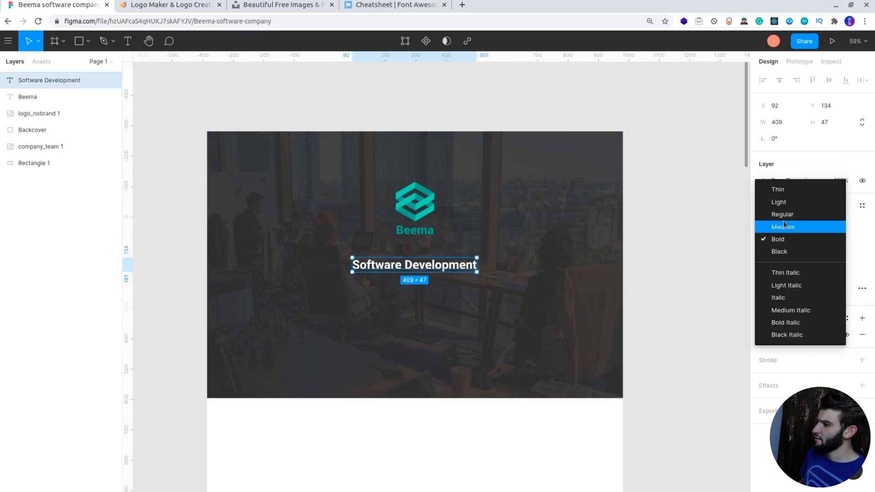
{"action": "left_click", "coordinate": [784, 222]}
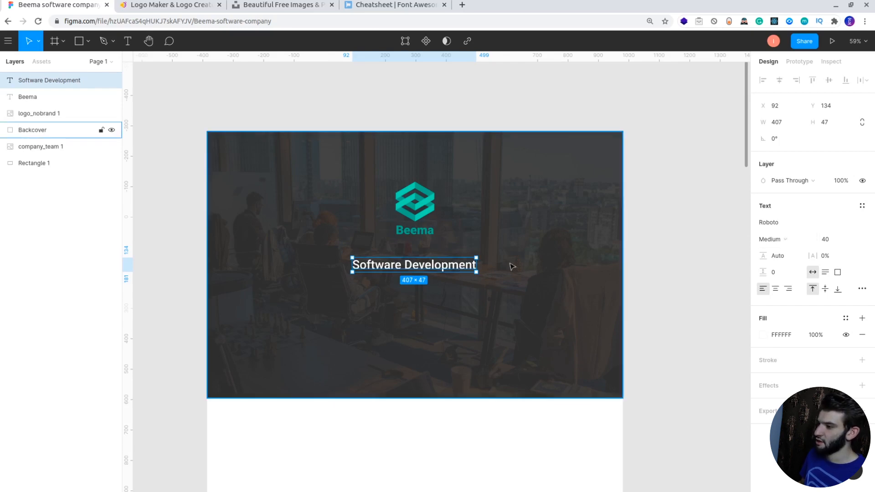
- Set the Software Development text's font size to 41
{"action": "left_click", "coordinate": [829, 241]}
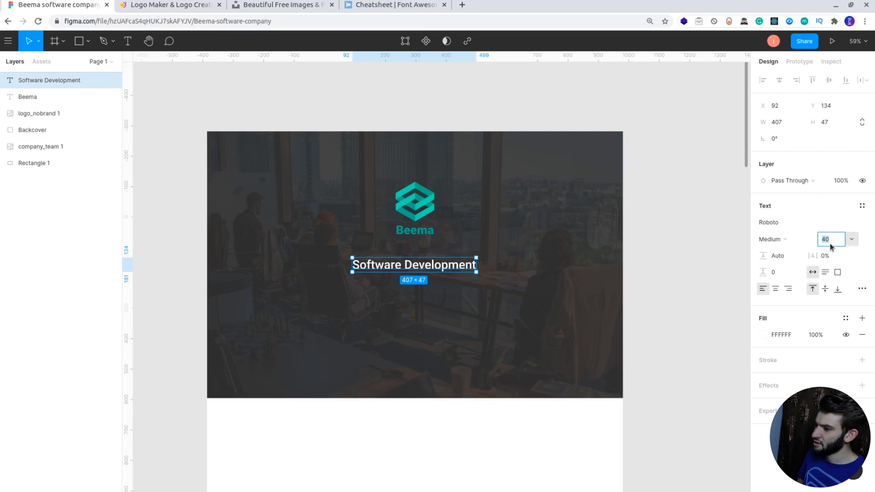
{"action": "key", "text": "Up"}
{"action": "key", "text": "Up"}
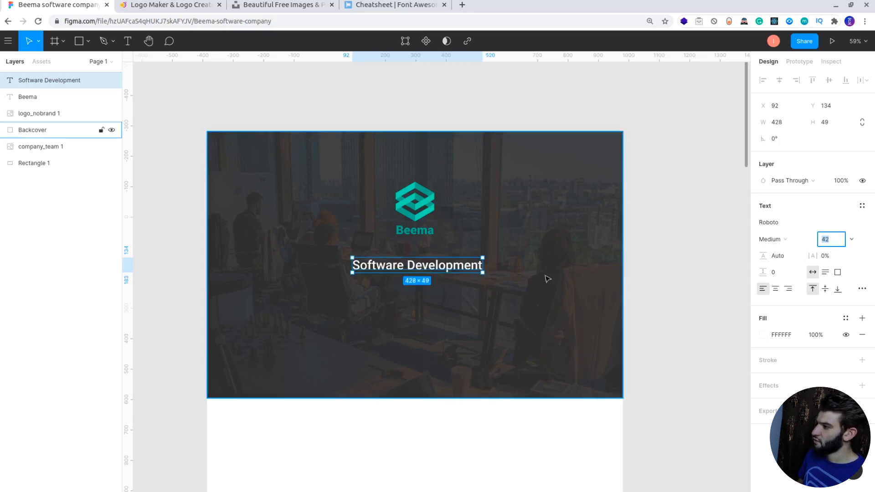
{"action": "key", "text": "Down"}
{"action": "left_click", "coordinate": [512, 273]}
- Re-centre the Software Development line and add a copy directly beneath it reading "From the best in the industry"
{"action": "left_click", "coordinate": [420, 270]}
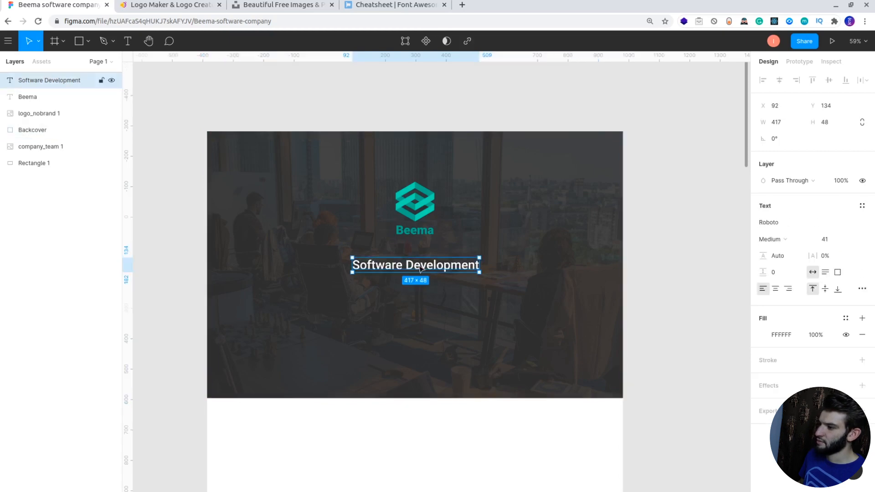
{"action": "left_click_drag", "start_coordinate": [420, 270], "coordinate": [420, 288]}
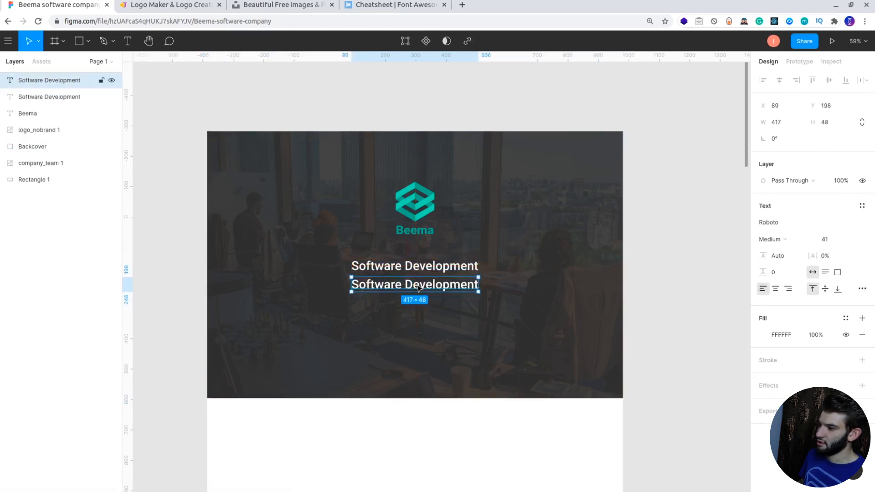
{"action": "double_click", "coordinate": [415, 286]}
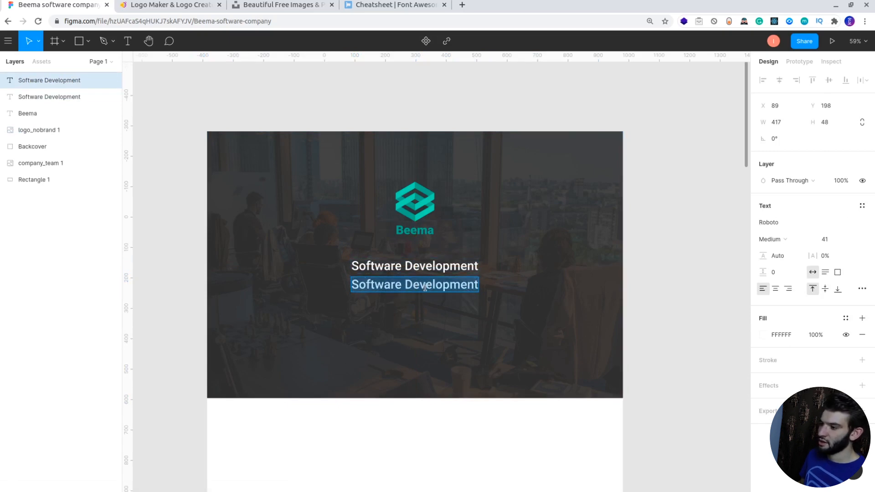
{"action": "type", "text": "From trhe"}
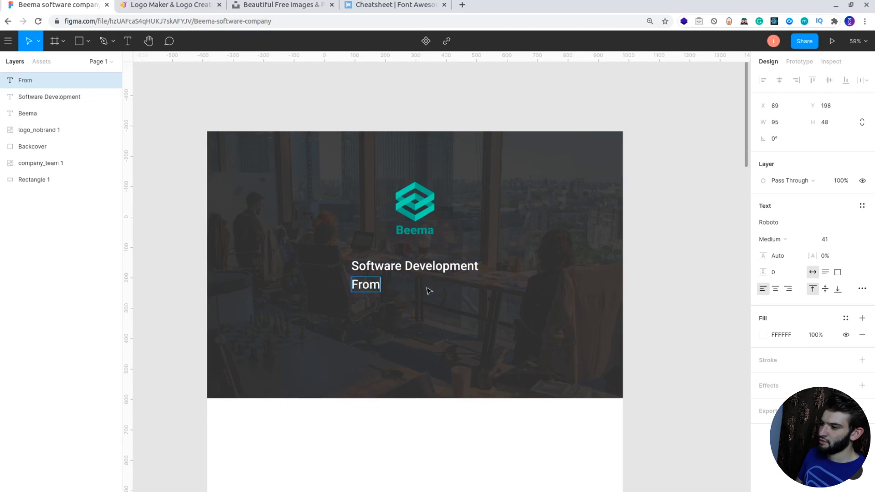
{"action": "key", "text": "BackSpace"}
{"action": "key", "text": "BackSpace"}
{"action": "key", "text": "BackSpace"}
{"action": "type", "text": "he be"}
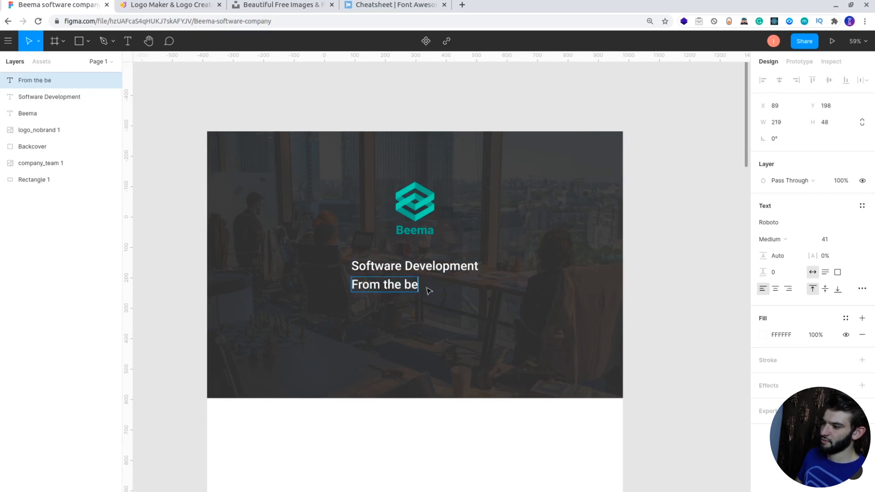
{"action": "type", "text": "st in "}
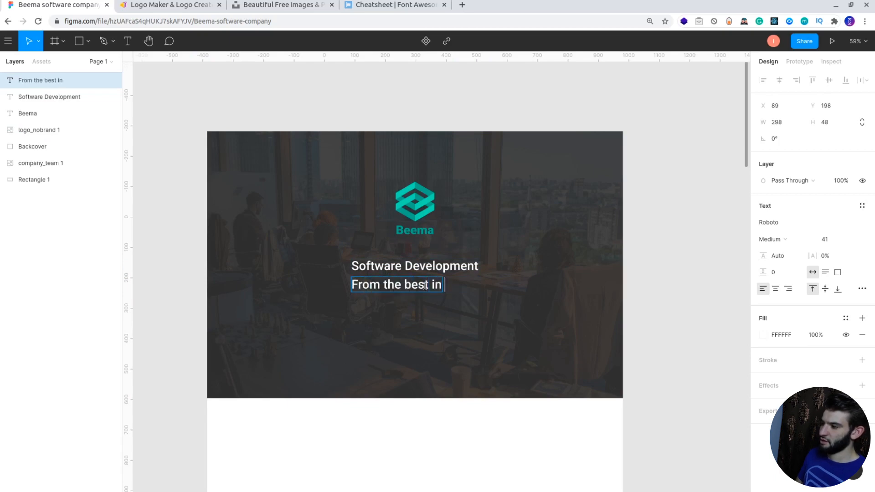
{"action": "type", "text": "the industry"}
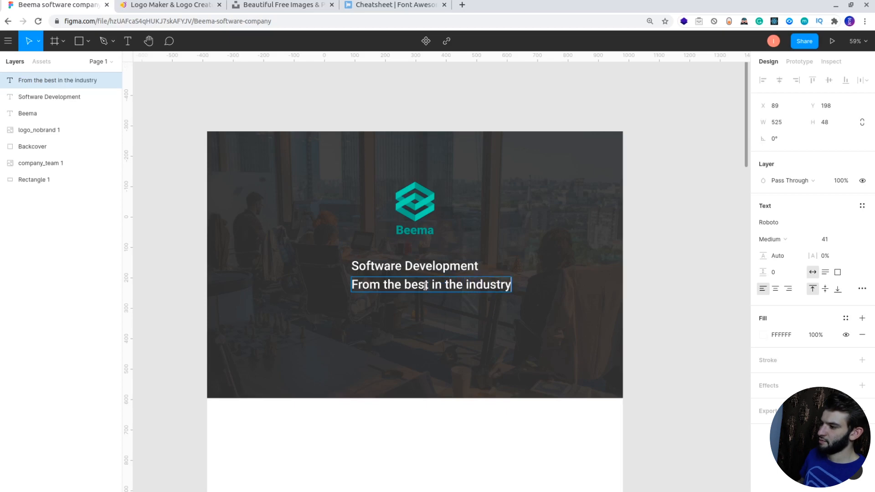
- Centre the "From the best in the industry" line horizontally under Software Development, at about Y 195
{"action": "left_click", "coordinate": [643, 267]}
{"action": "mouse_move", "coordinate": [467, 283]}
{"action": "left_mouse_down"}
{"action": "mouse_move", "coordinate": [406, 285]}
{"action": "mouse_move", "coordinate": [461, 286]}
{"action": "left_mouse_up"}
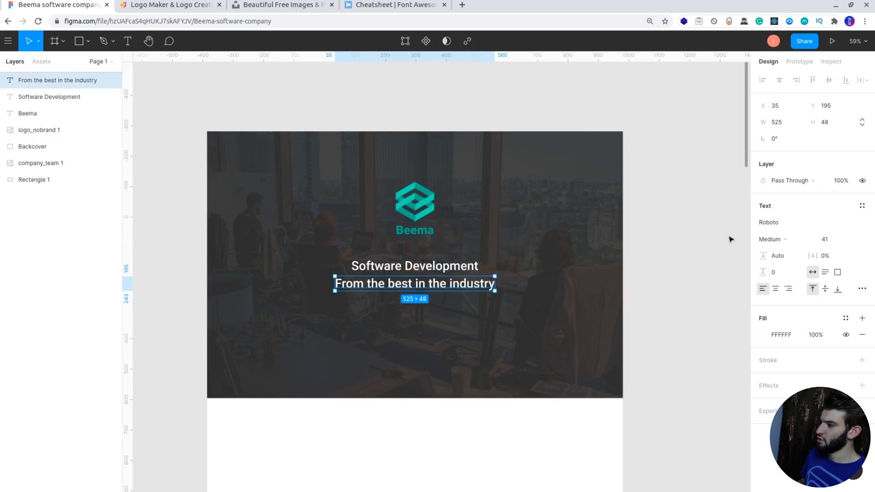
{"action": "left_click", "coordinate": [684, 225]}
{"action": "left_click", "coordinate": [455, 277]}
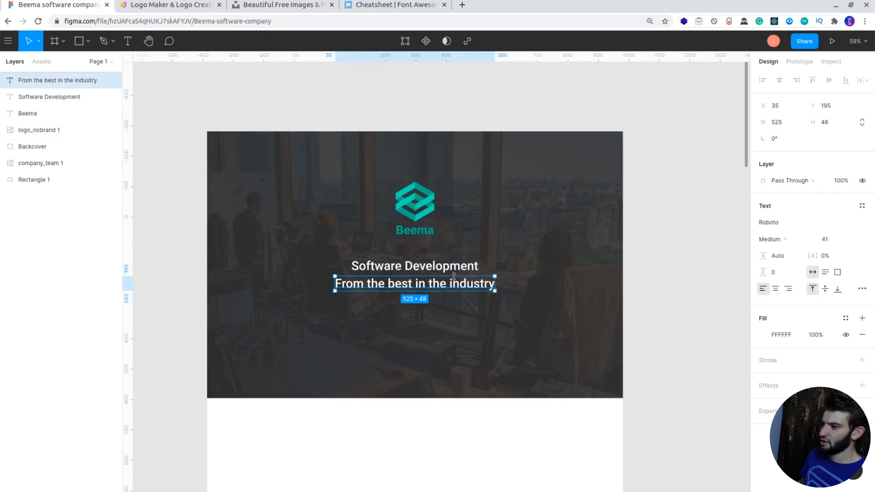
{"action": "left_click", "coordinate": [666, 262]}
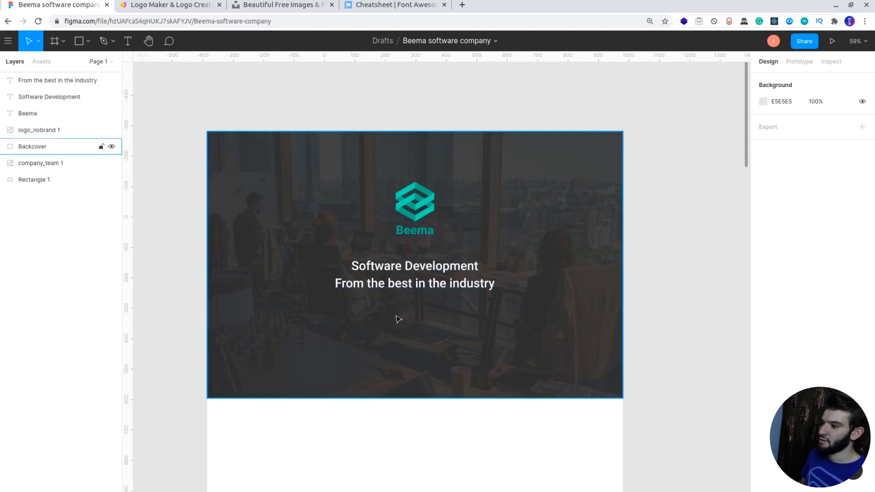
- Draw a button rectangle about 216 by 51 px, centred below the two headline lines at about Y 344
{"action": "left_click", "coordinate": [80, 42]}
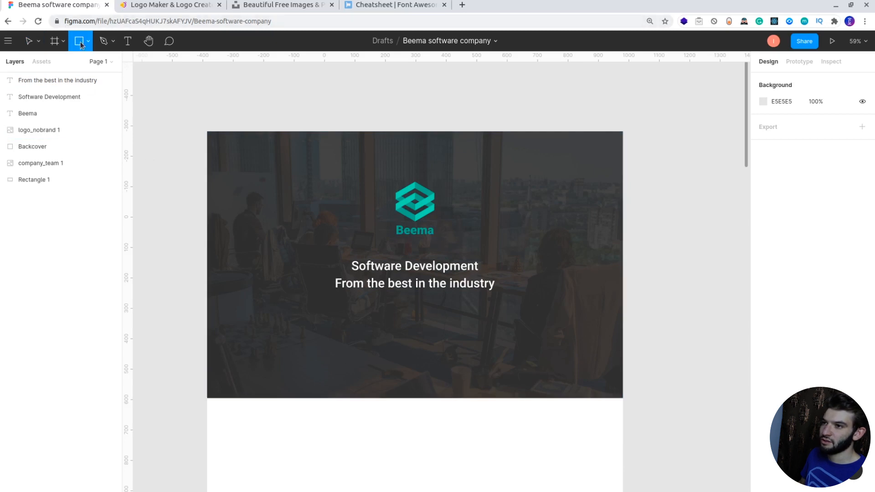
{"action": "mouse_move", "coordinate": [377, 309]}
{"action": "left_mouse_down"}
{"action": "mouse_move", "coordinate": [434, 365]}
{"action": "mouse_move", "coordinate": [447, 320]}
{"action": "mouse_move", "coordinate": [425, 331]}
{"action": "left_mouse_up"}
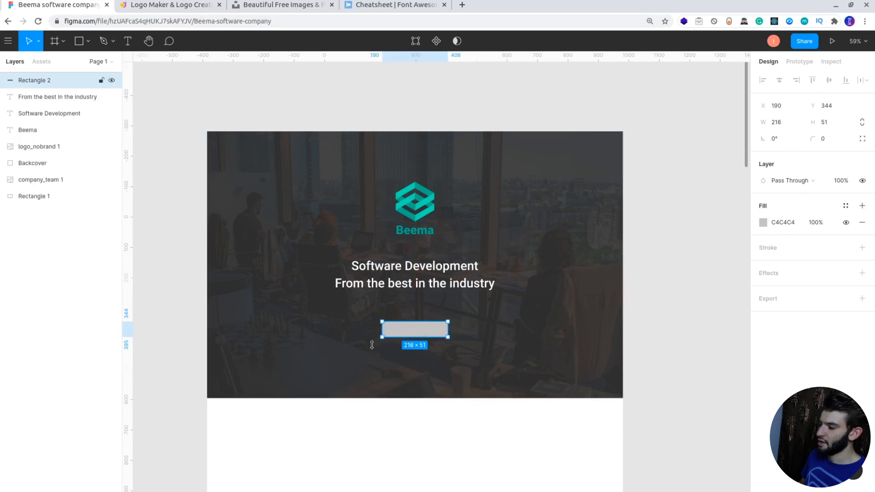
{"action": "left_click", "coordinate": [461, 332]}
- Fill the button rectangle with the document's teal, lightened slightly to 0FB397
{"action": "left_click", "coordinate": [420, 332]}
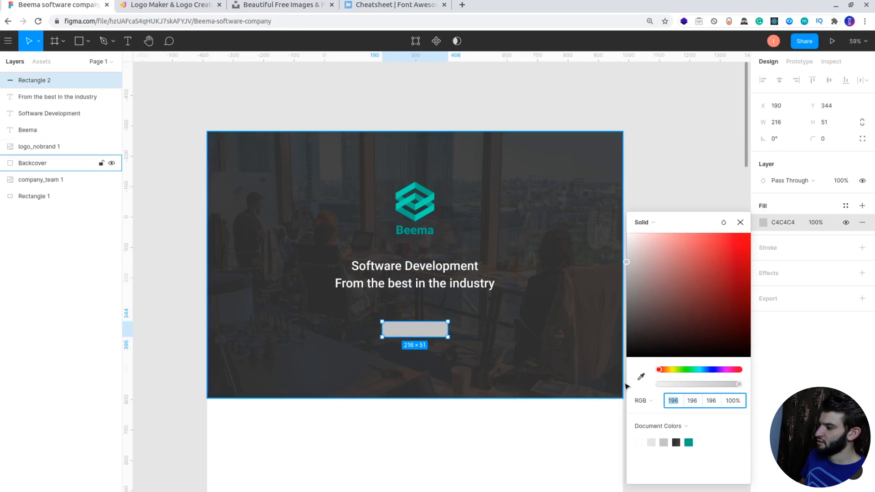
{"action": "left_click", "coordinate": [640, 378]}
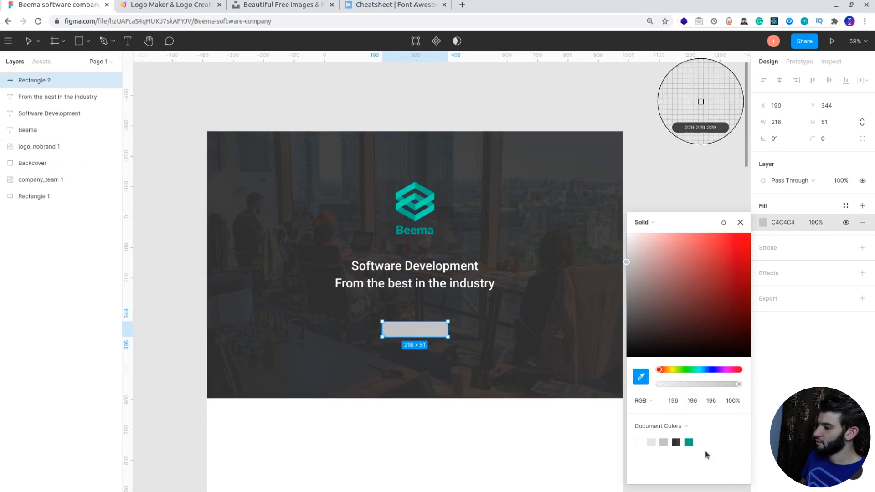
{"action": "left_click", "coordinate": [689, 443]}
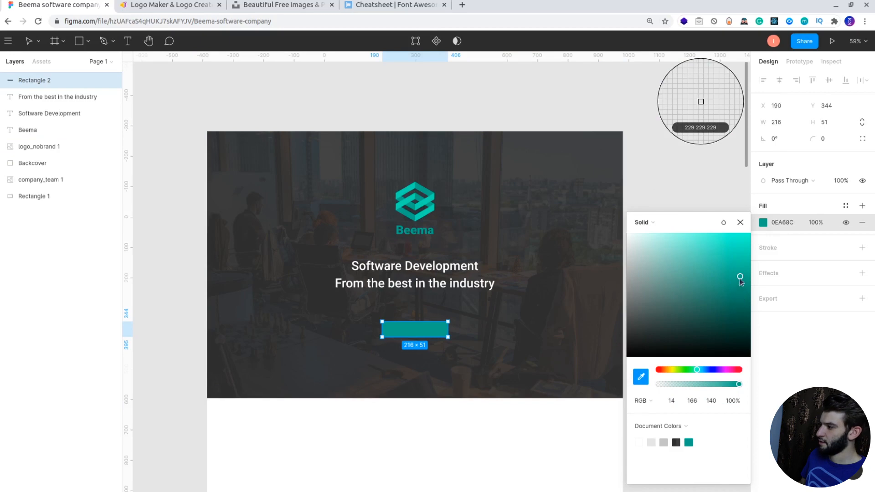
{"action": "left_click_drag", "start_coordinate": [741, 278], "coordinate": [741, 273]}
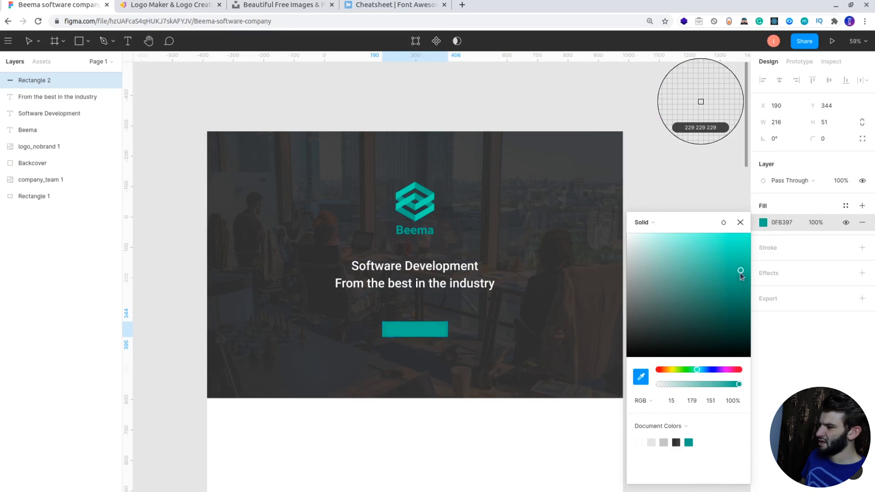
{"action": "left_click", "coordinate": [740, 223]}
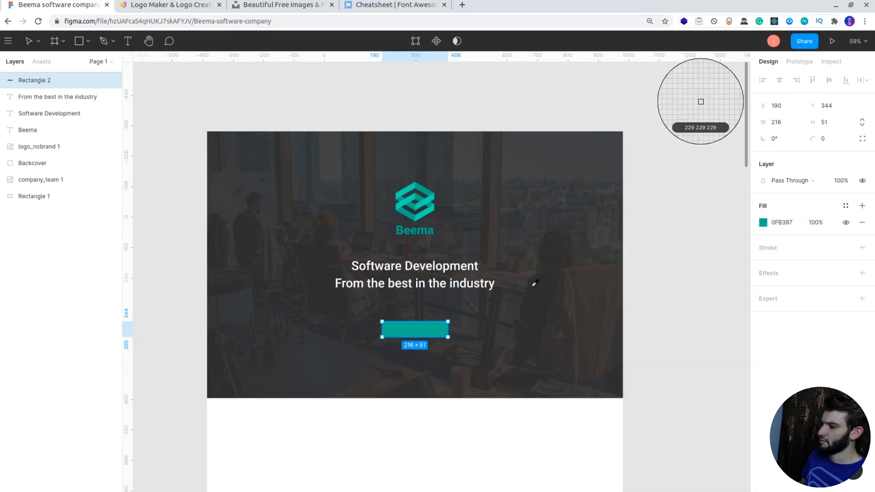
- Raise the button rectangle to Y 341 and add the text "Start your Project" over it
{"action": "key", "text": "Escape"}
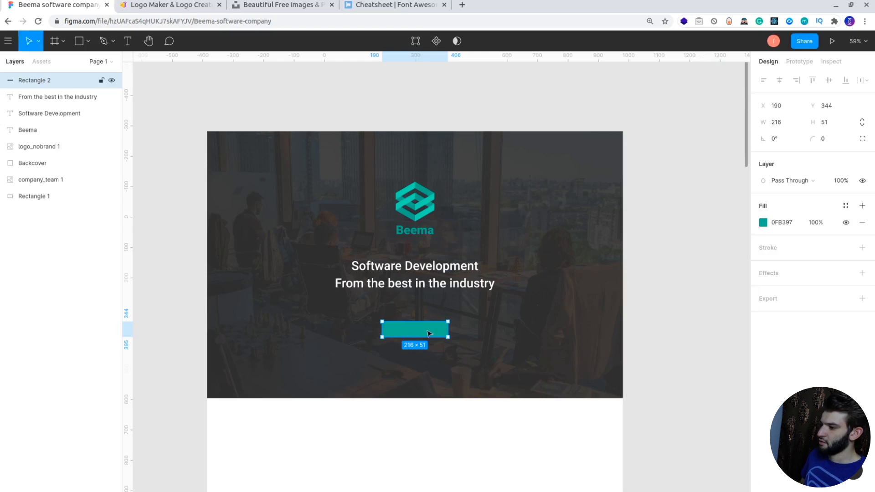
{"action": "left_click_drag", "start_coordinate": [429, 333], "coordinate": [415, 329]}
{"action": "key", "text": "t"}
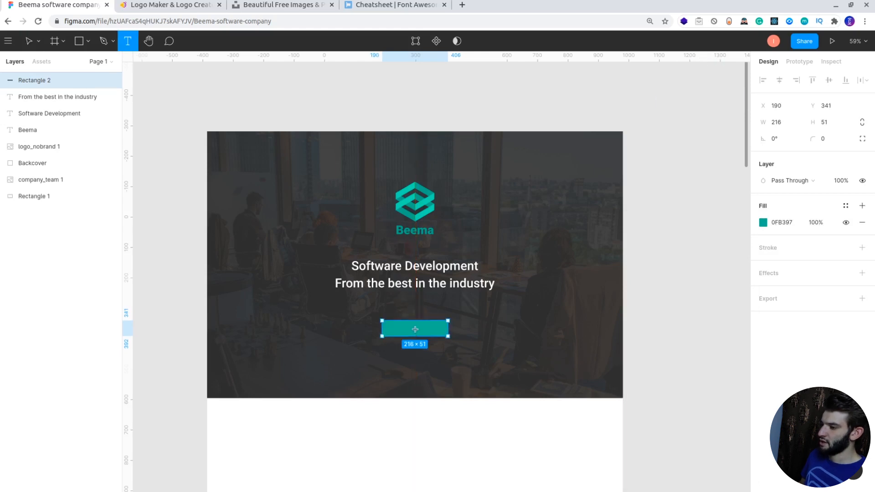
{"action": "left_click", "coordinate": [414, 329]}
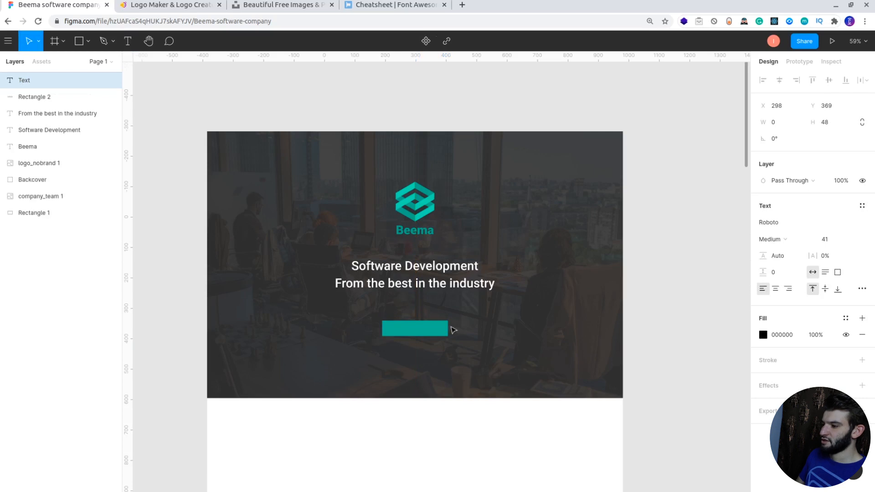
{"action": "type", "text": "St"}
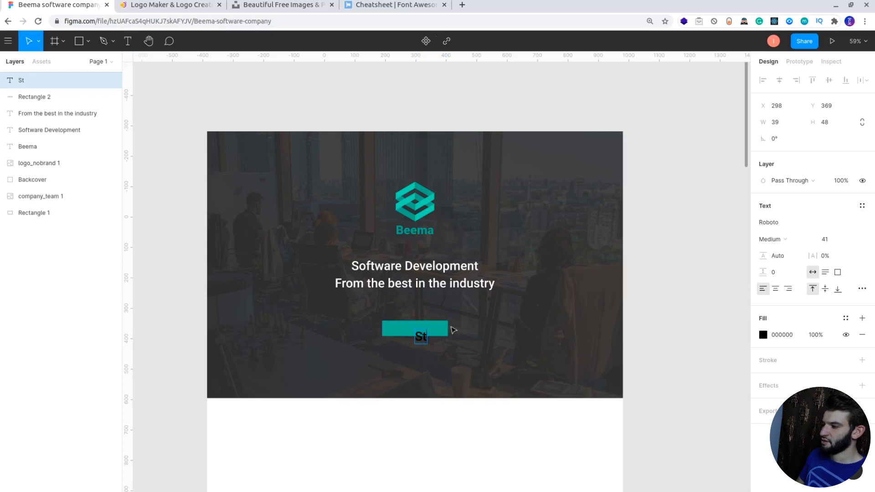
{"action": "type", "text": "art your Project"}
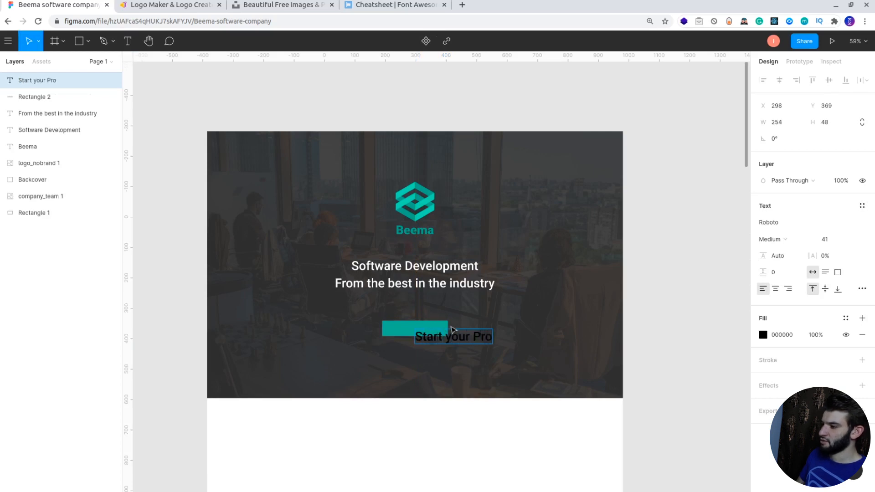
{"action": "left_click", "coordinate": [500, 353]}
{"action": "left_click", "coordinate": [495, 338]}
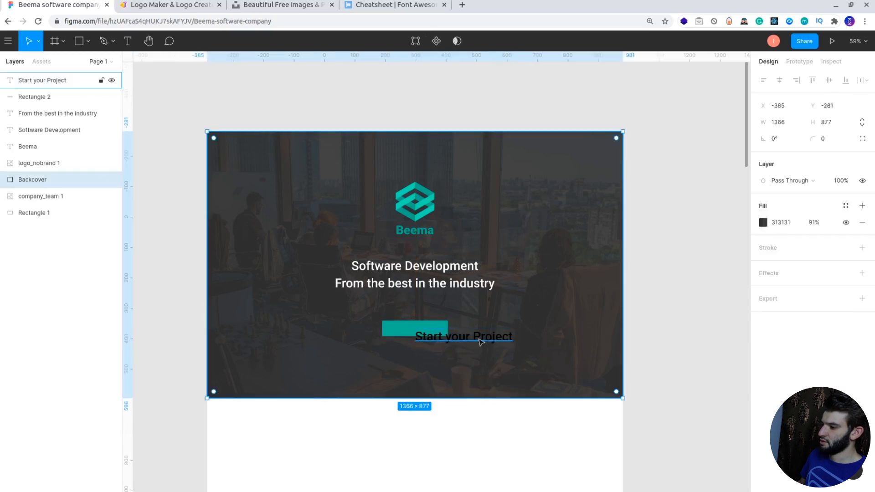
{"action": "left_click_drag", "start_coordinate": [494, 338], "coordinate": [450, 330]}
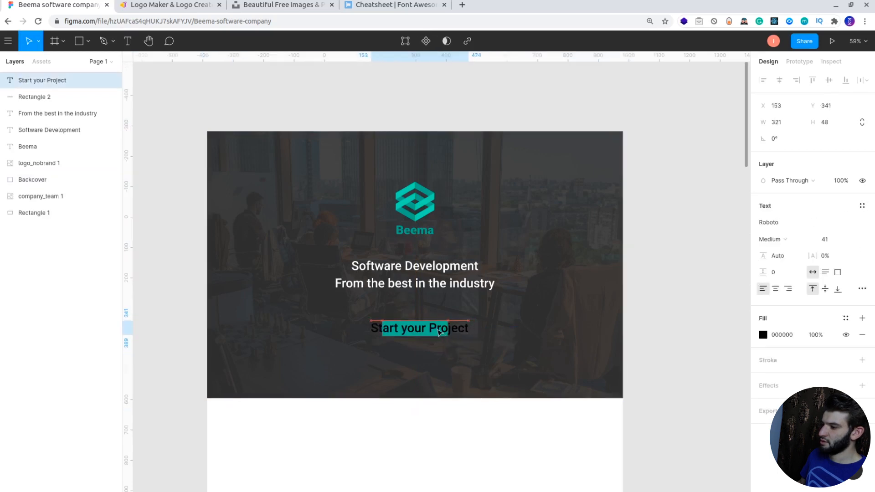
- Reduce the font size of the "Start your Project" label to 25
{"action": "left_click", "coordinate": [826, 240]}
{"action": "type", "text": "32"}
{"action": "key", "text": "Return"}
{"action": "key", "text": "Down"}
{"action": "key", "text": "Down"}
{"action": "key", "text": "Down"}
{"action": "key", "text": "Down"}
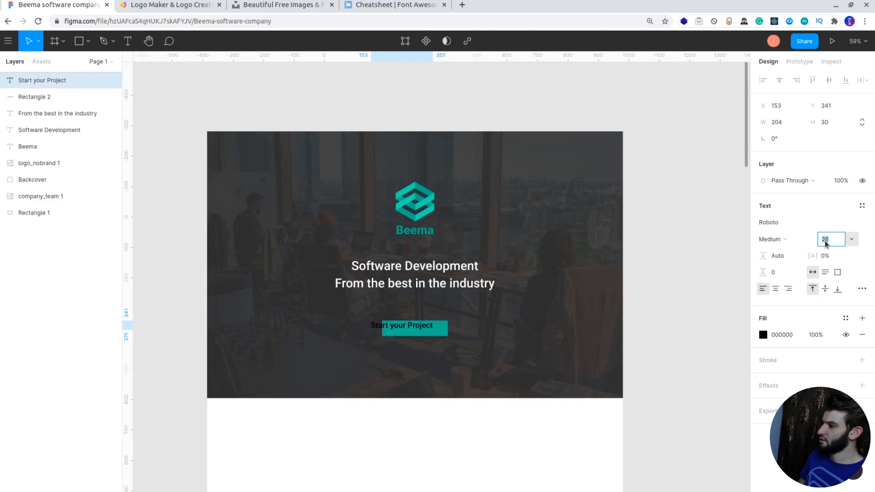
{"action": "key", "text": "Down"}
{"action": "key", "text": "Down"}
{"action": "key", "text": "Down"}
- Centre the "Start your Project" label on the button, at about X 200, Y 351
{"action": "left_click_drag", "start_coordinate": [424, 328], "coordinate": [437, 331]}
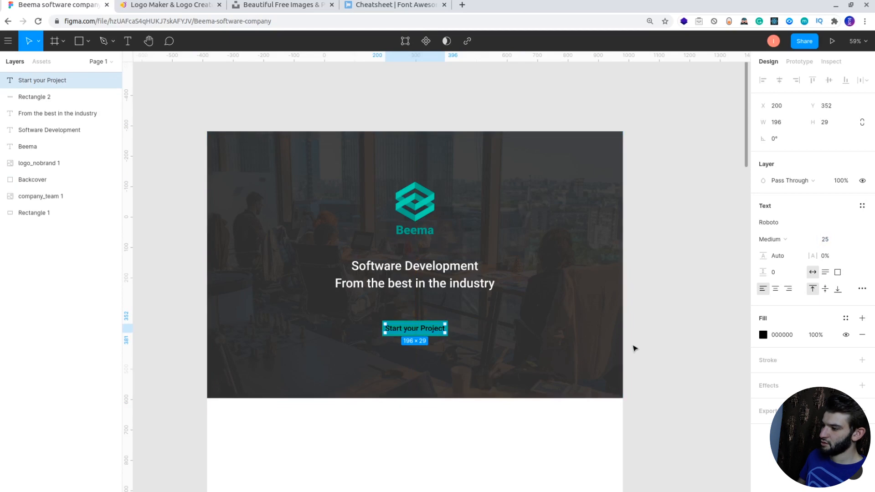
{"action": "key", "text": "Left"}
{"action": "key", "text": "Up"}
{"action": "key", "text": "Right"}
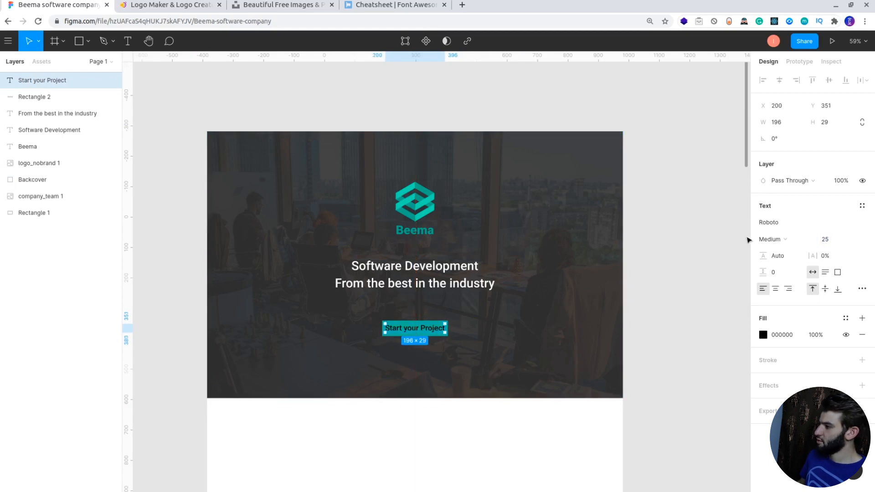
- Set the button label's weight to Regular and shift it slightly to X 201, Y 352
{"action": "left_click", "coordinate": [775, 239]}
{"action": "left_click", "coordinate": [770, 228]}
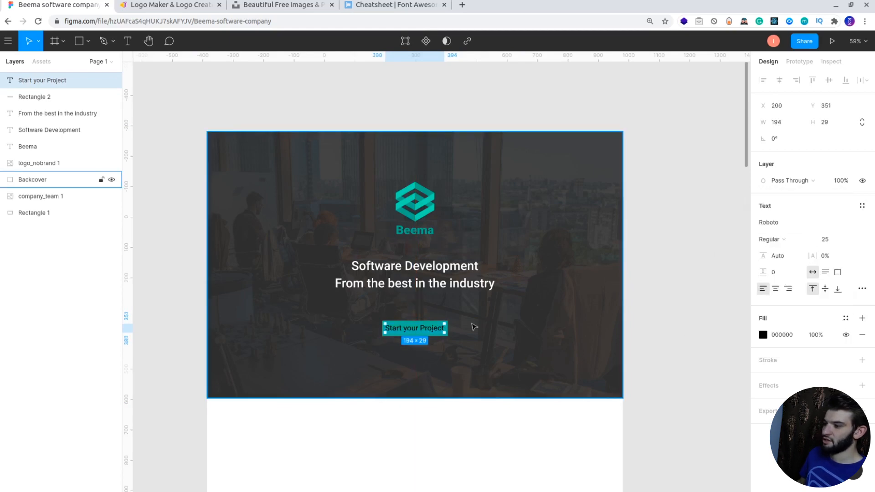
{"action": "key", "text": "Right"}
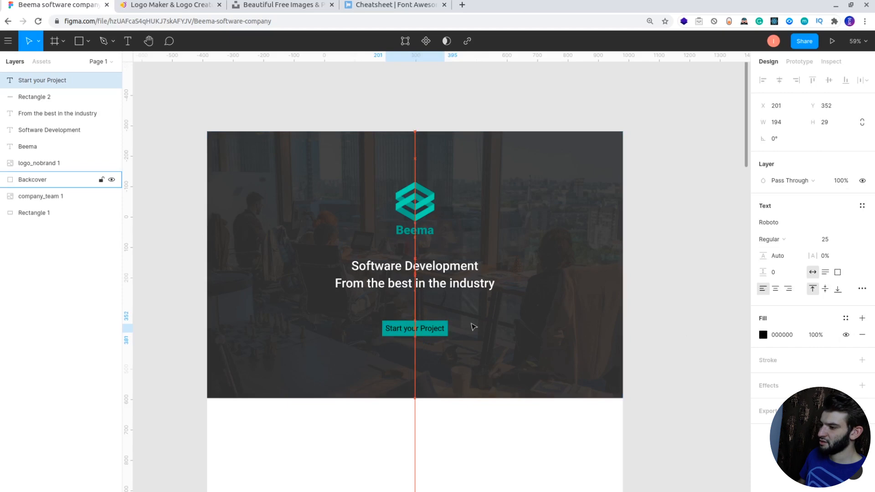
- Set the button label's font size to 23 and re-centre it on the button at X 209, Y 353
{"action": "left_click", "coordinate": [826, 240]}
{"action": "key", "text": "Down"}
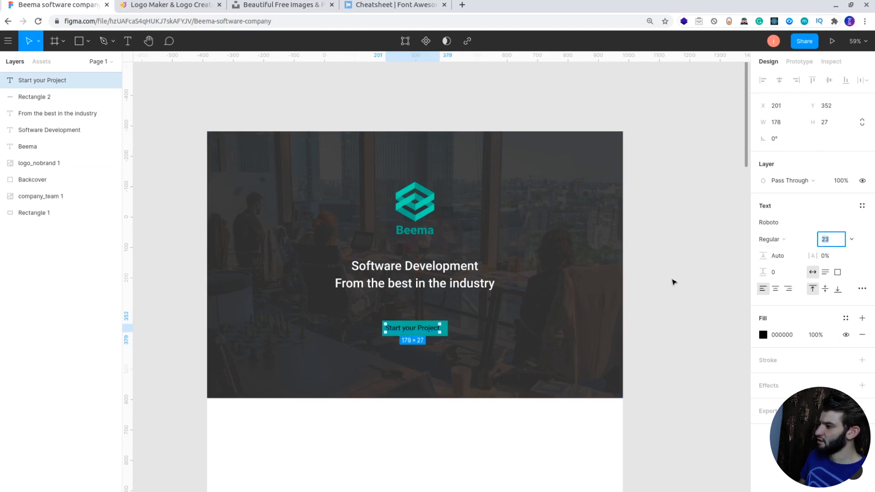
{"action": "left_click", "coordinate": [673, 287]}
{"action": "left_click", "coordinate": [407, 332]}
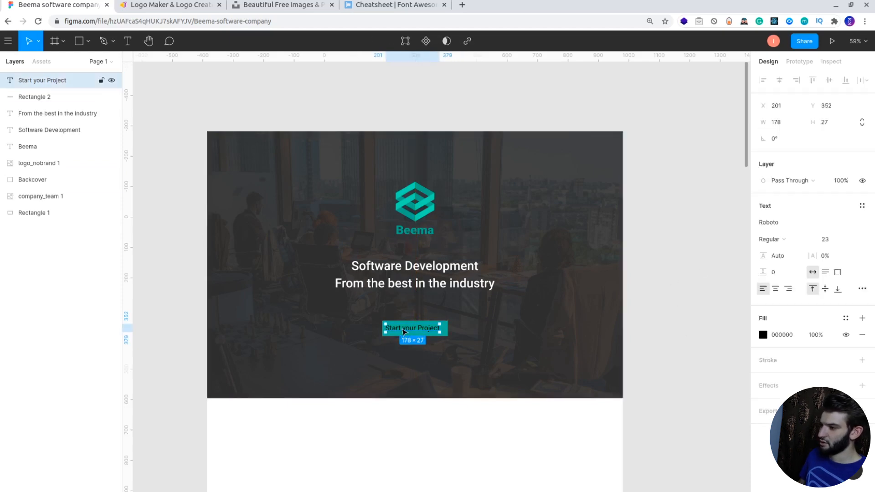
{"action": "key", "text": "shift+Right"}
{"action": "left_click_drag", "start_coordinate": [404, 332], "coordinate": [403, 332]}
{"action": "key", "text": "Escape"}
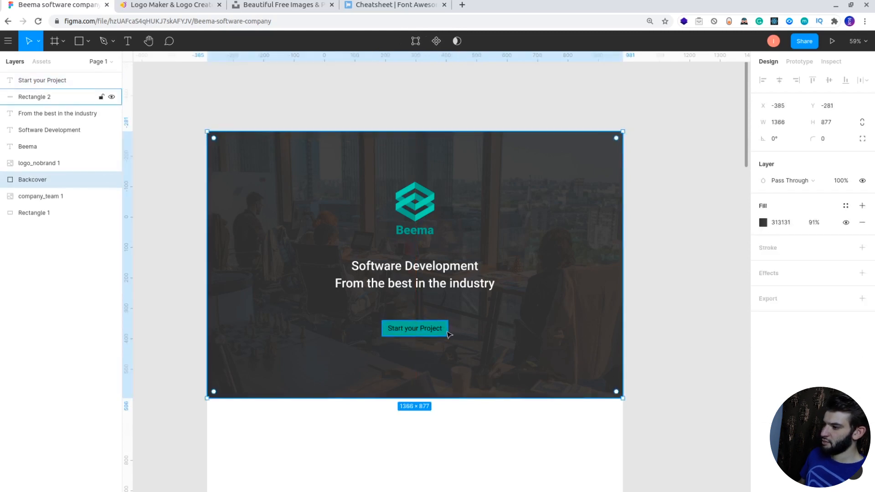
- Round the corners of the button rectangle with a radius of 3
{"action": "left_click", "coordinate": [445, 334]}
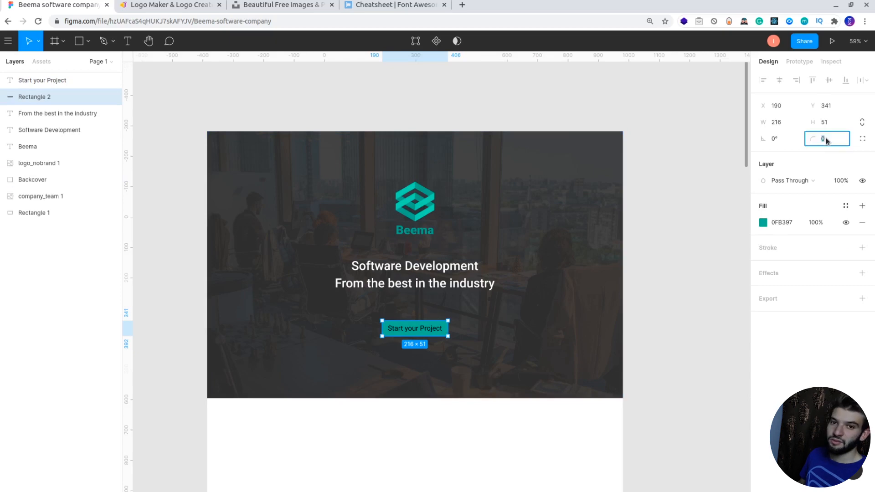
{"action": "type", "text": "2"}
{"action": "key", "text": "Return"}
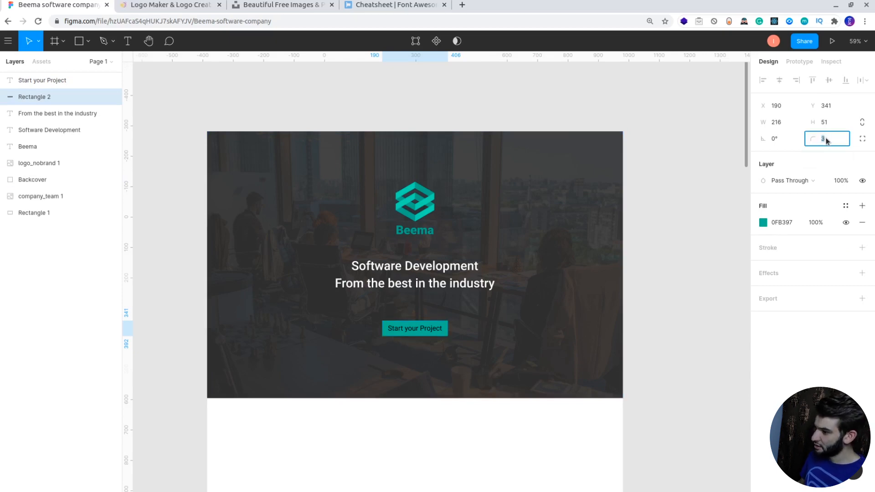
{"action": "left_click", "coordinate": [640, 272]}
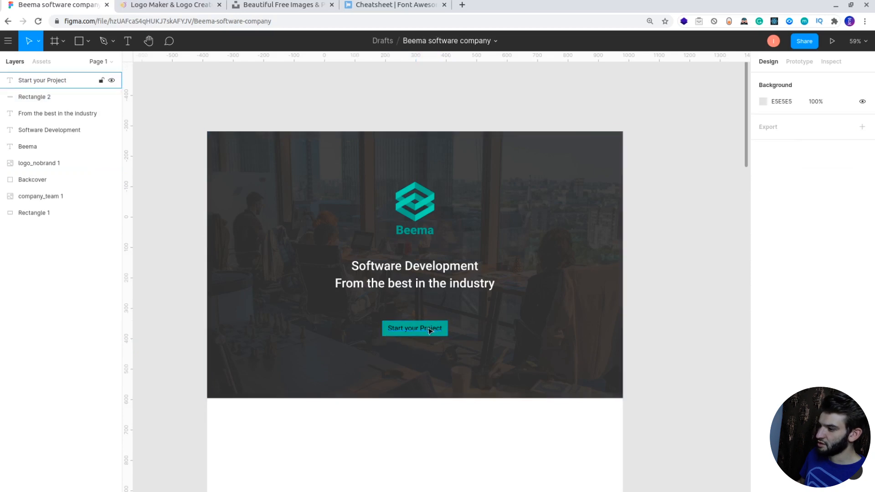
- Colour the "Start your Project" label white (FFFFFF) and set its weight to Medium
{"action": "left_click", "coordinate": [414, 327]}
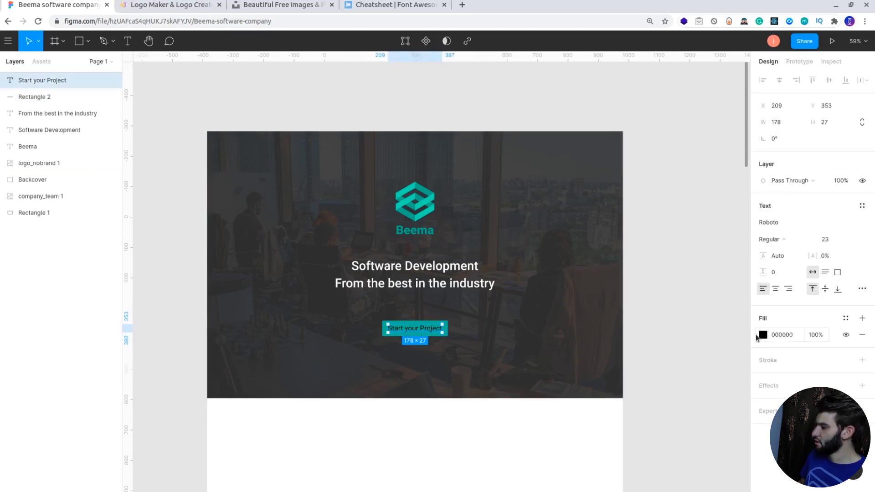
{"action": "left_click", "coordinate": [763, 334]}
{"action": "left_click_drag", "start_coordinate": [699, 313], "coordinate": [592, 209]}
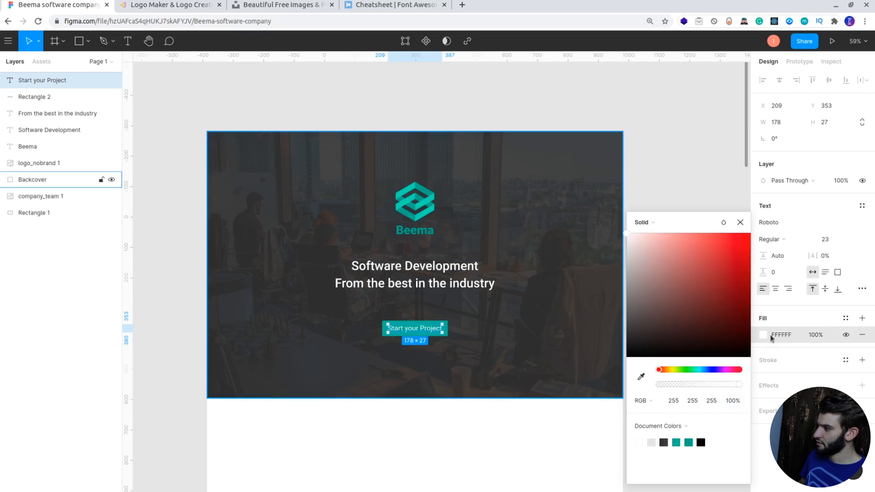
{"action": "left_click", "coordinate": [775, 239]}
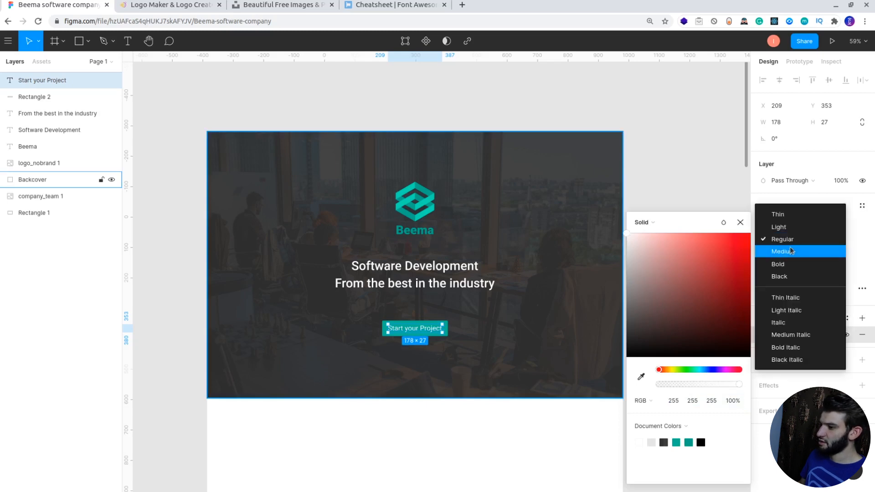
{"action": "left_click", "coordinate": [791, 251]}
{"action": "left_click", "coordinate": [680, 170]}
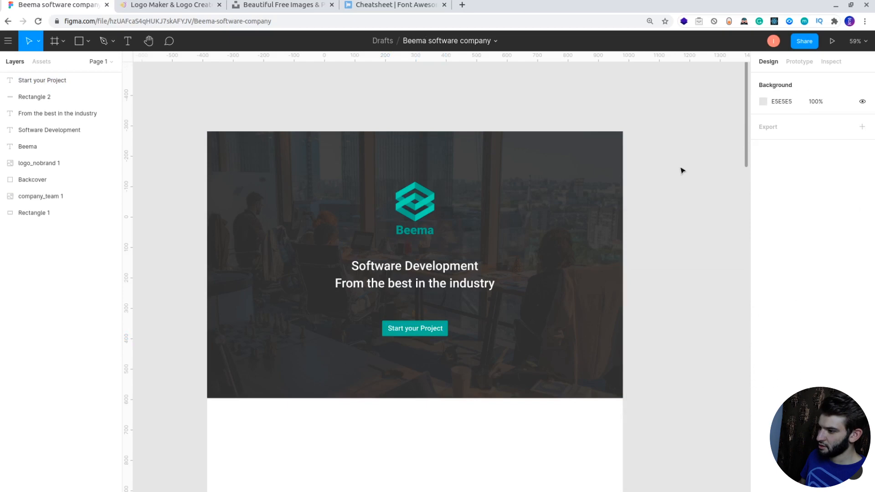
- Change the button rectangle's fill to the darker document teal, 0EA68C
{"action": "left_click", "coordinate": [444, 331]}
{"action": "left_click", "coordinate": [450, 338]}
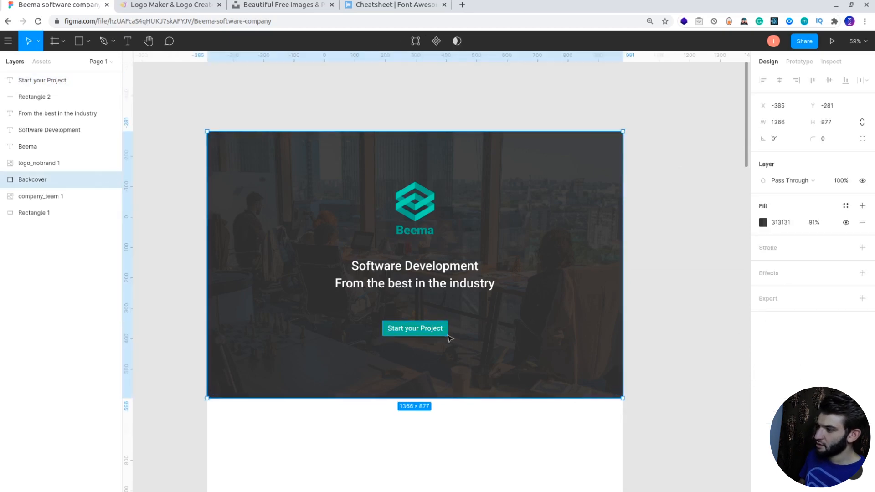
{"action": "left_click", "coordinate": [448, 335]}
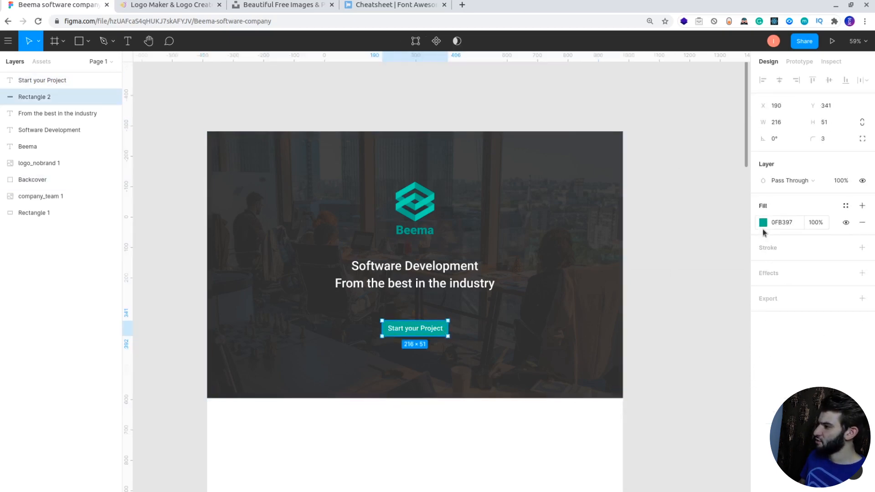
{"action": "left_click", "coordinate": [763, 231]}
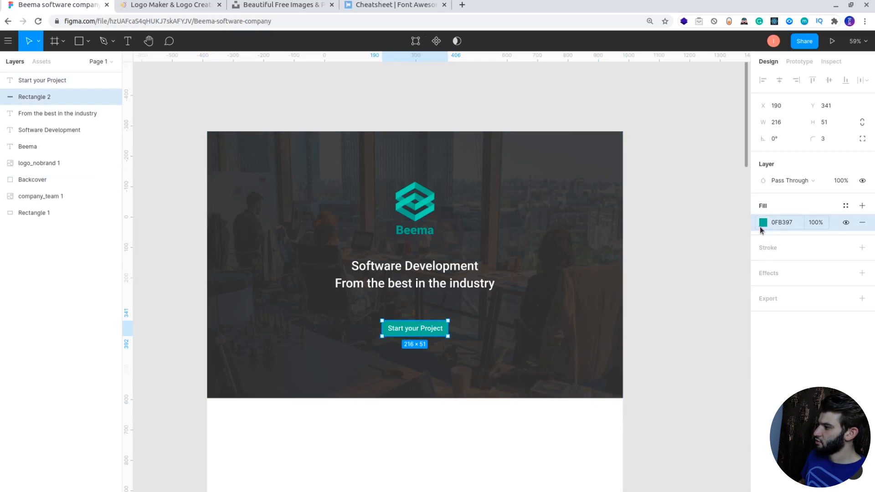
{"action": "left_click", "coordinate": [762, 226]}
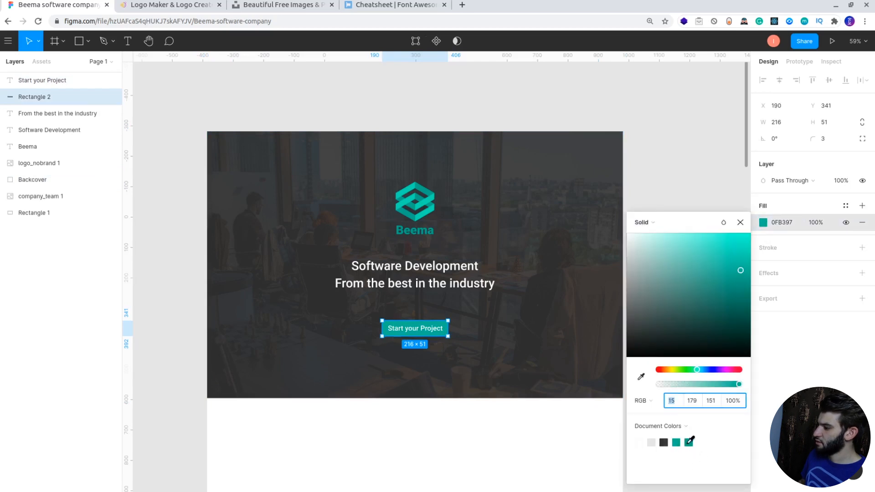
{"action": "left_click", "coordinate": [689, 442]}
{"action": "left_click", "coordinate": [692, 137]}
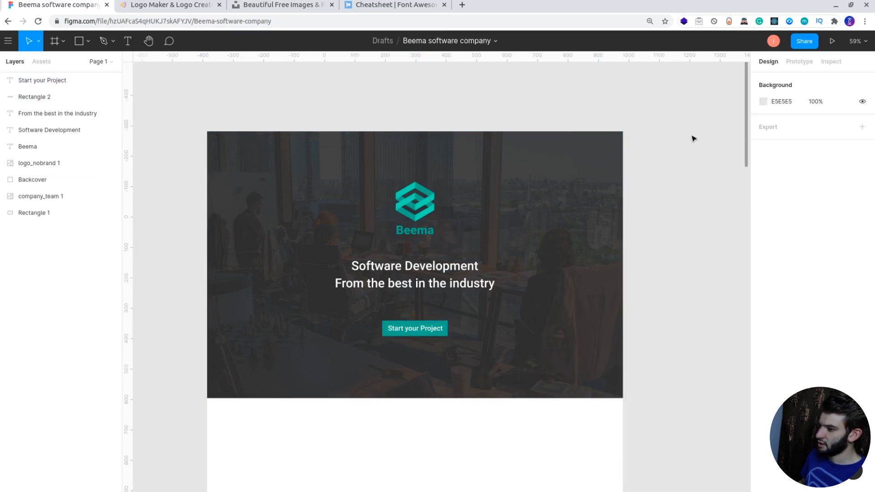
- Try the Bold weight on the "Start your Project" label
{"action": "left_click", "coordinate": [435, 333]}
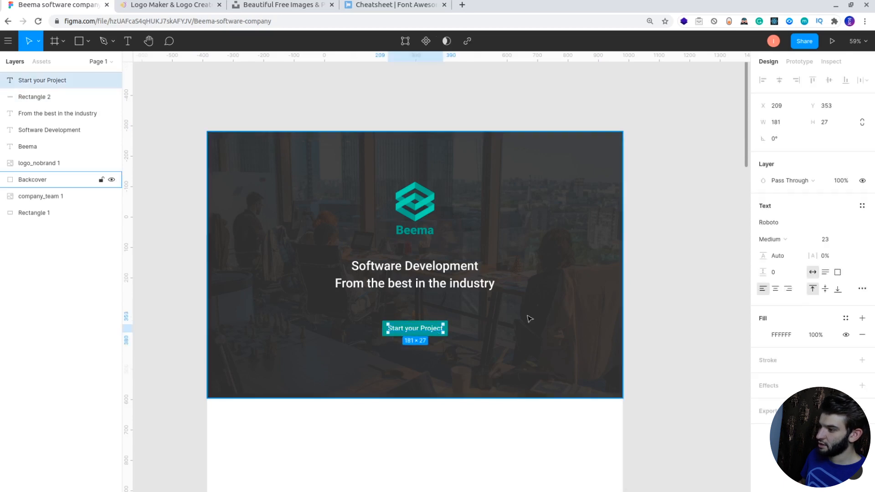
{"action": "left_click", "coordinate": [773, 239]}
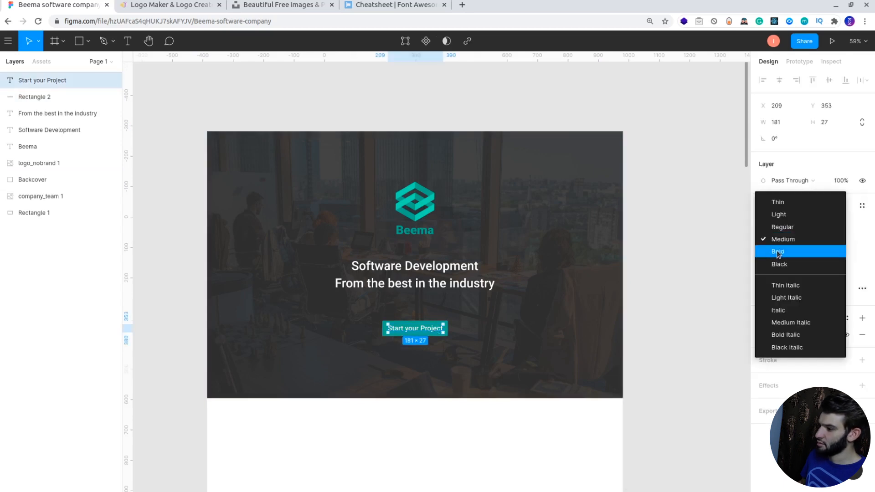
{"action": "left_click", "coordinate": [778, 252]}
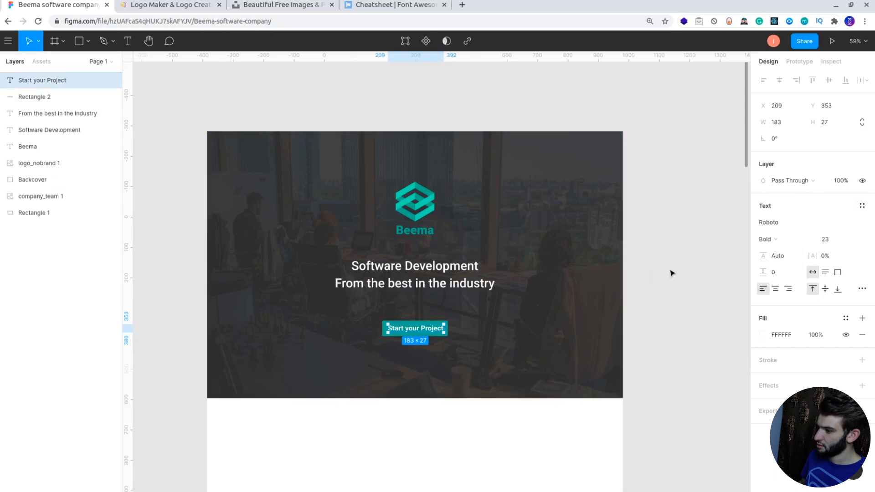
{"action": "left_click", "coordinate": [644, 283]}
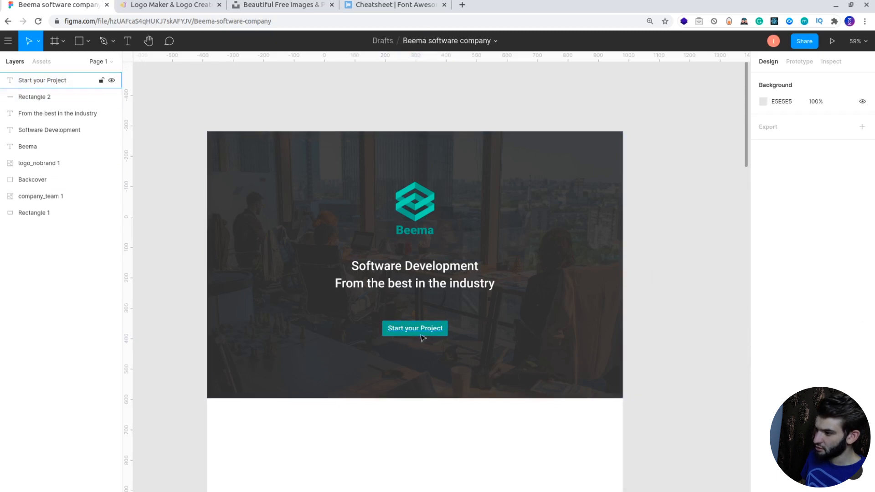
- Shrink the button rectangle from its upper-right corner to about 200 by 47 px
{"action": "left_click", "coordinate": [443, 332]}
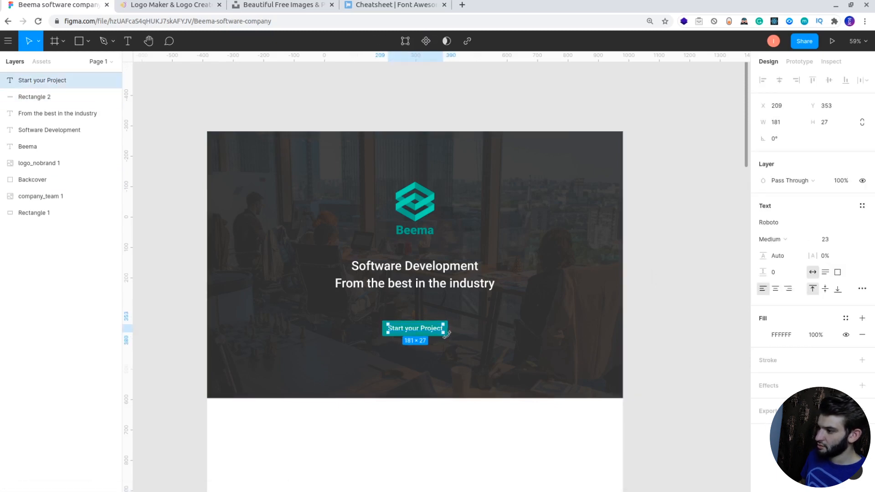
{"action": "left_click", "coordinate": [463, 329]}
{"action": "left_click", "coordinate": [447, 331]}
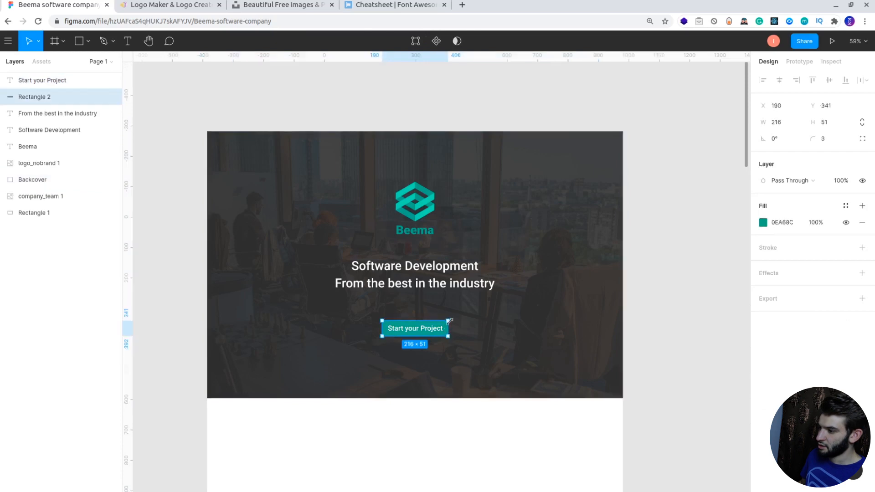
{"action": "left_click_drag", "start_coordinate": [447, 321], "coordinate": [444, 322]}
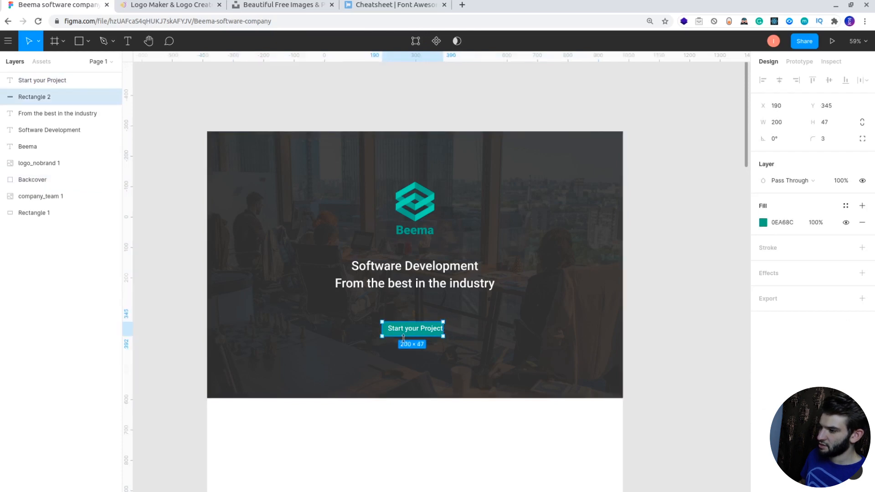
- Set the "Start your Project" label's font size to 21
{"action": "left_click", "coordinate": [424, 329]}
{"action": "left_click", "coordinate": [823, 240]}
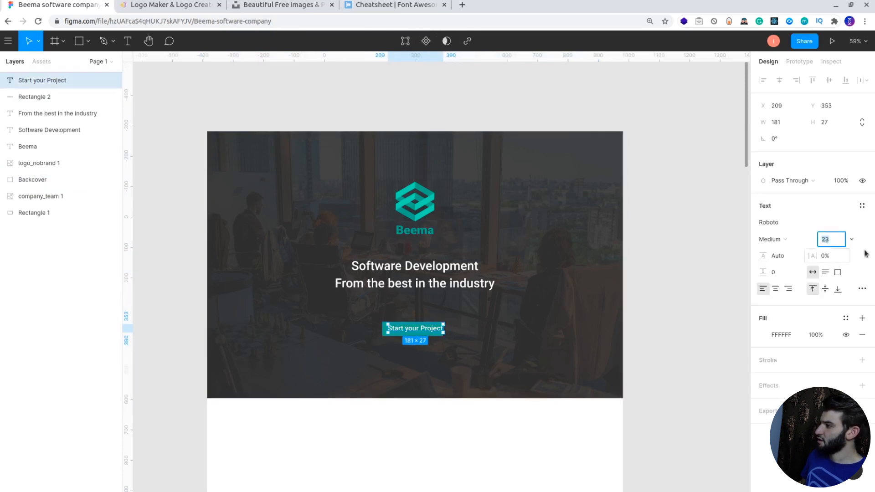
{"action": "key", "text": "Down"}
{"action": "key", "text": "Down"}
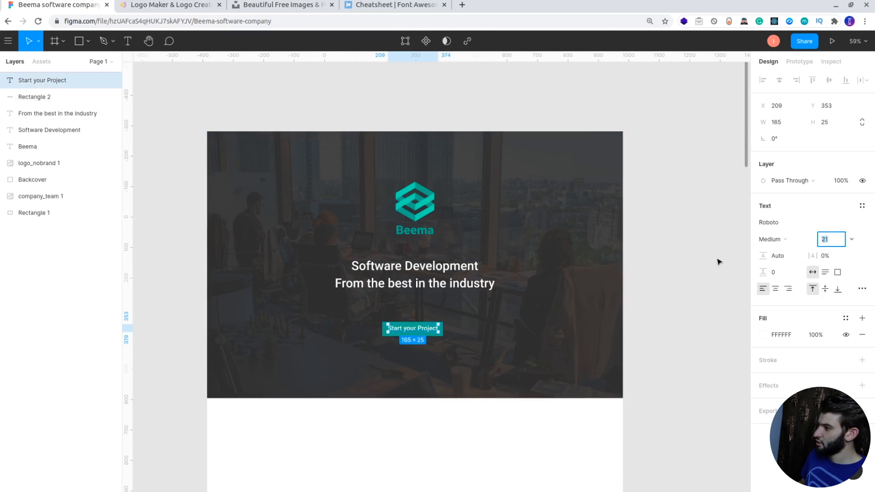
{"action": "left_click", "coordinate": [724, 262]}
- Nudge the "Start your Project" label to X 207, Y 355 so it sits centred on the button rectangle
{"action": "left_click", "coordinate": [428, 332]}
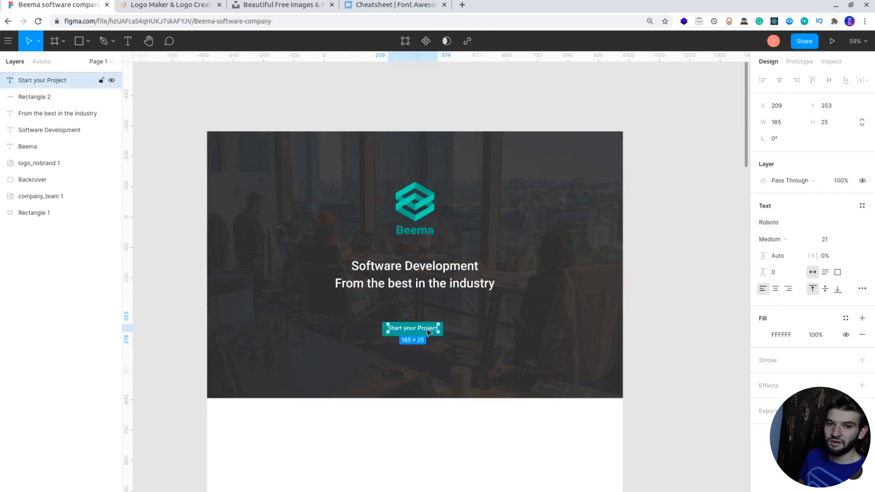
{"action": "key", "text": "Down"}
{"action": "key", "text": "Left"}
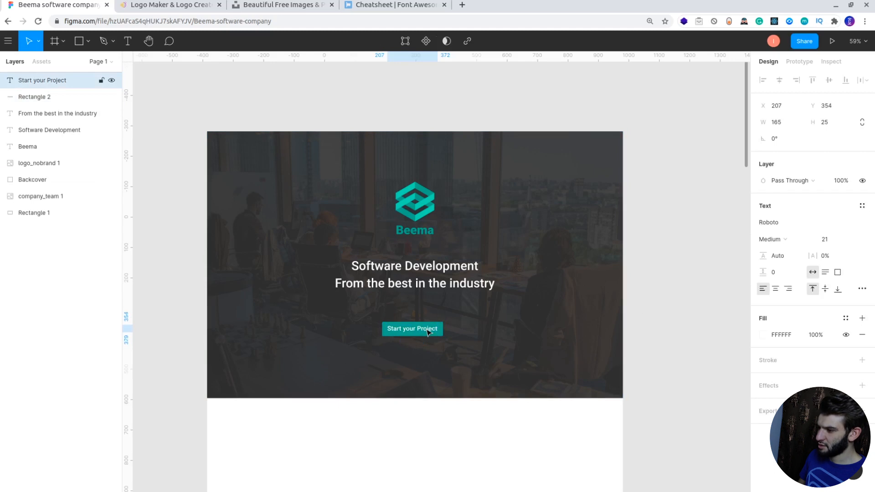
{"action": "left_click", "coordinate": [694, 291]}
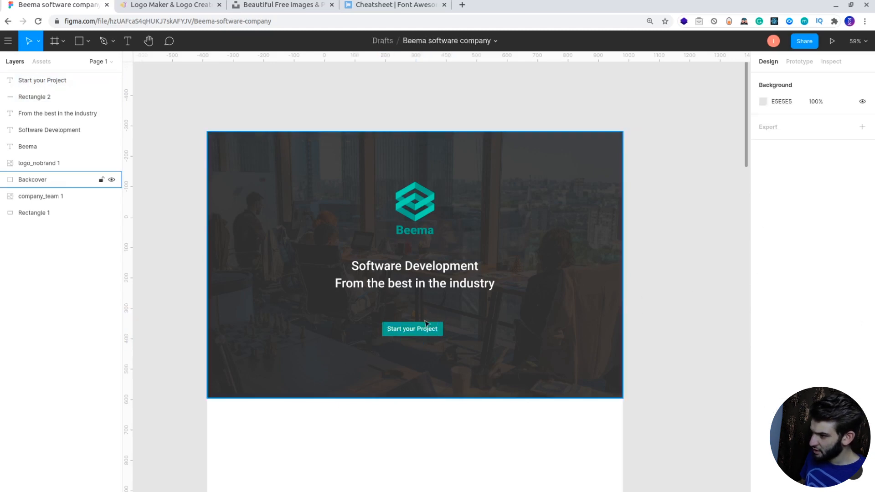
{"action": "left_click", "coordinate": [424, 332]}
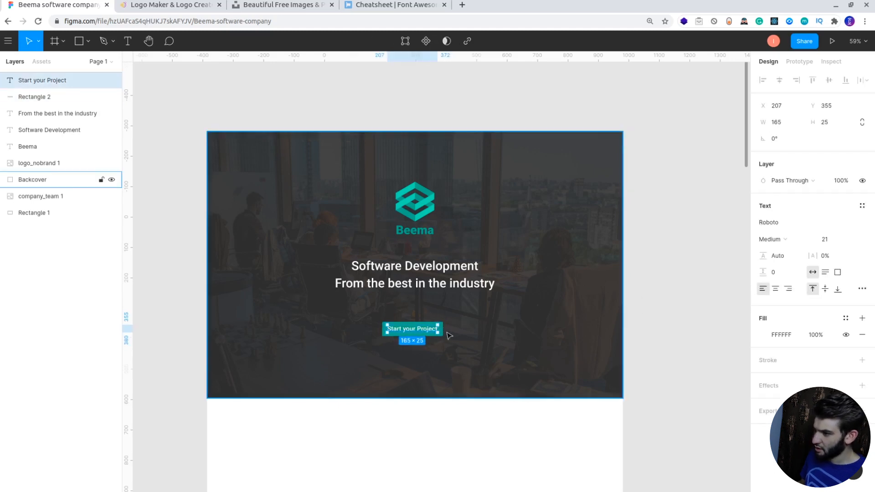
{"action": "left_click", "coordinate": [449, 336]}
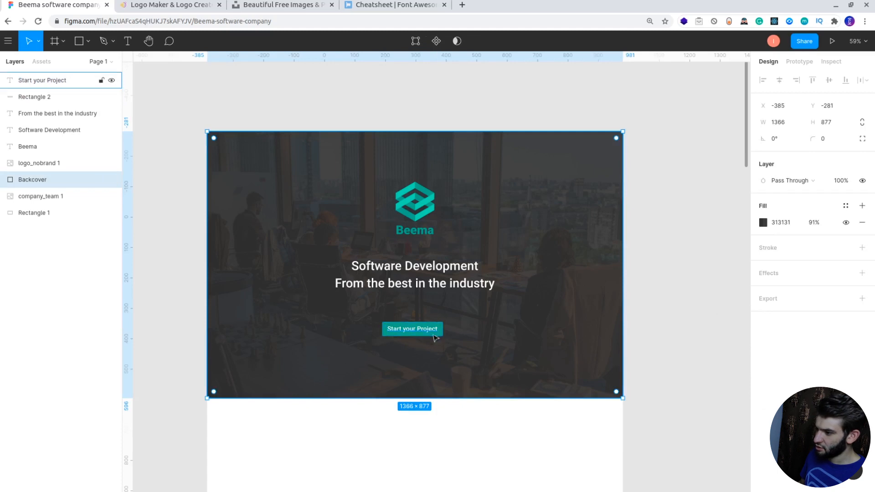
{"action": "left_click", "coordinate": [412, 331], "text": "shift"}
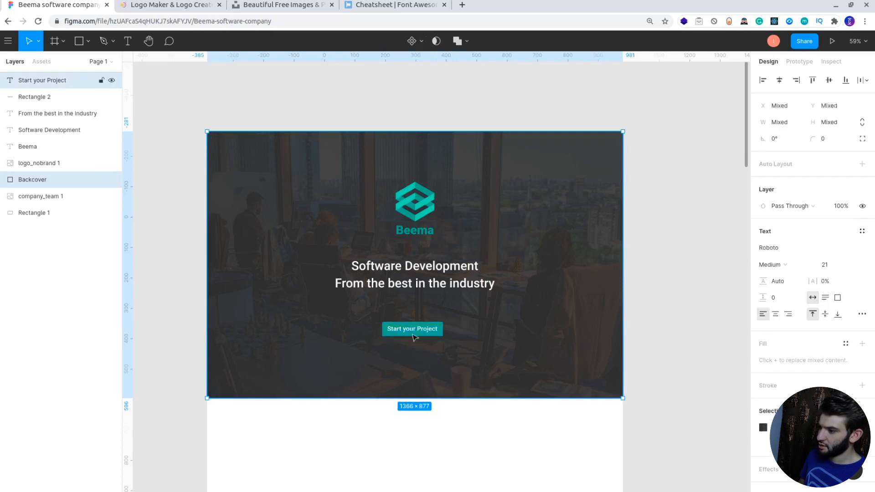
{"action": "key", "text": "shift+Up"}
{"action": "key", "text": "shift+Up"}
{"action": "key", "text": "shift+Up"}
{"action": "key", "text": "ctrl+z"}
{"action": "left_click", "coordinate": [683, 302]}
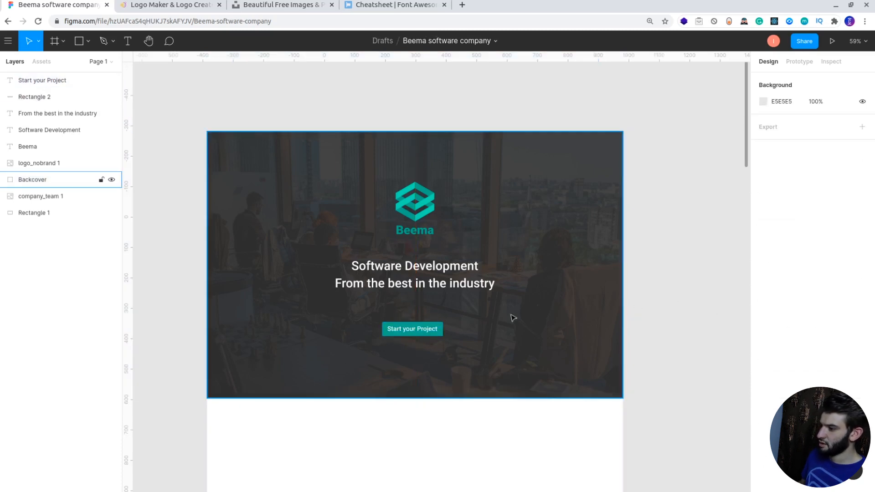
- Move the button rectangle and its label up together beneath the headline, with the rectangle's upper edge at Y 274
{"action": "left_click", "coordinate": [440, 335]}
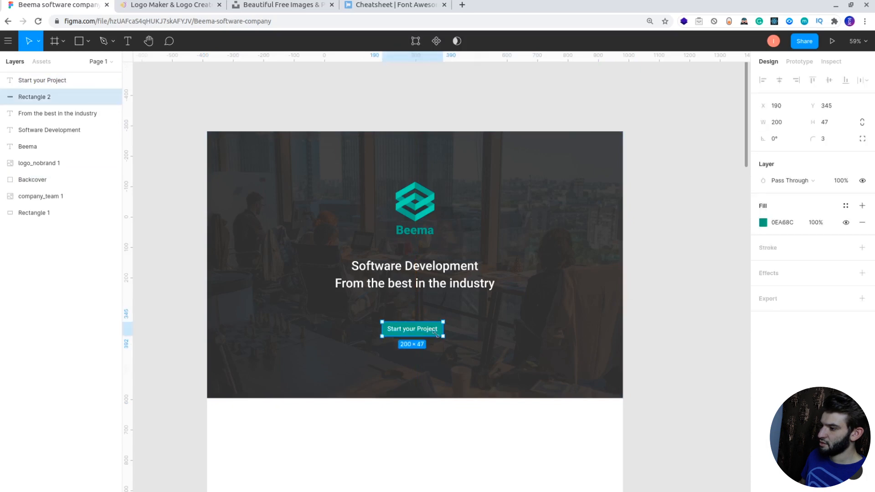
{"action": "left_click", "coordinate": [431, 331], "text": "shift"}
{"action": "left_click_drag", "start_coordinate": [430, 336], "coordinate": [430, 333]}
{"action": "key", "text": "shift+Up"}
{"action": "key", "text": "shift+Up"}
{"action": "key", "text": "shift+Up"}
{"action": "key", "text": "shift+Up"}
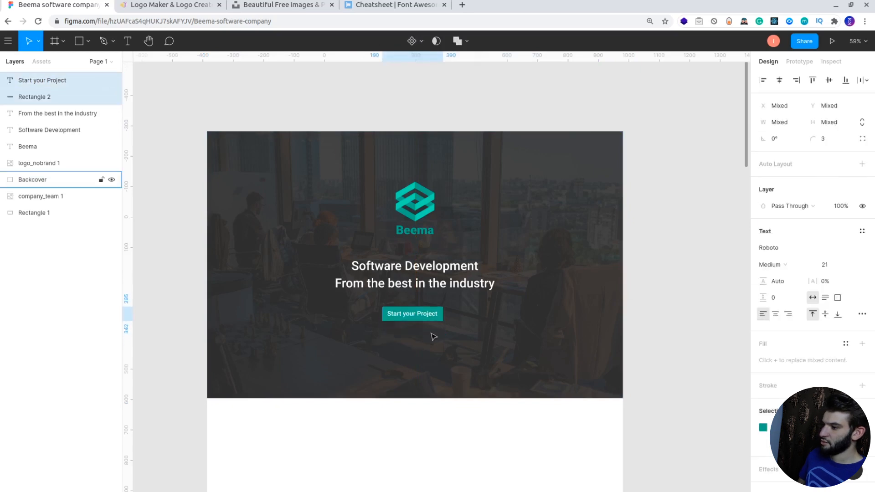
{"action": "key", "text": "shift+Up"}
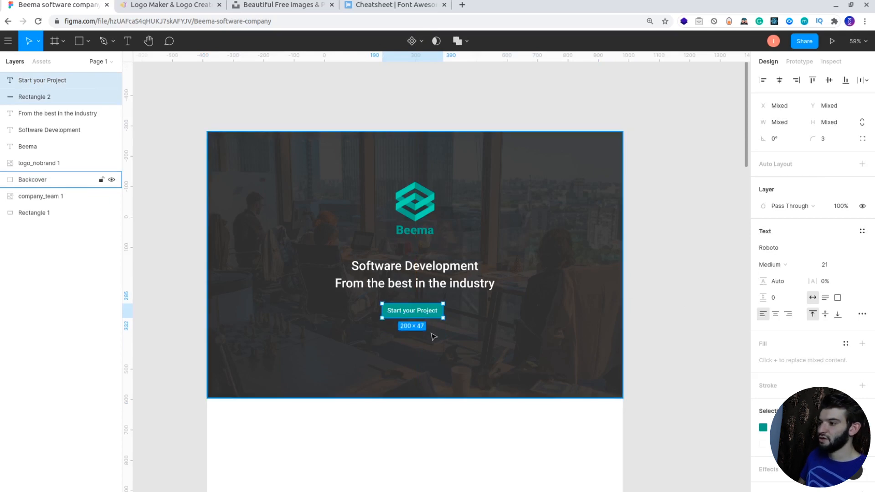
{"action": "key", "text": "Up"}
{"action": "key", "text": "Up"}
{"action": "key", "text": "Up"}
{"action": "key", "text": "Up"}
{"action": "key", "text": "Up"}
{"action": "key", "text": "Up"}
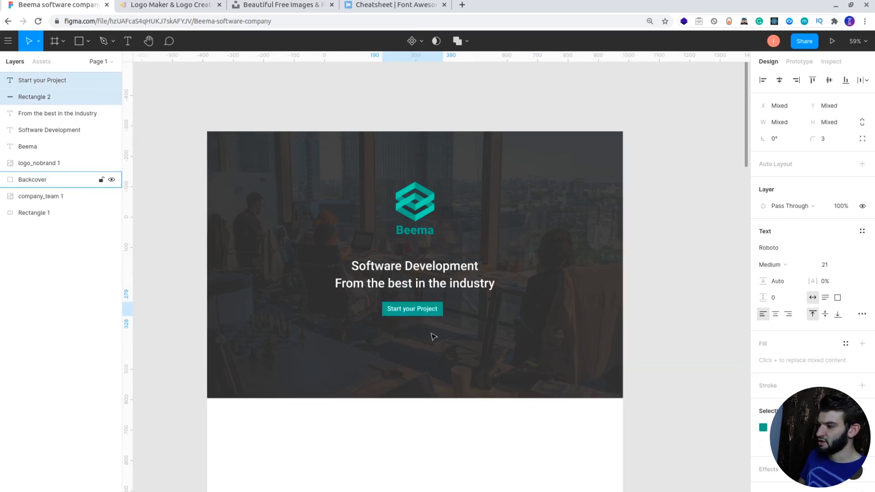
{"action": "key", "text": "Up"}
{"action": "key", "text": "Up"}
{"action": "key", "text": "Up"}
{"action": "key", "text": "Up"}
{"action": "key", "text": "Up"}
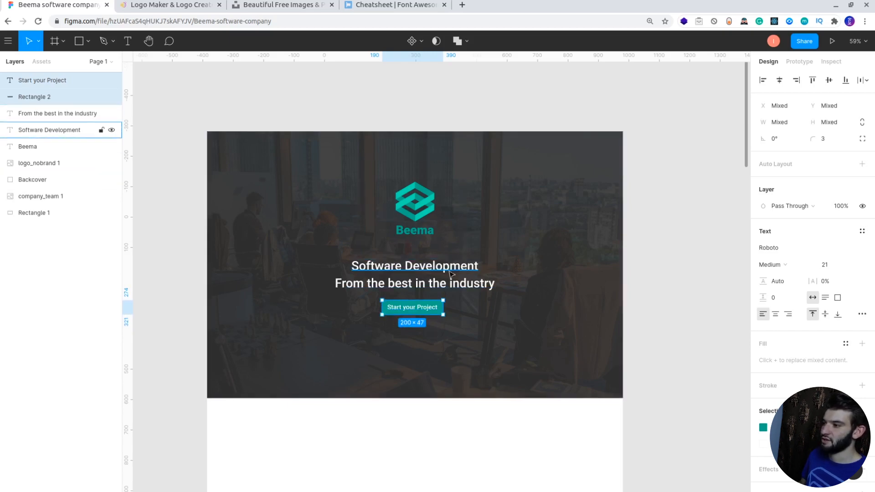
{"action": "left_click", "coordinate": [732, 229]}
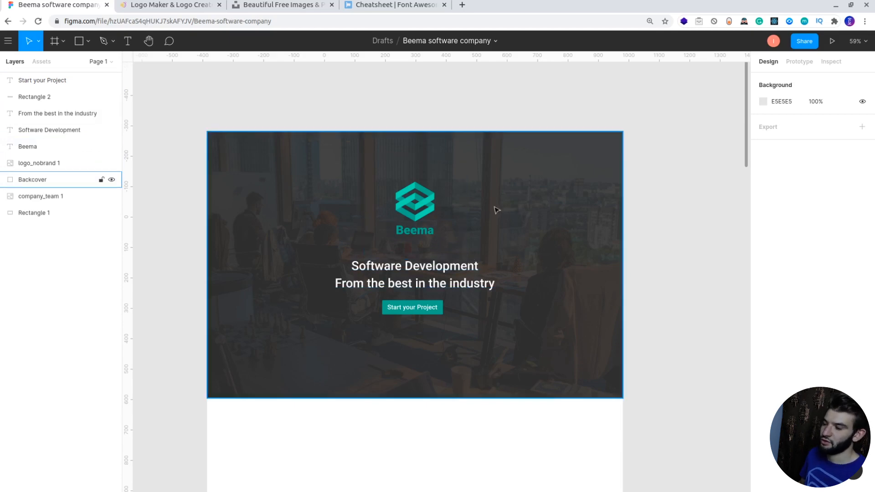
- Draw a 45 by 45 px circle at the horizontal middle of the hero, just above its lower edge, at X 267, Y 526
{"action": "scroll", "coordinate": [413, 456], "scroll_direction": "down", "scroll_amount": 2}
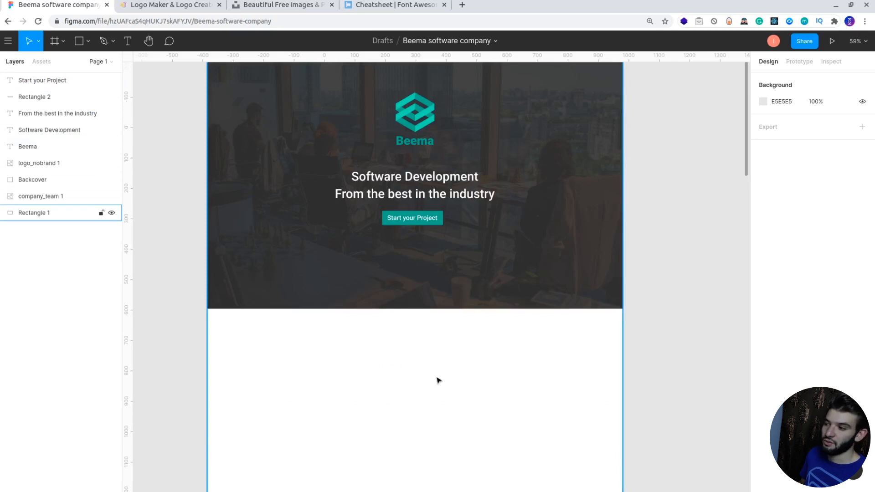
{"action": "scroll", "coordinate": [437, 380], "scroll_direction": "up", "scroll_amount": 4}
{"action": "scroll", "coordinate": [393, 275], "scroll_direction": "down", "scroll_amount": 4}
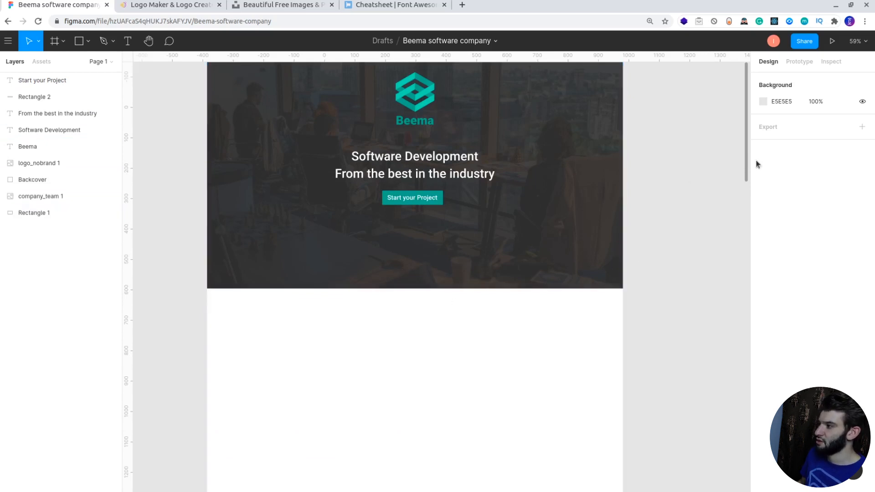
{"action": "scroll", "coordinate": [747, 158], "scroll_direction": "up", "scroll_amount": 3}
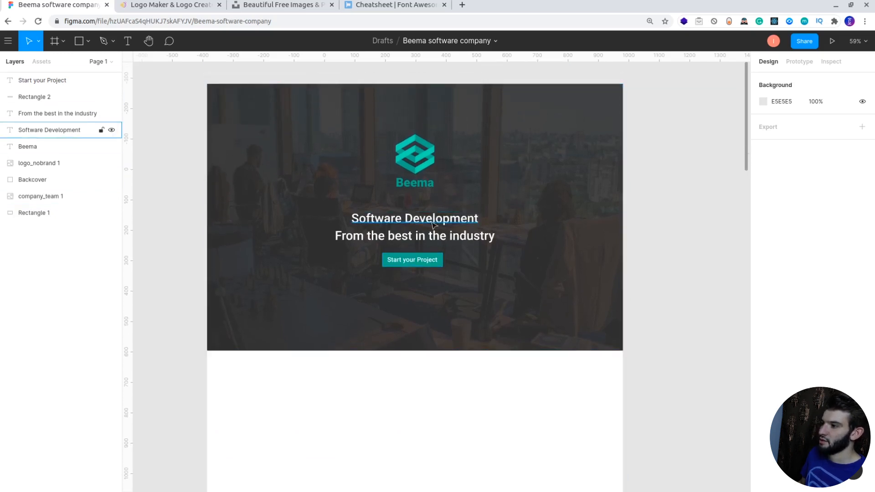
{"action": "left_click", "coordinate": [88, 41]}
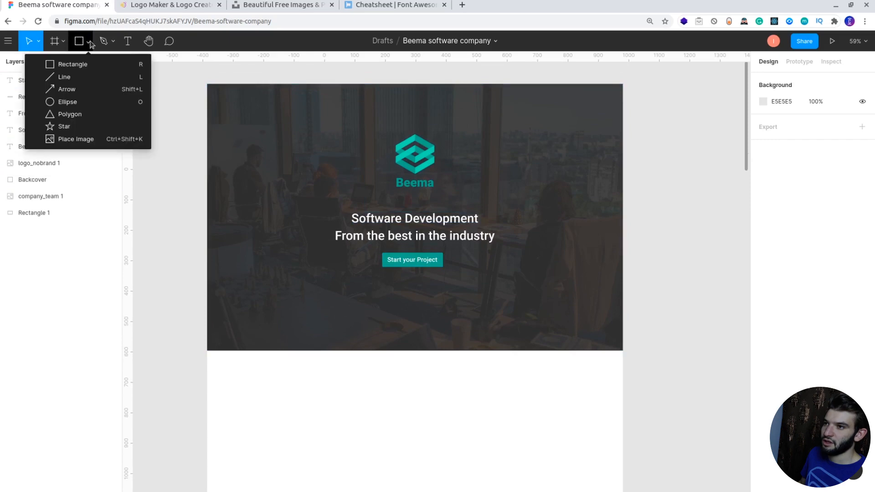
{"action": "left_click", "coordinate": [95, 101]}
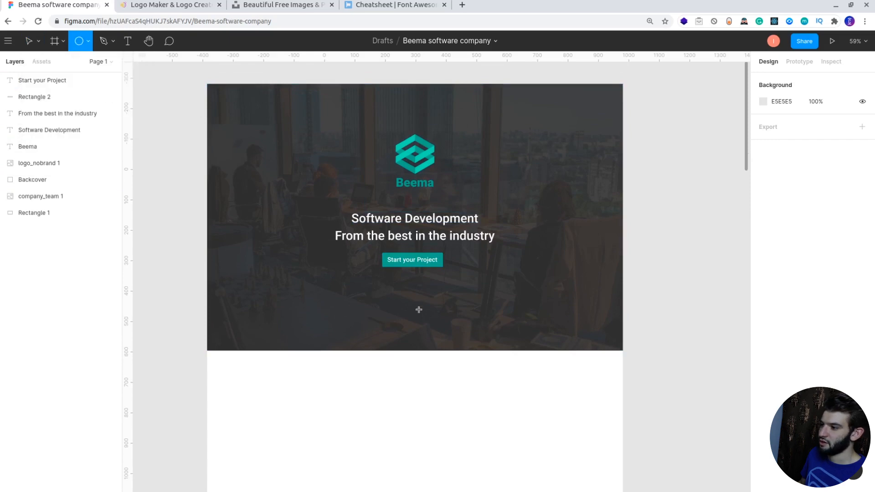
{"action": "left_click_drag", "start_coordinate": [381, 313], "coordinate": [413, 338]}
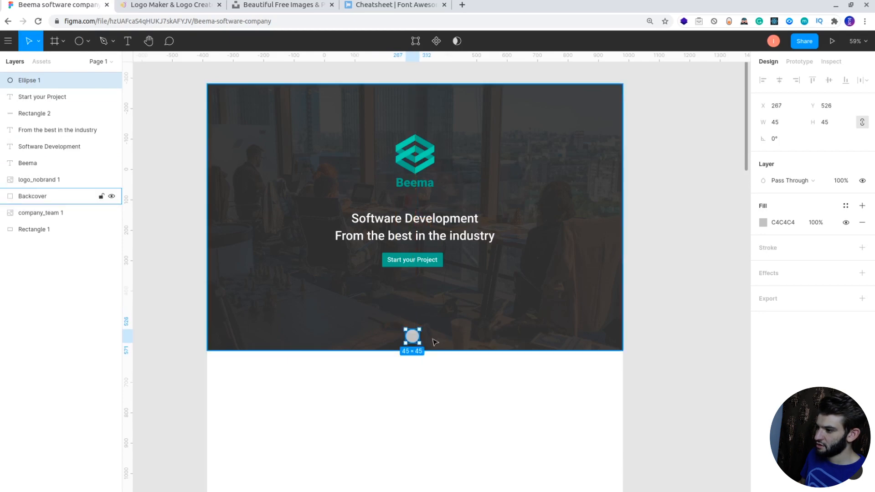
- Lighten the circle's fill to F1F1F1 and lower its opacity to 34%
{"action": "left_click", "coordinate": [764, 223]}
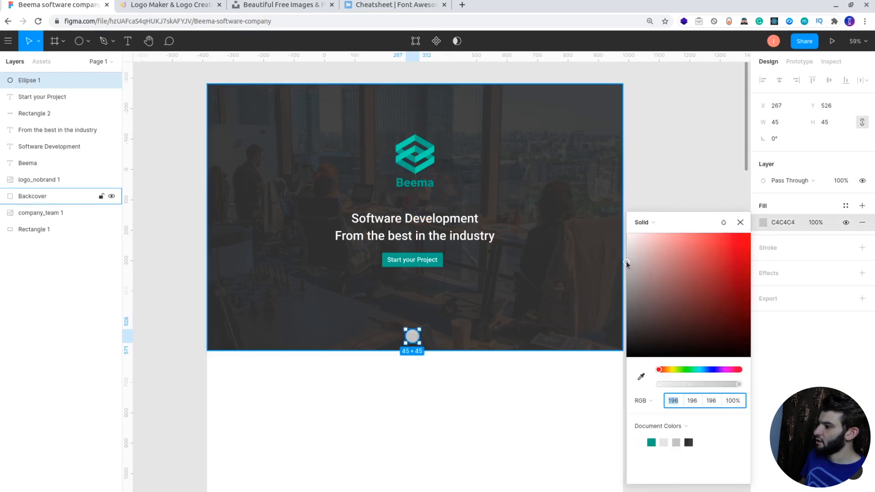
{"action": "left_click_drag", "start_coordinate": [738, 386], "coordinate": [725, 387]}
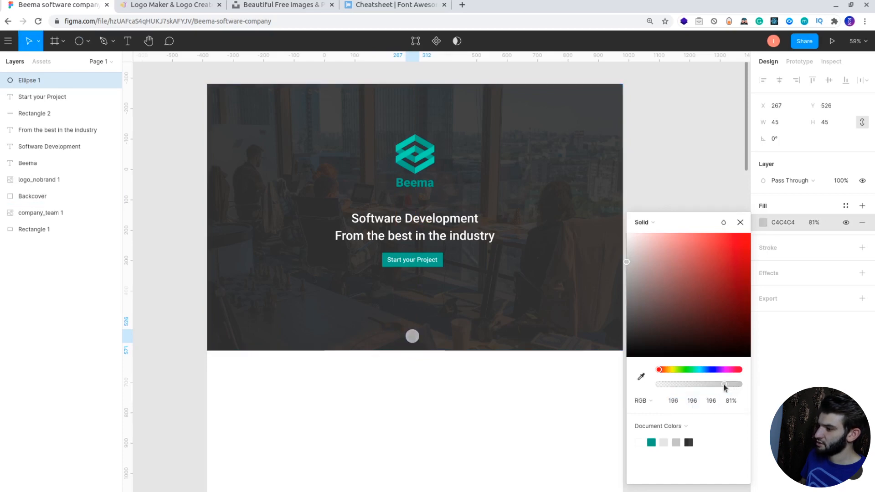
{"action": "left_click", "coordinate": [624, 258]}
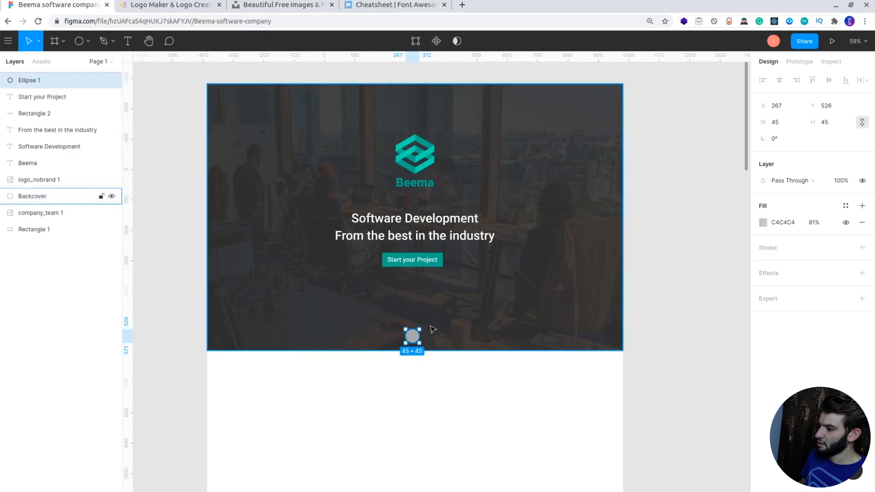
{"action": "left_click", "coordinate": [763, 222]}
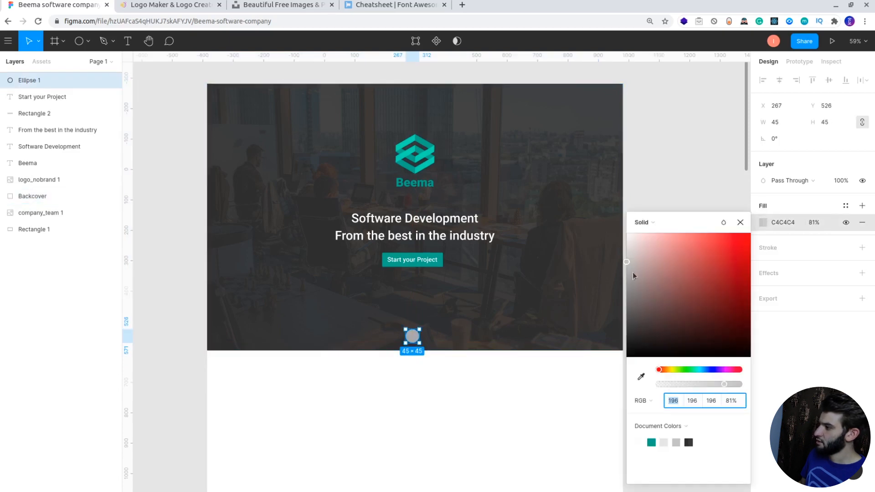
{"action": "left_click", "coordinate": [628, 247]}
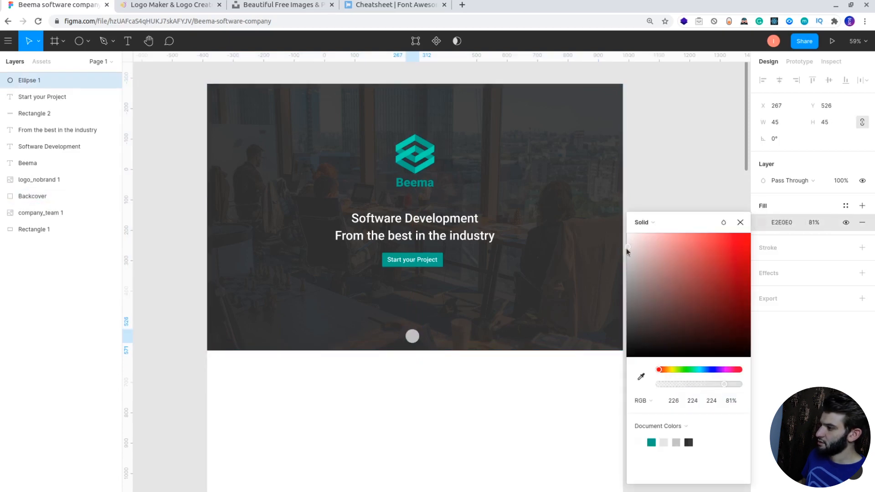
{"action": "left_click_drag", "start_coordinate": [627, 249], "coordinate": [628, 246]}
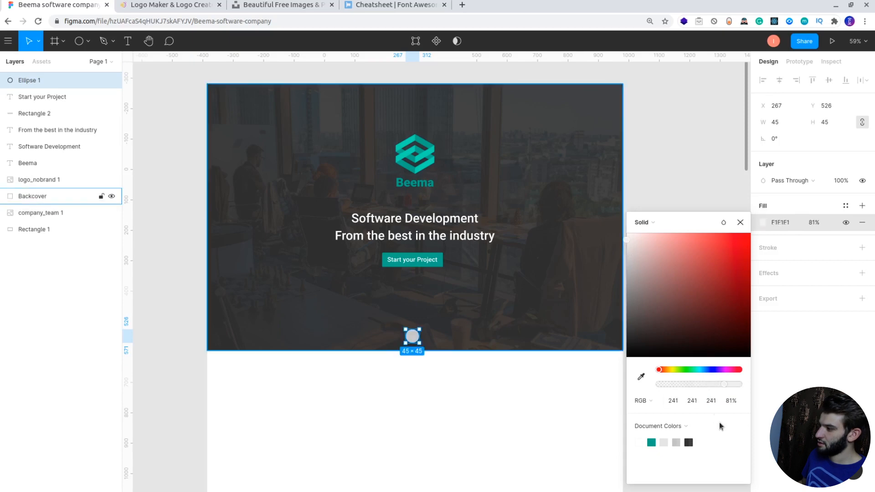
{"action": "left_click_drag", "start_coordinate": [727, 387], "coordinate": [686, 386]}
{"action": "left_click", "coordinate": [494, 302]}
{"action": "left_click", "coordinate": [652, 240]}
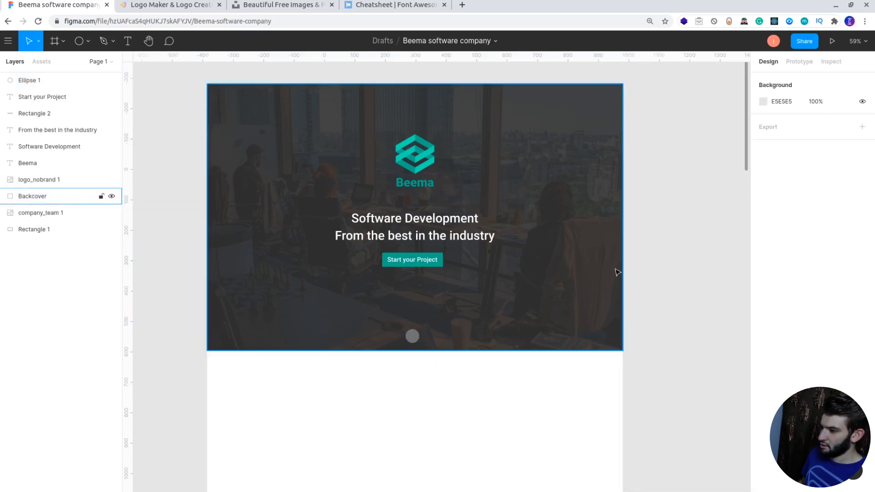
- Change the circle's fill to DEDCDC with 12% opacity
{"action": "left_click", "coordinate": [413, 336]}
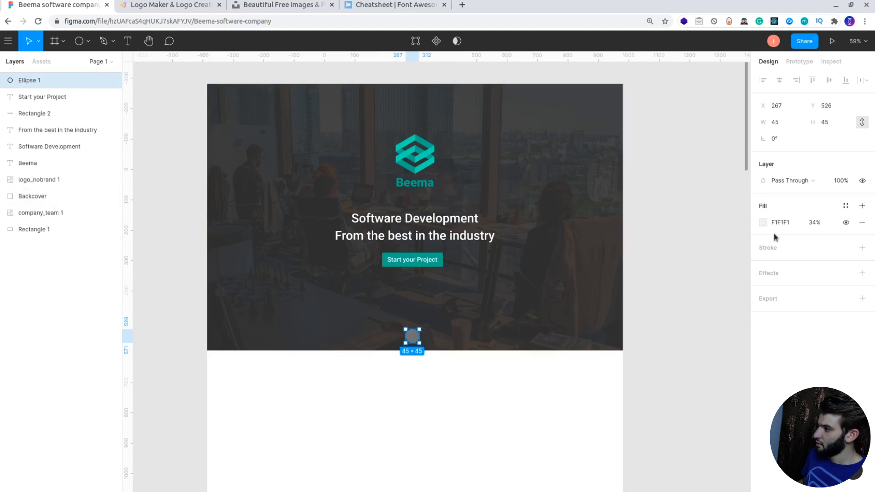
{"action": "left_click", "coordinate": [761, 226]}
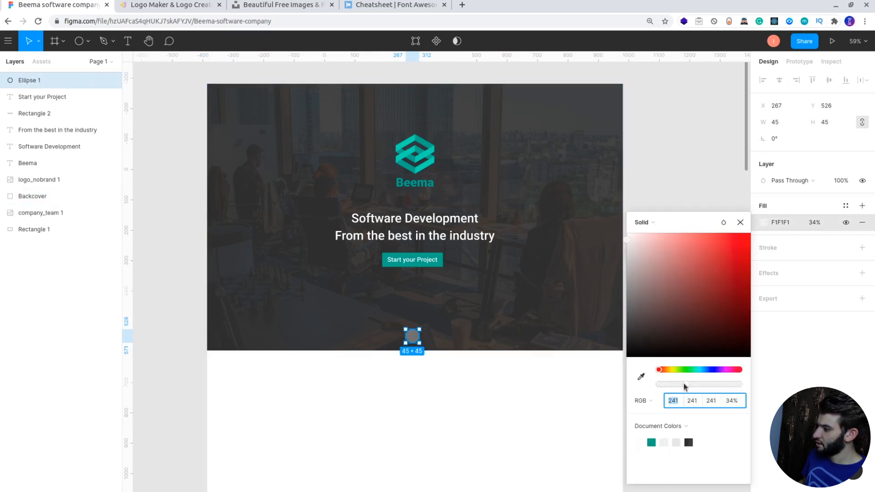
{"action": "left_click_drag", "start_coordinate": [626, 242], "coordinate": [627, 250]}
{"action": "left_click_drag", "start_coordinate": [691, 386], "coordinate": [669, 387]}
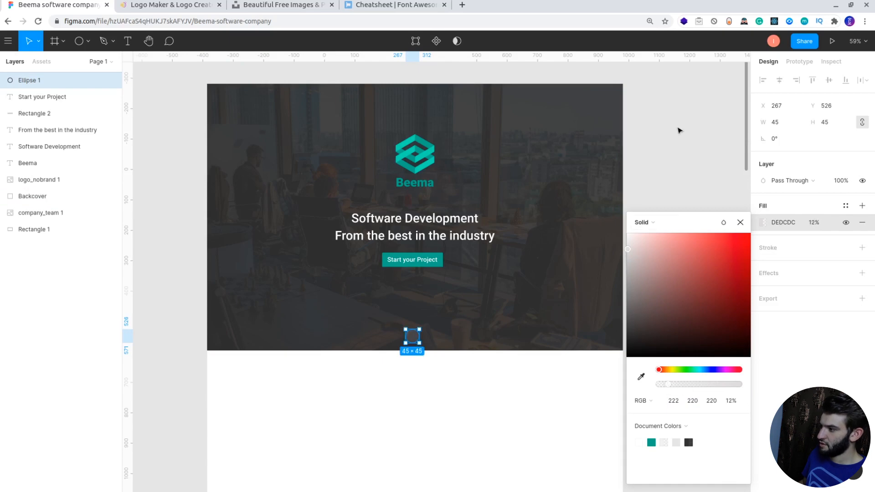
{"action": "left_click", "coordinate": [740, 223]}
{"action": "left_click", "coordinate": [687, 186]}
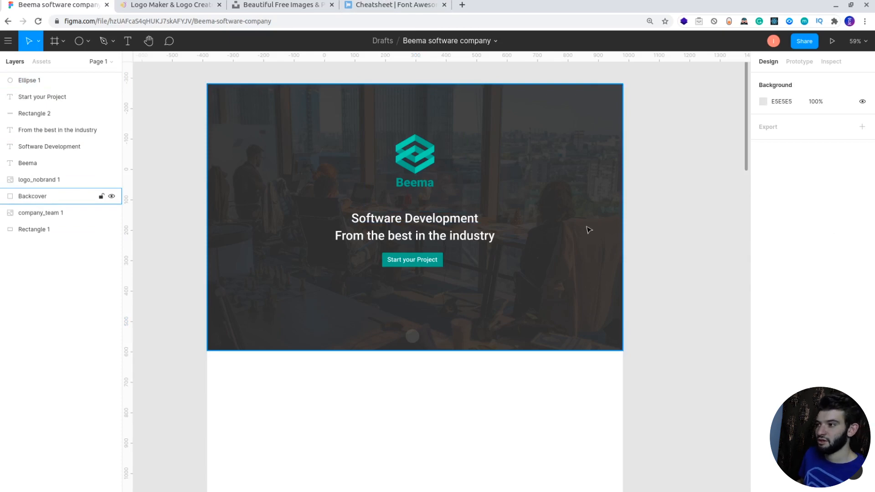
- Switch to the Font Awesome cheatsheet, restore the suspended page, view its Solid Icons list and select the page address
{"action": "left_click", "coordinate": [371, 6]}
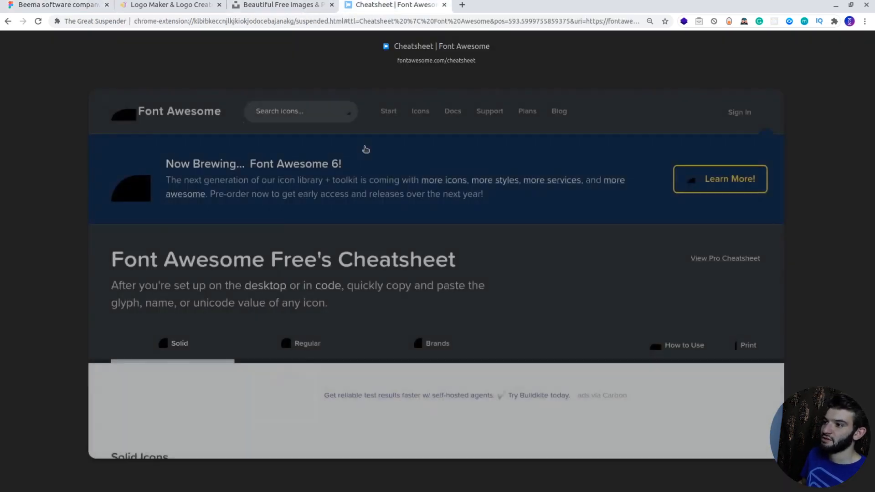
{"action": "left_click", "coordinate": [365, 149]}
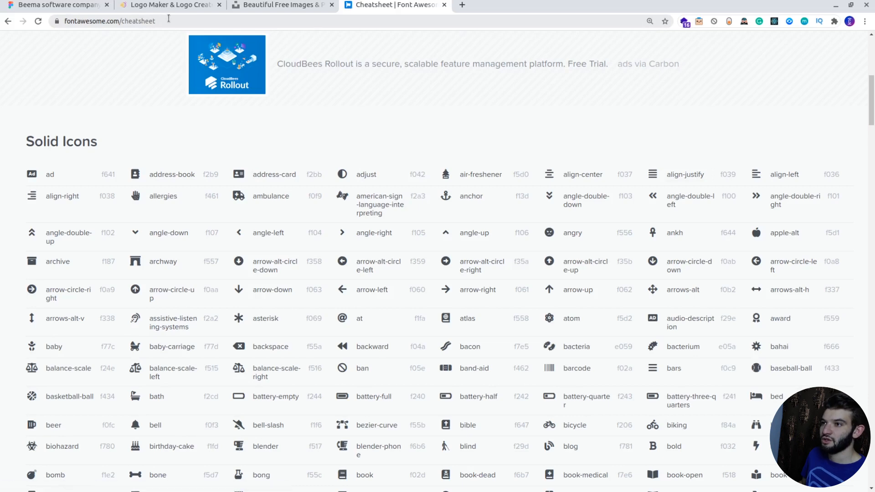
{"action": "left_click", "coordinate": [169, 20]}
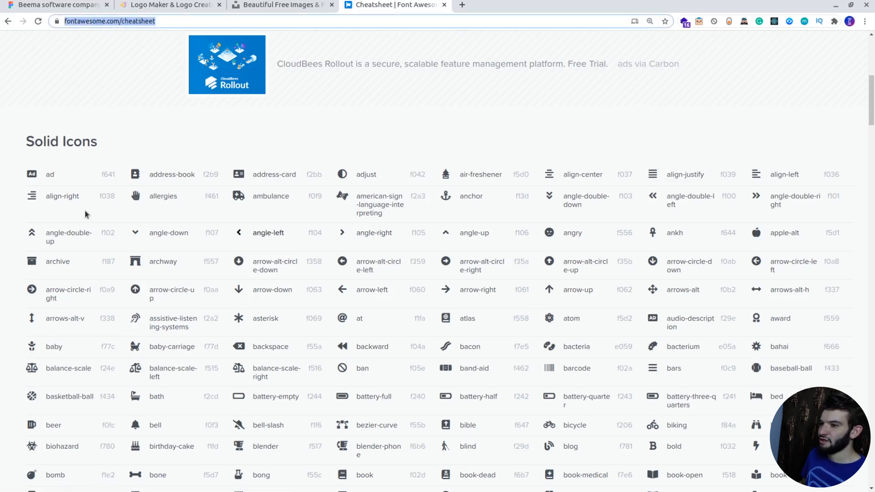
- Copy the angle-down glyph from the Solid Icons list on the Font Awesome cheatsheet
{"action": "scroll", "coordinate": [116, 360], "scroll_direction": "down", "scroll_amount": 15}
{"action": "scroll", "coordinate": [117, 361], "scroll_direction": "up", "scroll_amount": 20}
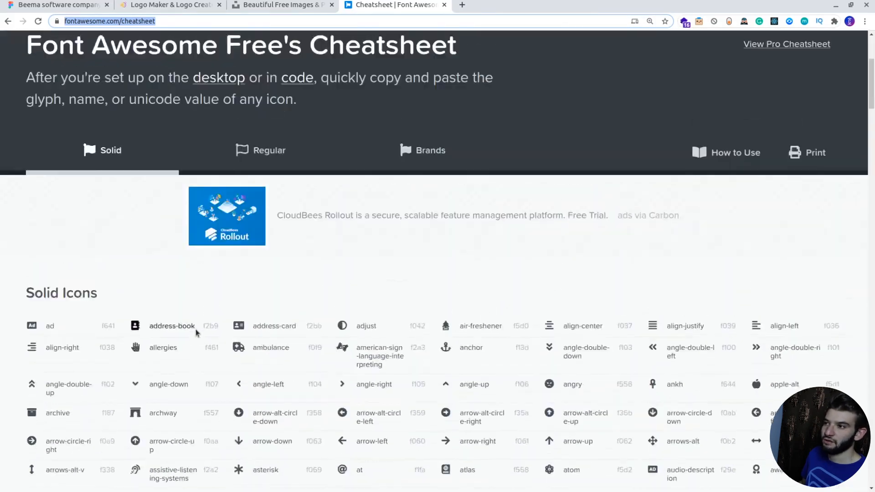
{"action": "scroll", "coordinate": [387, 354], "scroll_direction": "down", "scroll_amount": 4}
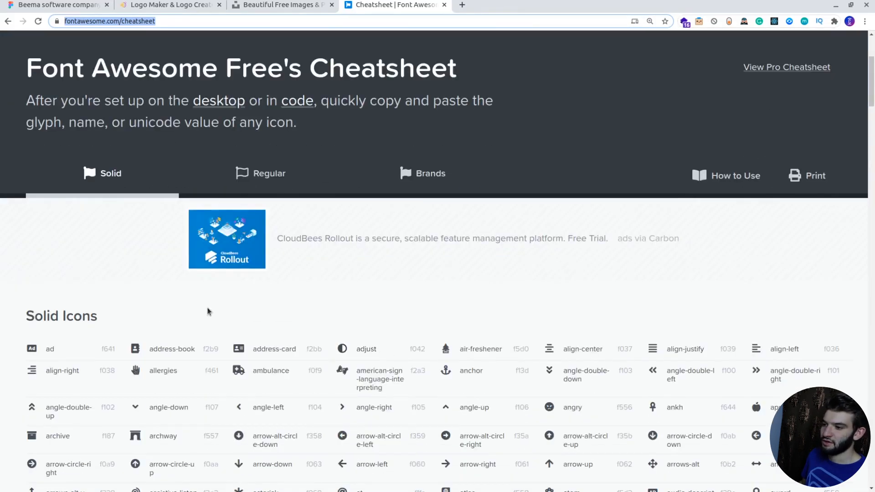
{"action": "scroll", "coordinate": [210, 309], "scroll_direction": "down", "scroll_amount": 3}
{"action": "key", "text": "ctrl+f"}
{"action": "key", "text": "Escape"}
{"action": "key", "text": "ctrl+l"}
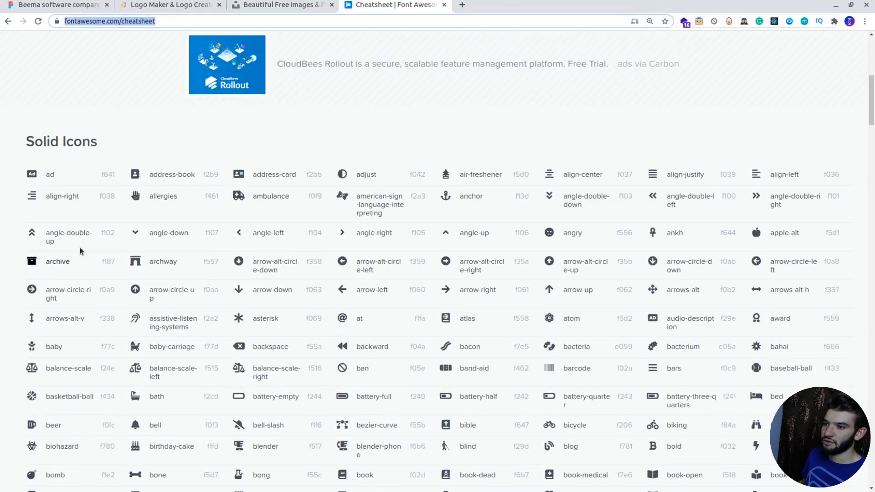
{"action": "left_click", "coordinate": [134, 233]}
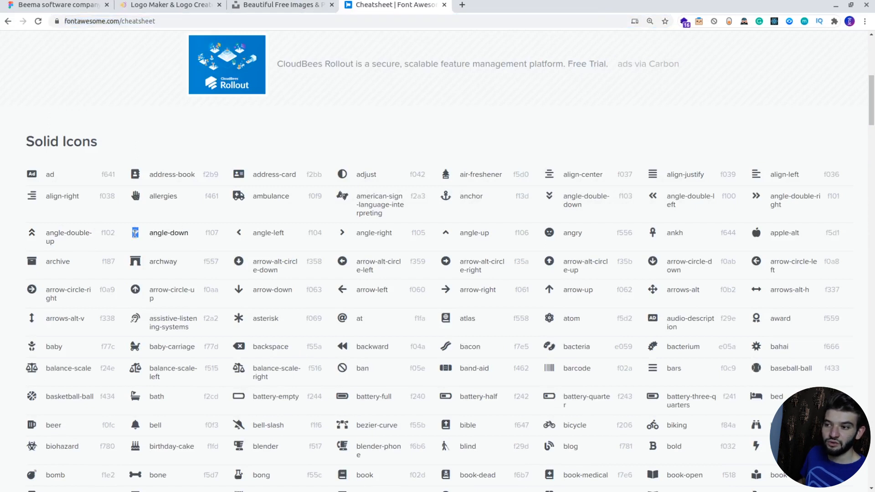
{"action": "double_click", "coordinate": [152, 232]}
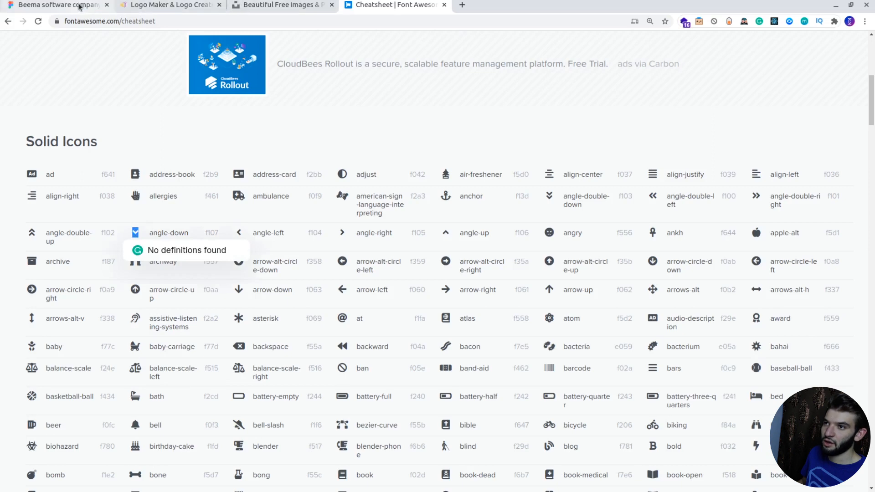
- Switch to the Figma file and paste the copied glyph as a text object over the hero's circle
{"action": "left_click", "coordinate": [59, 5]}
{"action": "key", "text": "Escape"}
{"action": "key", "text": "t"}
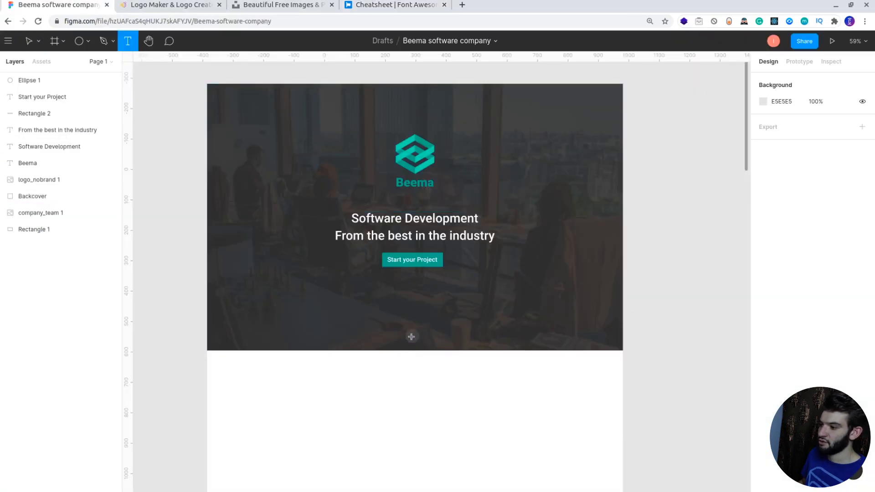
{"action": "left_click", "coordinate": [420, 334]}
{"action": "key", "text": "ctrl+v"}
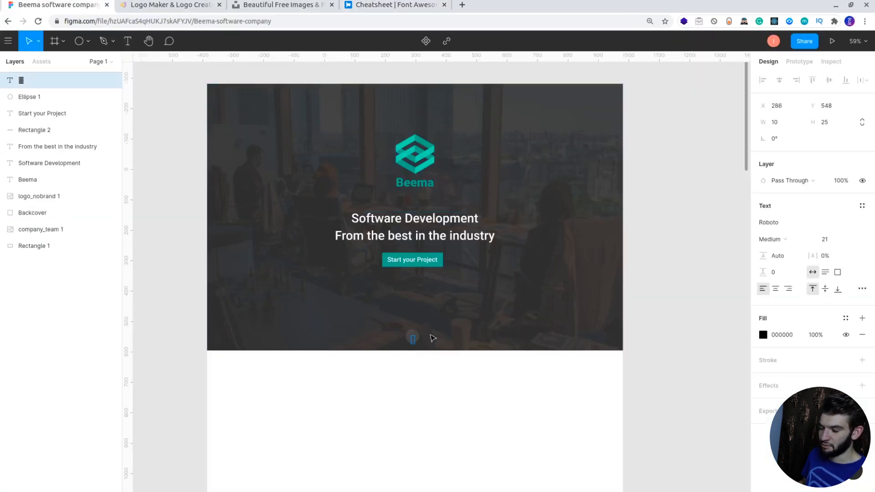
- Set the pasted glyph's font to FontAwesome
{"action": "left_click", "coordinate": [788, 226]}
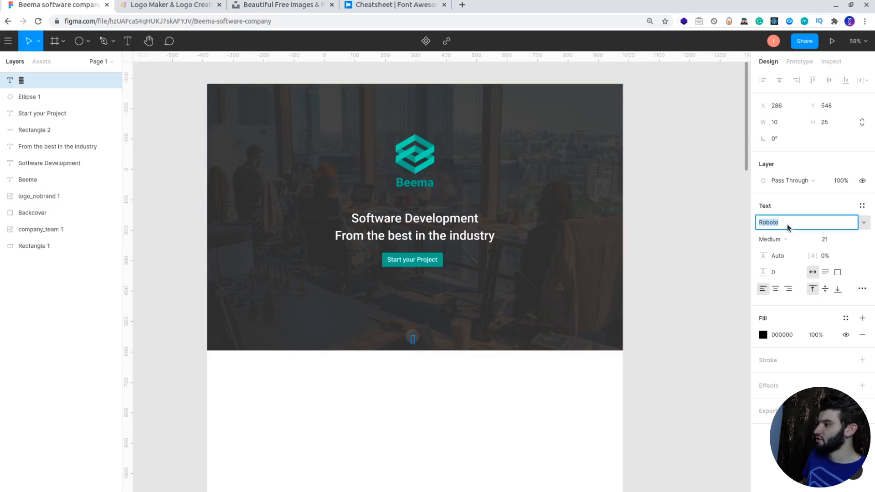
{"action": "type", "text": "FontAwesome"}
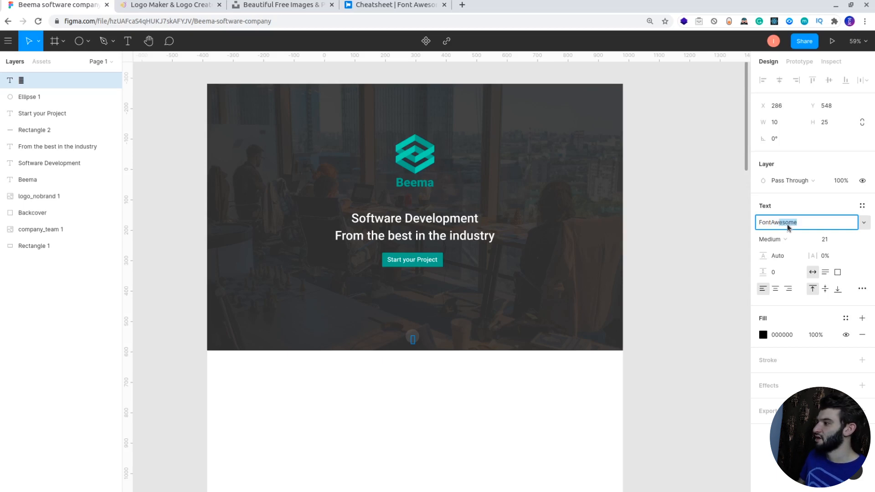
{"action": "key", "text": "Return"}
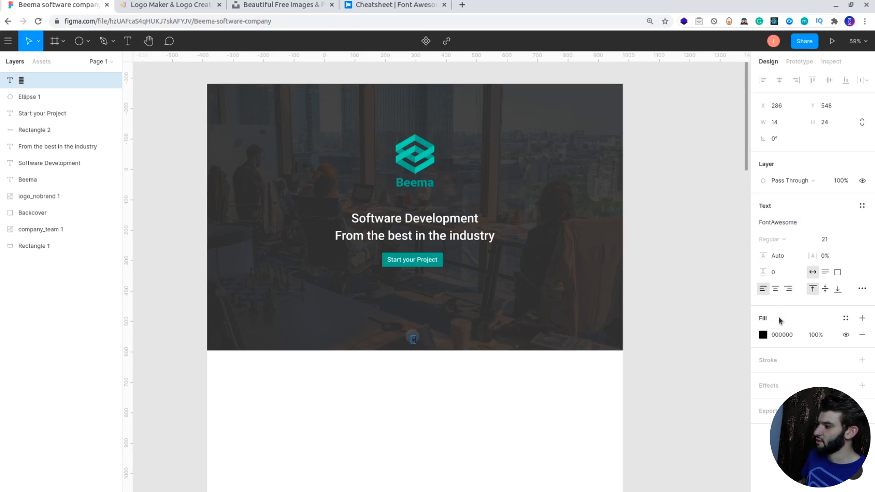
{"action": "left_click", "coordinate": [763, 335]}
{"action": "left_click_drag", "start_coordinate": [668, 328], "coordinate": [616, 213]}
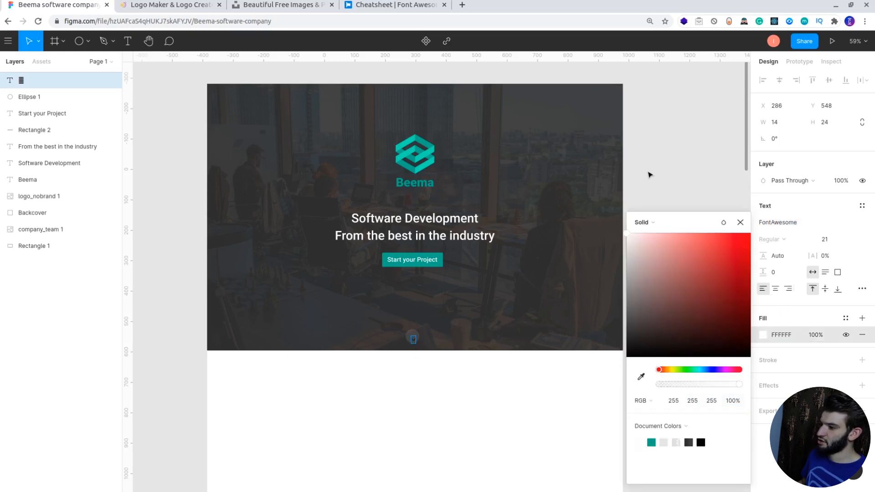
{"action": "key", "text": "ctrl+z"}
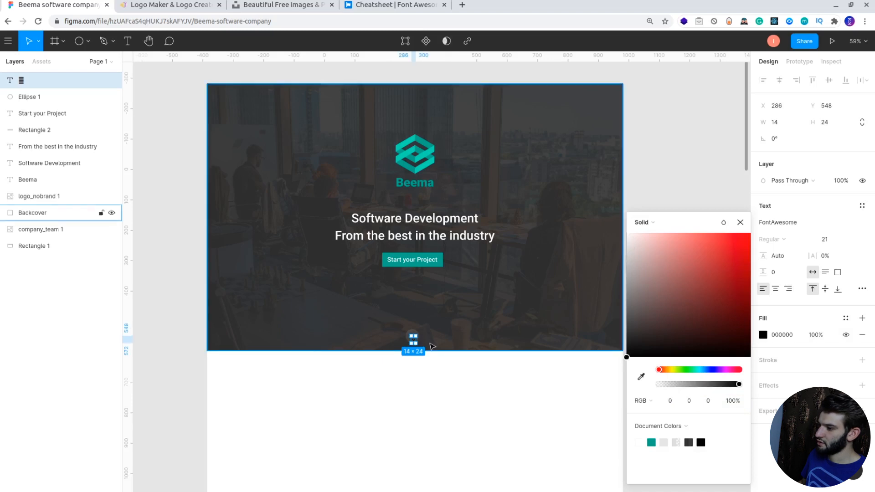
- Change the arrow glyph's fill to white, FFFFFF
{"action": "left_click", "coordinate": [412, 348]}
{"action": "left_click", "coordinate": [415, 341]}
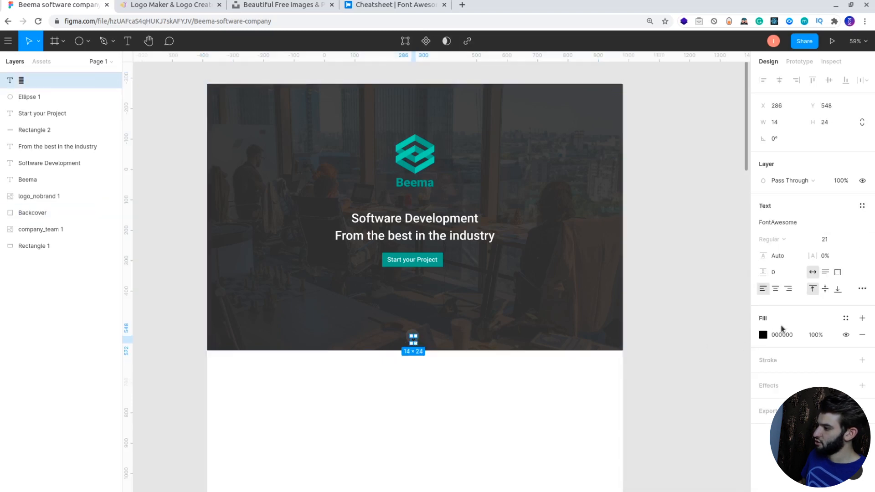
{"action": "left_click", "coordinate": [764, 335]}
{"action": "left_click_drag", "start_coordinate": [666, 287], "coordinate": [635, 205]}
{"action": "left_click", "coordinate": [529, 173]}
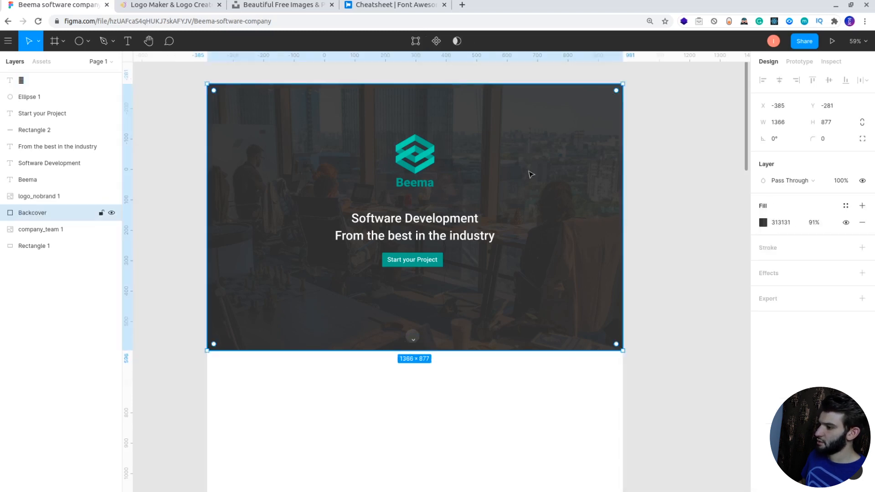
- Set the arrow glyph's font size to 34
{"action": "left_click", "coordinate": [414, 340]}
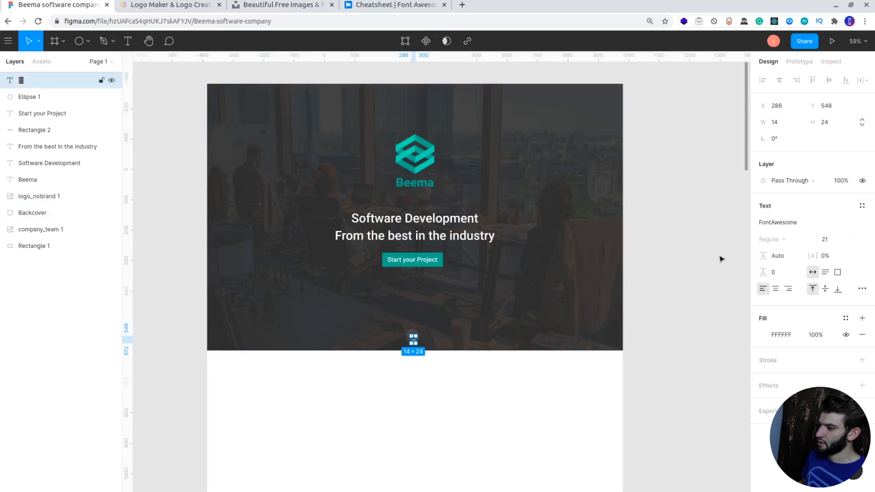
{"action": "left_click", "coordinate": [841, 239]}
{"action": "type", "text": "25"}
{"action": "key", "text": "Return"}
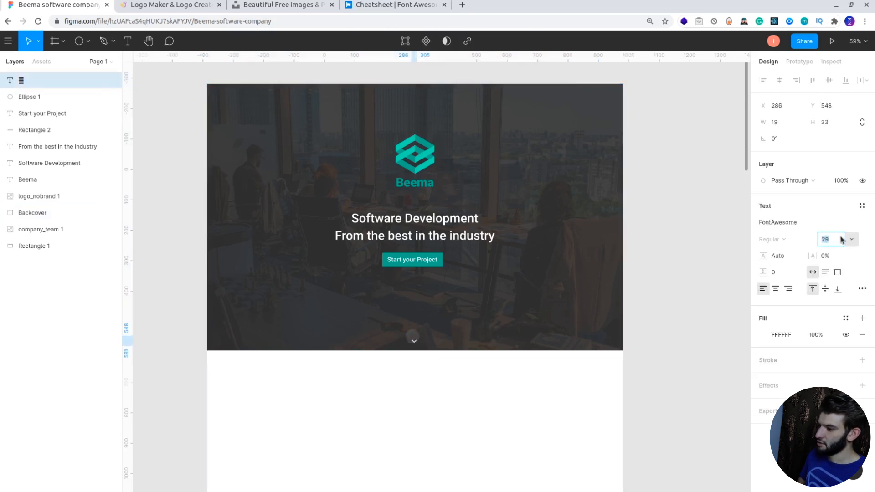
- Move the arrow glyph onto the centre of the circle, at X 279, Y 531
{"action": "left_click", "coordinate": [414, 343]}
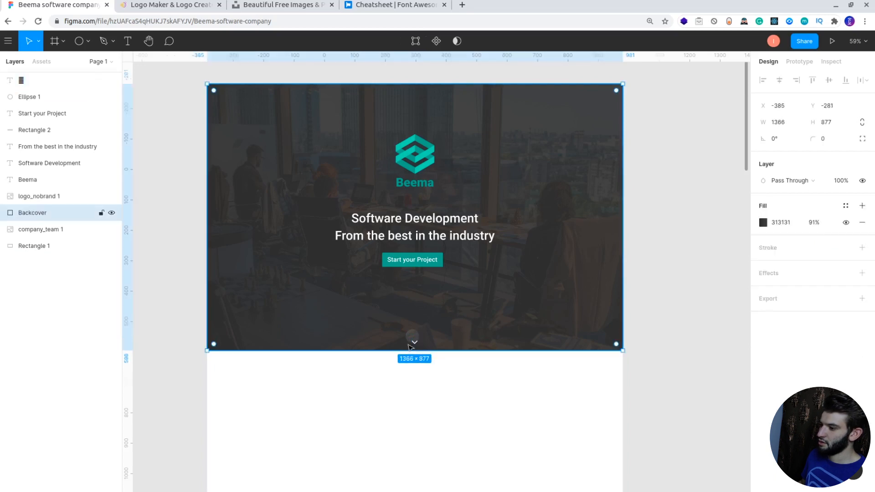
{"action": "left_click", "coordinate": [415, 343]}
{"action": "left_click_drag", "start_coordinate": [414, 343], "coordinate": [412, 338]}
{"action": "key", "text": "Down"}
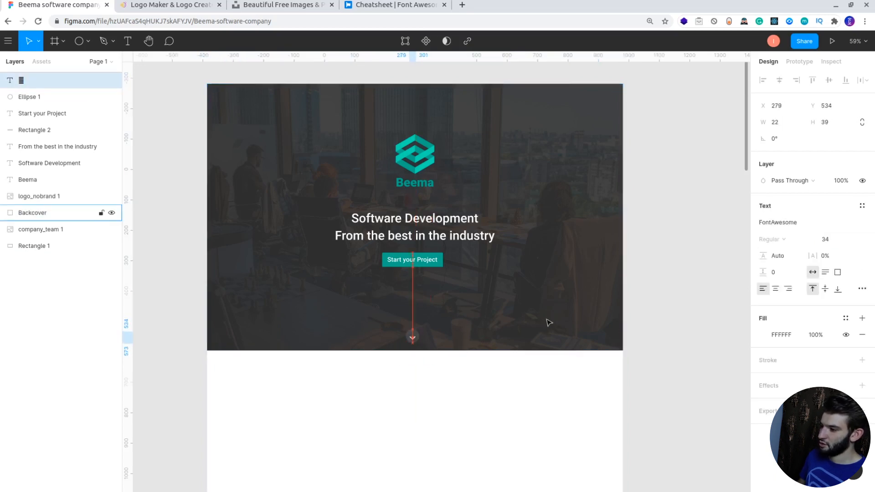
{"action": "left_click", "coordinate": [638, 313]}
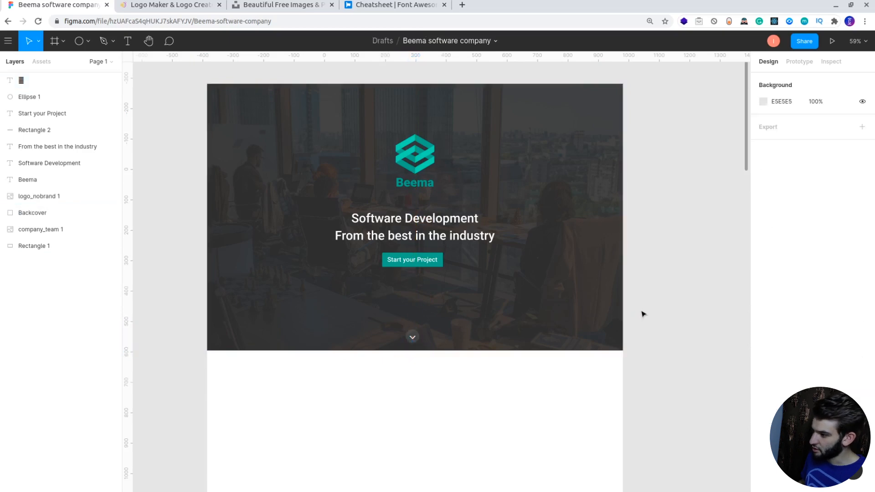
{"action": "left_click", "coordinate": [414, 339]}
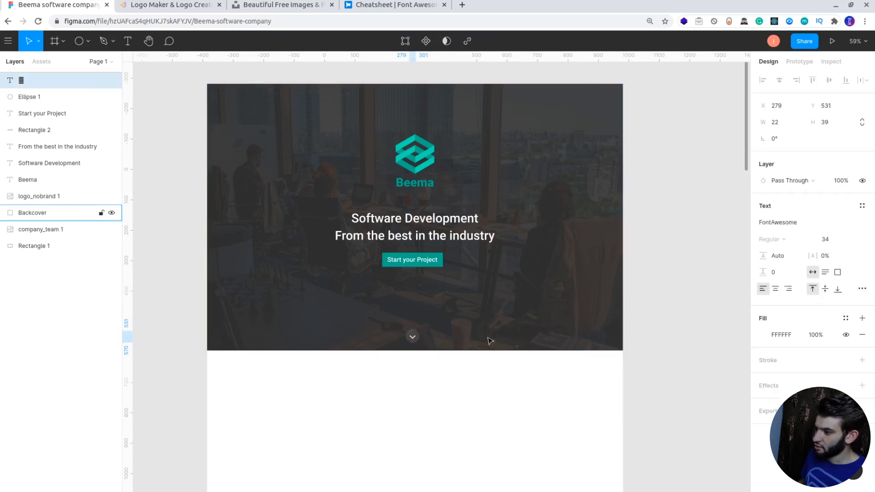
{"action": "left_click", "coordinate": [704, 300]}
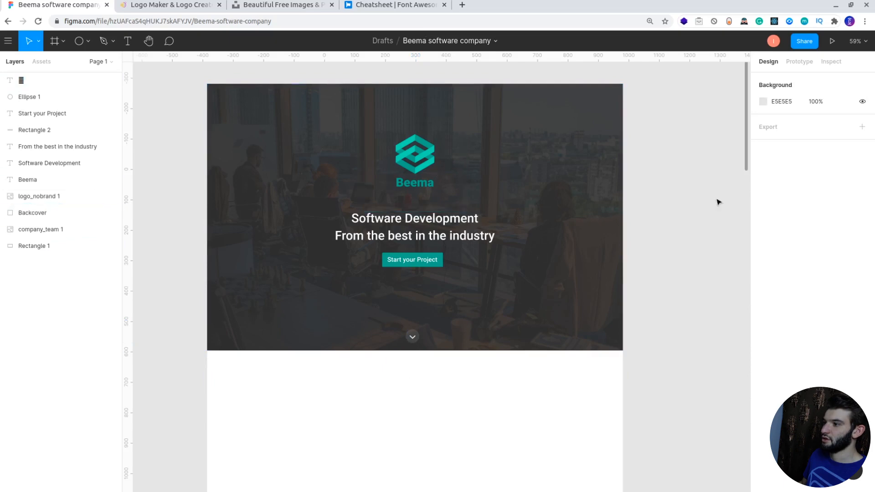
{"action": "scroll", "coordinate": [720, 208], "scroll_direction": "up", "scroll_amount": 2}
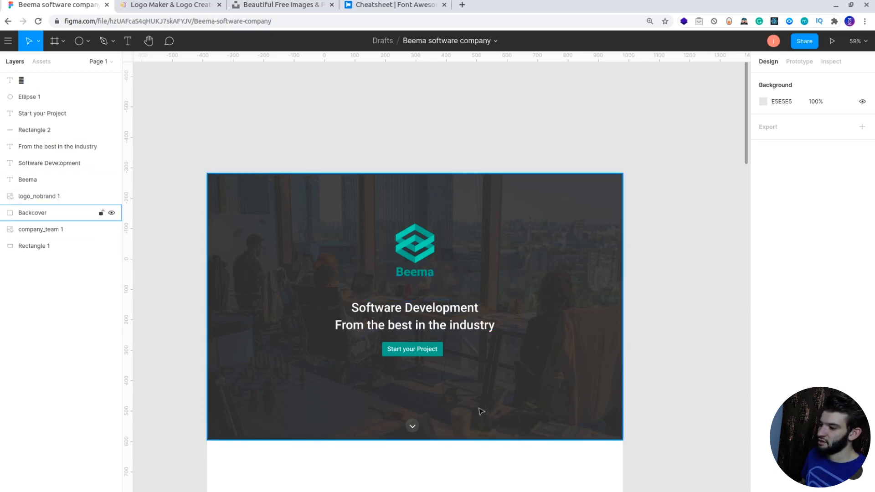
{"action": "left_click", "coordinate": [414, 428]}
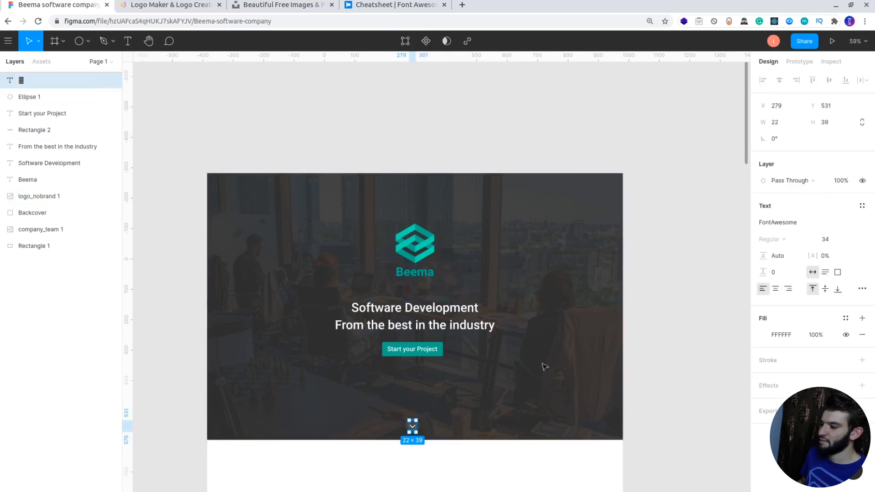
{"action": "left_click", "coordinate": [682, 264]}
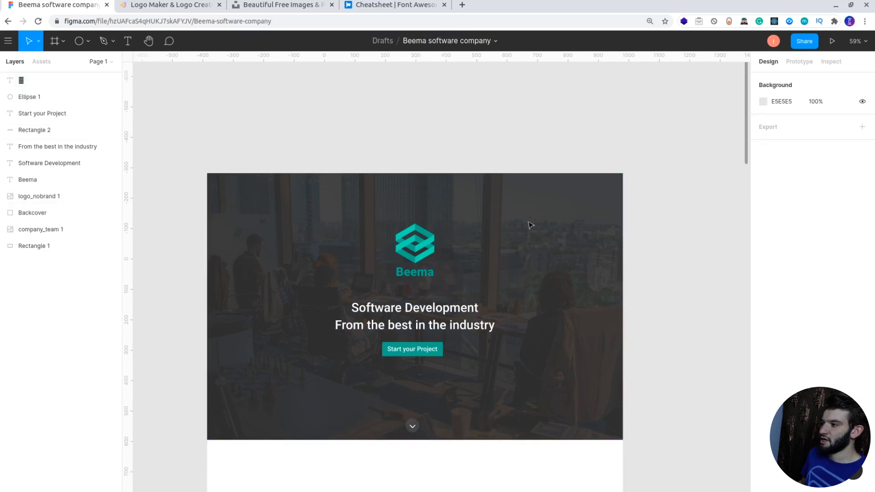
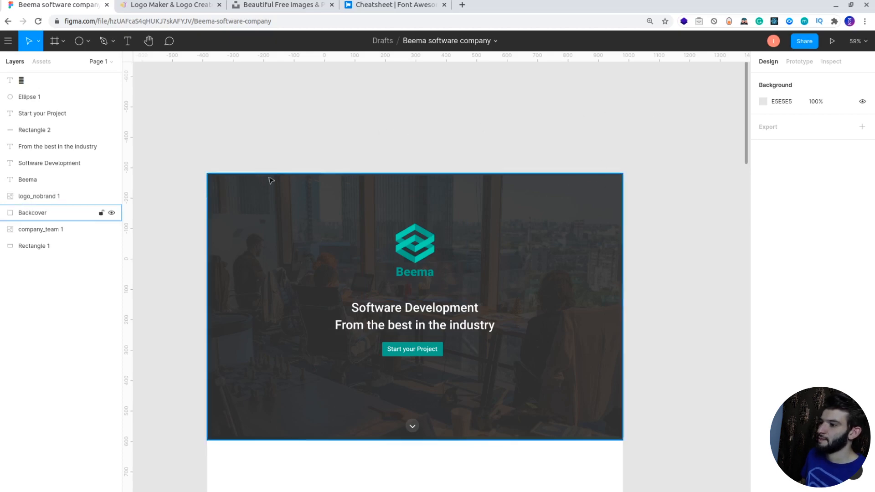
- Draw a full-width rectangle, 1366 px wide, along the hero's upper edge and set its height to 66 px
{"action": "left_click", "coordinate": [88, 41]}
{"action": "left_click", "coordinate": [84, 62]}
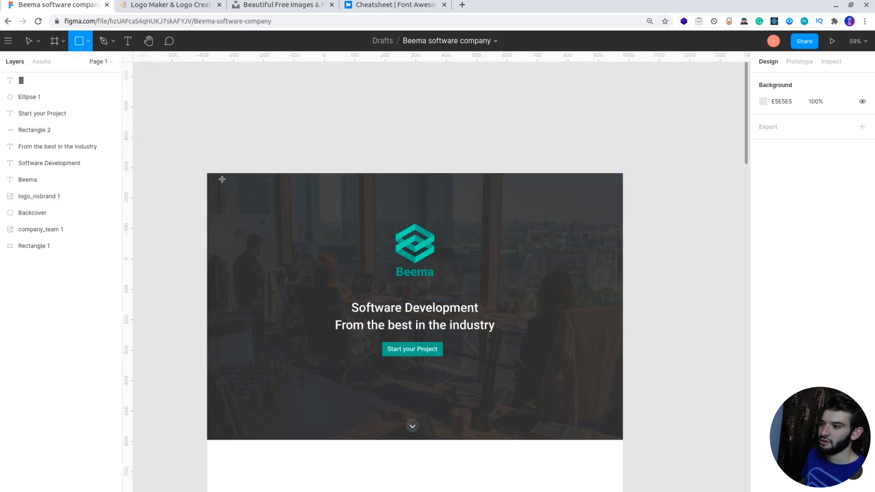
{"action": "mouse_move", "coordinate": [207, 173]}
{"action": "left_mouse_down"}
{"action": "mouse_move", "coordinate": [274, 196]}
{"action": "mouse_move", "coordinate": [624, 200]}
{"action": "left_mouse_up"}
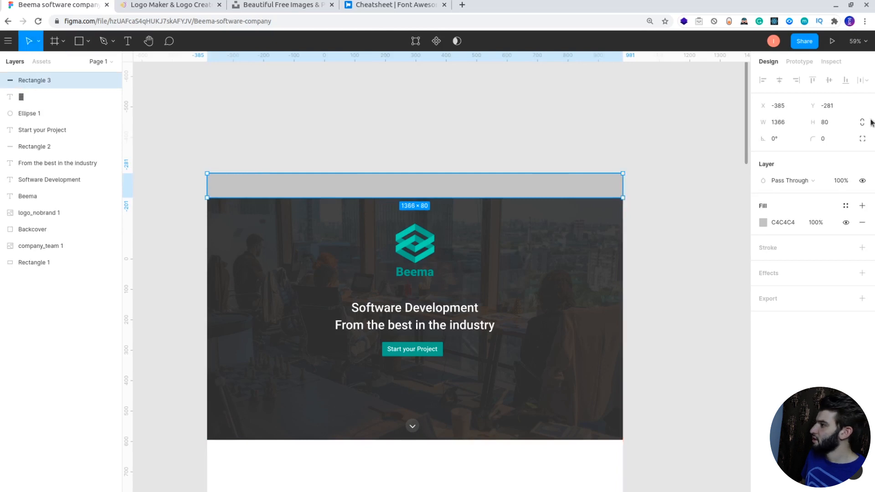
{"action": "left_click", "coordinate": [835, 122]}
{"action": "type", "text": "66"}
{"action": "key", "text": "Return"}
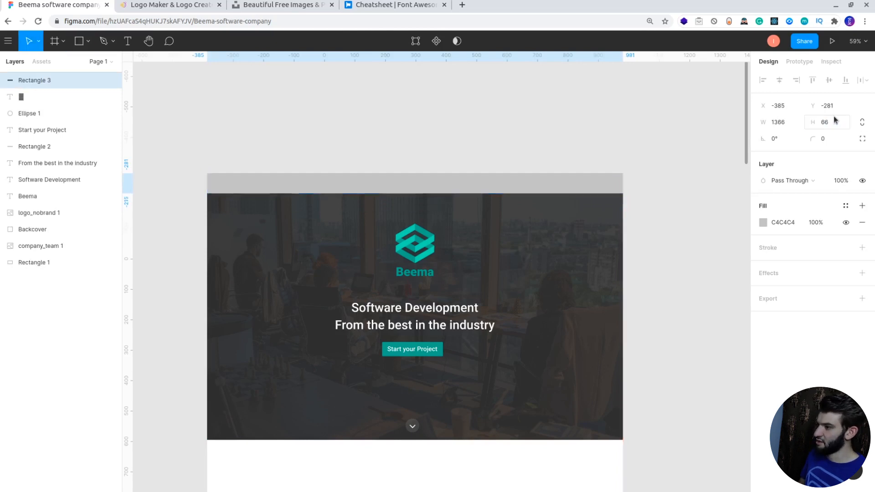
- Change the header bar's fill to dark grey 1F1F1F
{"action": "left_click", "coordinate": [764, 223]}
{"action": "left_click_drag", "start_coordinate": [628, 264], "coordinate": [611, 347]}
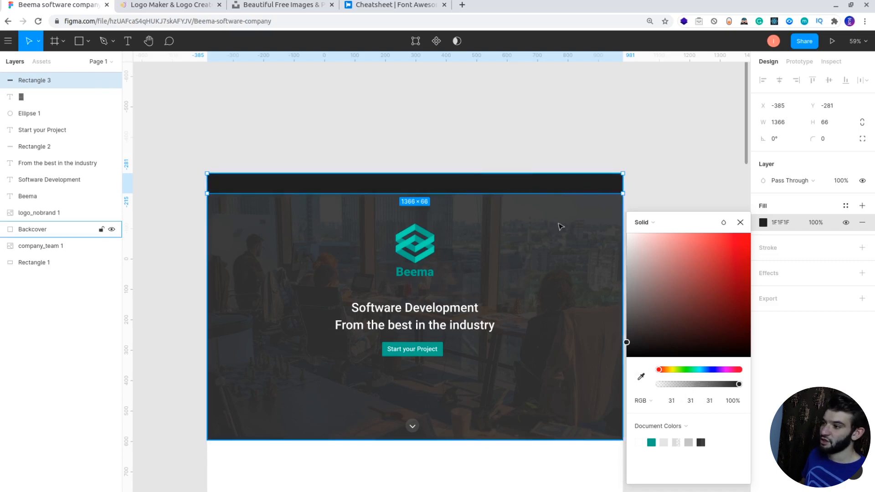
{"action": "left_click", "coordinate": [557, 270]}
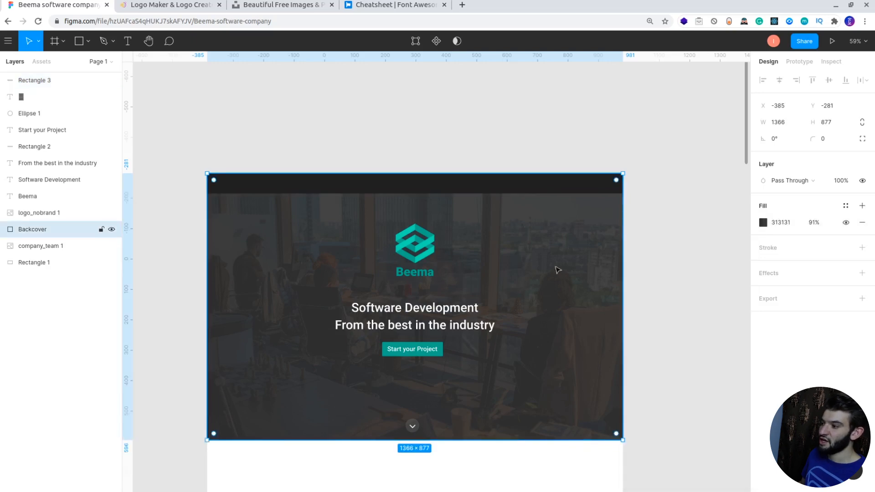
- Try the header bar's fill at 0% opacity and return it to 100%
{"action": "left_click", "coordinate": [477, 182]}
{"action": "left_click", "coordinate": [763, 222]}
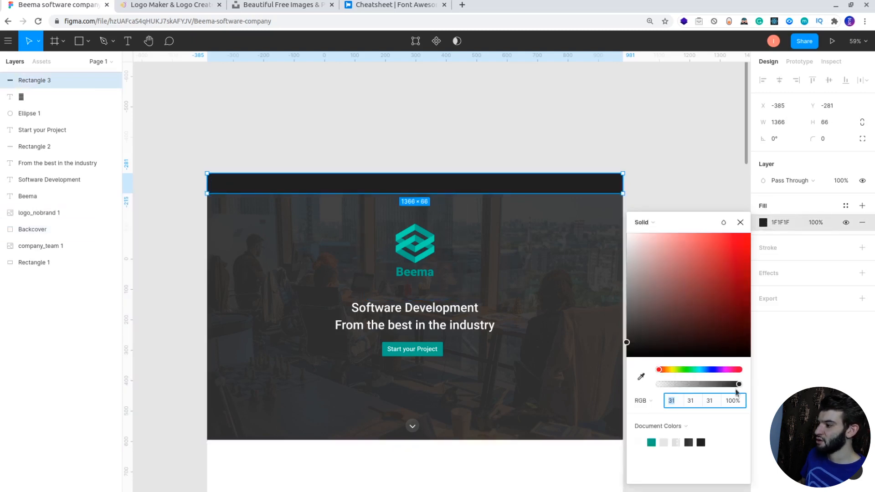
{"action": "left_click_drag", "start_coordinate": [739, 385], "coordinate": [616, 387]}
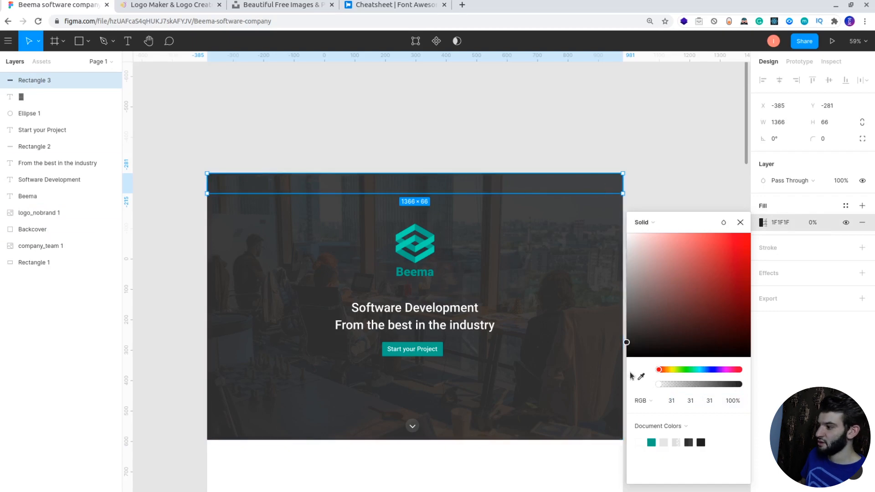
{"action": "left_click_drag", "start_coordinate": [659, 385], "coordinate": [752, 385]}
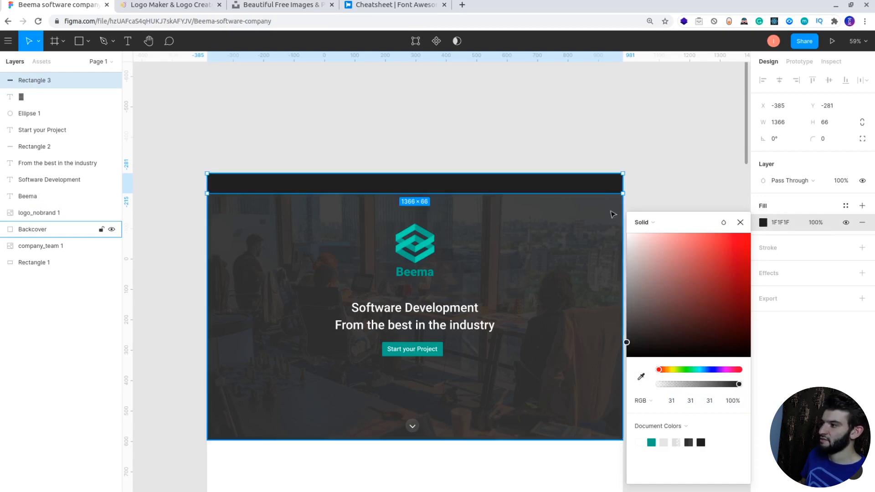
{"action": "left_click", "coordinate": [657, 185]}
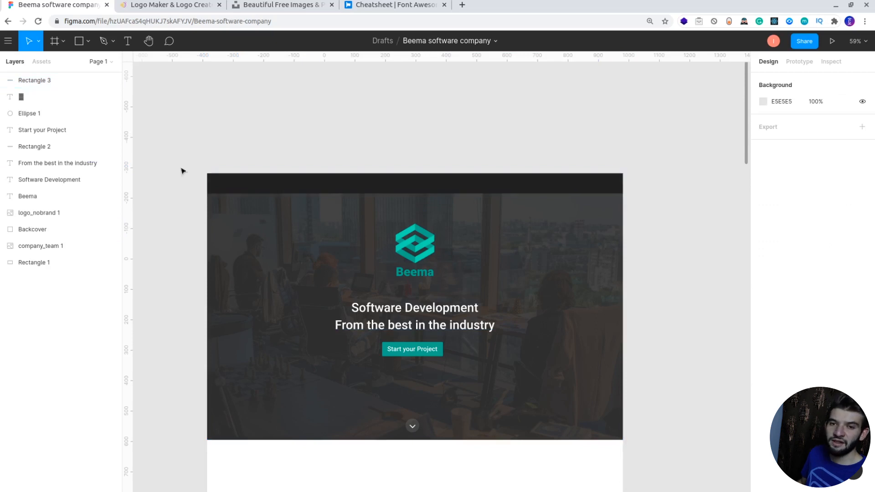
- Duplicate the hero logo symbol, scale the copy to 69 × 69 px at the header bar's left end, and bring it to front
{"action": "left_click", "coordinate": [423, 254]}
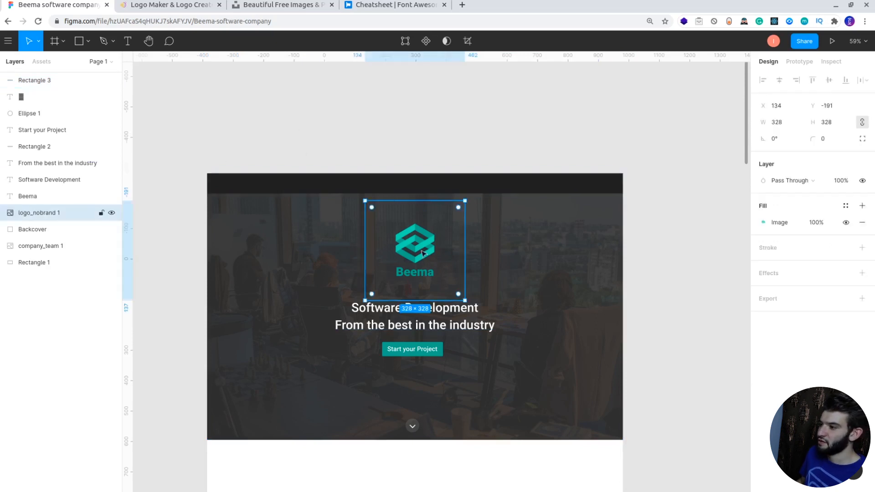
{"action": "left_click_drag", "start_coordinate": [425, 254], "coordinate": [306, 248], "text": "alt"}
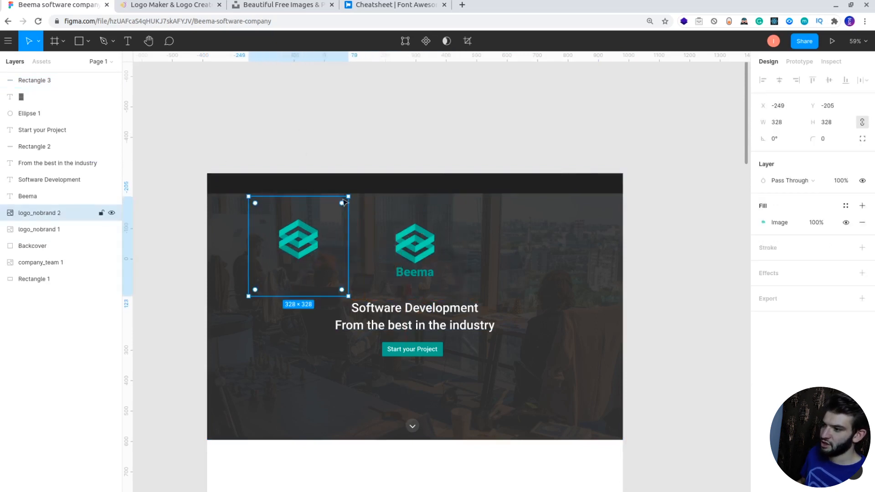
{"action": "left_click_drag", "start_coordinate": [341, 202], "coordinate": [222, 189]}
{"action": "right_click", "coordinate": [218, 185]}
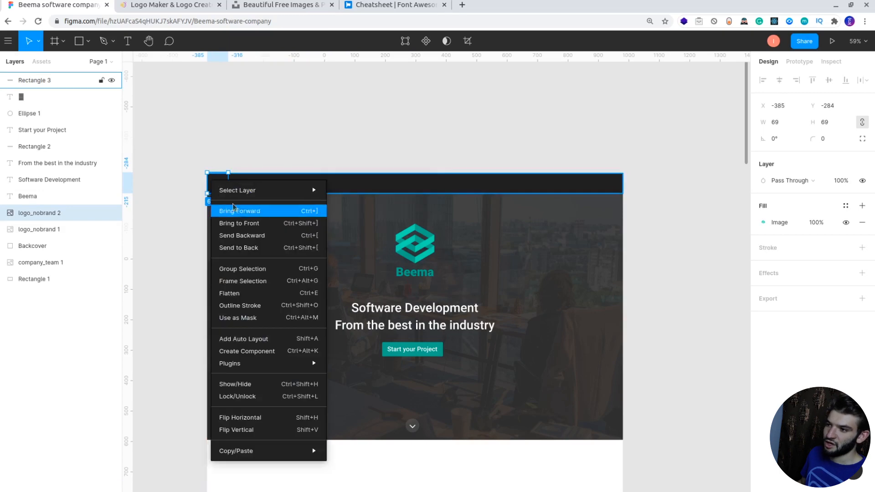
{"action": "left_click", "coordinate": [257, 225]}
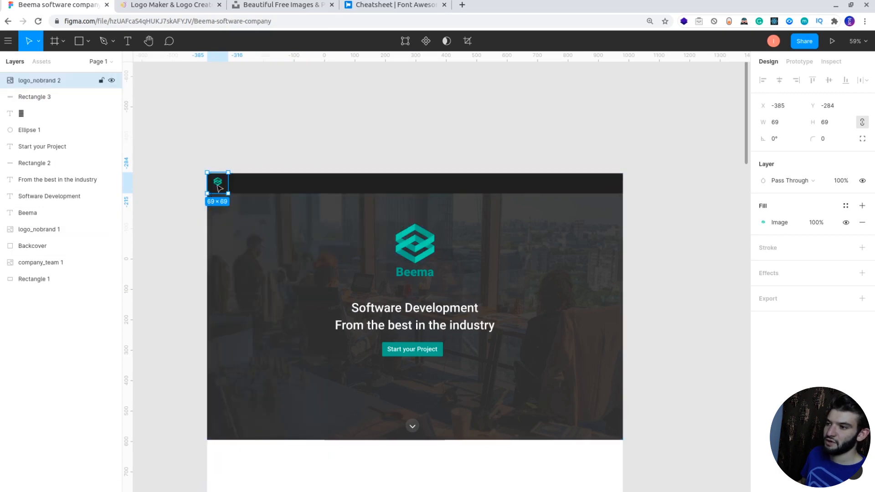
{"action": "left_click_drag", "start_coordinate": [219, 186], "coordinate": [219, 187]}
{"action": "left_click", "coordinate": [289, 150]}
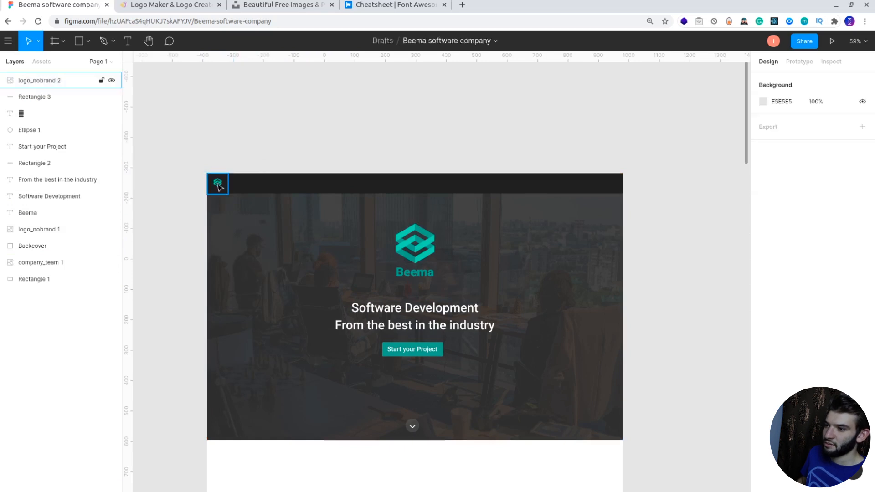
- Resize the header logo to 76 × 76 px and position it at X -380, Y -284
{"action": "left_click", "coordinate": [220, 188]}
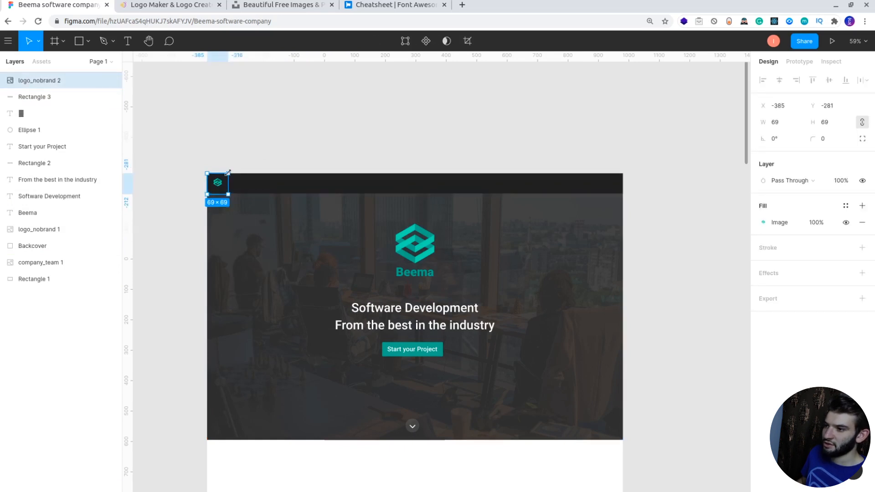
{"action": "left_click_drag", "start_coordinate": [228, 173], "coordinate": [230, 170]}
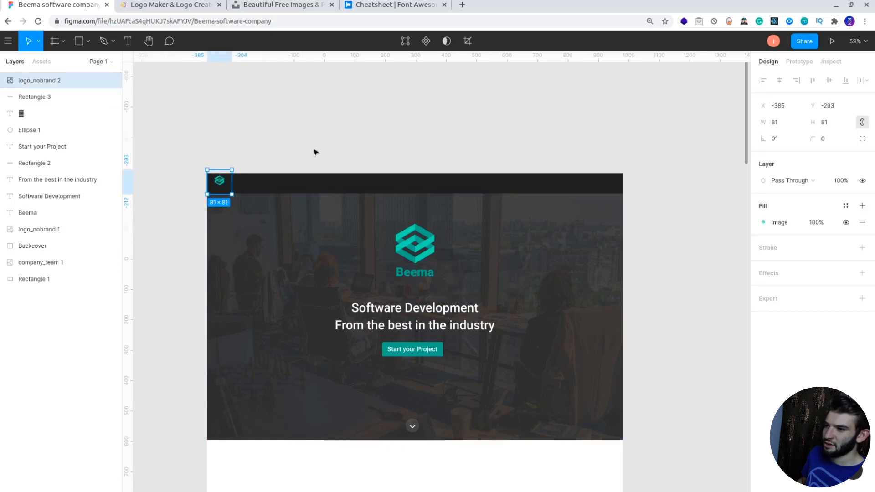
{"action": "key", "text": "Down"}
{"action": "key", "text": "Down"}
{"action": "key", "text": "Down"}
{"action": "key", "text": "Down"}
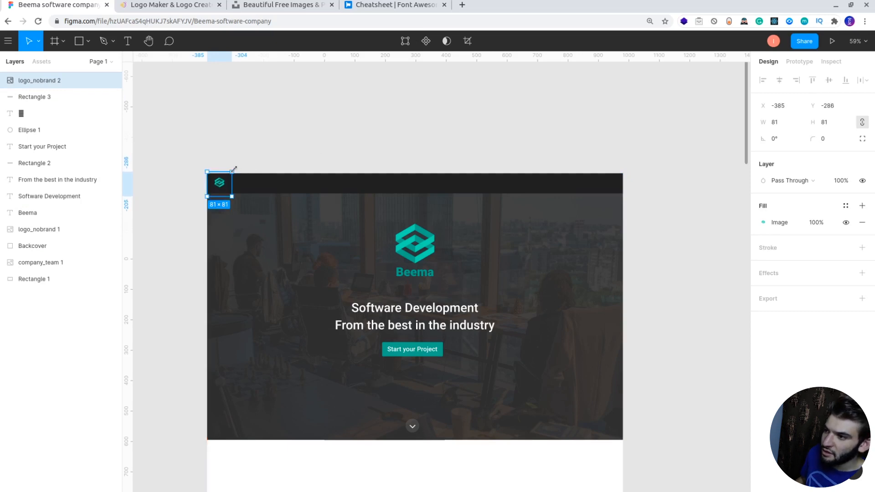
{"action": "left_click_drag", "start_coordinate": [230, 171], "coordinate": [229, 173]}
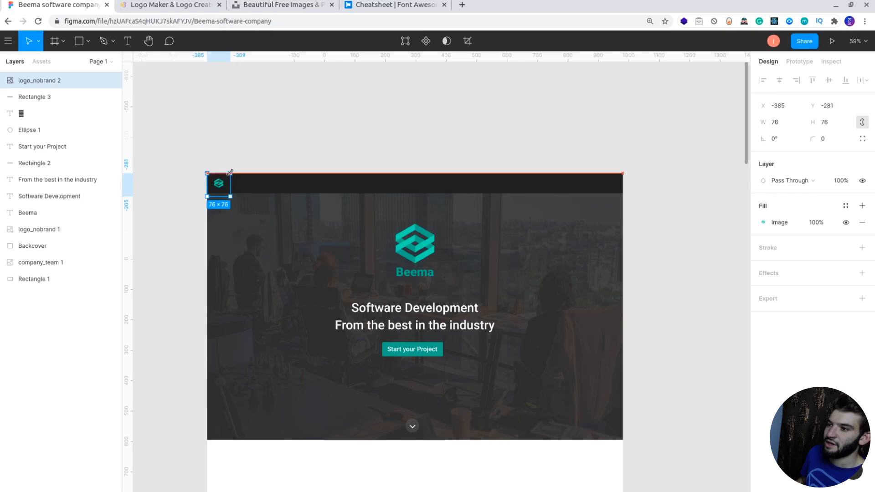
{"action": "key", "text": "Up"}
{"action": "key", "text": "Up"}
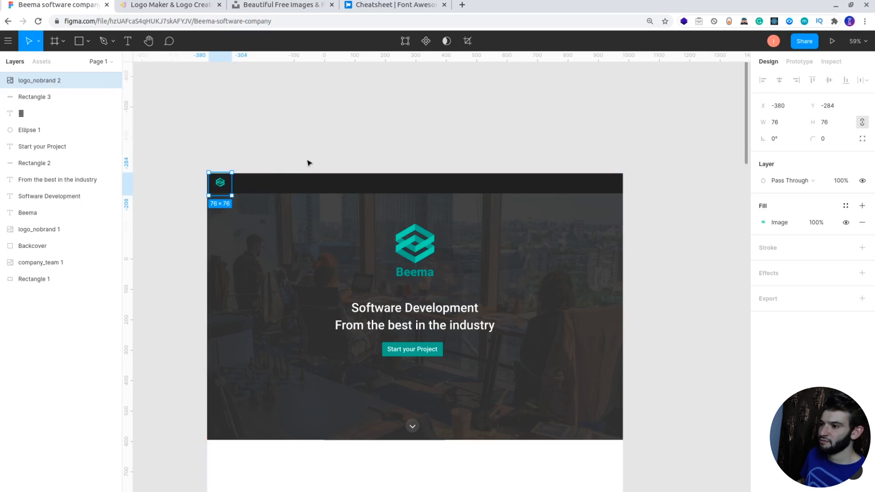
{"action": "left_click", "coordinate": [269, 158]}
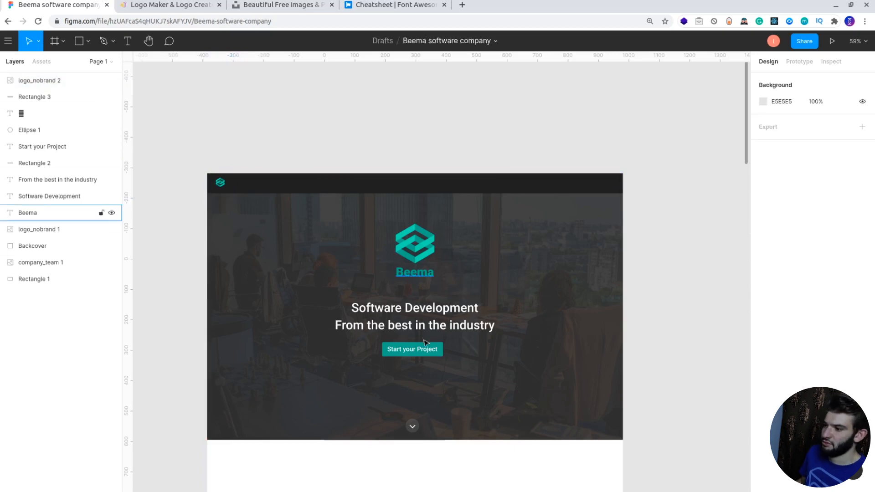
- Duplicate the hero's Beema wordmark into the header bar beside the logo at X -304, Y -273, and bring the copy to front
{"action": "left_click", "coordinate": [418, 313]}
{"action": "left_click", "coordinate": [429, 269]}
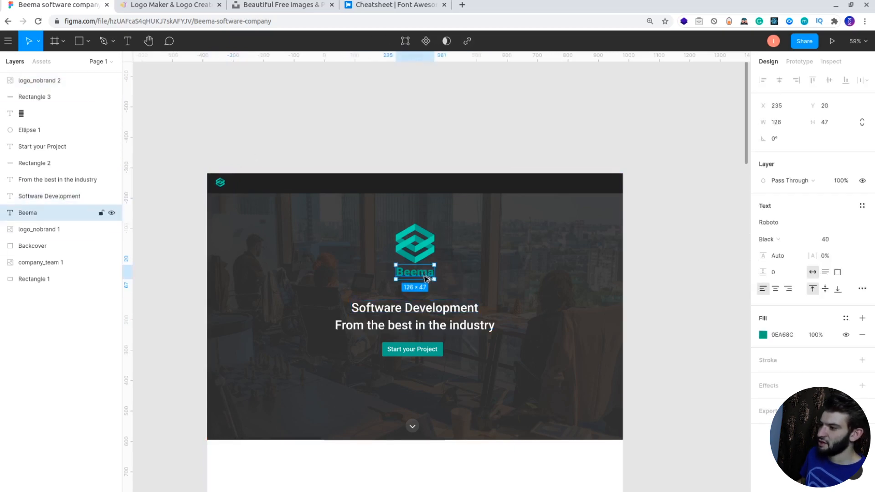
{"action": "left_click_drag", "start_coordinate": [421, 275], "coordinate": [256, 186]}
{"action": "right_click", "coordinate": [248, 182]}
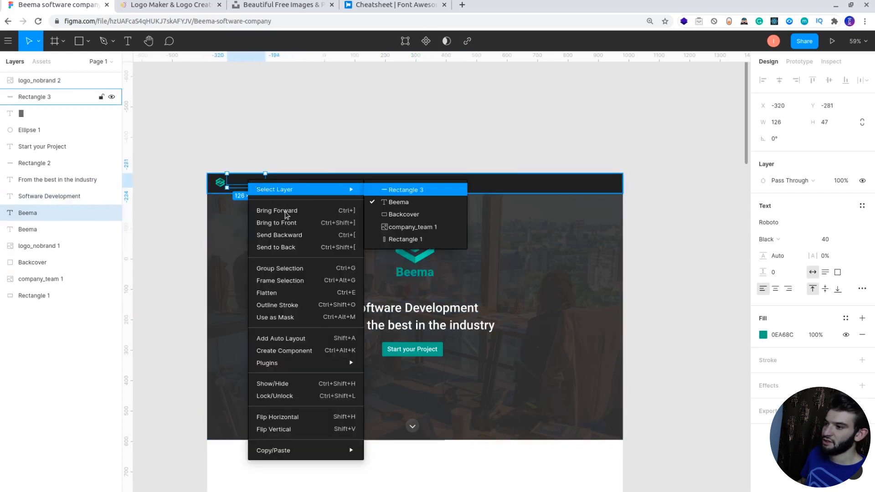
{"action": "left_click", "coordinate": [271, 223]}
{"action": "left_click_drag", "start_coordinate": [244, 181], "coordinate": [250, 185]}
{"action": "key", "text": "Up"}
{"action": "key", "text": "Up"}
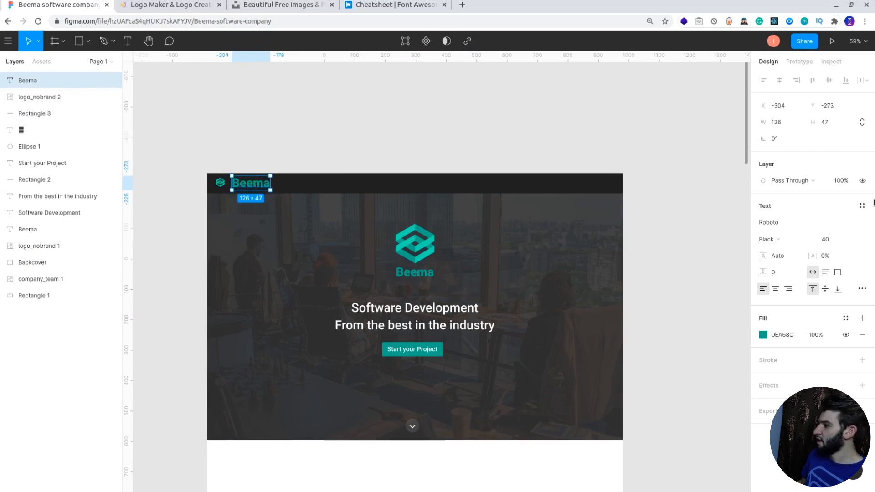
- Set the header Beema wordmark's font size to 23
{"action": "left_click", "coordinate": [834, 240]}
{"action": "type", "text": "31"}
{"action": "key", "text": "Return"}
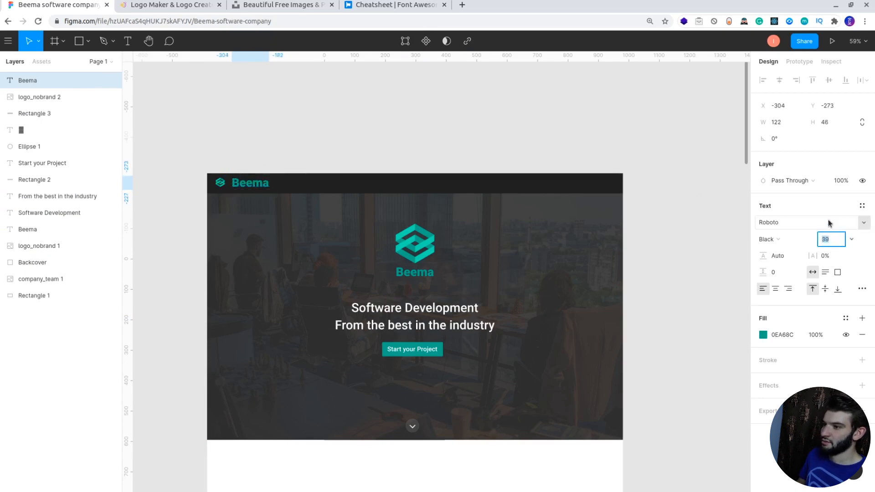
{"action": "key", "text": "Down"}
{"action": "key", "text": "Down"}
{"action": "key", "text": "Down"}
{"action": "key", "text": "Down"}
{"action": "key", "text": "Down"}
{"action": "key", "text": "Down"}
{"action": "key", "text": "Down"}
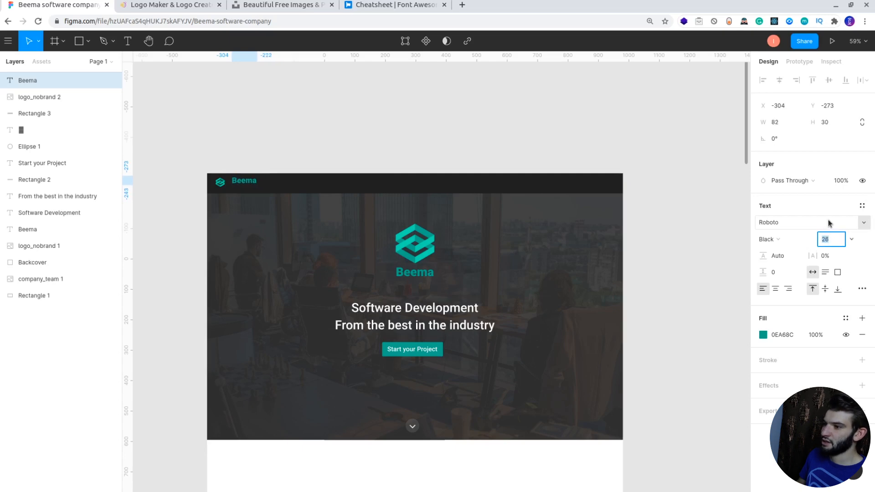
{"action": "key", "text": "Down"}
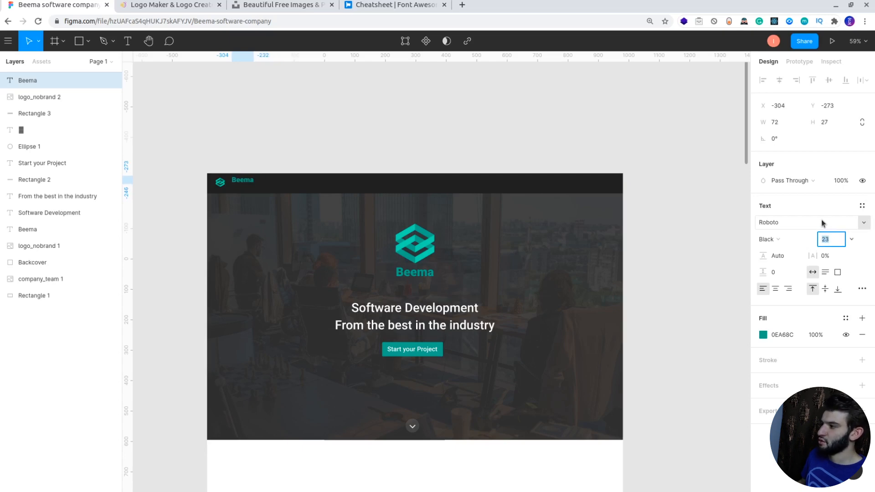
- Change the header Beema wordmark to Medium weight with a white FFFFFF fill
{"action": "left_click", "coordinate": [779, 240]}
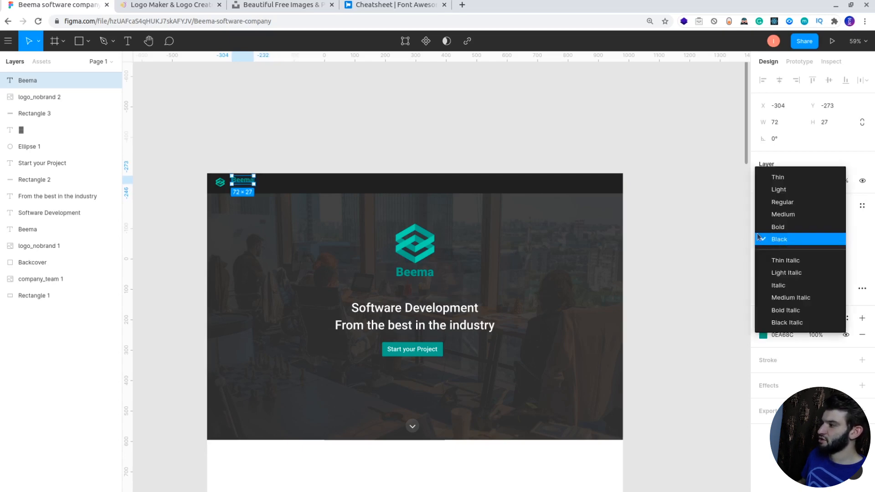
{"action": "left_click", "coordinate": [794, 214]}
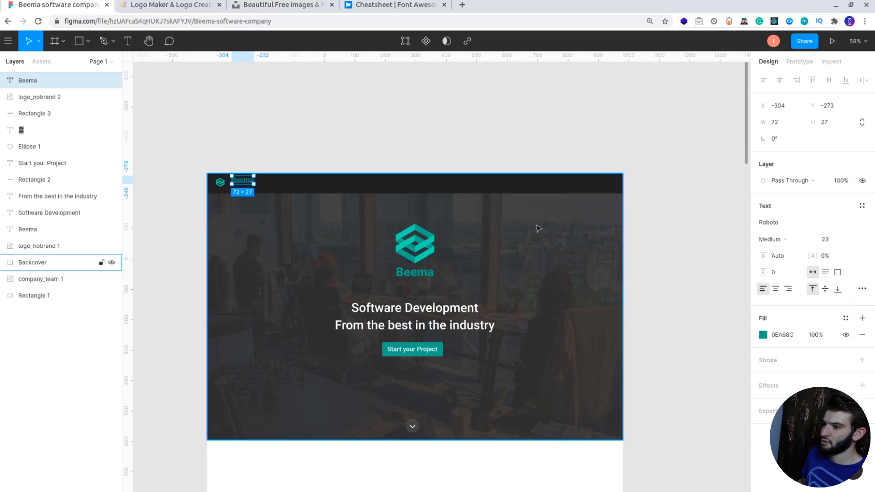
{"action": "left_click", "coordinate": [763, 335]}
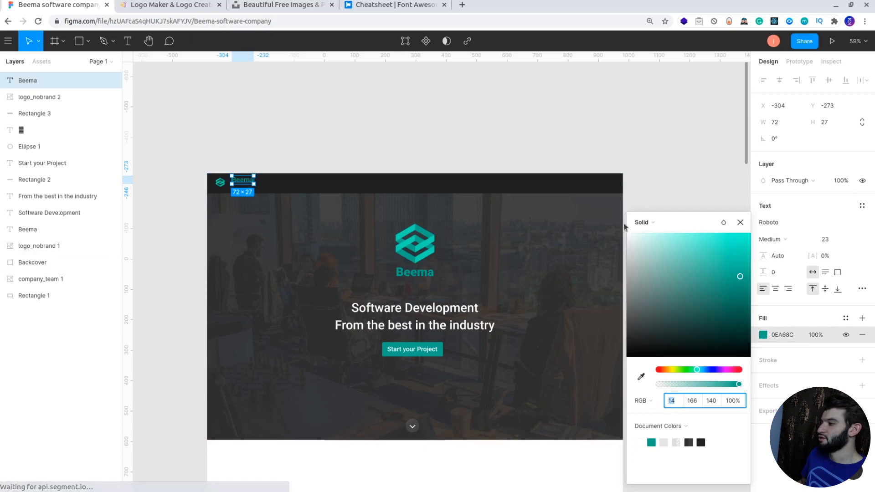
{"action": "left_click", "coordinate": [628, 233]}
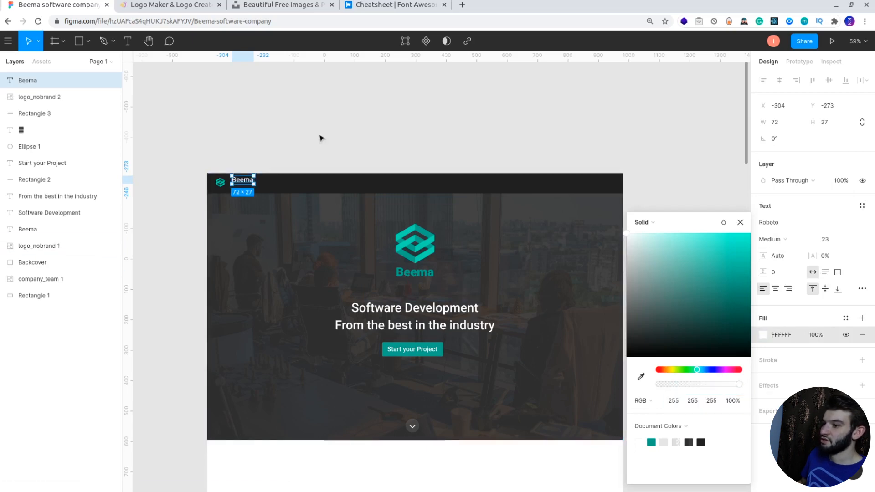
{"action": "left_click", "coordinate": [302, 136]}
- Move the header Beema wordmark close beside the logo, at X -315, Y -264
{"action": "left_click", "coordinate": [244, 183]}
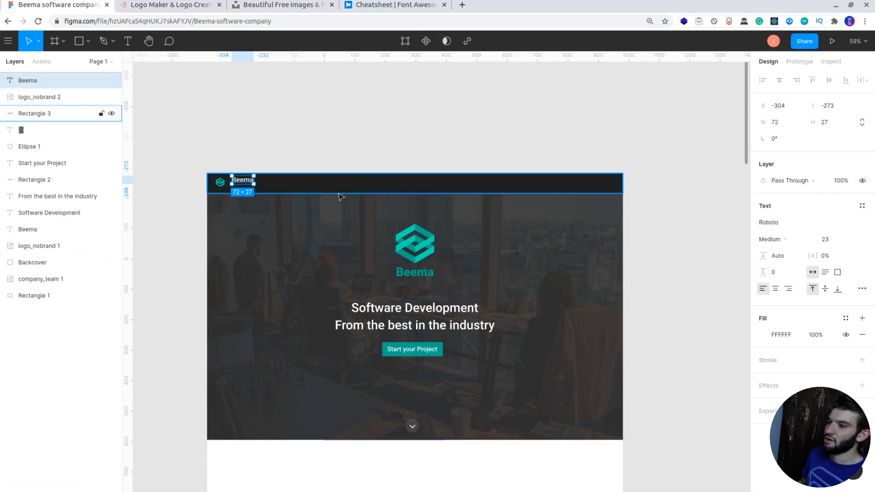
{"action": "key", "text": "Down"}
{"action": "key", "text": "Down"}
{"action": "key", "text": "Down"}
{"action": "key", "text": "Down"}
{"action": "key", "text": "Down"}
{"action": "key", "text": "Down"}
{"action": "key", "text": "Down"}
{"action": "key", "text": "Down"}
{"action": "key", "text": "shift+Left"}
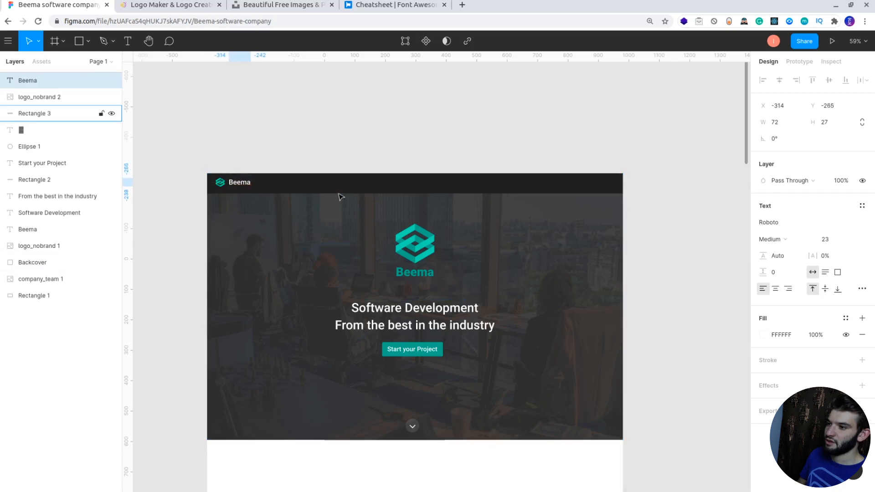
{"action": "key", "text": "Down"}
{"action": "key", "text": "Left"}
{"action": "key", "text": "Left"}
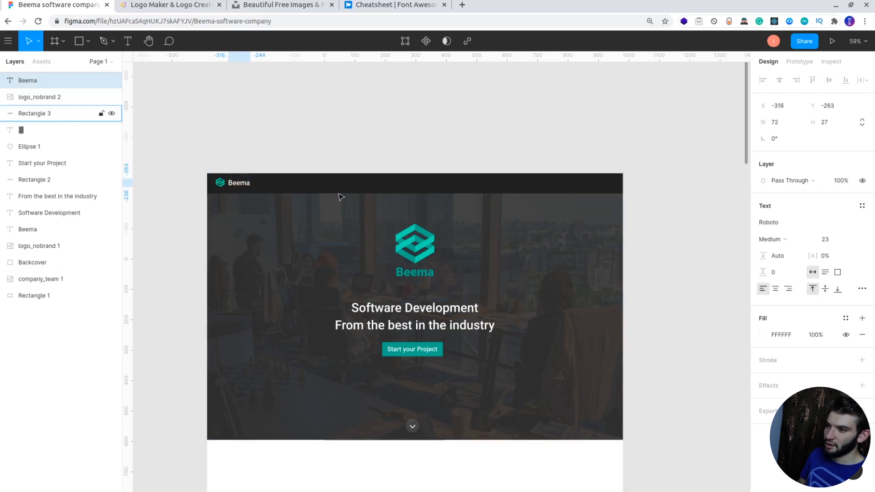
{"action": "key", "text": "Down"}
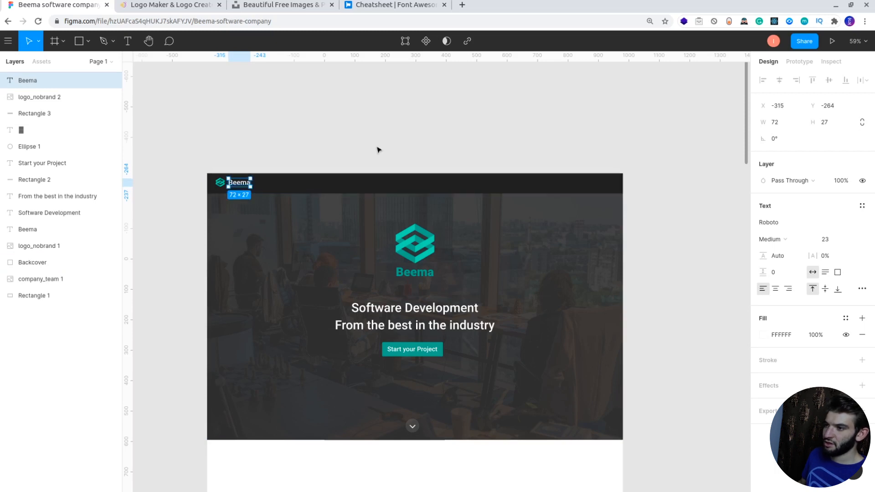
{"action": "left_click", "coordinate": [166, 162]}
- Move the header logo and its Beema wordmark down together by 2 px, placing the logo at Y -282
{"action": "left_click", "coordinate": [224, 182]}
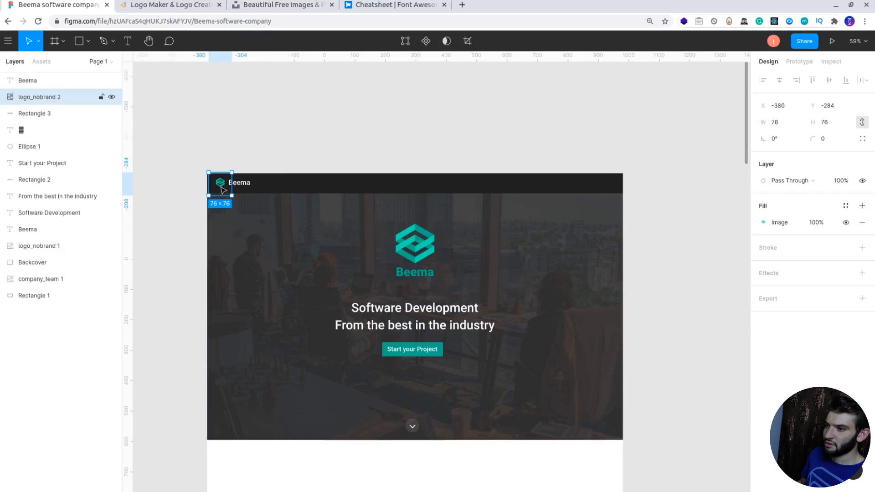
{"action": "scroll", "coordinate": [223, 190], "scroll_direction": "up", "scroll_amount": 5}
{"action": "left_click", "coordinate": [261, 139]}
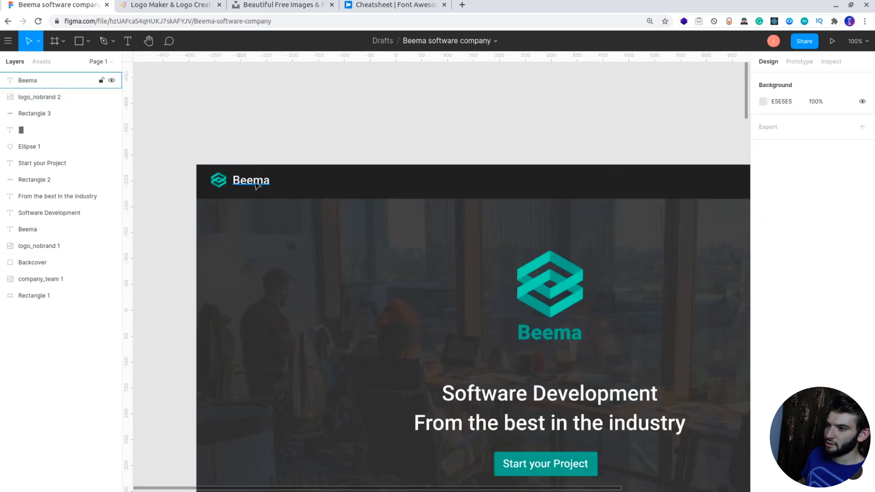
{"action": "left_click", "coordinate": [236, 186]}
{"action": "left_click", "coordinate": [219, 182], "text": "shift"}
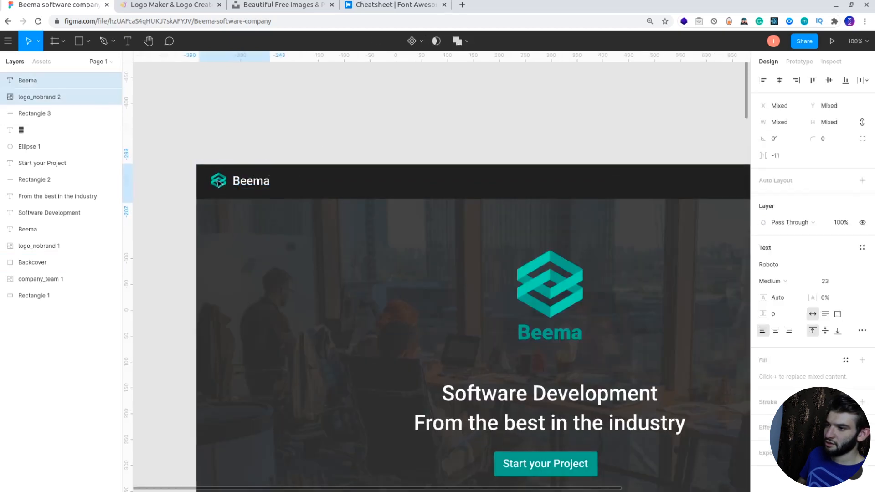
{"action": "left_click", "coordinate": [277, 141]}
{"action": "scroll", "coordinate": [278, 141], "scroll_direction": "down", "scroll_amount": 2}
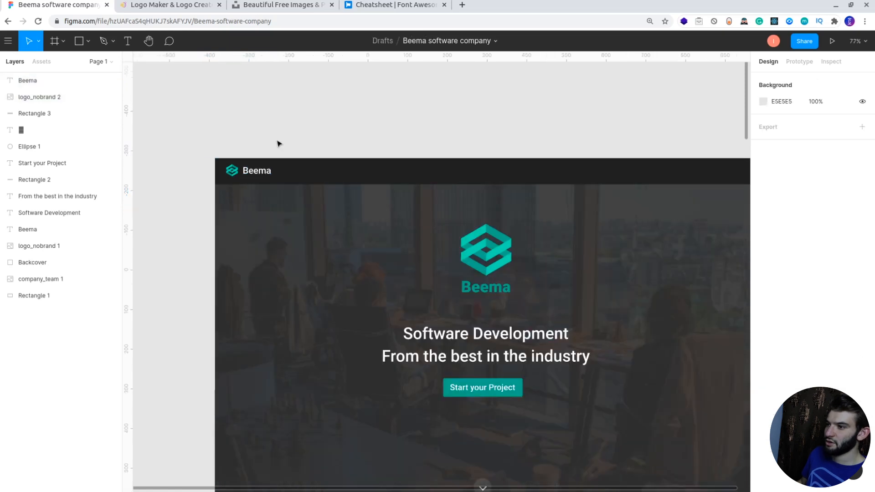
{"action": "scroll", "coordinate": [278, 144], "scroll_direction": "down", "scroll_amount": 2}
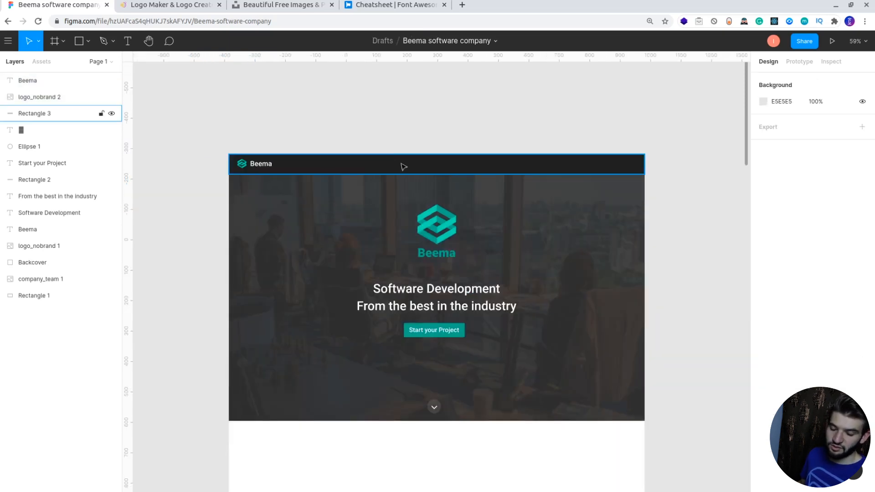
{"action": "left_click", "coordinate": [256, 165]}
{"action": "left_click", "coordinate": [245, 167], "text": "shift"}
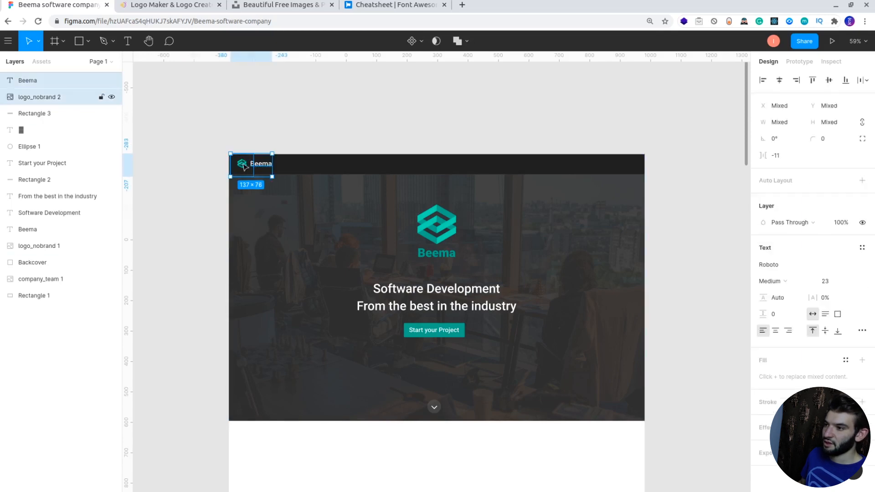
{"action": "key", "text": "Down"}
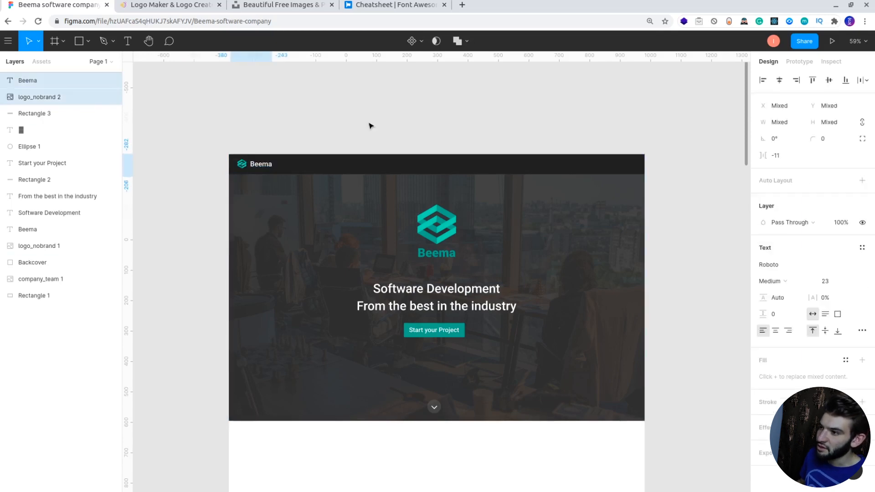
{"action": "left_click", "coordinate": [534, 143]}
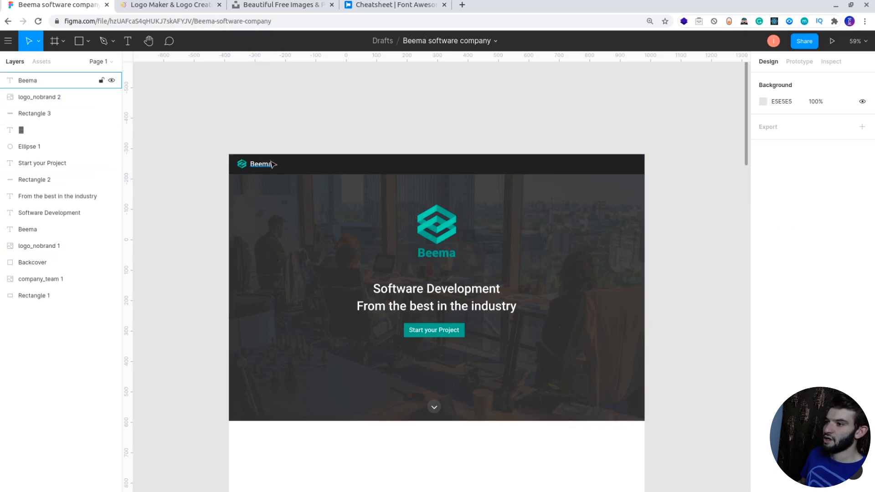
{"action": "left_click", "coordinate": [454, 333]}
{"action": "left_click", "coordinate": [488, 338]}
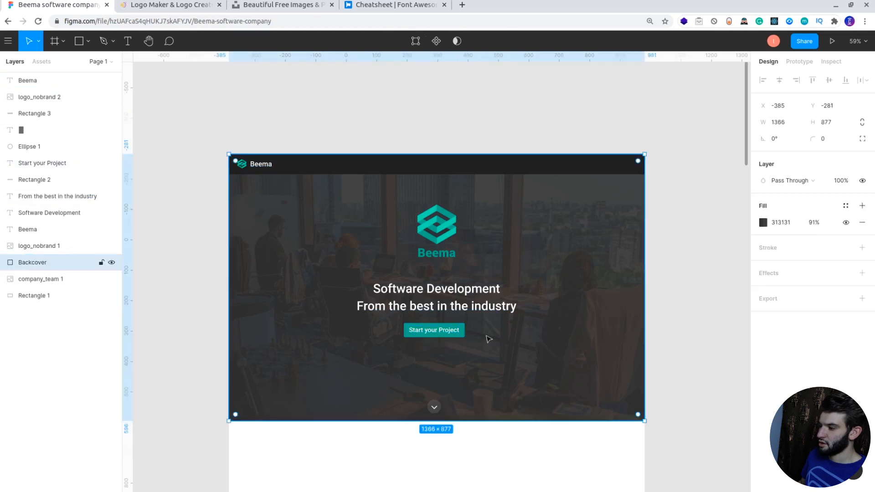
{"action": "left_click", "coordinate": [689, 298]}
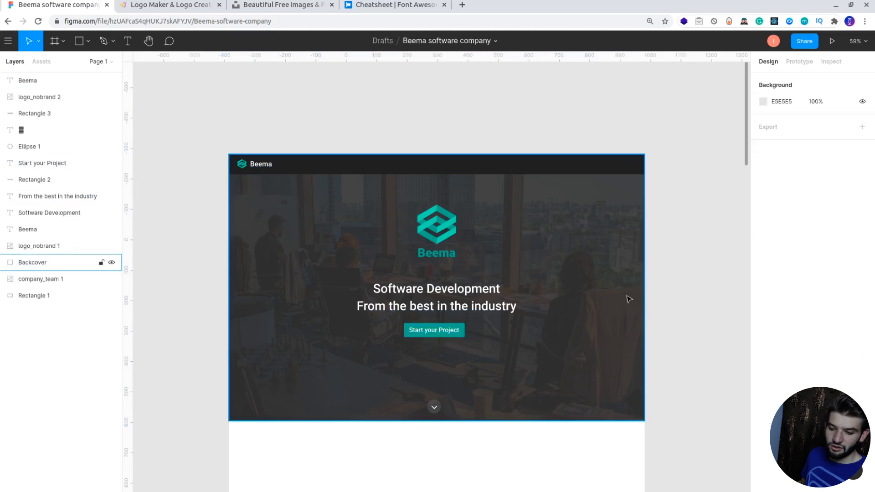
- Copy the hero's Start your Project button with its label into the header bar at X 581, Y -271, and bring it to the front
{"action": "left_click", "coordinate": [459, 335]}
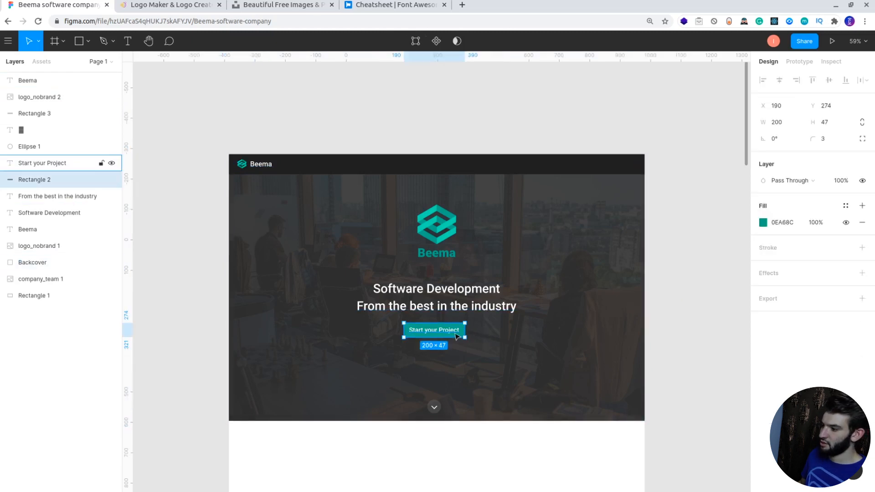
{"action": "left_click", "coordinate": [456, 337], "text": "shift"}
{"action": "left_click_drag", "start_coordinate": [456, 337], "coordinate": [578, 145]}
{"action": "right_click", "coordinate": [563, 172]}
{"action": "mouse_move", "coordinate": [565, 172]}
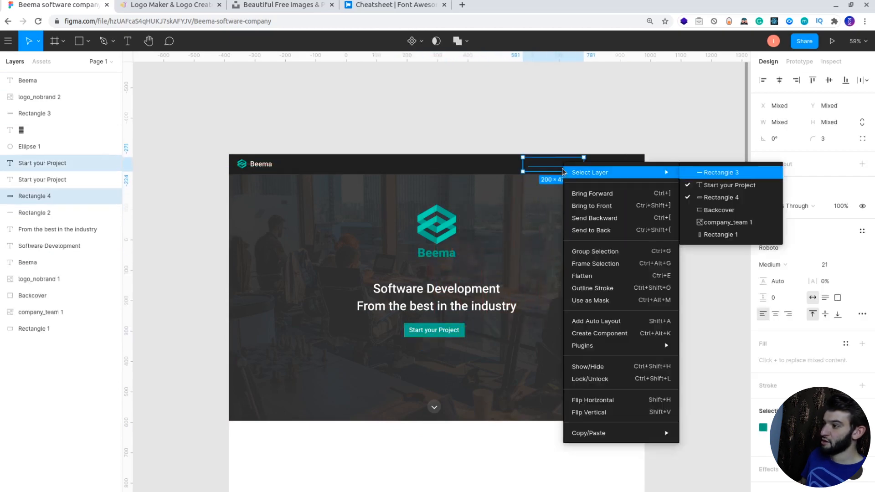
{"action": "left_click", "coordinate": [587, 207]}
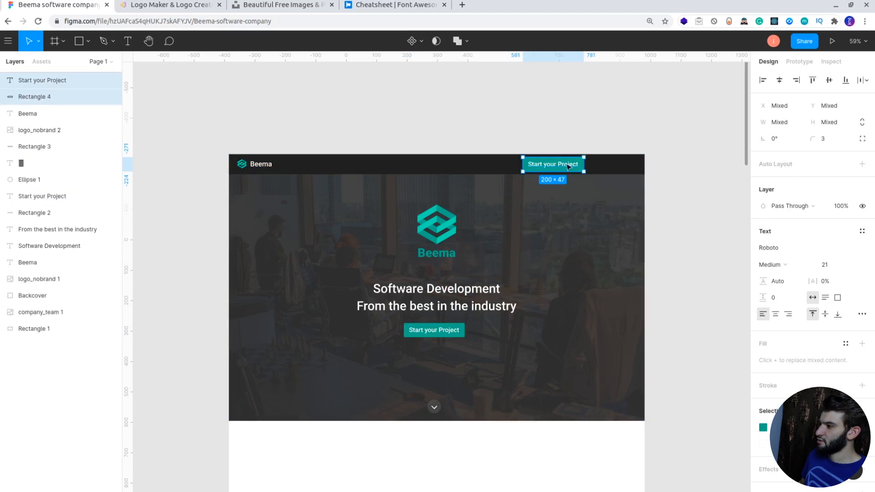
- Shrink the header button's rectangle to 162 × 38 and set its label's font size to 16
{"action": "left_click_drag", "start_coordinate": [583, 157], "coordinate": [556, 161]}
{"action": "left_click", "coordinate": [542, 172]}
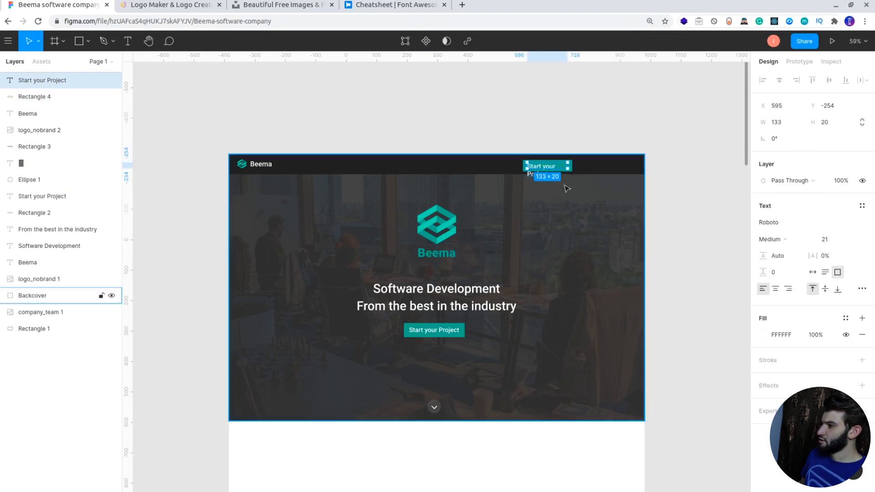
{"action": "double_click", "coordinate": [540, 165]}
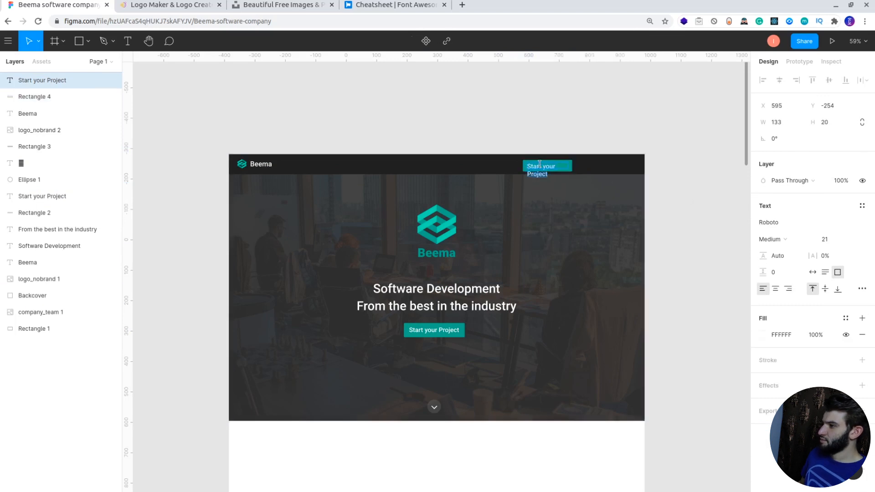
{"action": "left_click", "coordinate": [834, 239]}
{"action": "type", "text": "18"}
{"action": "key", "text": "Return"}
{"action": "type", "text": "16"}
{"action": "key", "text": "Return"}
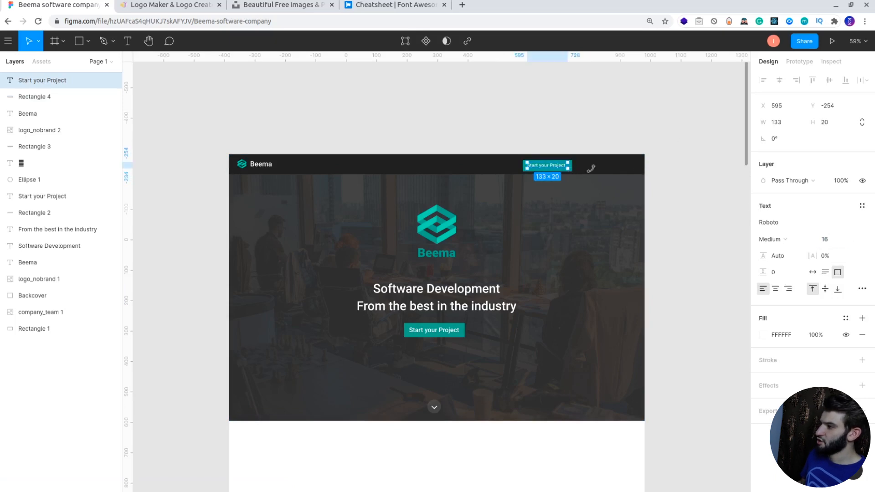
- Narrow the header button's rectangle to a width of 157
{"action": "left_click", "coordinate": [587, 168]}
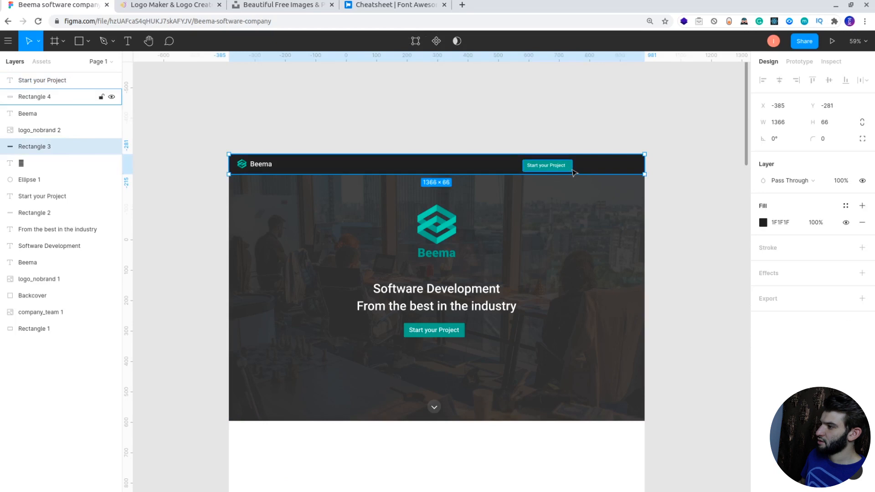
{"action": "left_click", "coordinate": [571, 167]}
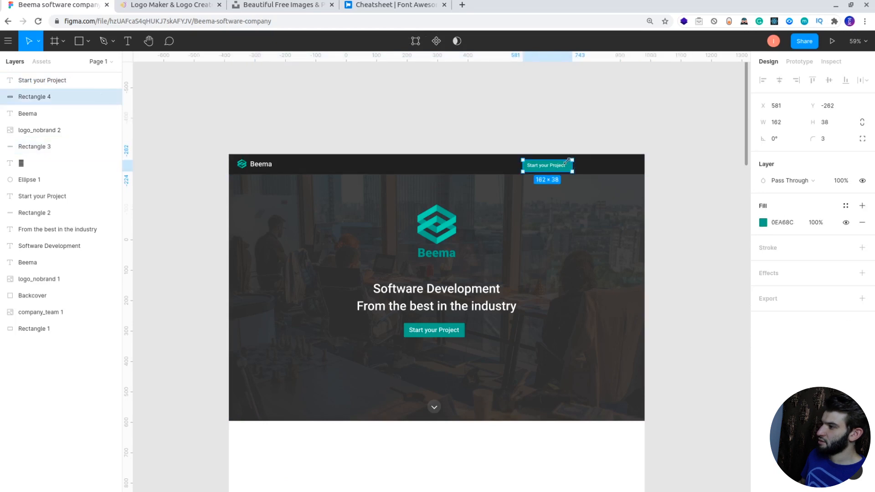
{"action": "left_click_drag", "start_coordinate": [569, 161], "coordinate": [572, 159]}
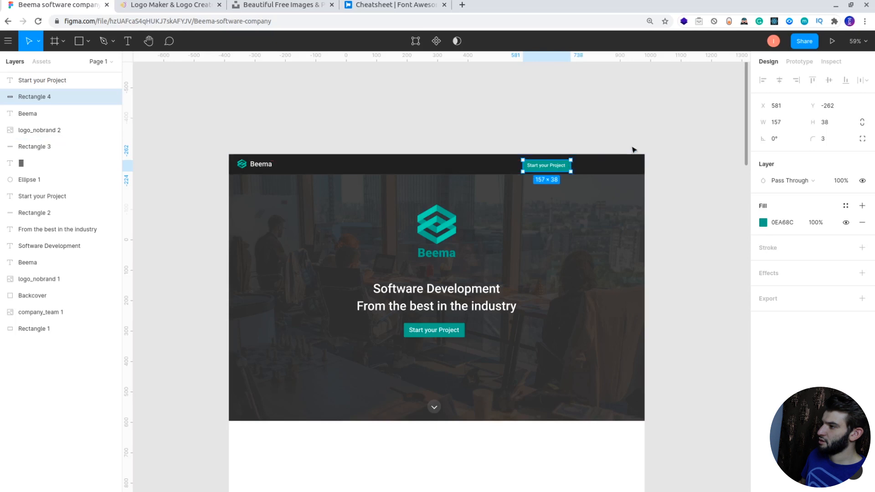
{"action": "left_click", "coordinate": [623, 123]}
- Move the header button and its label together toward the header's right end, placing the rectangle at X 771, Y -267
{"action": "left_click", "coordinate": [558, 169]}
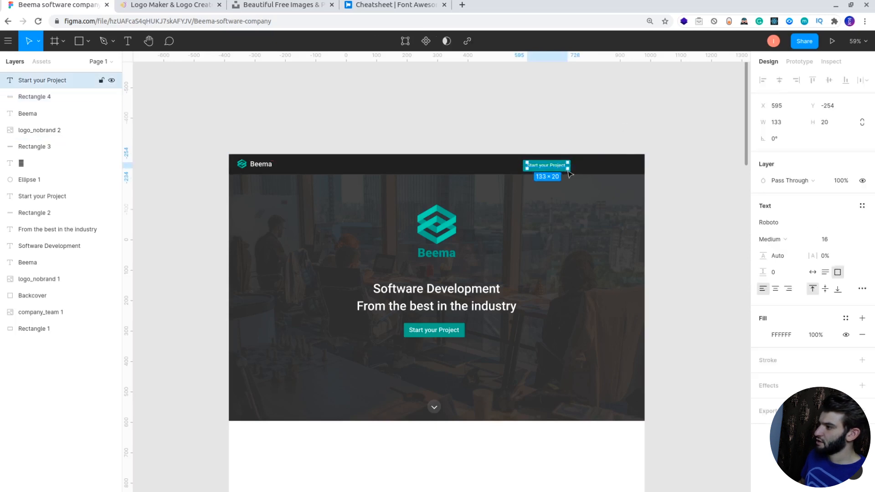
{"action": "left_click", "coordinate": [560, 175]}
{"action": "scroll", "coordinate": [560, 174], "scroll_direction": "up", "scroll_amount": 5}
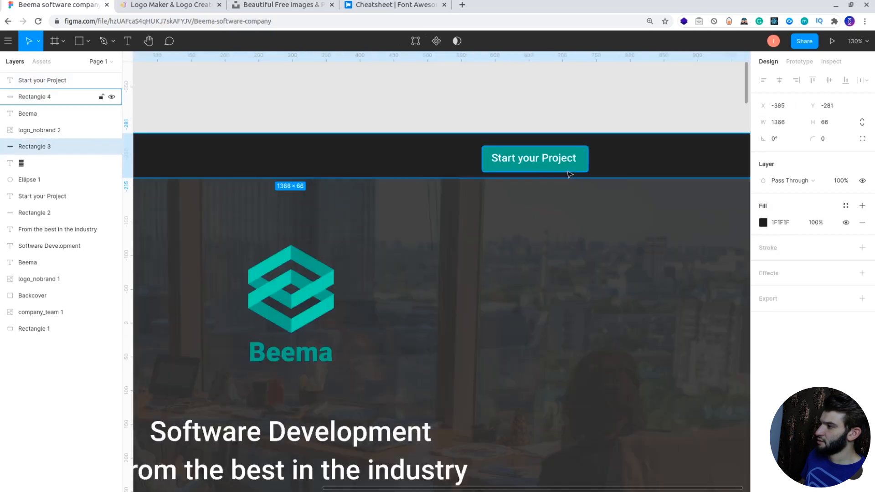
{"action": "left_click", "coordinate": [564, 162]}
{"action": "left_click", "coordinate": [564, 162], "text": "shift"}
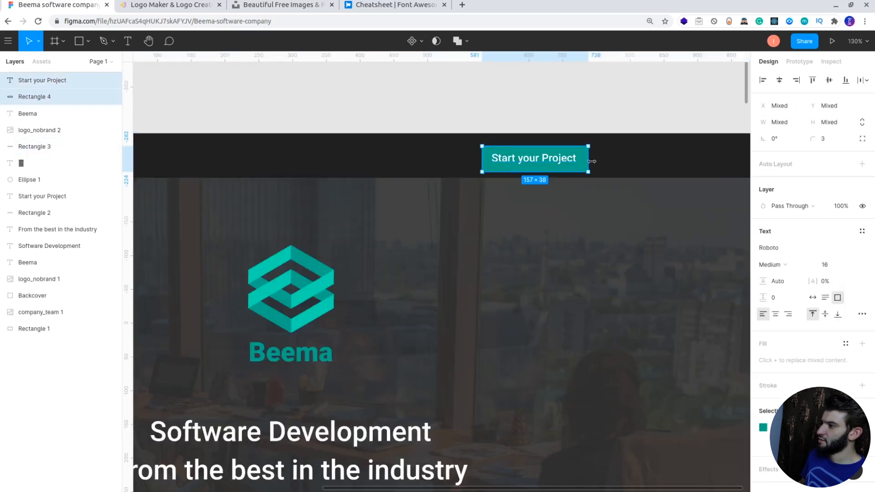
{"action": "left_click_drag", "start_coordinate": [553, 167], "coordinate": [587, 167]}
{"action": "key", "text": "shift+Right"}
{"action": "key", "text": "shift+Right"}
{"action": "key", "text": "shift+Right"}
{"action": "key", "text": "shift+Right"}
{"action": "key", "text": "shift+Right"}
{"action": "key", "text": "shift+Right"}
{"action": "key", "text": "shift+Right"}
{"action": "key", "text": "shift+Right"}
{"action": "key", "text": "shift+Right"}
{"action": "key", "text": "shift+Right"}
{"action": "key", "text": "shift+Right"}
{"action": "key", "text": "shift+Right"}
{"action": "key", "text": "shift+Right"}
{"action": "key", "text": "shift+Right"}
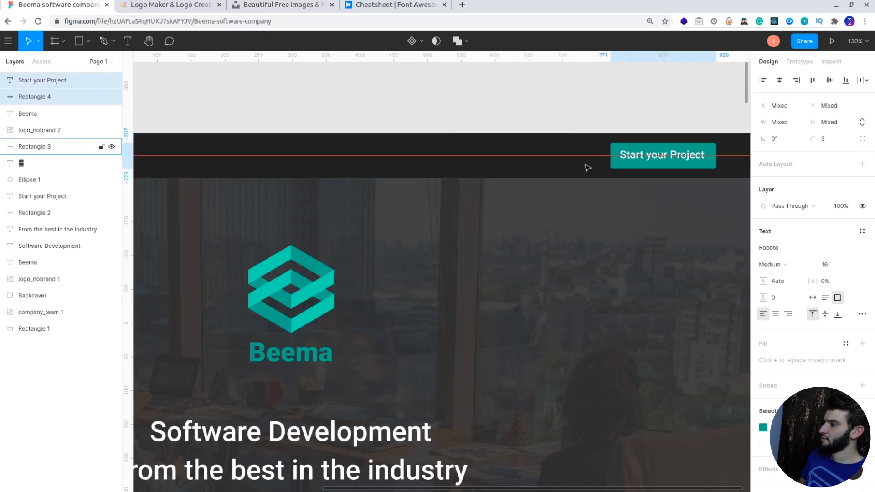
- Change the header button's label text to "Get started now"
{"action": "left_click", "coordinate": [687, 155]}
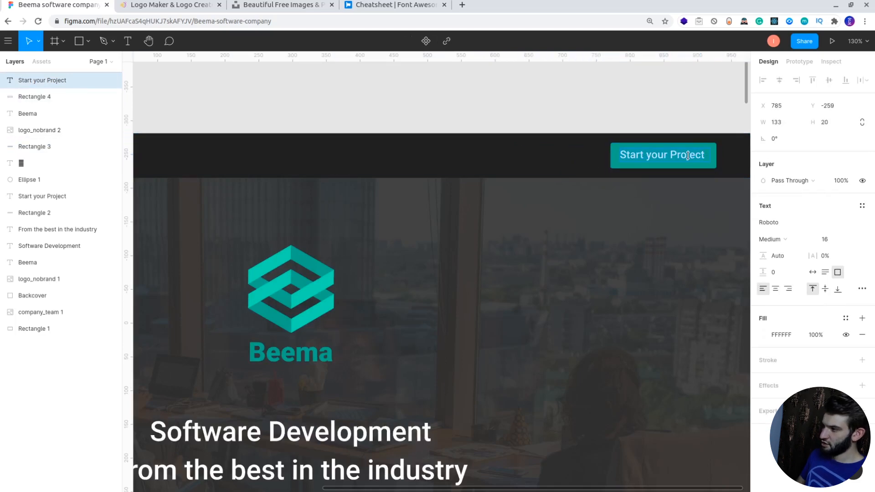
{"action": "type", "text": "Sta"}
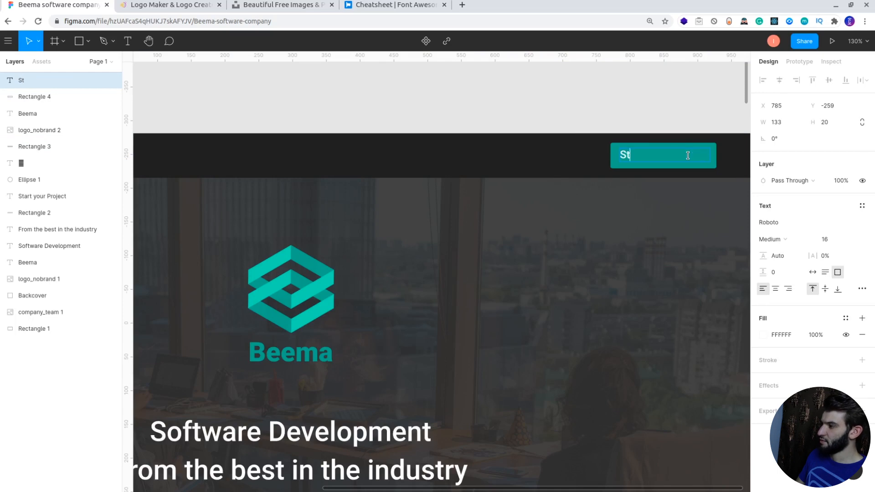
{"action": "key", "text": "BackSpace"}
{"action": "key", "text": "BackSpace"}
{"action": "key", "text": "BackSpace"}
{"action": "type", "text": "Get "}
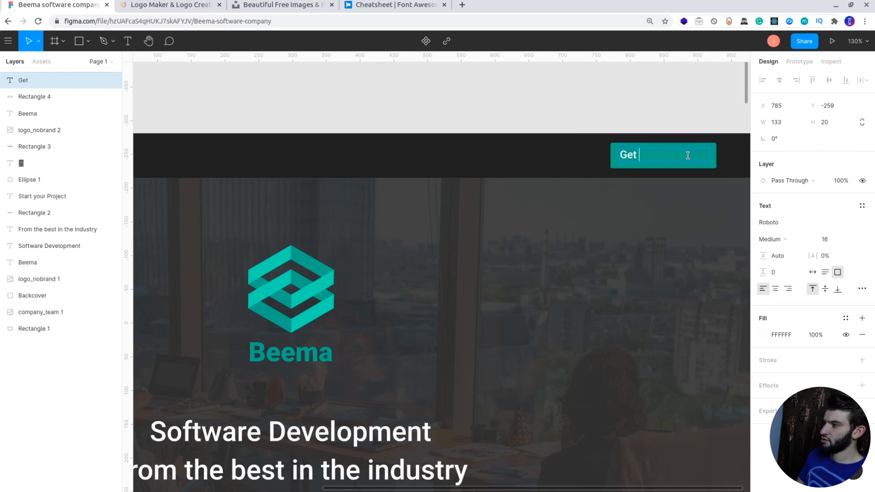
{"action": "type", "text": "started n"}
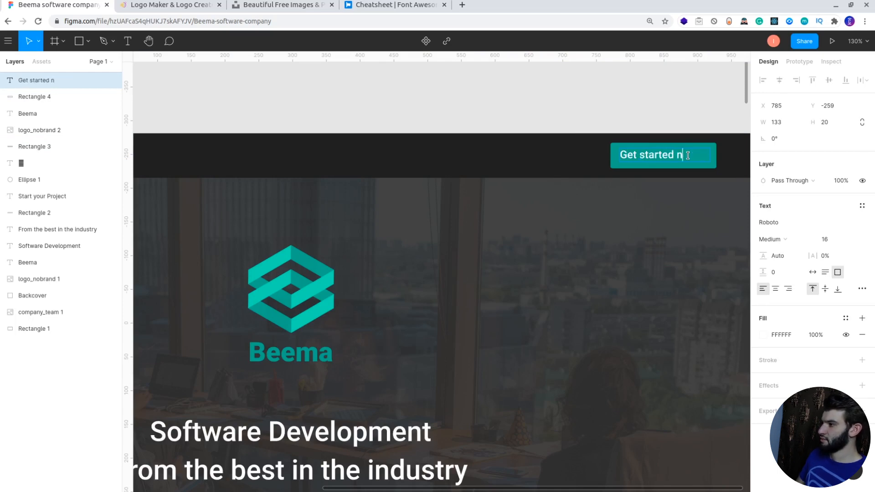
{"action": "type", "text": "ow"}
{"action": "key", "text": "Escape"}
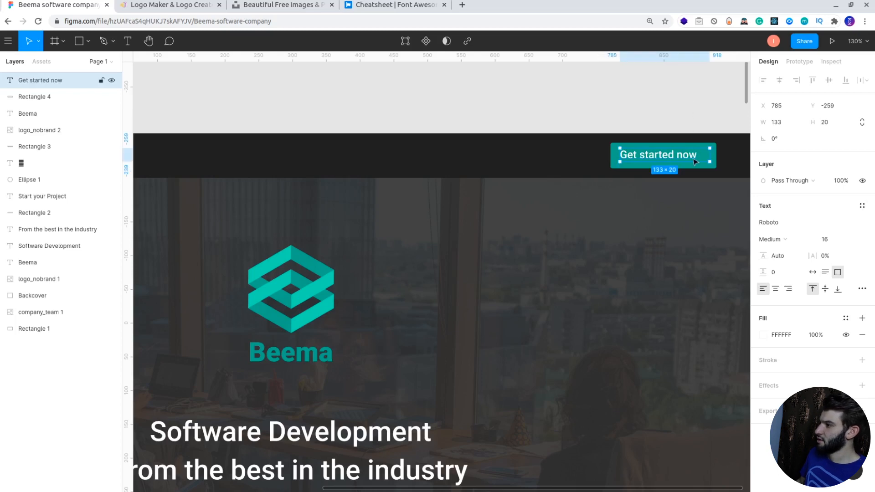
- Narrow the Get started now button's rectangle to a width of 142 and center the label in it at X 784, Y -258
{"action": "left_click_drag", "start_coordinate": [695, 160], "coordinate": [695, 161]}
{"action": "left_click", "coordinate": [725, 165]}
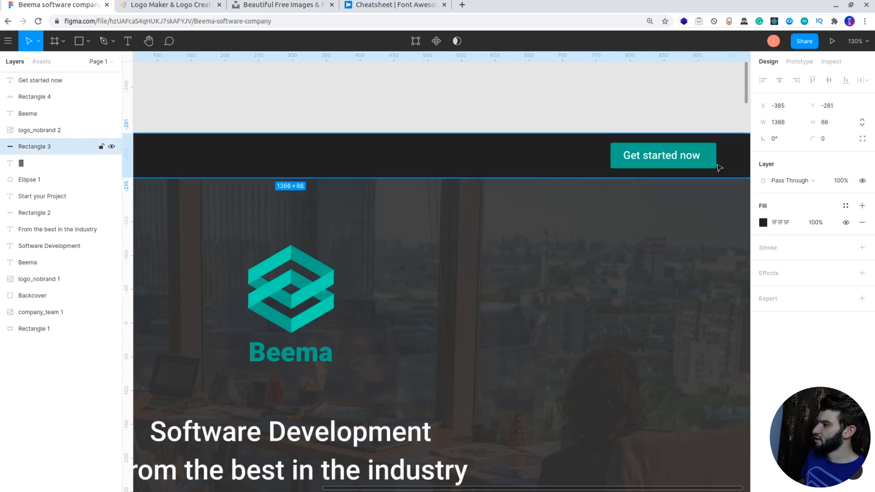
{"action": "left_click", "coordinate": [714, 165]}
{"action": "left_click_drag", "start_coordinate": [714, 160], "coordinate": [696, 158]}
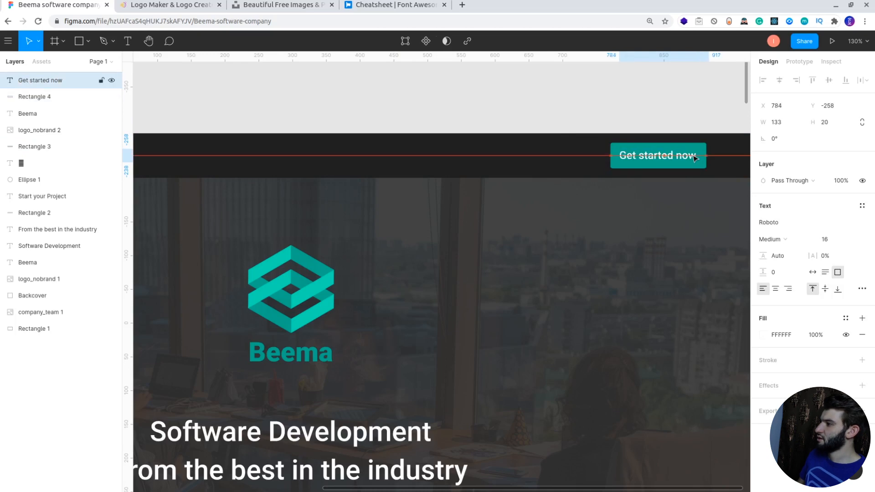
{"action": "left_click", "coordinate": [620, 104]}
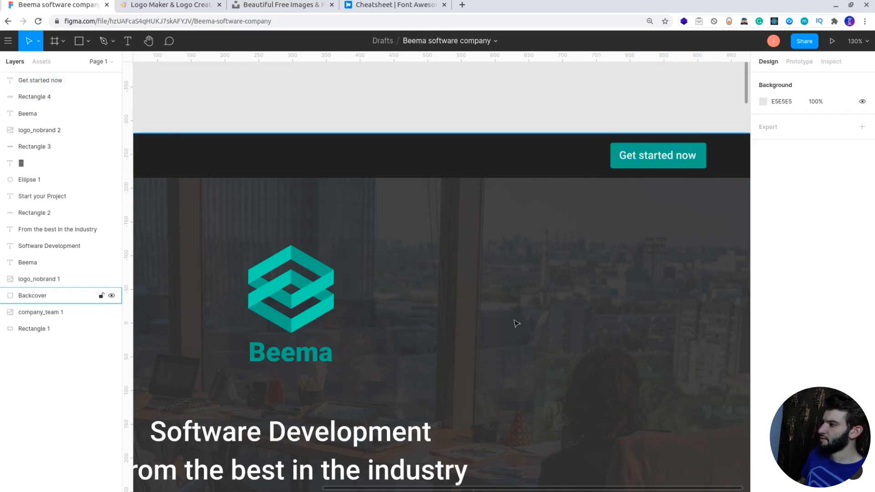
- Move the Get started now button and its label together 60 px left, placing the label at X 724
{"action": "key", "text": "shift+0"}
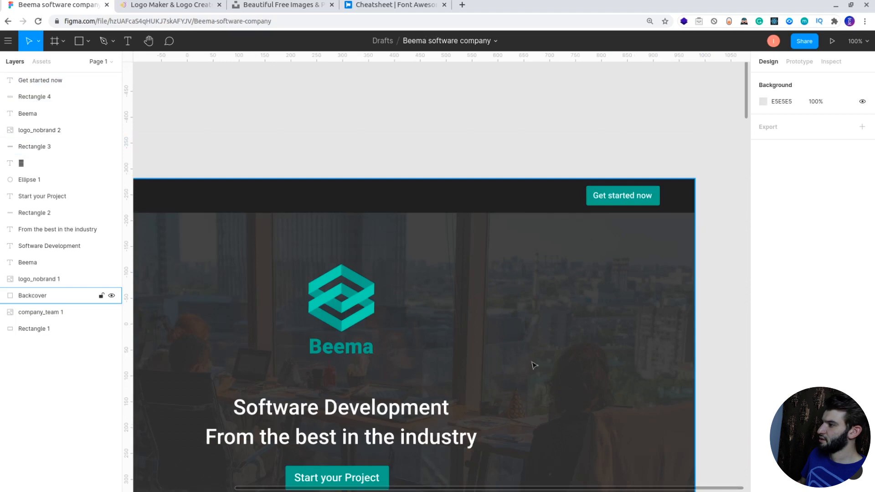
{"action": "left_click", "coordinate": [641, 201]}
{"action": "left_click", "coordinate": [674, 162]}
{"action": "left_click", "coordinate": [652, 189]}
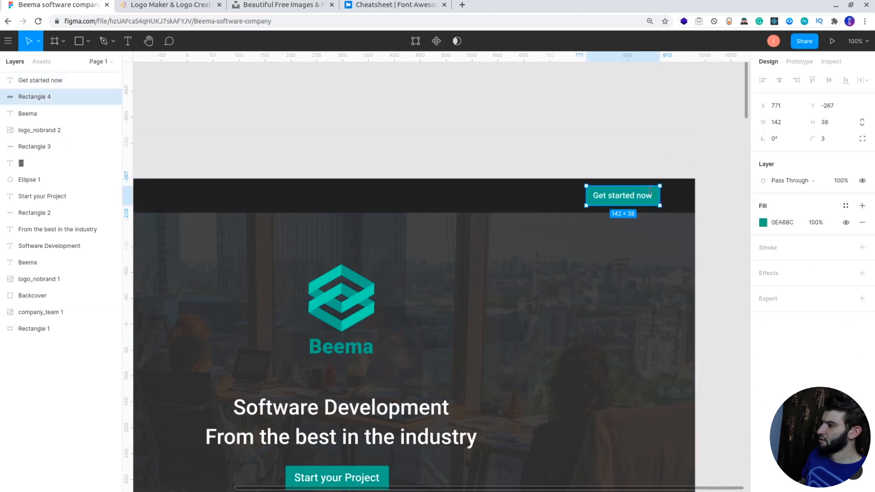
{"action": "left_click", "coordinate": [649, 196], "text": "shift"}
{"action": "key", "text": "shift+Left"}
{"action": "key", "text": "shift+Left"}
{"action": "key", "text": "shift+Left"}
{"action": "key", "text": "shift+Left"}
{"action": "key", "text": "shift+Left"}
{"action": "key", "text": "shift+Left"}
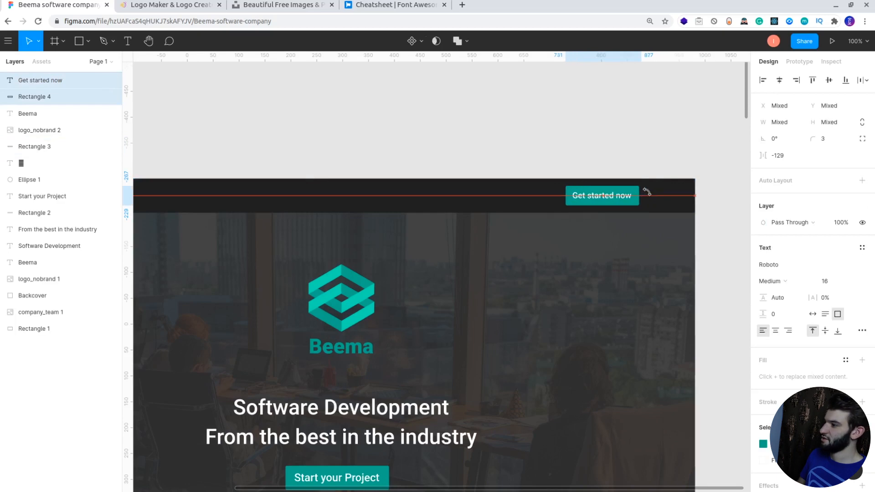
{"action": "left_click", "coordinate": [651, 127]}
{"action": "left_click", "coordinate": [603, 202]}
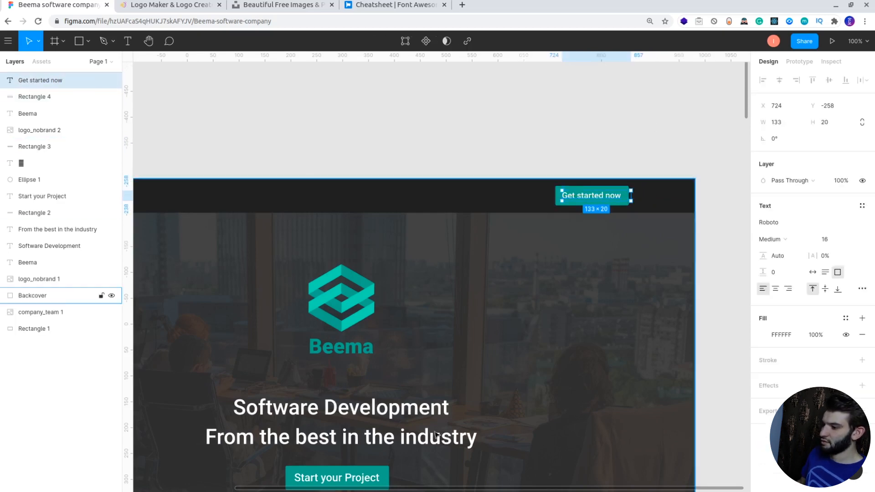
- Copy the header Beema wordmark to the right of the Get started now button at X 888, Y -261, and change its text to "Login"
{"action": "scroll", "coordinate": [279, 471], "scroll_direction": "left", "scroll_amount": 5}
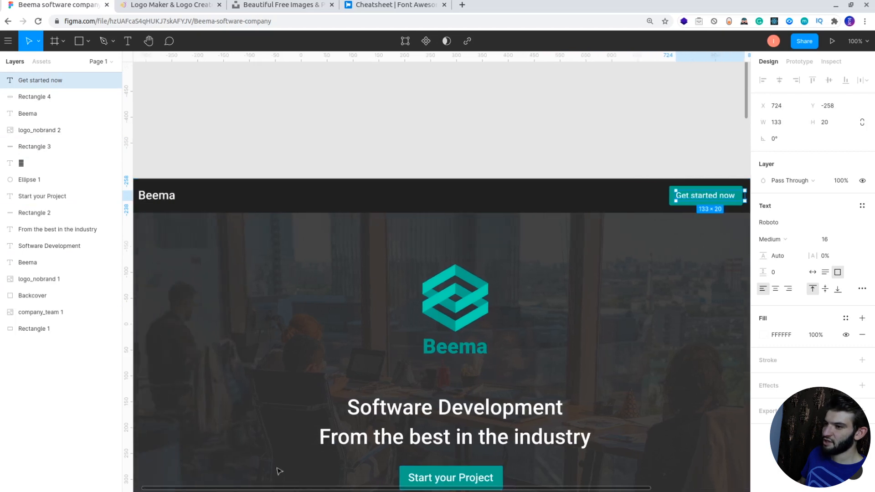
{"action": "left_click_drag", "start_coordinate": [252, 197], "coordinate": [638, 200]}
{"action": "double_click", "coordinate": [636, 198]}
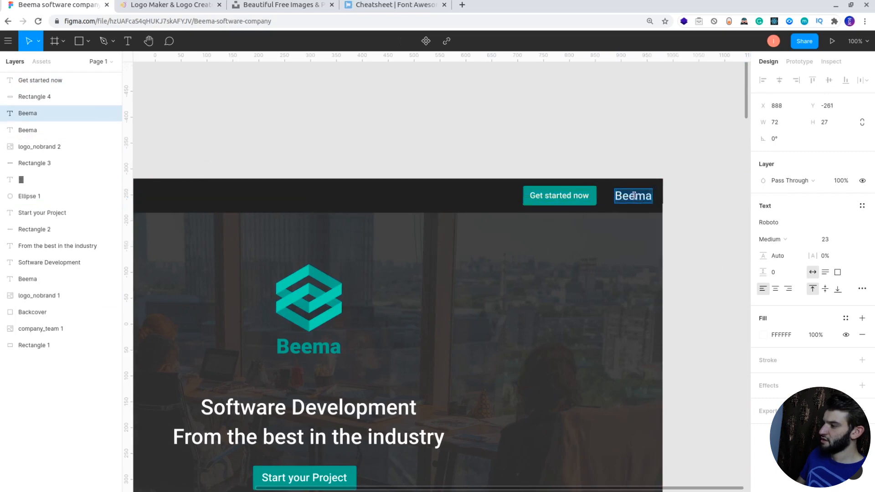
{"action": "type", "text": "Logo"}
{"action": "key", "text": "BackSpace"}
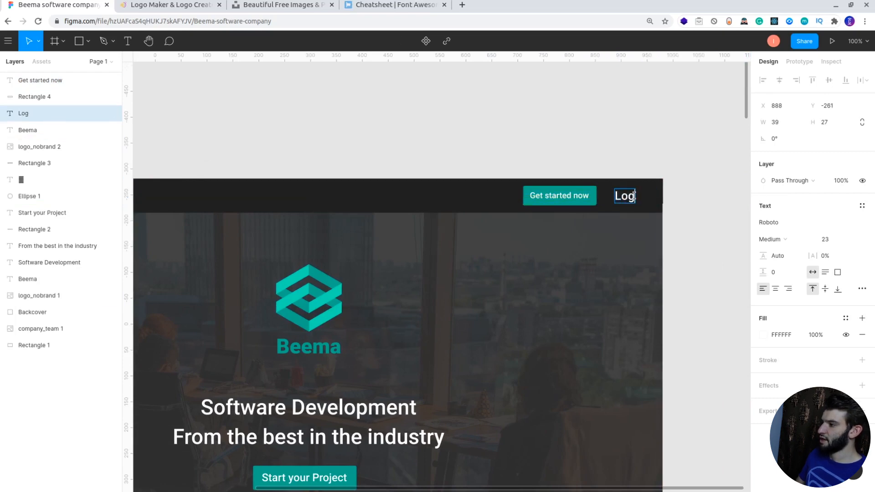
{"action": "type", "text": "n"}
{"action": "left_click", "coordinate": [635, 196]}
{"action": "type", "text": "i"}
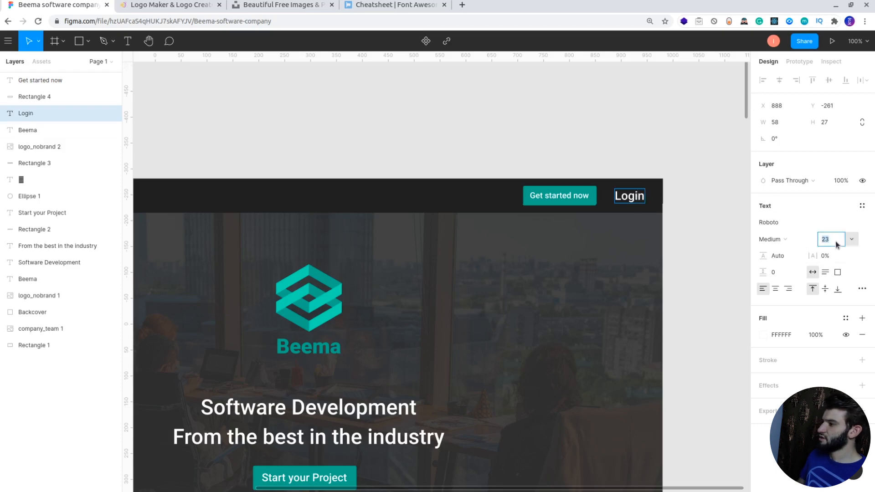
- Set the Login text's font size to 20 and its weight to Regular
{"action": "double_click", "coordinate": [623, 197]}
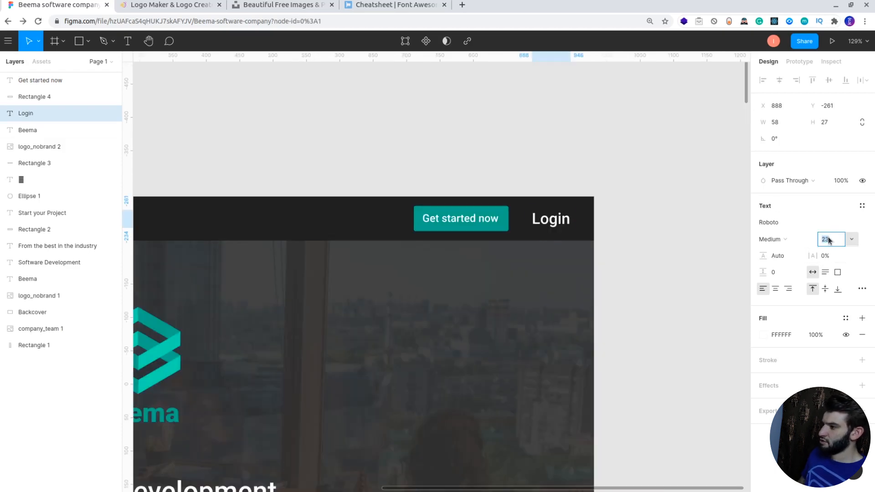
{"action": "key", "text": "Down"}
{"action": "key", "text": "Down"}
{"action": "key", "text": "Down"}
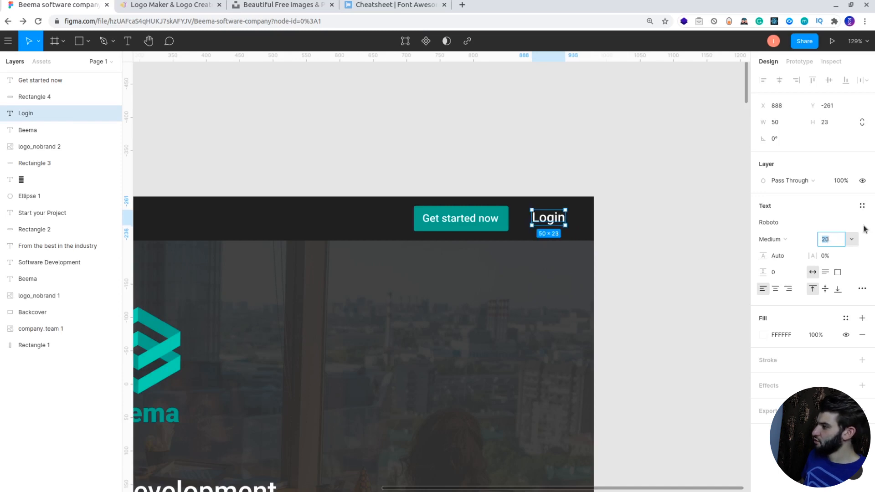
{"action": "left_click", "coordinate": [772, 239]}
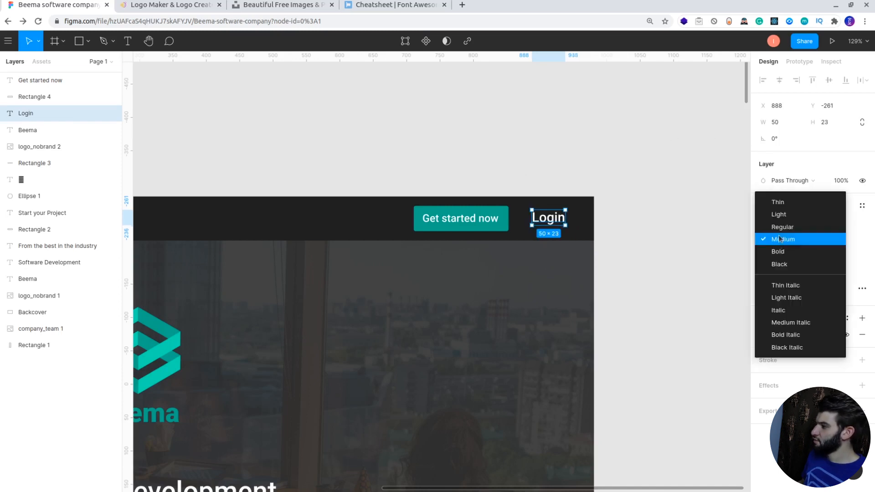
{"action": "left_click", "coordinate": [776, 229]}
{"action": "left_click", "coordinate": [678, 225]}
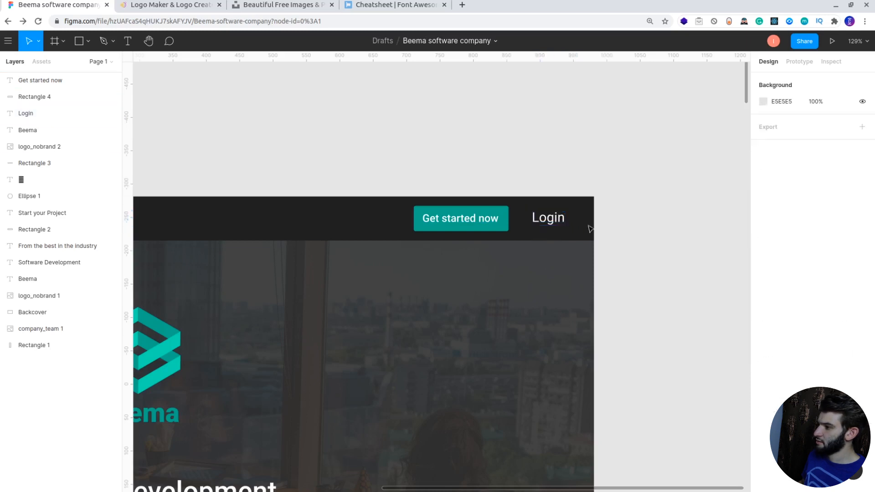
- Move the Login text to X 890 and shift it down slightly to line up with the Get started now label
{"action": "left_click", "coordinate": [550, 222]}
{"action": "left_click_drag", "start_coordinate": [550, 224], "coordinate": [552, 227]}
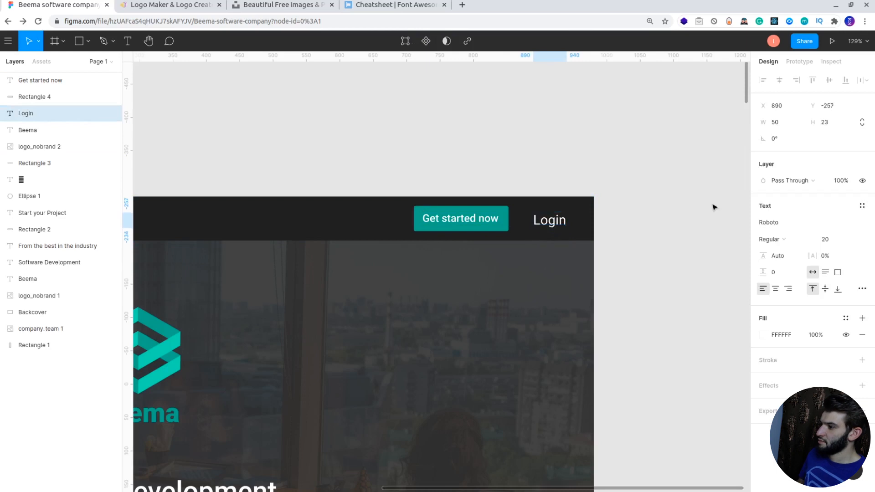
{"action": "key", "text": "Up"}
{"action": "key", "text": "Up"}
{"action": "left_click", "coordinate": [714, 208]}
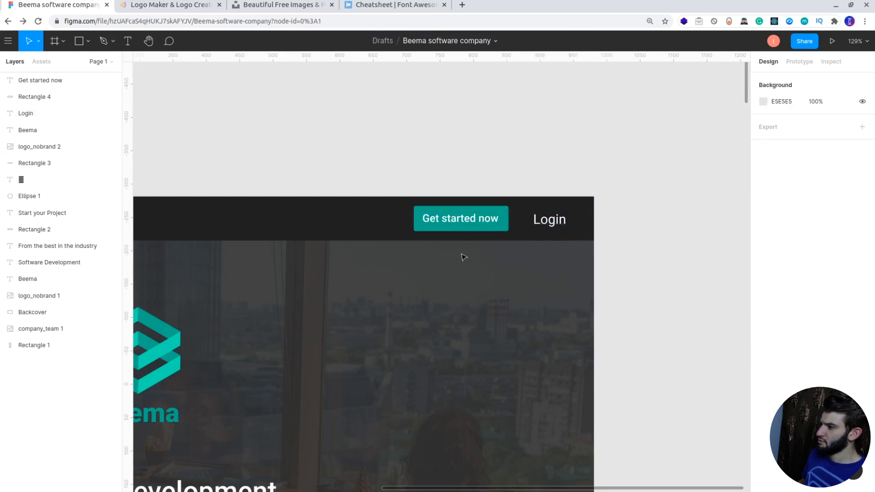
- Reduce the header Login text's font size to 18
{"action": "scroll", "coordinate": [468, 460], "scroll_direction": "down", "scroll_amount": 2}
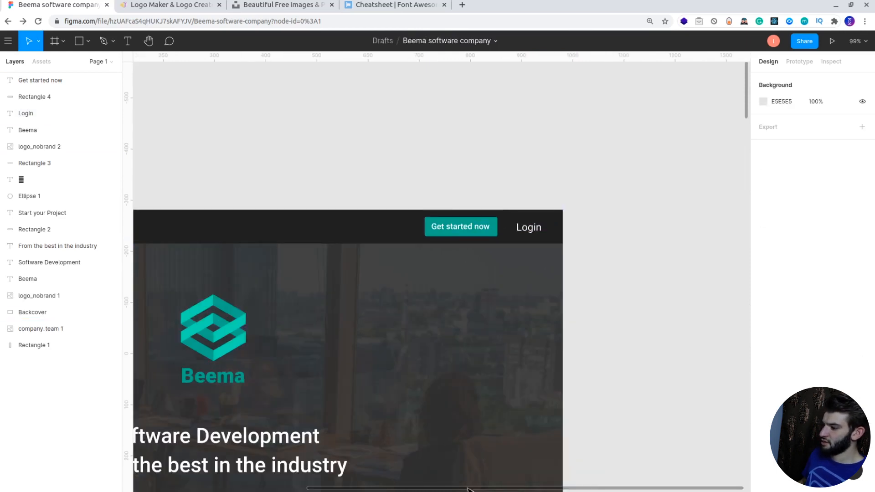
{"action": "left_click_drag", "start_coordinate": [470, 489], "coordinate": [310, 488]}
{"action": "scroll", "coordinate": [311, 443], "scroll_direction": "down", "scroll_amount": 1}
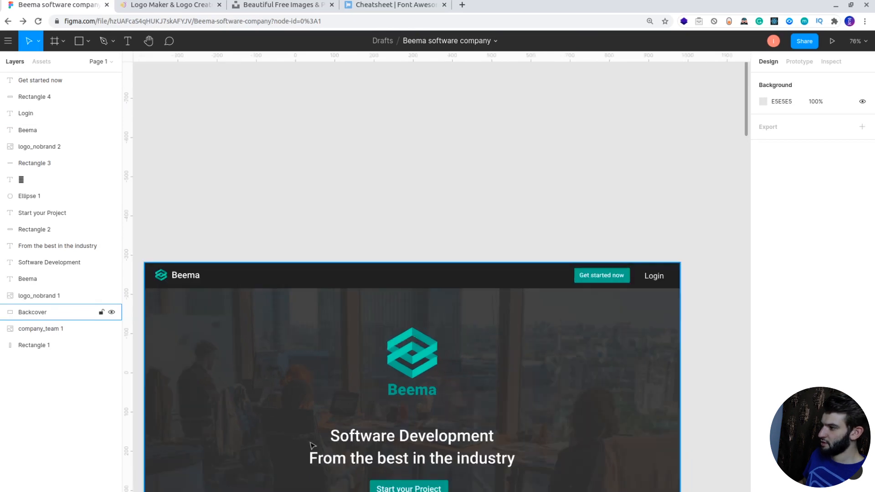
{"action": "scroll", "coordinate": [302, 326], "scroll_direction": "down", "scroll_amount": 2}
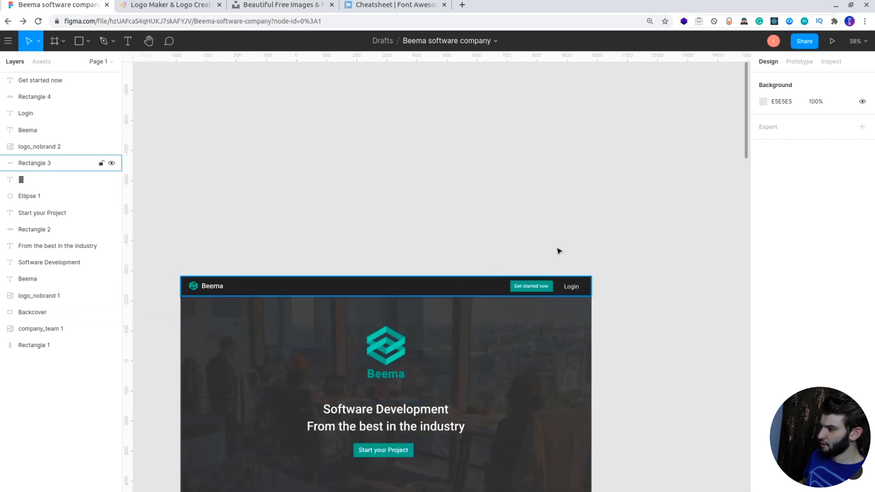
{"action": "left_click", "coordinate": [572, 287]}
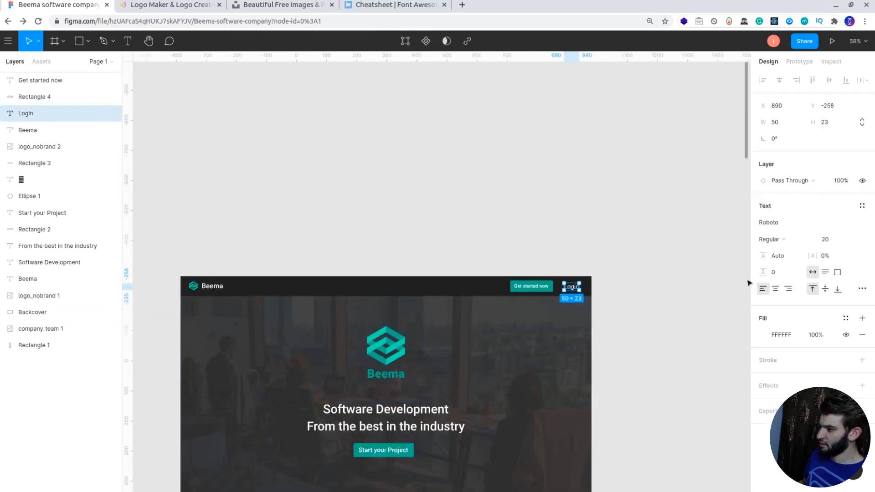
{"action": "left_click", "coordinate": [826, 241]}
{"action": "key", "text": "Down"}
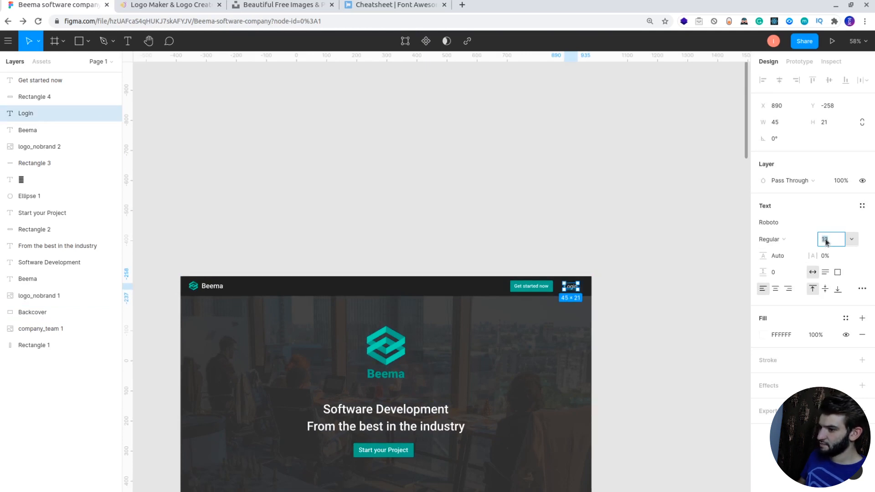
{"action": "key", "text": "Escape"}
{"action": "key", "text": "Escape"}
- Set the font size of the header's Get started now label to 14
{"action": "scroll", "coordinate": [545, 293], "scroll_direction": "up", "scroll_amount": 5}
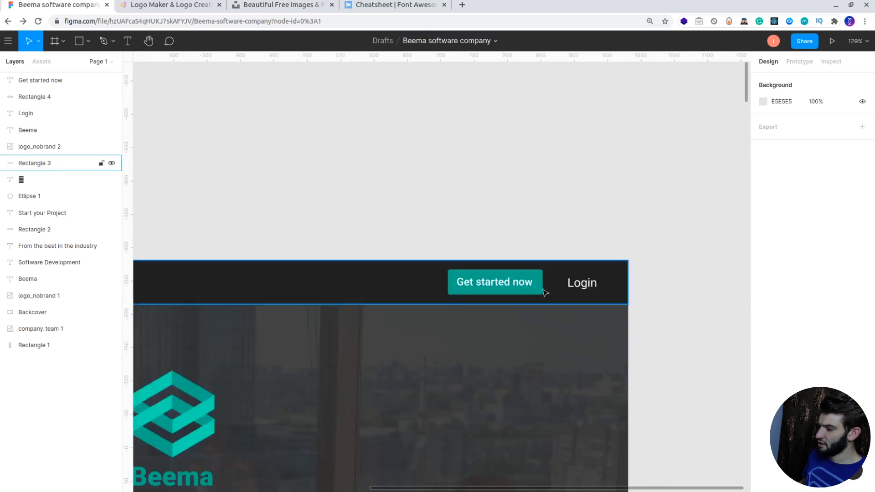
{"action": "left_click", "coordinate": [533, 294]}
{"action": "key", "text": "Escape"}
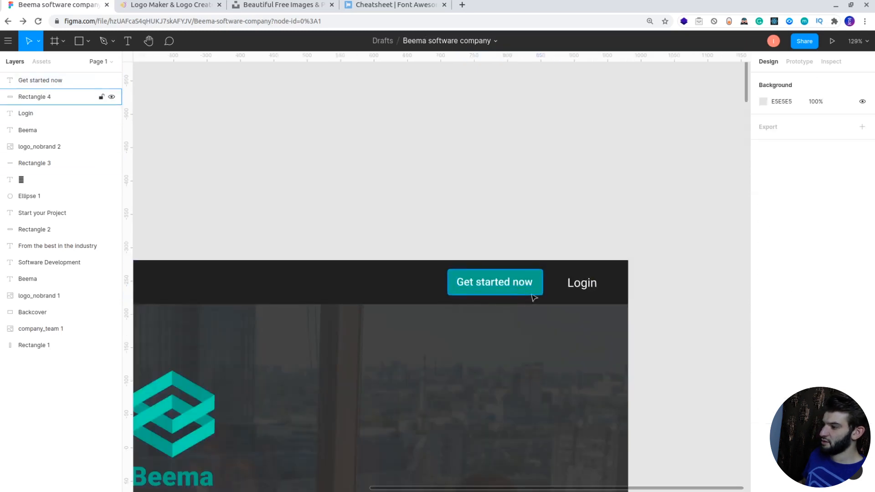
{"action": "left_click", "coordinate": [533, 297]}
{"action": "left_click", "coordinate": [528, 289], "text": "shift"}
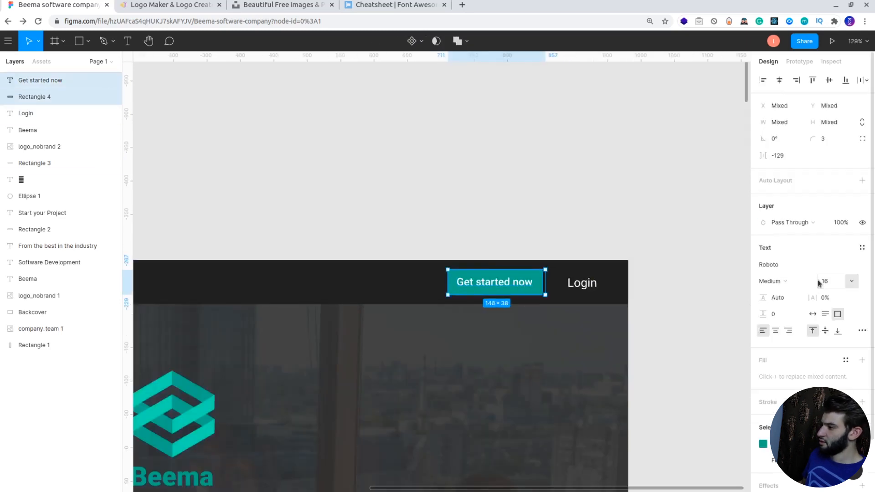
{"action": "key", "text": "Down"}
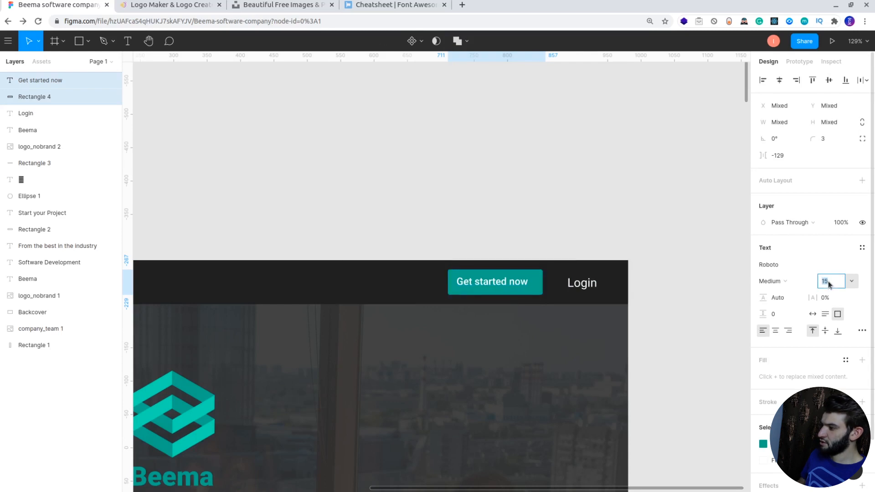
{"action": "key", "text": "Down"}
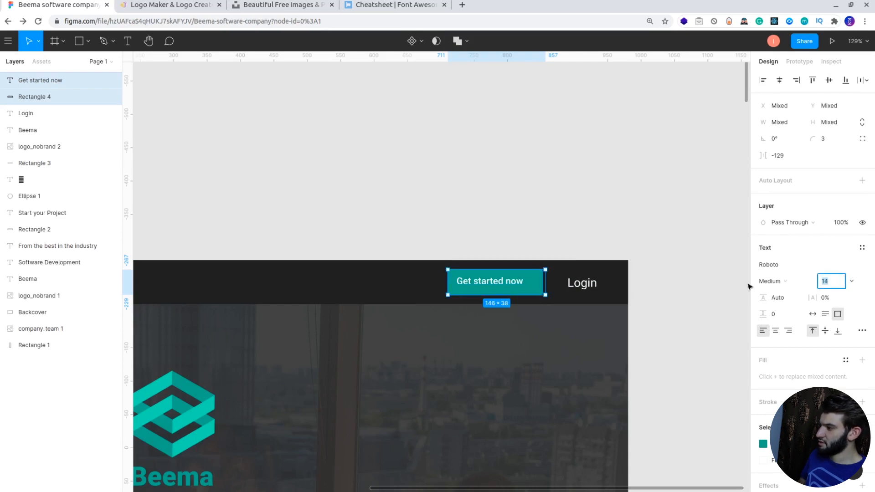
{"action": "left_click", "coordinate": [680, 285]}
- Shrink the teal rectangle behind the header's Get started now label to 120 × 30
{"action": "left_click", "coordinate": [531, 290]}
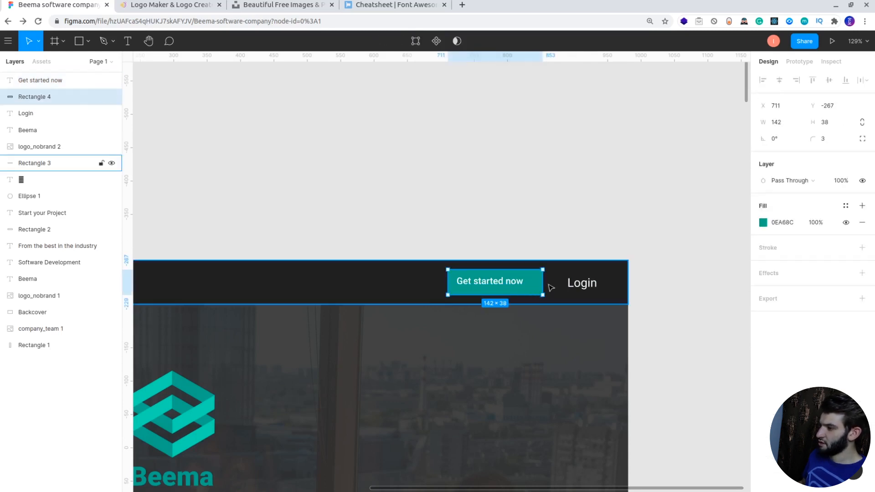
{"action": "left_click_drag", "start_coordinate": [538, 283], "coordinate": [500, 290]}
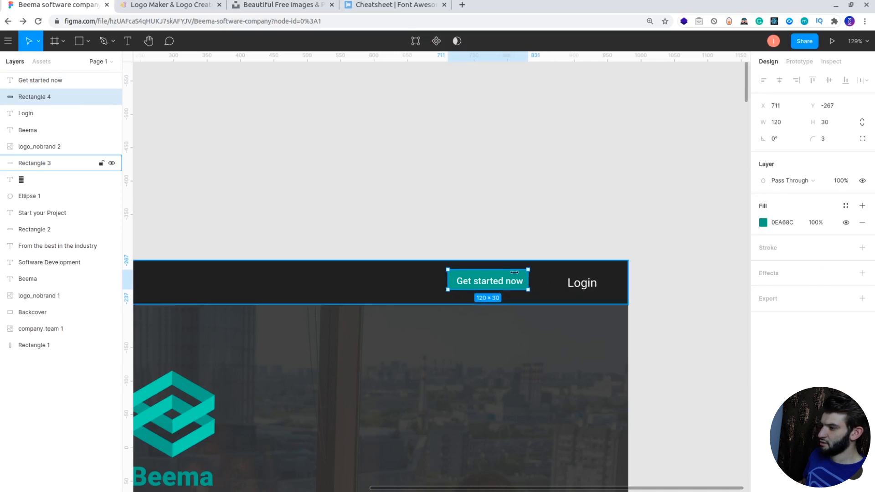
- Nudge the teal button rectangle behind the "Get started now" text 2 px down and 3 px right
{"action": "left_click", "coordinate": [509, 278]}
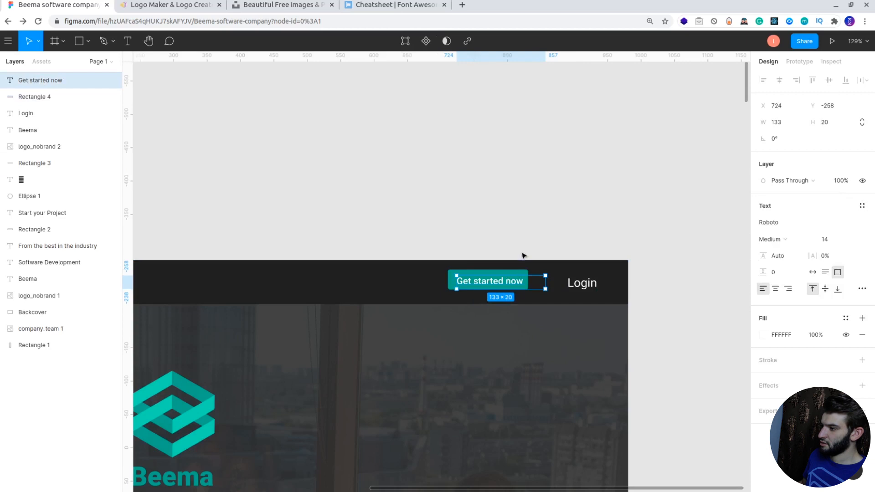
{"action": "left_click", "coordinate": [523, 256]}
{"action": "left_click", "coordinate": [507, 272]}
{"action": "key", "text": "Down"}
{"action": "key", "text": "Down"}
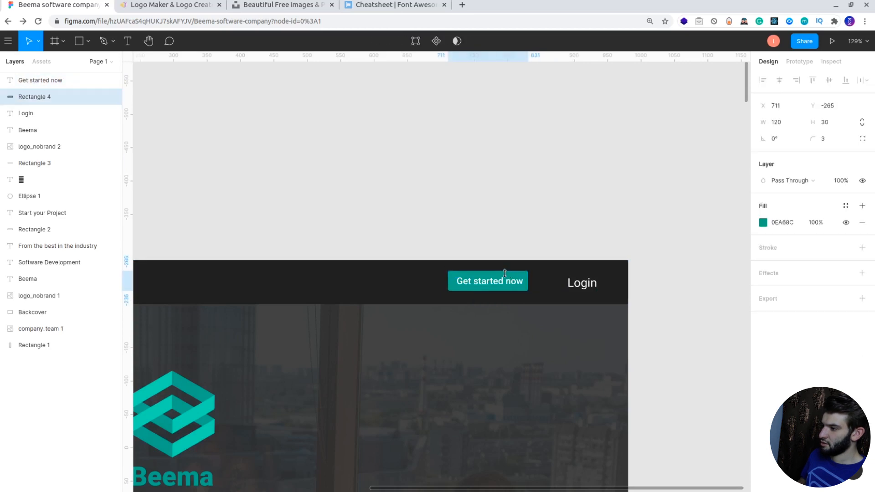
{"action": "key", "text": "Right"}
{"action": "key", "text": "Right"}
{"action": "key", "text": "Right"}
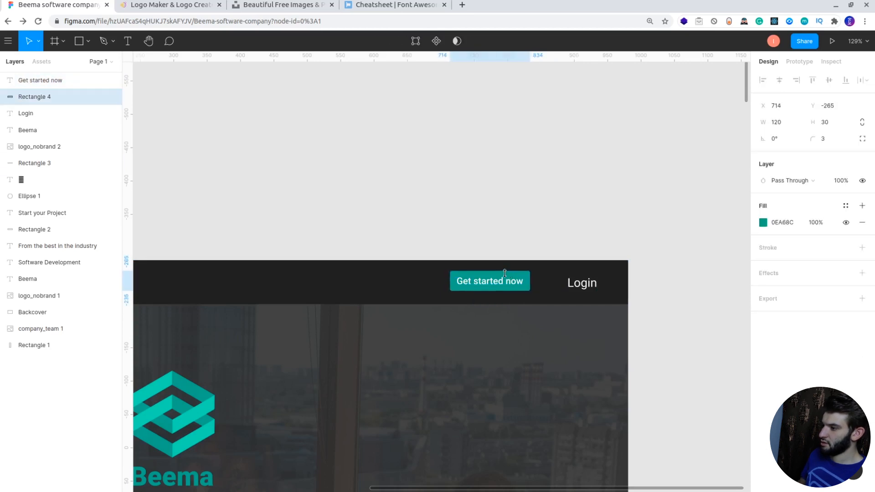
{"action": "left_click", "coordinate": [546, 217]}
- Move the "Get started now" text and its rectangle together 20 px right and 3 px down, towards Login
{"action": "left_click", "coordinate": [497, 276]}
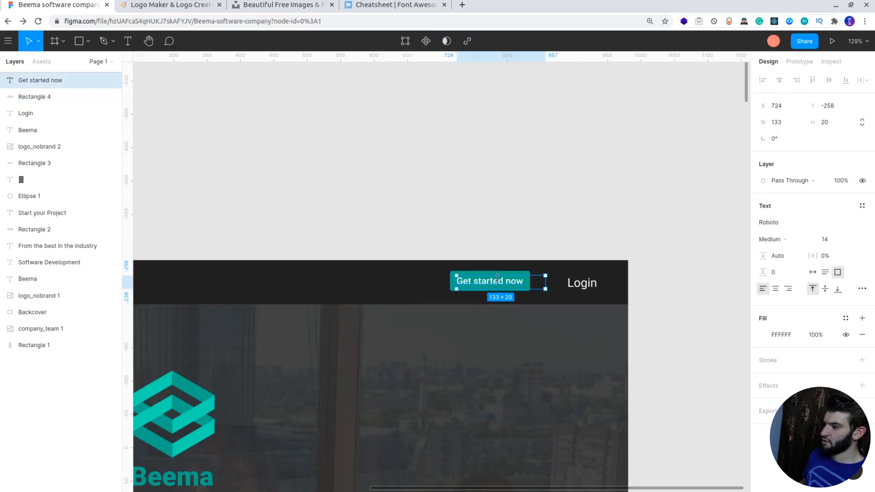
{"action": "left_click", "coordinate": [490, 272], "text": "shift"}
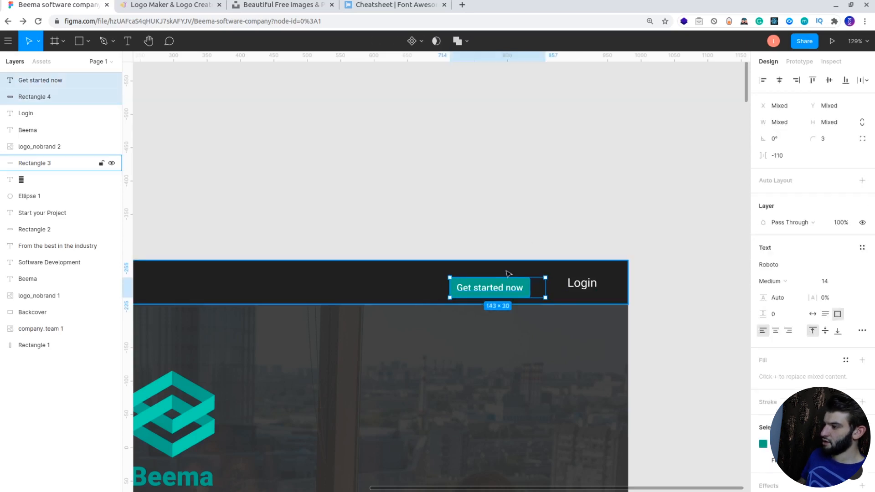
{"action": "key", "text": "shift+Right"}
{"action": "key", "text": "shift+Right"}
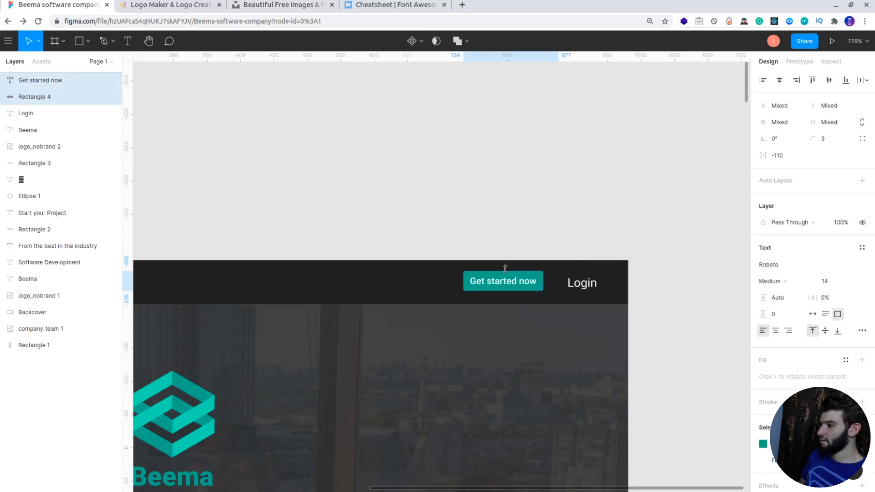
{"action": "key", "text": "Down"}
{"action": "key", "text": "Down"}
{"action": "key", "text": "Down"}
{"action": "key", "text": "Right"}
{"action": "key", "text": "Right"}
{"action": "key", "text": "Right"}
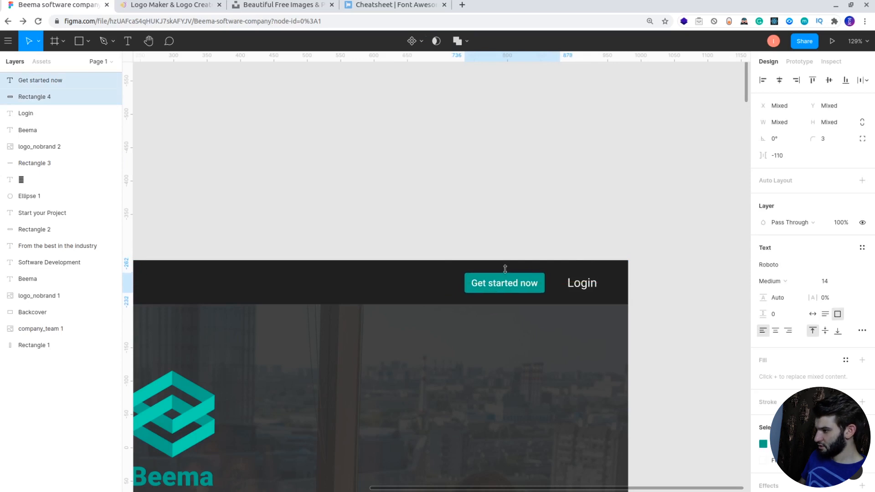
{"action": "key", "text": "Left"}
{"action": "key", "text": "Left"}
{"action": "key", "text": "Left"}
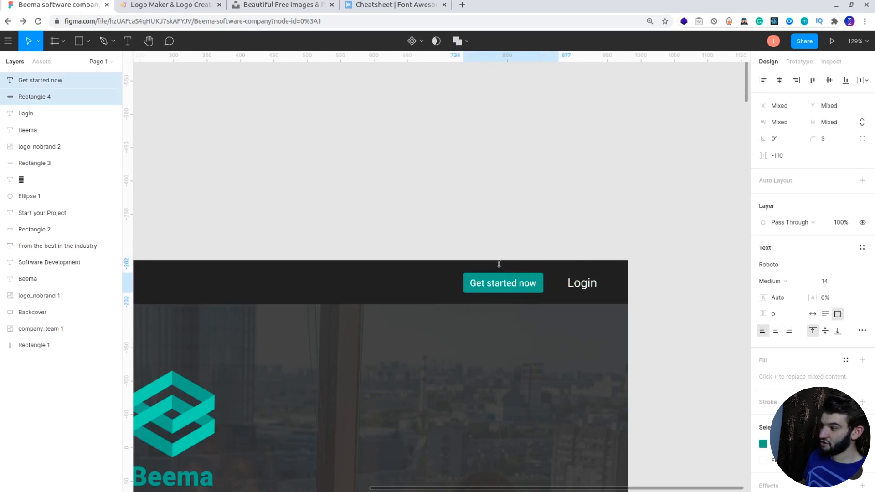
{"action": "left_click", "coordinate": [559, 146]}
- Review the page's header bar and hero section from the navigation down to the arrow
{"action": "scroll", "coordinate": [467, 265], "scroll_direction": "down", "scroll_amount": 3}
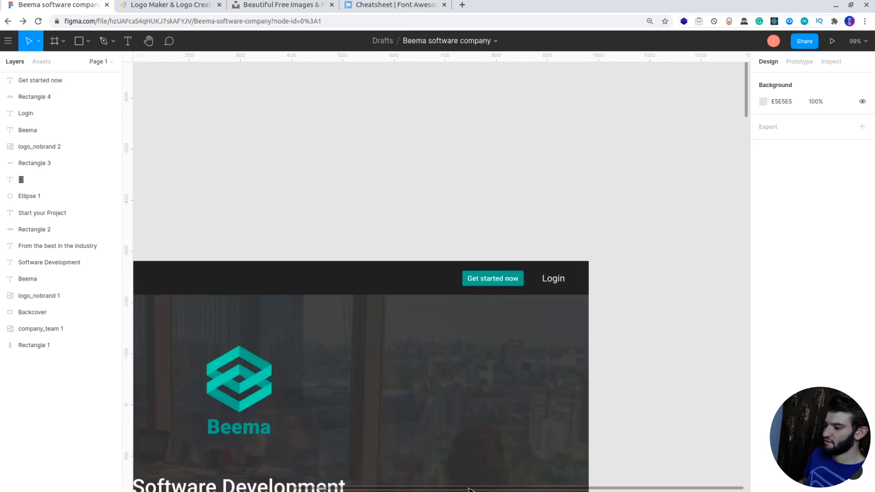
{"action": "scroll", "coordinate": [373, 490], "scroll_direction": "left", "scroll_amount": 5}
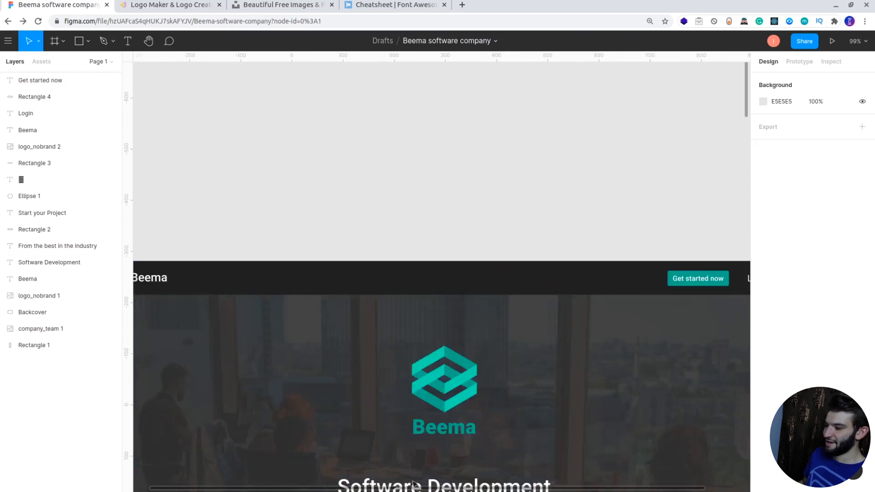
{"action": "scroll", "coordinate": [414, 484], "scroll_direction": "down", "scroll_amount": 6}
{"action": "scroll", "coordinate": [337, 285], "scroll_direction": "down", "scroll_amount": 2}
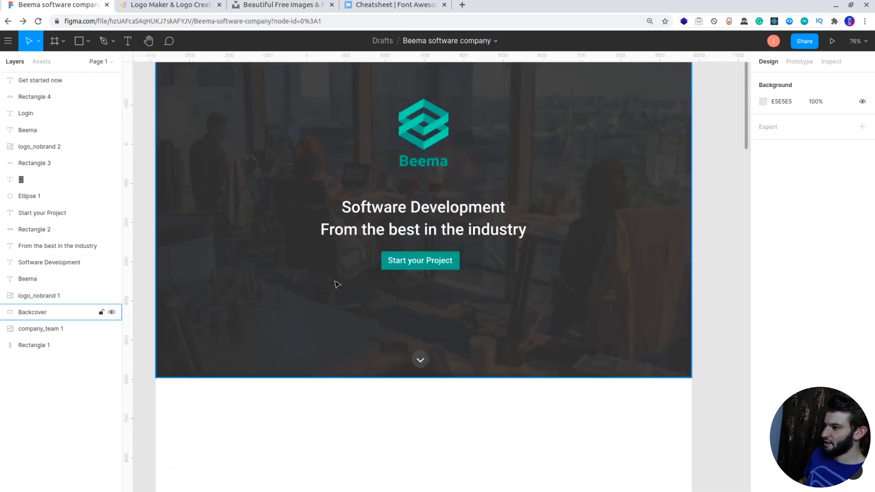
{"action": "scroll", "coordinate": [327, 251], "scroll_direction": "up", "scroll_amount": 4}
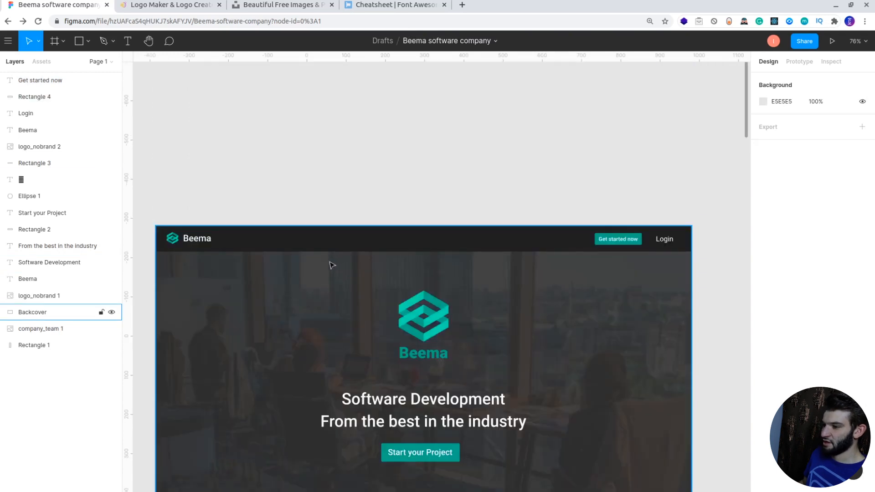
{"action": "scroll", "coordinate": [360, 316], "scroll_direction": "down", "scroll_amount": 4}
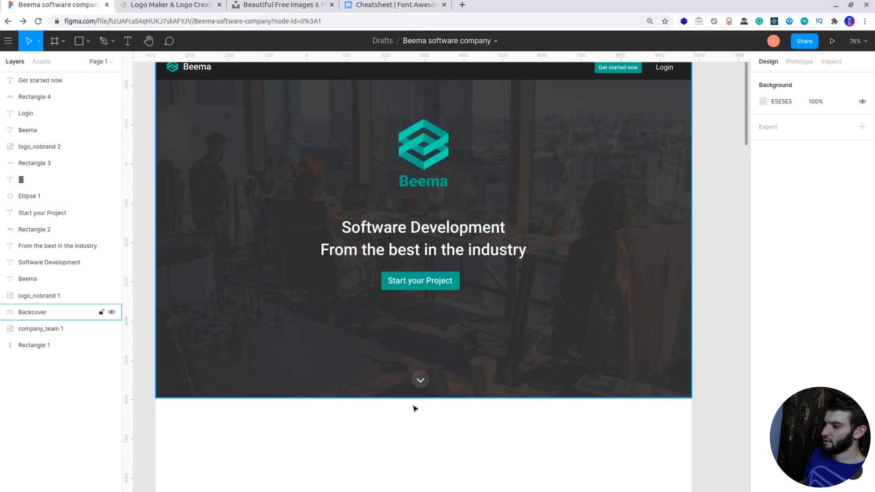
{"action": "scroll", "coordinate": [414, 408], "scroll_direction": "down", "scroll_amount": 3}
{"action": "scroll", "coordinate": [414, 409], "scroll_direction": "down", "scroll_amount": 4}
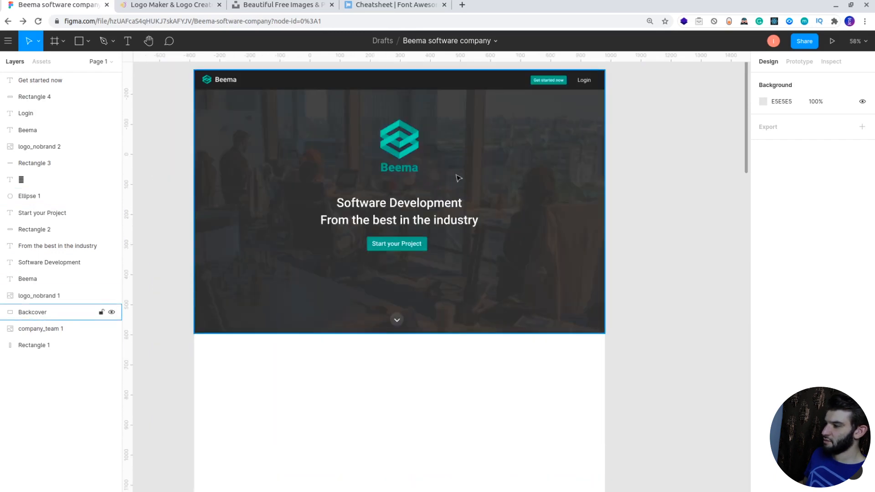
- Set the fill opacity of the dark header bar rectangle to 0%
{"action": "left_click", "coordinate": [467, 84]}
{"action": "left_click", "coordinate": [763, 222]}
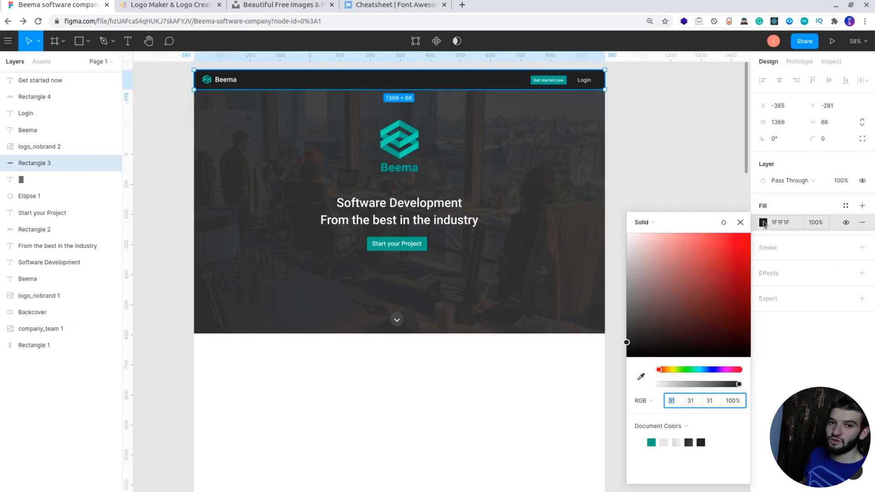
{"action": "left_click_drag", "start_coordinate": [739, 384], "coordinate": [660, 384]}
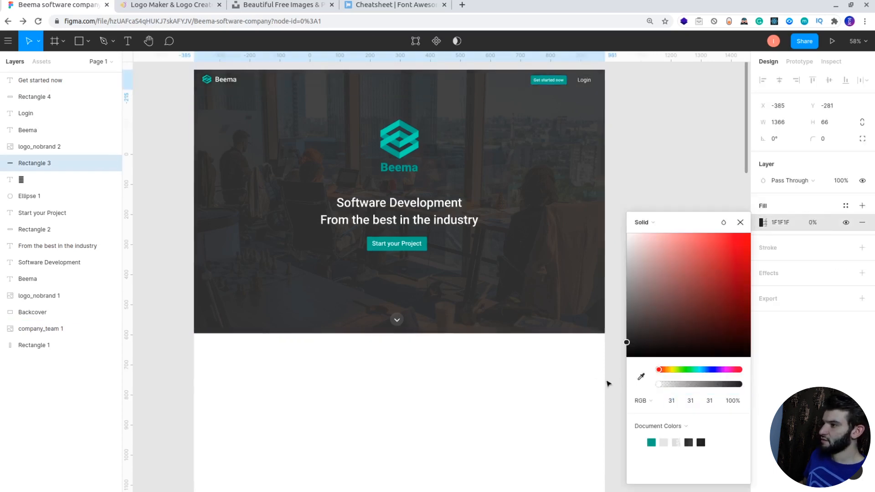
{"action": "left_click", "coordinate": [651, 123]}
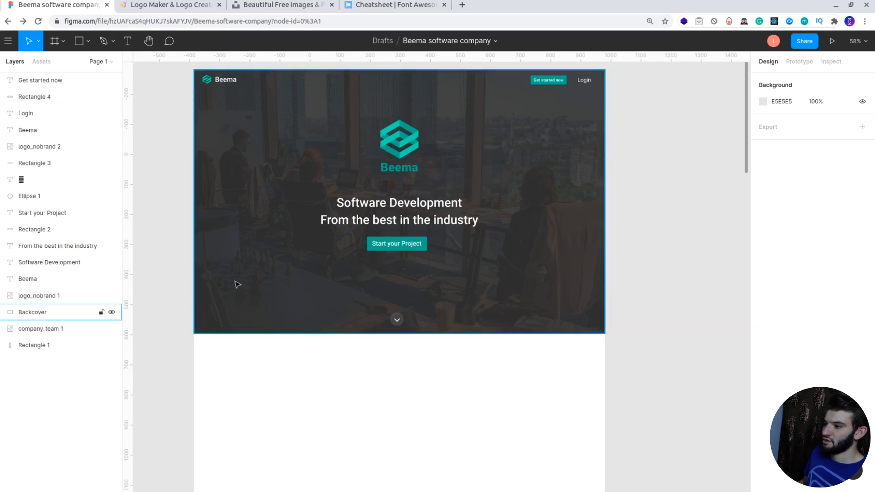
- Switch to the file manager and examine the images in the project's assets/illustrations folder, then minimize it
{"action": "scroll", "coordinate": [237, 285], "scroll_direction": "down", "scroll_amount": 3}
{"action": "scroll", "coordinate": [206, 250], "scroll_direction": "down", "scroll_amount": 2}
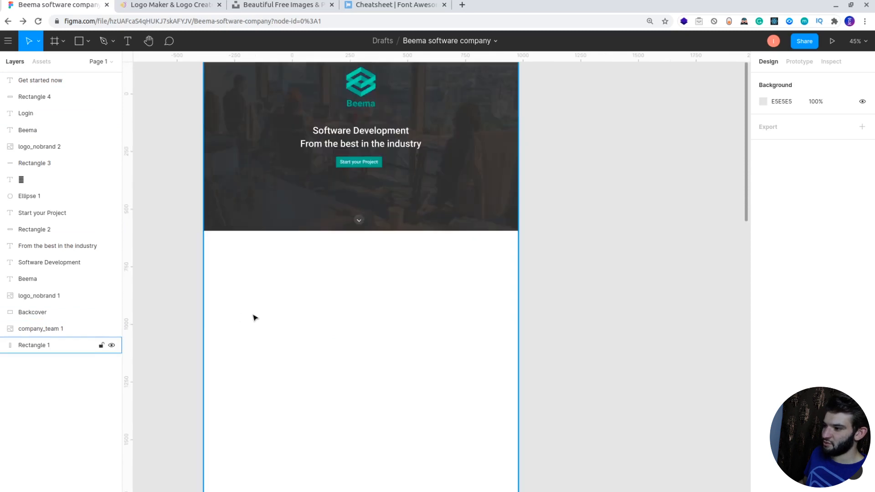
{"action": "scroll", "coordinate": [219, 286], "scroll_direction": "left", "scroll_amount": 2}
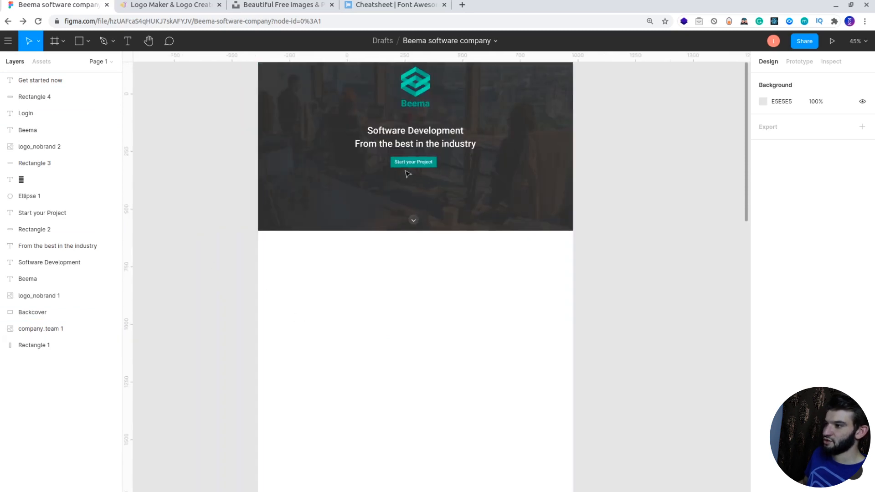
{"action": "scroll", "coordinate": [333, 189], "scroll_direction": "up", "scroll_amount": 2}
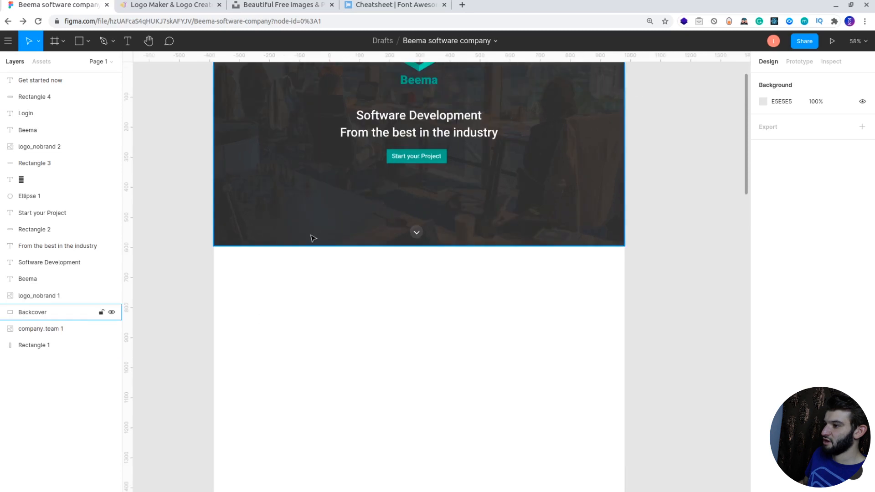
{"action": "scroll", "coordinate": [310, 235], "scroll_direction": "up", "scroll_amount": 2}
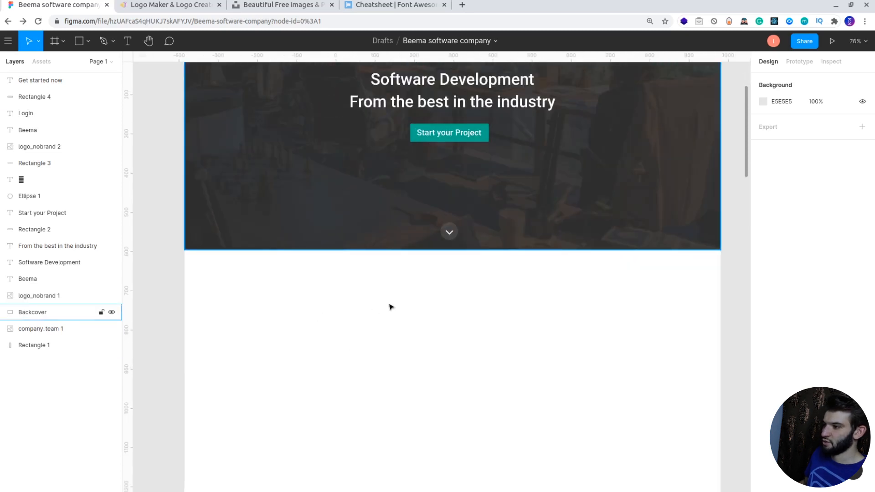
{"action": "key", "text": "ctrl+shift+k"}
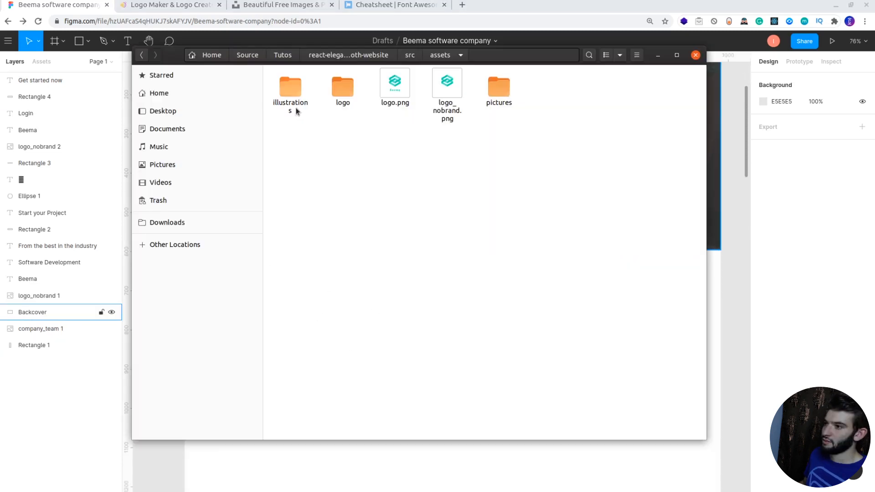
{"action": "double_click", "coordinate": [291, 91]}
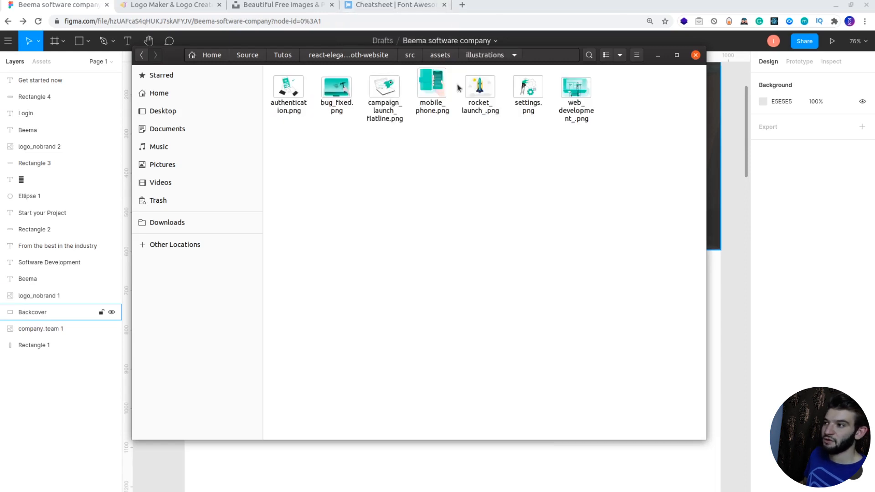
{"action": "left_click_drag", "start_coordinate": [606, 164], "coordinate": [268, 86]}
{"action": "left_click_drag", "start_coordinate": [615, 162], "coordinate": [270, 64]}
{"action": "left_click", "coordinate": [498, 167]}
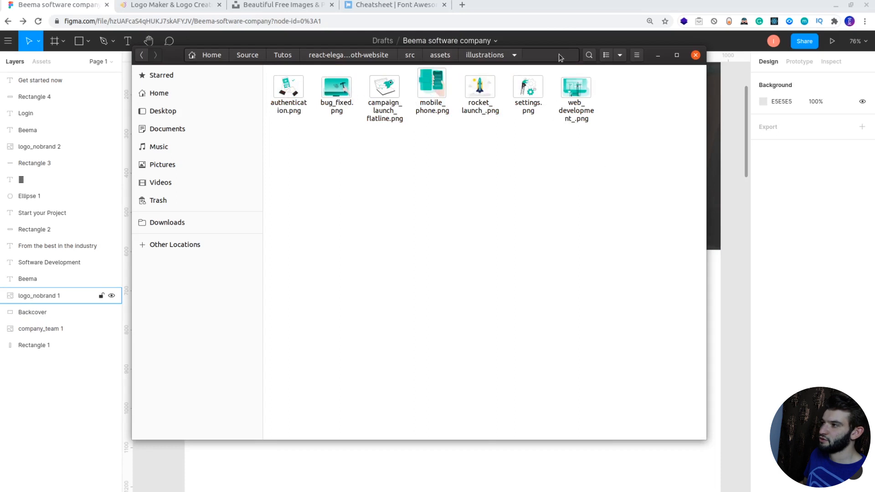
{"action": "left_click_drag", "start_coordinate": [559, 54], "coordinate": [528, 146]}
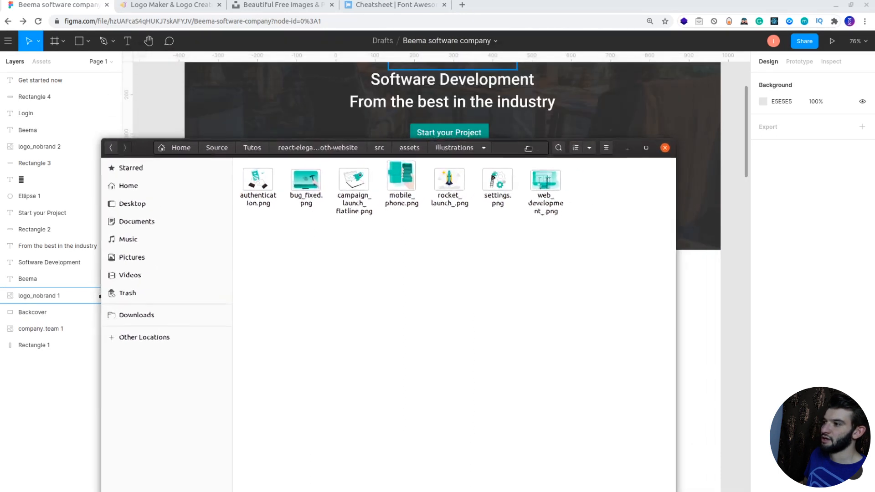
{"action": "left_click", "coordinate": [627, 148]}
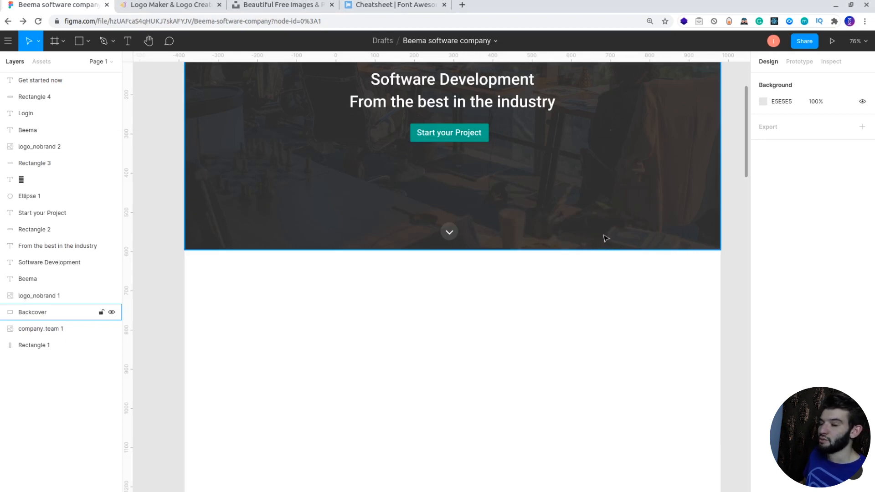
{"action": "left_click", "coordinate": [573, 298]}
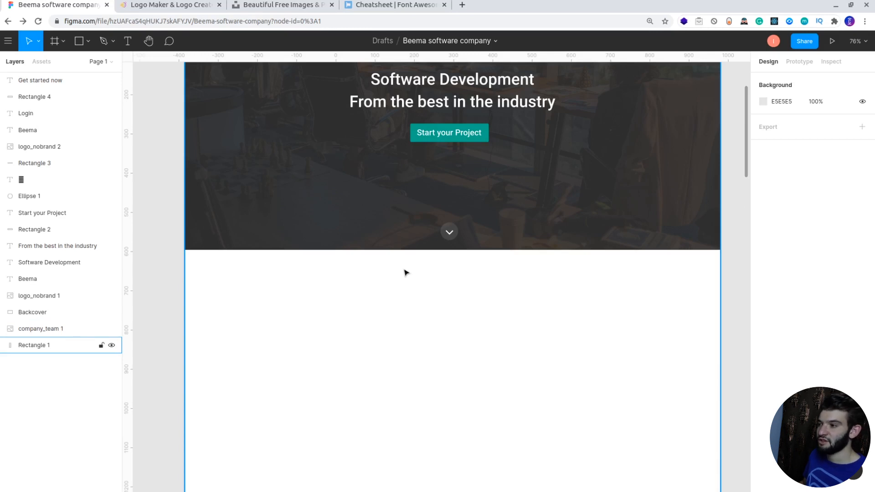
{"action": "left_click", "coordinate": [357, 252]}
{"action": "left_click", "coordinate": [442, 235]}
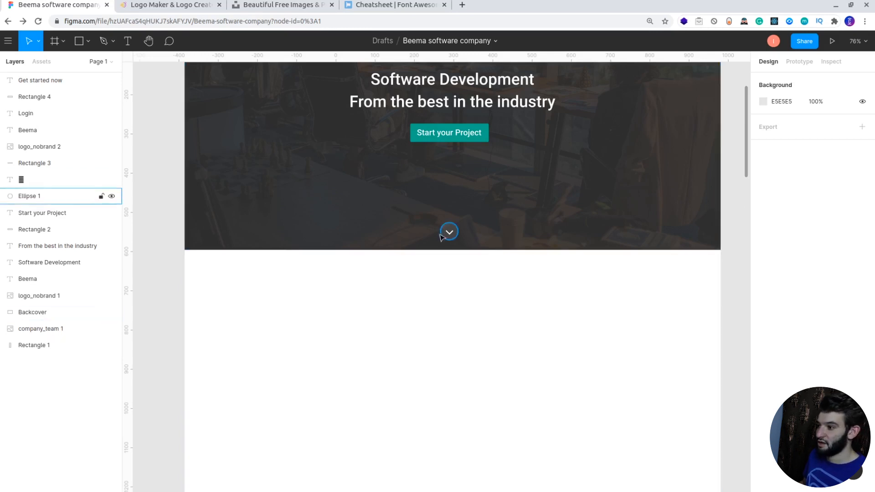
{"action": "left_click", "coordinate": [450, 235]}
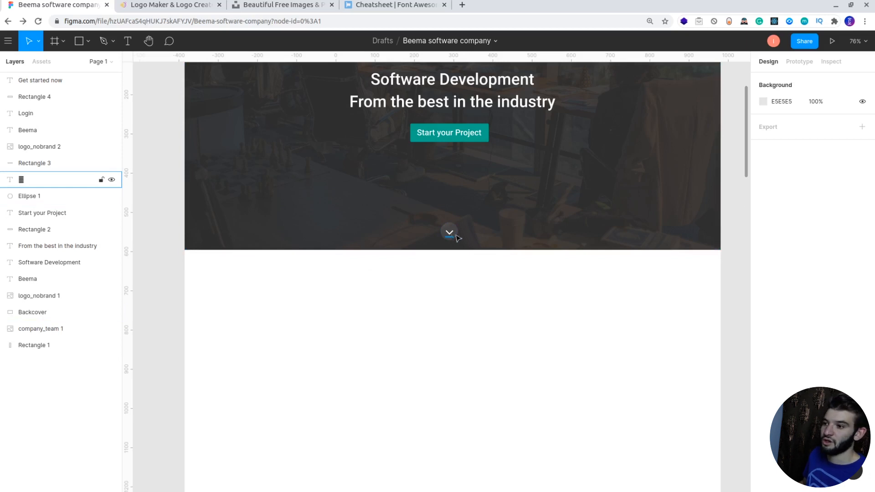
{"action": "left_click", "coordinate": [510, 218]}
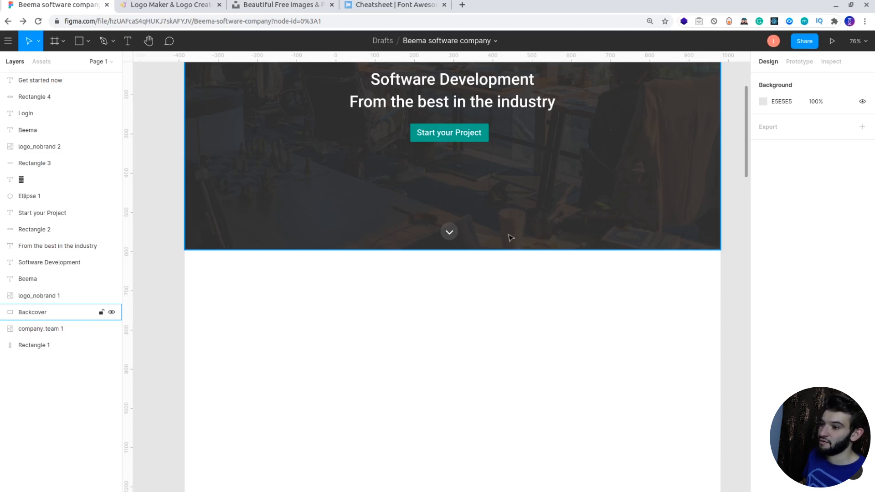
- Add a text layer reading "Best Quality Software" on the white area just below the hero section
{"action": "scroll", "coordinate": [504, 233], "scroll_direction": "right", "scroll_amount": 2}
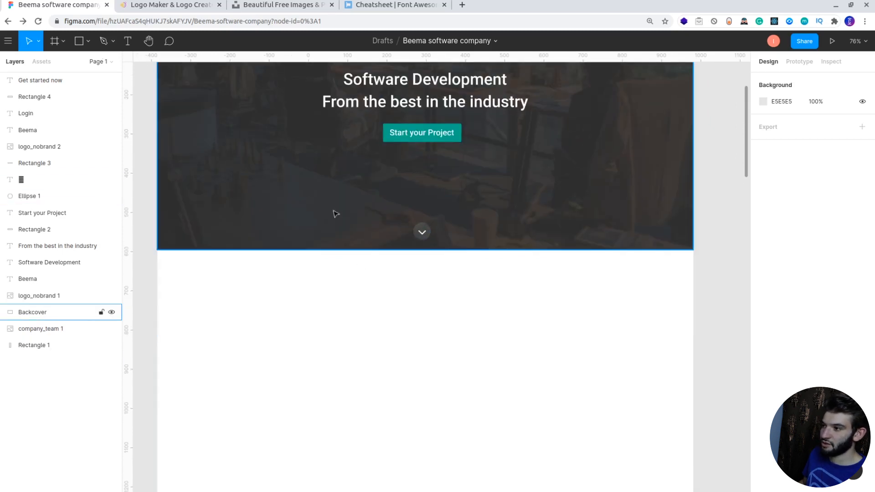
{"action": "key", "text": "t"}
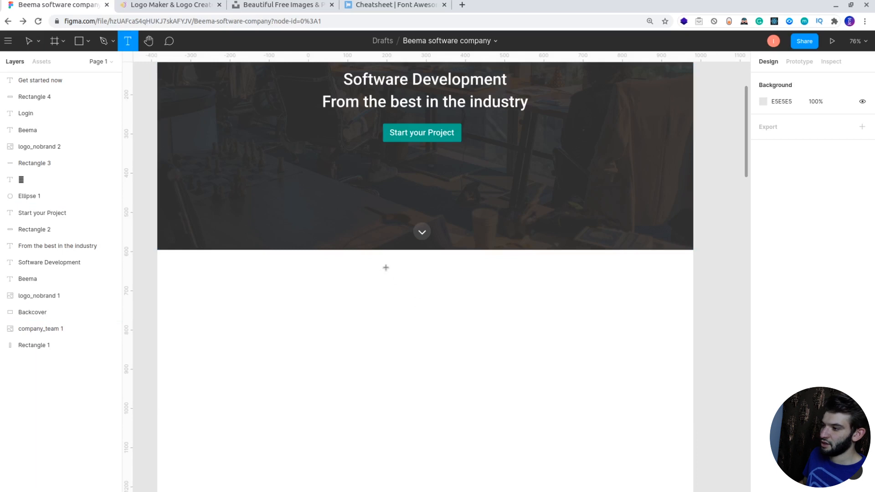
{"action": "left_click", "coordinate": [367, 267]}
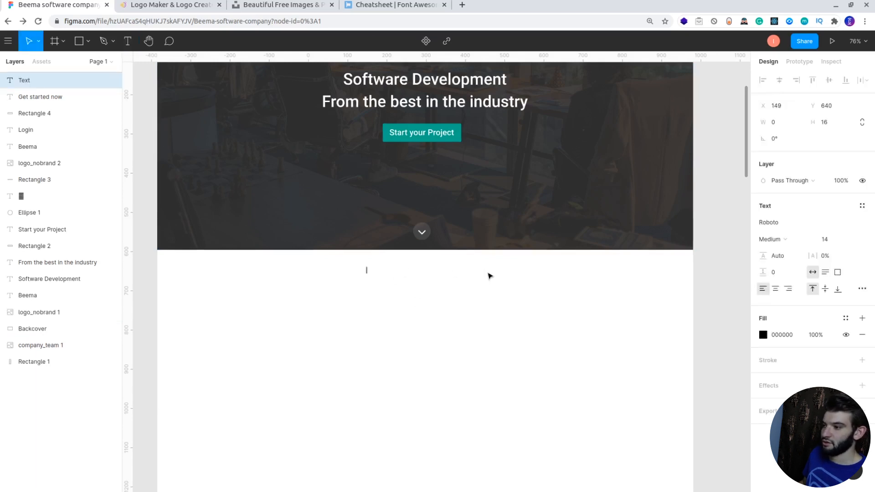
{"action": "type", "text": "Ves"}
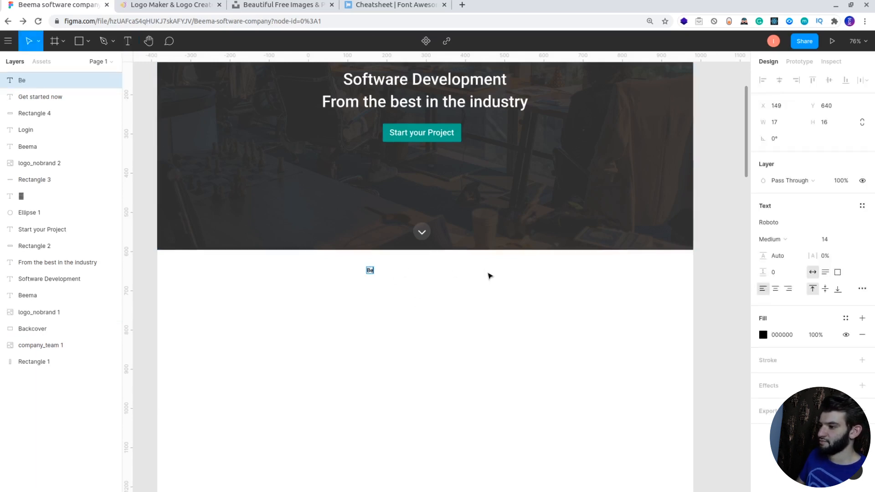
{"action": "type", "text": "t Quality o"}
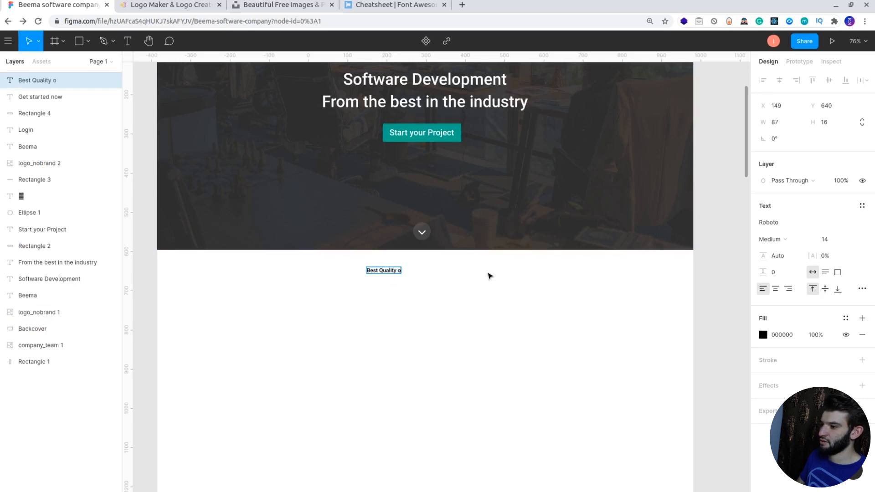
{"action": "key", "text": "BackSpace"}
{"action": "type", "text": "Software"}
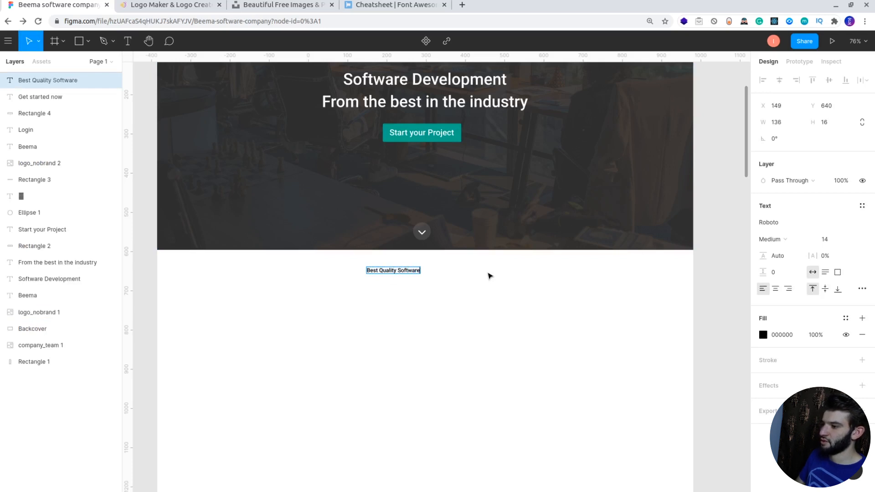
- Set the font size of the "Best Quality Software" text to 31
{"action": "left_click", "coordinate": [831, 239]}
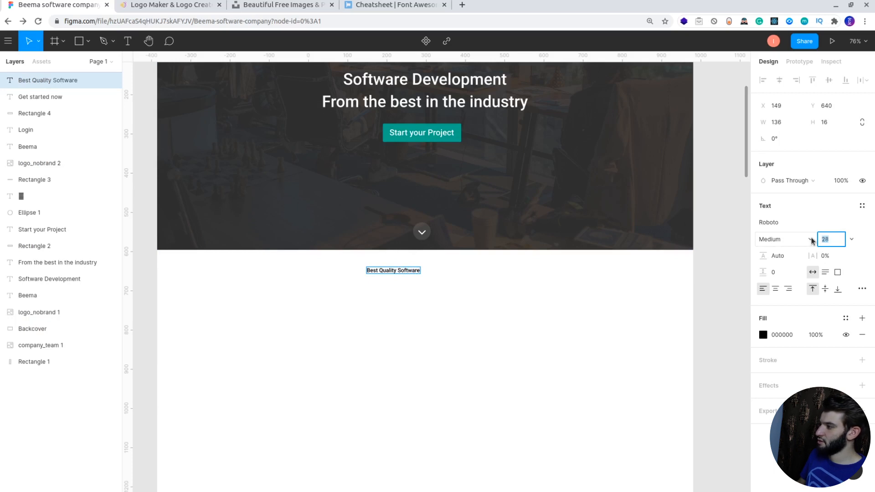
{"action": "key", "text": "Escape"}
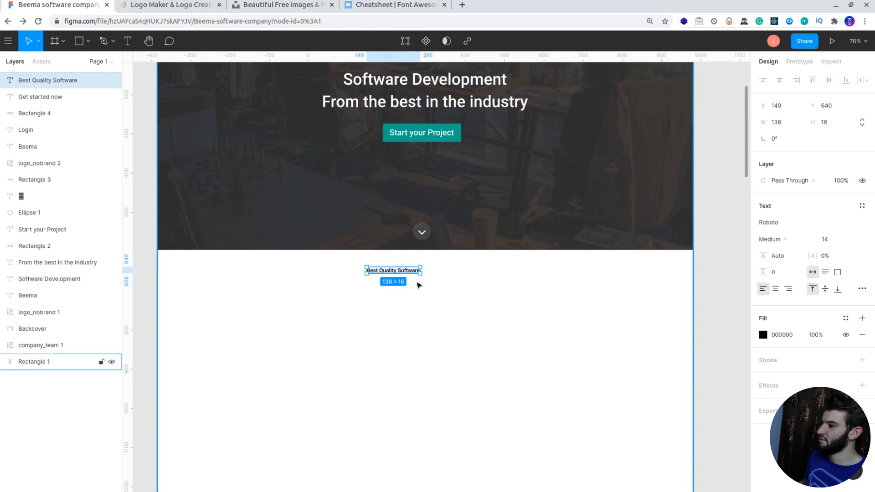
{"action": "key", "text": "ctrl+a"}
{"action": "left_click", "coordinate": [433, 283]}
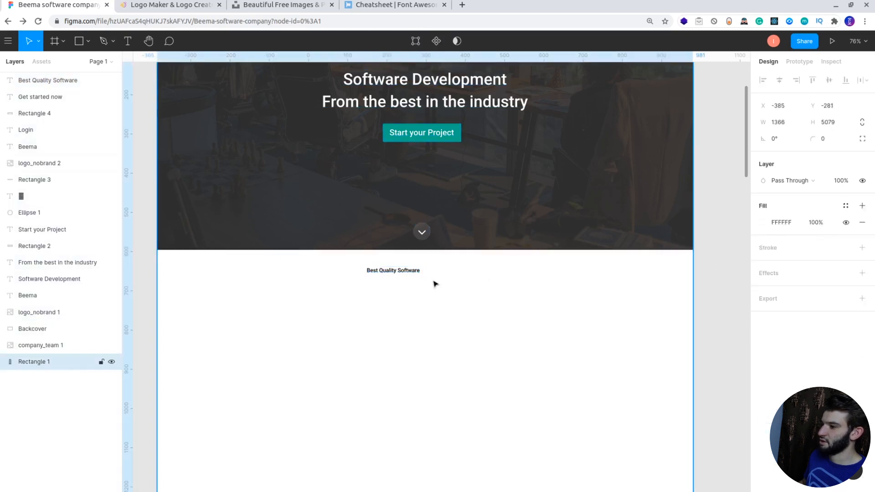
{"action": "left_click", "coordinate": [410, 273]}
{"action": "double_click", "coordinate": [407, 273]}
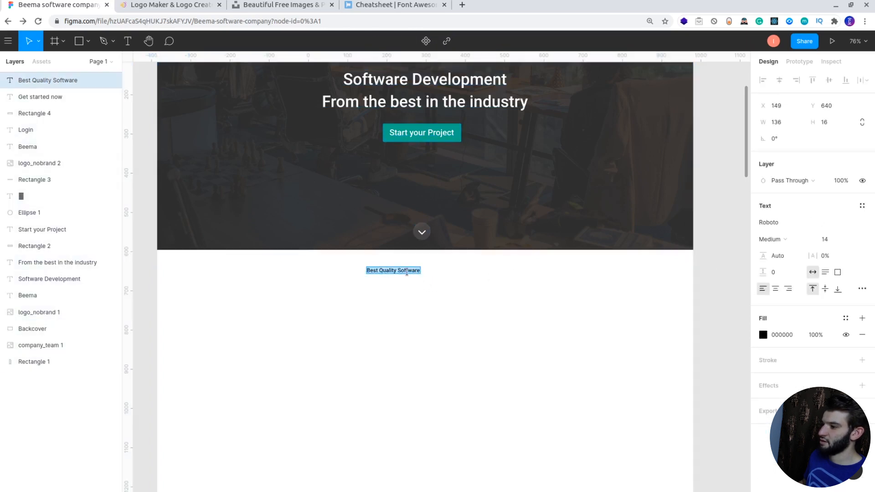
{"action": "left_click", "coordinate": [830, 238]}
{"action": "type", "text": "34"}
{"action": "key", "text": "Return"}
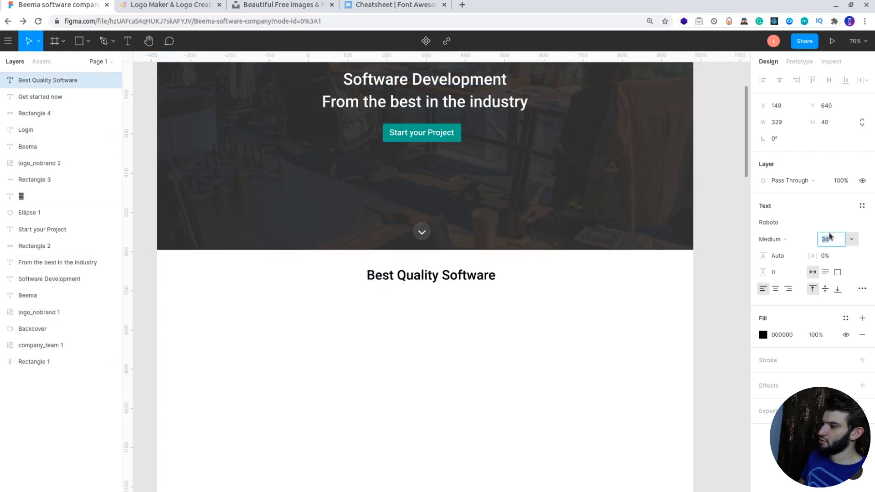
{"action": "key", "text": "Down"}
{"action": "key", "text": "Down"}
{"action": "key", "text": "Down"}
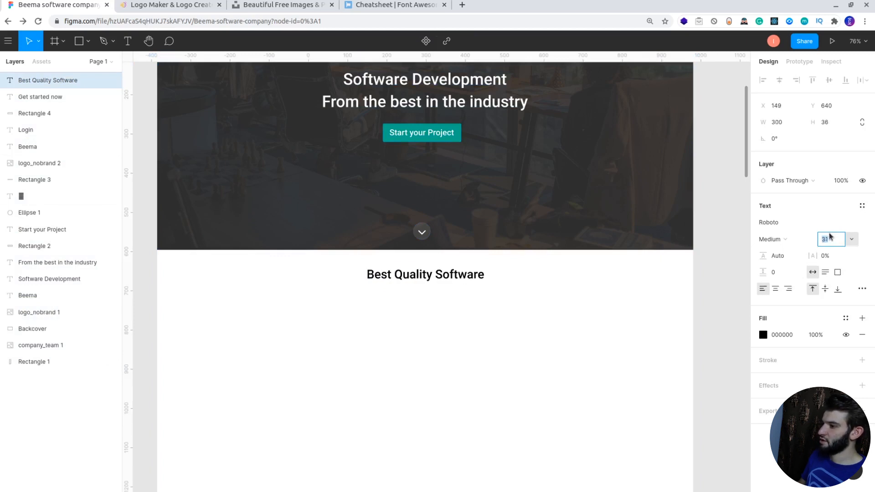
- Compare the Bold and Black weights on the "Best Quality Software" heading and set it to Bold
{"action": "left_click", "coordinate": [786, 241]}
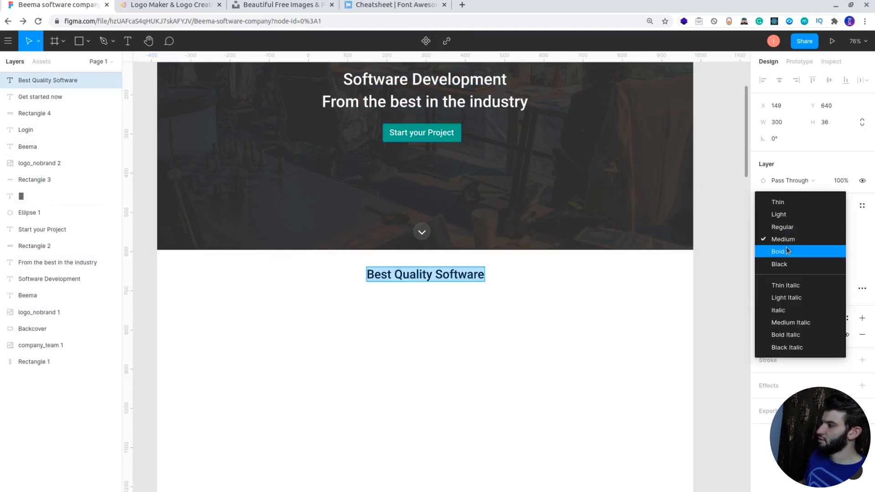
{"action": "left_click", "coordinate": [787, 251]}
{"action": "left_click", "coordinate": [766, 239]}
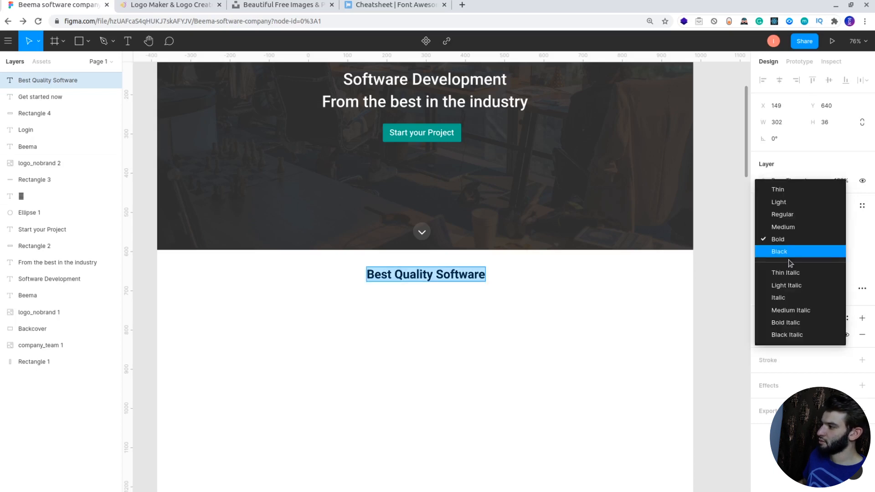
{"action": "left_click", "coordinate": [789, 252]}
{"action": "left_click", "coordinate": [788, 243]}
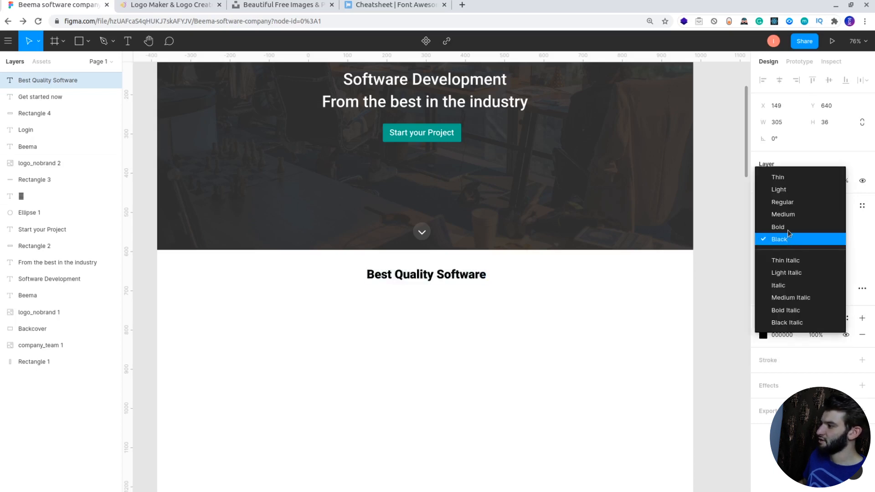
{"action": "left_click", "coordinate": [788, 228]}
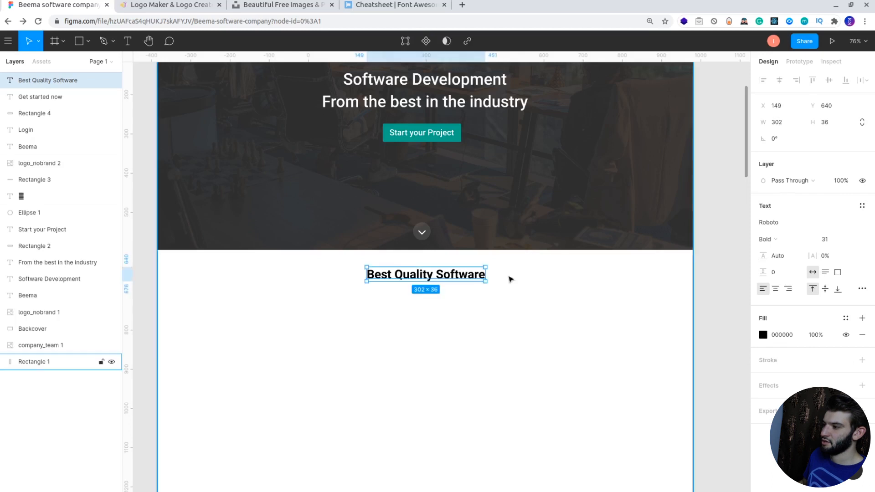
- Move the "Best Quality Software" heading to about X 139, Y 685, centred beneath the hero's arrow
{"action": "left_click_drag", "start_coordinate": [444, 277], "coordinate": [443, 298]}
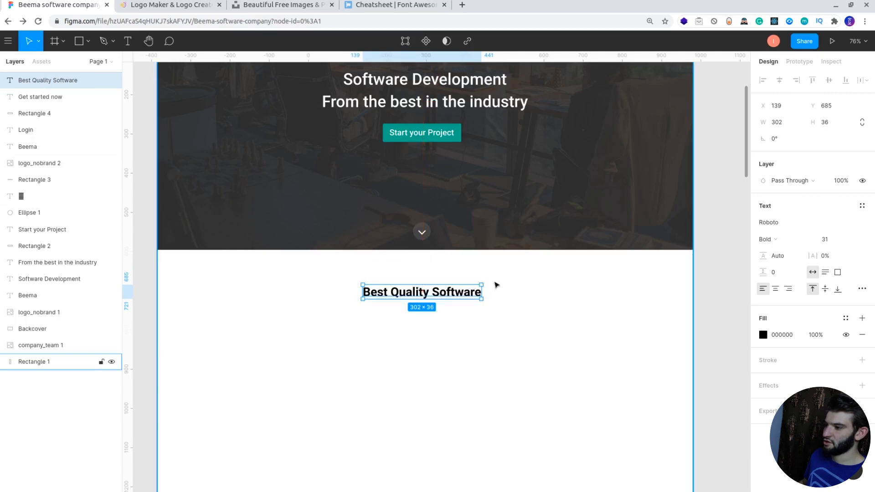
{"action": "left_click", "coordinate": [644, 283]}
{"action": "scroll", "coordinate": [269, 287], "scroll_direction": "down", "scroll_amount": 3}
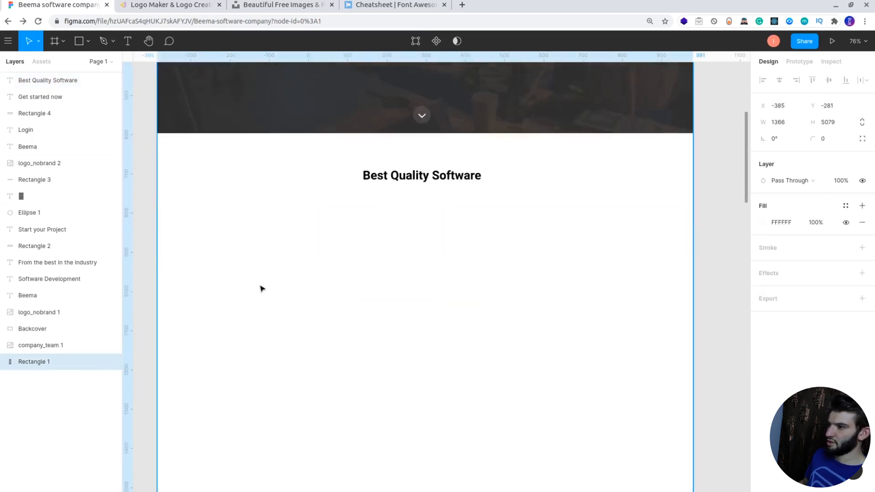
{"action": "scroll", "coordinate": [261, 287], "scroll_direction": "up", "scroll_amount": 4}
{"action": "scroll", "coordinate": [274, 277], "scroll_direction": "down", "scroll_amount": 5}
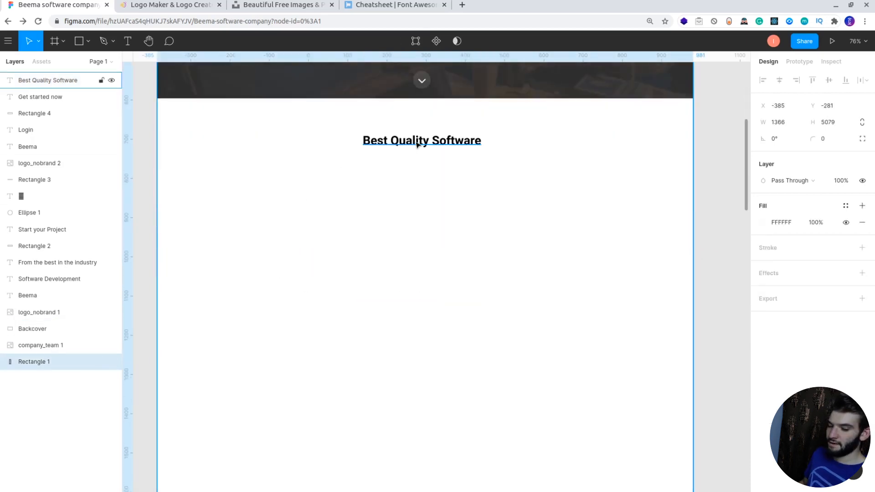
- Try the Medium weight on the "Best Quality Software" heading and set it back to Bold
{"action": "left_click", "coordinate": [436, 142]}
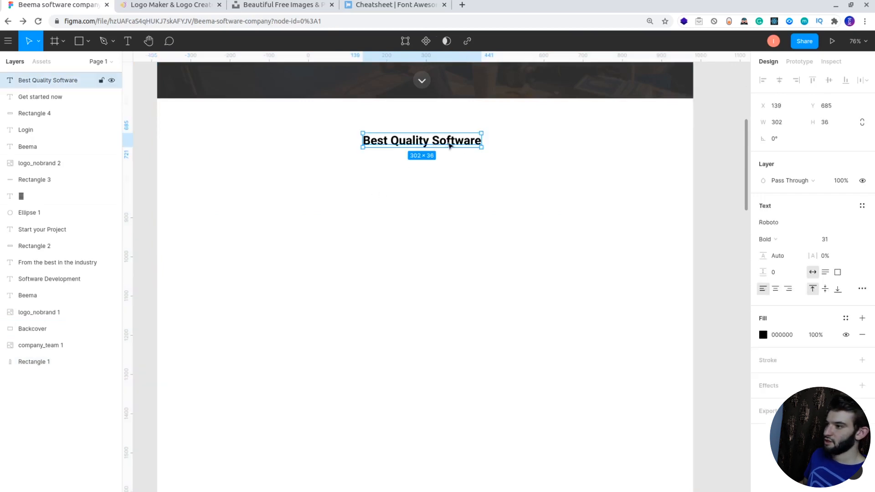
{"action": "left_click", "coordinate": [765, 240]}
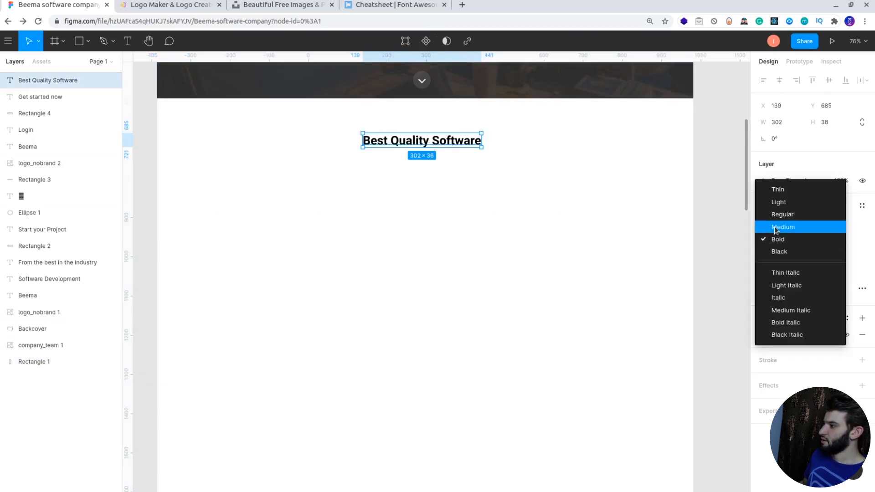
{"action": "left_click", "coordinate": [776, 227]}
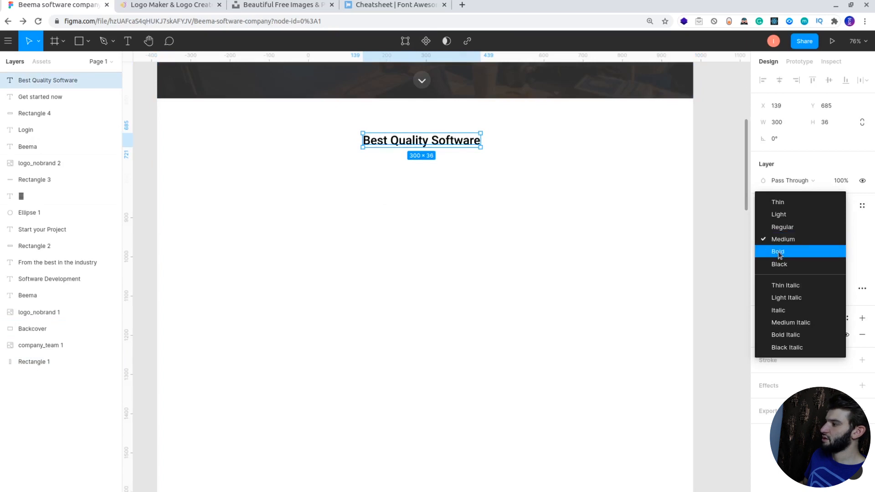
{"action": "left_click", "coordinate": [778, 251]}
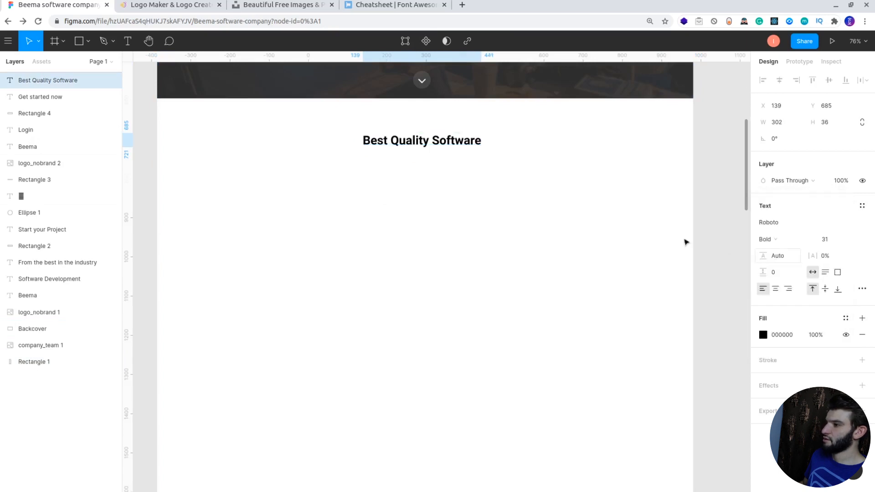
{"action": "left_click", "coordinate": [709, 154]}
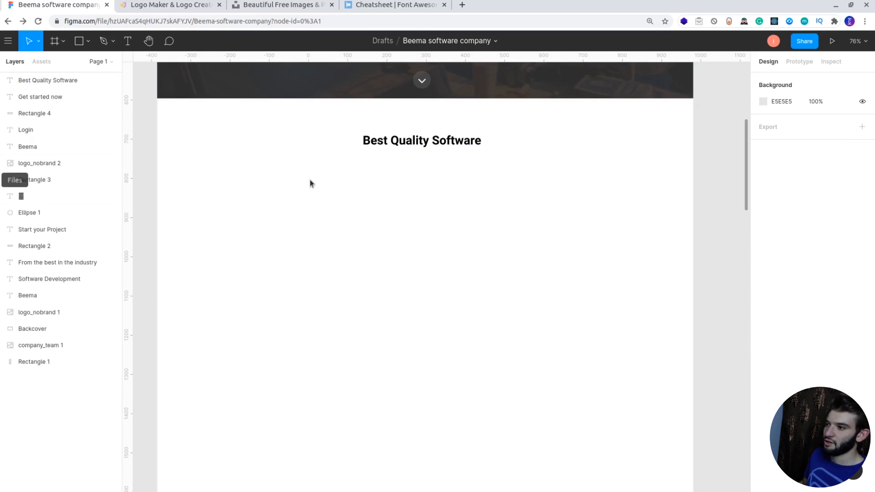
- Import web_development_.png from the illustrations folder, scale it to about 408 × 281 and place it below and right of the heading at about X 395, Y 895
{"action": "key", "text": "alt+Tab"}
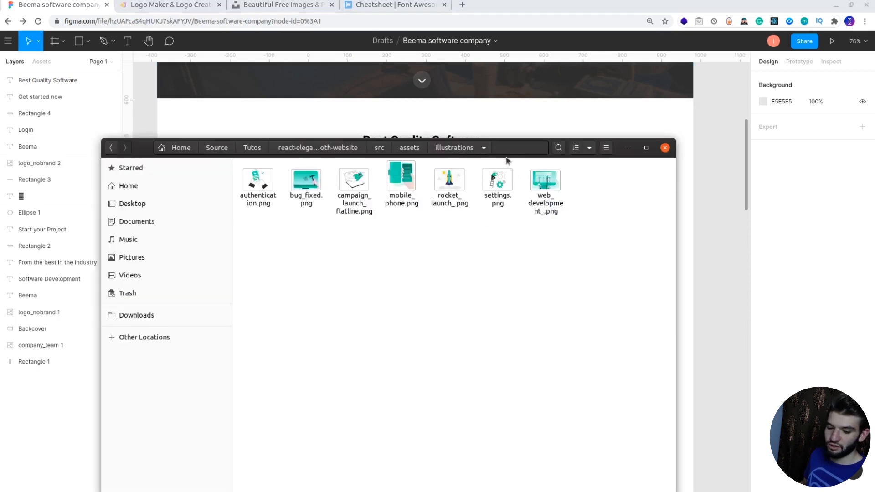
{"action": "left_click_drag", "start_coordinate": [549, 185], "coordinate": [592, 110]}
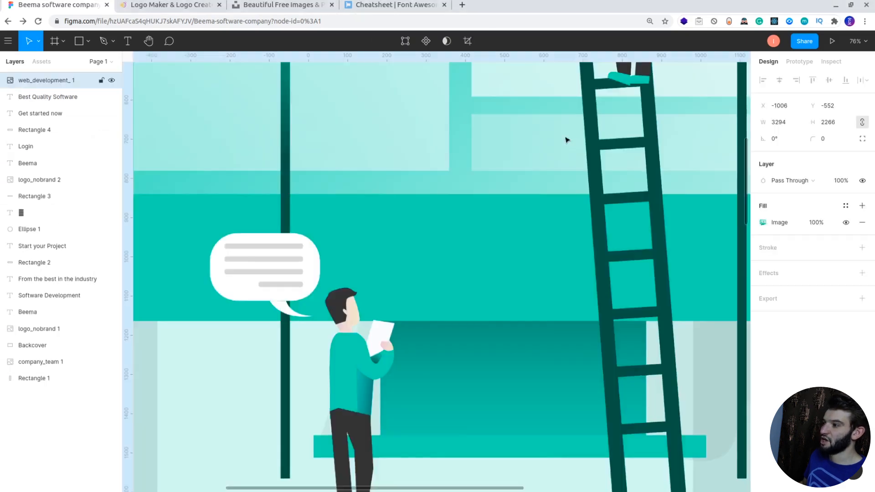
{"action": "left_click_drag", "start_coordinate": [501, 138], "coordinate": [353, 412]}
{"action": "left_click_drag", "start_coordinate": [554, 278], "coordinate": [264, 472]}
{"action": "left_click_drag", "start_coordinate": [511, 301], "coordinate": [213, 317]}
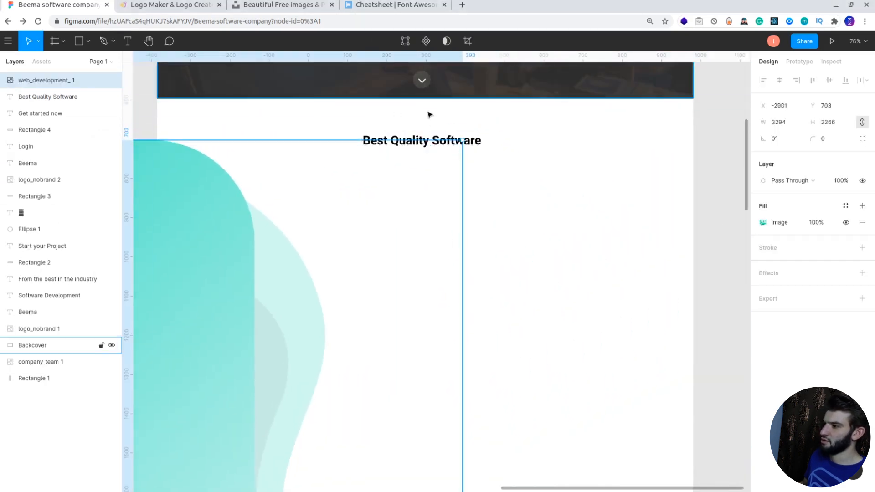
{"action": "left_click_drag", "start_coordinate": [463, 139], "coordinate": [564, 240]}
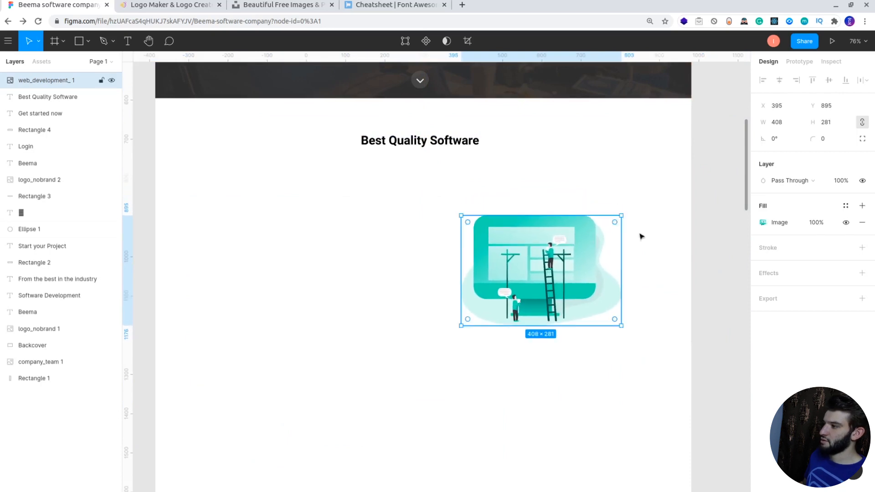
{"action": "left_click", "coordinate": [704, 225]}
- Duplicate the "Best Quality Software" heading to the left of the illustration, level with its top edge, and change the copy's text to "Fully Integrated Services"
{"action": "left_click", "coordinate": [386, 143]}
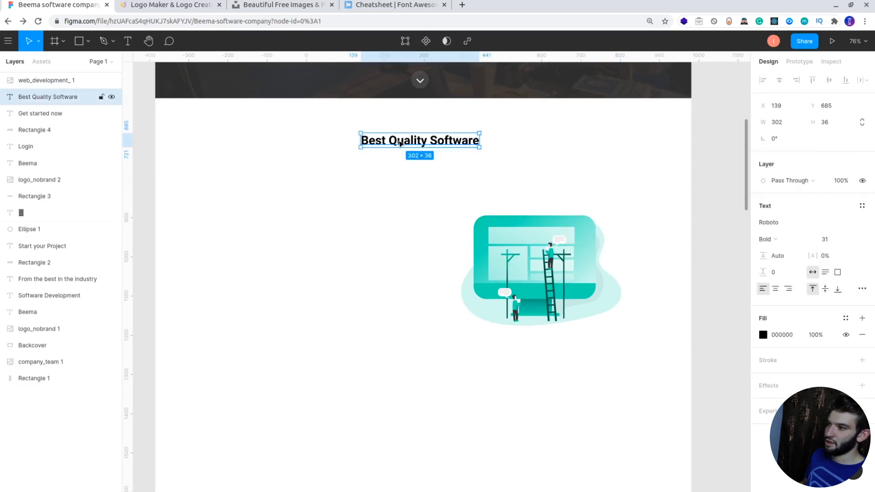
{"action": "left_click_drag", "start_coordinate": [404, 144], "coordinate": [287, 226]}
{"action": "double_click", "coordinate": [286, 223]}
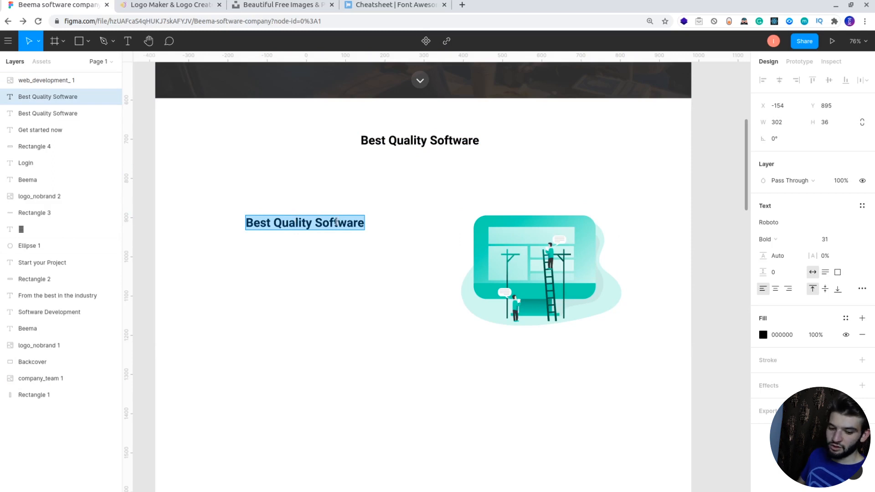
{"action": "key", "text": "BackSpace"}
{"action": "type", "text": "Fu"}
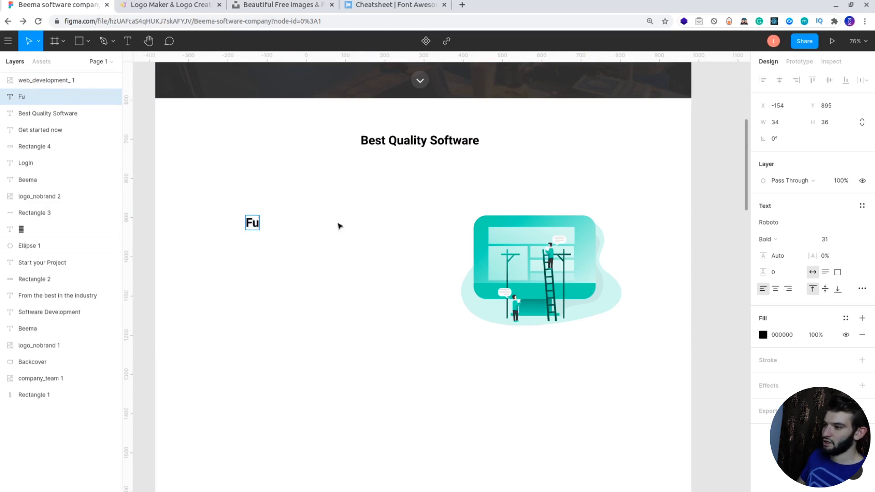
{"action": "type", "text": "lly Integ"}
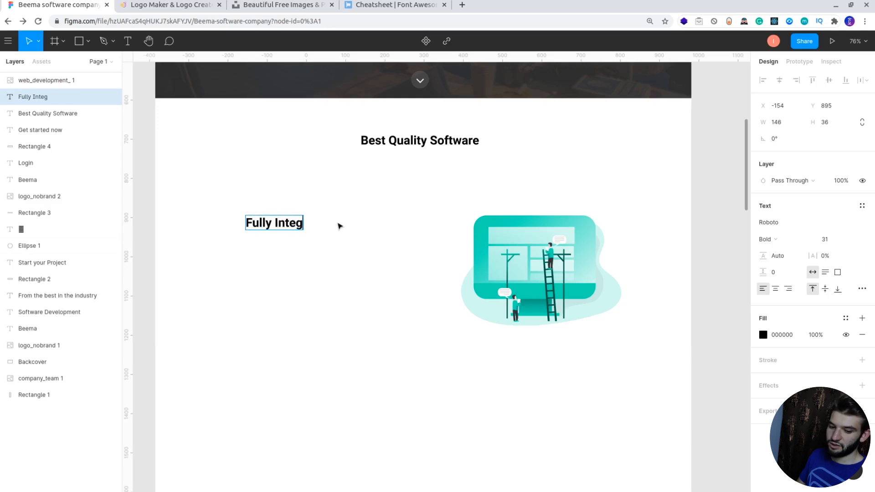
{"action": "type", "text": "rated Ser"}
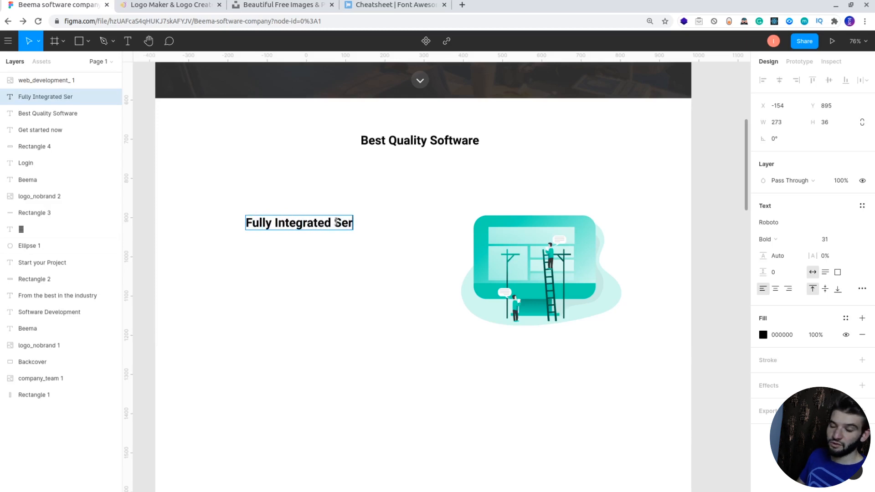
{"action": "type", "text": "vices"}
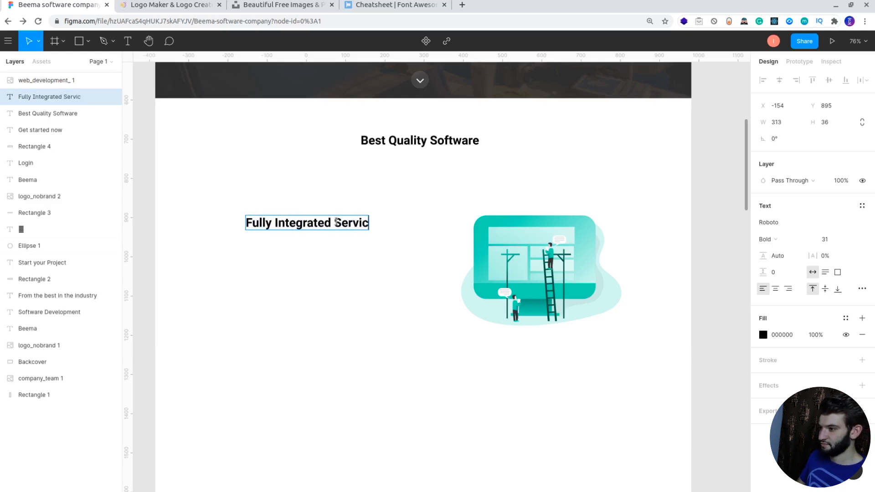
{"action": "left_click", "coordinate": [709, 202]}
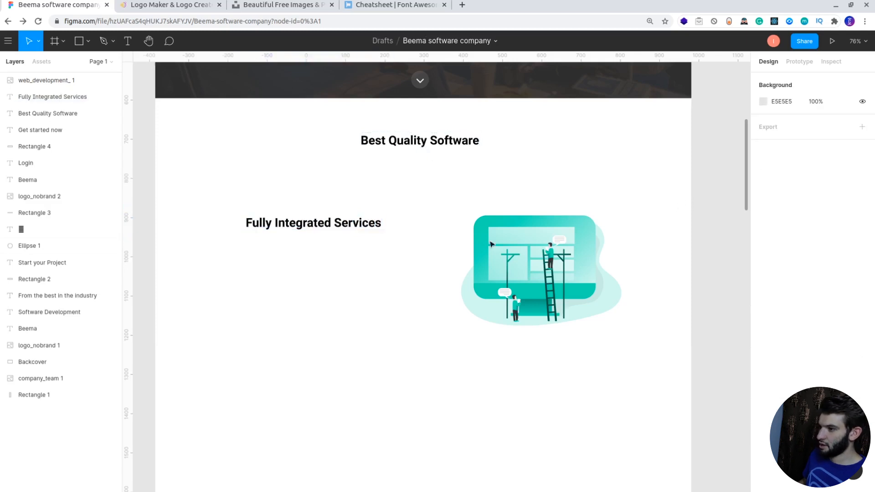
- Set the "Fully Integrated Services" heading to Regular weight and font size 28
{"action": "left_click", "coordinate": [328, 223]}
{"action": "key", "text": "Return"}
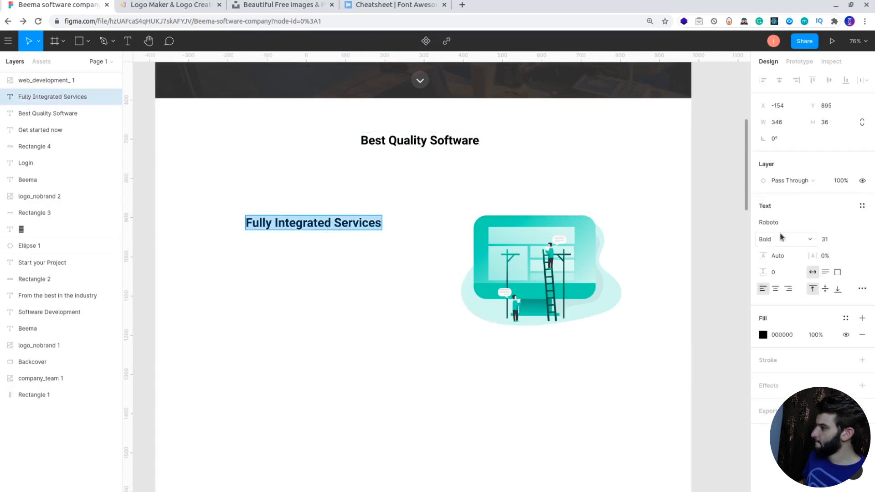
{"action": "left_click", "coordinate": [779, 240]}
{"action": "left_click", "coordinate": [778, 225]}
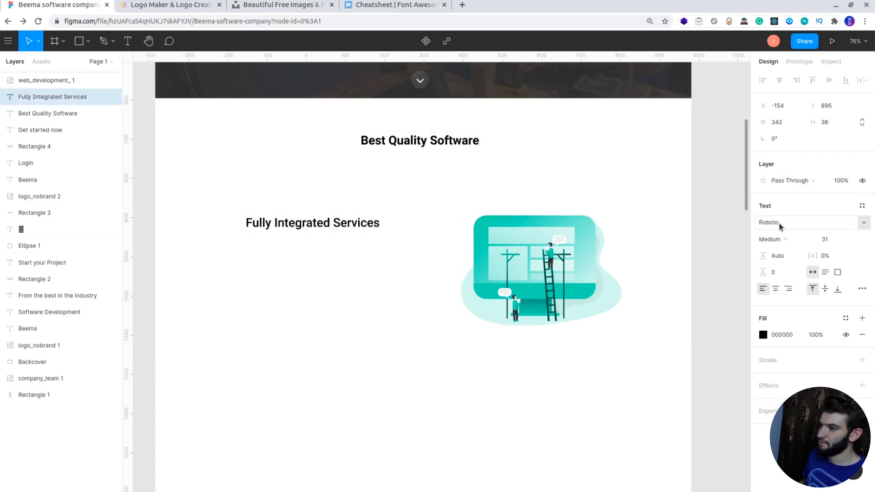
{"action": "left_click", "coordinate": [777, 238]}
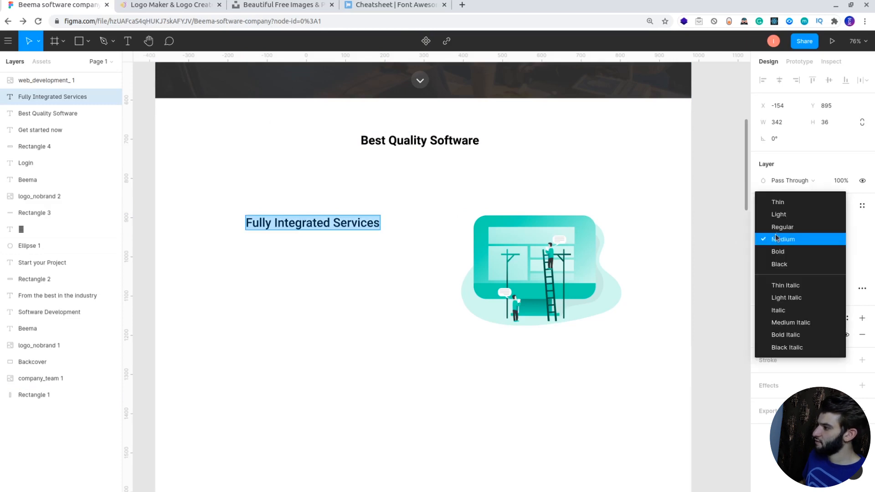
{"action": "left_click", "coordinate": [779, 226]}
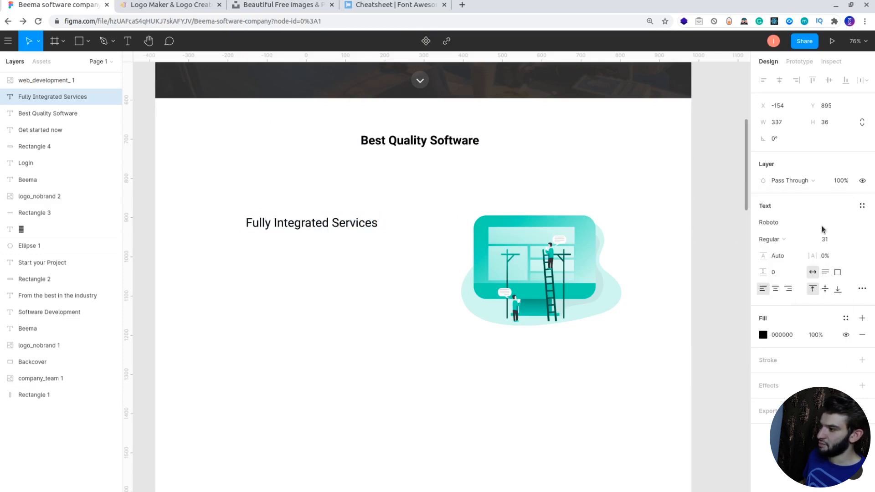
{"action": "left_click", "coordinate": [826, 239]}
{"action": "key", "text": "Down"}
{"action": "key", "text": "Down"}
{"action": "key", "text": "Down"}
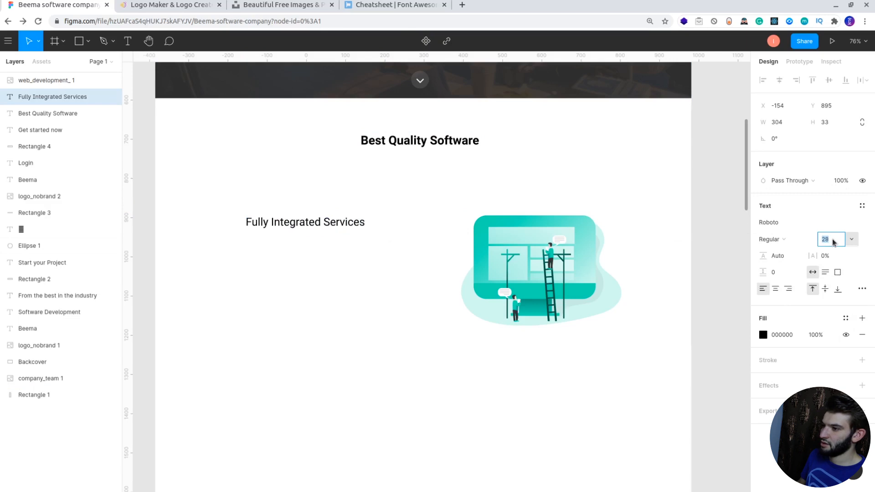
{"action": "key", "text": "Escape"}
{"action": "key", "text": "Escape"}
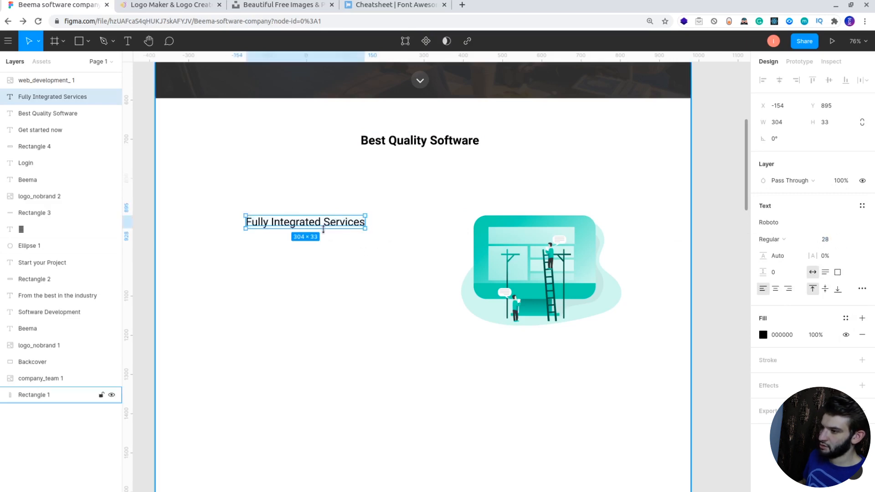
- Duplicate the "Fully Integrated Services" heading below left at about X -270, Y 1010, and move the original to about X -149, Y 921
{"action": "left_click", "coordinate": [354, 230]}
{"action": "left_click_drag", "start_coordinate": [324, 223], "coordinate": [267, 270]}
{"action": "left_click", "coordinate": [348, 268]}
{"action": "left_click", "coordinate": [318, 232]}
- Change the fill of the lower "Fully Integrated Services" copy to dark grey 4B4B4B
{"action": "double_click", "coordinate": [264, 267]}
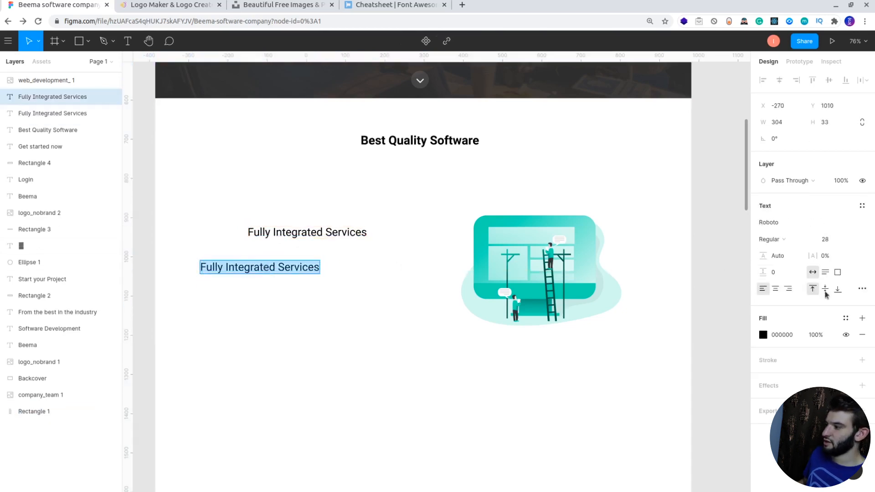
{"action": "left_click", "coordinate": [763, 335]}
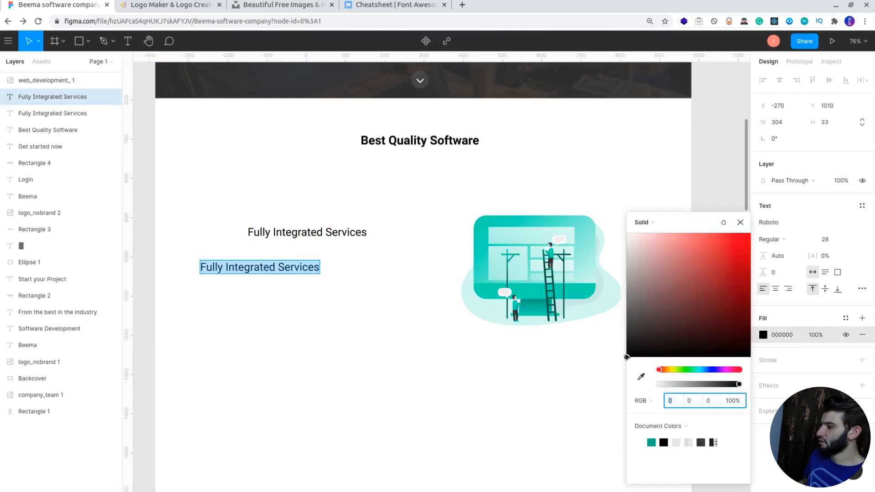
{"action": "left_click", "coordinate": [626, 357]}
{"action": "left_click_drag", "start_coordinate": [626, 357], "coordinate": [625, 323]}
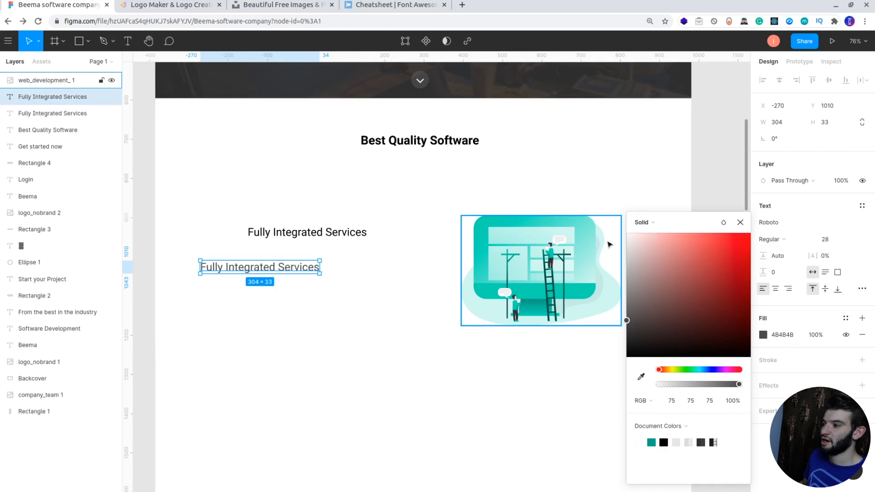
{"action": "left_click", "coordinate": [742, 226]}
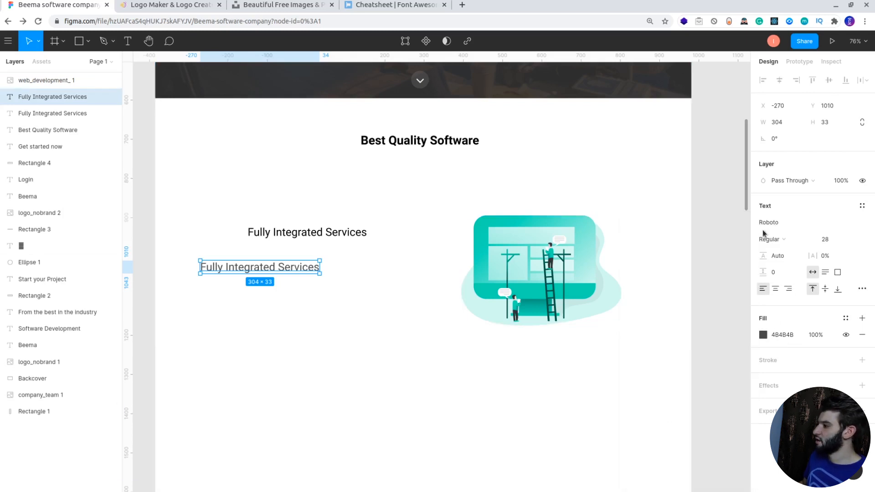
- Reduce the lower "Fully Integrated Services" copy to font size 20
{"action": "left_click", "coordinate": [828, 241]}
{"action": "key", "text": "Down"}
{"action": "key", "text": "Down"}
{"action": "key", "text": "Down"}
{"action": "key", "text": "Down"}
{"action": "key", "text": "Down"}
{"action": "key", "text": "Down"}
{"action": "key", "text": "Down"}
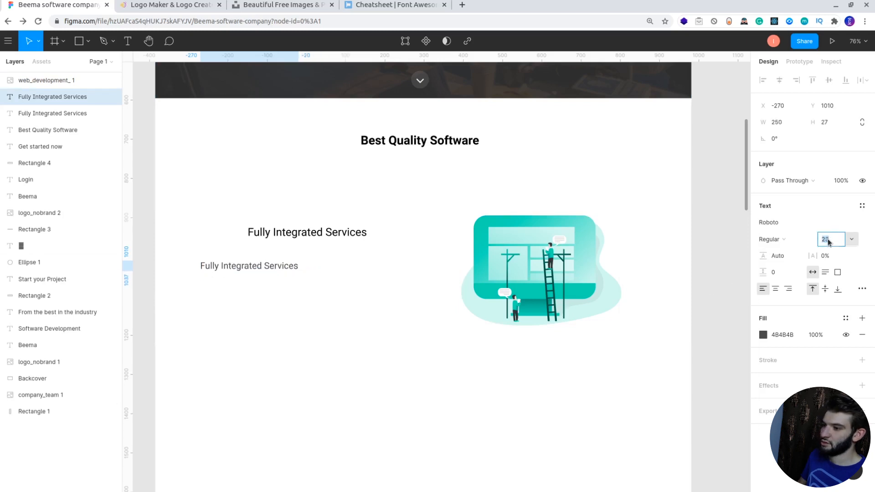
{"action": "key", "text": "Down"}
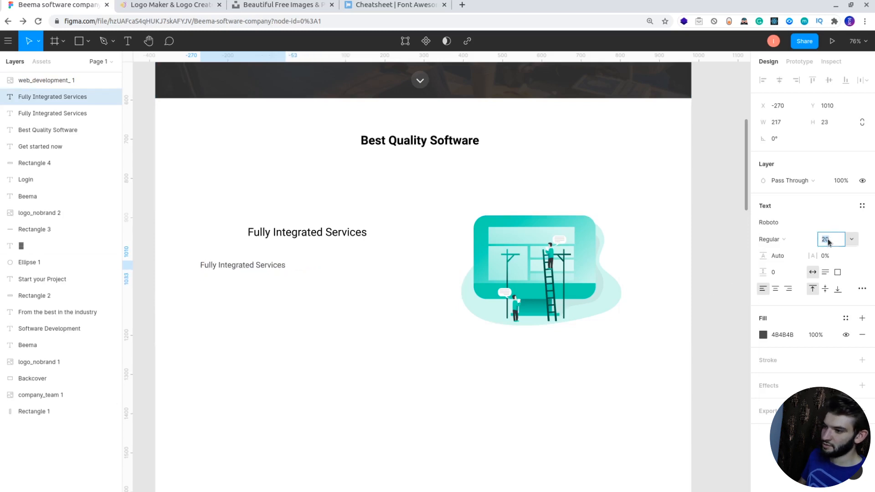
- Try the Light weight on the lower "Fully Integrated Services" copy and set it back to Regular
{"action": "left_click", "coordinate": [783, 241]}
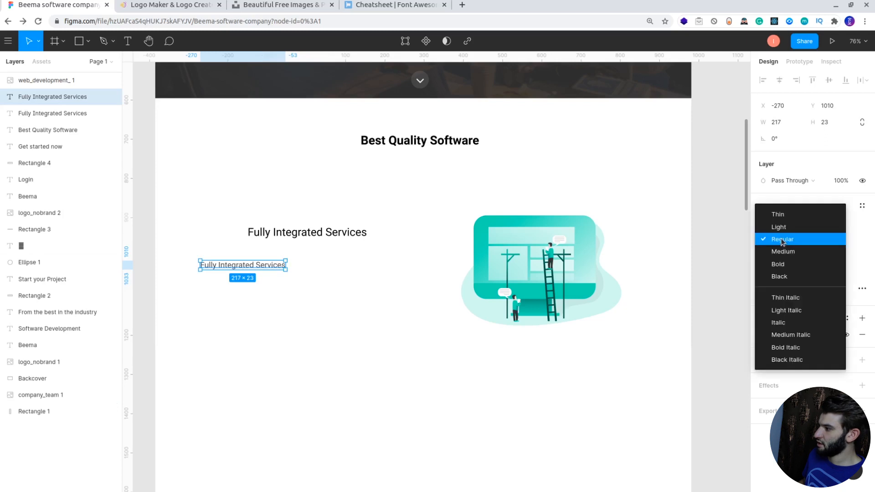
{"action": "left_click", "coordinate": [784, 233]}
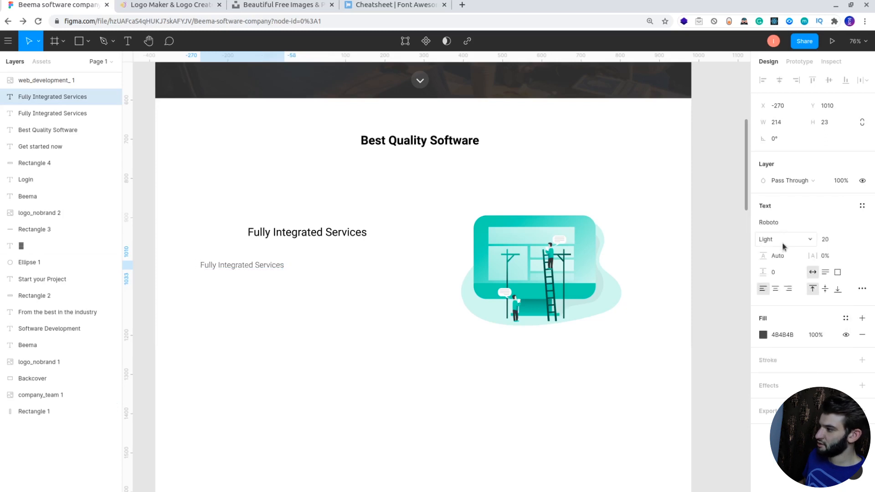
{"action": "left_click", "coordinate": [784, 246]}
{"action": "left_click", "coordinate": [780, 250]}
- Try the Medium weight on the upper "Fully Integrated Services" heading and set it back to Regular
{"action": "left_click", "coordinate": [313, 234]}
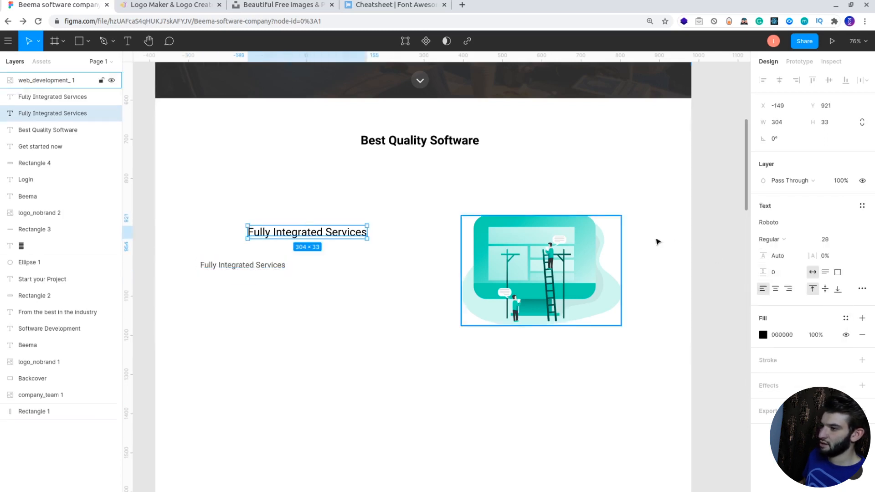
{"action": "left_click", "coordinate": [784, 239]}
{"action": "left_click", "coordinate": [781, 250]}
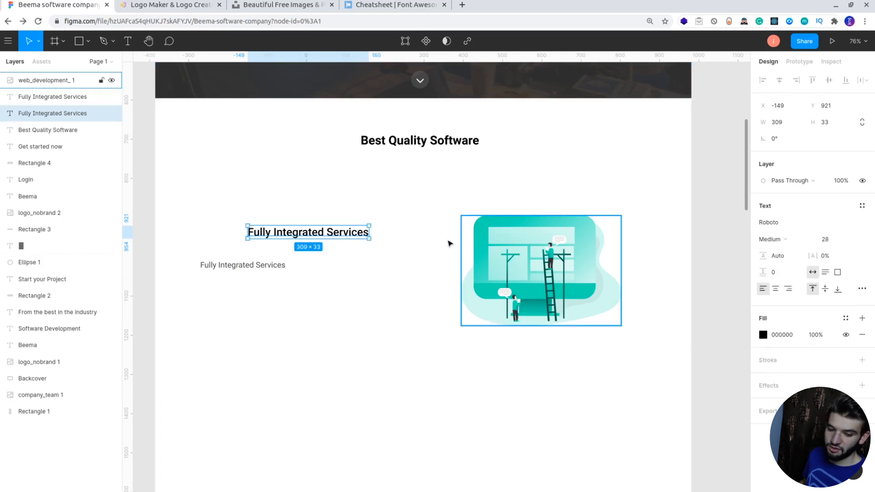
{"action": "left_click", "coordinate": [390, 223]}
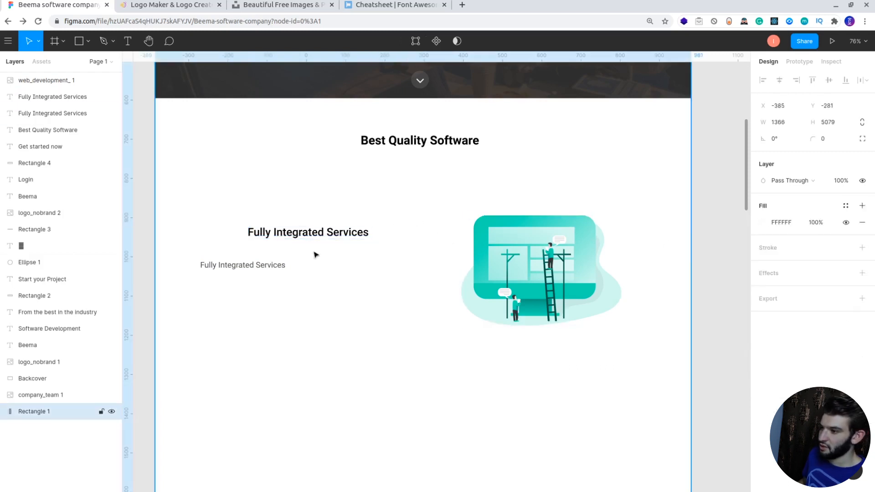
{"action": "left_click", "coordinate": [326, 238]}
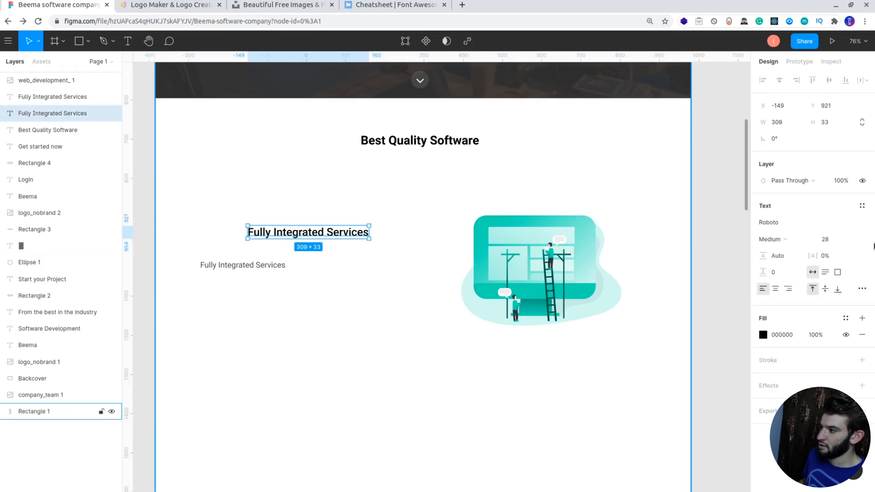
{"action": "left_click", "coordinate": [792, 238]}
{"action": "left_click", "coordinate": [782, 227]}
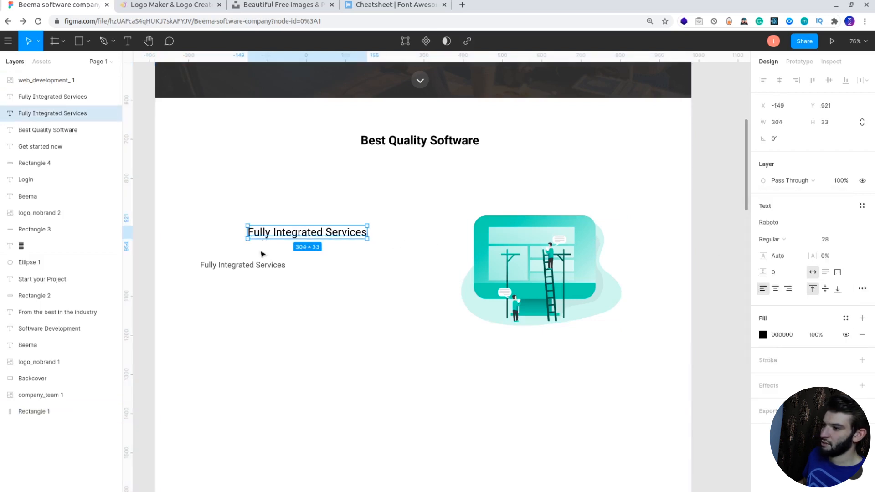
- Move the smaller "Fully Integrated Services" text closer beneath the heading, to about X -229, Y 993
{"action": "left_click", "coordinate": [289, 268]}
{"action": "left_click", "coordinate": [275, 269]}
{"action": "left_click_drag", "start_coordinate": [275, 269], "coordinate": [291, 262]}
- Preview the smaller text beneath the heading in Light weight and return it to Regular
{"action": "left_click", "coordinate": [766, 240]}
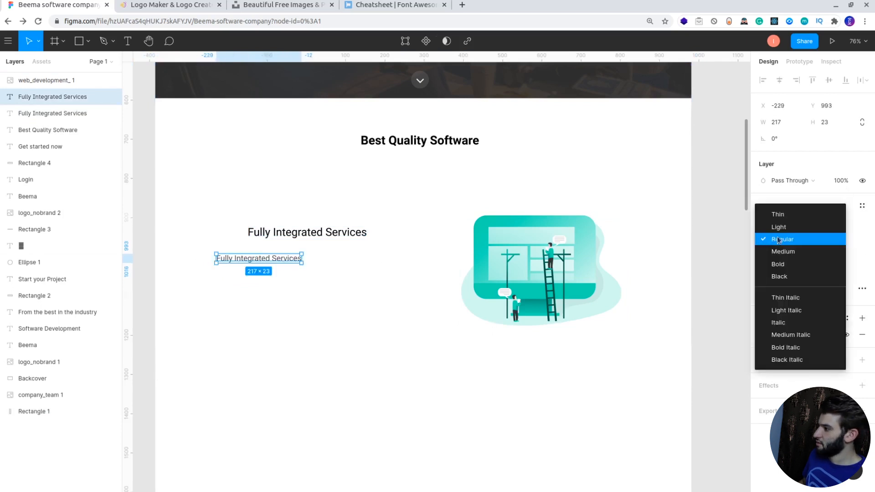
{"action": "left_click", "coordinate": [781, 233]}
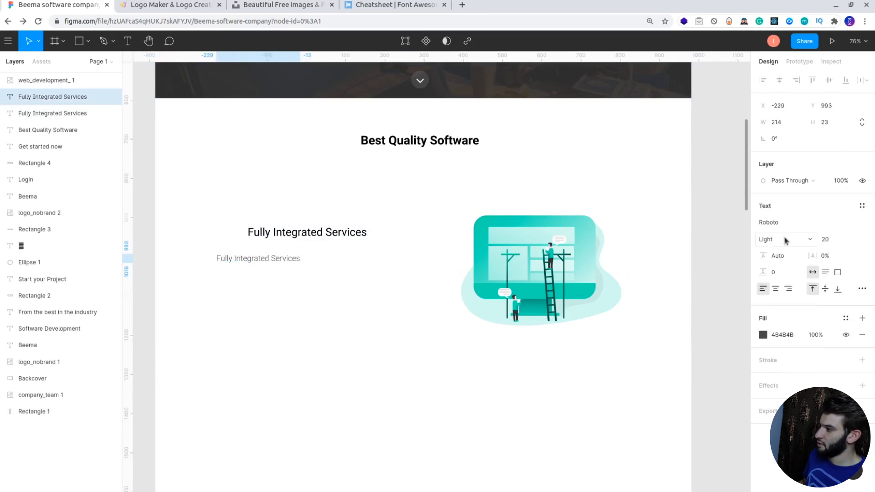
{"action": "left_click", "coordinate": [786, 240]}
{"action": "left_click", "coordinate": [783, 251]}
- Darken the smaller text's fill to 404040, compare it in Light weight and keep it Regular
{"action": "left_click", "coordinate": [764, 335]}
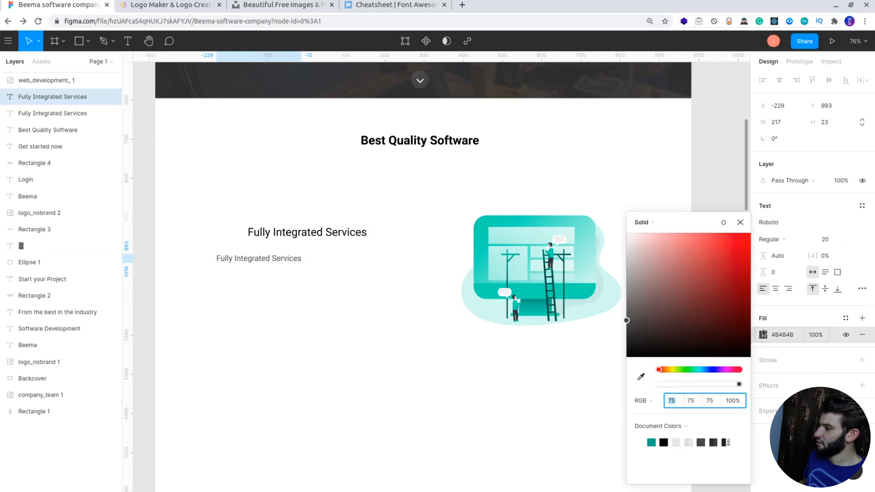
{"action": "mouse_move", "coordinate": [627, 321]}
{"action": "left_mouse_down"}
{"action": "mouse_move", "coordinate": [625, 312]}
{"action": "mouse_move", "coordinate": [624, 332]}
{"action": "left_mouse_up"}
{"action": "left_click", "coordinate": [781, 240]}
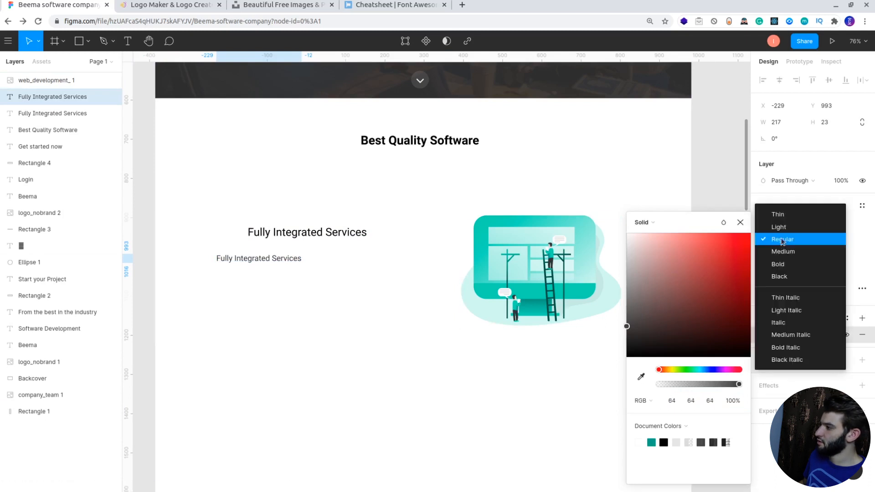
{"action": "left_click", "coordinate": [784, 227]}
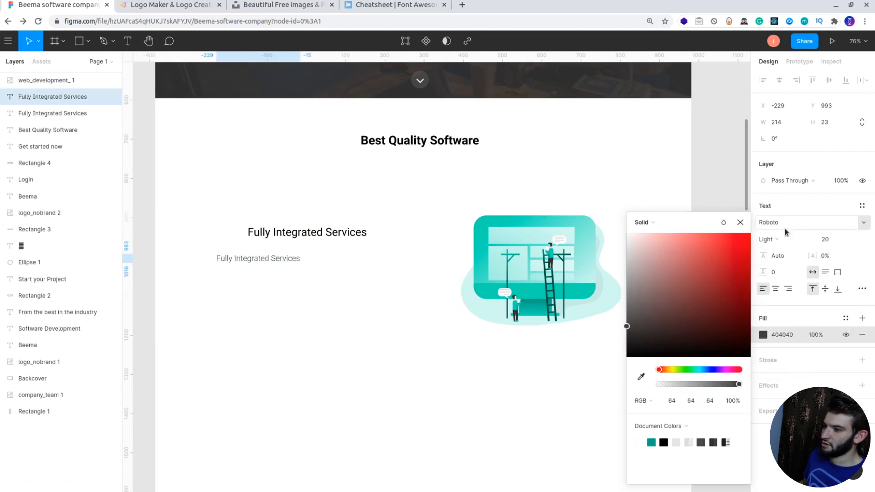
{"action": "left_click", "coordinate": [785, 242]}
{"action": "left_click", "coordinate": [783, 251]}
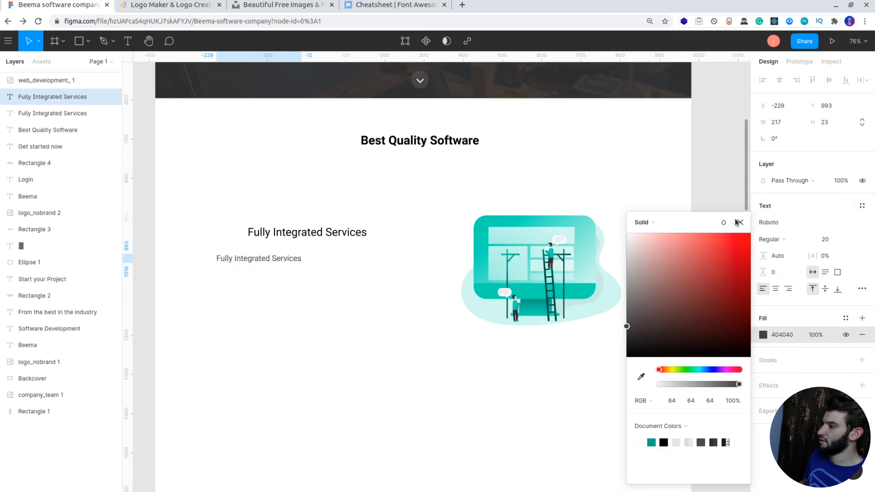
{"action": "left_click", "coordinate": [740, 223]}
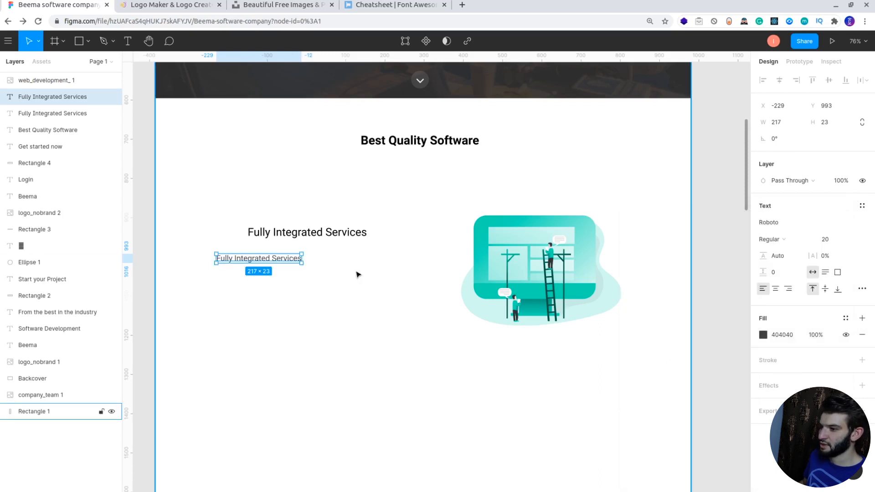
- Centre-align the smaller text beneath the "Fully Integrated Services" heading
{"action": "left_click", "coordinate": [285, 268]}
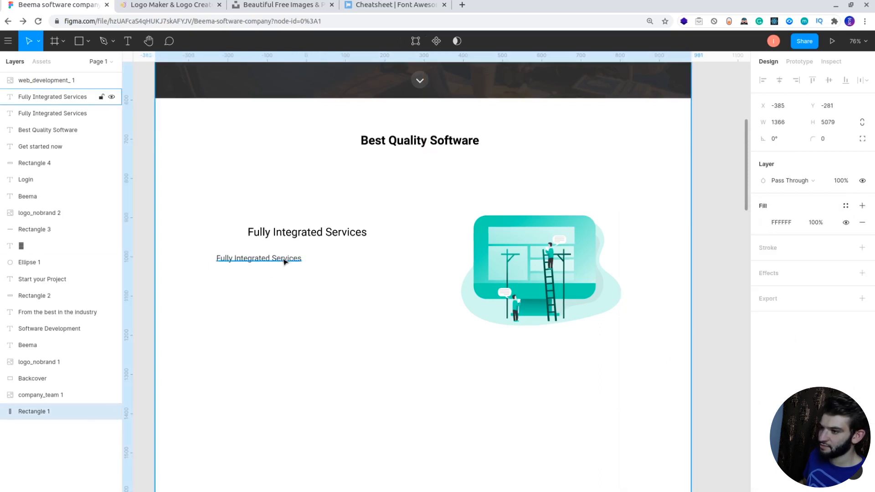
{"action": "left_click", "coordinate": [283, 259]}
{"action": "left_click", "coordinate": [776, 289]}
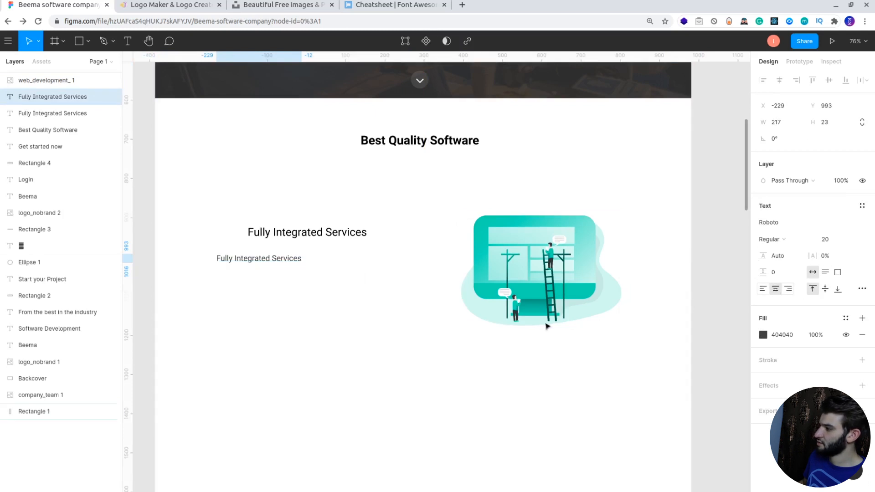
- Replace the smaller text with "We build and deliver fully integrated webapps with customized control panels that fir your company needs."
{"action": "double_click", "coordinate": [259, 258]}
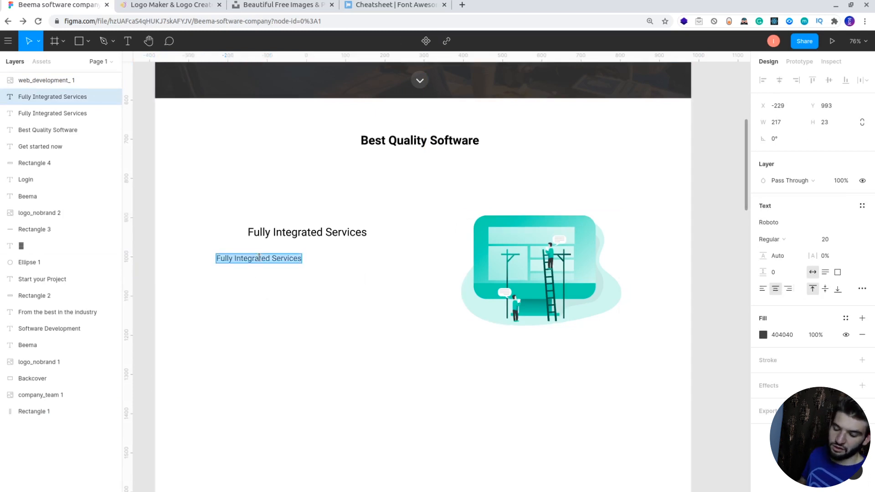
{"action": "type", "text": "We"}
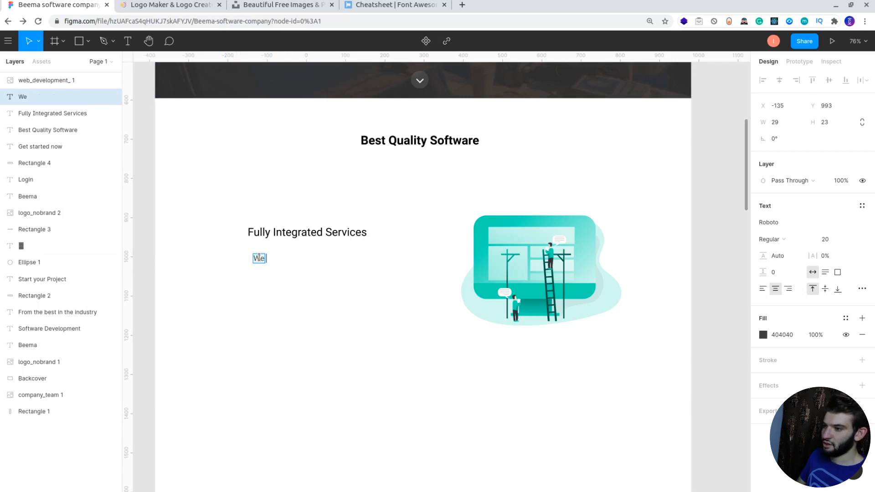
{"action": "type", "text": " build and de"}
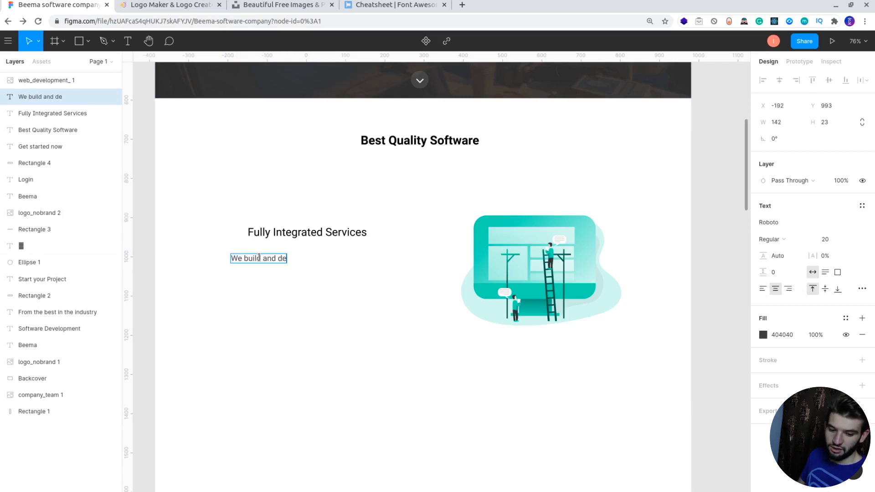
{"action": "type", "text": "liver fully in"}
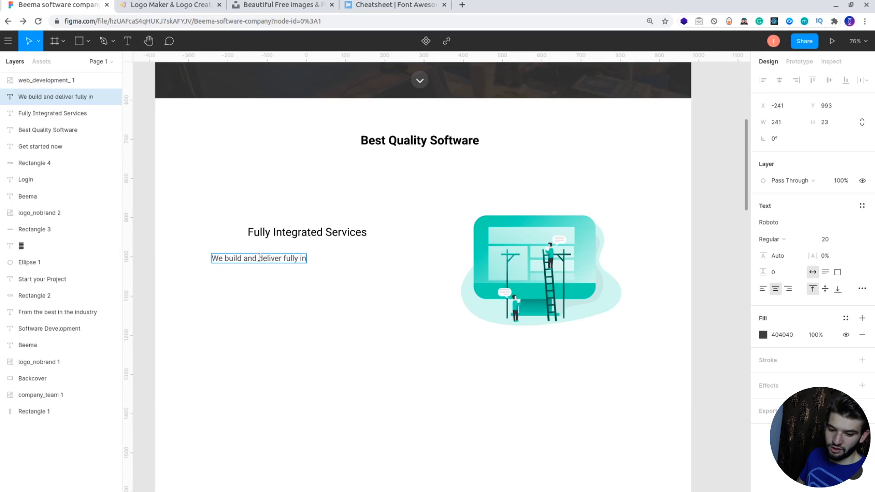
{"action": "type", "text": "tegrated w"}
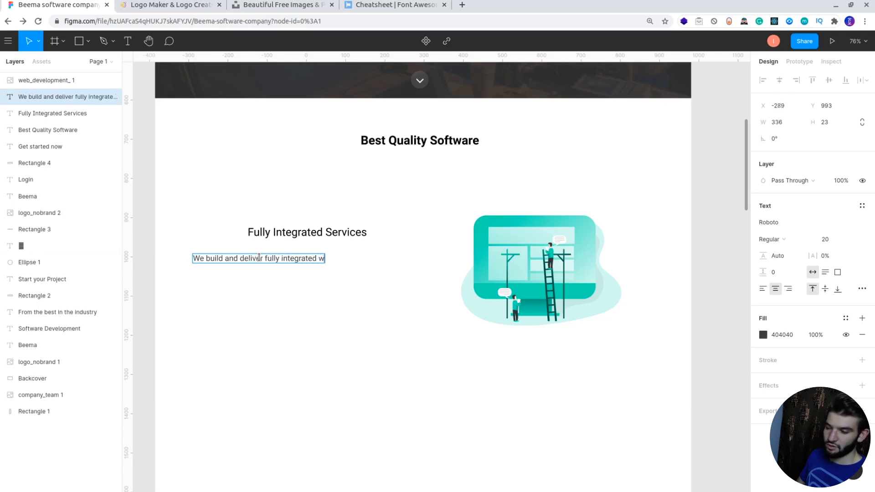
{"action": "type", "text": "ebapps wi"}
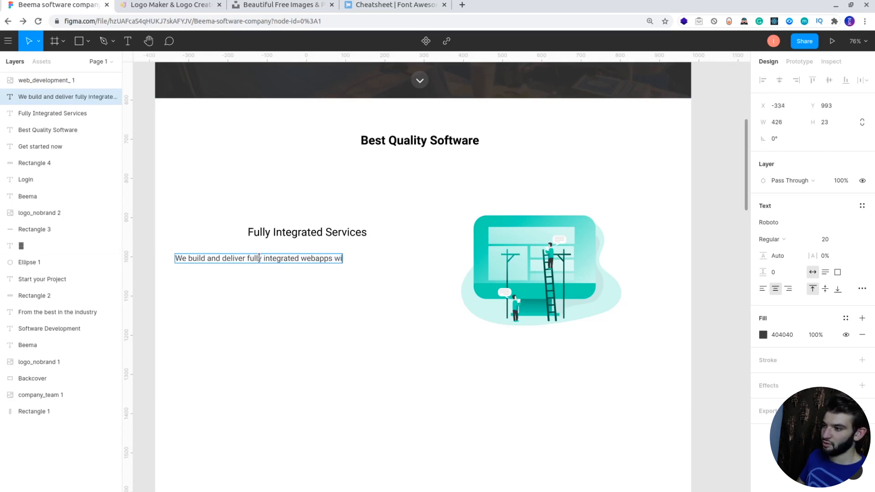
{"action": "type", "text": "th customized"}
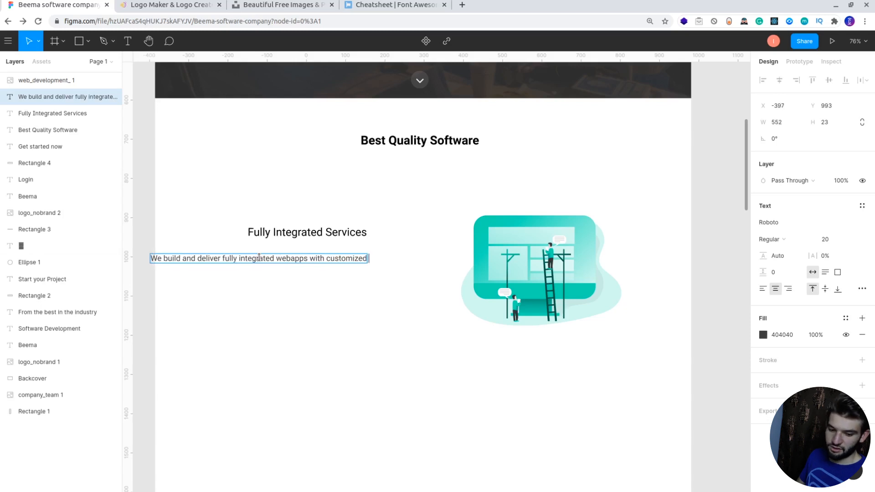
{"action": "type", "text": " control pa"}
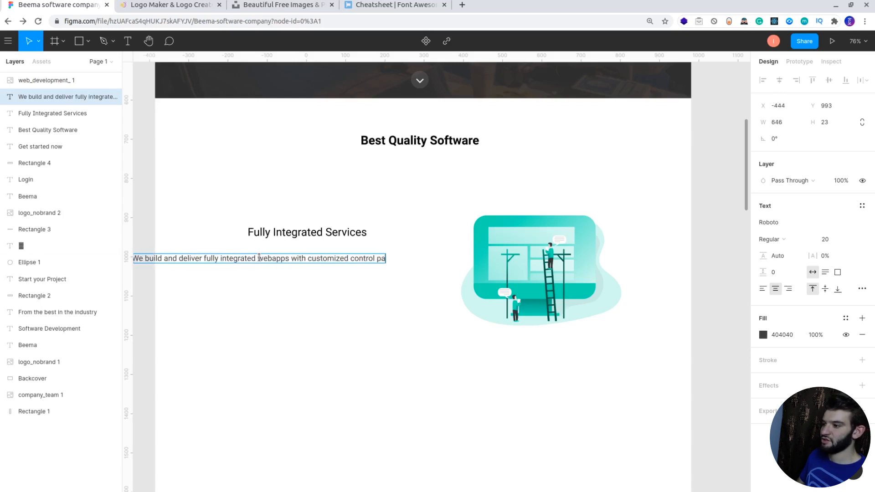
{"action": "type", "text": "nels"}
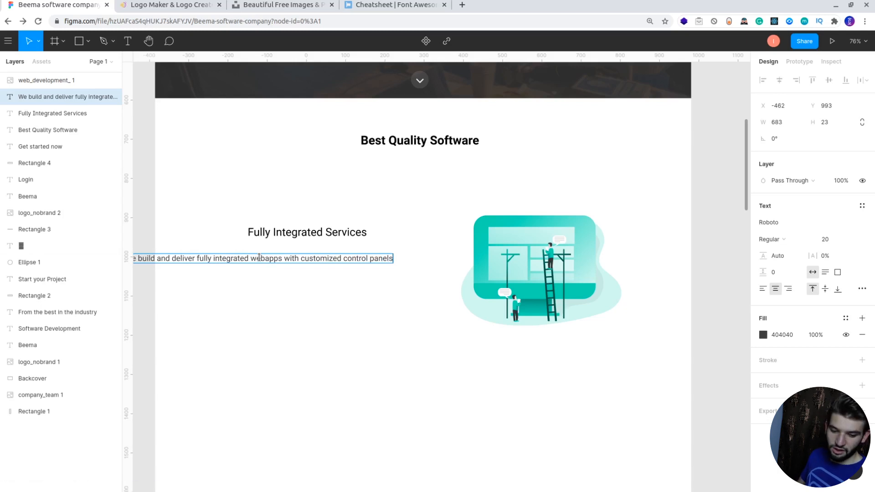
{"action": "type", "text": " that f"}
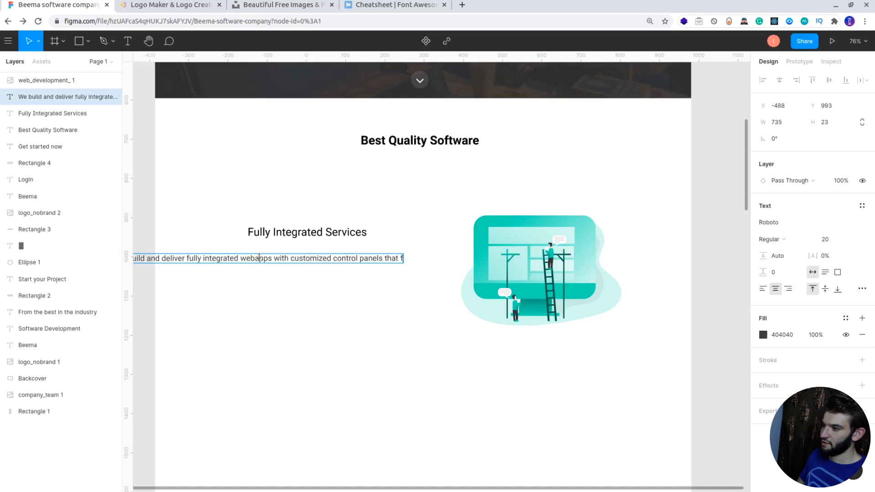
{"action": "type", "text": "ir your co"}
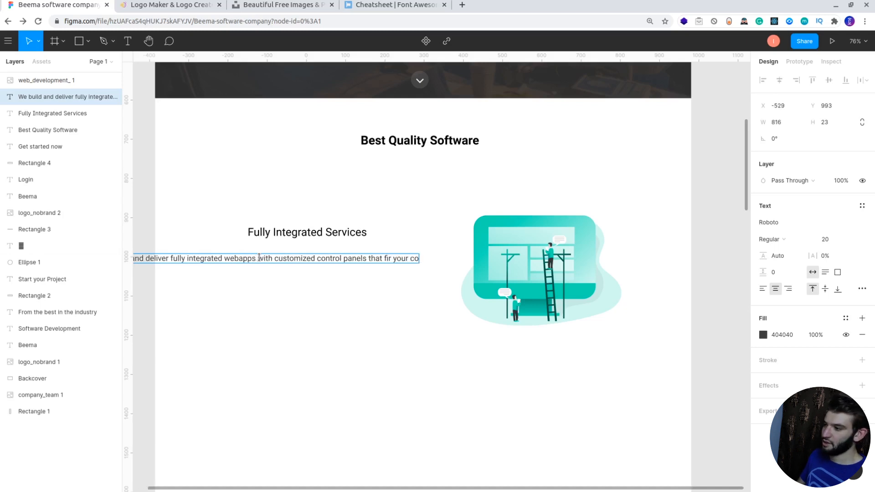
{"action": "type", "text": "mpany need"}
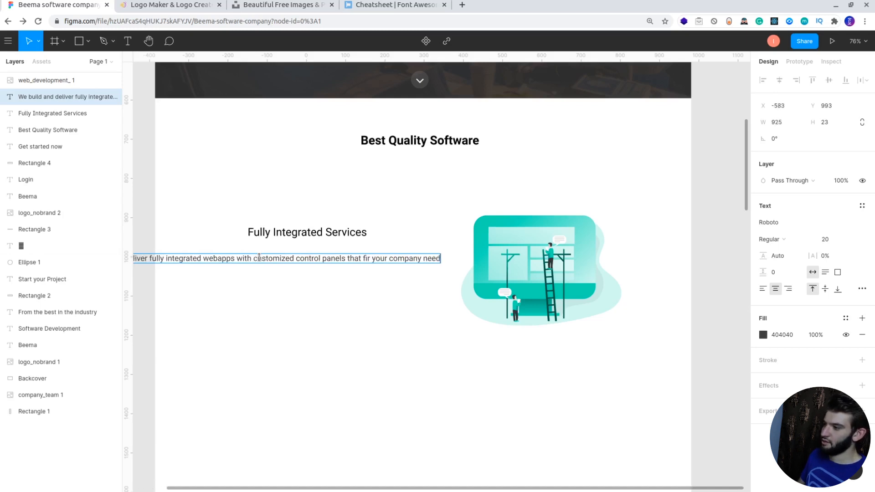
{"action": "type", "text": "s."}
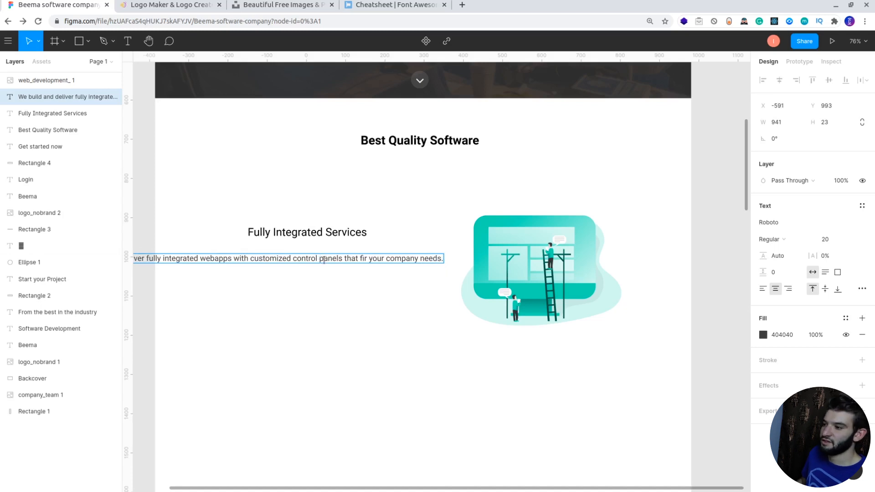
{"action": "key", "text": "Escape"}
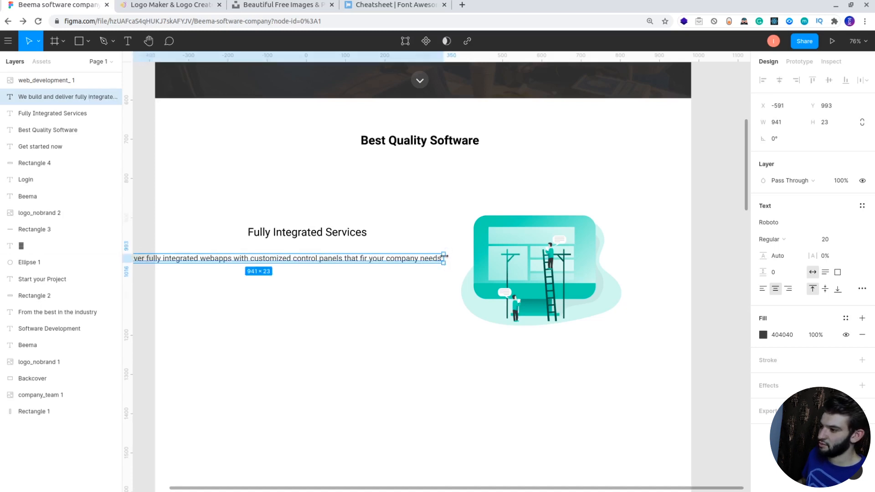
- Narrow the description's text box to about 430 wide and place it beneath the heading at about X -223, Y 995
{"action": "left_click_drag", "start_coordinate": [445, 260], "coordinate": [390, 264]}
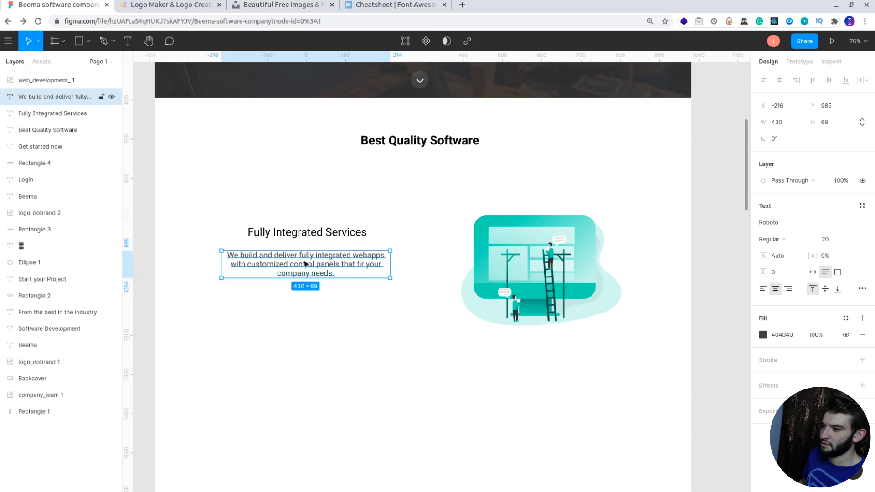
{"action": "left_click_drag", "start_coordinate": [304, 265], "coordinate": [303, 268]}
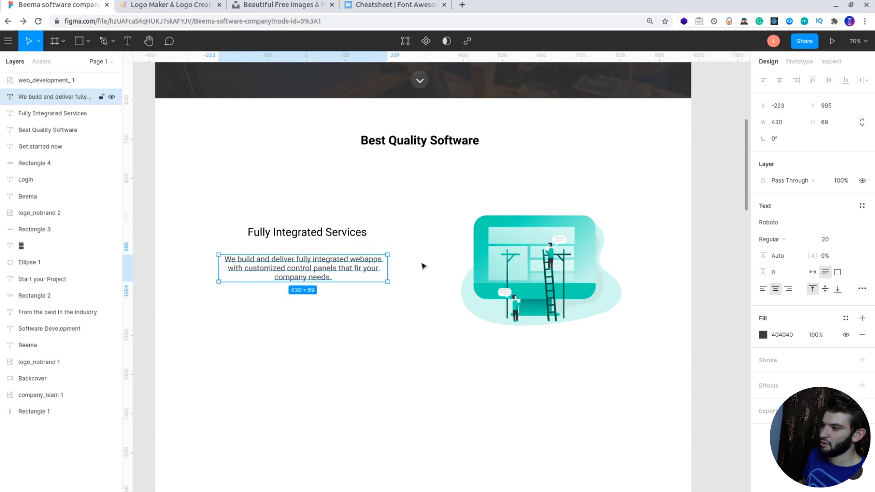
- Enlarge the web development illustration proportionally to about 441 × 304
{"action": "left_click", "coordinate": [506, 264]}
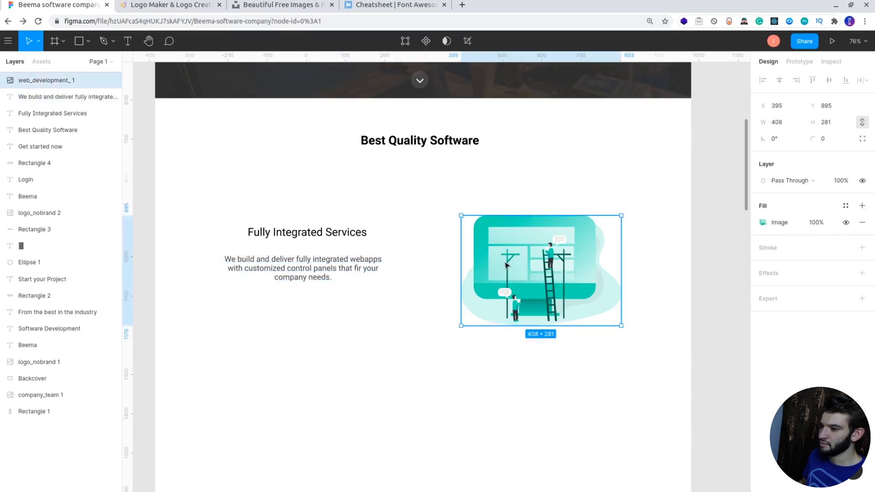
{"action": "left_click", "coordinate": [402, 201]}
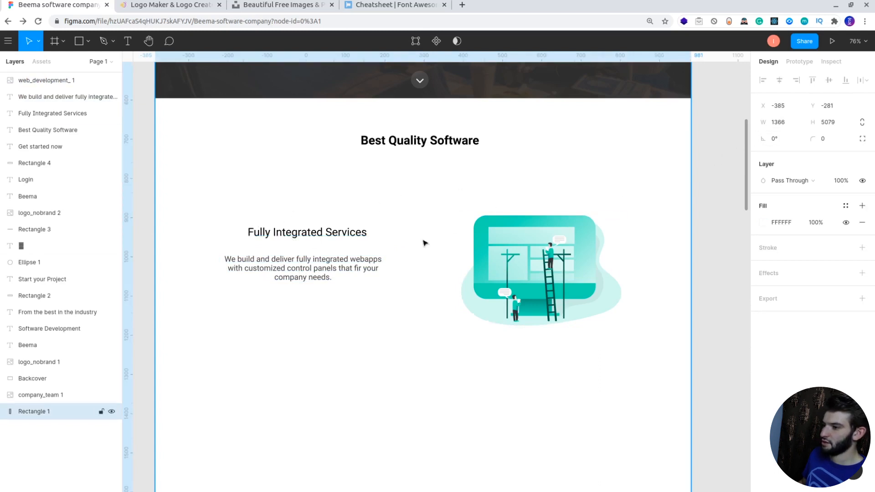
{"action": "scroll", "coordinate": [424, 243], "scroll_direction": "down", "scroll_amount": 3}
{"action": "left_click", "coordinate": [493, 256]}
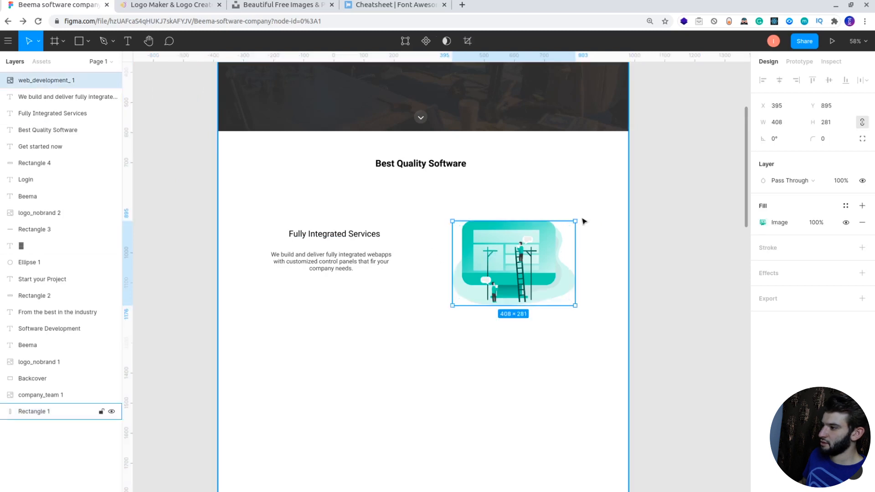
{"action": "left_click_drag", "start_coordinate": [575, 221], "coordinate": [585, 213]}
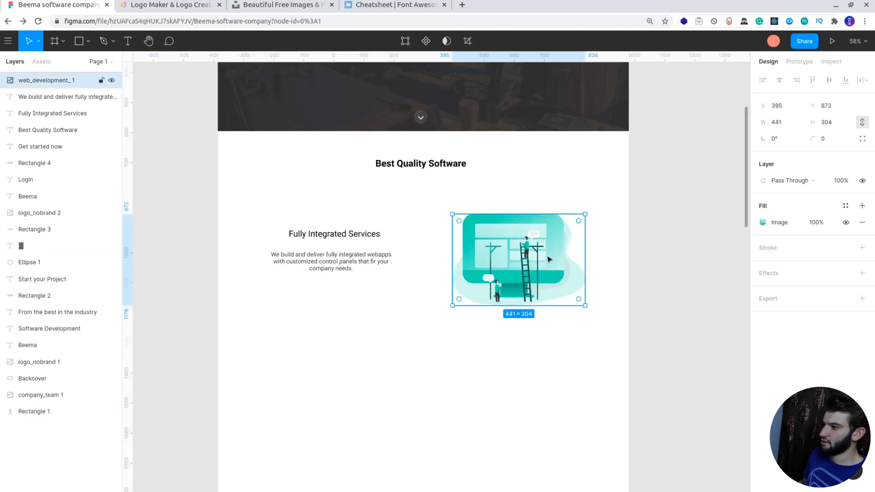
- Set the font size of the "Fully Integrated Services" heading to 29 and of the description beneath it to 23
{"action": "left_click", "coordinate": [358, 236]}
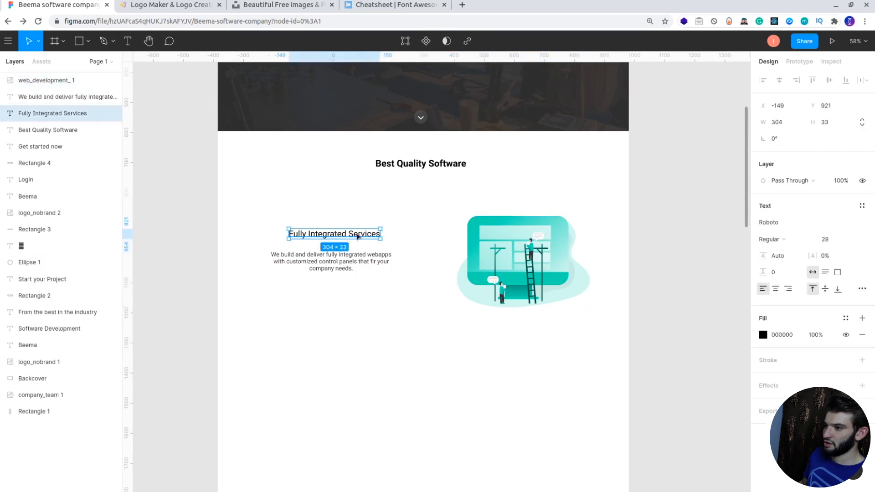
{"action": "left_click", "coordinate": [843, 241]}
{"action": "key", "text": "Up"}
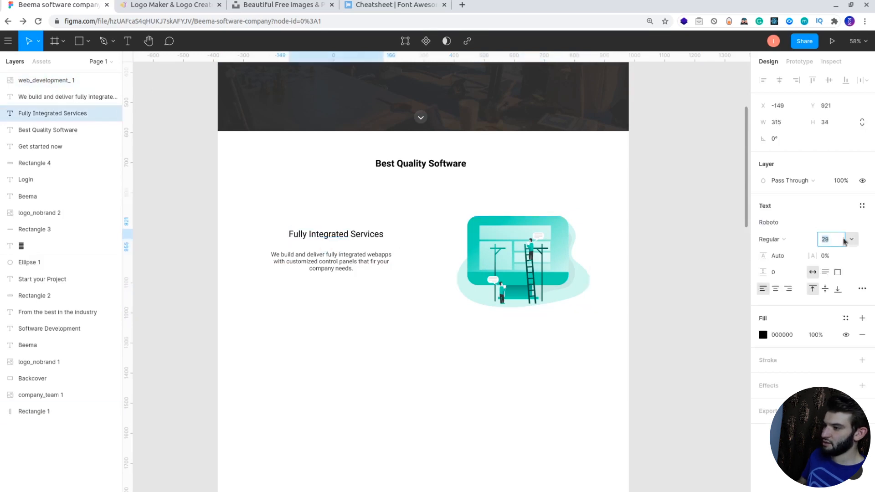
{"action": "left_click", "coordinate": [339, 269]}
{"action": "left_click", "coordinate": [830, 241]}
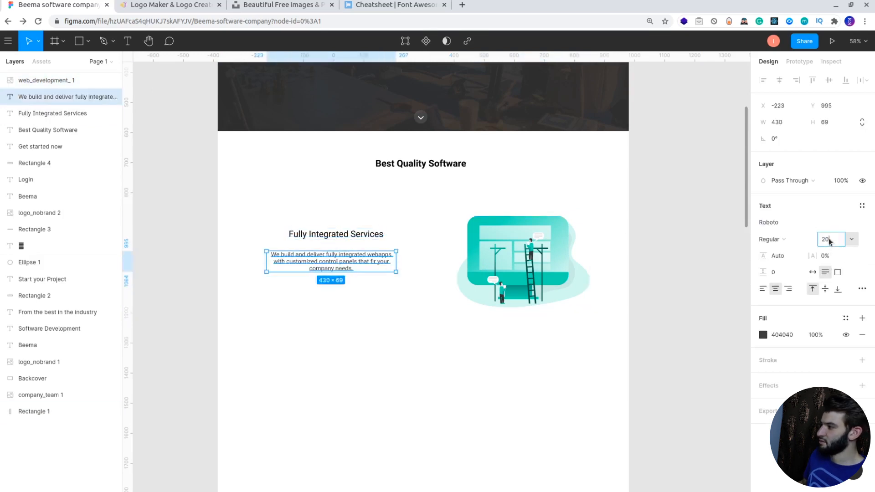
{"action": "key", "text": "Up"}
{"action": "key", "text": "Up"}
{"action": "key", "text": "Up"}
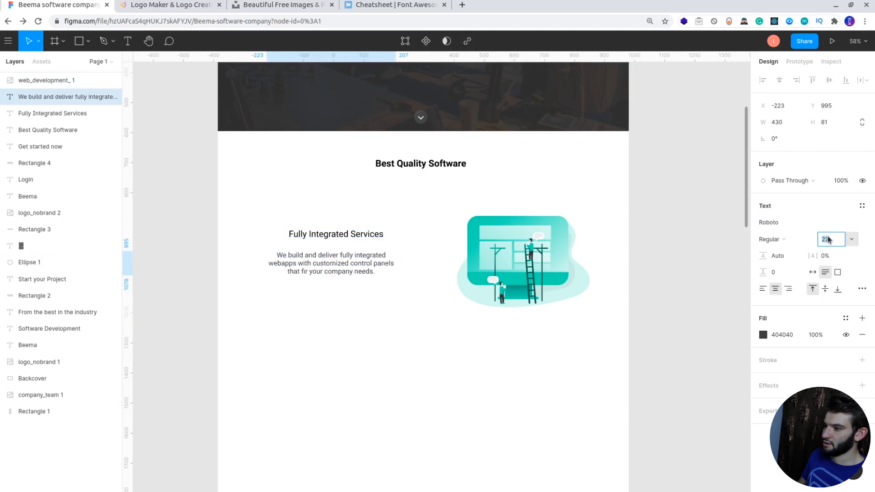
- Widen the description's text box to about 502 and reposition it beneath the heading at about X -242, Y 989
{"action": "left_click_drag", "start_coordinate": [416, 263], "coordinate": [365, 263]}
{"action": "left_click", "coordinate": [429, 228]}
{"action": "key", "text": "ctrl+z"}
{"action": "left_click", "coordinate": [364, 263]}
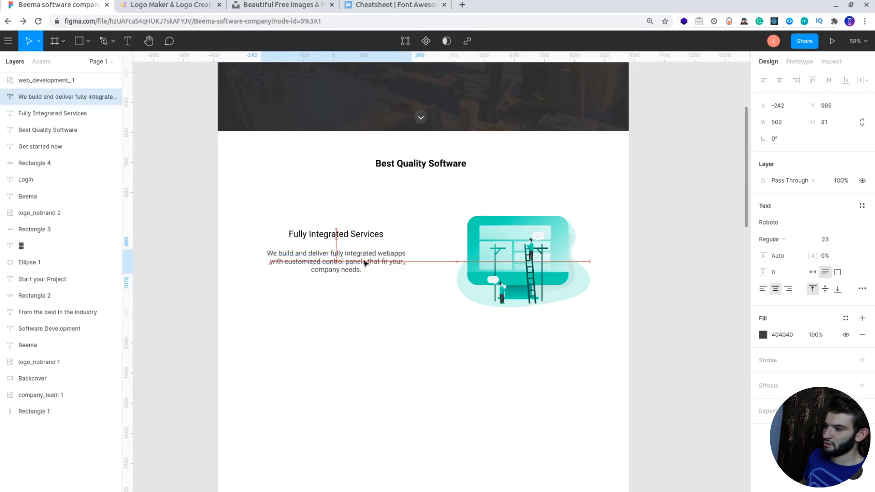
- Move the illustration to about X 388, Y 878, and shift the heading and description towards it, with the description at about X -228, Y 989
{"action": "left_click_drag", "start_coordinate": [523, 263], "coordinate": [516, 263]}
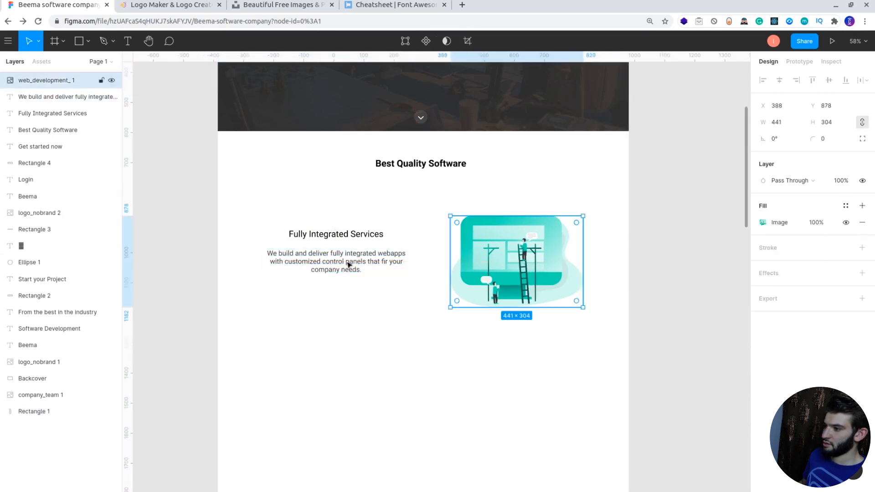
{"action": "left_click", "coordinate": [341, 235]}
{"action": "left_click_drag", "start_coordinate": [341, 235], "coordinate": [352, 262]}
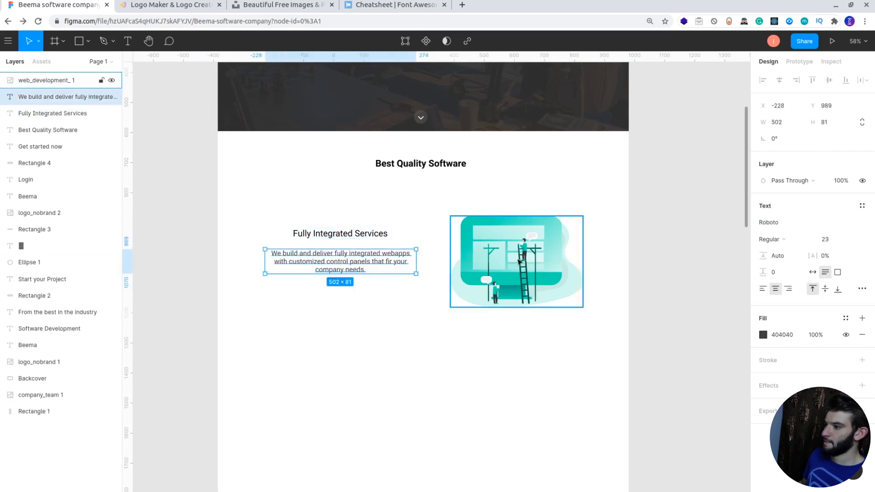
{"action": "left_click", "coordinate": [674, 227]}
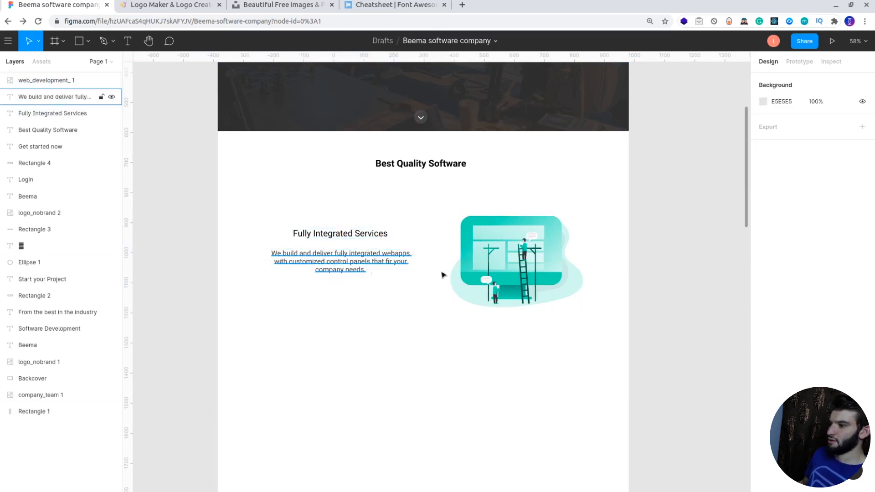
- Move the heading and description down together to about Y 926, and raise the description closer to the heading, to about Y 988
{"action": "left_click", "coordinate": [348, 262]}
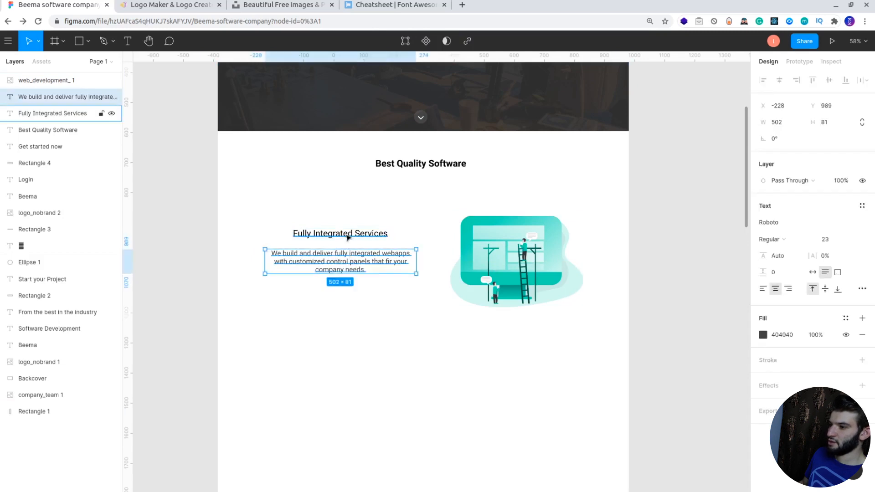
{"action": "left_click", "coordinate": [347, 233], "text": "shift"}
{"action": "left_click_drag", "start_coordinate": [347, 234], "coordinate": [345, 233]}
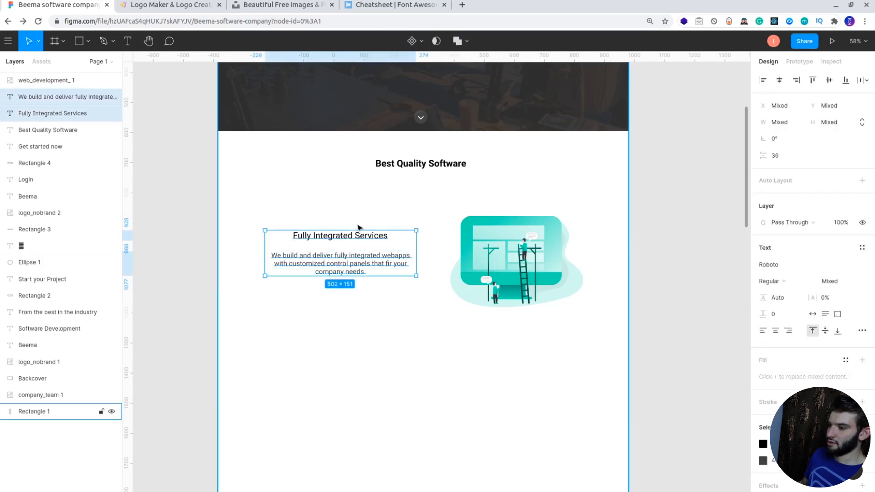
{"action": "left_click", "coordinate": [634, 226]}
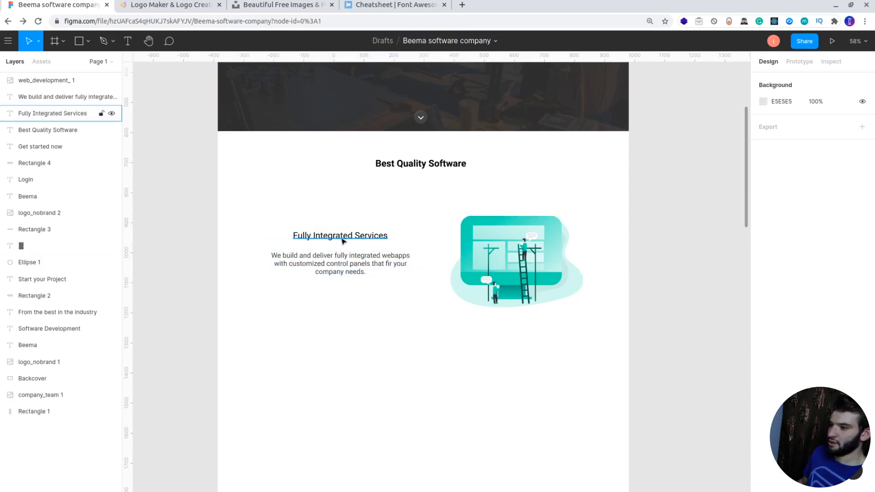
{"action": "left_click_drag", "start_coordinate": [344, 260], "coordinate": [343, 258]}
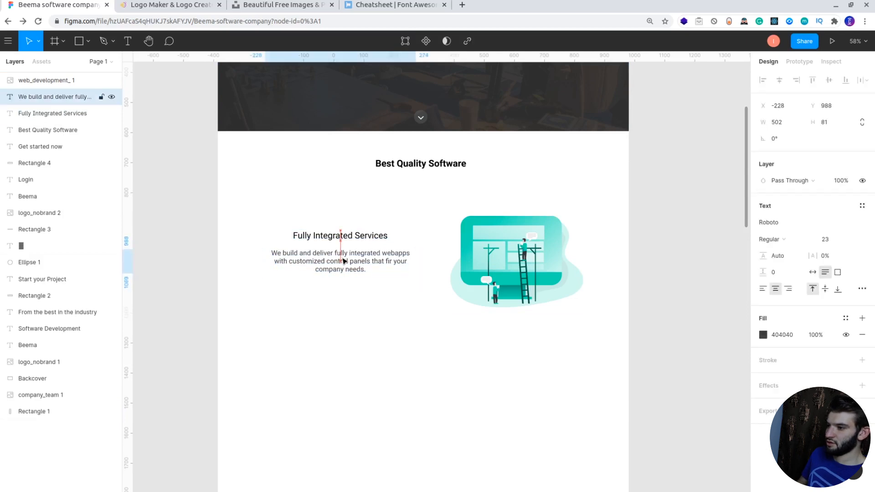
{"action": "left_click", "coordinate": [652, 240]}
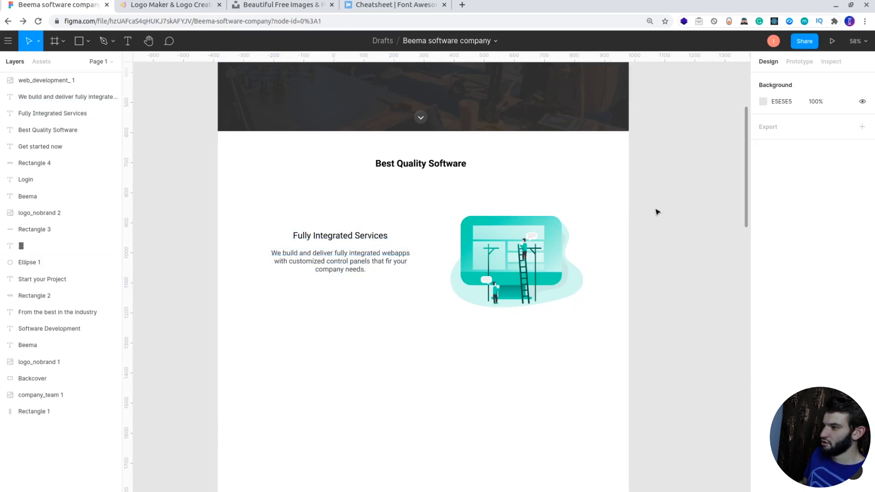
{"action": "scroll", "coordinate": [372, 127], "scroll_direction": "down", "scroll_amount": 5}
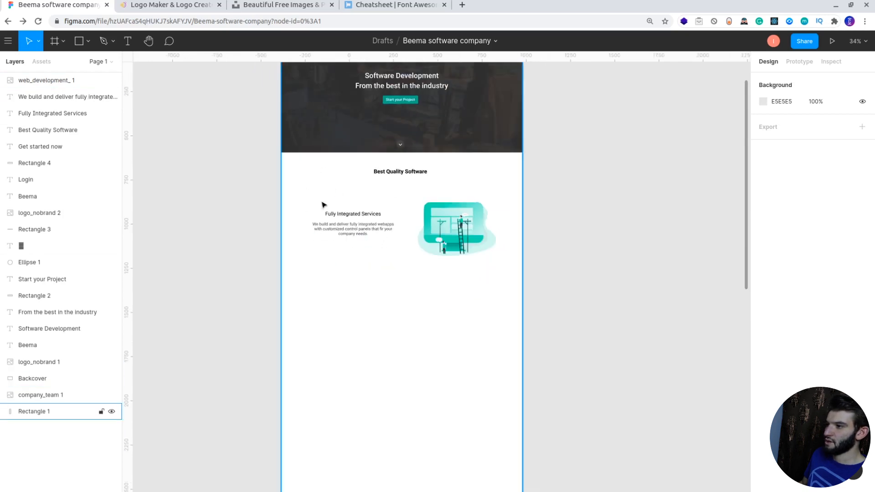
{"action": "left_click", "coordinate": [314, 168]}
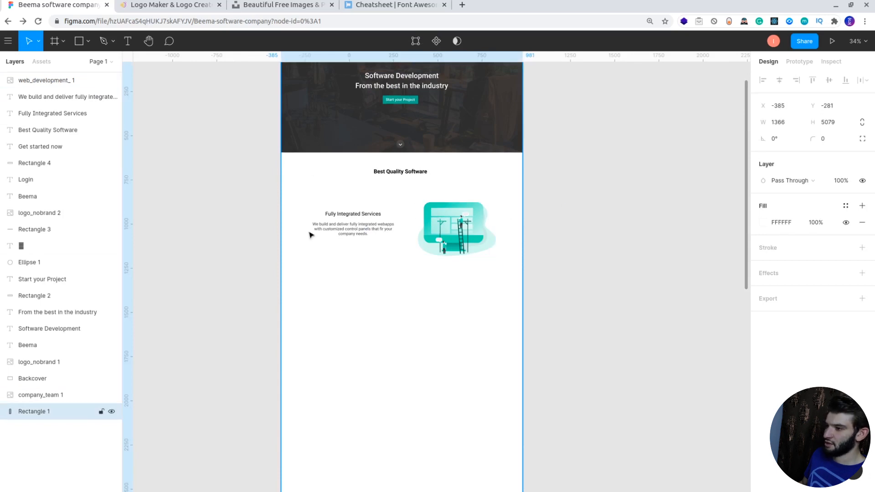
- Enlarge the illustration to about 478 × 330 and reposition it at about X 345, Y 864
{"action": "scroll", "coordinate": [335, 203], "scroll_direction": "up", "scroll_amount": 3}
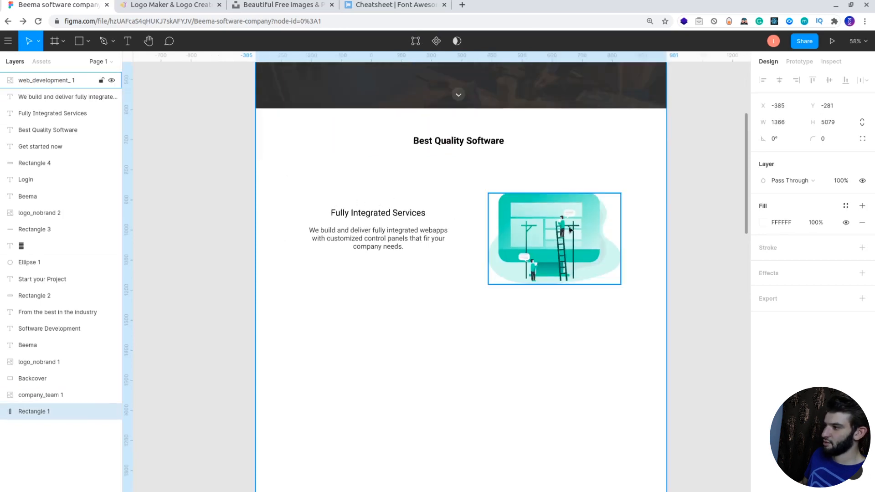
{"action": "left_click", "coordinate": [620, 195]}
{"action": "left_click_drag", "start_coordinate": [622, 193], "coordinate": [627, 189]}
{"action": "left_click_drag", "start_coordinate": [568, 225], "coordinate": [564, 224]}
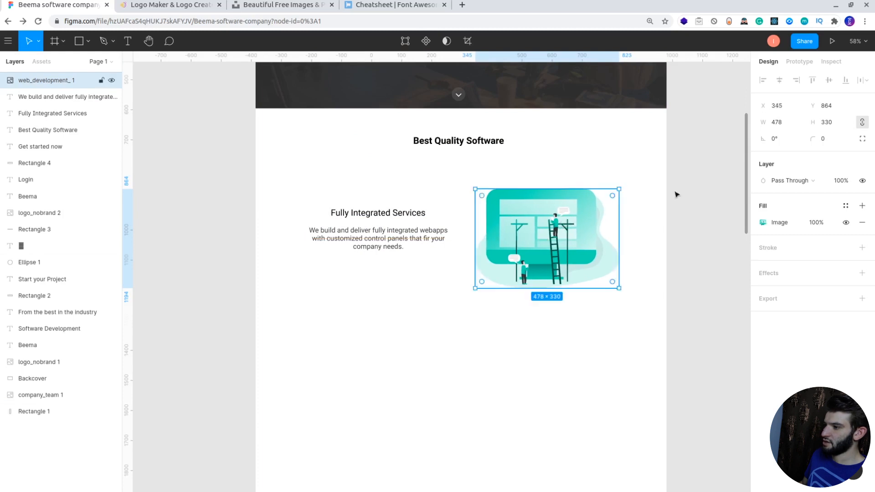
{"action": "left_click", "coordinate": [712, 189]}
- Group the illustration, its description and the "Fully Integrated Services" heading
{"action": "scroll", "coordinate": [498, 182], "scroll_direction": "down", "scroll_amount": 2}
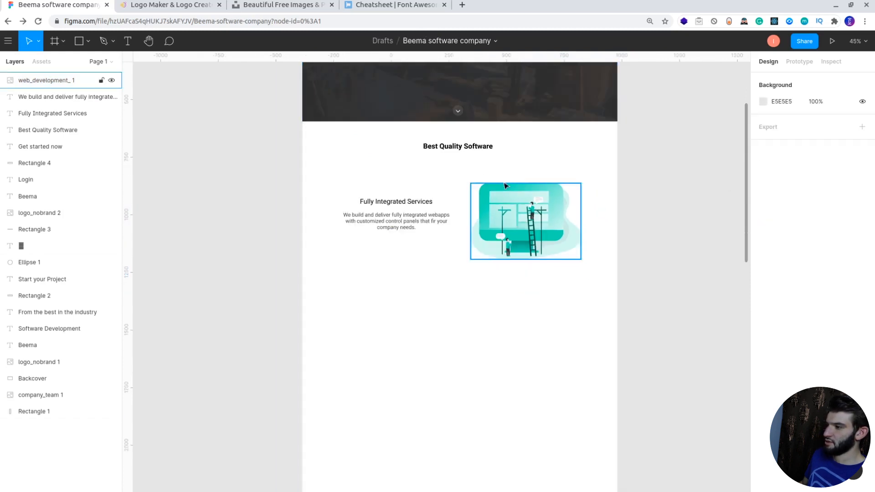
{"action": "scroll", "coordinate": [502, 184], "scroll_direction": "down", "scroll_amount": 2}
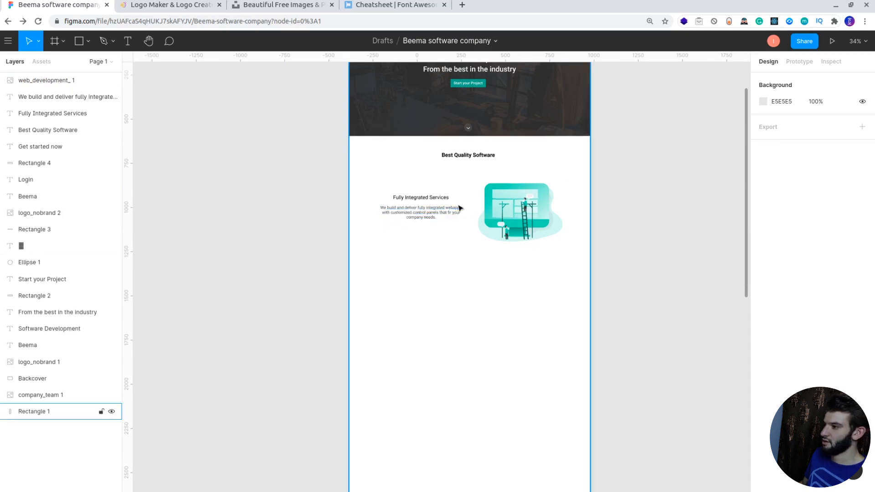
{"action": "scroll", "coordinate": [595, 203], "scroll_direction": "up", "scroll_amount": 5}
{"action": "scroll", "coordinate": [588, 204], "scroll_direction": "down", "scroll_amount": 4}
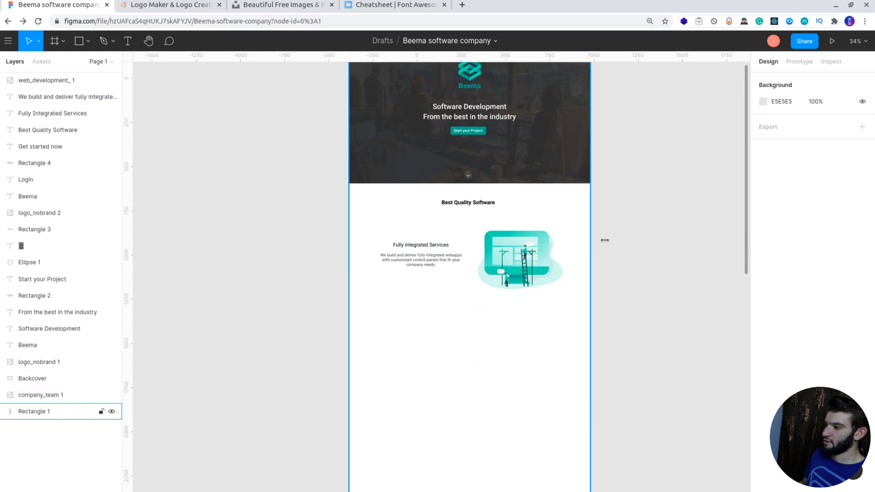
{"action": "scroll", "coordinate": [424, 271], "scroll_direction": "up", "scroll_amount": 3}
{"action": "left_click", "coordinate": [524, 260]}
{"action": "left_click", "coordinate": [458, 258], "text": "shift"}
{"action": "left_click", "coordinate": [433, 237], "text": "shift"}
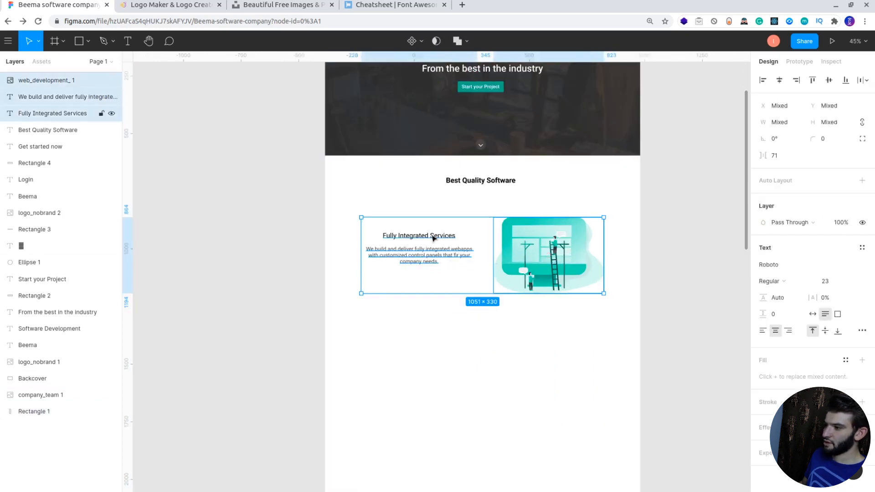
{"action": "right_click", "coordinate": [540, 241]}
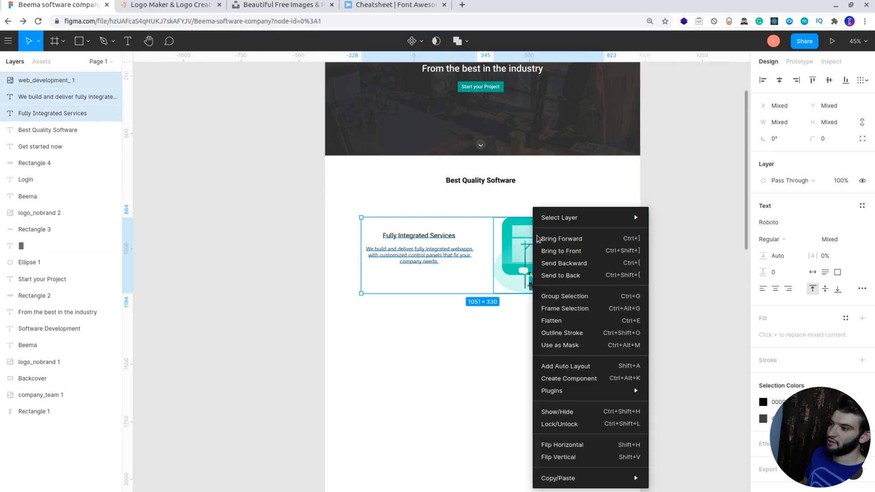
{"action": "left_click", "coordinate": [576, 297]}
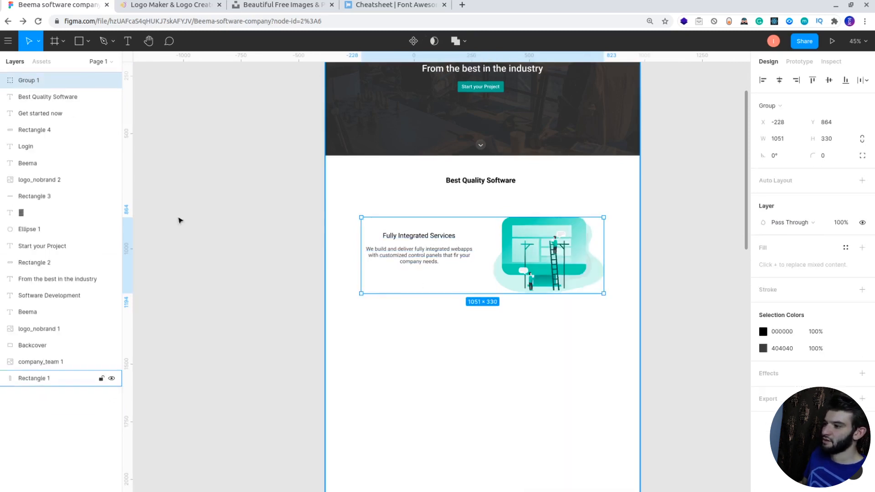
- Rename the new group as "fully integrated"
{"action": "double_click", "coordinate": [32, 82]}
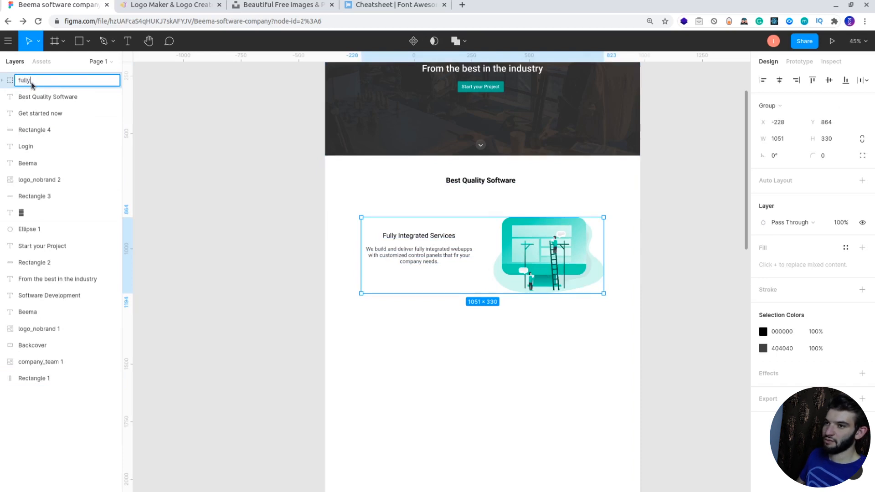
{"action": "type", "text": "fully integrate"}
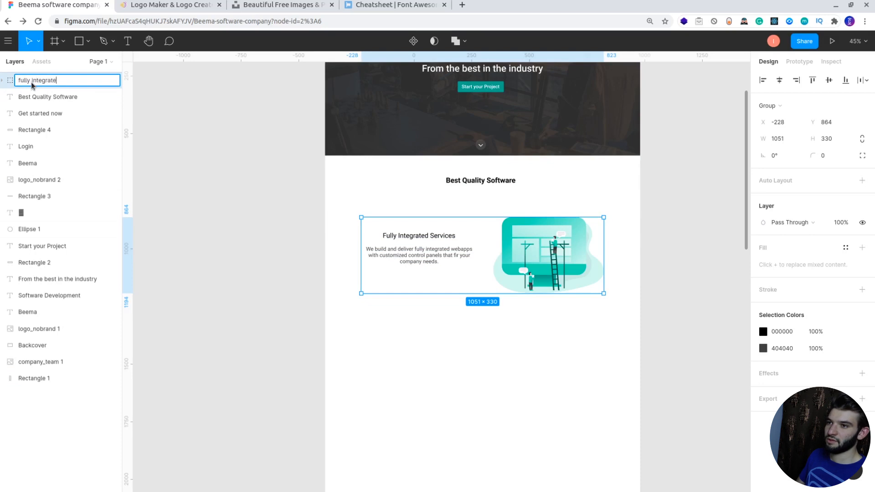
{"action": "type", "text": "d"}
{"action": "key", "text": "Return"}
- Duplicate the "fully integrated" group directly below the original at about Y 1309, and delete the illustration from the copy
{"action": "left_click_drag", "start_coordinate": [471, 260], "coordinate": [542, 350]}
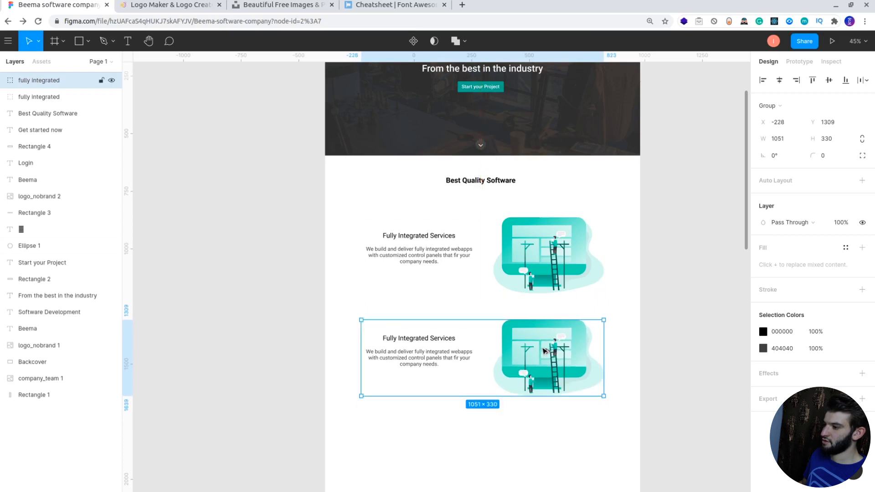
{"action": "left_click", "coordinate": [657, 318]}
{"action": "scroll", "coordinate": [625, 239], "scroll_direction": "down", "scroll_amount": 4}
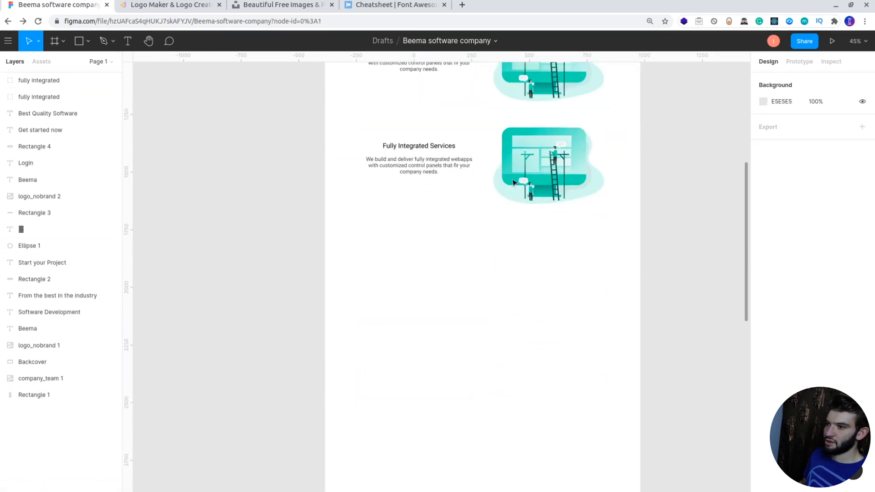
{"action": "left_click", "coordinate": [552, 162]}
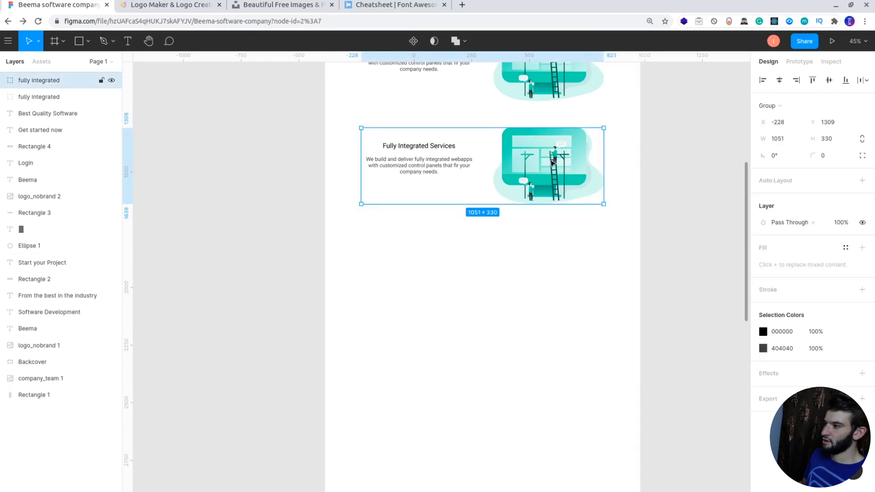
{"action": "double_click", "coordinate": [552, 164]}
{"action": "key", "text": "Delete"}
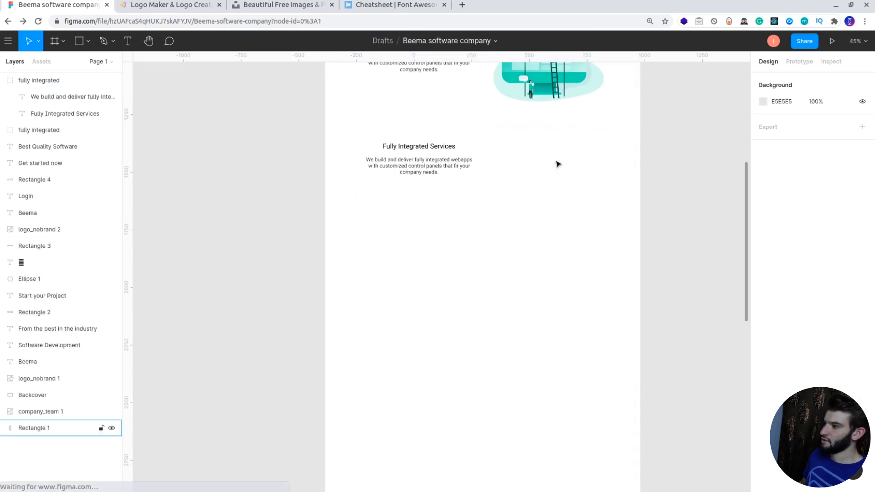
- Move the copied heading and description horizontally to the opposite side of the page, to X 332
{"action": "left_click", "coordinate": [433, 161]}
{"action": "key", "text": "shift+Right"}
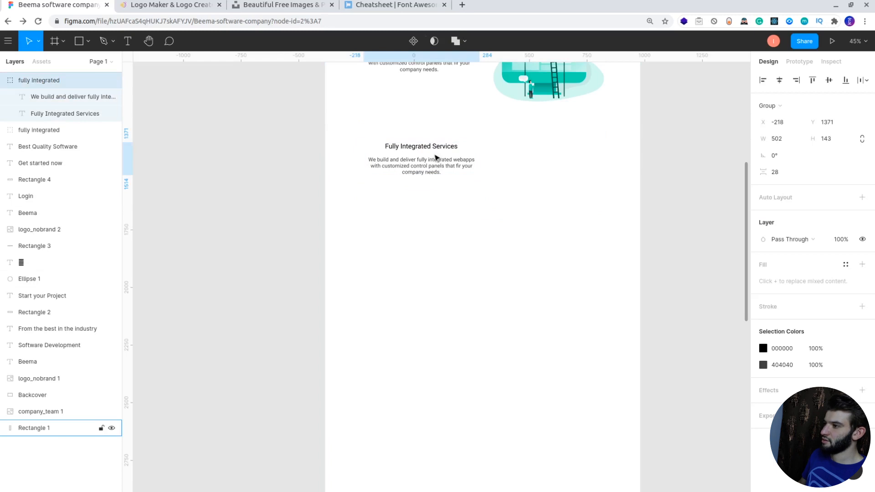
{"action": "key", "text": "shift+Right"}
{"action": "key", "text": "shift+Right"}
{"action": "key", "text": "shift+Right"}
{"action": "key", "text": "shift+Right"}
{"action": "key", "text": "shift+Right"}
{"action": "key", "text": "shift+Right"}
{"action": "key", "text": "shift+Right"}
{"action": "key", "text": "shift+Right"}
{"action": "key", "text": "shift+Right"}
{"action": "key", "text": "shift+Right"}
{"action": "key", "text": "shift+Right"}
{"action": "key", "text": "shift+Right"}
{"action": "key", "text": "shift+Right"}
{"action": "key", "text": "shift+Right"}
{"action": "key", "text": "shift+Right"}
{"action": "key", "text": "shift+Right"}
{"action": "key", "text": "shift+Right"}
{"action": "key", "text": "shift+Right"}
{"action": "key", "text": "shift+Right"}
{"action": "key", "text": "shift+Right"}
{"action": "key", "text": "shift+Right"}
{"action": "key", "text": "shift+Right"}
{"action": "key", "text": "shift+Right"}
{"action": "key", "text": "shift+Right"}
{"action": "key", "text": "shift+Right"}
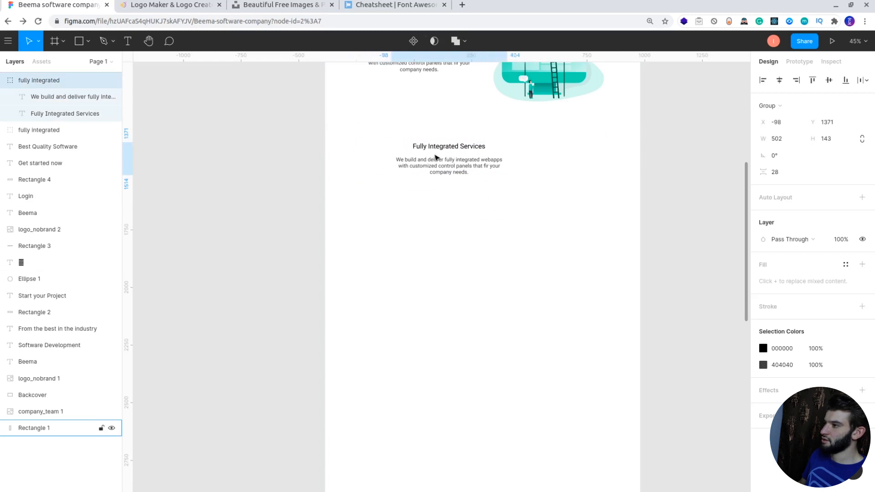
{"action": "key", "text": "shift+Right"}
{"action": "key", "text": "shift+Right"}
{"action": "key", "text": "shift+Right"}
{"action": "key", "text": "shift+Right"}
{"action": "key", "text": "shift+Right"}
{"action": "key", "text": "shift+Right"}
{"action": "key", "text": "shift+Right"}
{"action": "key", "text": "shift+Right"}
{"action": "key", "text": "shift+Right"}
{"action": "key", "text": "shift+Right"}
{"action": "key", "text": "shift+Right"}
{"action": "key", "text": "shift+Right"}
{"action": "key", "text": "shift+Right"}
{"action": "key", "text": "shift+Right"}
{"action": "key", "text": "shift+Right"}
{"action": "key", "text": "shift+Right"}
{"action": "key", "text": "shift+Right"}
{"action": "key", "text": "shift+Right"}
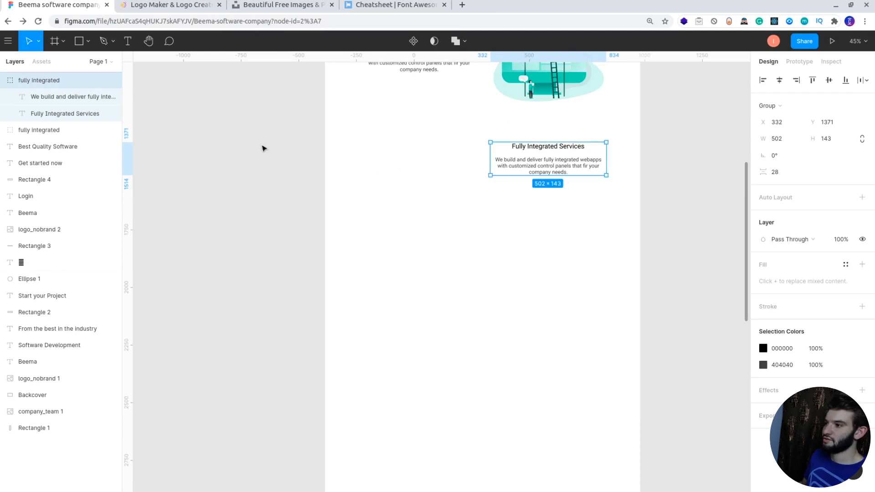
{"action": "key", "text": "Escape"}
- Import mobile_phone.png from the illustrations folder into the design
{"action": "scroll", "coordinate": [556, 257], "scroll_direction": "up", "scroll_amount": 2}
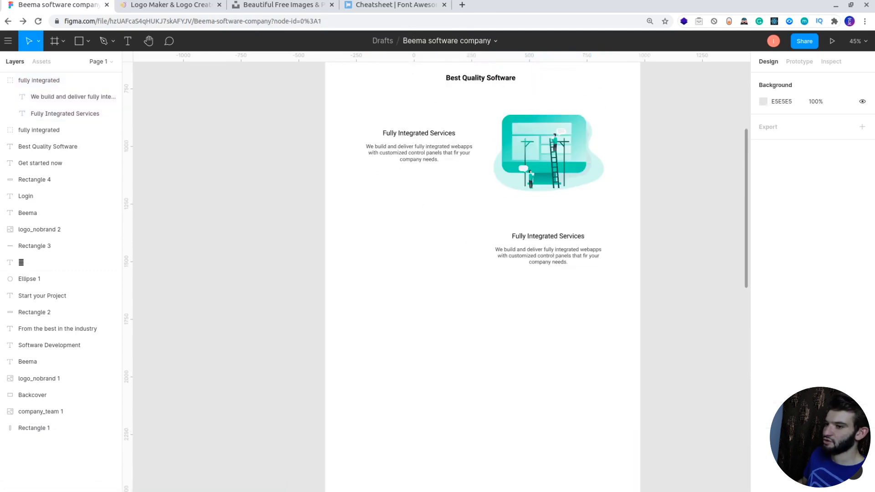
{"action": "left_click", "coordinate": [0, 180]}
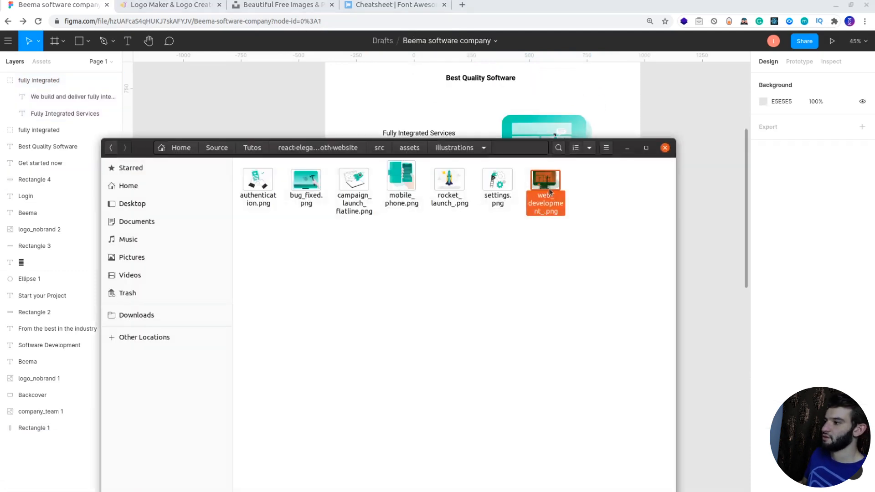
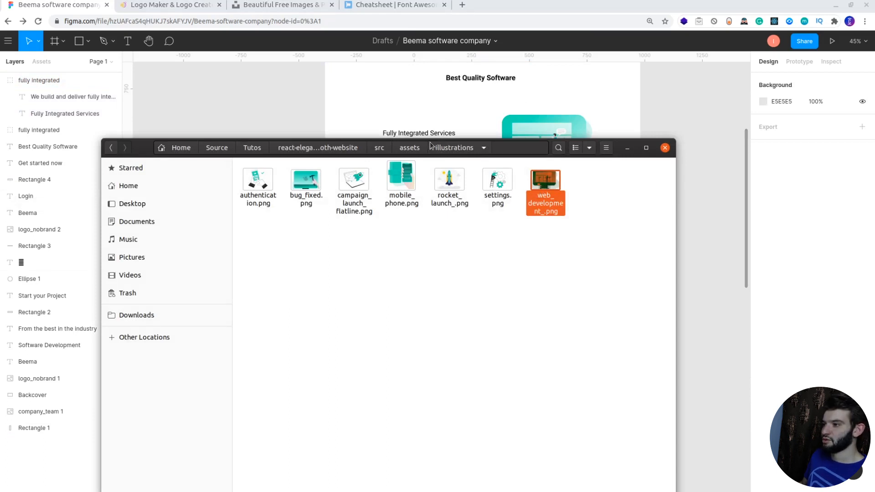
{"action": "left_click_drag", "start_coordinate": [401, 177], "coordinate": [362, 82]}
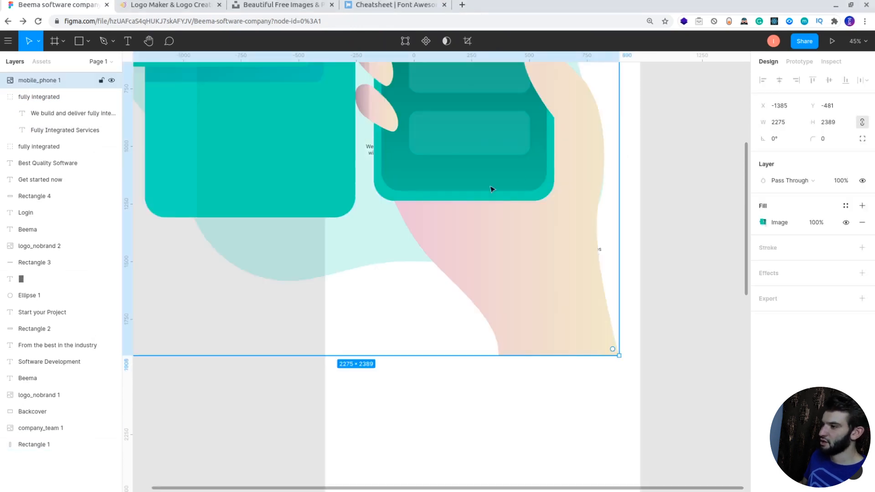
- Scale the mobile phone illustration down to about 371 × 390 and place it beside the copied text at about X -191, Y 1238
{"action": "left_click_drag", "start_coordinate": [492, 189], "coordinate": [492, 489]}
{"action": "left_click_drag", "start_coordinate": [497, 263], "coordinate": [598, 302]}
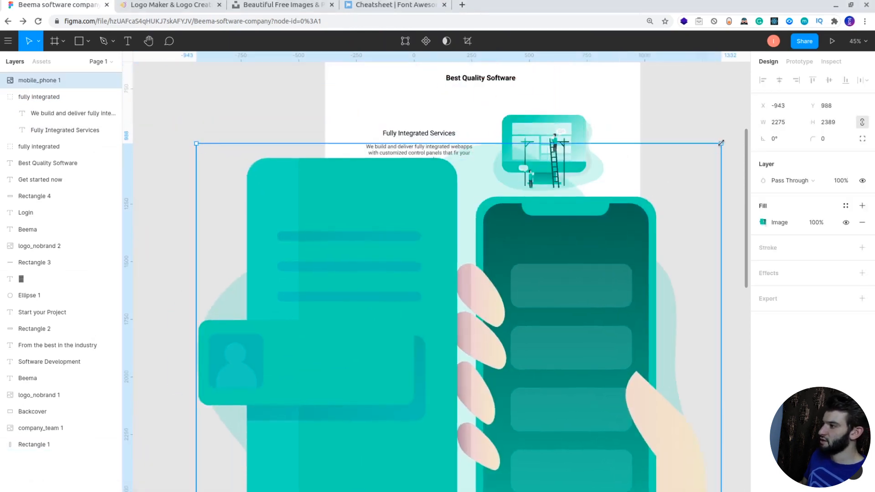
{"action": "left_click_drag", "start_coordinate": [721, 144], "coordinate": [462, 196]}
{"action": "left_click_drag", "start_coordinate": [390, 228], "coordinate": [386, 234]}
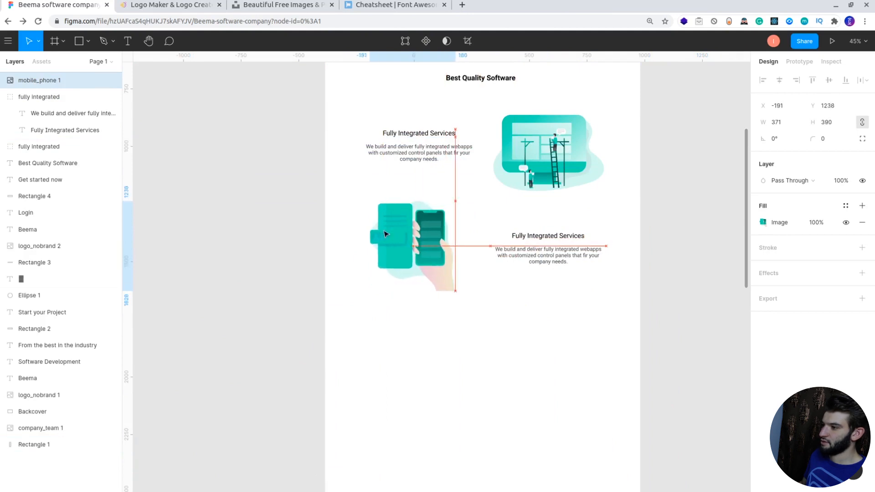
- Shift the copied text group closer to the mobile phone illustration, to X 292
{"action": "left_click", "coordinate": [556, 255]}
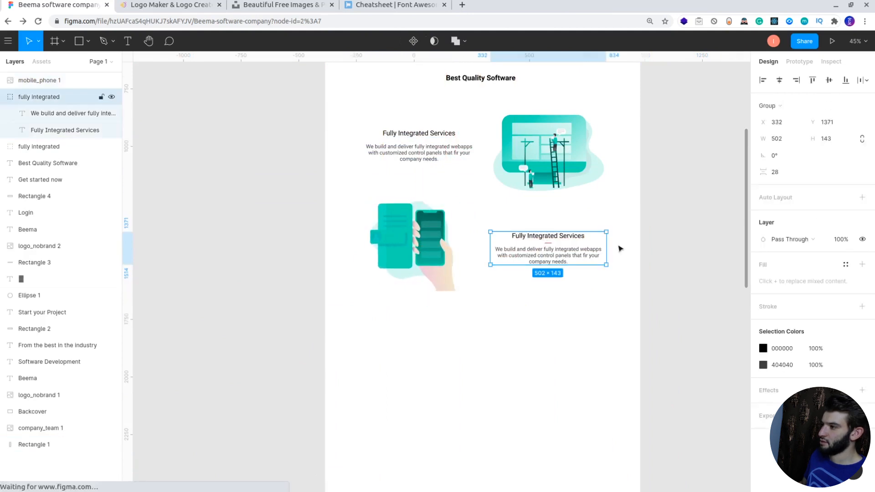
{"action": "key", "text": "shift+Left"}
{"action": "key", "text": "shift+Left"}
{"action": "key", "text": "shift+Left"}
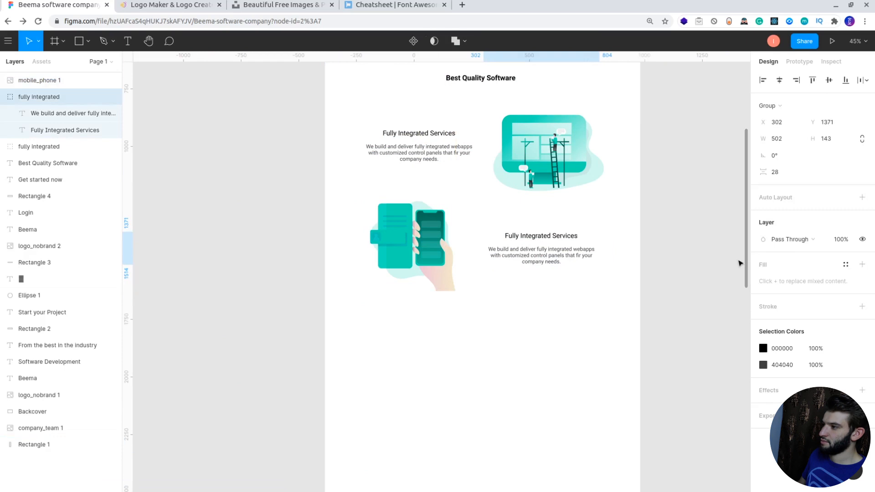
{"action": "key", "text": "shift+Left"}
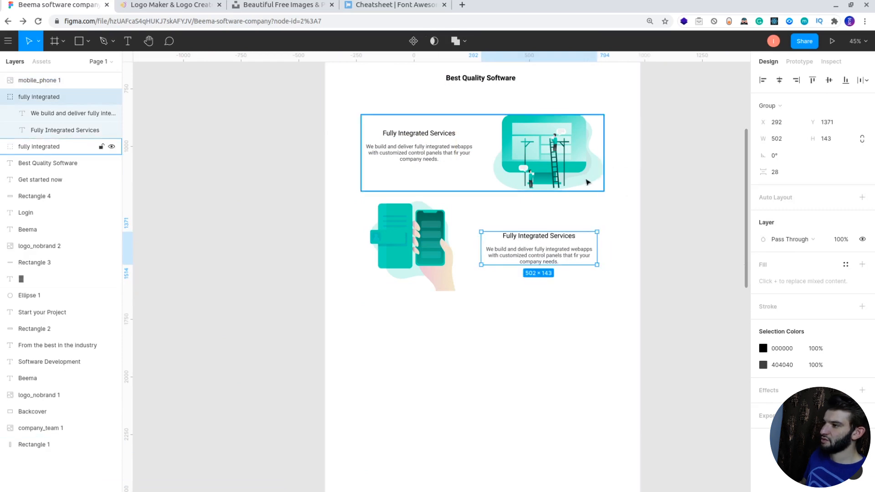
- Change the copied heading to "Mobile optimized" and its description to "We ensure your users gets the best experience on their mobile phones. native apps for platforms"
{"action": "double_click", "coordinate": [537, 235]}
{"action": "double_click", "coordinate": [537, 236]}
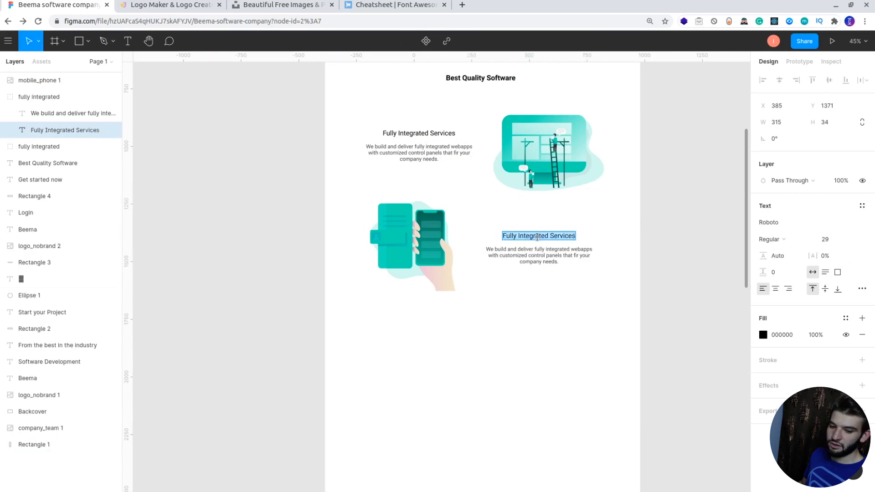
{"action": "type", "text": "M"}
{"action": "type", "text": "obile optimized"}
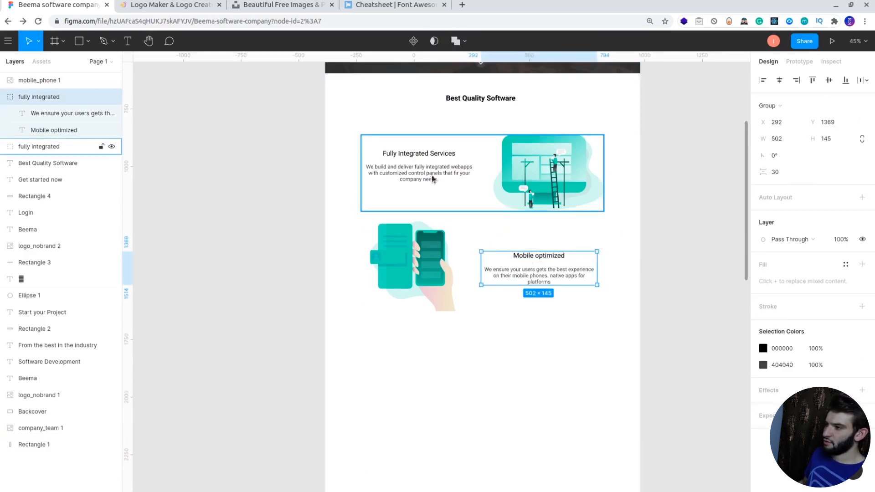
- Set the font size of the description under "Mobile optimized" to 26 and widen its text box
{"action": "left_click", "coordinate": [434, 177]}
{"action": "left_click", "coordinate": [537, 275]}
{"action": "left_click", "coordinate": [537, 280]}
{"action": "left_click", "coordinate": [554, 261], "text": "shift"}
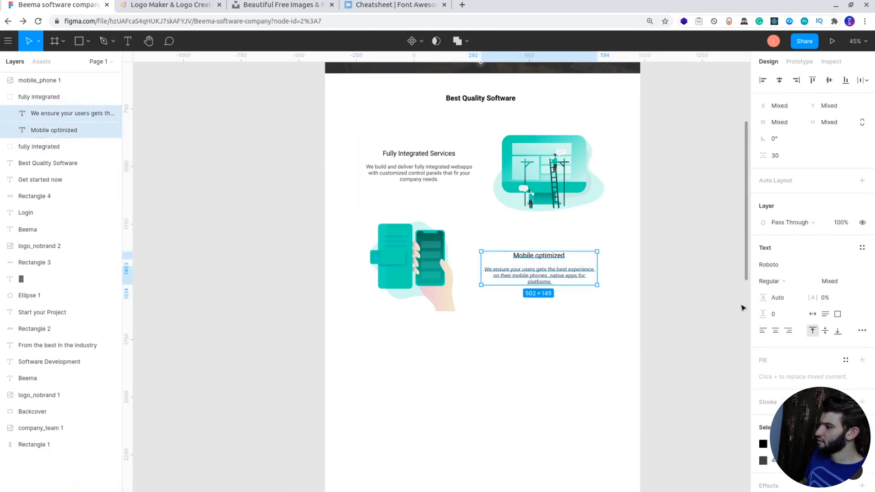
{"action": "left_click", "coordinate": [539, 287]}
{"action": "double_click", "coordinate": [539, 279]}
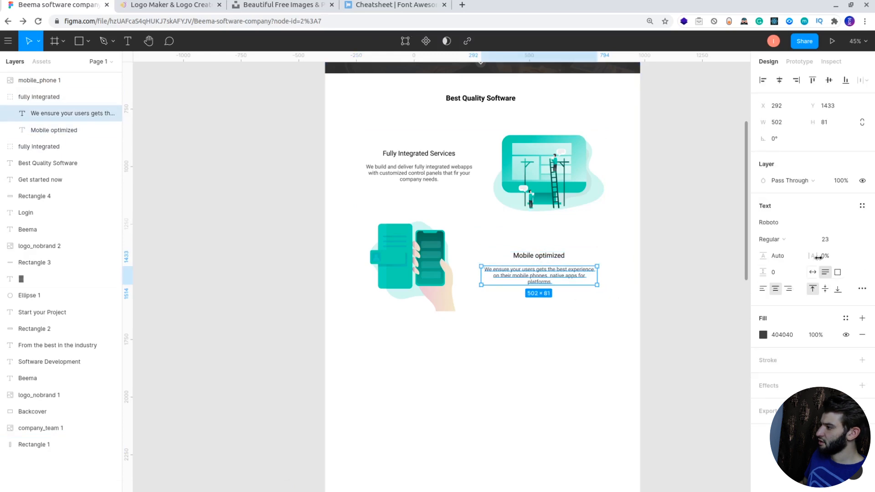
{"action": "left_click", "coordinate": [837, 241]}
{"action": "key", "text": "Up"}
{"action": "key", "text": "Up"}
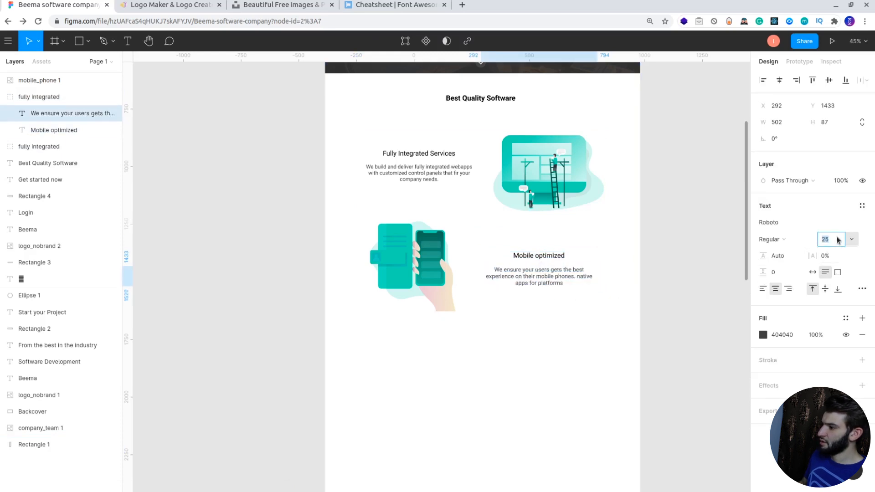
{"action": "key", "text": "Up"}
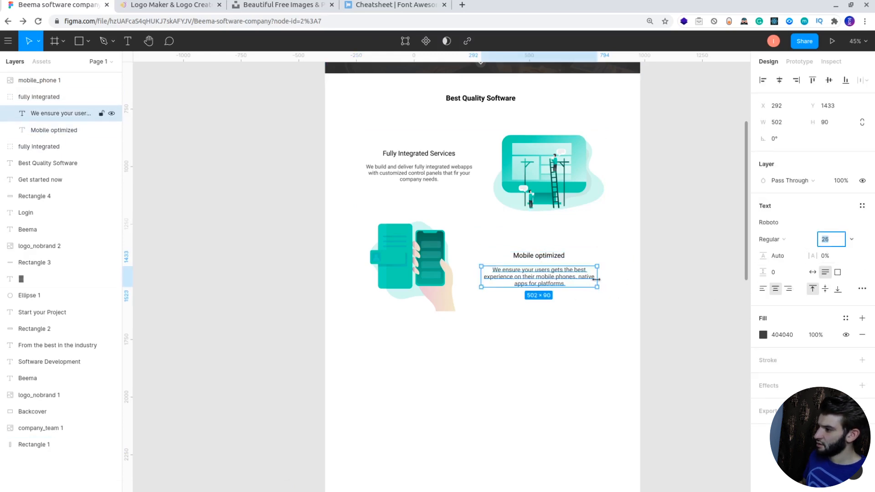
{"action": "mouse_move", "coordinate": [597, 279]}
{"action": "left_mouse_down"}
{"action": "mouse_move", "coordinate": [619, 279]}
{"action": "mouse_move", "coordinate": [611, 274]}
{"action": "left_mouse_up"}
- Set the font size of the "Mobile optimized" heading to 31
{"action": "left_click", "coordinate": [573, 260]}
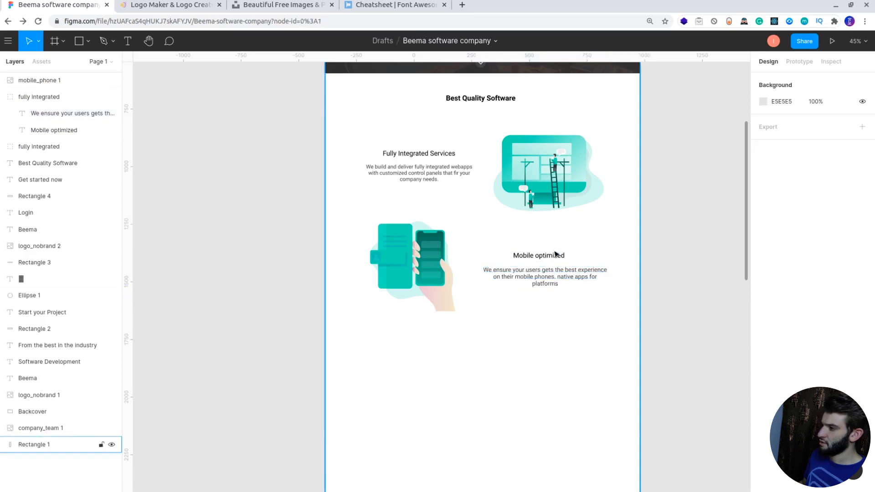
{"action": "left_click", "coordinate": [556, 253]}
{"action": "left_click", "coordinate": [54, 130]}
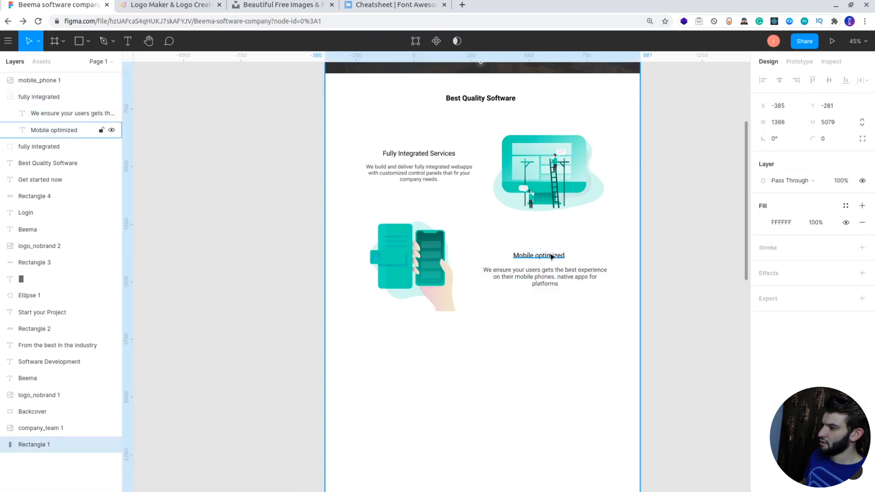
{"action": "key", "text": "Up"}
{"action": "key", "text": "Up"}
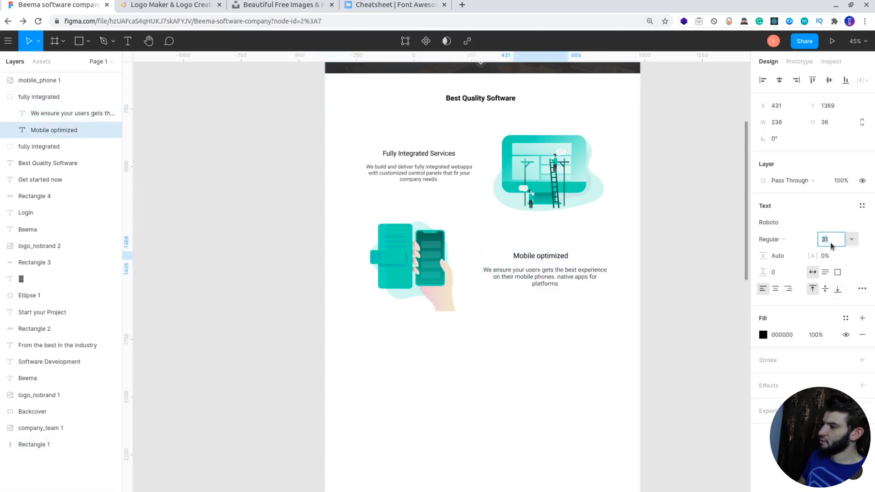
- Shift the "Mobile optimized" heading sideways to X 465 to centre it above its description
{"action": "left_click", "coordinate": [564, 255]}
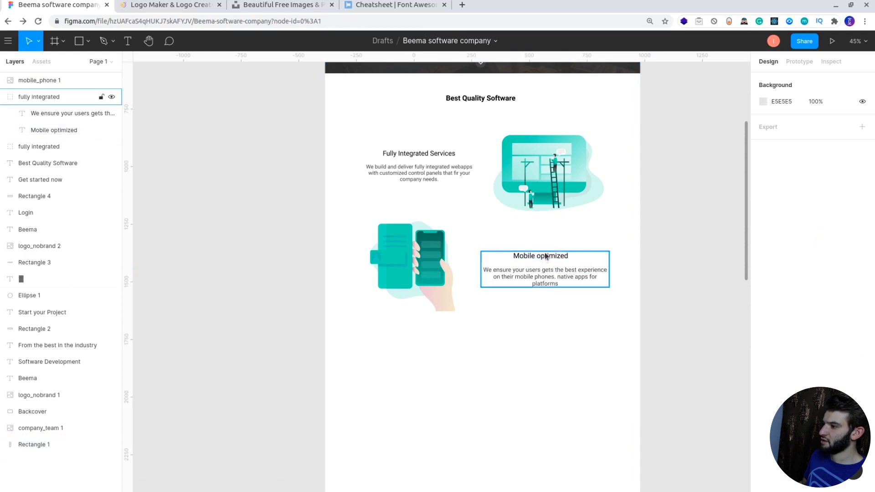
{"action": "left_click", "coordinate": [557, 254]}
{"action": "double_click", "coordinate": [557, 255]}
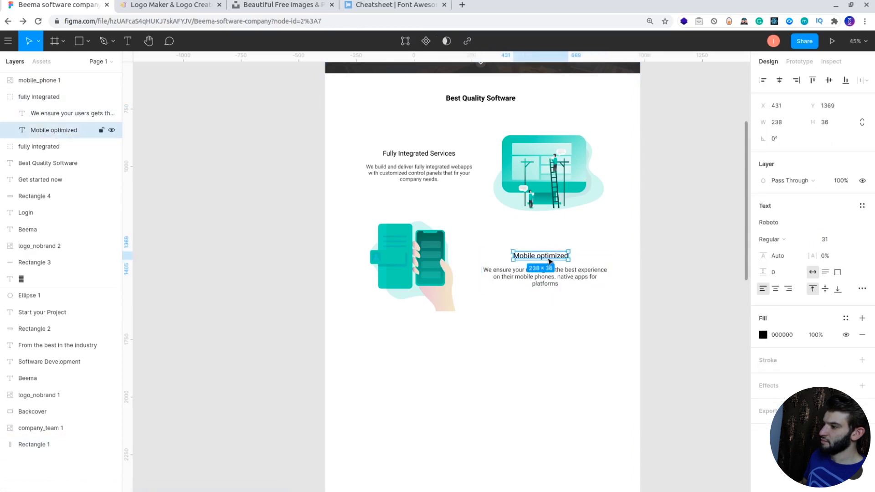
{"action": "left_click_drag", "start_coordinate": [548, 261], "coordinate": [556, 262]}
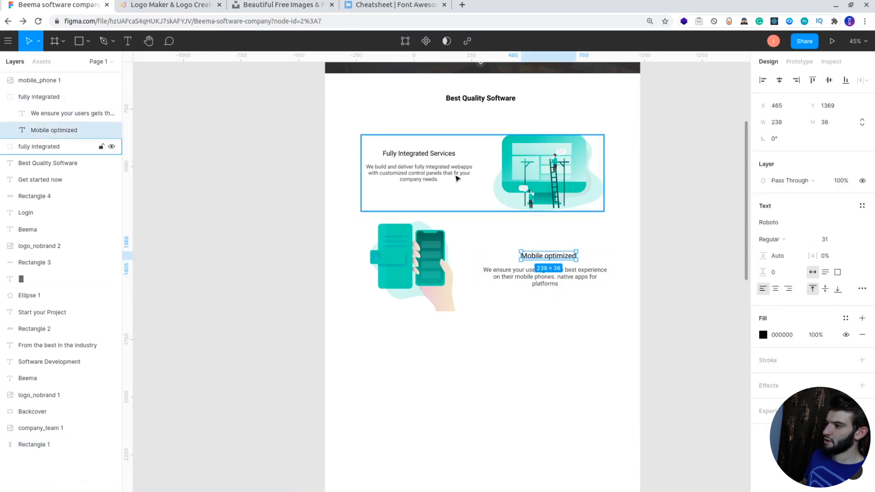
- Set the font size of the description under "Fully Integrated Services" to 26
{"action": "left_click", "coordinate": [418, 173], "text": "ctrl"}
{"action": "left_click", "coordinate": [833, 243]}
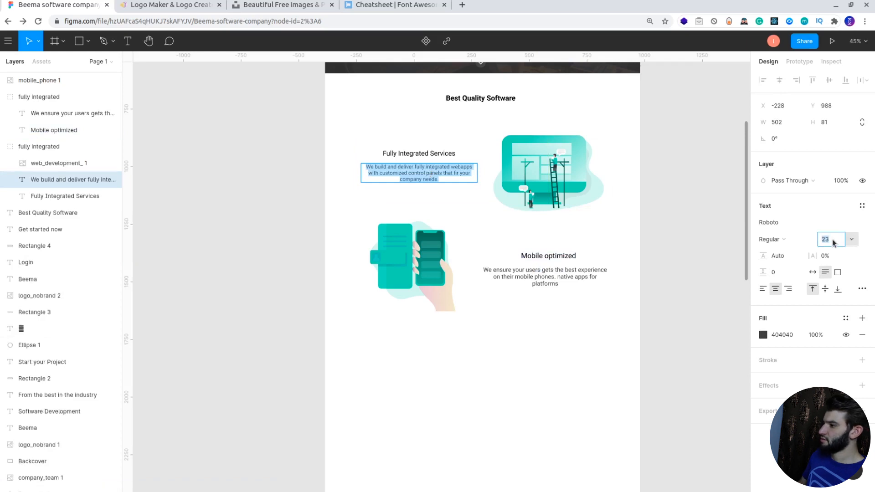
{"action": "key", "text": "Up"}
{"action": "key", "text": "Up"}
{"action": "key", "text": "Up"}
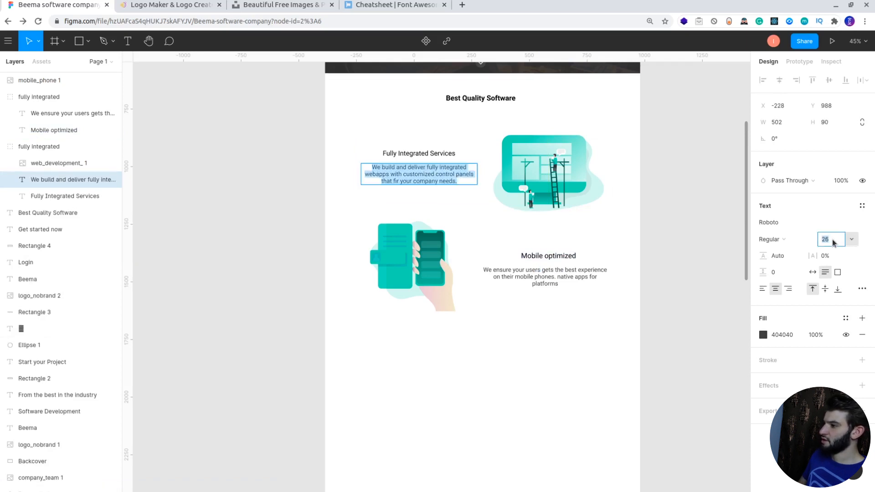
- Set the font size of the "Fully Integrated Services" heading to 31
{"action": "left_click", "coordinate": [407, 154]}
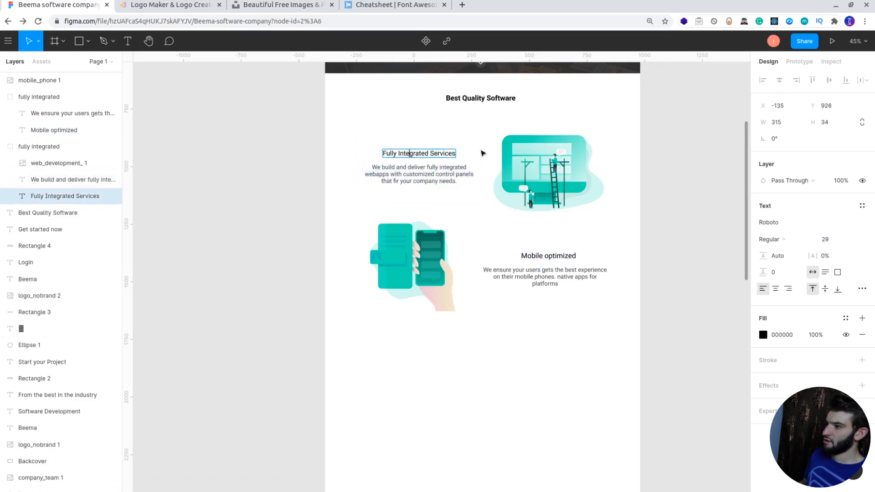
{"action": "left_click", "coordinate": [830, 242]}
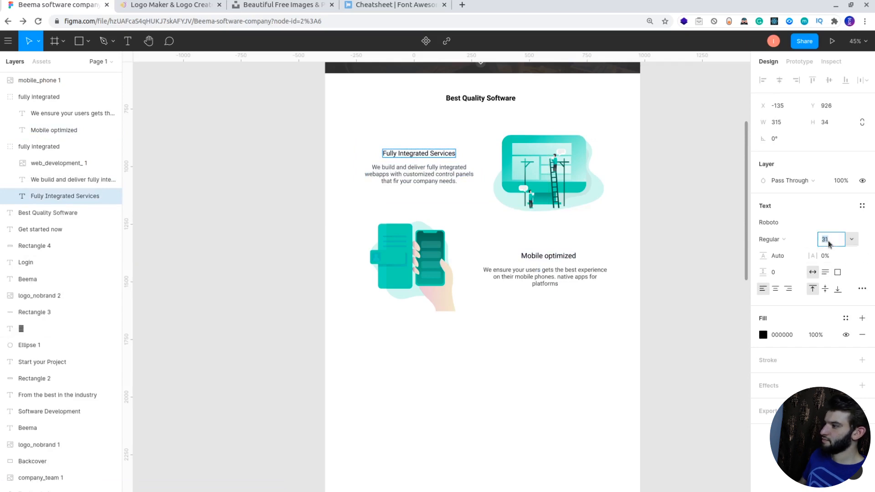
{"action": "key", "text": "Escape"}
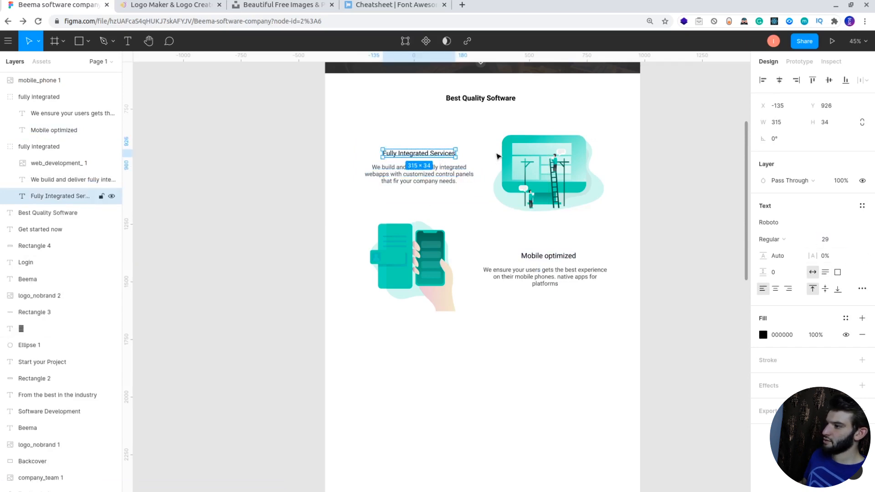
{"action": "left_click", "coordinate": [842, 239]}
{"action": "type", "text": "31"}
{"action": "key", "text": "Return"}
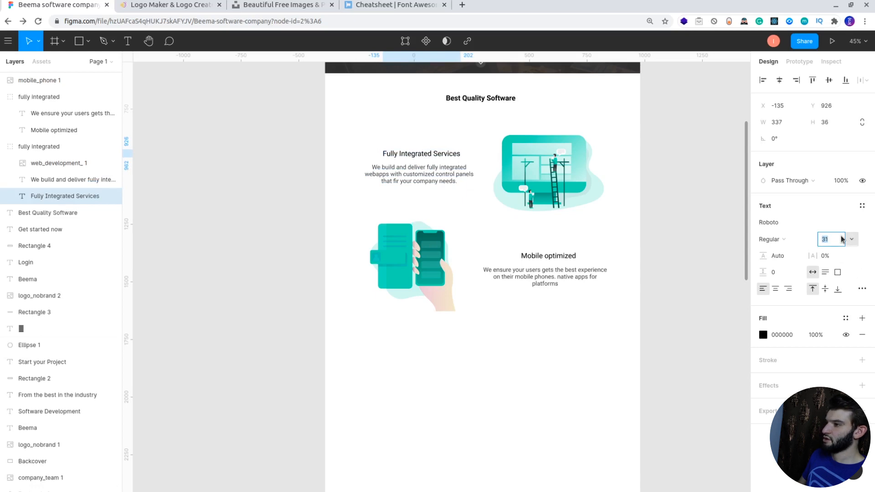
{"action": "left_click", "coordinate": [419, 177]}
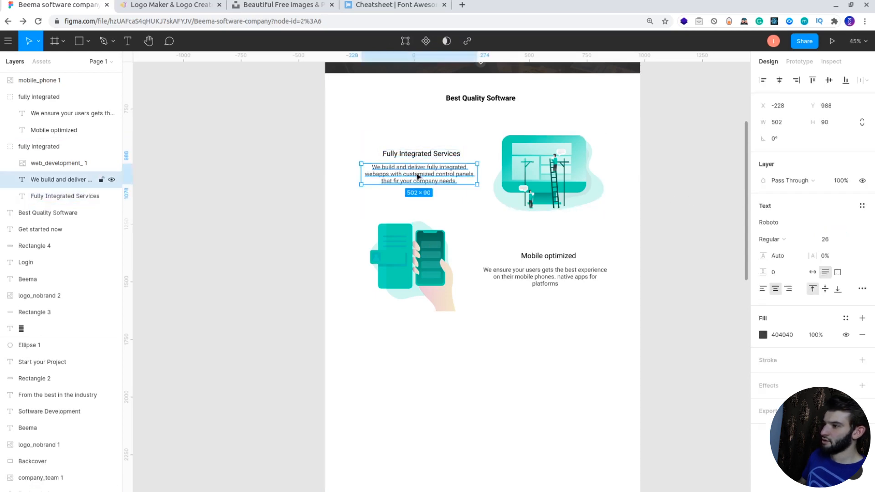
{"action": "left_click", "coordinate": [683, 269]}
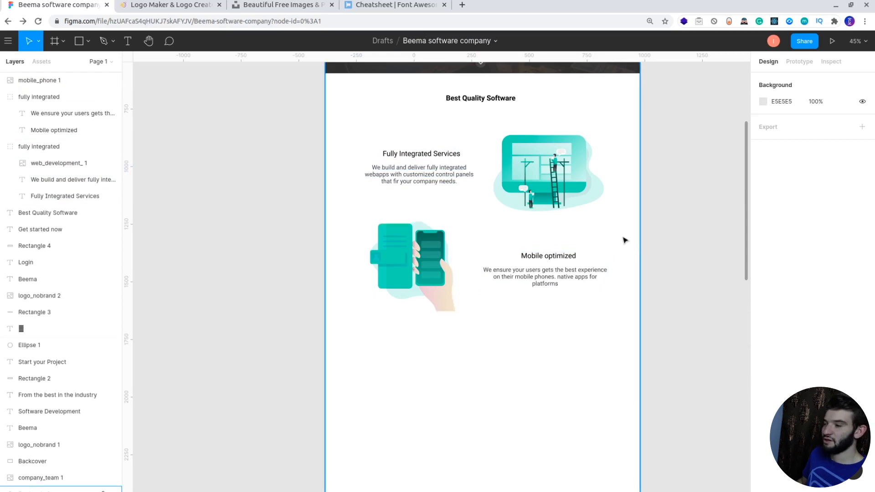
- Review the page layout from the hero section down through the two feature rows
{"action": "scroll", "coordinate": [521, 217], "scroll_direction": "up", "scroll_amount": 6}
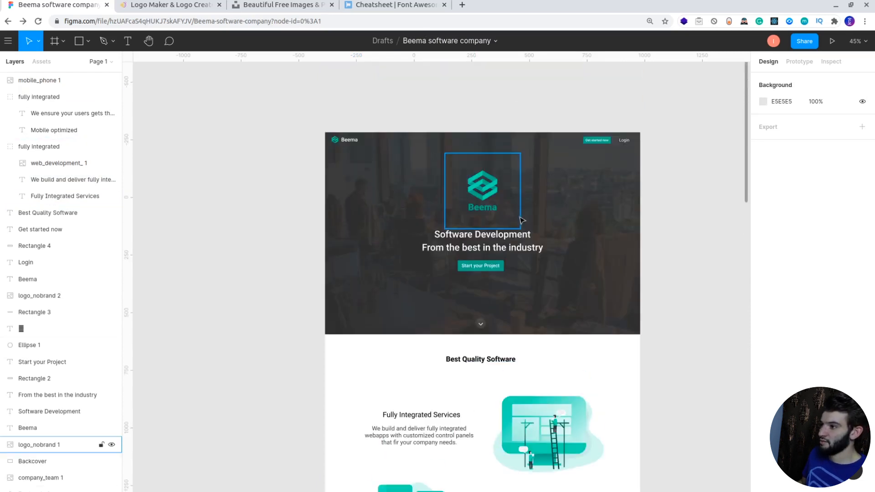
{"action": "scroll", "coordinate": [523, 368], "scroll_direction": "down", "scroll_amount": 4}
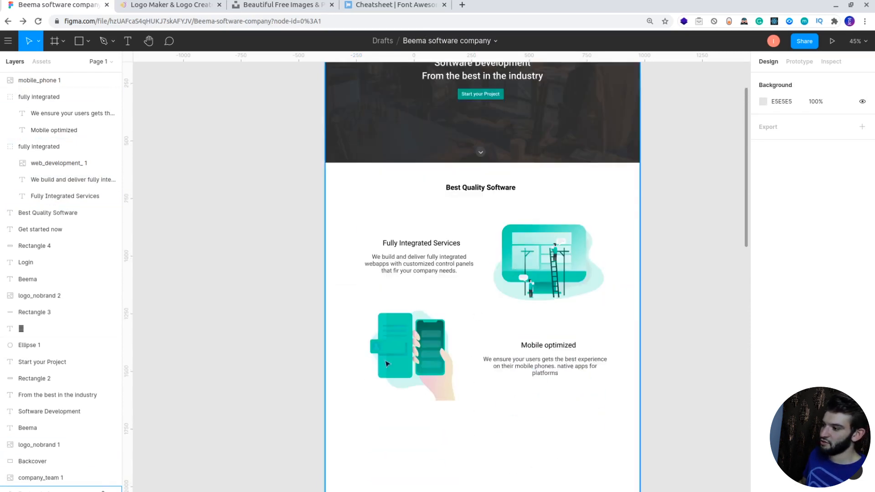
{"action": "scroll", "coordinate": [531, 246], "scroll_direction": "up", "scroll_amount": 3}
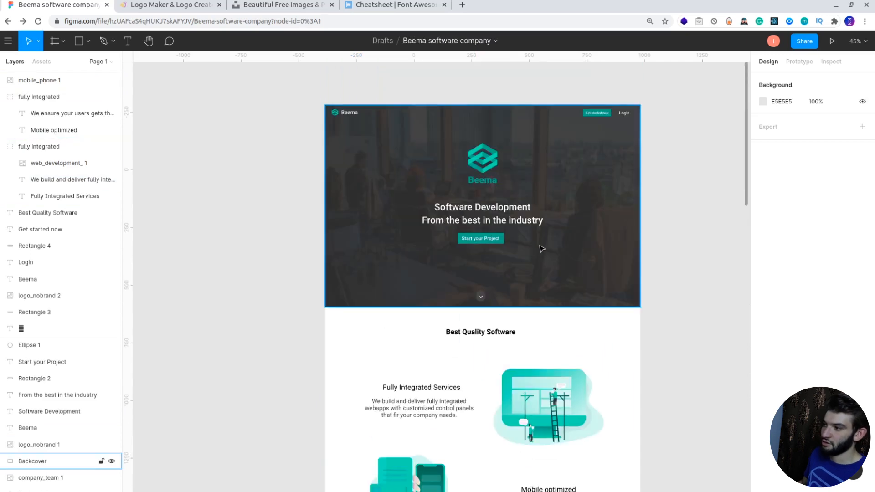
{"action": "scroll", "coordinate": [588, 255], "scroll_direction": "down", "scroll_amount": 3}
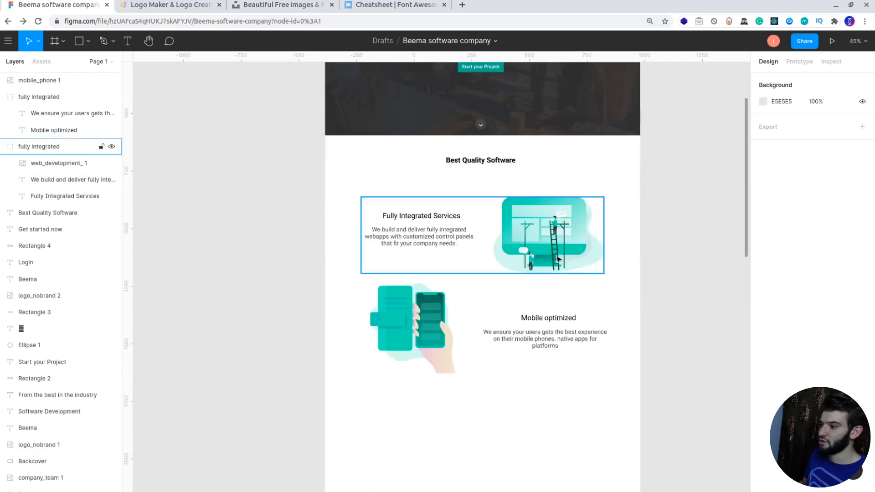
{"action": "scroll", "coordinate": [621, 254], "scroll_direction": "up", "scroll_amount": 3}
{"action": "scroll", "coordinate": [618, 259], "scroll_direction": "down", "scroll_amount": 3}
{"action": "scroll", "coordinate": [611, 256], "scroll_direction": "down", "scroll_amount": 3}
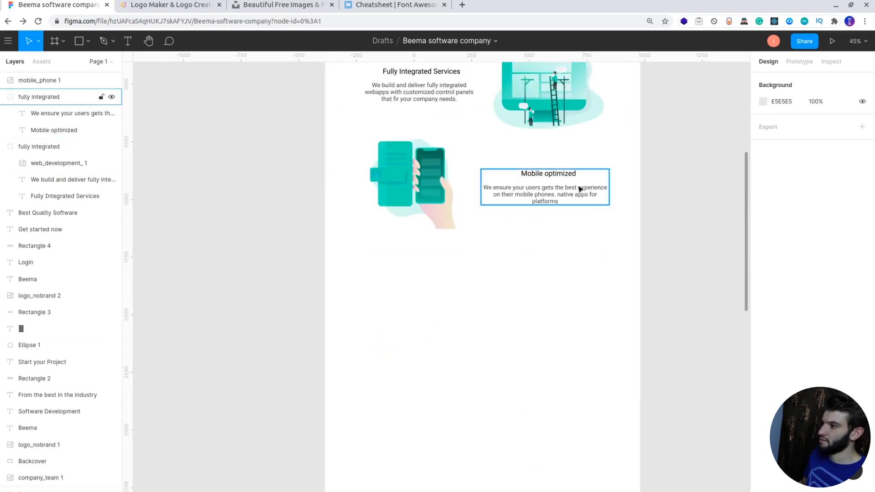
- Duplicate the "Fully Integrated Services" row and place the copy below the "Mobile optimized" row
{"action": "scroll", "coordinate": [572, 255], "scroll_direction": "up", "scroll_amount": 3}
{"action": "left_click", "coordinate": [567, 264]}
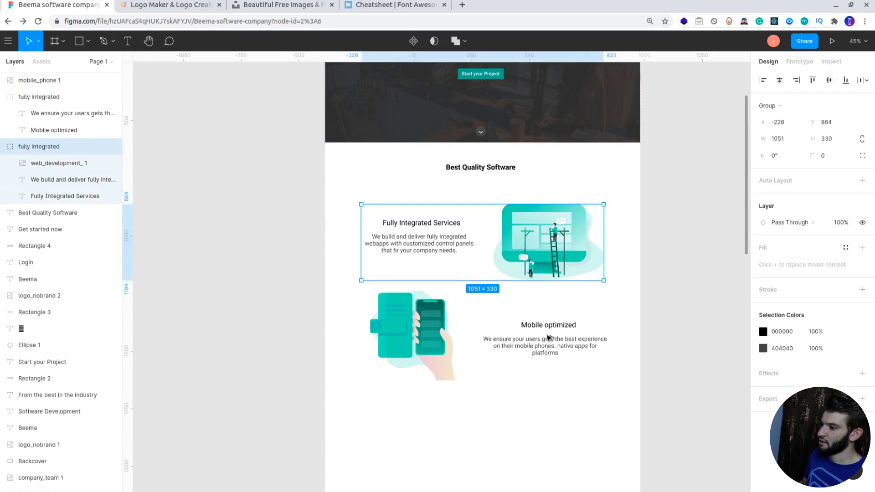
{"action": "left_click_drag", "start_coordinate": [569, 232], "coordinate": [567, 441]}
{"action": "scroll", "coordinate": [659, 320], "scroll_direction": "down", "scroll_amount": 3}
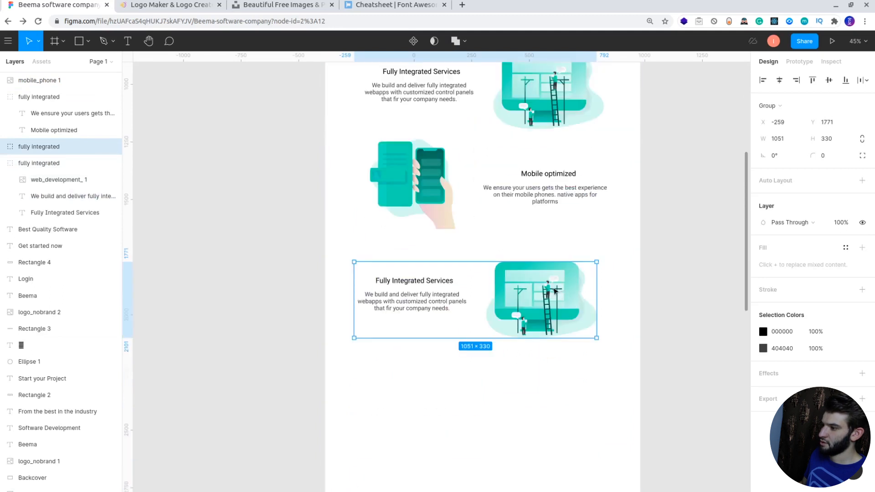
{"action": "left_click_drag", "start_coordinate": [555, 291], "coordinate": [558, 296]}
- Shift the "Mobile optimized" text group and the phone illustration down together by about 18 px
{"action": "left_click", "coordinate": [567, 195]}
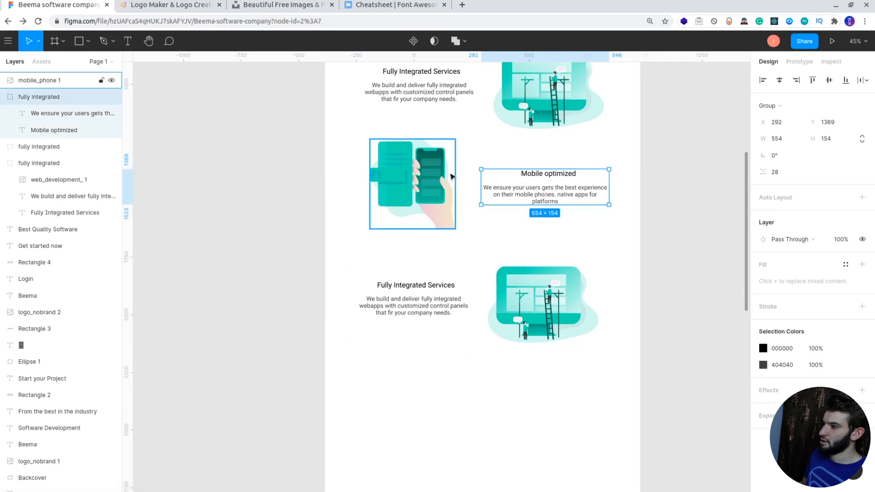
{"action": "left_click", "coordinate": [451, 176], "text": "shift"}
{"action": "key", "text": "Down"}
{"action": "key", "text": "Down"}
{"action": "key", "text": "Down"}
{"action": "key", "text": "Down"}
{"action": "key", "text": "Down"}
{"action": "key", "text": "Down"}
{"action": "key", "text": "Down"}
{"action": "key", "text": "Down"}
{"action": "key", "text": "Down"}
{"action": "key", "text": "Down"}
{"action": "key", "text": "Down"}
{"action": "key", "text": "Down"}
{"action": "key", "text": "Down"}
{"action": "key", "text": "Down"}
{"action": "key", "text": "Down"}
{"action": "key", "text": "Down"}
{"action": "key", "text": "Down"}
{"action": "key", "text": "Down"}
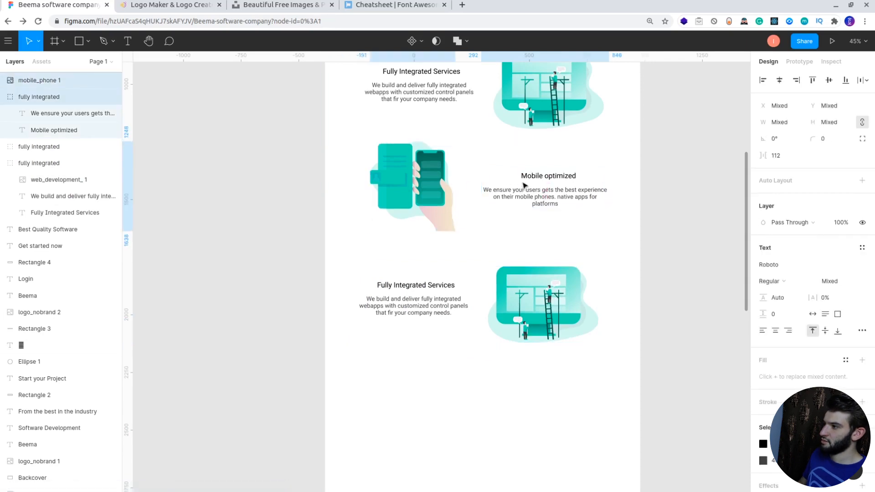
{"action": "scroll", "coordinate": [538, 196], "scroll_direction": "up", "scroll_amount": 4}
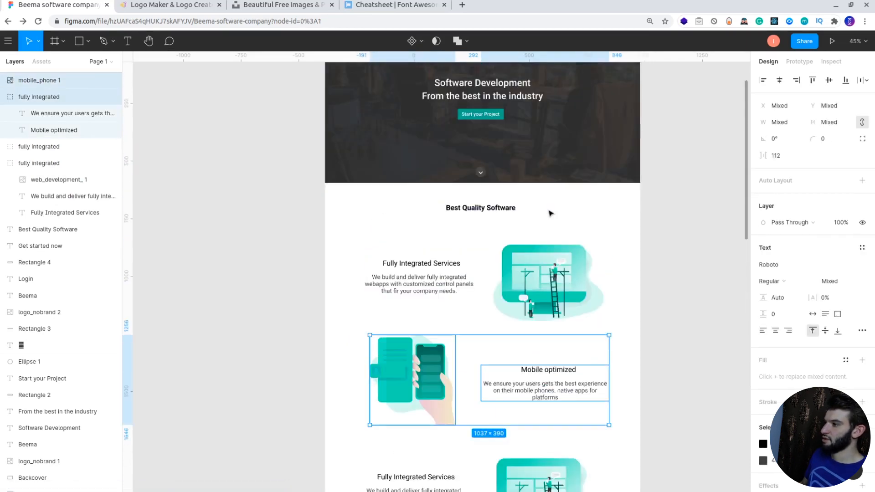
{"action": "left_click", "coordinate": [641, 254]}
- Set the "Best Quality Software" heading's font size to 36 and move it to X 116, Y 677
{"action": "scroll", "coordinate": [479, 268], "scroll_direction": "up", "scroll_amount": 1}
{"action": "scroll", "coordinate": [476, 262], "scroll_direction": "up", "scroll_amount": 4}
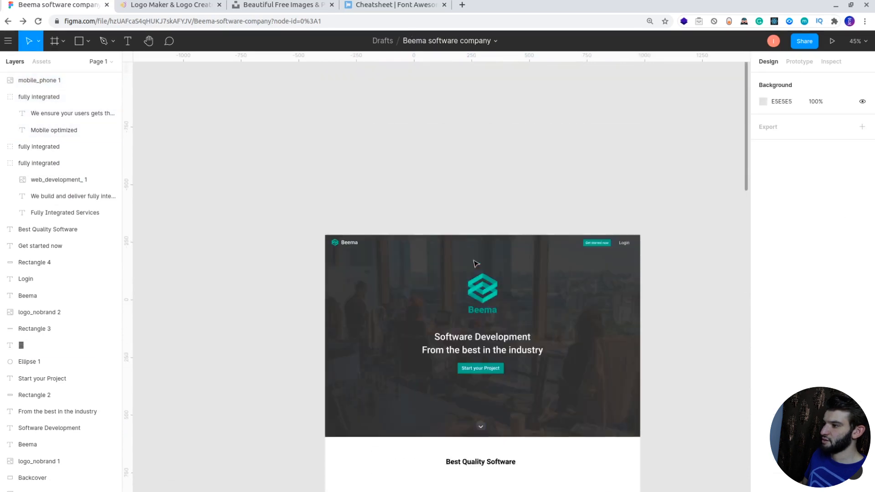
{"action": "scroll", "coordinate": [474, 260], "scroll_direction": "down", "scroll_amount": 6}
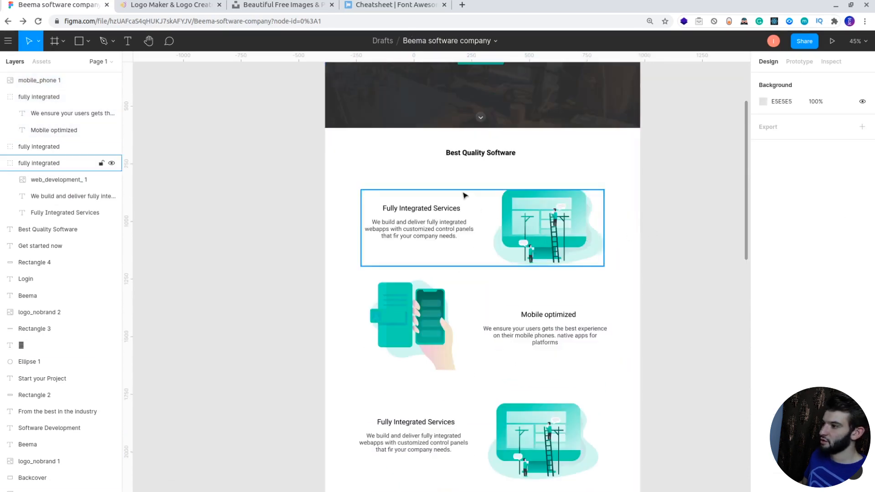
{"action": "left_click", "coordinate": [498, 158]}
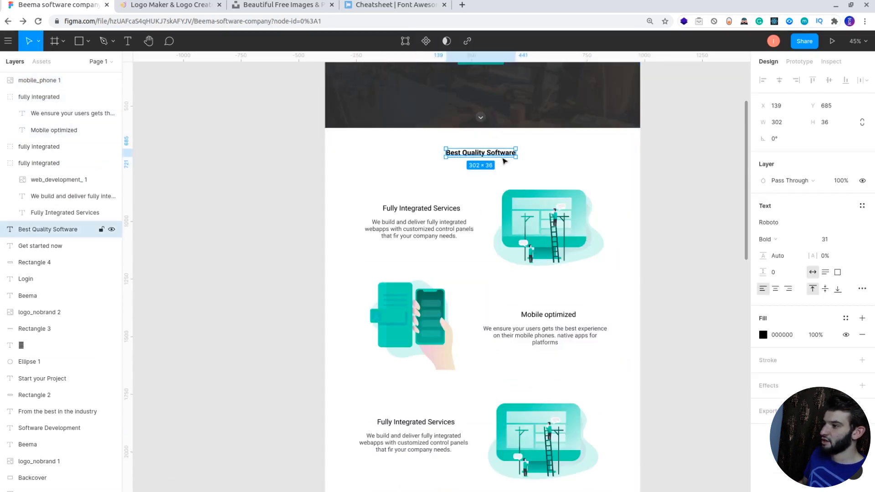
{"action": "left_click", "coordinate": [824, 240]}
{"action": "key", "text": "Up"}
{"action": "key", "text": "Up"}
{"action": "key", "text": "Up"}
{"action": "key", "text": "Up"}
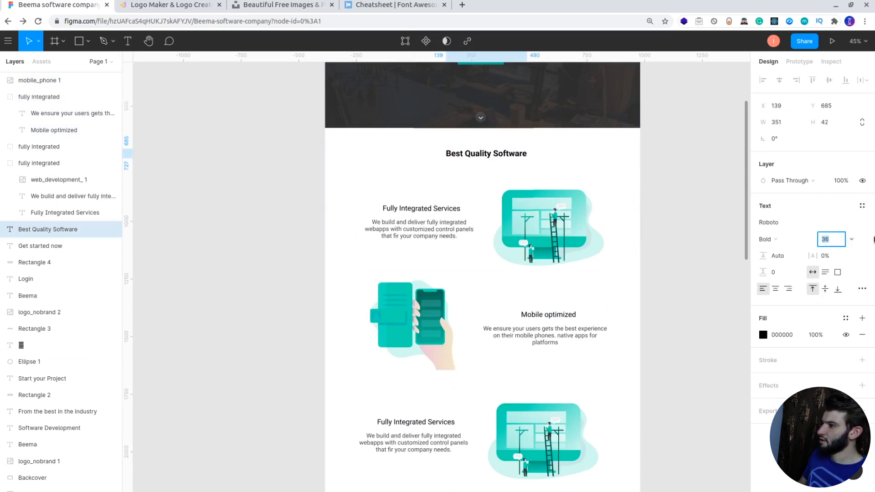
{"action": "left_click", "coordinate": [633, 203]}
{"action": "left_click", "coordinate": [500, 160]}
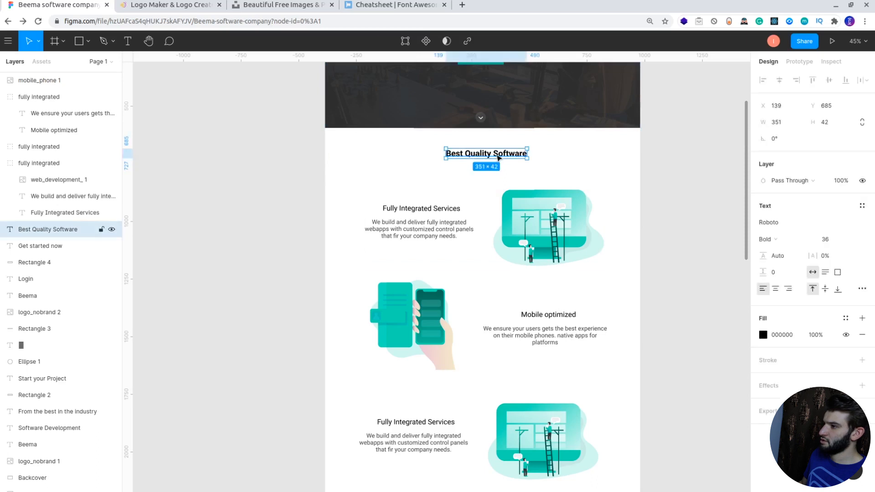
{"action": "left_click_drag", "start_coordinate": [498, 158], "coordinate": [493, 156]}
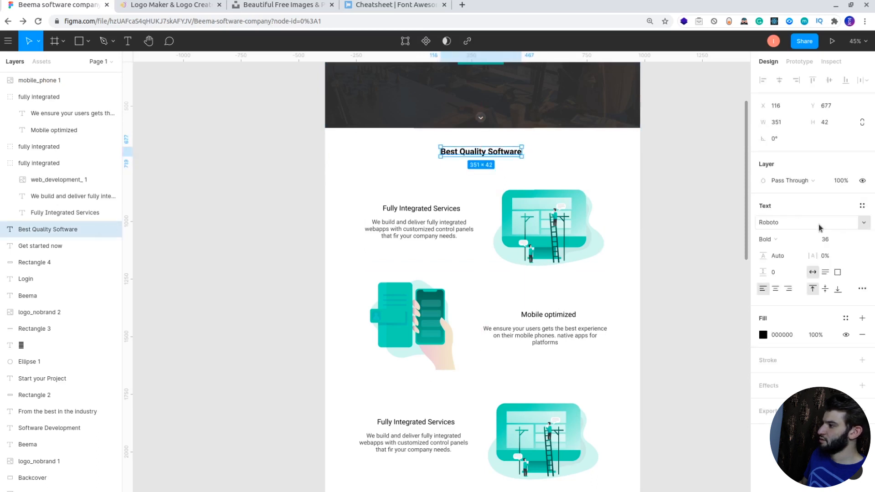
- Enlarge the "Best Quality Software" heading to font size 38 and recentre it at X 105, Y 674
{"action": "left_click", "coordinate": [827, 241]}
{"action": "key", "text": "Up"}
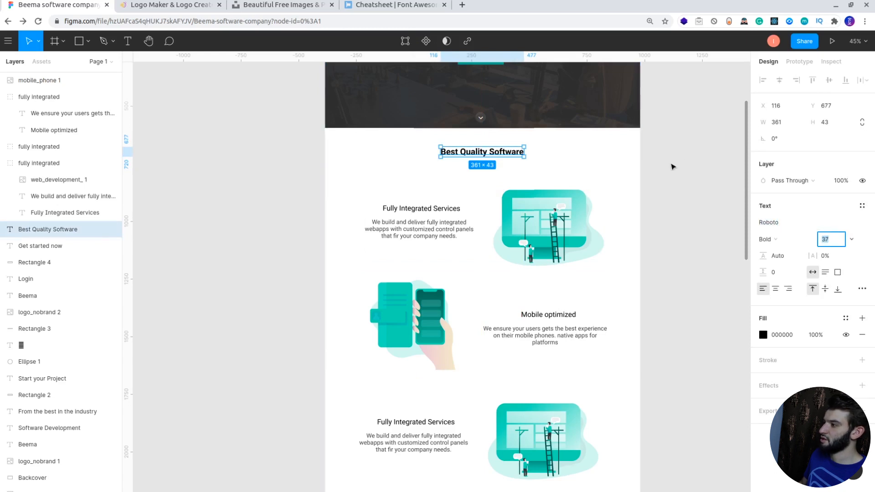
{"action": "left_click", "coordinate": [672, 167]}
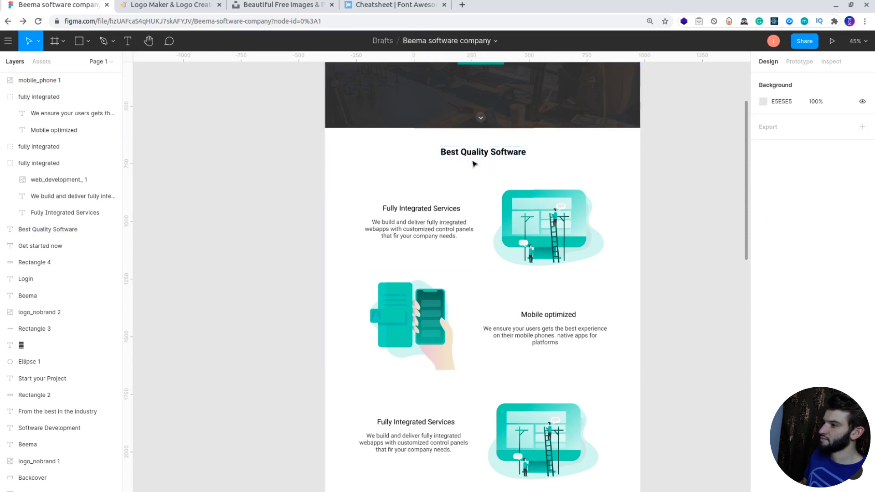
{"action": "left_click", "coordinate": [492, 146]}
{"action": "left_click_drag", "start_coordinate": [505, 153], "coordinate": [503, 153]}
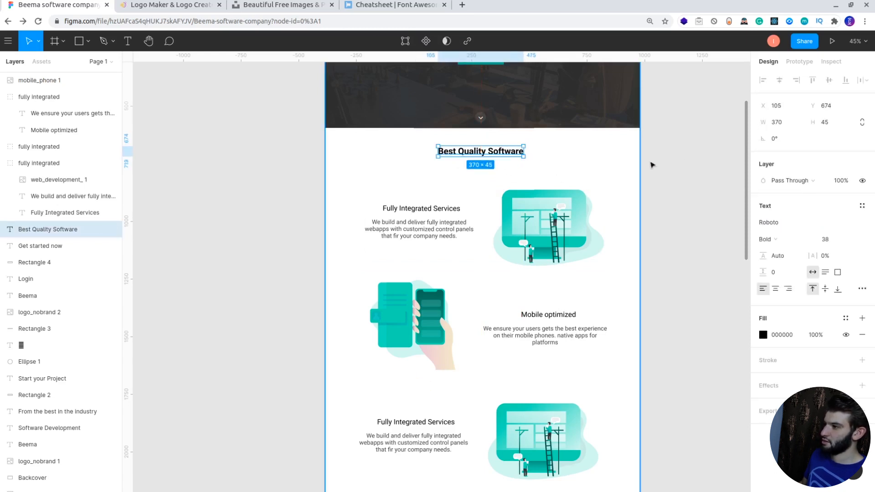
{"action": "left_click", "coordinate": [668, 165]}
- Replace the web development illustration in the copied third row with the bug_fixed image file
{"action": "scroll", "coordinate": [679, 171], "scroll_direction": "down", "scroll_amount": 4}
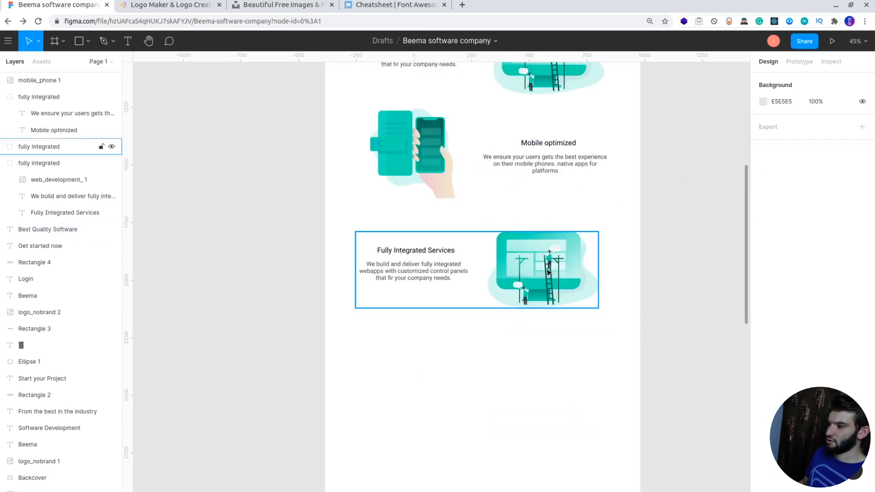
{"action": "left_click", "coordinate": [528, 269]}
{"action": "left_click", "coordinate": [560, 267]}
{"action": "key", "text": "Delete"}
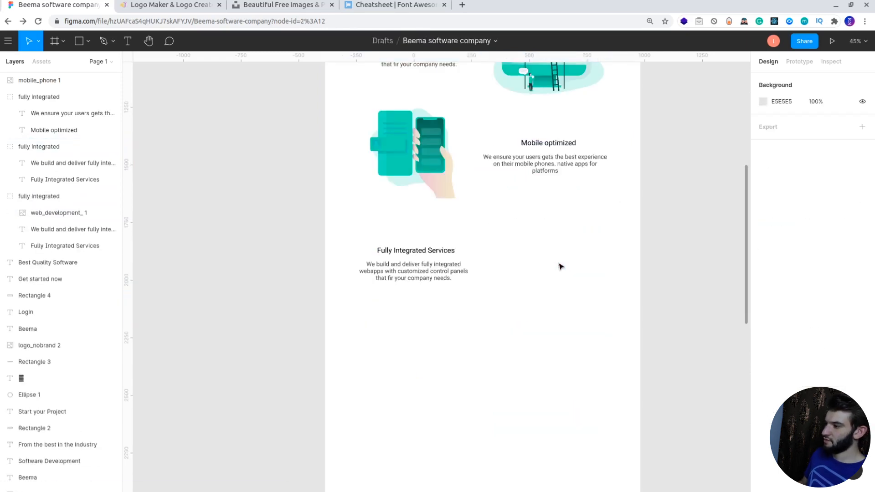
{"action": "key", "text": "alt+Tab"}
{"action": "left_click_drag", "start_coordinate": [307, 181], "coordinate": [91, 474]}
{"action": "left_click_drag", "start_coordinate": [157, 467], "coordinate": [548, 261]}
- Change the heading of the copied third row to "Quality is our priority"
{"action": "double_click", "coordinate": [416, 251]}
{"action": "type", "text": "Quality is our priority"}
- Change the third row's description to "We have teams of professional developers, designers and managers that ensures delivering the best software quality for your company"
{"action": "double_click", "coordinate": [438, 273]}
{"action": "type", "text": "We have teams of professional developers, designers and managers that ensures delivering the best software quality for your company"}
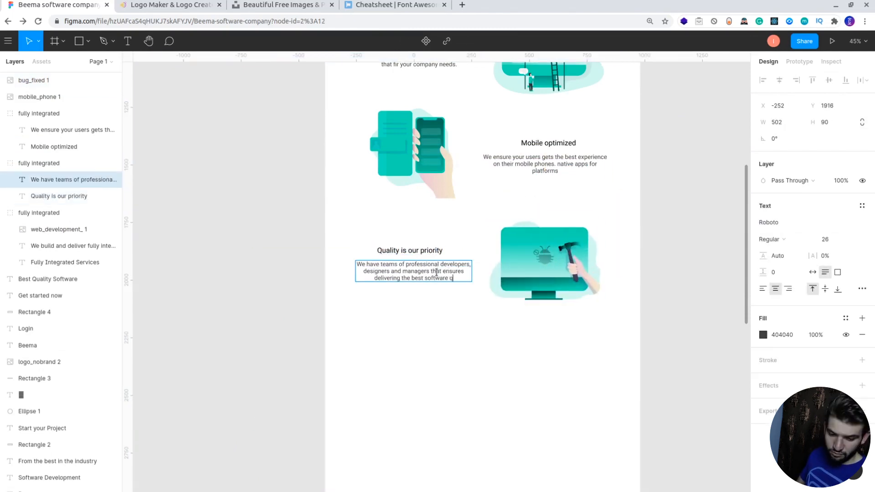
{"action": "left_click", "coordinate": [656, 237]}
- Enlarge the "Fully Integrated Services" heading to font size 35 and nudge it slightly up and to the left above its description
{"action": "scroll", "coordinate": [657, 237], "scroll_direction": "up", "scroll_amount": 3}
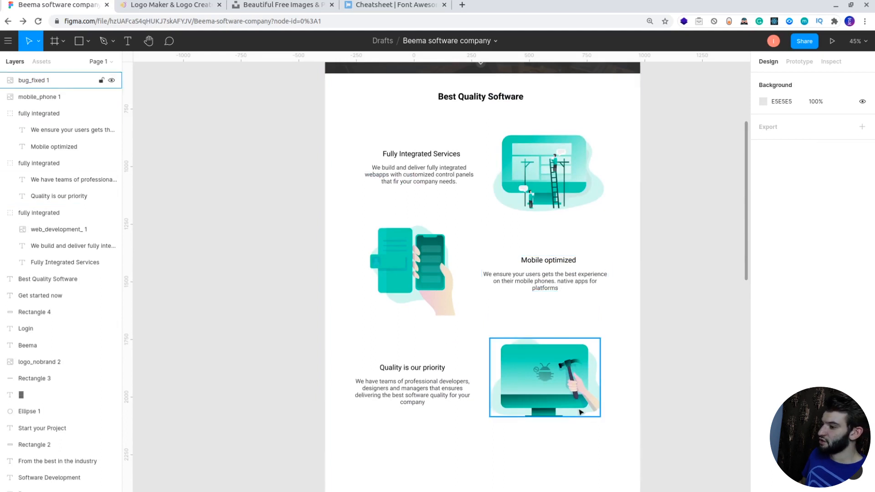
{"action": "double_click", "coordinate": [420, 153]}
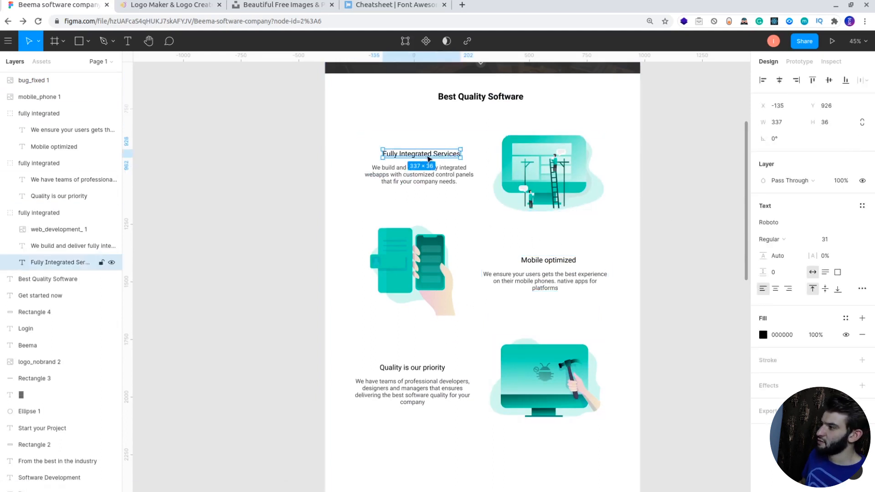
{"action": "left_click", "coordinate": [831, 241]}
{"action": "key", "text": "Up"}
{"action": "key", "text": "Up"}
{"action": "key", "text": "Up"}
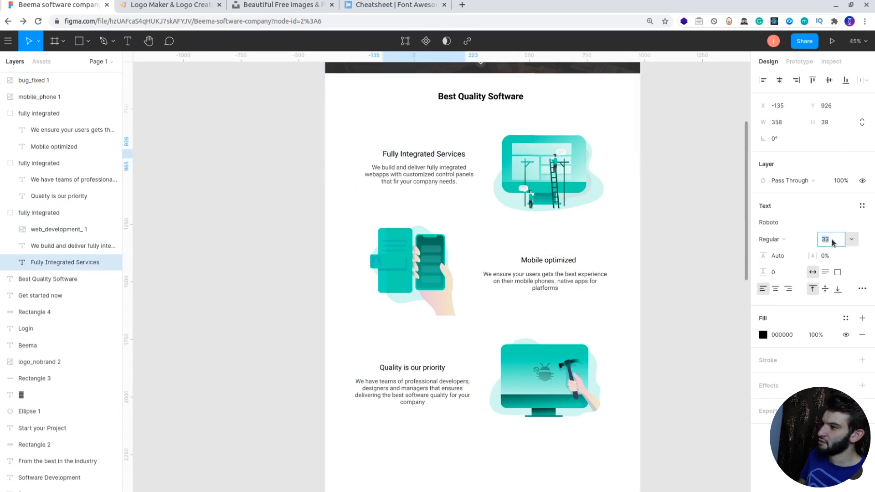
{"action": "key", "text": "Up"}
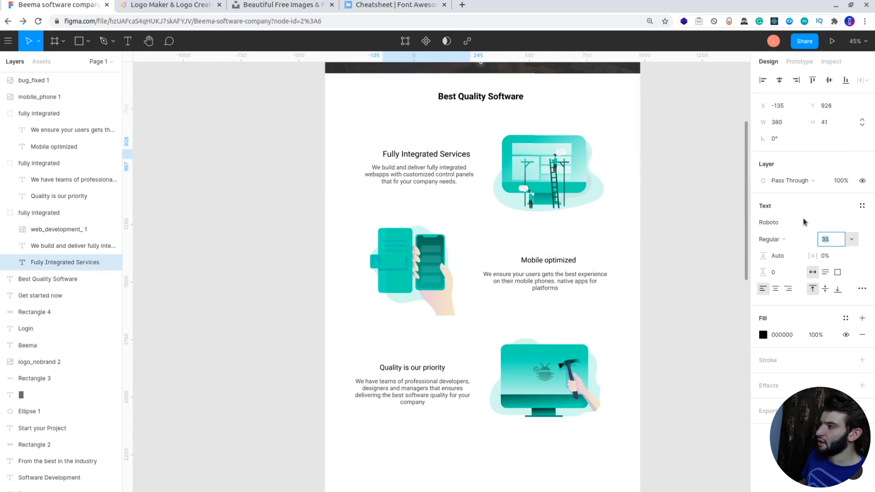
{"action": "left_click", "coordinate": [482, 156]}
{"action": "left_click", "coordinate": [435, 157], "text": "ctrl"}
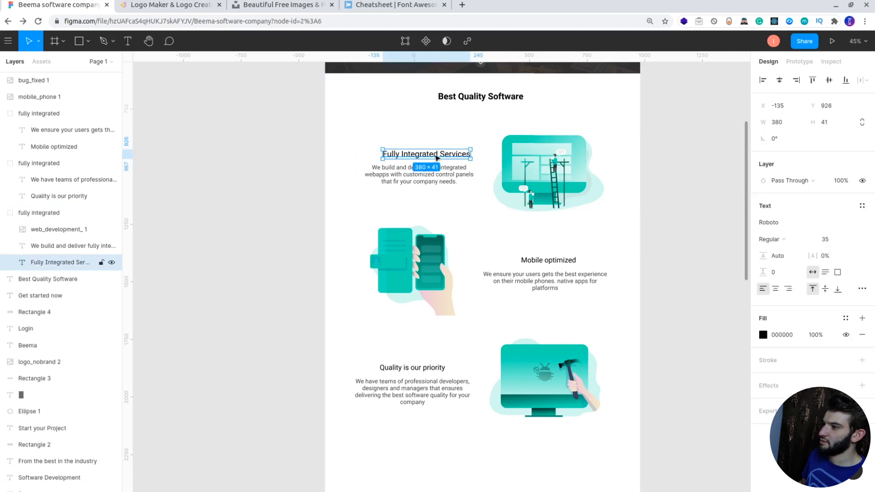
{"action": "left_click_drag", "start_coordinate": [435, 157], "coordinate": [432, 154]}
- Set the font size of all three feature row descriptions to 28
{"action": "left_click", "coordinate": [429, 174], "text": "ctrl"}
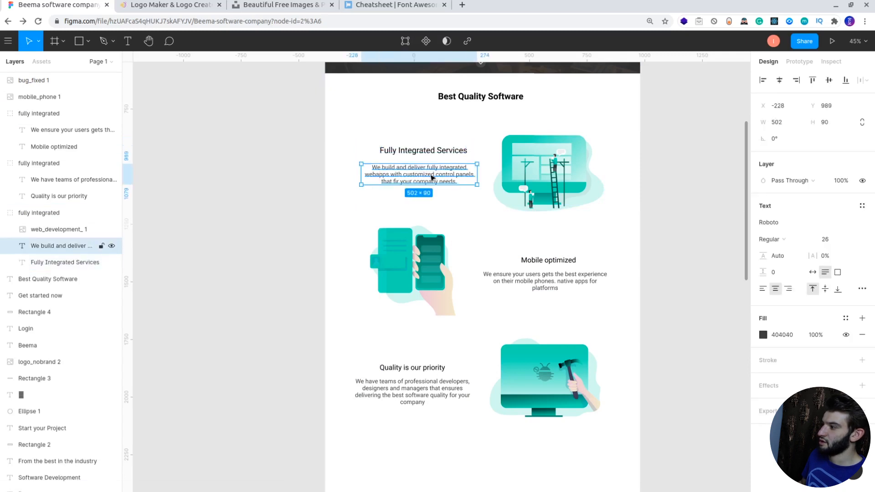
{"action": "double_click", "coordinate": [429, 173]}
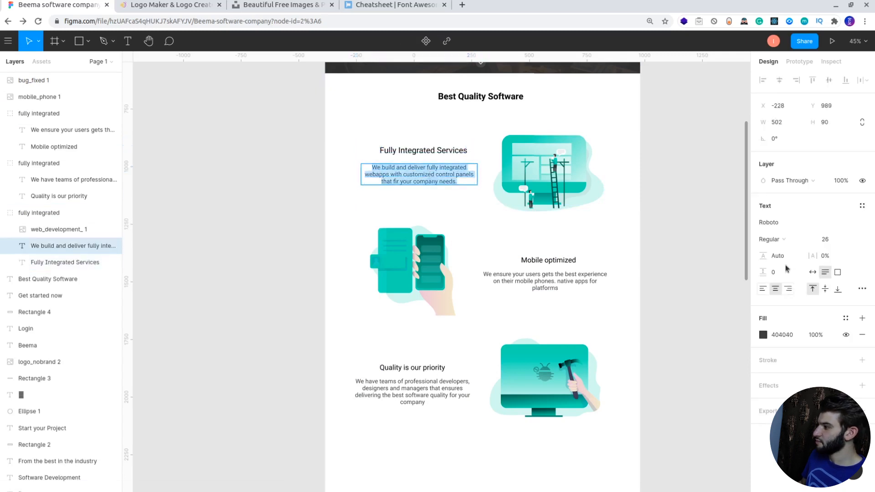
{"action": "double_click", "coordinate": [523, 281]}
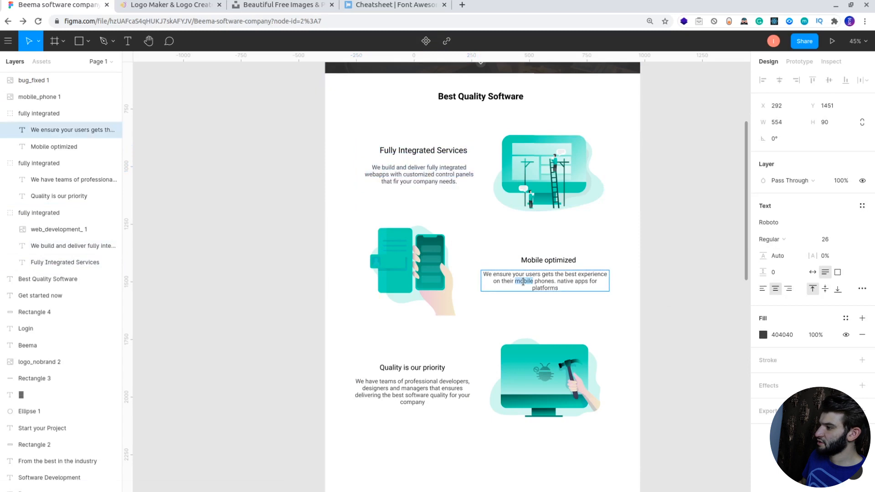
{"action": "double_click", "coordinate": [438, 182]}
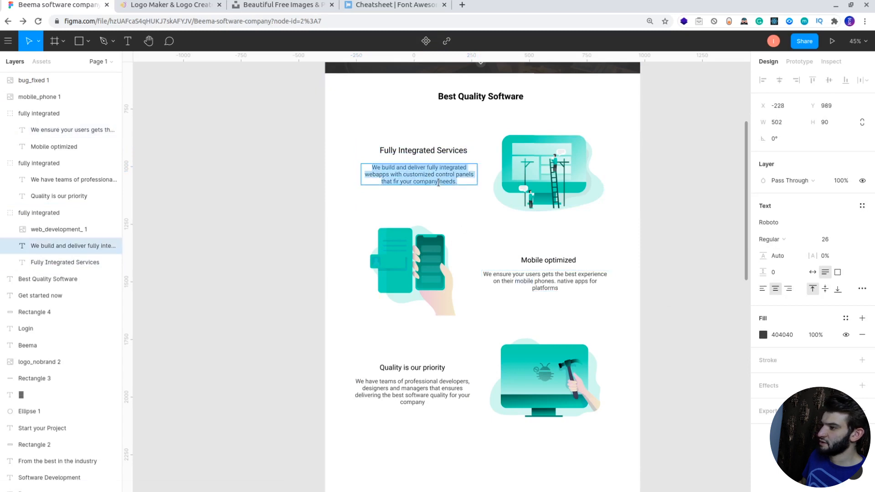
{"action": "double_click", "coordinate": [428, 386]}
{"action": "key", "text": "Escape"}
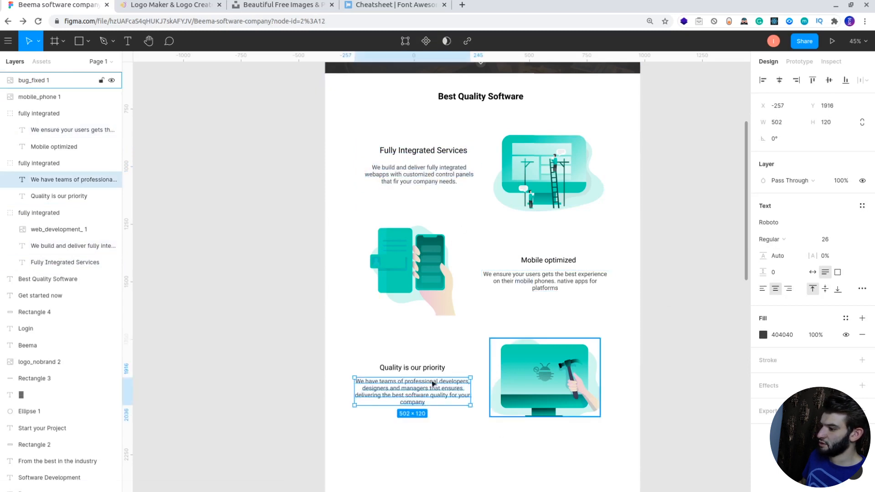
{"action": "left_click", "coordinate": [546, 286], "text": "shift"}
{"action": "left_click", "coordinate": [404, 178], "text": "shift"}
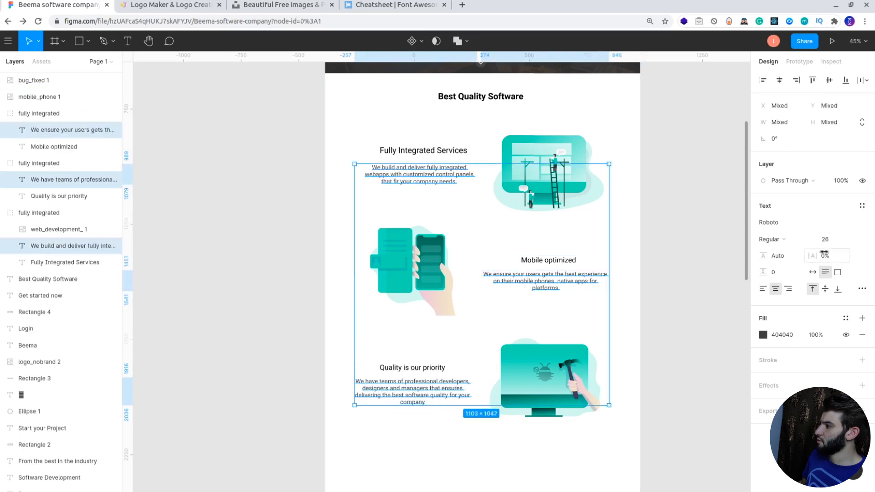
{"action": "left_click", "coordinate": [837, 240]}
{"action": "type", "text": "29"}
{"action": "key", "text": "Return"}
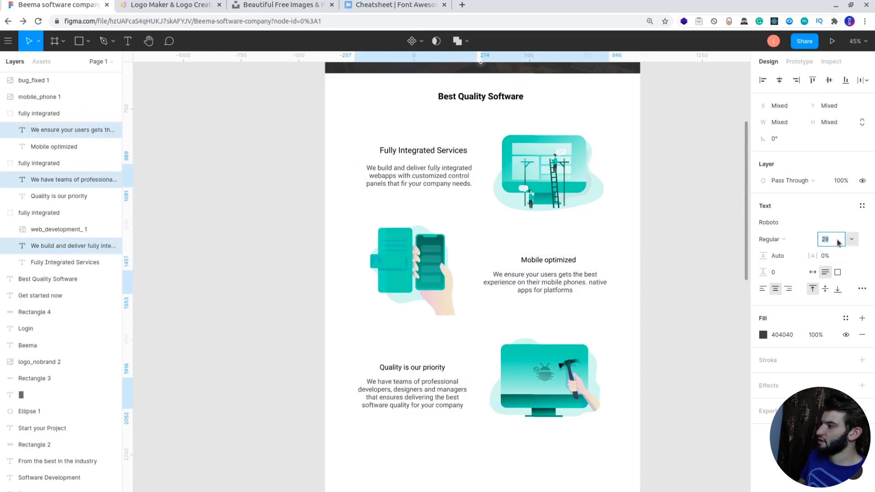
{"action": "key", "text": "Down"}
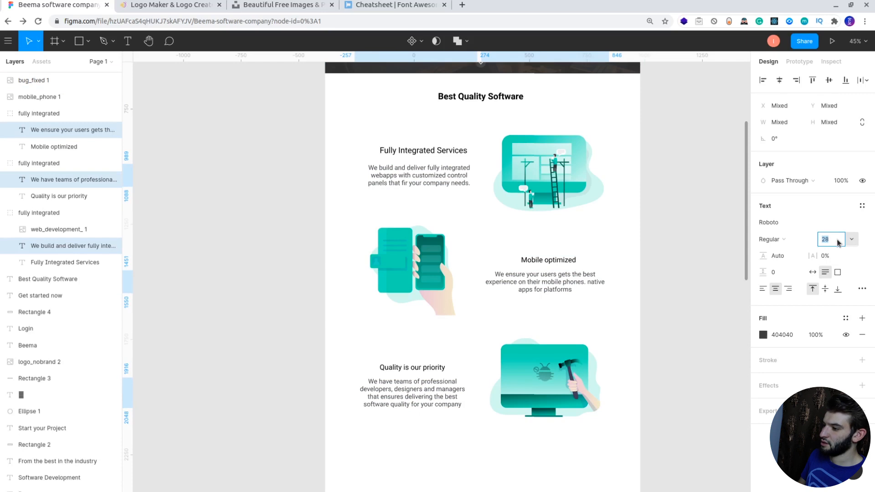
{"action": "left_click", "coordinate": [692, 228]}
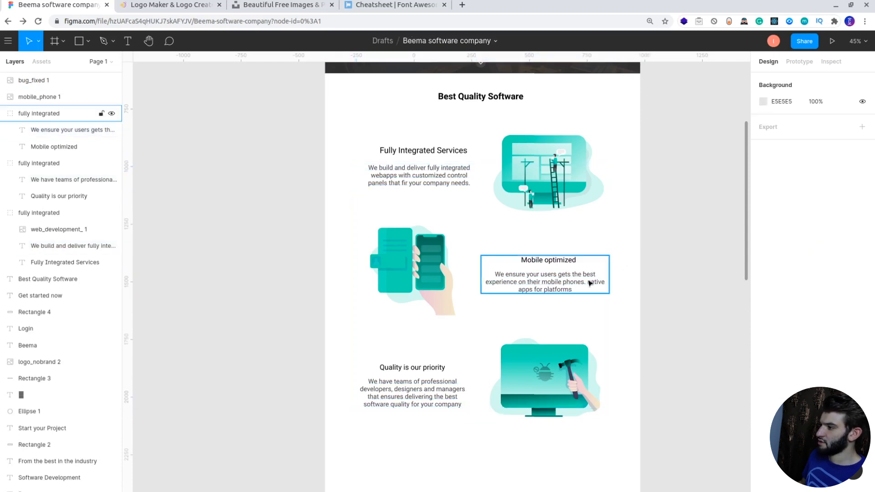
- Widen the "Mobile optimized" text group to 608 and the first row's description, recentring the "Fully Integrated Services" heading at X -176, Y 926
{"action": "left_click", "coordinate": [600, 285]}
{"action": "left_click_drag", "start_coordinate": [607, 283], "coordinate": [622, 282]}
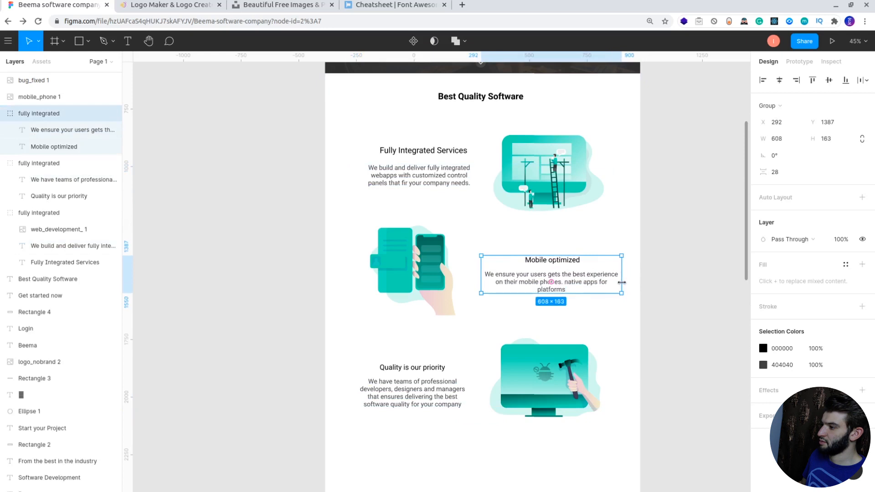
{"action": "double_click", "coordinate": [444, 179]}
{"action": "left_click_drag", "start_coordinate": [477, 176], "coordinate": [495, 173]}
{"action": "left_click_drag", "start_coordinate": [442, 181], "coordinate": [441, 159]}
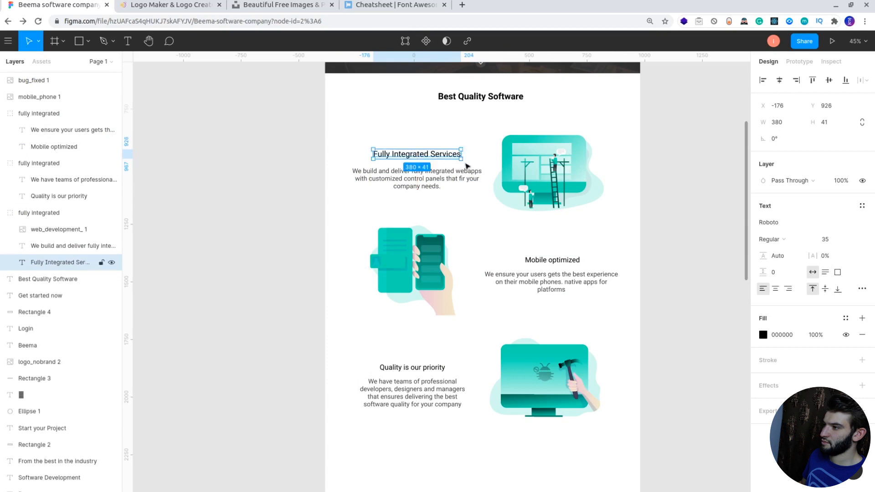
- Shift the web development illustration in the first row slightly to the right, away from its widened description
{"action": "left_click", "coordinate": [566, 182]}
{"action": "left_click_drag", "start_coordinate": [566, 183], "coordinate": [573, 182]}
{"action": "left_click", "coordinate": [670, 186]}
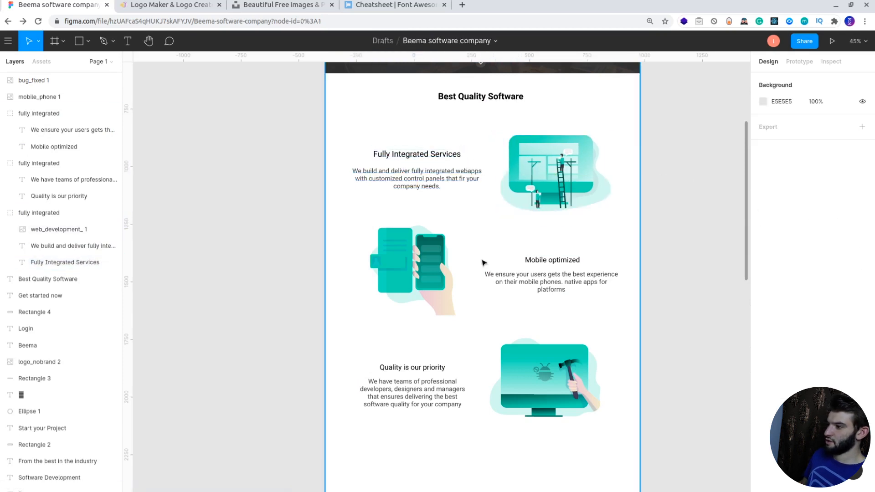
- Move the phone illustration left to X -211, Y 1256 and the "Mobile optimized" text group to X 267, Y 1388
{"action": "left_click", "coordinate": [429, 263]}
{"action": "left_click_drag", "start_coordinate": [428, 263], "coordinate": [424, 263]}
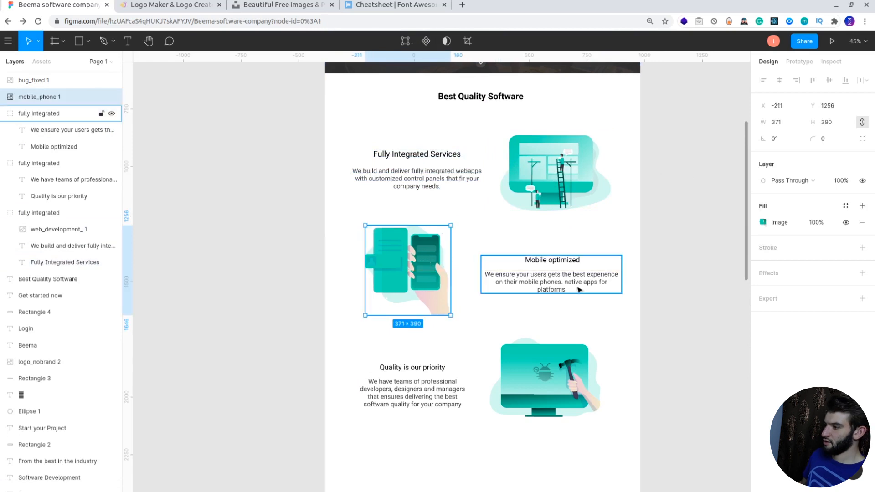
{"action": "left_click", "coordinate": [573, 285]}
{"action": "left_click_drag", "start_coordinate": [573, 285], "coordinate": [570, 285]}
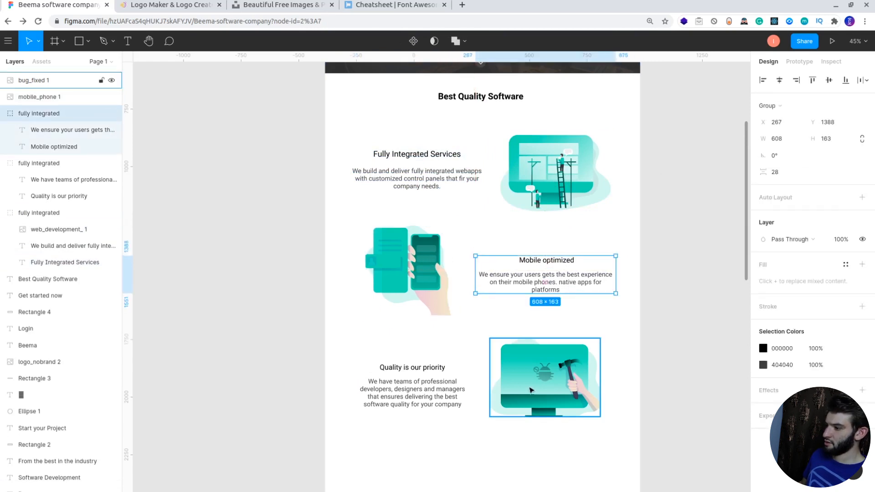
- Widen the third row's description to 612 and reposition it closely beneath the recentred "Quality is our priority" heading
{"action": "left_click", "coordinate": [557, 381]}
{"action": "left_click", "coordinate": [412, 394]}
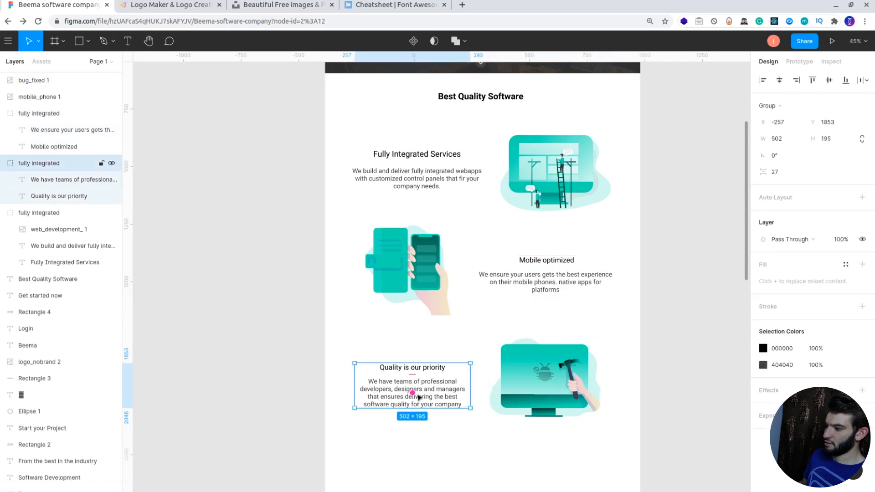
{"action": "double_click", "coordinate": [464, 398]}
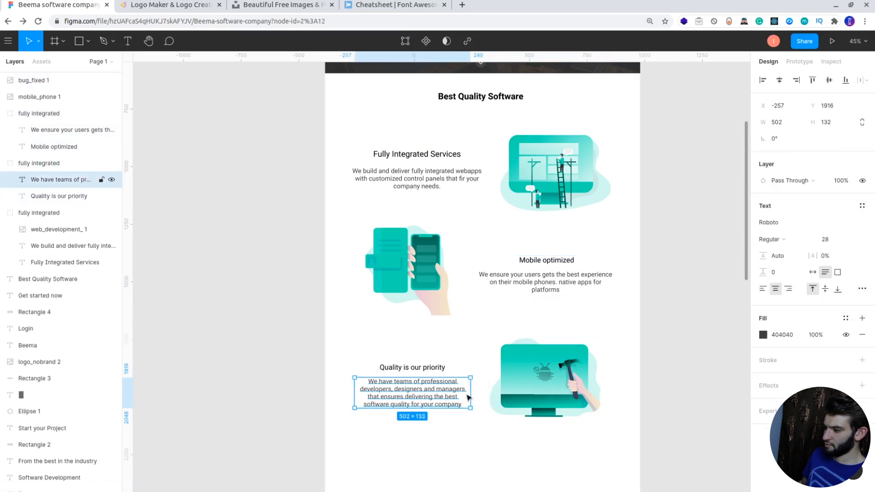
{"action": "left_click_drag", "start_coordinate": [470, 397], "coordinate": [423, 374]}
{"action": "left_click", "coordinate": [428, 369]}
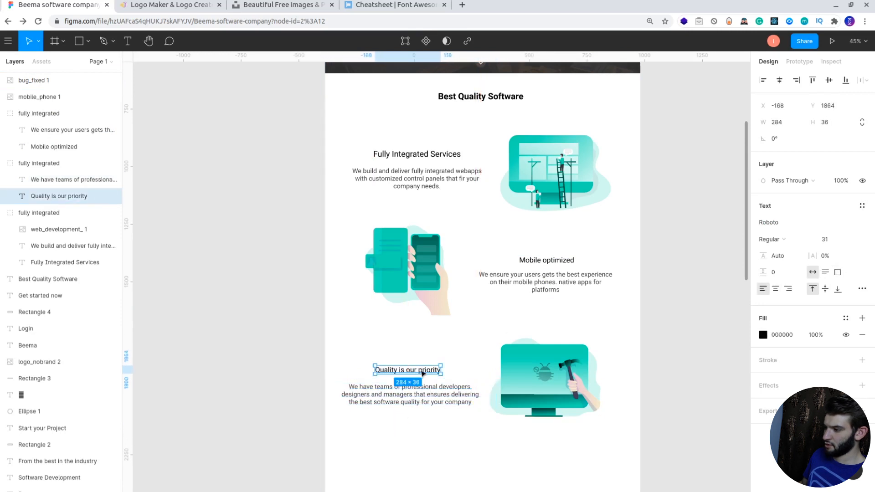
{"action": "left_click", "coordinate": [423, 389]}
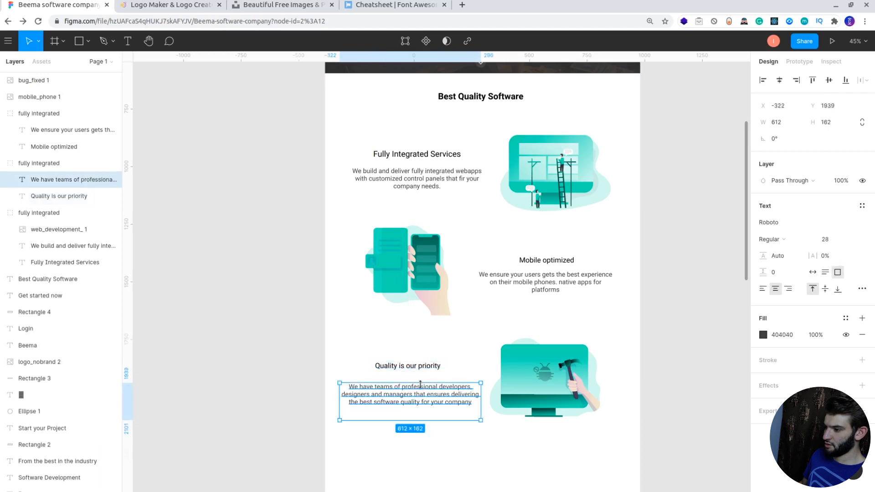
{"action": "left_click_drag", "start_coordinate": [424, 391], "coordinate": [421, 386]}
- Move the second and third feature rows down to widen the gap below the first row
{"action": "left_click", "coordinate": [578, 375]}
{"action": "key", "text": "shift+Down"}
{"action": "key", "text": "shift+Down"}
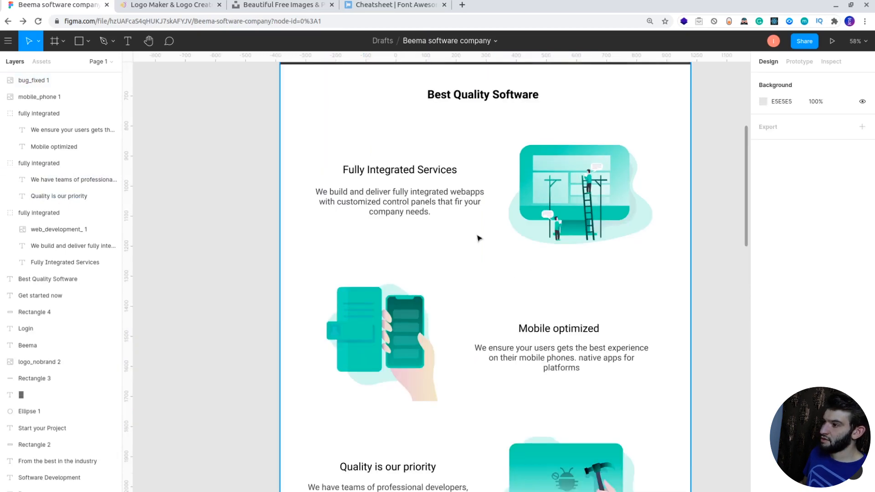
- Review the landing page from the hero header to the third feature row, checking spacing and alignment
{"action": "scroll", "coordinate": [520, 269], "scroll_direction": "up", "scroll_amount": 4}
{"action": "scroll", "coordinate": [501, 274], "scroll_direction": "down", "scroll_amount": 3}
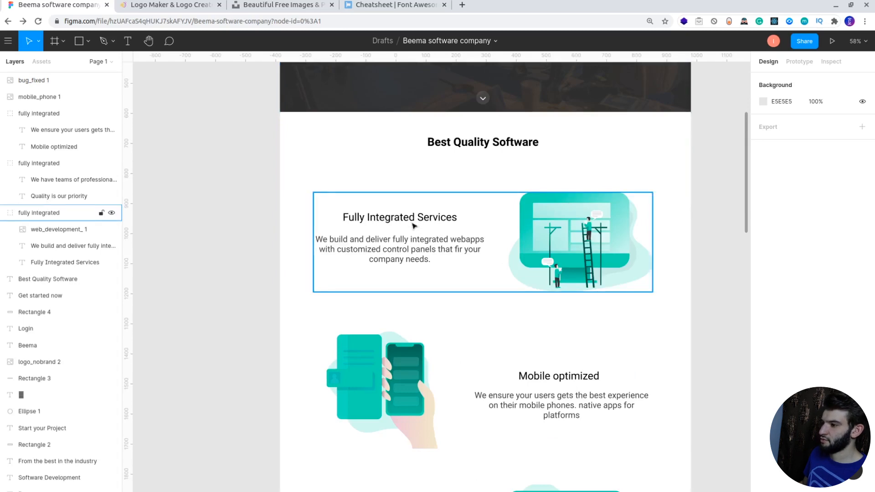
{"action": "scroll", "coordinate": [557, 357], "scroll_direction": "down", "scroll_amount": 4}
{"action": "scroll", "coordinate": [512, 298], "scroll_direction": "up", "scroll_amount": 4}
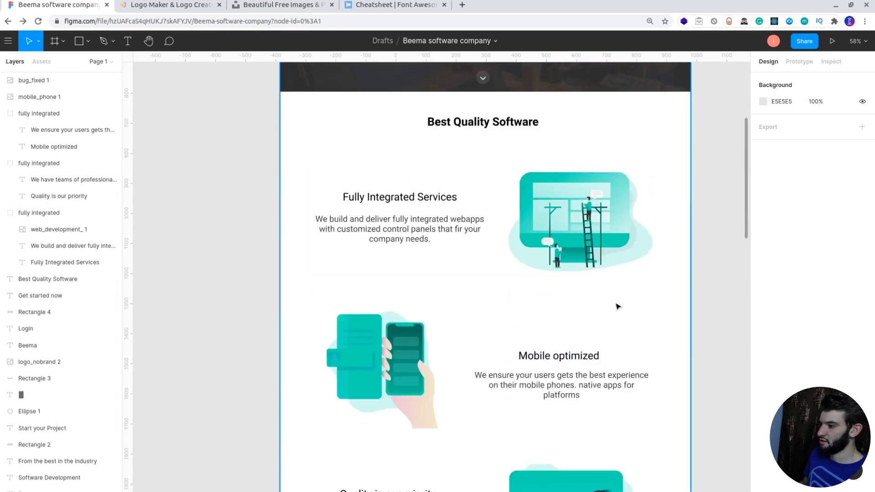
{"action": "scroll", "coordinate": [618, 305], "scroll_direction": "up", "scroll_amount": 8}
{"action": "scroll", "coordinate": [509, 292], "scroll_direction": "down", "scroll_amount": 8}
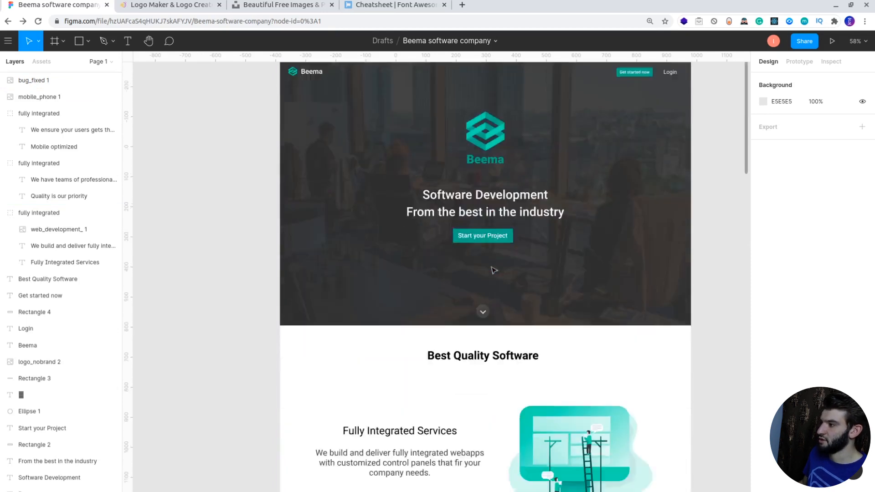
{"action": "scroll", "coordinate": [620, 272], "scroll_direction": "up", "scroll_amount": 8}
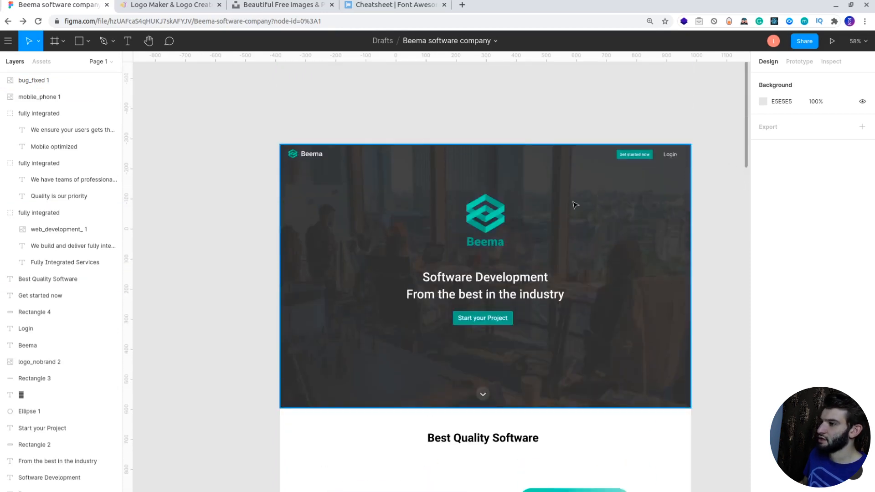
{"action": "scroll", "coordinate": [519, 255], "scroll_direction": "down", "scroll_amount": 15}
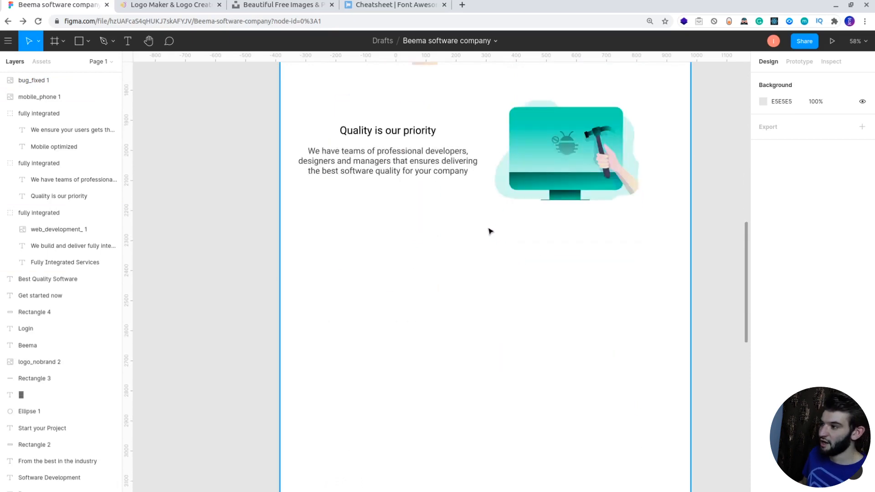
{"action": "scroll", "coordinate": [490, 232], "scroll_direction": "up", "scroll_amount": 4}
{"action": "scroll", "coordinate": [488, 233], "scroll_direction": "up", "scroll_amount": 4}
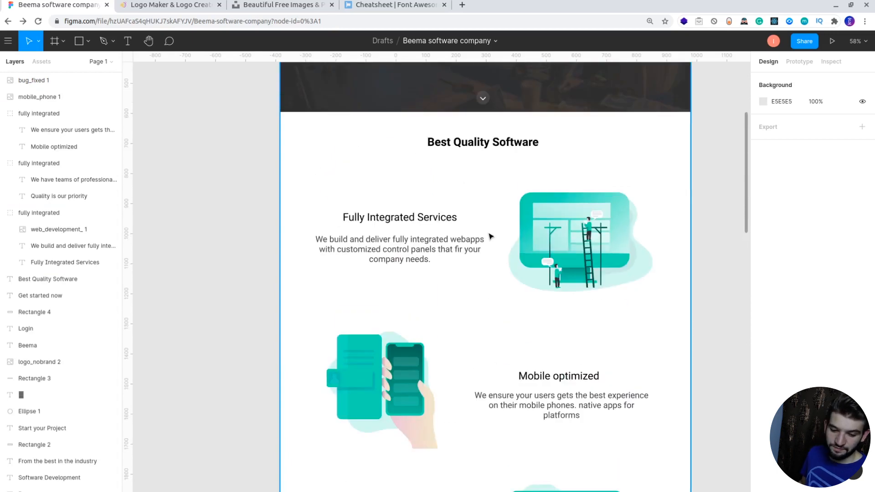
- Draw a 655 × 655 square in the empty area below the third feature row and place it at X -315, Y 2480
{"action": "scroll", "coordinate": [490, 237], "scroll_direction": "down", "scroll_amount": 7}
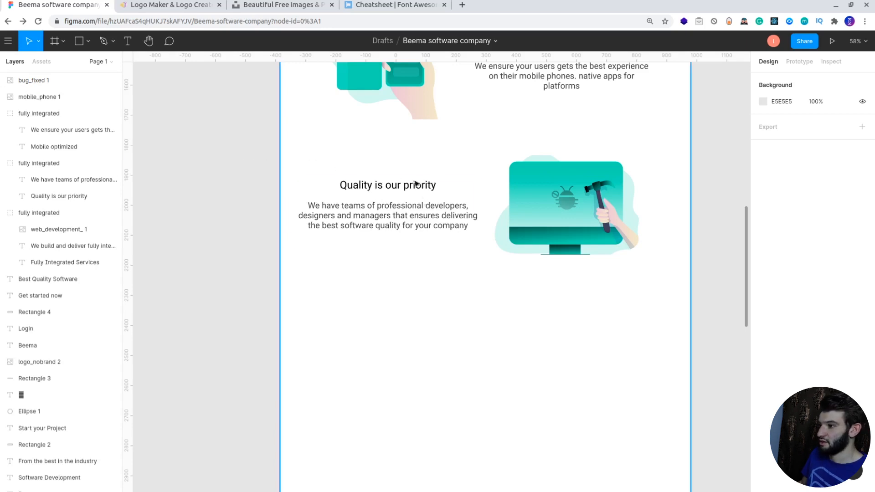
{"action": "scroll", "coordinate": [488, 197], "scroll_direction": "down", "scroll_amount": 3}
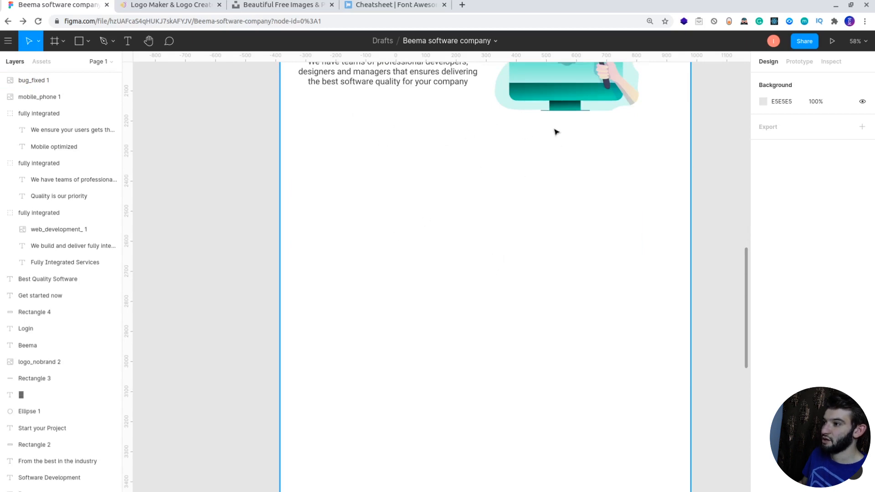
{"action": "left_click", "coordinate": [80, 41]}
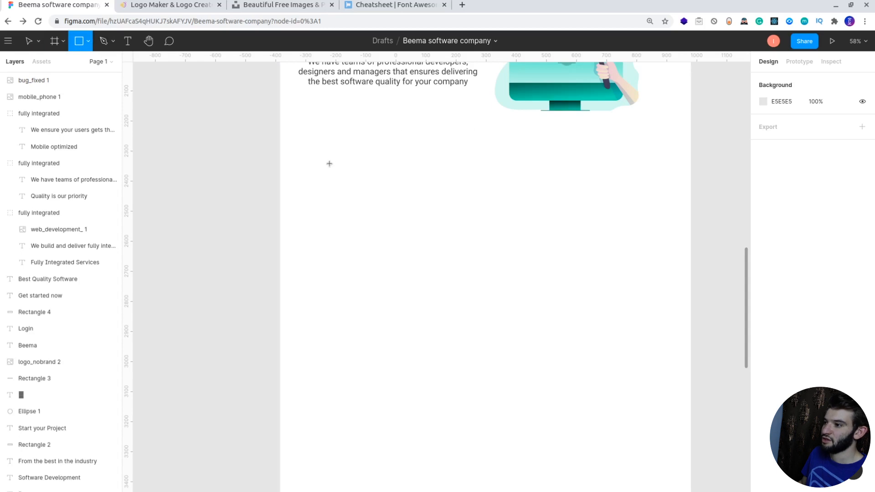
{"action": "mouse_move", "coordinate": [315, 188]}
{"action": "left_mouse_down"}
{"action": "mouse_move", "coordinate": [429, 340]}
{"action": "mouse_move", "coordinate": [514, 387]}
{"action": "left_mouse_up"}
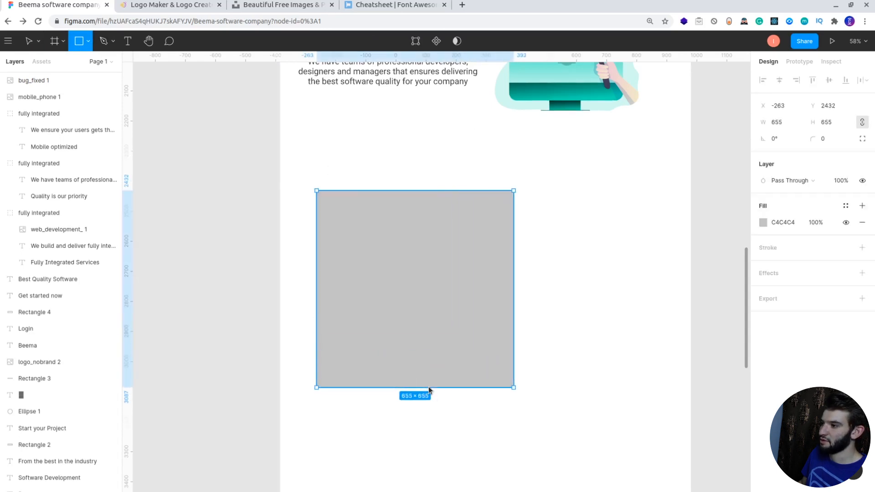
{"action": "left_click_drag", "start_coordinate": [432, 327], "coordinate": [419, 339]}
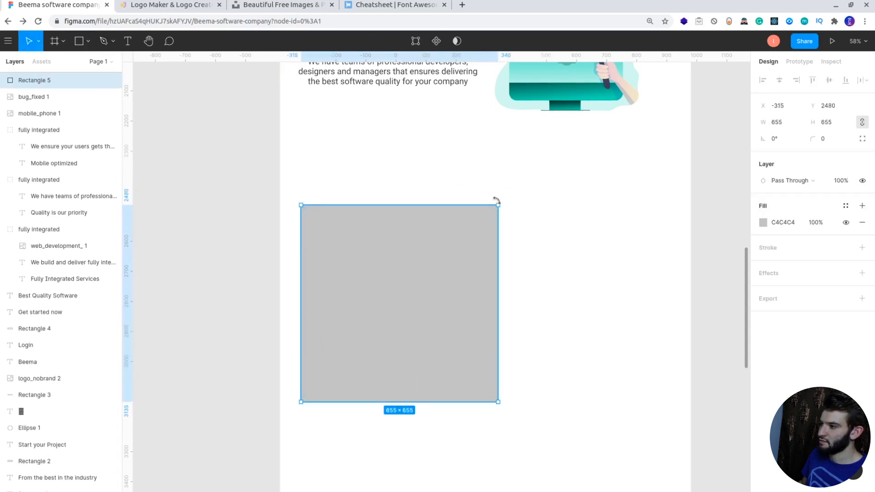
- Resize the grey rectangle to about 570 × 653 and place it at about X -311, Y 2501
{"action": "left_click_drag", "start_coordinate": [497, 205], "coordinate": [471, 203]}
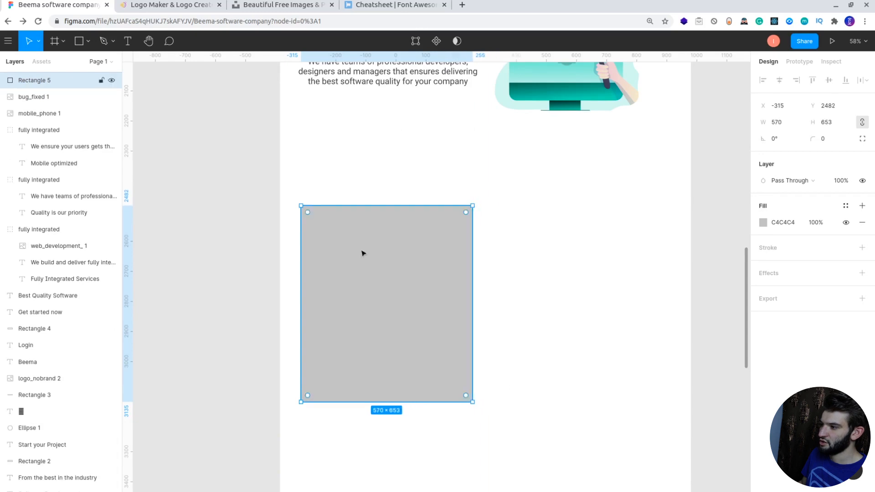
{"action": "left_click_drag", "start_coordinate": [361, 252], "coordinate": [366, 258]}
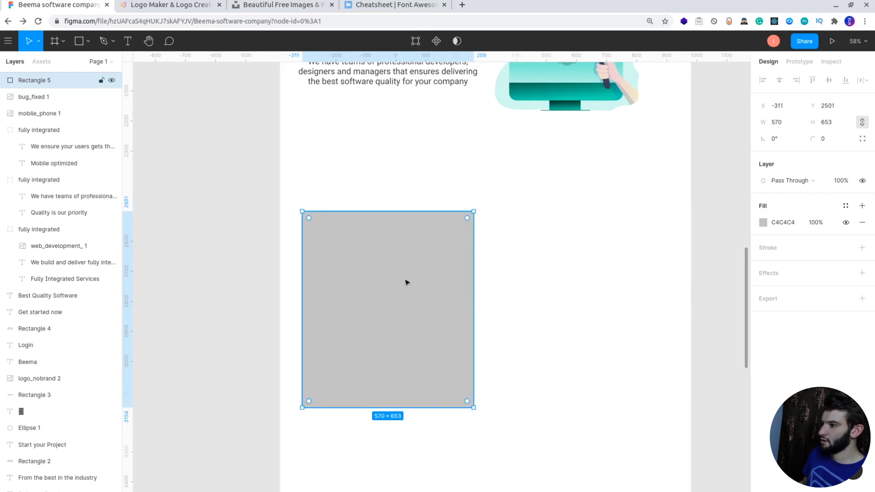
- Place a copy of the "Best Quality Software" heading below the third feature row with font size 35, at about X 127, Y 2325
{"action": "scroll", "coordinate": [432, 218], "scroll_direction": "up", "scroll_amount": 15}
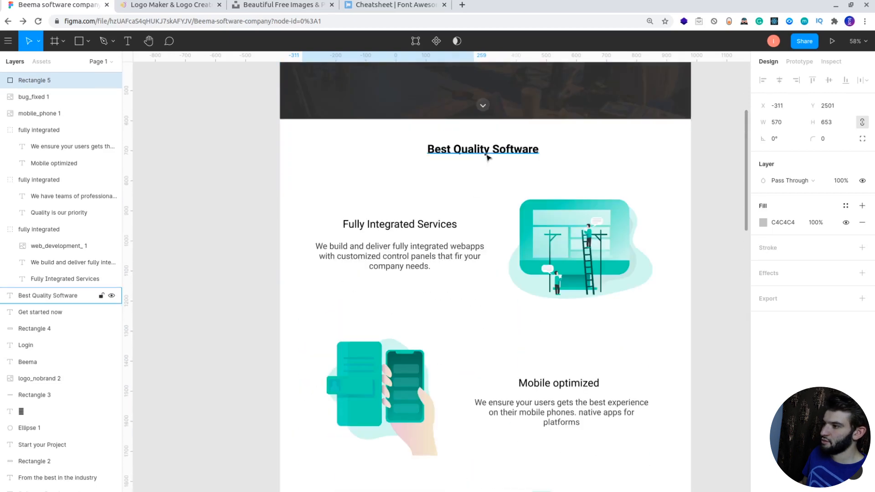
{"action": "left_click_drag", "start_coordinate": [483, 151], "coordinate": [512, 354]}
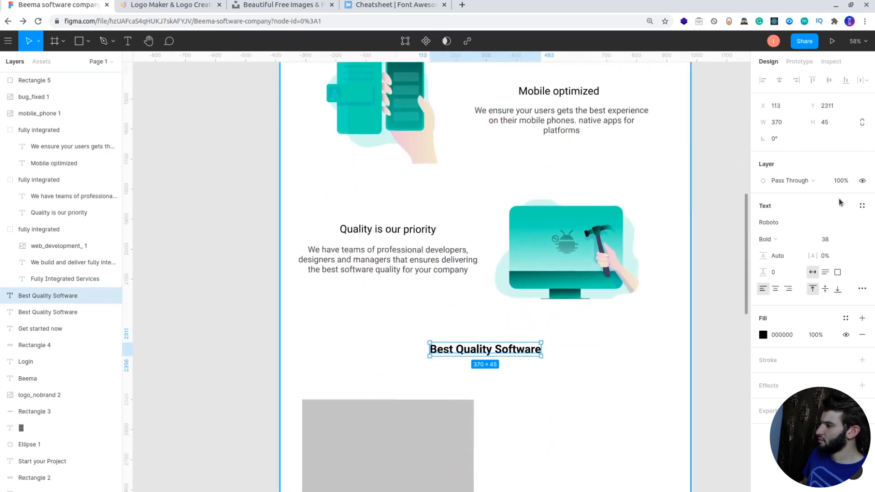
{"action": "left_click", "coordinate": [828, 240]}
{"action": "key", "text": "Down"}
{"action": "key", "text": "Down"}
{"action": "key", "text": "Down"}
{"action": "key", "text": "Down"}
{"action": "key", "text": "Down"}
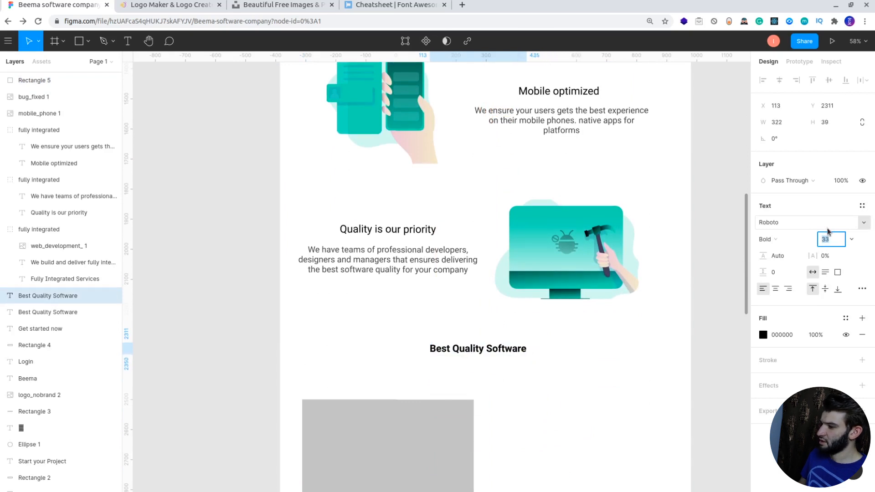
{"action": "key", "text": "Up"}
{"action": "key", "text": "Up"}
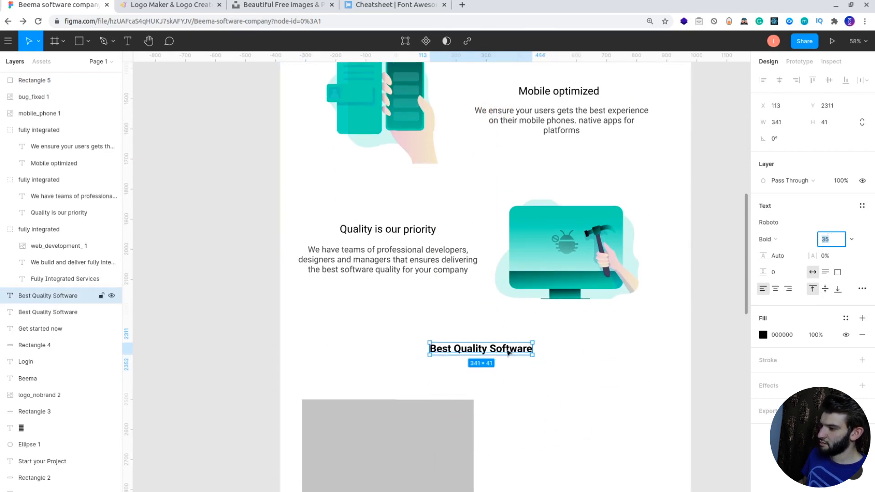
{"action": "left_click_drag", "start_coordinate": [509, 352], "coordinate": [513, 356]}
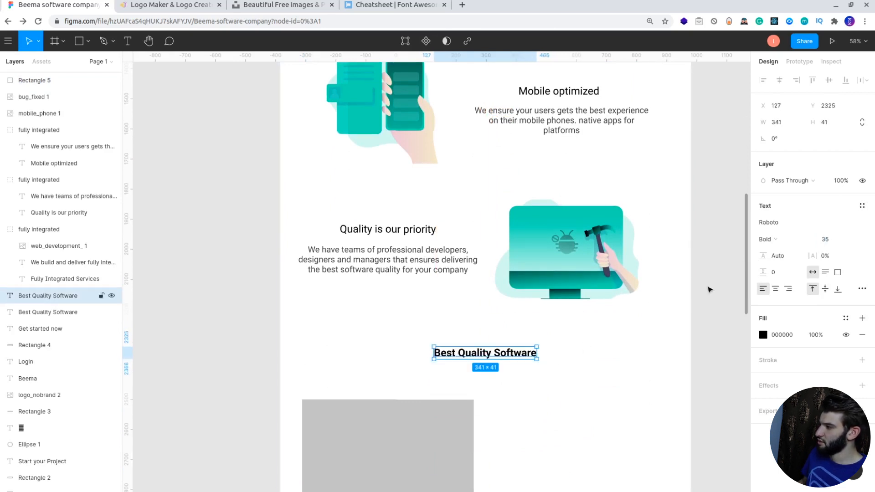
- Try the Medium font weight on the copied "Best Quality Software" heading
{"action": "left_click", "coordinate": [783, 239]}
{"action": "left_click", "coordinate": [782, 226]}
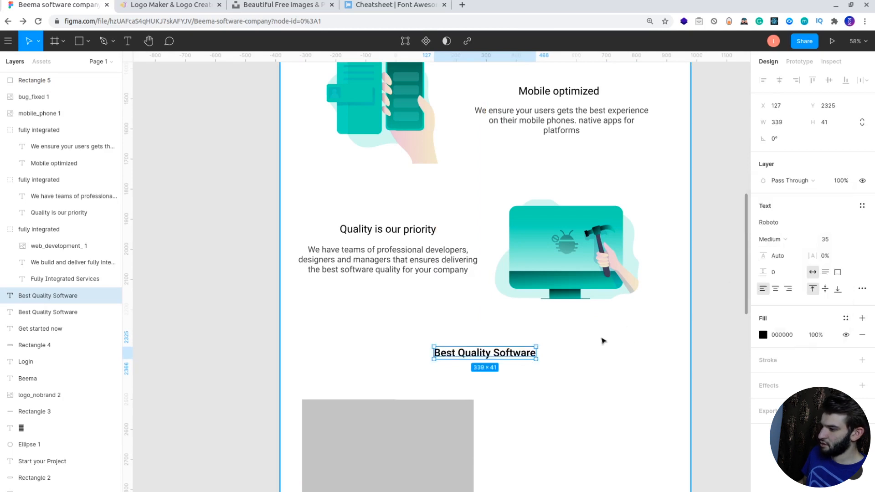
{"action": "left_click", "coordinate": [636, 340]}
{"action": "key", "text": "ctrl+z"}
{"action": "key", "text": "ctrl+z"}
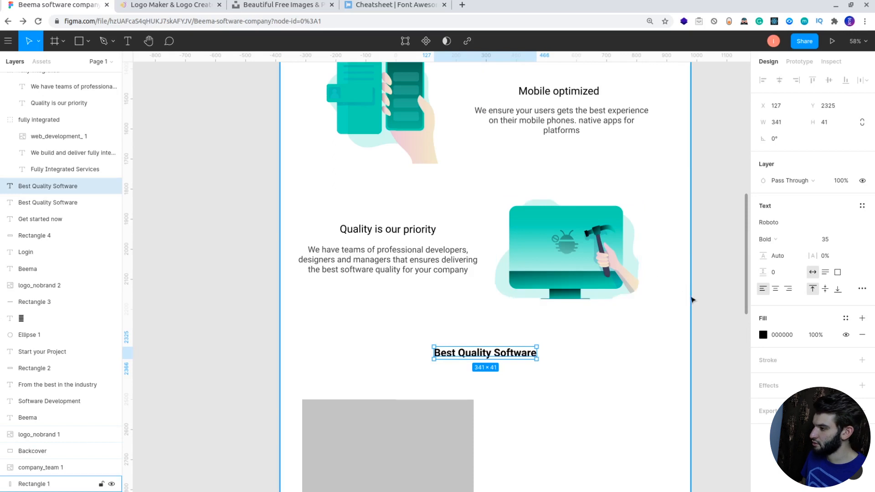
- Move the copied heading and the grey rectangle down to widen the gap below the third row, with the rectangle at about X -301, Y 2527
{"action": "scroll", "coordinate": [692, 296], "scroll_direction": "down", "scroll_amount": 4}
{"action": "left_click_drag", "start_coordinate": [427, 240], "coordinate": [427, 280]}
{"action": "left_click", "coordinate": [512, 158]}
{"action": "left_click_drag", "start_coordinate": [512, 158], "coordinate": [511, 178]}
{"action": "left_click", "coordinate": [420, 290]}
{"action": "left_click_drag", "start_coordinate": [420, 290], "coordinate": [423, 258]}
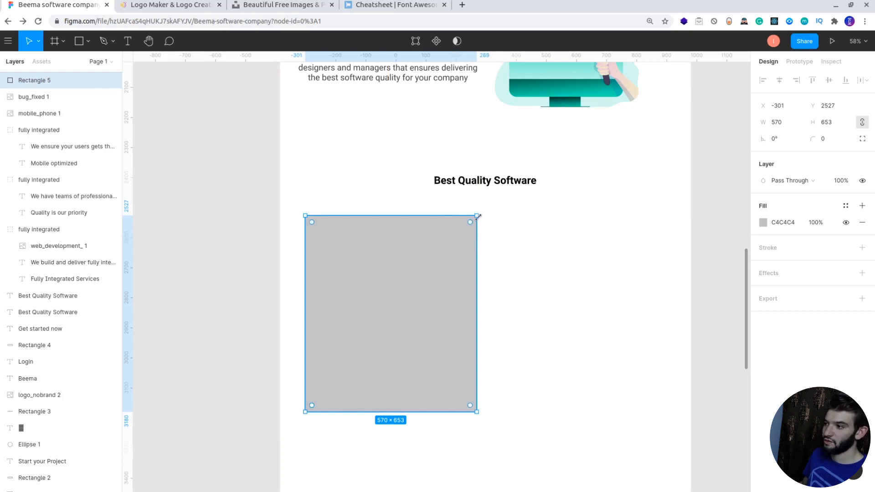
- Shrink the grey rectangle to about 519 × 626 and position it at about X -272, Y 2532
{"action": "left_click_drag", "start_coordinate": [477, 216], "coordinate": [469, 226]}
{"action": "left_click_drag", "start_coordinate": [411, 261], "coordinate": [418, 265]}
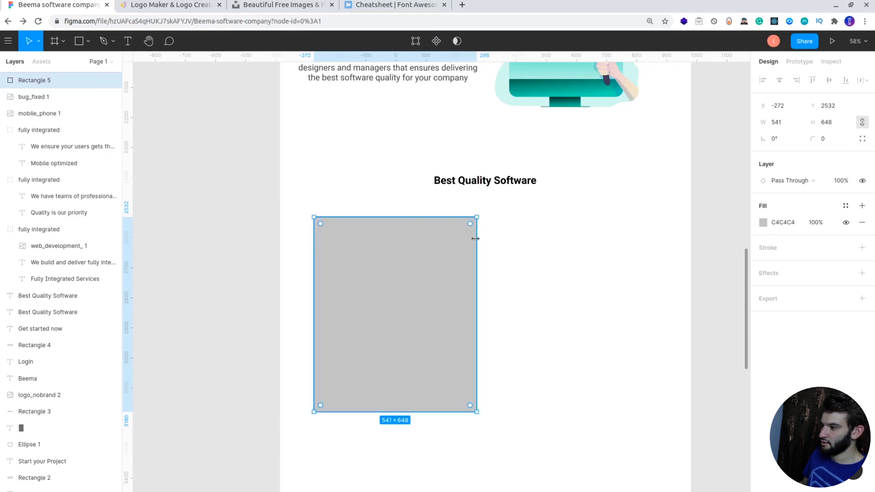
{"action": "left_click_drag", "start_coordinate": [476, 239], "coordinate": [470, 239]}
{"action": "left_click_drag", "start_coordinate": [424, 412], "coordinate": [423, 406]}
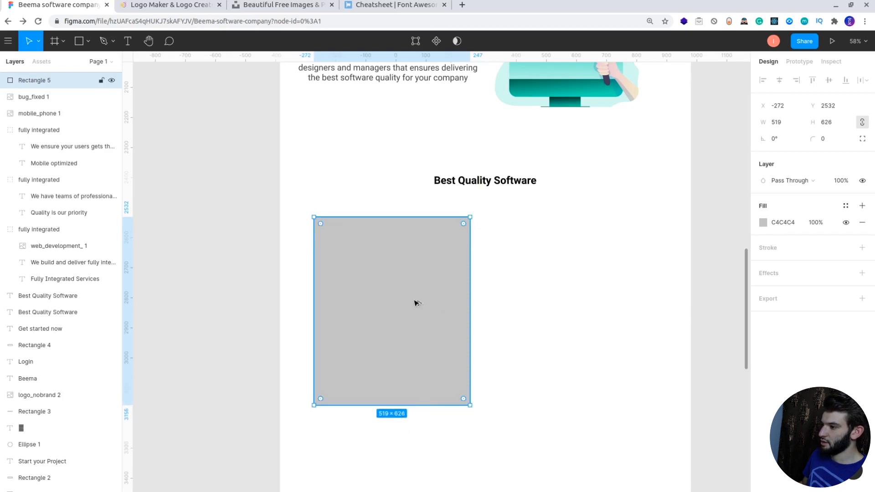
{"action": "left_click_drag", "start_coordinate": [417, 303], "coordinate": [606, 306]}
{"action": "key", "text": "ctrl+z"}
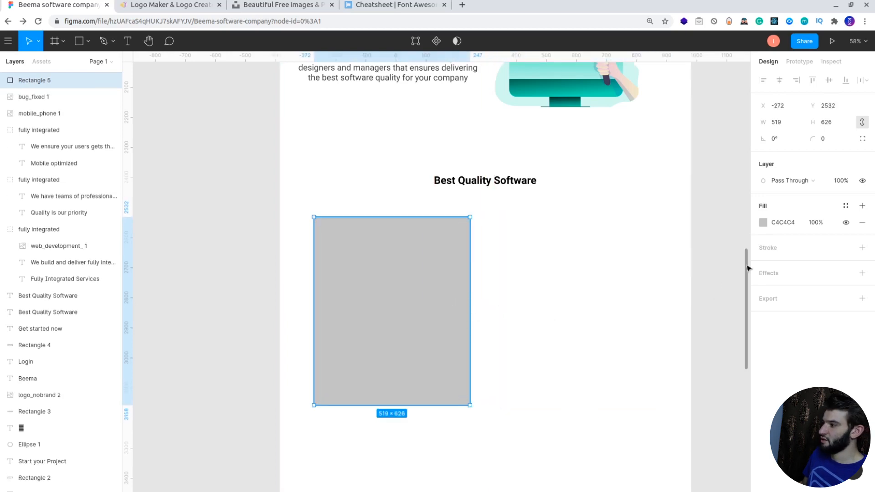
- Change the rectangle's solid fill to white (FFFFFF)
{"action": "left_click", "coordinate": [763, 222]}
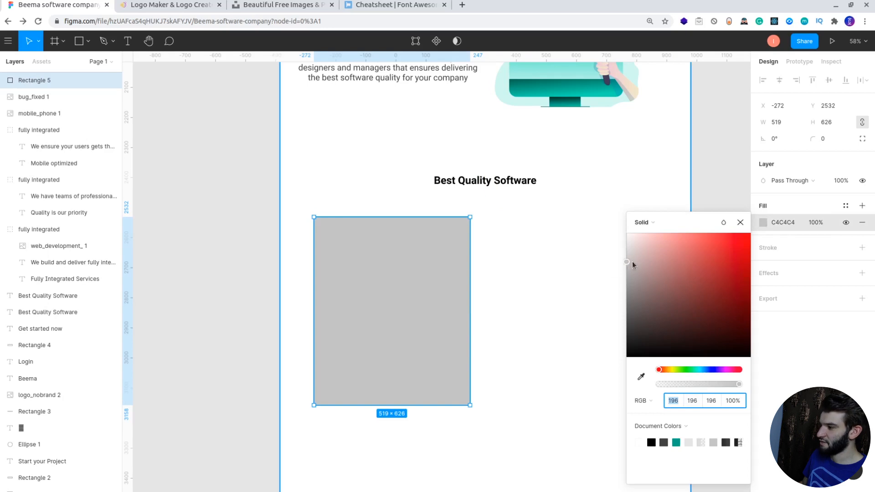
{"action": "left_click_drag", "start_coordinate": [624, 252], "coordinate": [625, 234]}
{"action": "left_click", "coordinate": [831, 336]}
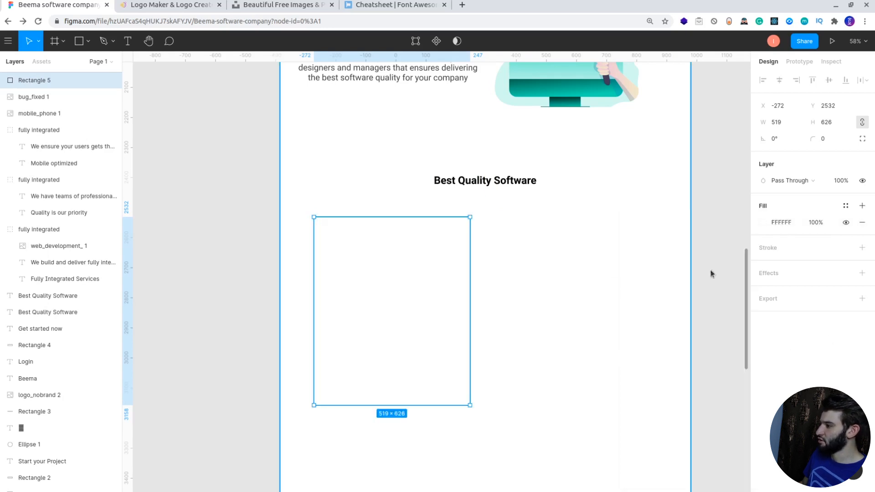
- Add a drop shadow to the white rectangle with a Y offset of 0 and a blur of 13
{"action": "left_click", "coordinate": [862, 273]}
{"action": "left_click", "coordinate": [763, 291]}
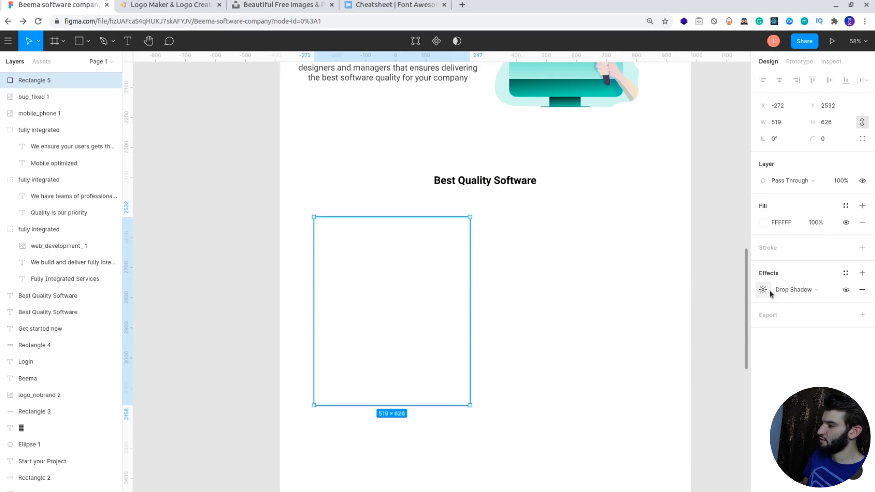
{"action": "left_click", "coordinate": [654, 336]}
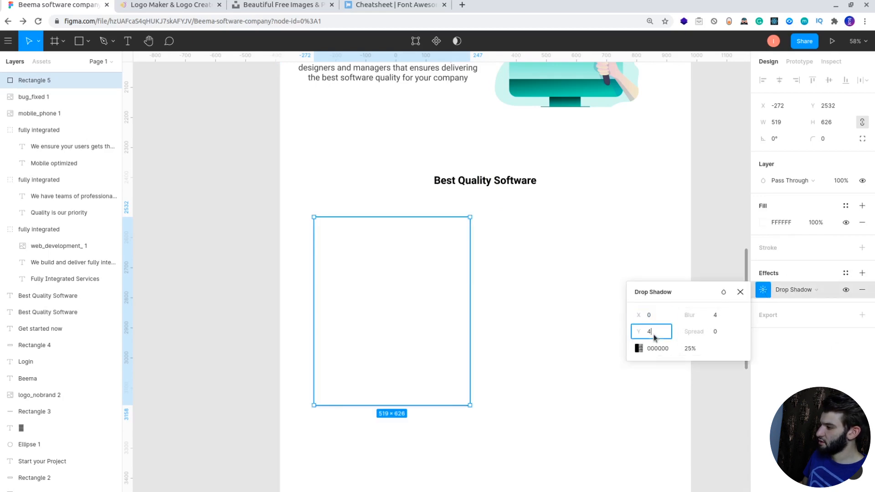
{"action": "key", "text": "BackSpace"}
{"action": "type", "text": "0"}
{"action": "key", "text": "Return"}
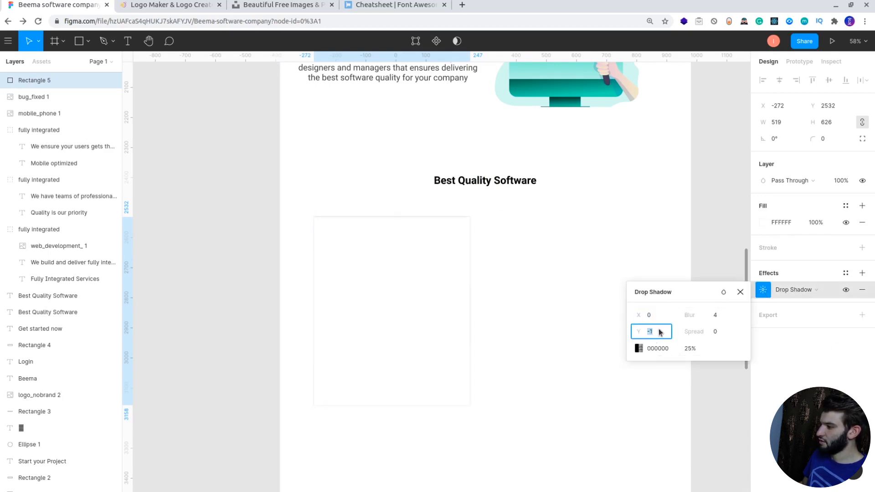
{"action": "left_click", "coordinate": [717, 316]}
{"action": "key", "text": "Up"}
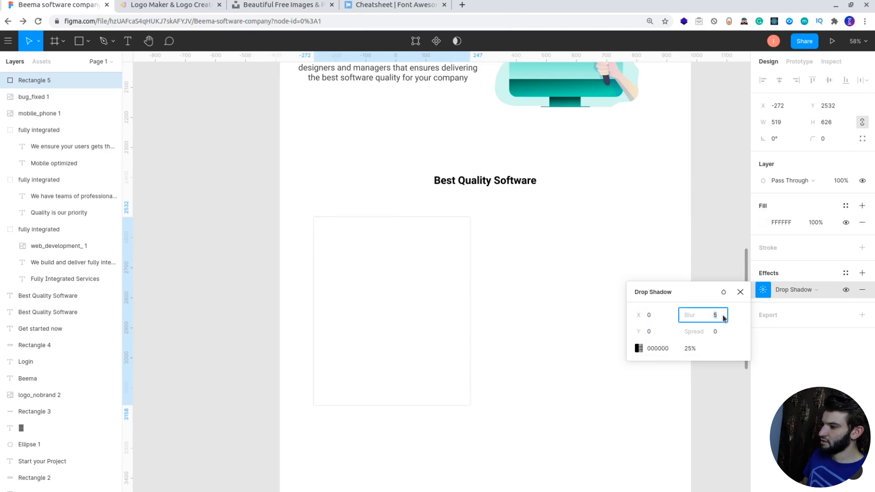
{"action": "key", "text": "Up"}
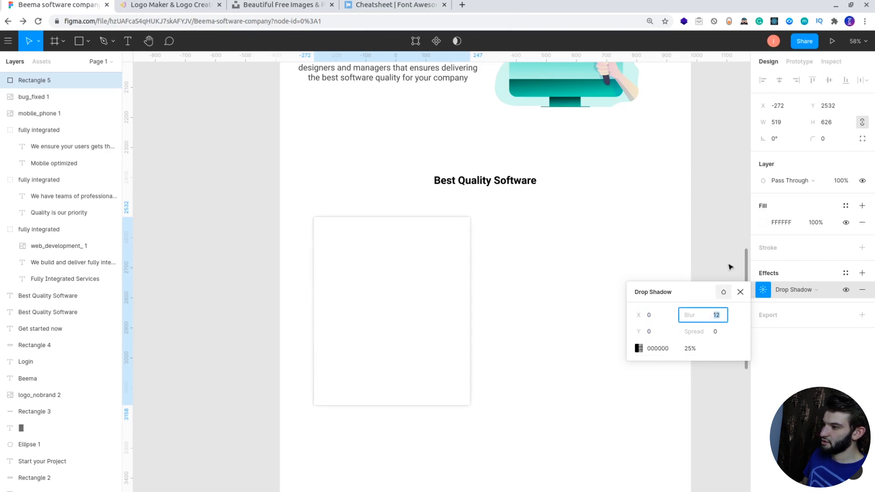
{"action": "left_click", "coordinate": [713, 231]}
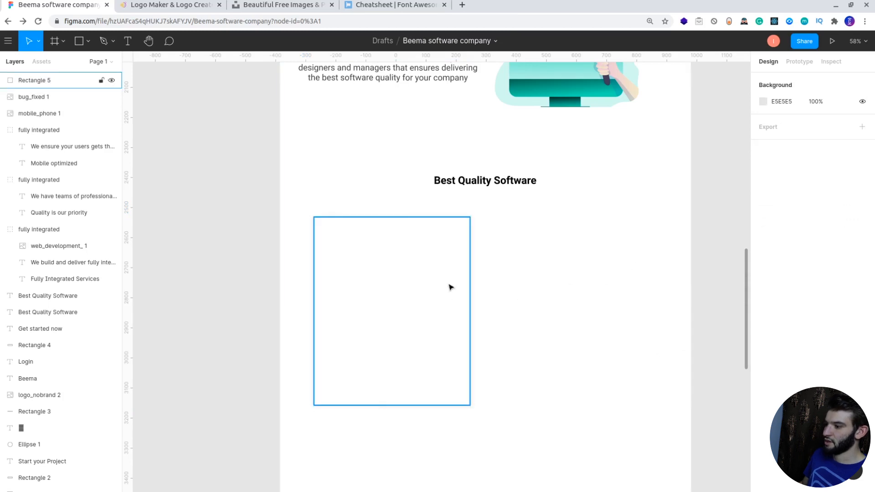
- Round the white card's corners with a radius of 5
{"action": "left_click", "coordinate": [438, 269]}
{"action": "left_click", "coordinate": [824, 141]}
{"action": "key", "text": "Up"}
{"action": "key", "text": "Up"}
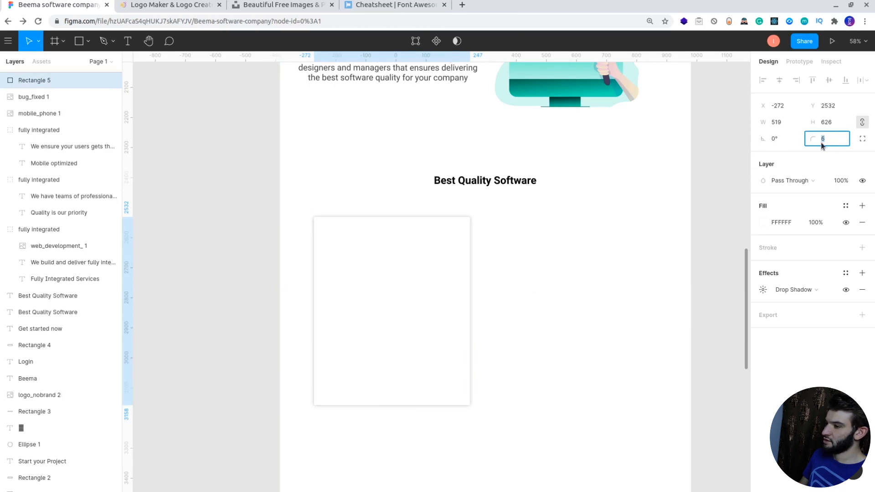
{"action": "key", "text": "Down"}
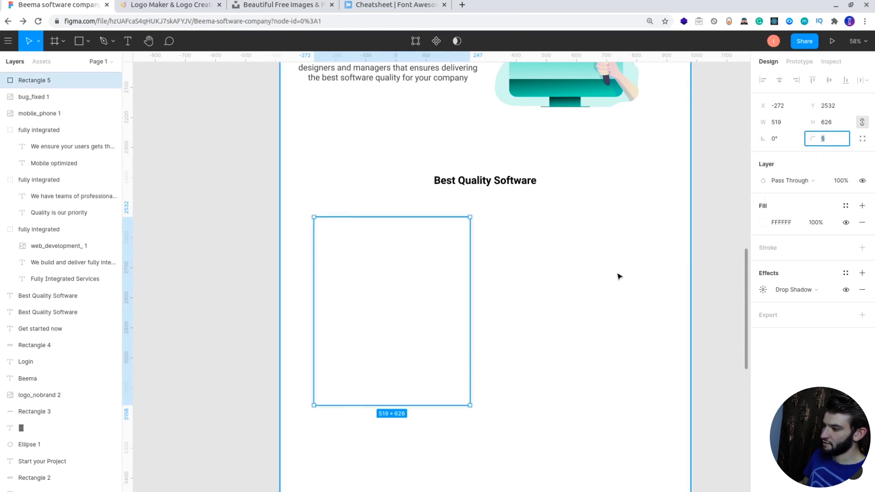
- Set the opacity of the white card's drop shadow to 28%
{"action": "left_click", "coordinate": [763, 290]}
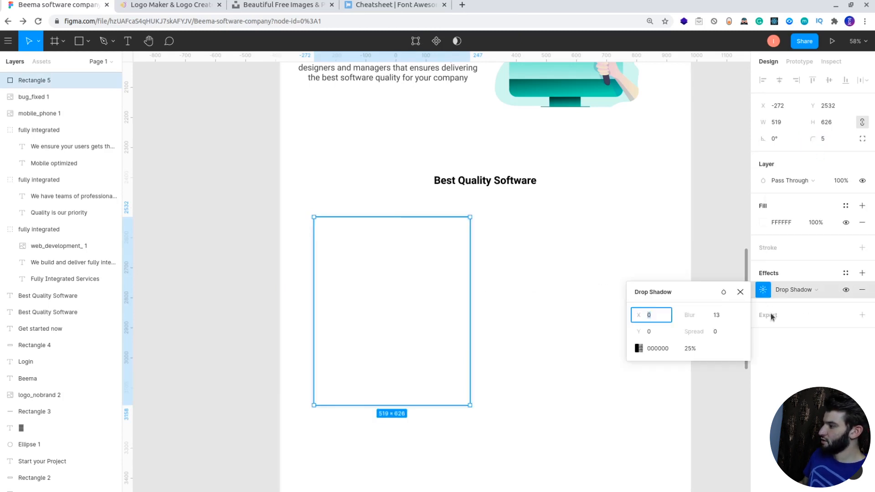
{"action": "left_click", "coordinate": [695, 353]}
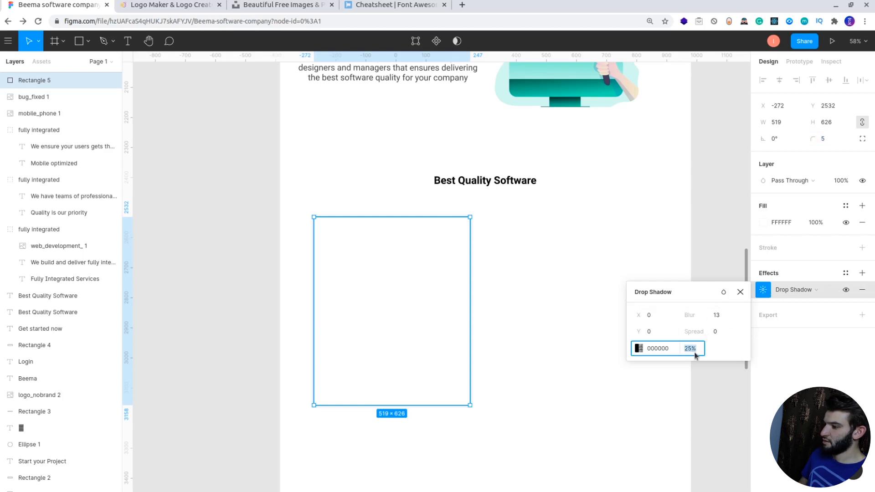
{"action": "key", "text": "Up"}
{"action": "key", "text": "Up"}
{"action": "key", "text": "Up"}
{"action": "key", "text": "Up"}
{"action": "key", "text": "Down"}
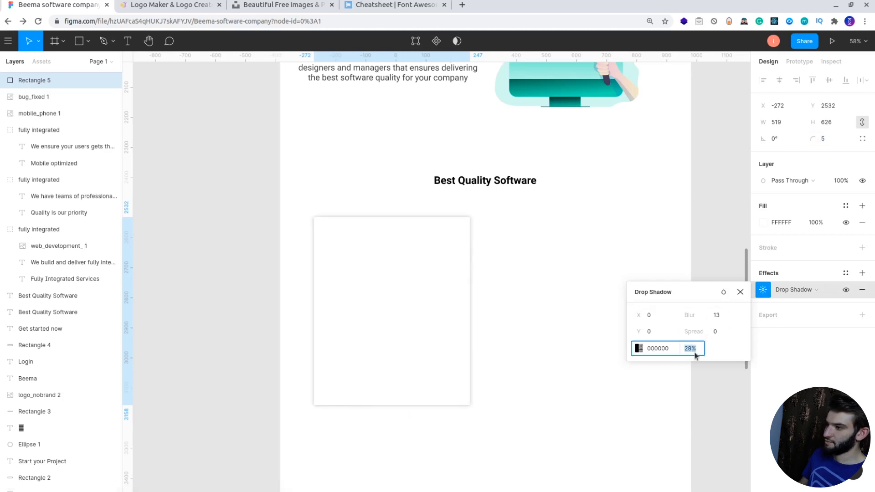
{"action": "left_click", "coordinate": [725, 264]}
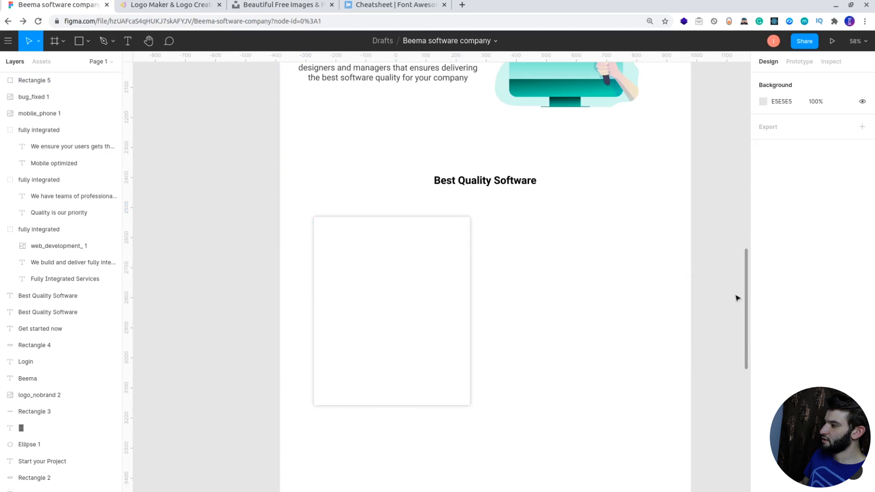
- Switch to the Font Awesome cheatsheet, find "quote" and copy the quote-left icon glyph
{"action": "left_click", "coordinate": [404, 277]}
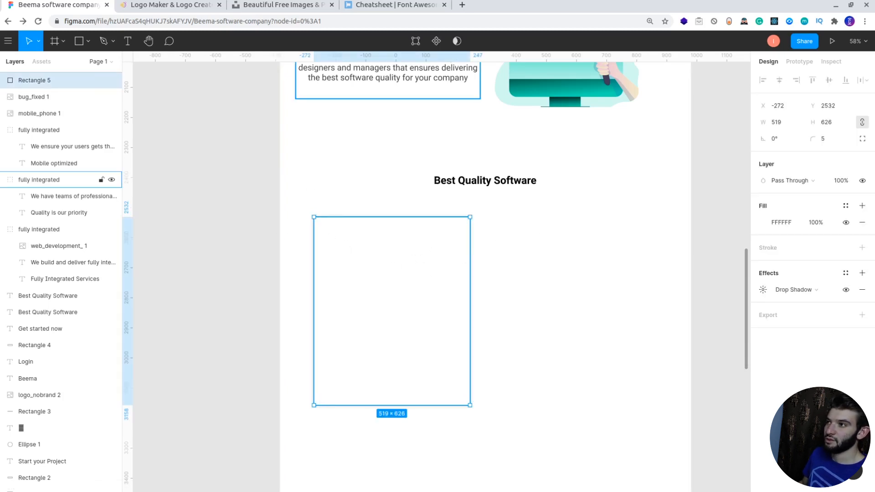
{"action": "left_click", "coordinate": [406, 6]}
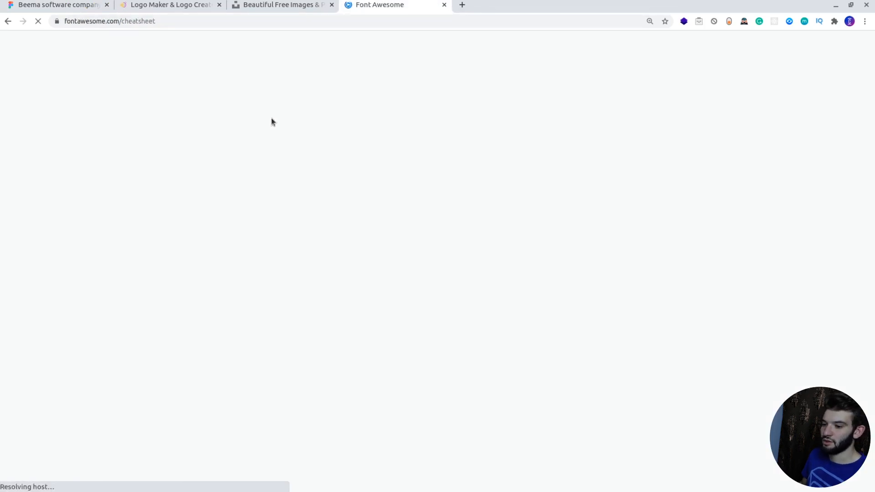
{"action": "scroll", "coordinate": [306, 194], "scroll_direction": "down", "scroll_amount": 2}
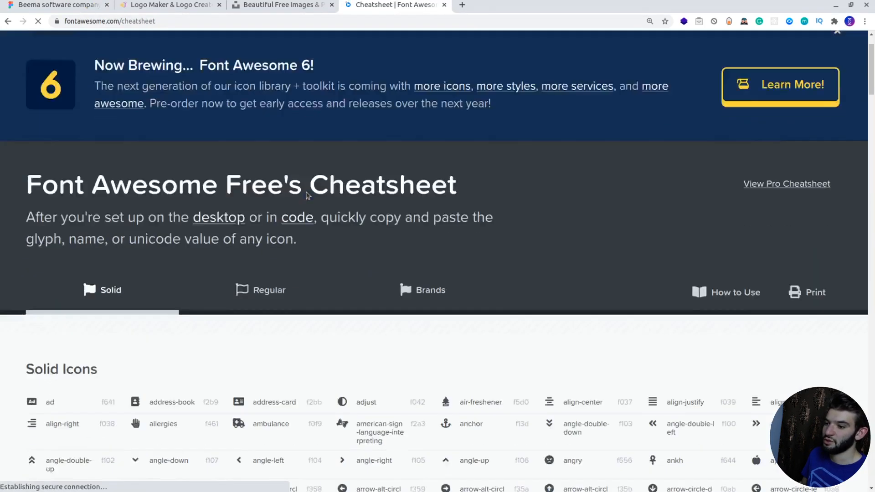
{"action": "scroll", "coordinate": [310, 191], "scroll_direction": "down", "scroll_amount": 5}
{"action": "key", "text": "ctrl+f"}
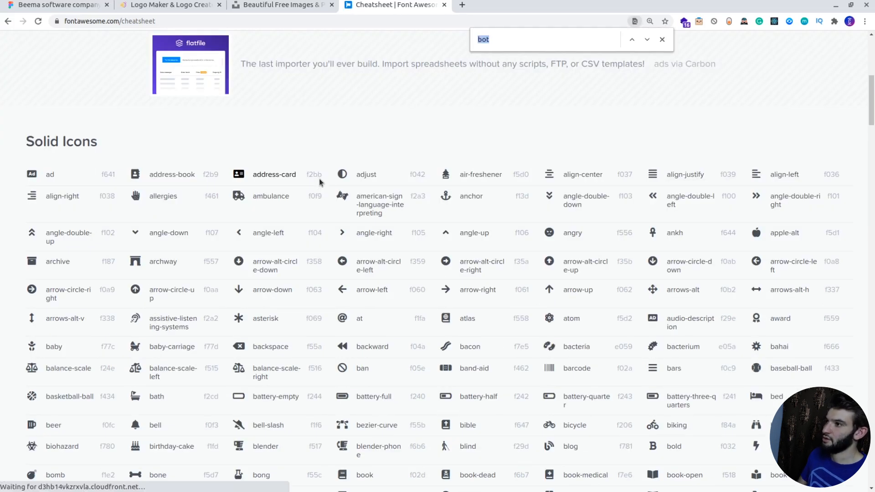
{"action": "type", "text": "quote"}
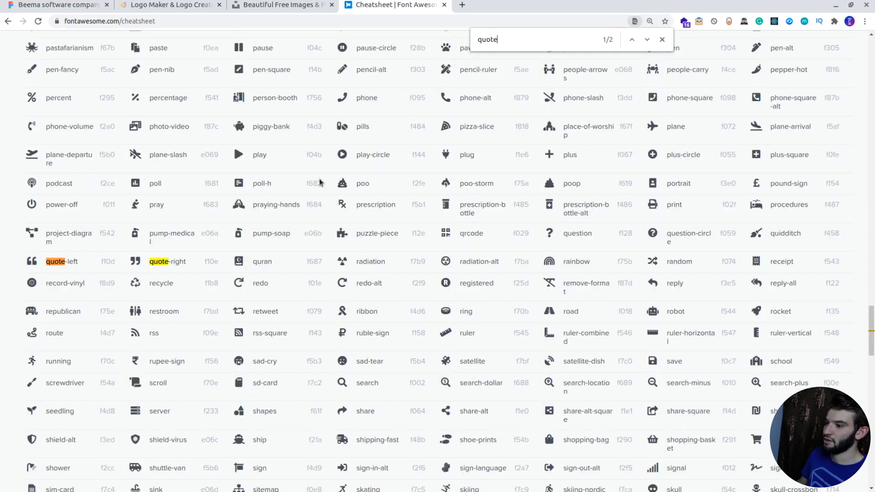
{"action": "double_click", "coordinate": [31, 260]}
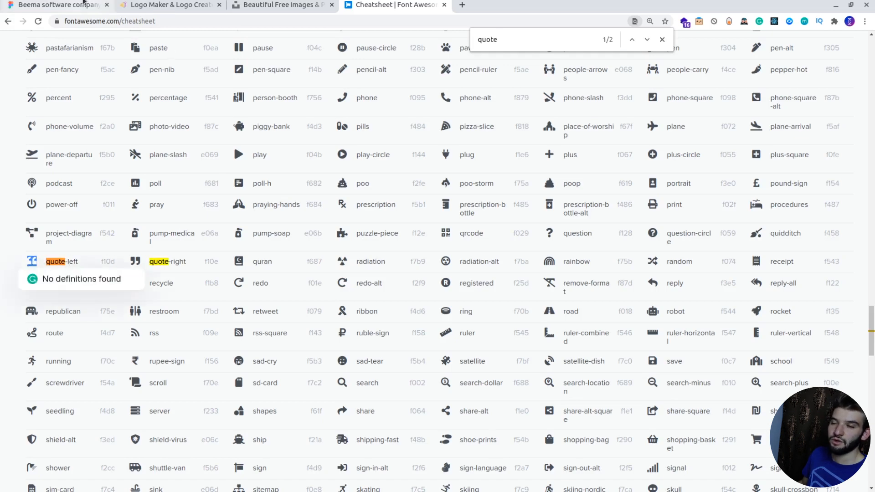
- Return to the Figma design and paste the copied quote glyph as a new text layer inside the white card
{"action": "left_click", "coordinate": [84, 4]}
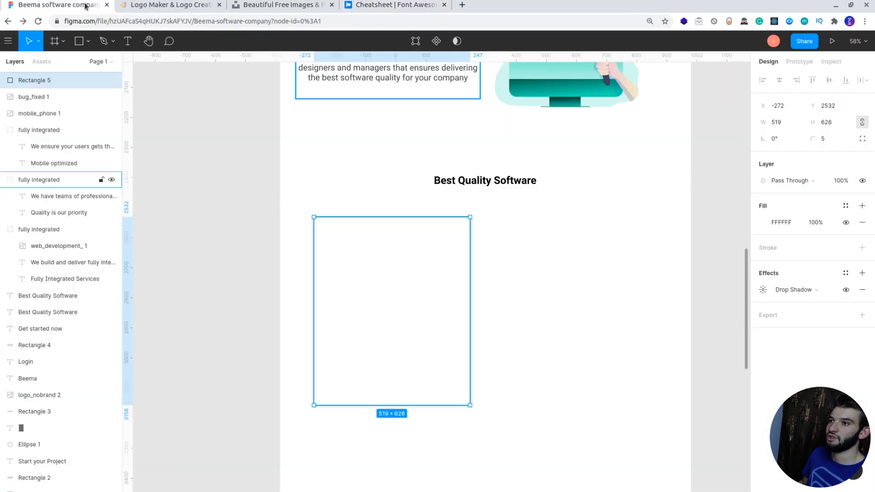
{"action": "key", "text": "t"}
{"action": "left_click", "coordinate": [355, 283]}
{"action": "key", "text": "ctrl+v"}
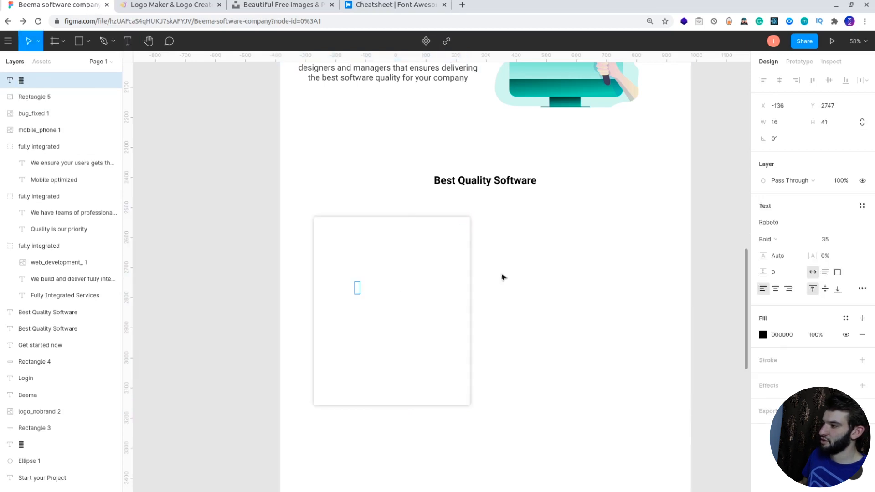
- Set the font of the pasted quote glyph to FontAwesome
{"action": "left_click", "coordinate": [784, 222]}
{"action": "type", "text": "FontAwesome"}
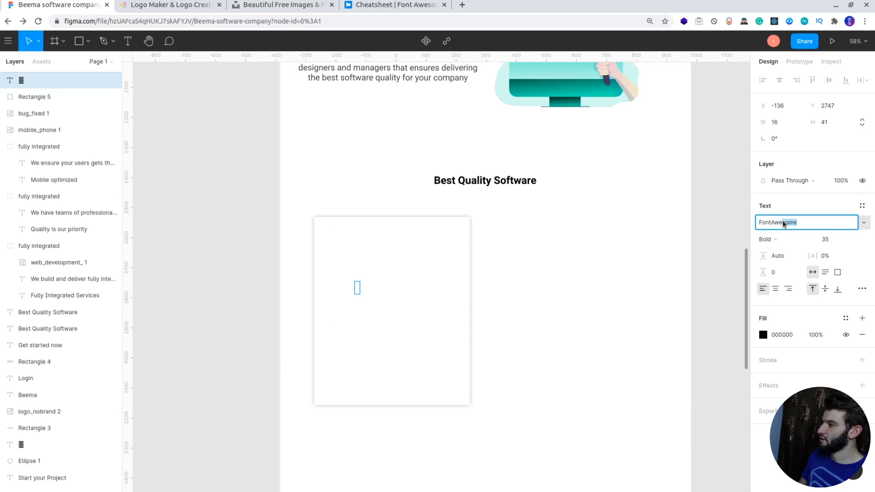
{"action": "key", "text": "Return"}
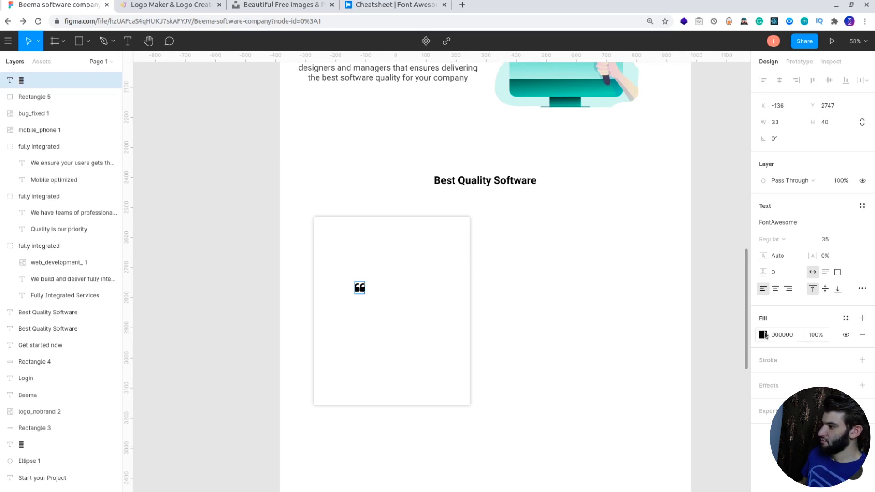
- Change the quote glyph's fill from black to light grey CFCFCF
{"action": "left_click", "coordinate": [763, 335]}
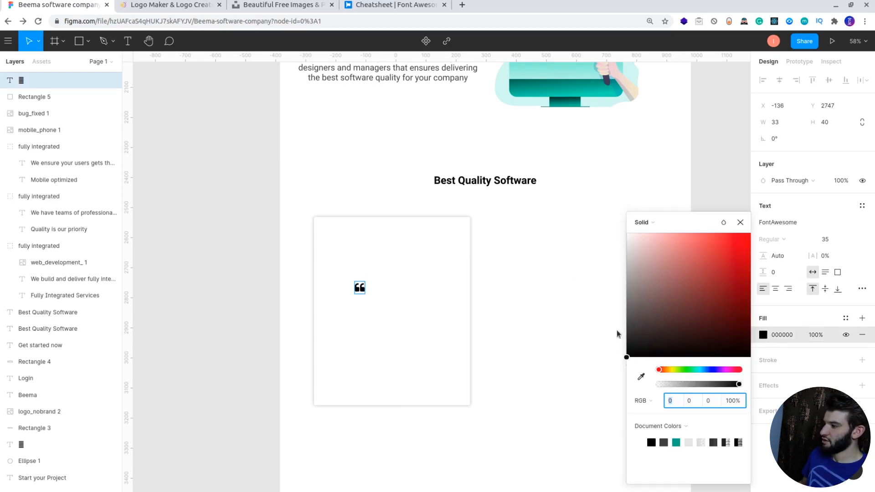
{"action": "left_click_drag", "start_coordinate": [617, 332], "coordinate": [619, 265]}
{"action": "key", "text": "ctrl+z"}
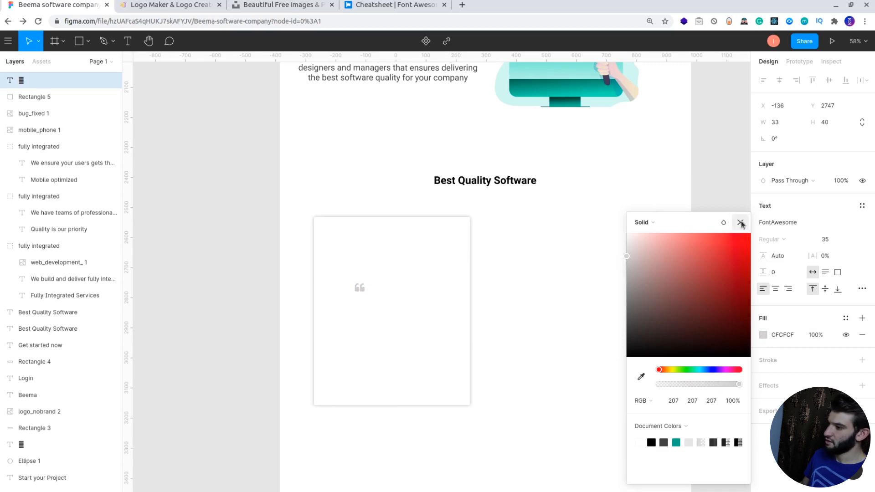
{"action": "left_click", "coordinate": [740, 223]}
{"action": "left_click", "coordinate": [380, 294]}
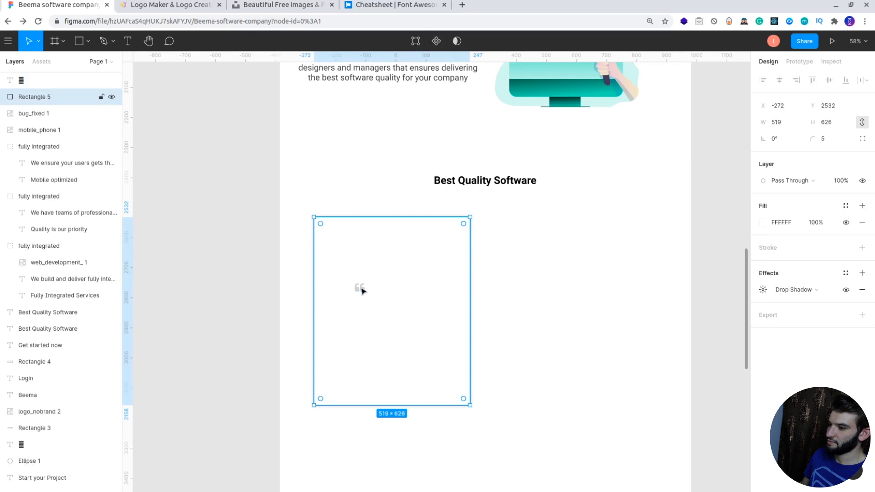
- Set the quote glyph's font size to 40 and move it into the white card's upper-left corner
{"action": "left_click", "coordinate": [361, 290]}
{"action": "left_click", "coordinate": [830, 240]}
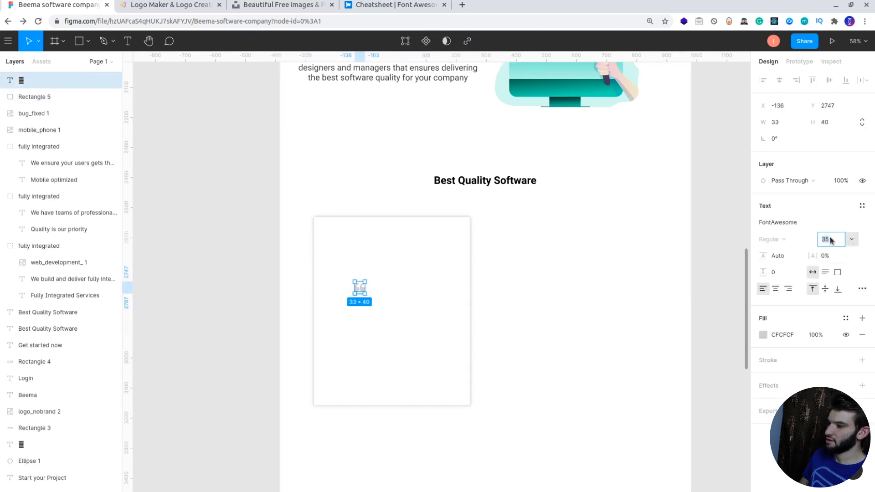
{"action": "type", "text": "40"}
{"action": "key", "text": "Return"}
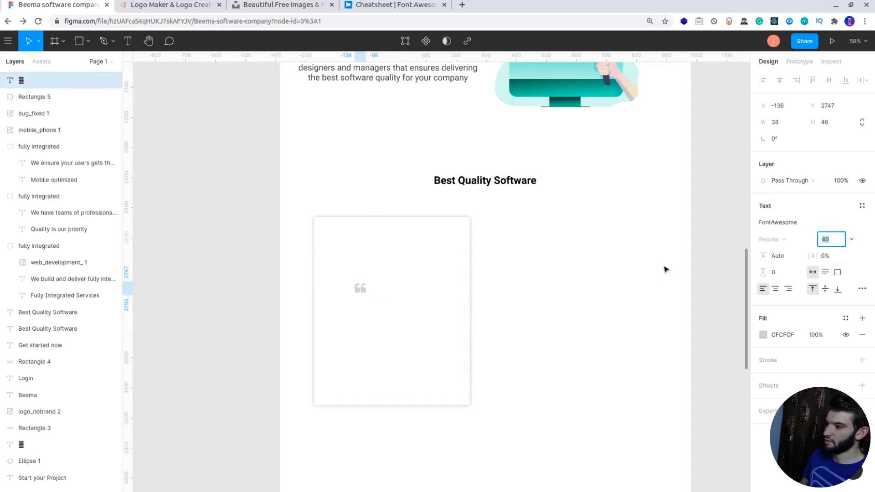
{"action": "left_click_drag", "start_coordinate": [362, 288], "coordinate": [328, 235]}
{"action": "left_click", "coordinate": [708, 226]}
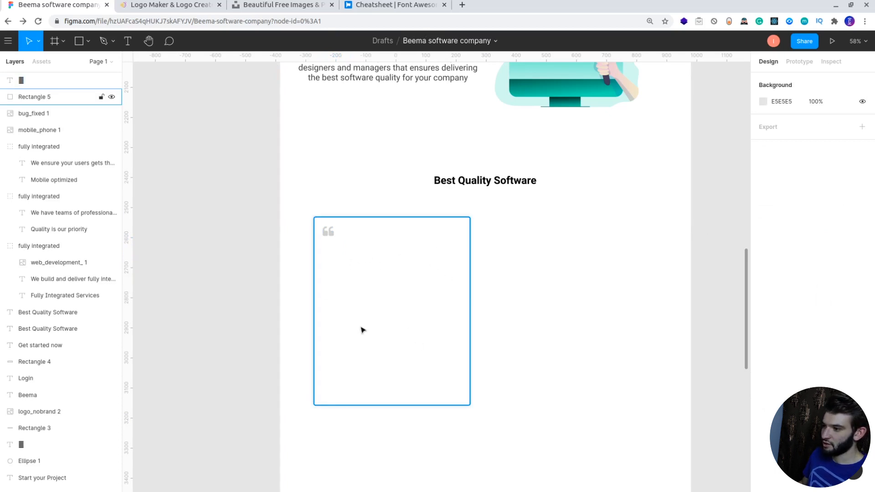
- Draw a horizontal line about 410 wide across the lower part of the white card, at about Y 3036
{"action": "left_click", "coordinate": [89, 41]}
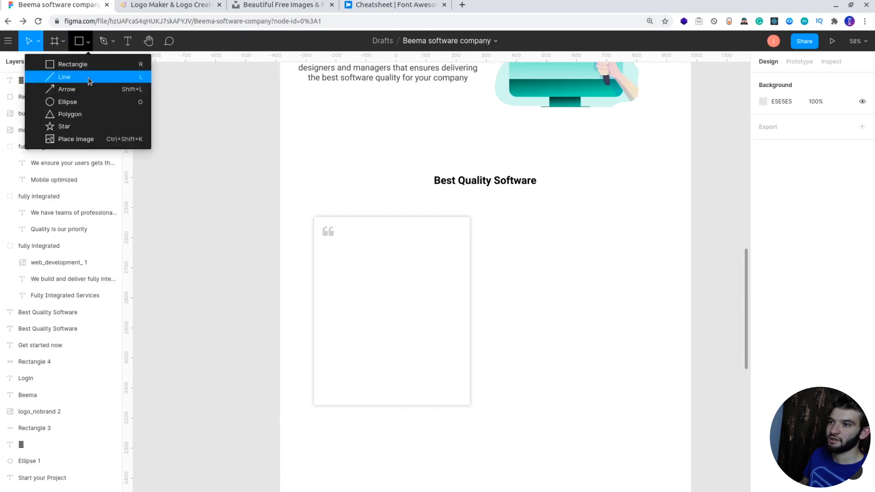
{"action": "left_click", "coordinate": [89, 79]}
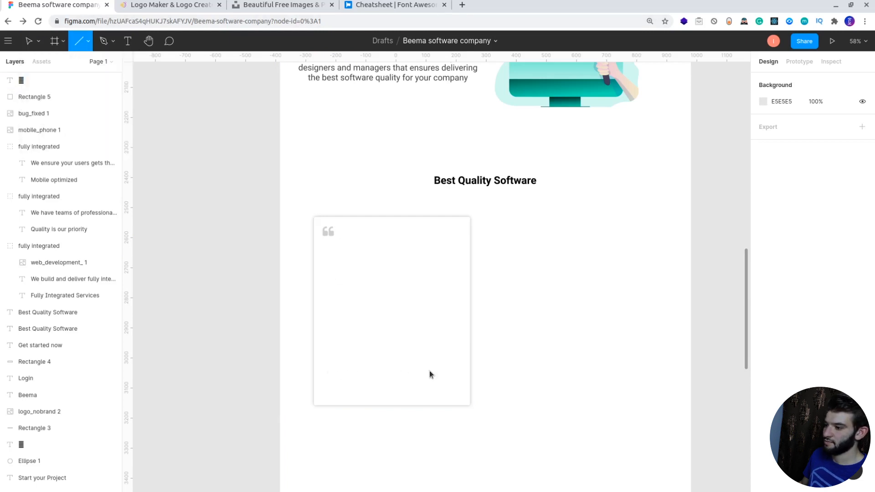
{"action": "left_click_drag", "start_coordinate": [328, 372], "coordinate": [452, 371]}
{"action": "key", "text": "shift+Up"}
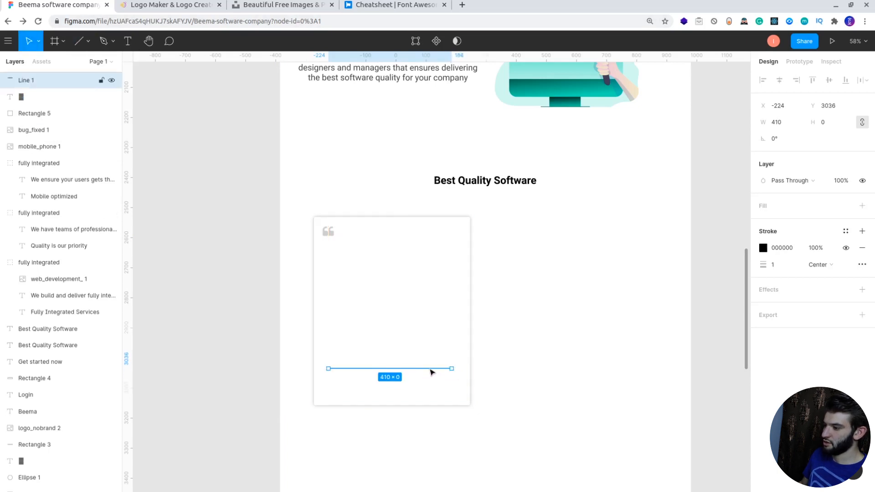
- Set the stroke colour of the card's divider line to grey A8A8A8
{"action": "left_click", "coordinate": [764, 248]}
{"action": "mouse_move", "coordinate": [628, 266]}
{"action": "left_mouse_down"}
{"action": "mouse_move", "coordinate": [620, 296]}
{"action": "mouse_move", "coordinate": [622, 284]}
{"action": "left_mouse_up"}
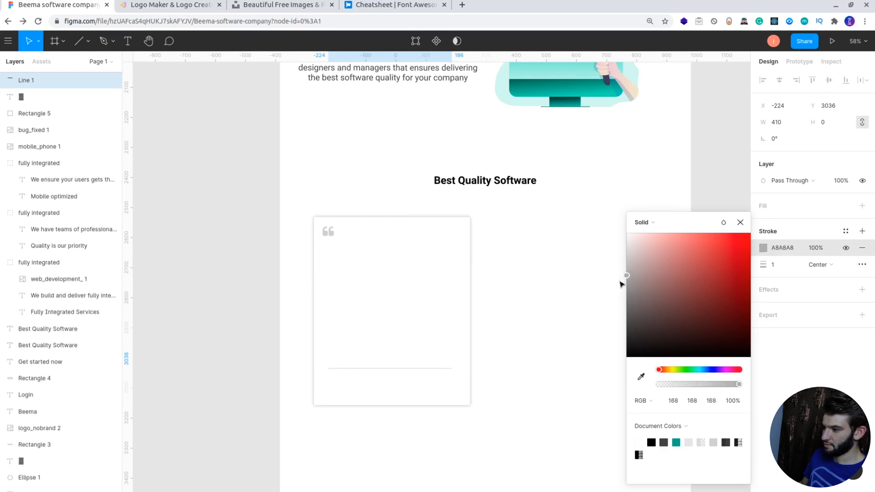
{"action": "left_click", "coordinate": [740, 223]}
{"action": "left_click", "coordinate": [730, 232]}
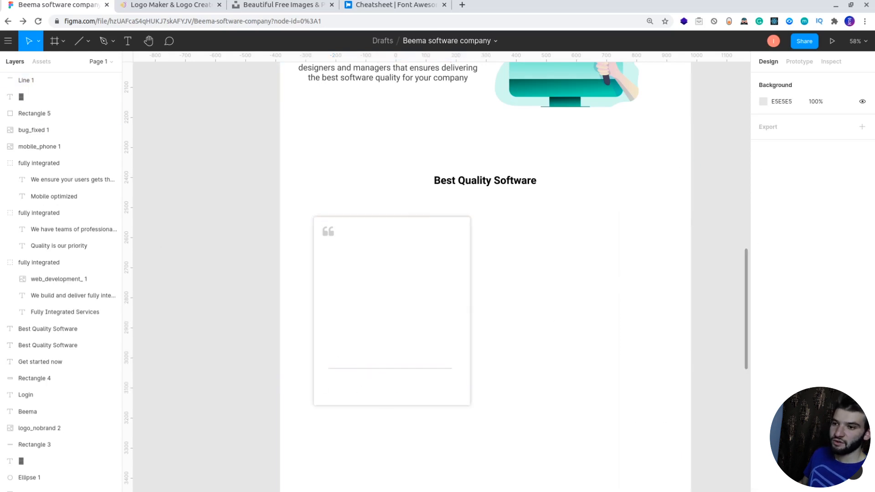
{"action": "left_click", "coordinate": [1, 179]}
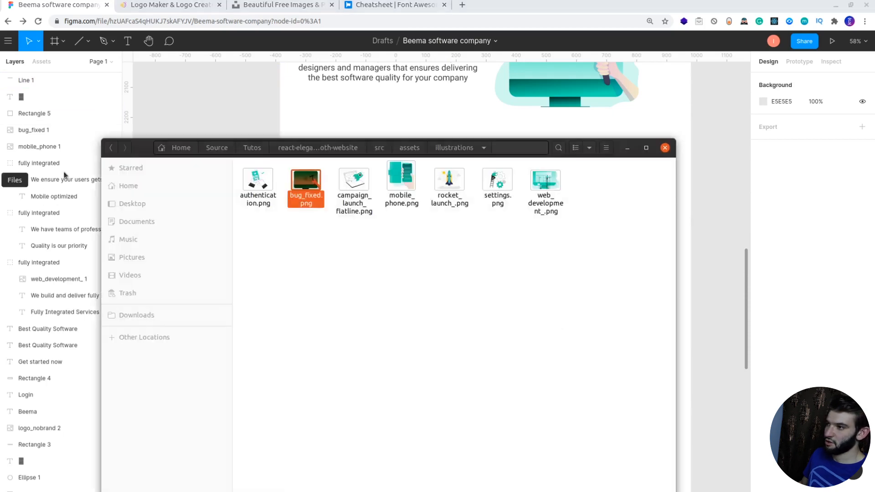
{"action": "left_click", "coordinate": [410, 148]}
{"action": "double_click", "coordinate": [469, 175]}
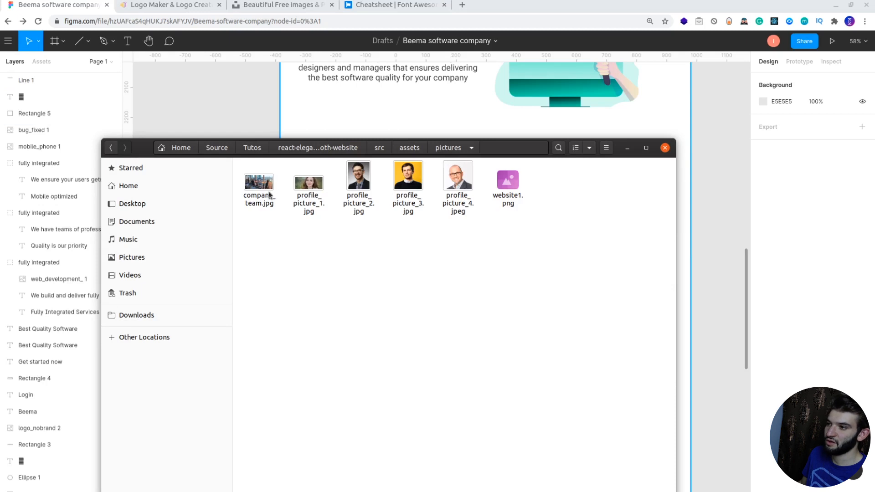
{"action": "left_click_drag", "start_coordinate": [360, 186], "coordinate": [400, 360]}
{"action": "key", "text": "ctrl+z"}
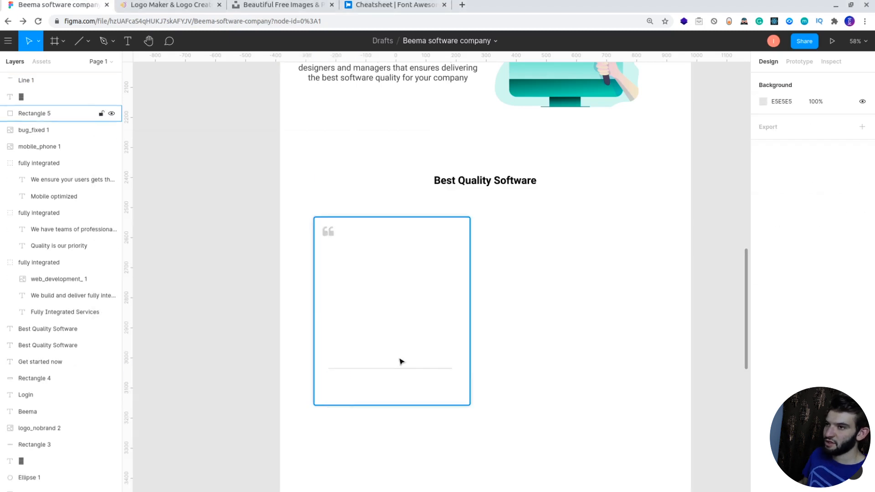
- Draw a circle about 58 × 58 beneath the left end of the card's divider line, at about Y 3054
{"action": "left_click", "coordinate": [89, 41]}
{"action": "left_click", "coordinate": [69, 102]}
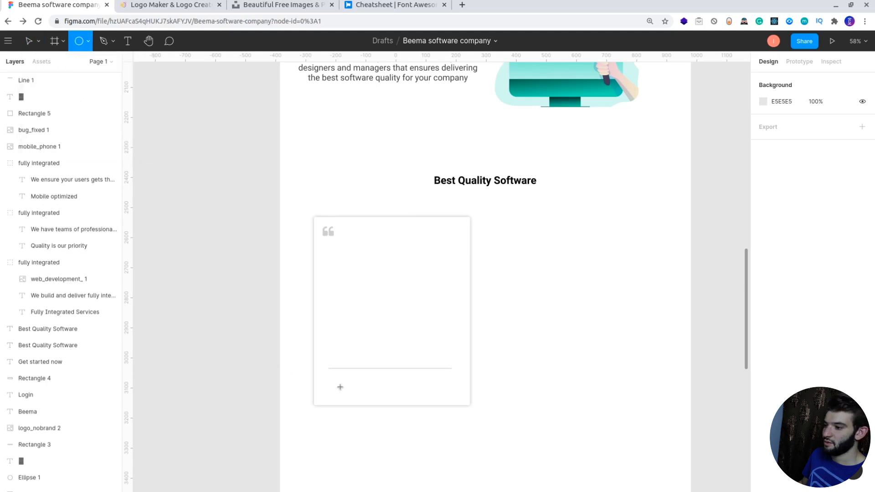
{"action": "mouse_move", "coordinate": [330, 384]}
{"action": "left_mouse_down"}
{"action": "mouse_move", "coordinate": [345, 400]}
{"action": "mouse_move", "coordinate": [346, 383]}
{"action": "left_mouse_up"}
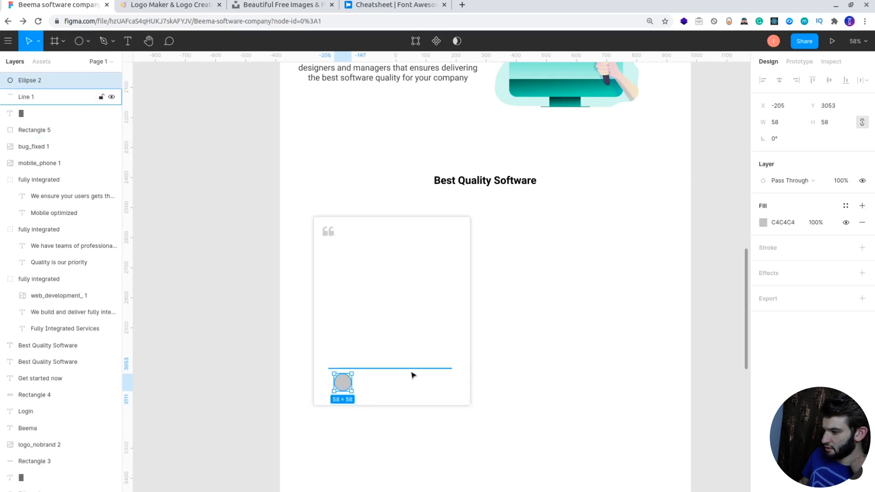
{"action": "key", "text": "Down"}
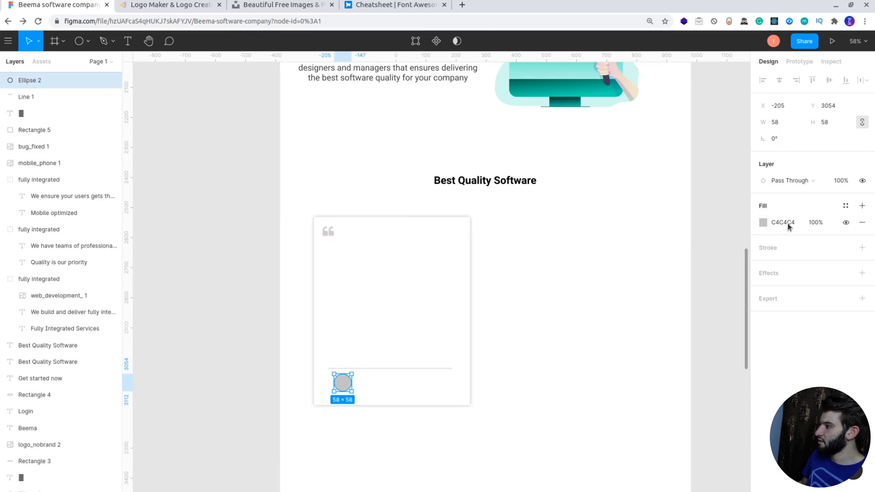
- Fill the small circle with the image profile_picture_2.jpg instead of a solid colour
{"action": "left_click", "coordinate": [764, 223]}
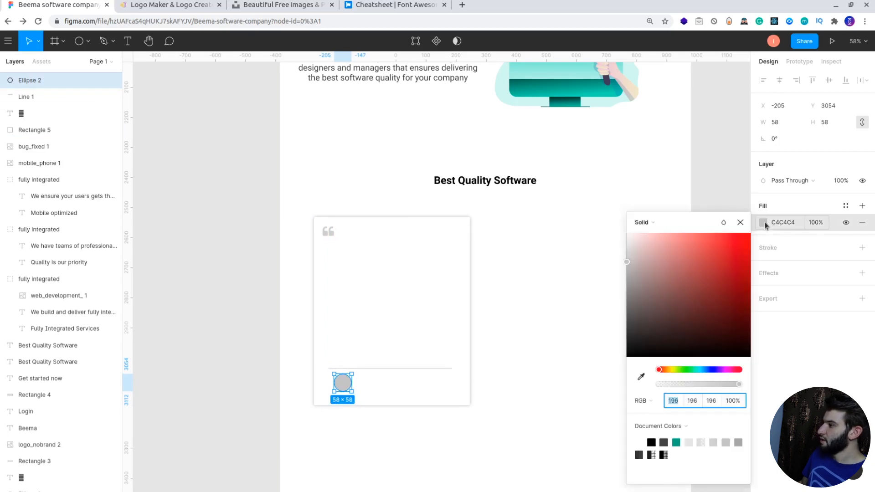
{"action": "left_click", "coordinate": [647, 222]}
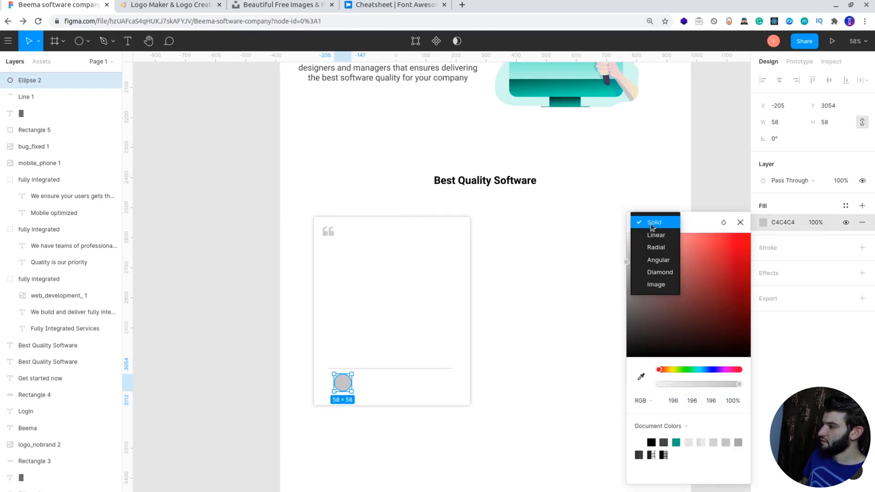
{"action": "left_click", "coordinate": [657, 285]}
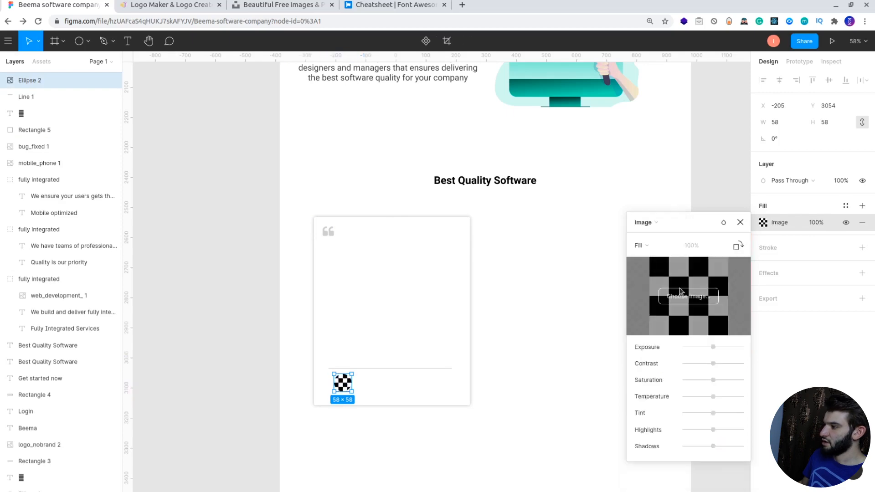
{"action": "left_click", "coordinate": [701, 296]}
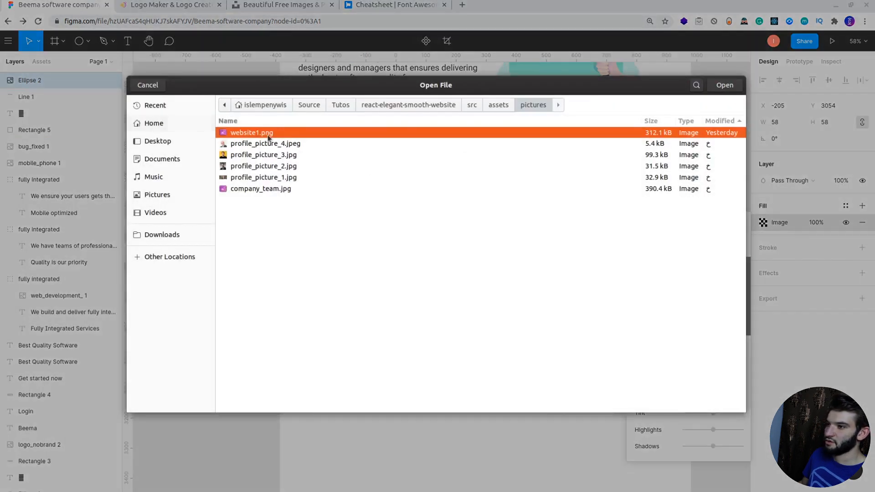
{"action": "left_click", "coordinate": [261, 166]}
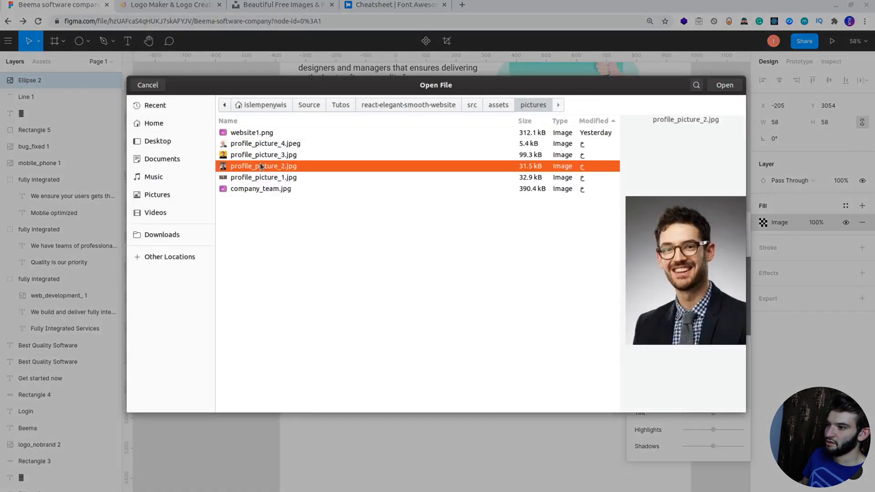
{"action": "left_click", "coordinate": [730, 89]}
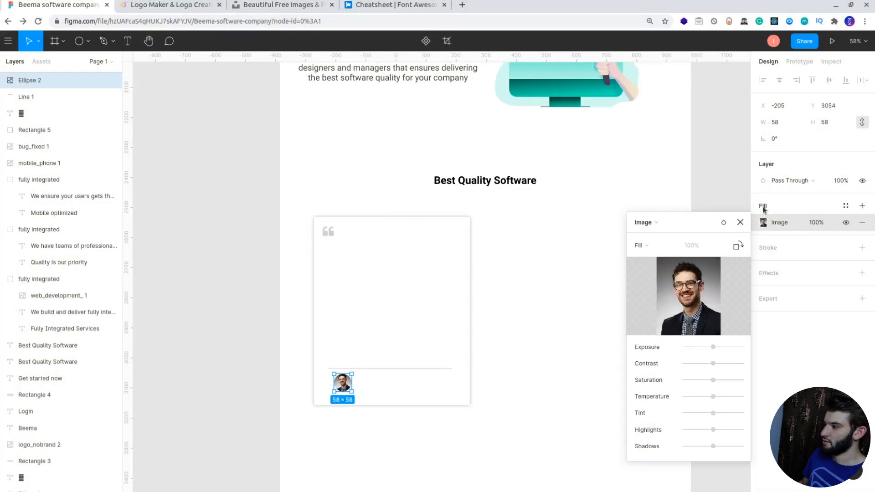
{"action": "left_click", "coordinate": [740, 223]}
{"action": "left_click", "coordinate": [401, 403]}
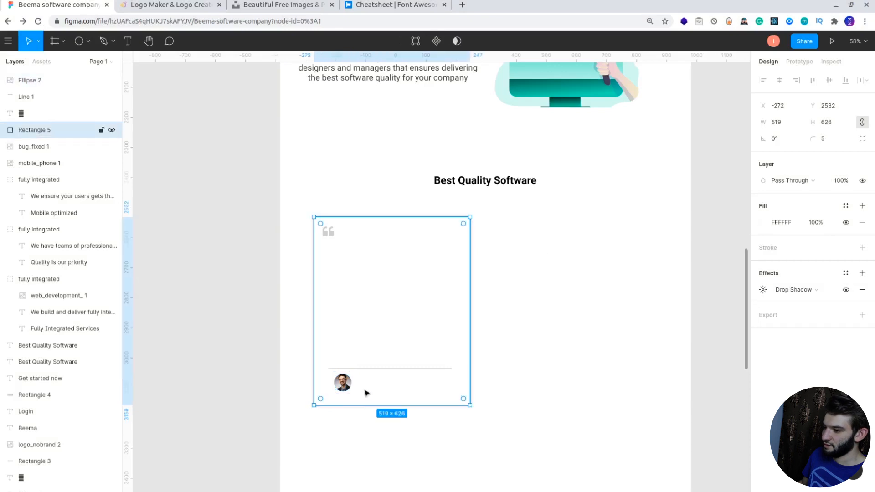
- Add a text layer with the reviewer's full name just right of the circular profile picture
{"action": "left_click", "coordinate": [344, 387]}
{"action": "left_click", "coordinate": [362, 388]}
{"action": "key", "text": "t"}
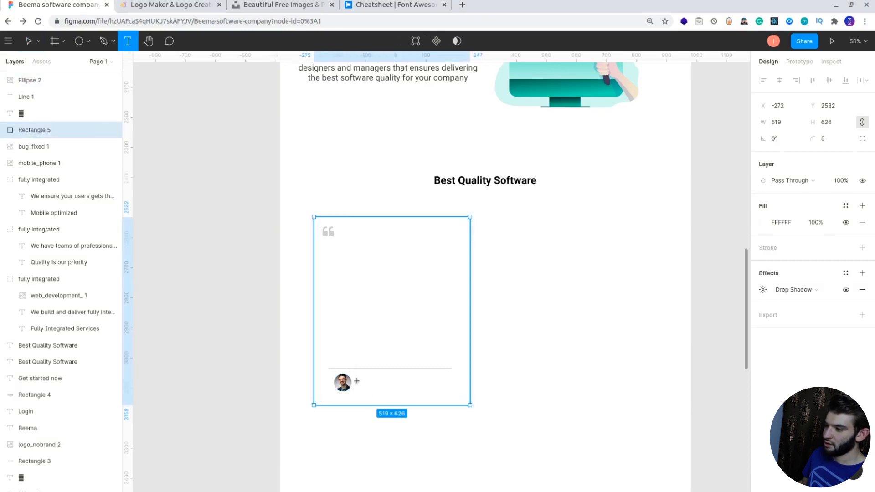
{"action": "left_click", "coordinate": [353, 382]}
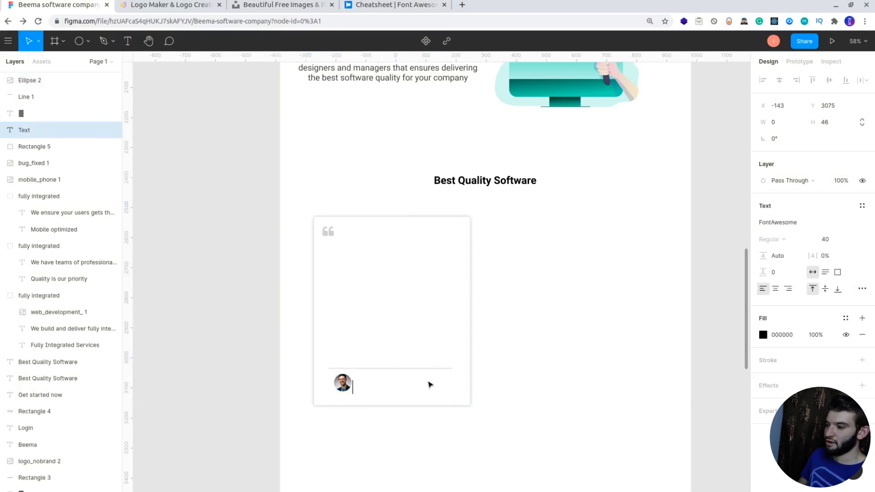
{"action": "type", "text": "Jo"}
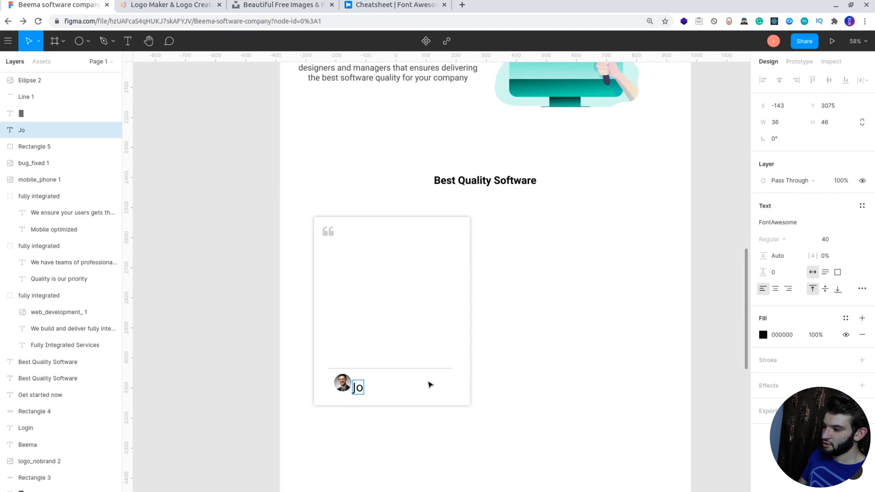
{"action": "type", "text": "hn coner"}
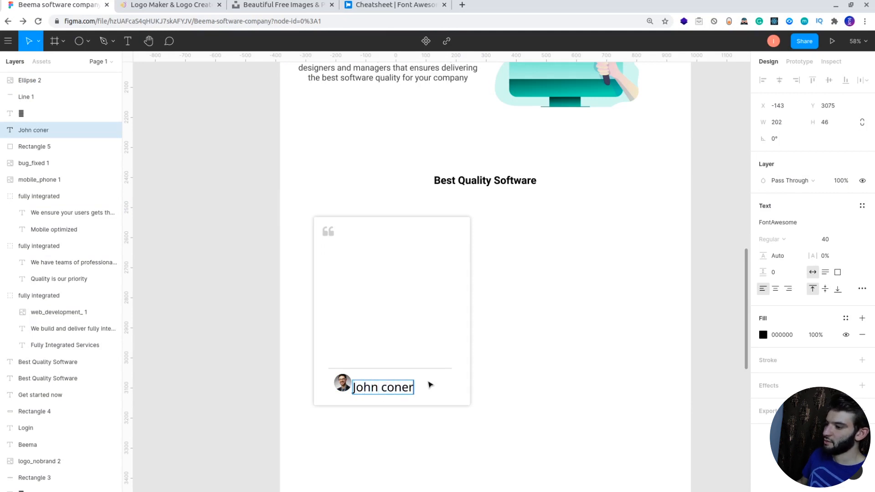
- Set the reviewer name's font size to 19 and its font to Roboto
{"action": "left_click", "coordinate": [825, 241]}
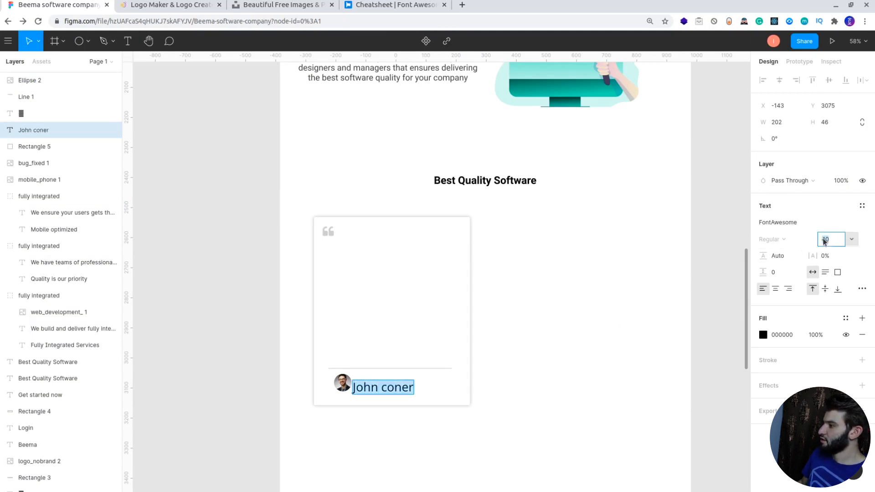
{"action": "type", "text": "20"}
{"action": "key", "text": "Return"}
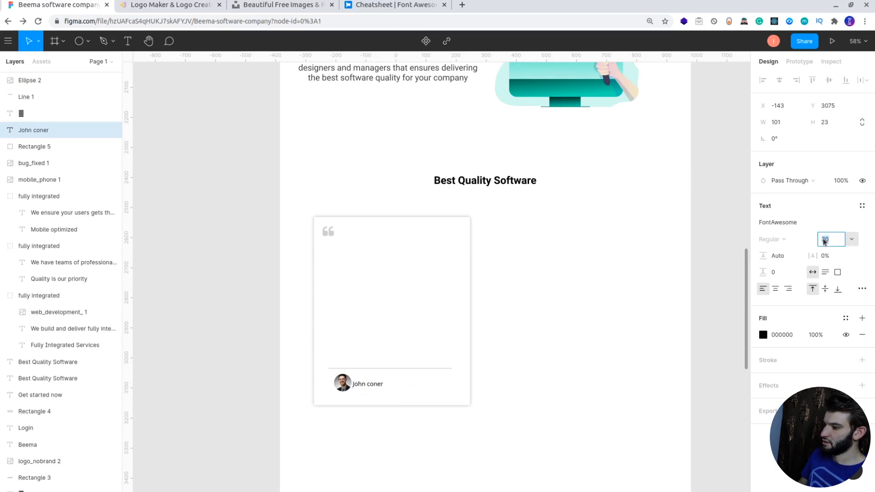
{"action": "type", "text": "18"}
{"action": "key", "text": "Return"}
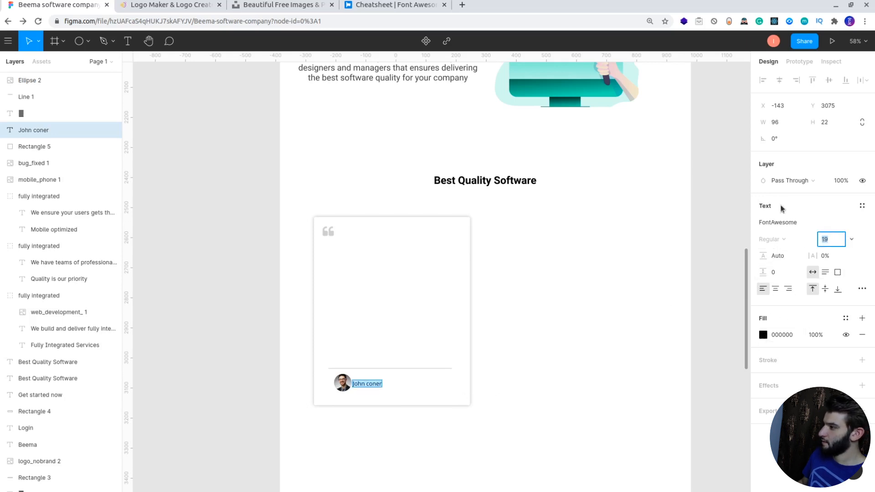
{"action": "left_click", "coordinate": [780, 223]}
{"action": "type", "text": "roboto"}
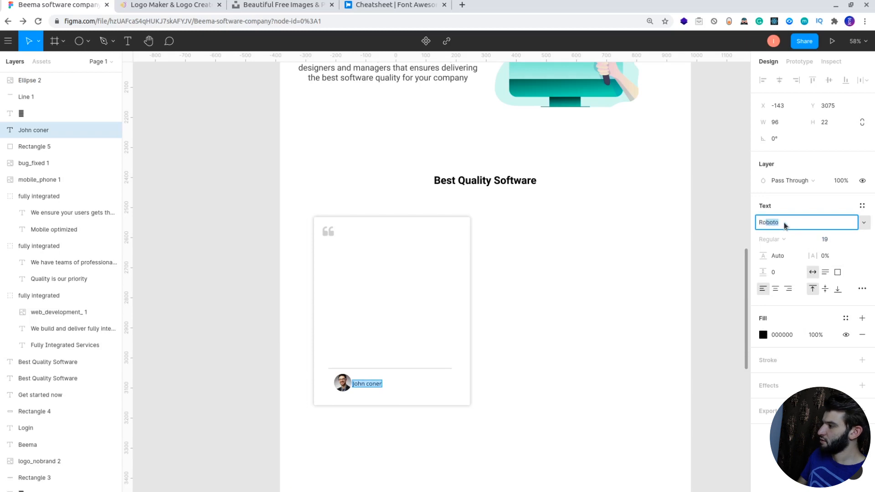
{"action": "key", "text": "Return"}
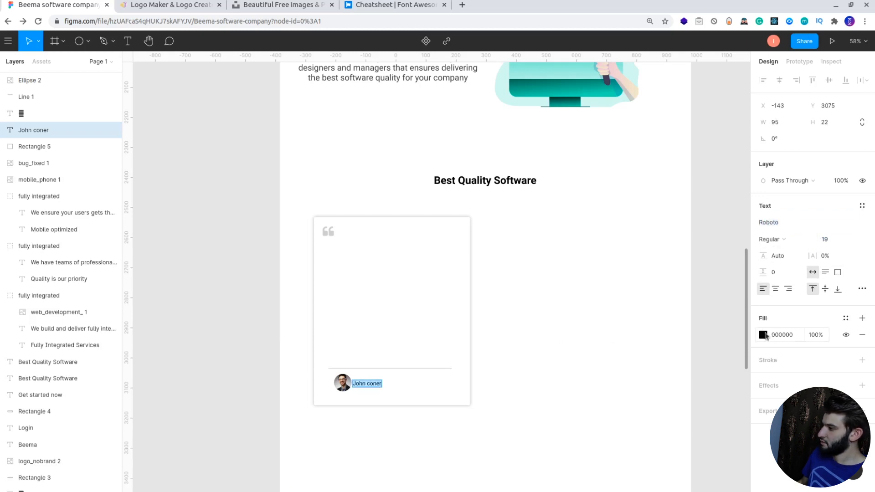
- Colour the reviewer's name dark grey 353535 and shift it slightly away from the profile picture to X -134, Y 3073
{"action": "left_click", "coordinate": [764, 336]}
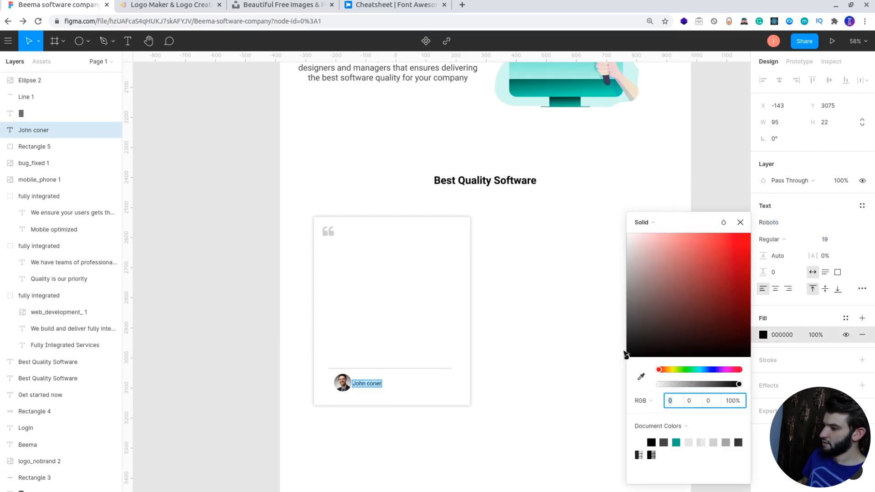
{"action": "left_click_drag", "start_coordinate": [627, 357], "coordinate": [628, 337]}
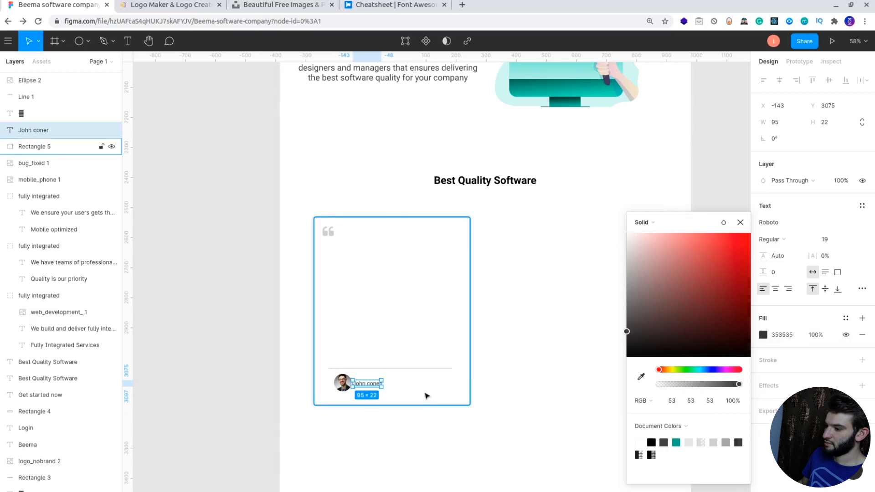
{"action": "left_click_drag", "start_coordinate": [377, 385], "coordinate": [377, 385]}
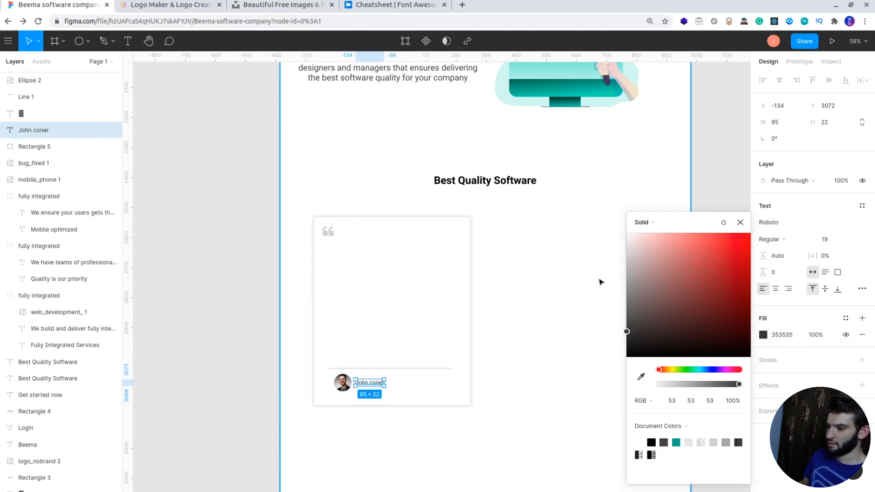
{"action": "left_click", "coordinate": [740, 222]}
{"action": "left_click", "coordinate": [570, 282]}
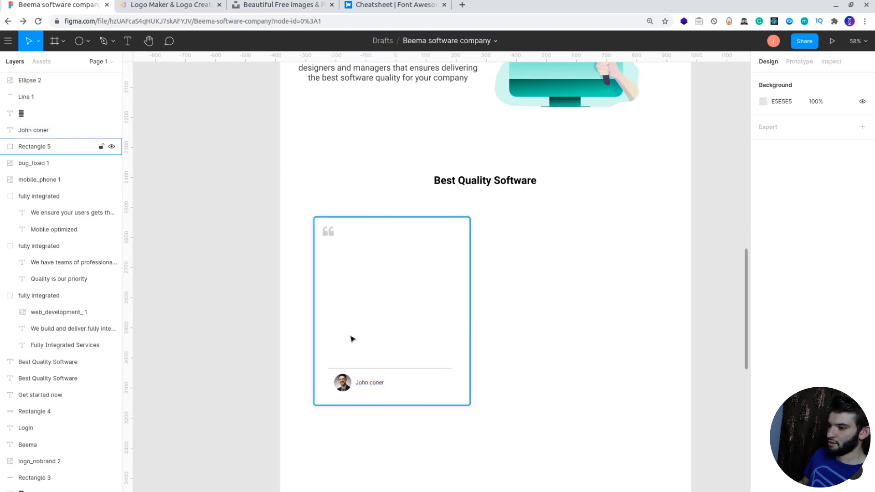
{"action": "left_click", "coordinate": [373, 387]}
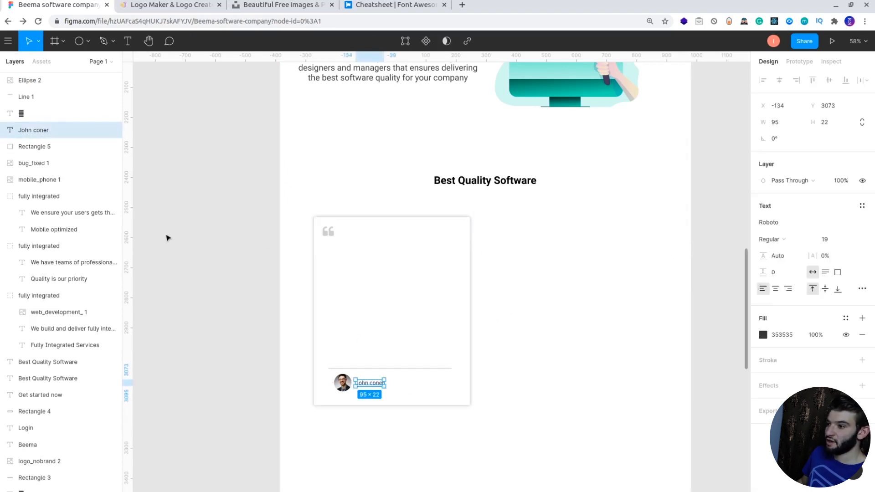
{"action": "left_click", "coordinate": [183, 235]}
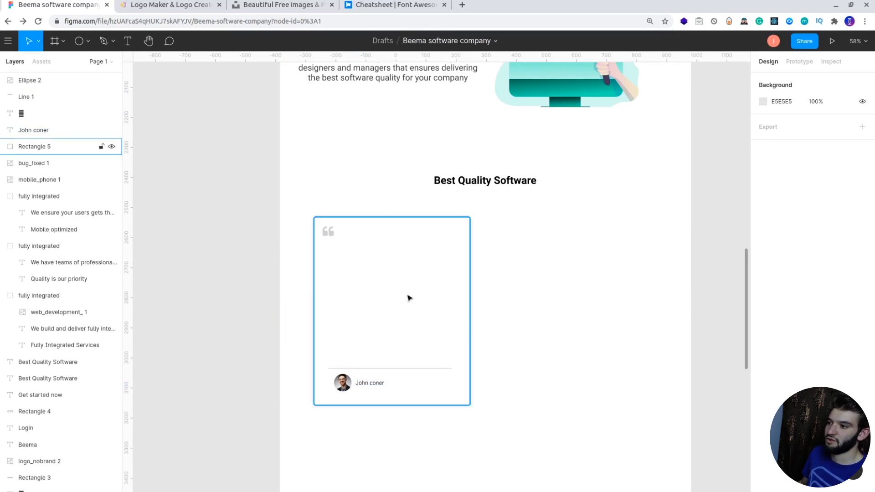
- Add a testimonial paragraph mid-card, beginning "I very much enjoyed working with Beema and the great team behind it." and ending "created something greate for us."
{"action": "key", "text": "t"}
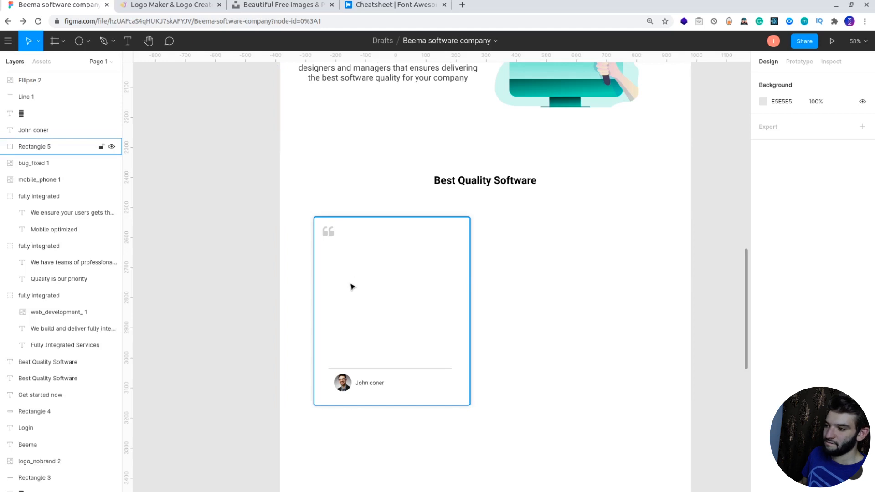
{"action": "left_click", "coordinate": [350, 284]}
{"action": "type", "text": "I very much enjoyed working with Beema and the great team behind it. they have an excellent grasp of their subject and have created something greate for us."}
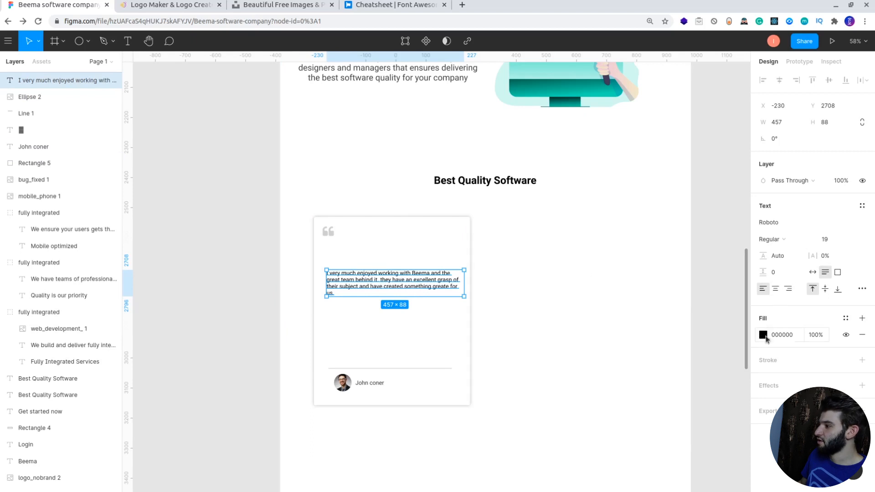
- Change the testimonial paragraph's fill to dark grey 282828
{"action": "left_click", "coordinate": [764, 335]}
{"action": "left_click_drag", "start_coordinate": [626, 358], "coordinate": [626, 340]}
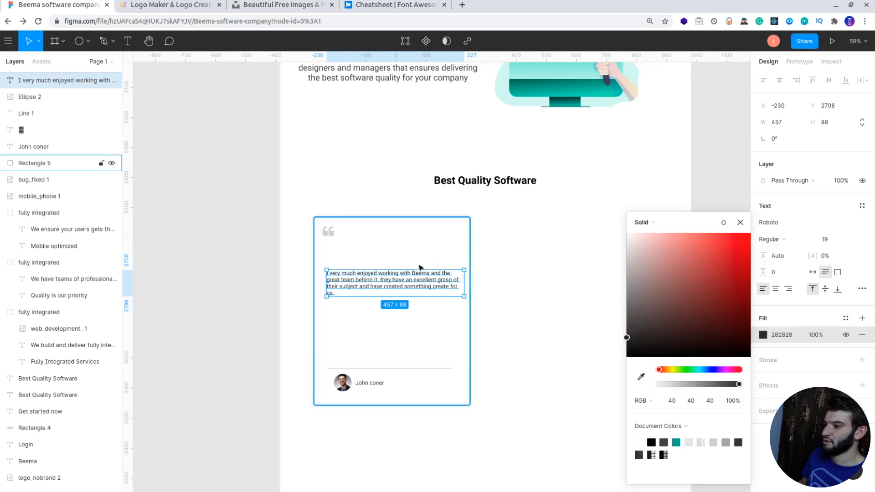
{"action": "left_click", "coordinate": [740, 222]}
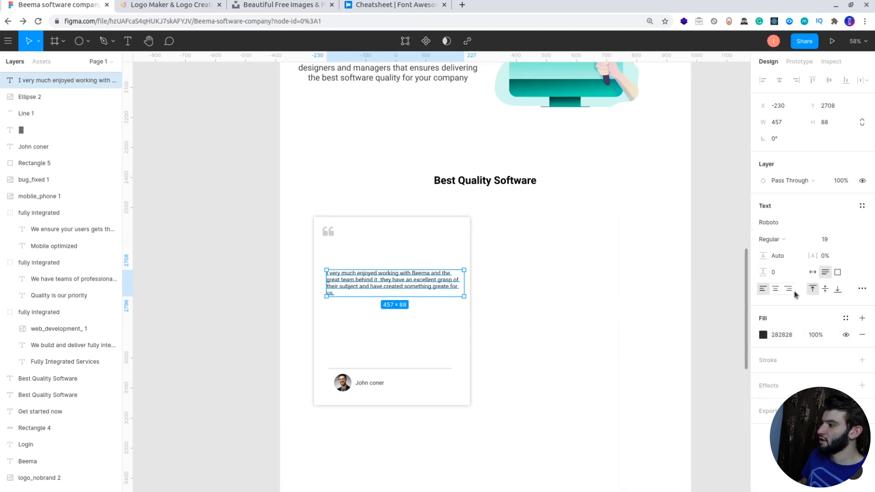
- Increase the testimonial paragraph's line height to 144.5%
{"action": "left_click", "coordinate": [784, 259]}
{"action": "type", "text": "124.5%"}
{"action": "key", "text": "Return"}
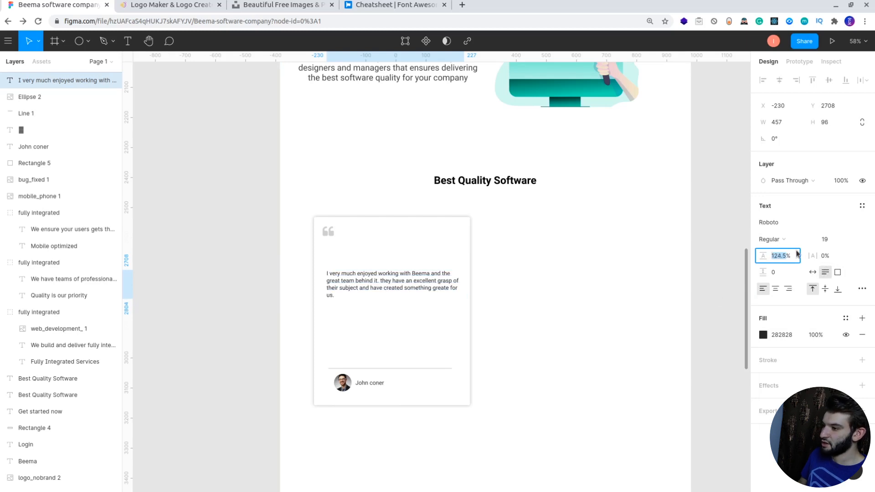
{"action": "key", "text": "Up"}
{"action": "key", "text": "Up"}
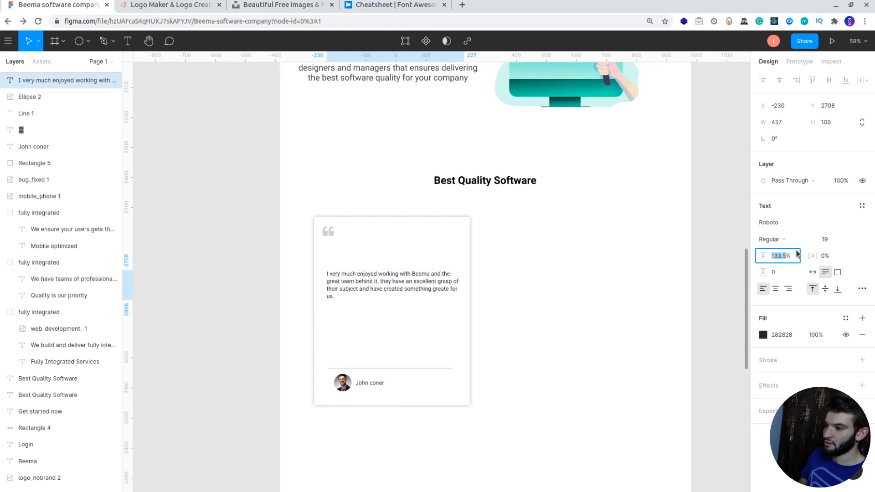
{"action": "key", "text": "Up"}
{"action": "key", "text": "Up"}
{"action": "key", "text": "Up"}
{"action": "key", "text": "Up"}
{"action": "key", "text": "Up"}
{"action": "key", "text": "Up"}
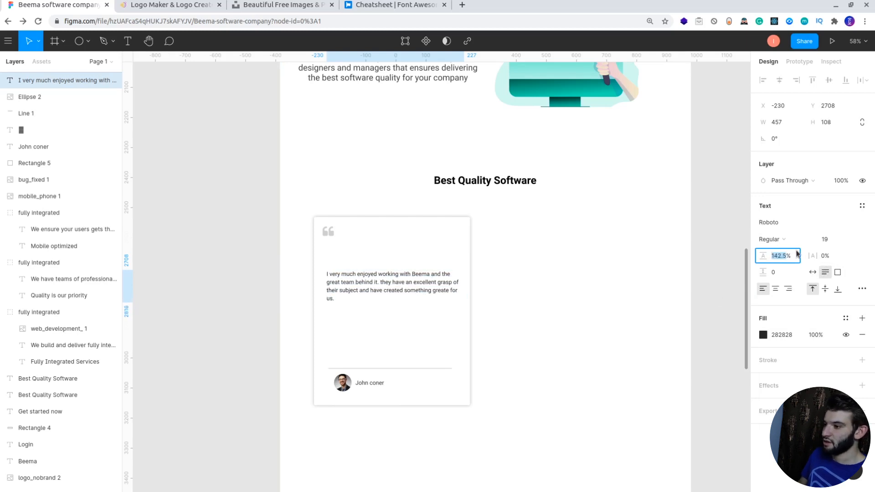
{"action": "key", "text": "Up"}
{"action": "key", "text": "Up"}
{"action": "key", "text": "Down"}
{"action": "key", "text": "Down"}
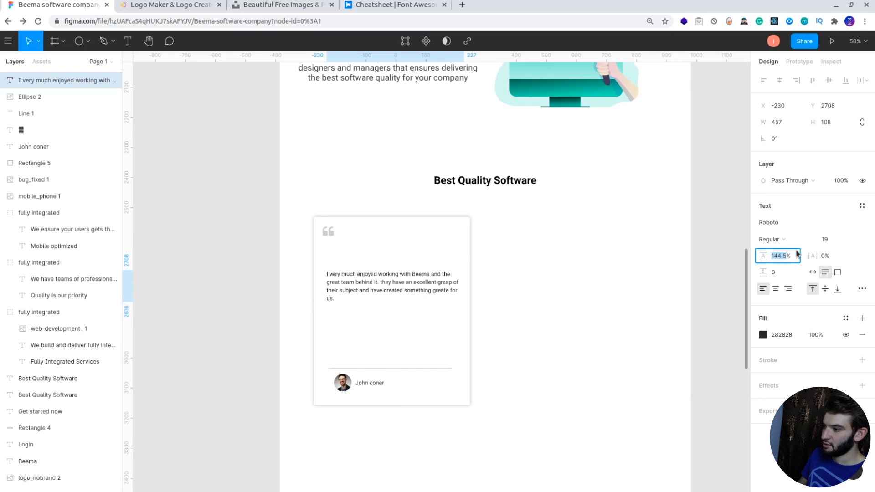
- Set the testimonial paragraph's letter spacing to 1% and reposition it in the card at X -243, Y 2702
{"action": "left_click", "coordinate": [825, 256]}
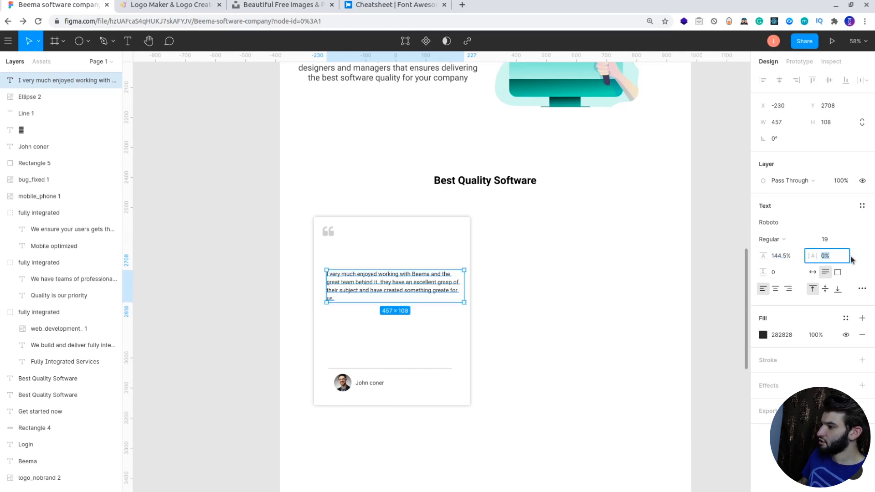
{"action": "key", "text": "Up"}
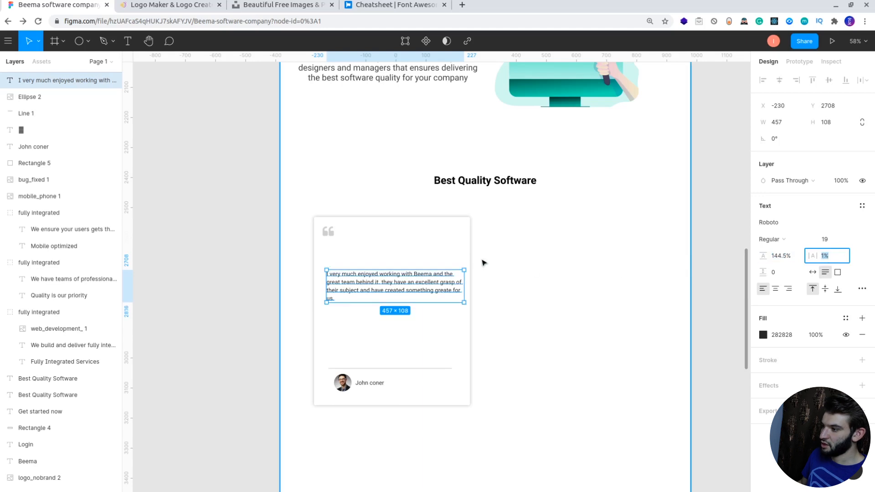
{"action": "left_click_drag", "start_coordinate": [439, 287], "coordinate": [431, 293]}
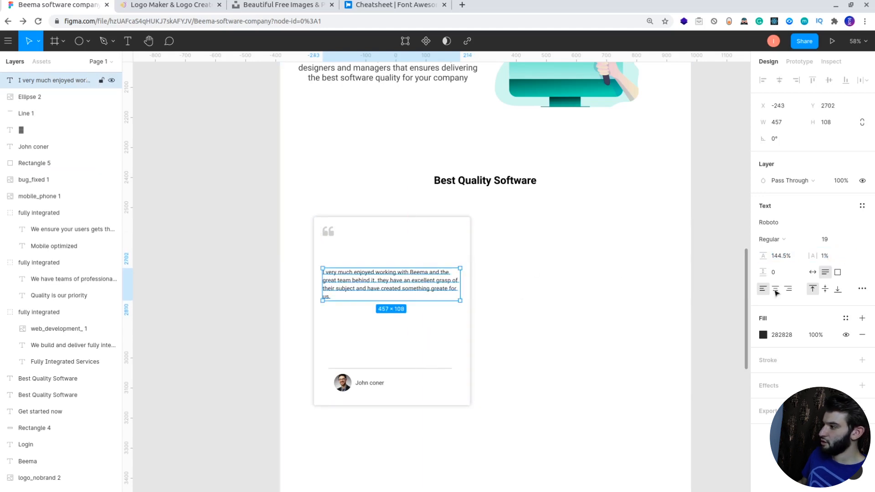
- Increase the testimonial paragraph's font size to 21
{"action": "left_click", "coordinate": [828, 243]}
{"action": "key", "text": "Up"}
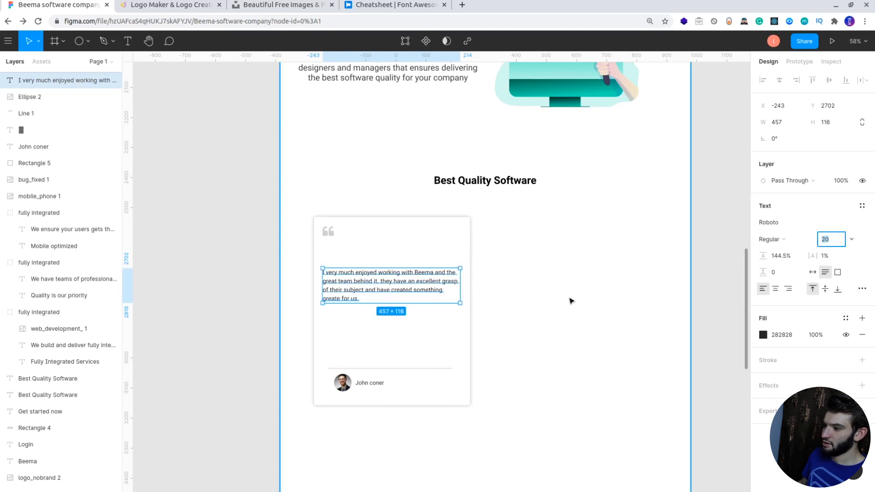
{"action": "key", "text": "Up"}
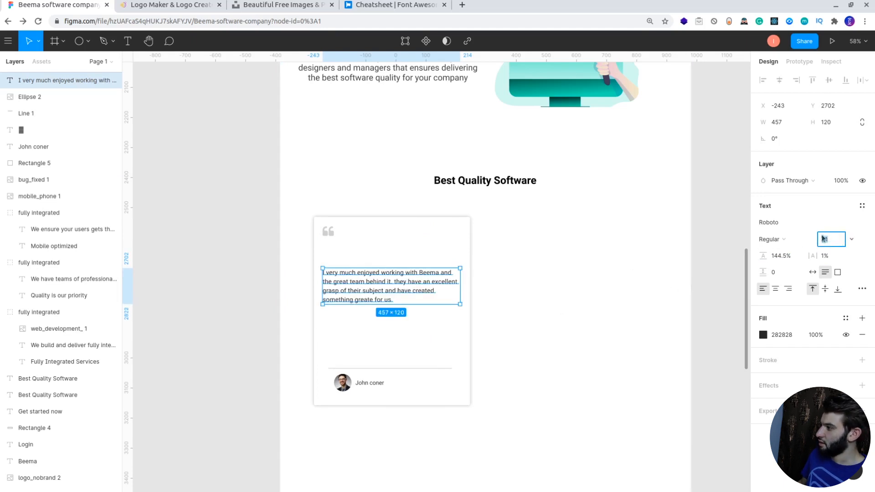
{"action": "left_click", "coordinate": [254, 268]}
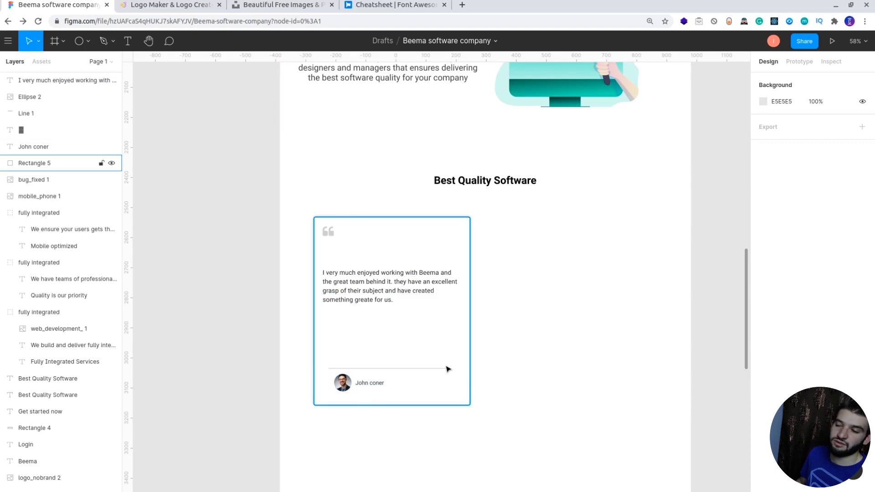
- Group the card rectangle, quote icon, testimonial paragraph, reviewer name, profile picture and divider line together
{"action": "left_click", "coordinate": [393, 240]}
{"action": "left_click", "coordinate": [329, 232], "text": "shift"}
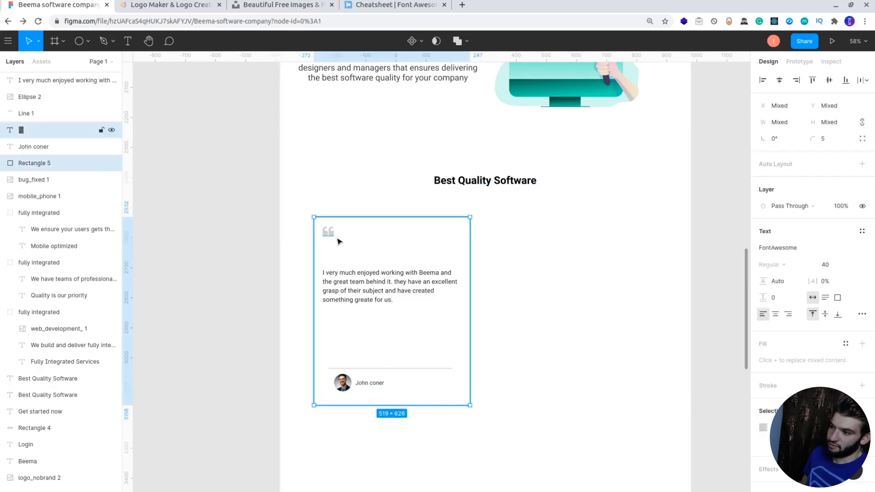
{"action": "left_click", "coordinate": [364, 286], "text": "shift"}
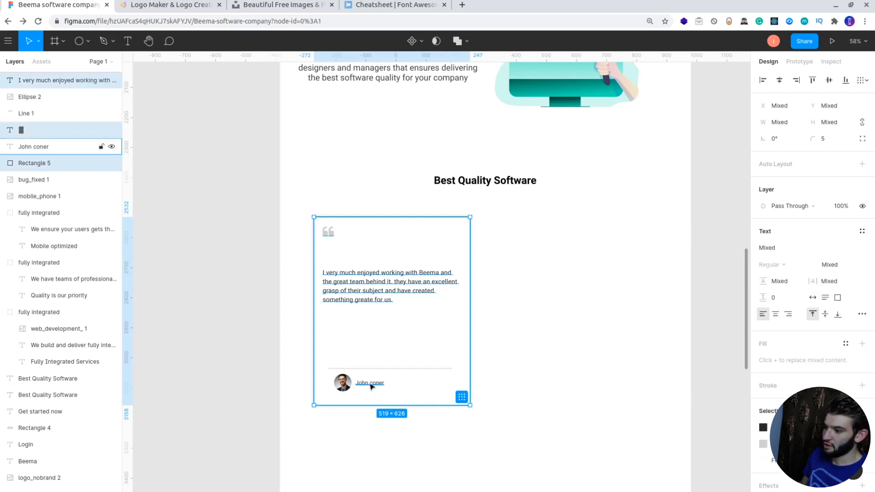
{"action": "left_click", "coordinate": [370, 384], "text": "shift"}
{"action": "left_click", "coordinate": [343, 382], "text": "shift"}
{"action": "left_click", "coordinate": [371, 368], "text": "shift"}
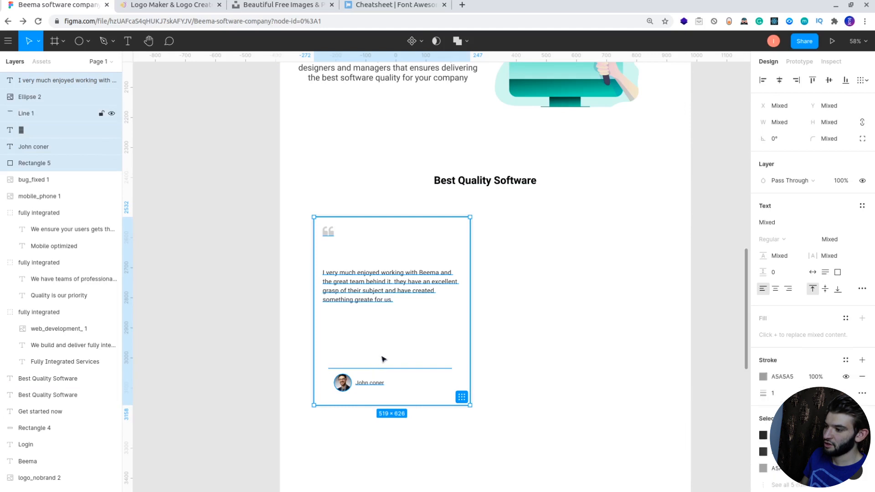
{"action": "right_click", "coordinate": [436, 301]}
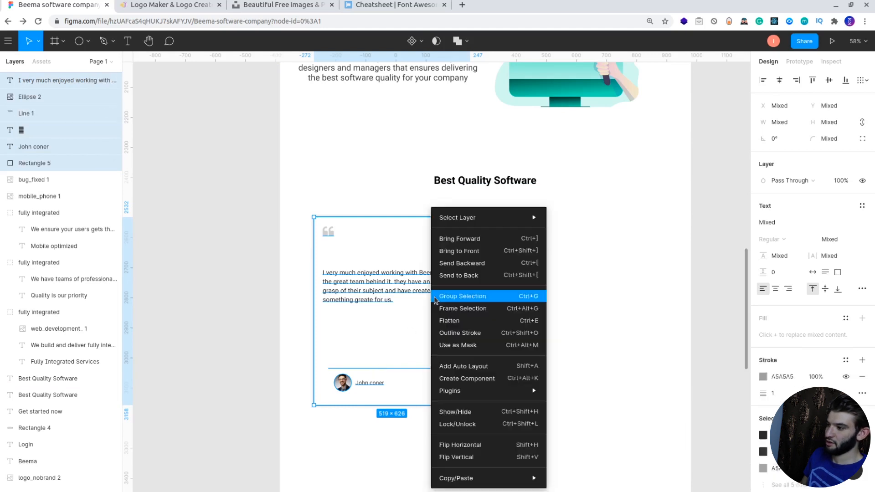
{"action": "left_click", "coordinate": [477, 300]}
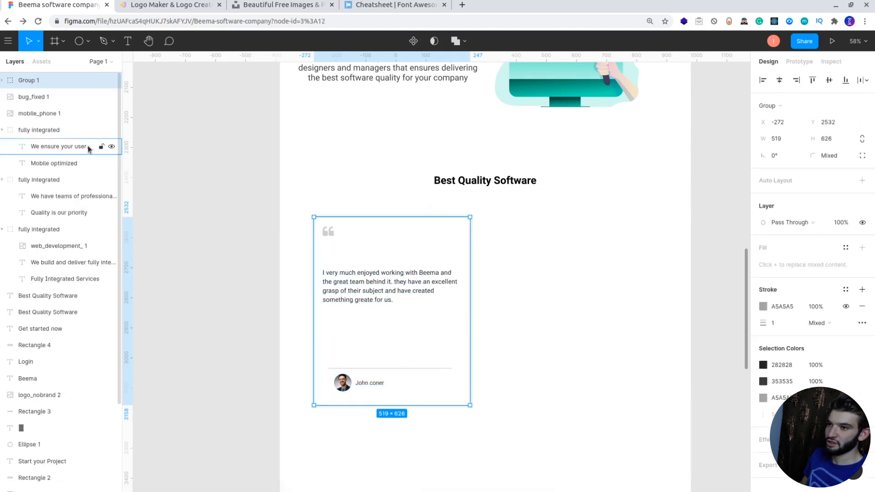
- Rename the testimonial card's group as Review 1
{"action": "double_click", "coordinate": [47, 81]}
{"action": "type", "text": "Review"}
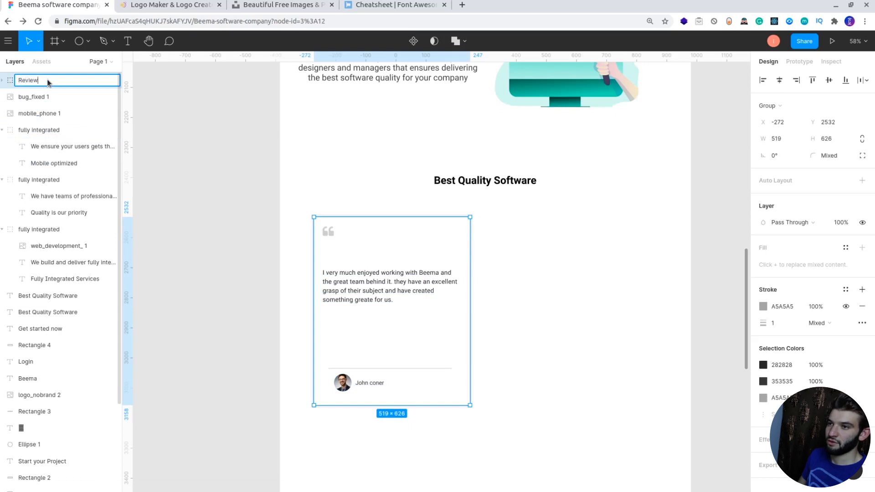
{"action": "type", "text": " 1"}
{"action": "key", "text": "Return"}
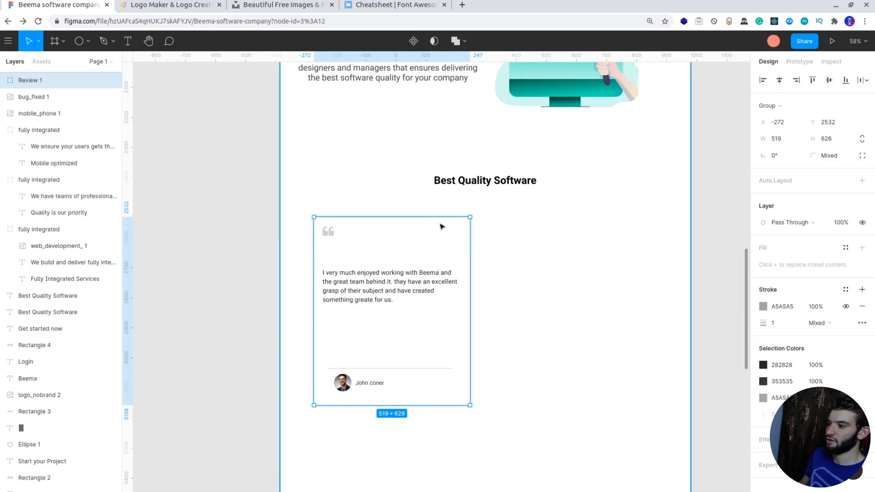
- Duplicate the Review 1 card beside the original at X 329 and replace the copy's profile picture with profile_picture_1.jpg
{"action": "left_click_drag", "start_coordinate": [428, 253], "coordinate": [611, 253]}
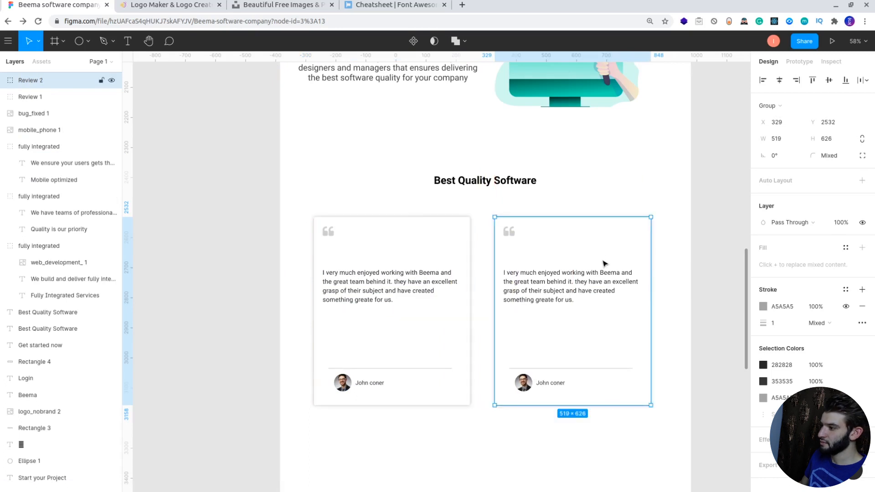
{"action": "double_click", "coordinate": [524, 383]}
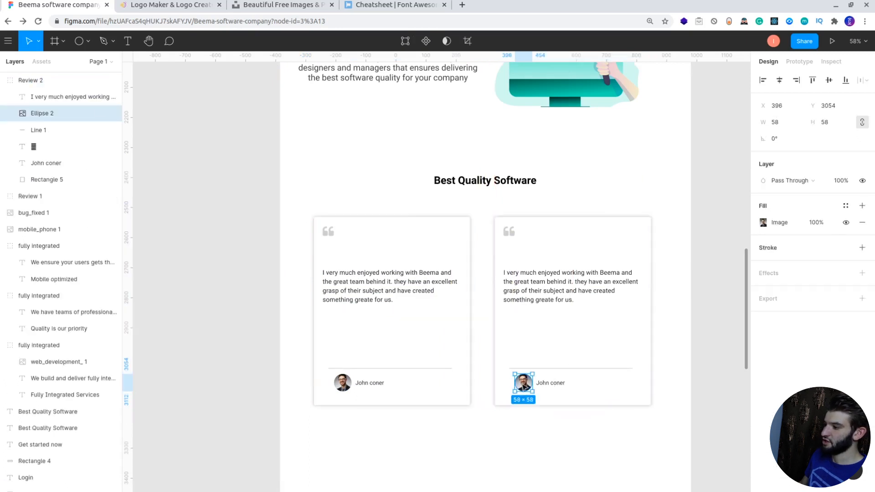
{"action": "left_click", "coordinate": [763, 223]}
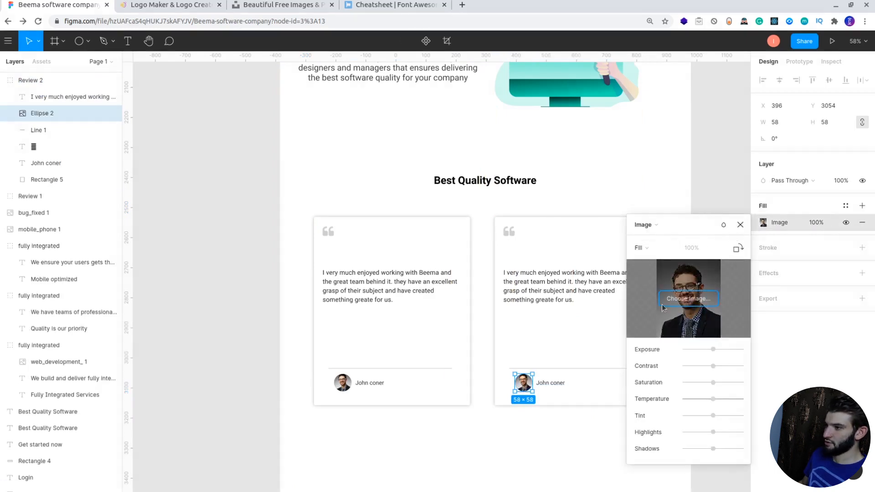
{"action": "left_click", "coordinate": [664, 304]}
{"action": "left_click", "coordinate": [248, 178]}
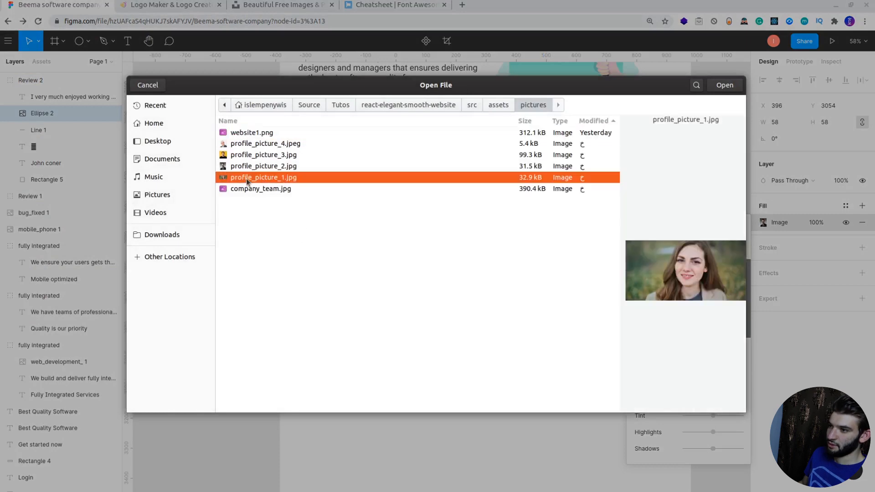
{"action": "key", "text": "Return"}
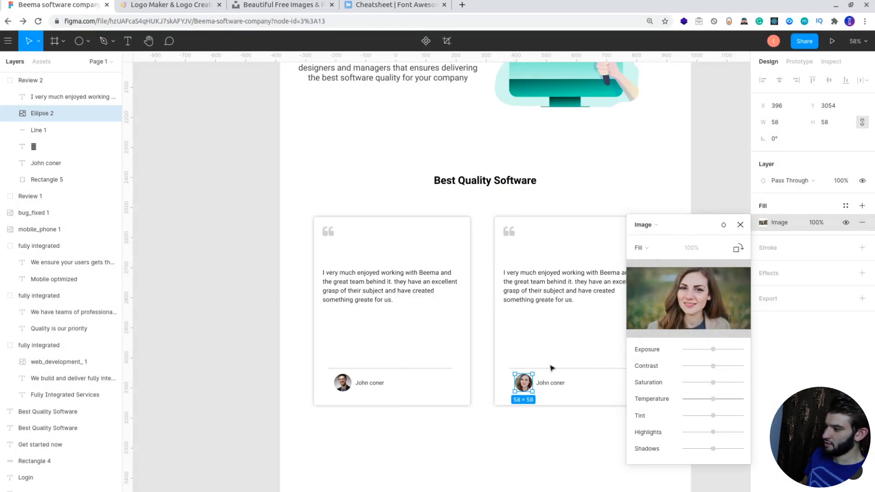
{"action": "left_click", "coordinate": [741, 224]}
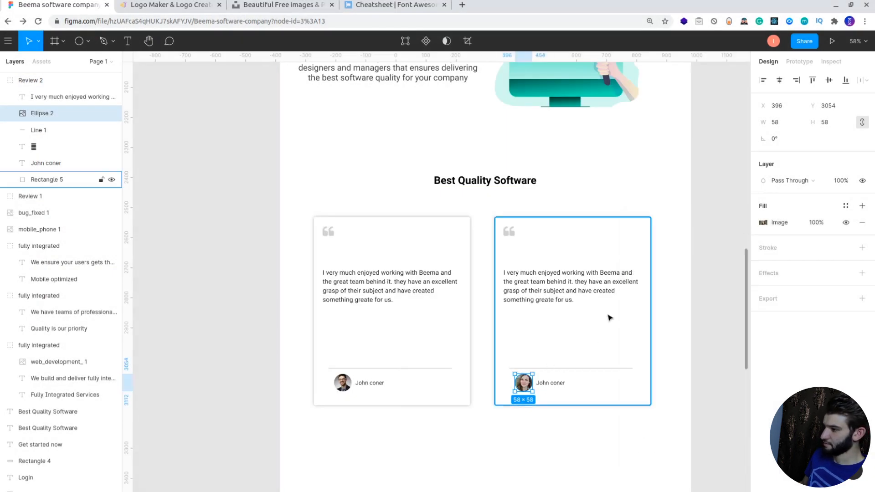
- Replace the reviewer's name on the duplicated Review 2 card with a different reviewer's full name
{"action": "double_click", "coordinate": [550, 384]}
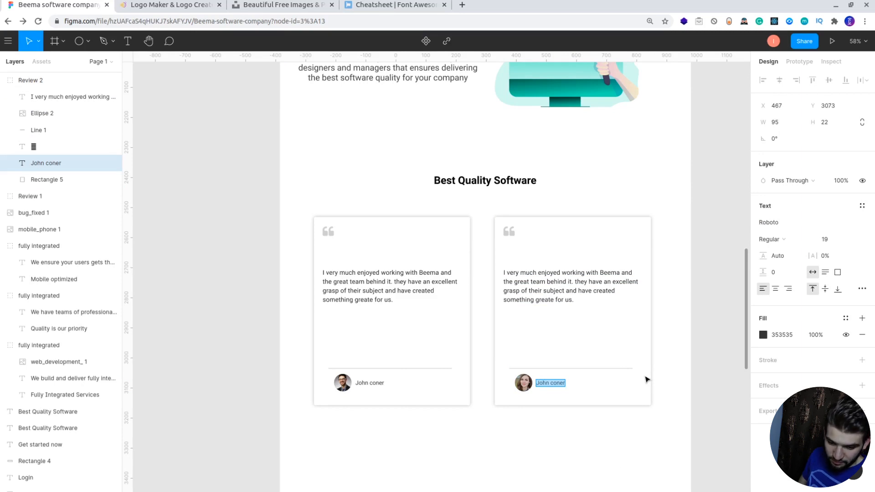
{"action": "type", "text": "Megan"}
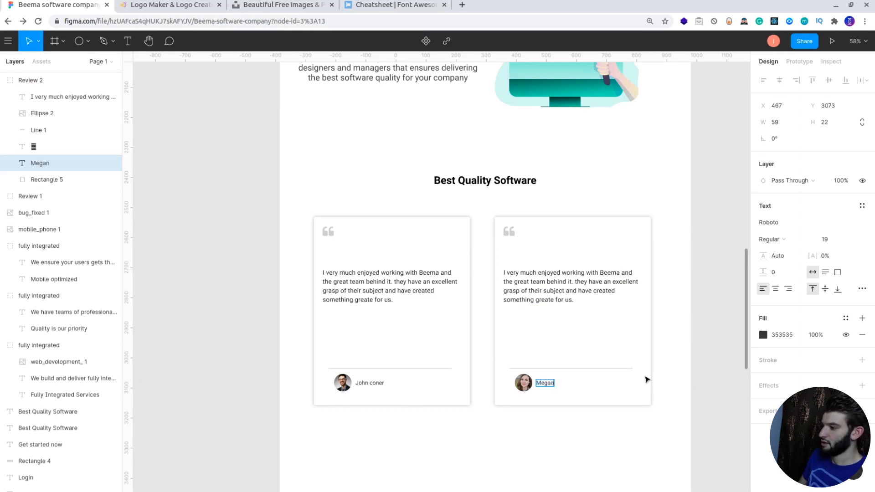
{"action": "type", "text": " bur"}
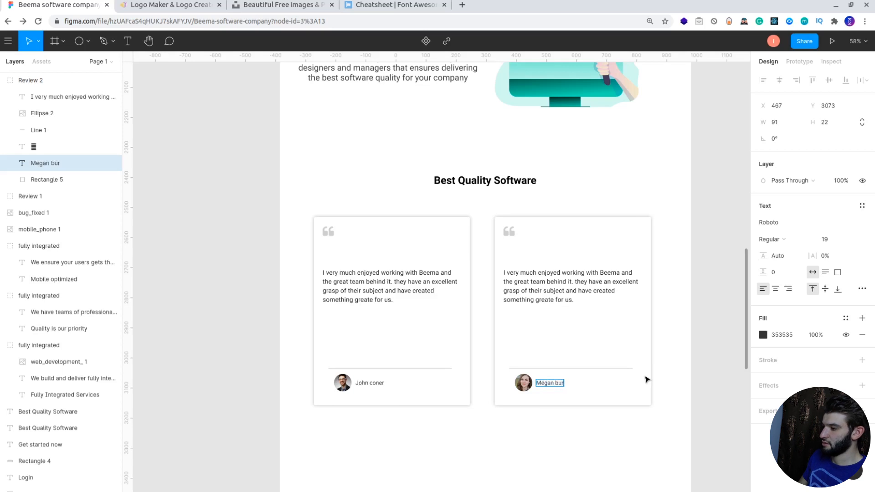
{"action": "type", "text": "nguer"}
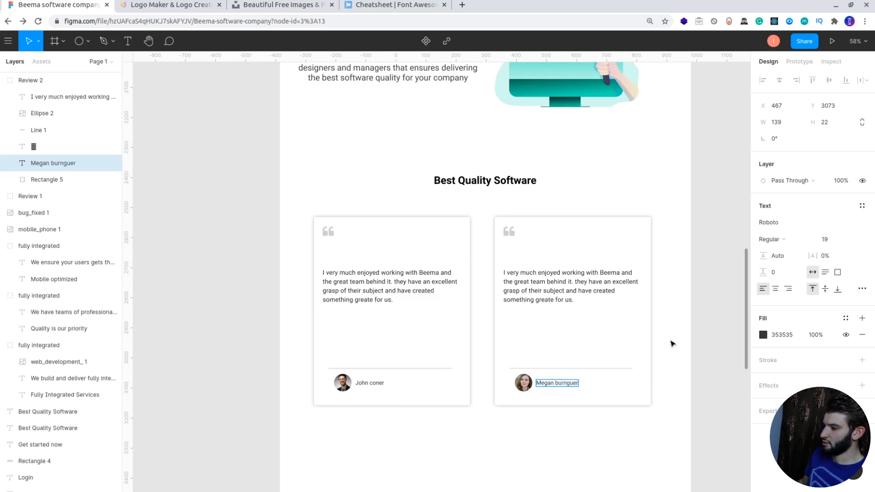
{"action": "left_click", "coordinate": [700, 319]}
{"action": "left_click", "coordinate": [699, 320]}
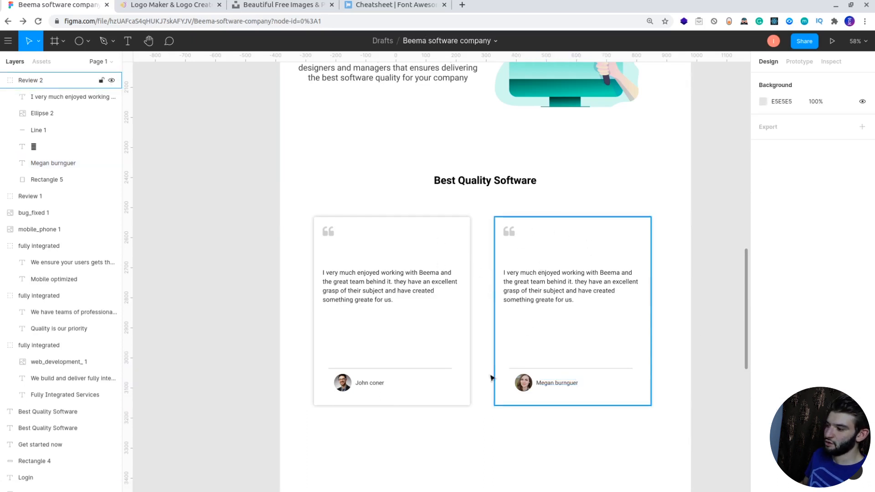
{"action": "scroll", "coordinate": [469, 164], "scroll_direction": "down", "scroll_amount": 4}
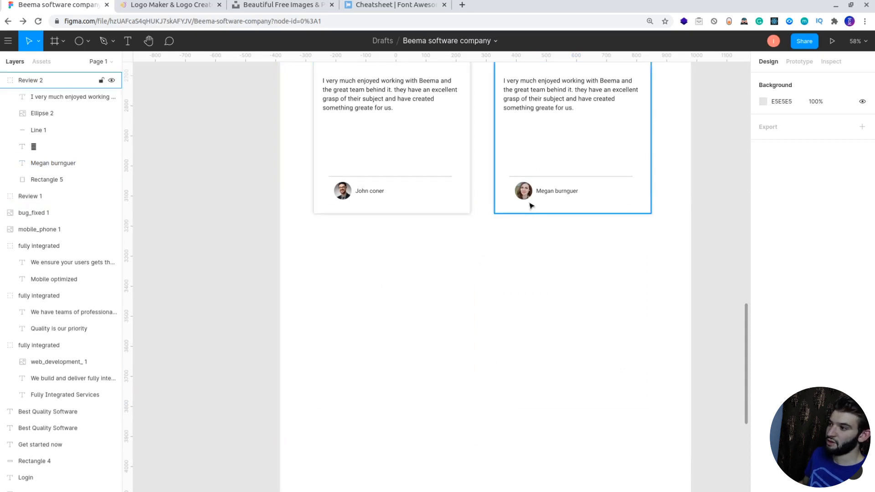
{"action": "scroll", "coordinate": [534, 208], "scroll_direction": "up", "scroll_amount": 3}
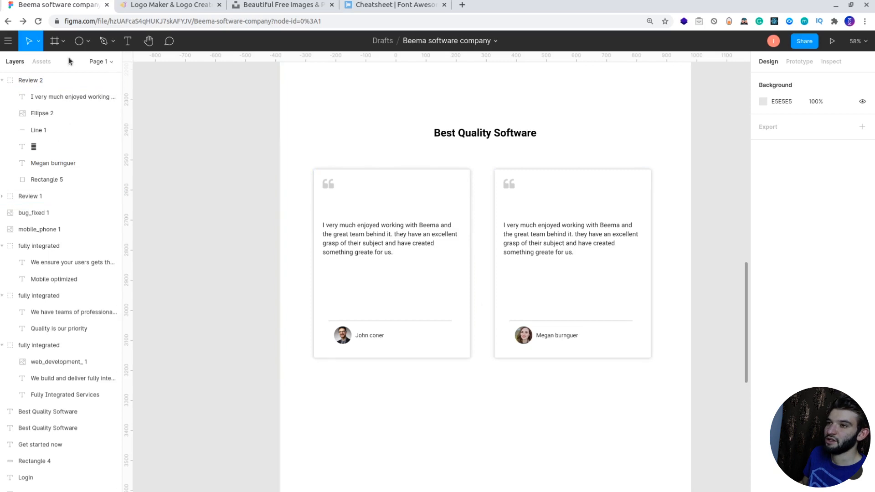
{"action": "left_click", "coordinate": [79, 41]}
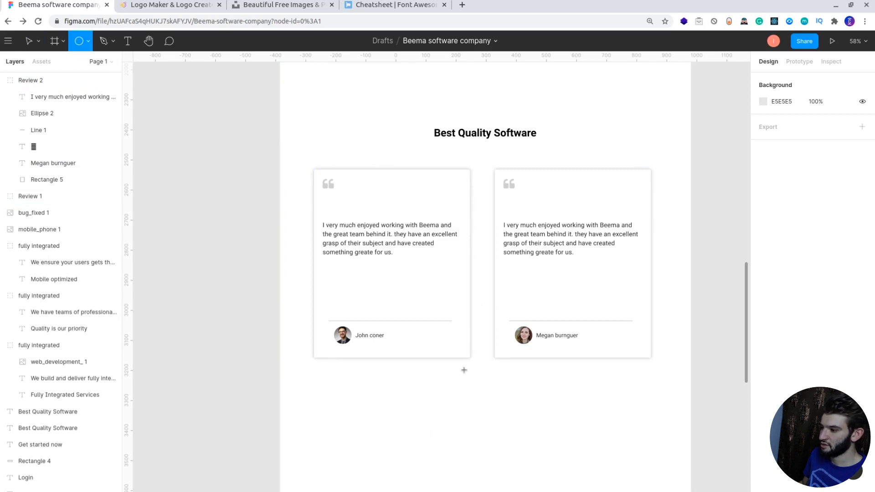
{"action": "left_click_drag", "start_coordinate": [464, 370], "coordinate": [469, 373]}
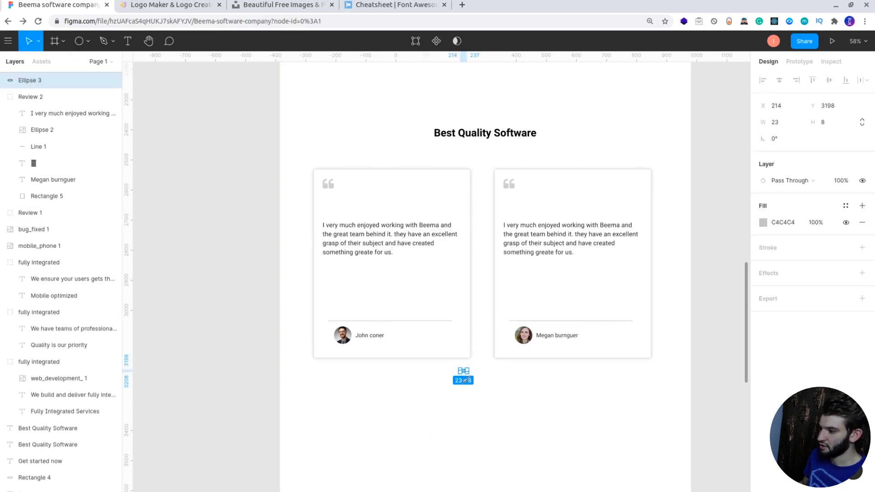
{"action": "scroll", "coordinate": [470, 383], "scroll_direction": "up", "scroll_amount": 5}
{"action": "scroll", "coordinate": [470, 384], "scroll_direction": "up", "scroll_amount": 5}
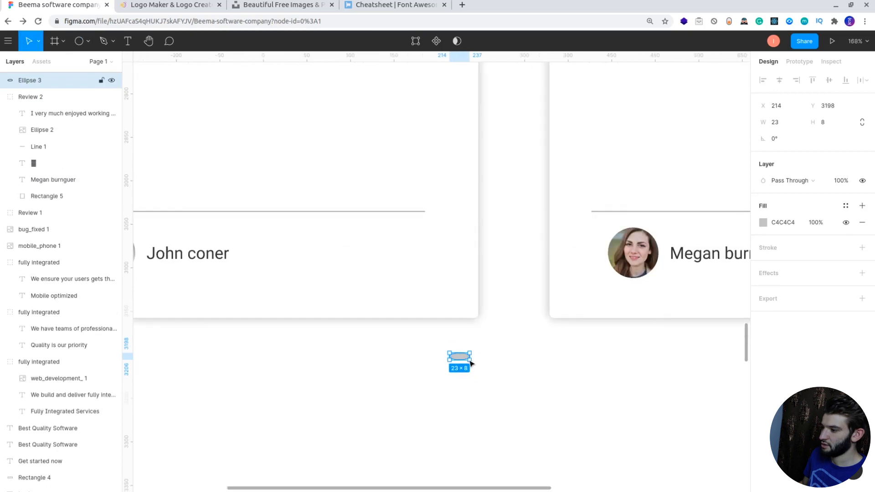
{"action": "mouse_move", "coordinate": [470, 361]}
{"action": "left_mouse_down"}
{"action": "mouse_move", "coordinate": [475, 368]}
{"action": "mouse_move", "coordinate": [459, 363]}
{"action": "left_mouse_up"}
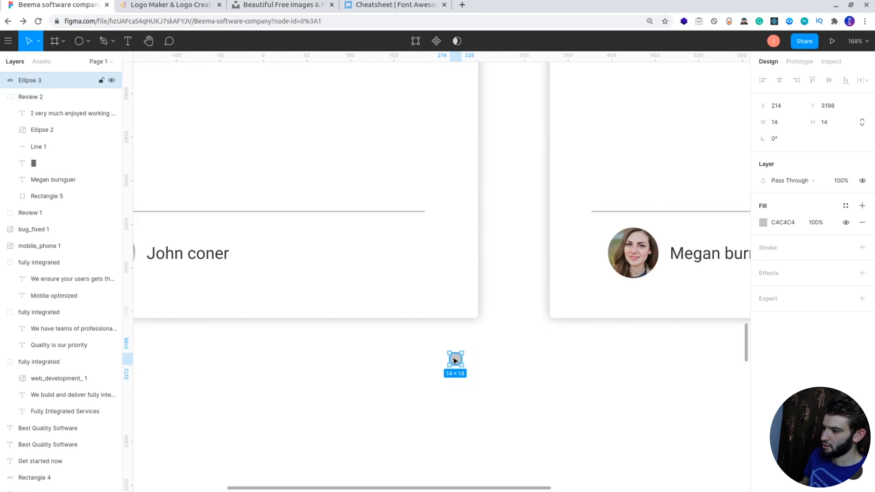
{"action": "key", "text": "Delete"}
- Draw a 16 × 16 circle beneath the gap between the review cards and duplicate it into a row of four dots spaced 5 apart
{"action": "left_click", "coordinate": [80, 41]}
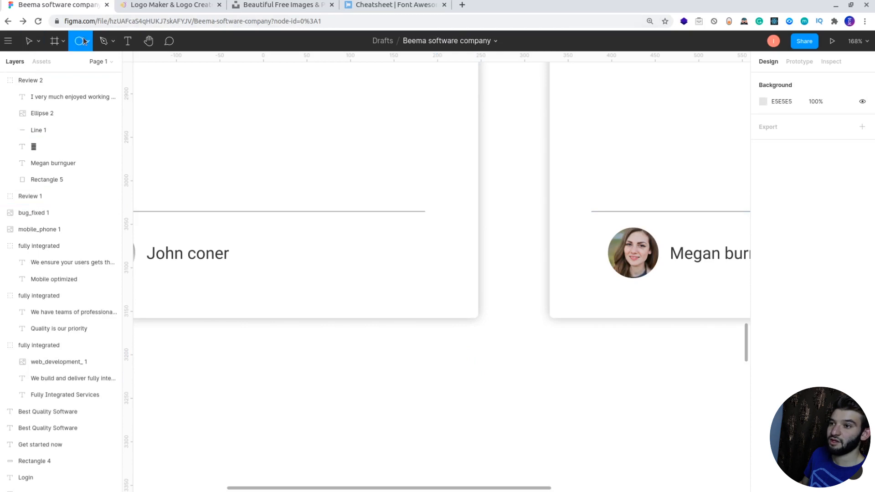
{"action": "left_click_drag", "start_coordinate": [451, 348], "coordinate": [461, 357]}
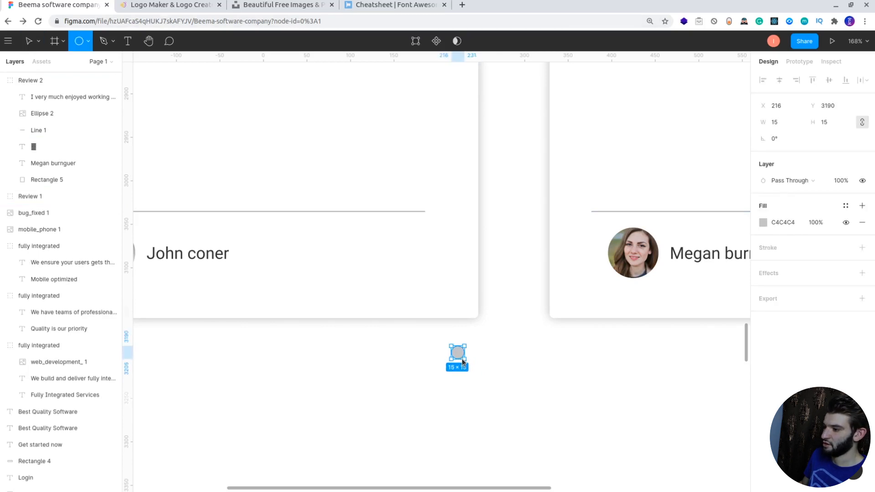
{"action": "mouse_move", "coordinate": [463, 362]}
{"action": "left_mouse_down"}
{"action": "mouse_move", "coordinate": [477, 378]}
{"action": "mouse_move", "coordinate": [533, 381]}
{"action": "left_mouse_up"}
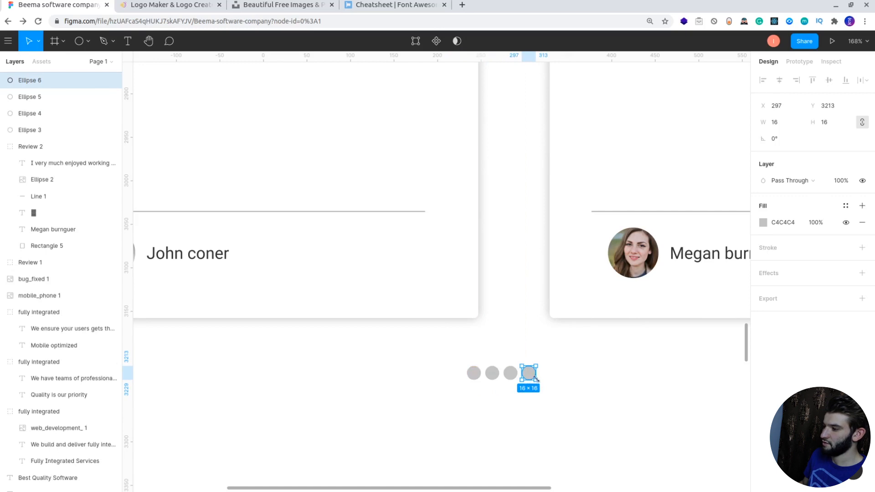
- Lighten the fill of the last three pagination dots to DDDDDD, leaving out the first dot
{"action": "left_click", "coordinate": [496, 374]}
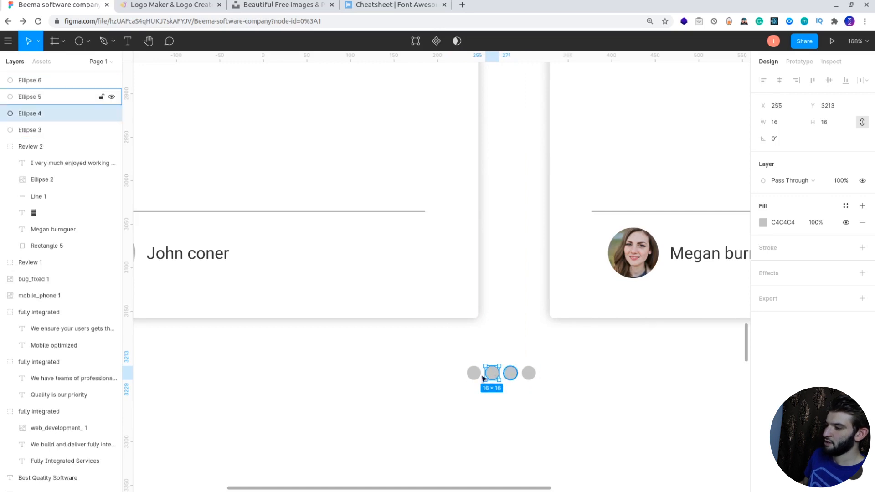
{"action": "left_click", "coordinate": [475, 375]}
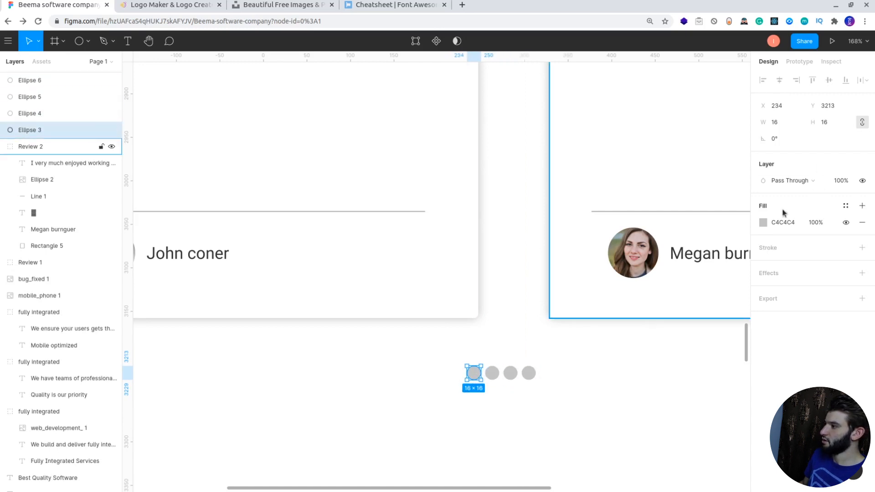
{"action": "left_click", "coordinate": [493, 373]}
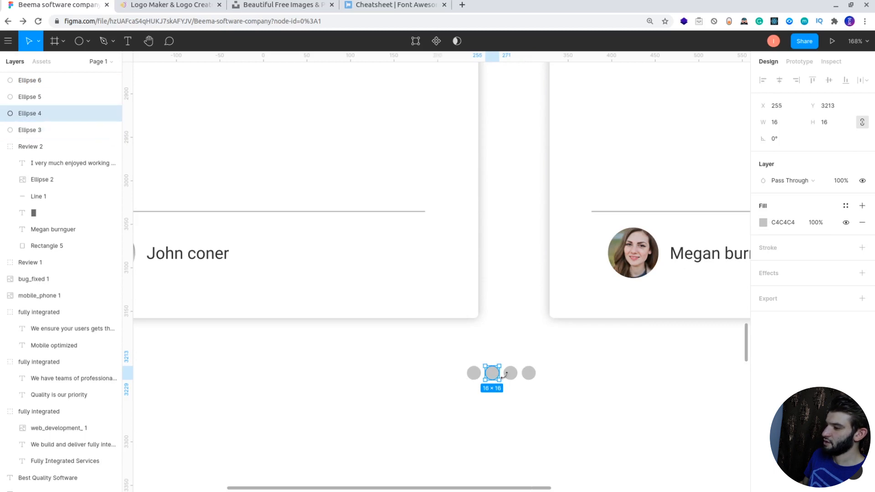
{"action": "left_click", "coordinate": [511, 373], "text": "shift"}
{"action": "left_click", "coordinate": [535, 374], "text": "shift"}
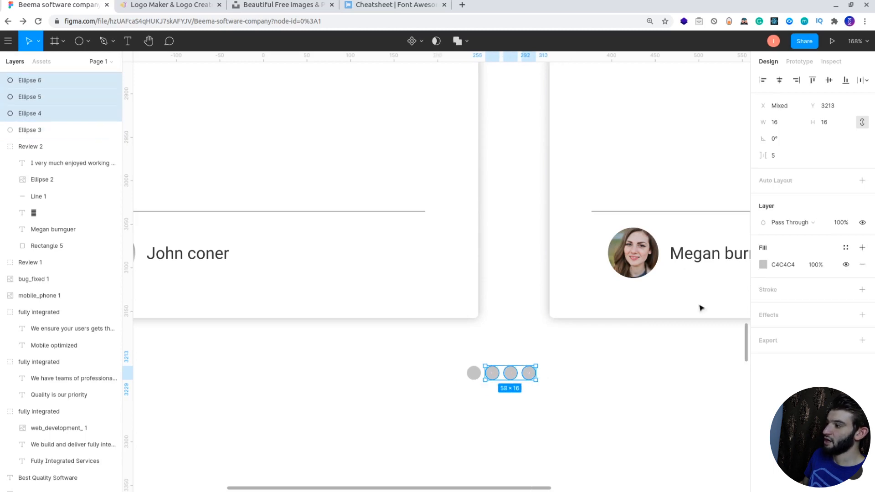
{"action": "left_click", "coordinate": [763, 265]}
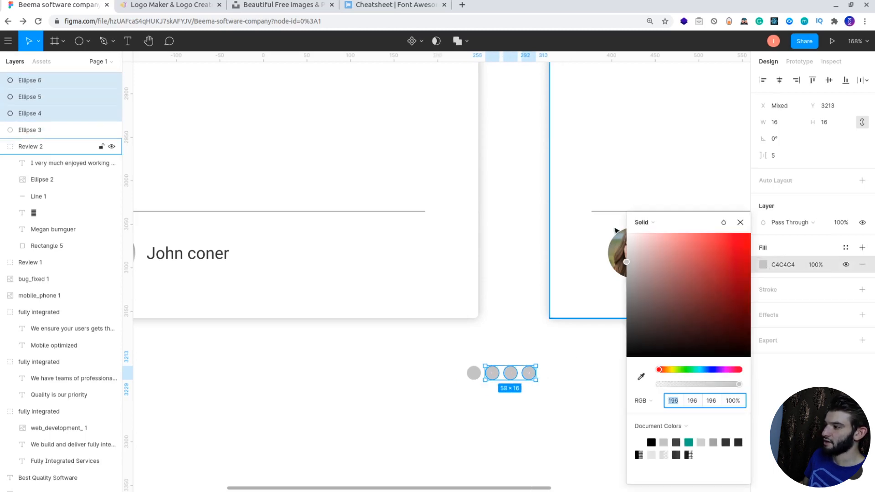
{"action": "left_click_drag", "start_coordinate": [615, 232], "coordinate": [626, 253]}
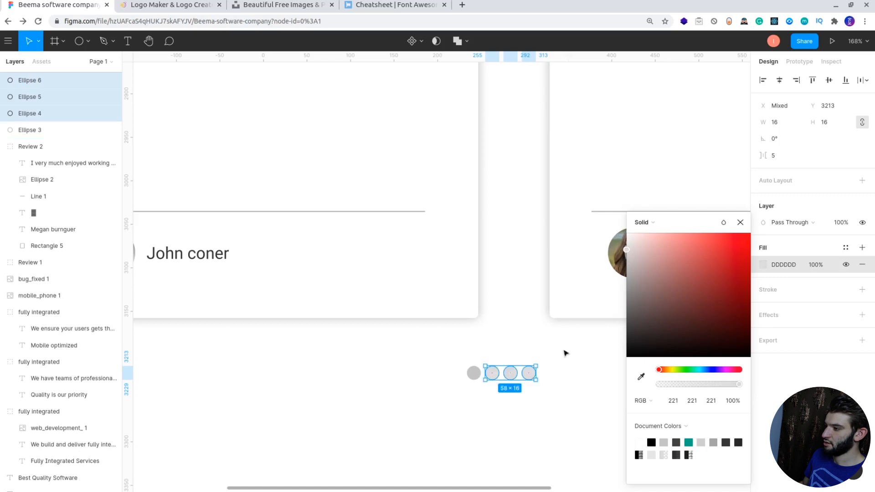
{"action": "left_click", "coordinate": [568, 352]}
- Select the pagination dots beneath the review cards together, starting from the last one
{"action": "scroll", "coordinate": [478, 301], "scroll_direction": "down", "scroll_amount": 10}
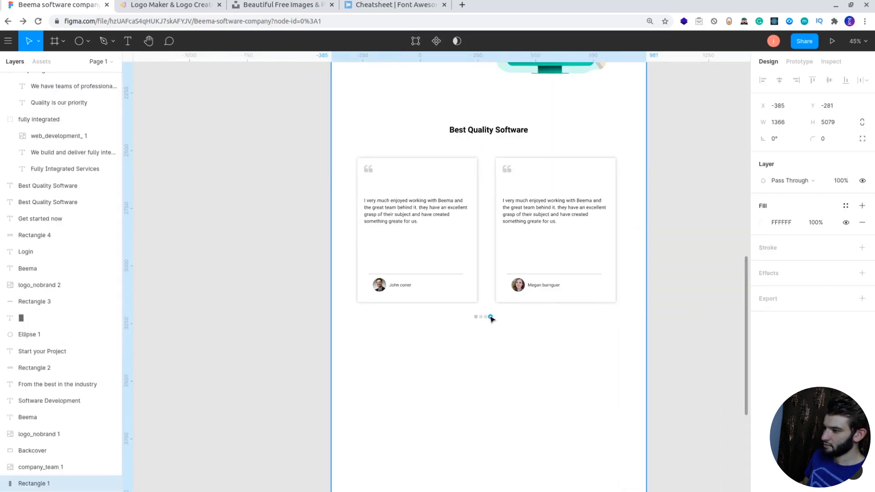
{"action": "left_click", "coordinate": [491, 317]}
{"action": "left_click", "coordinate": [486, 317], "text": "shift"}
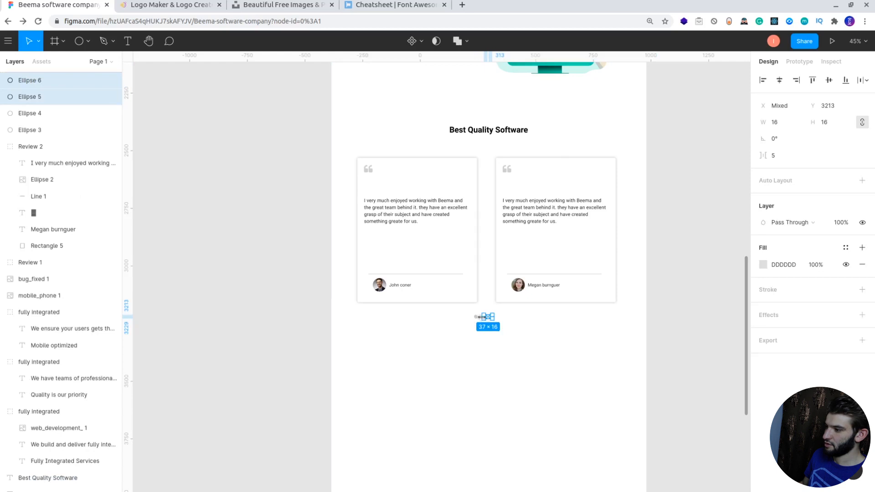
{"action": "scroll", "coordinate": [479, 319], "scroll_direction": "up", "scroll_amount": 2}
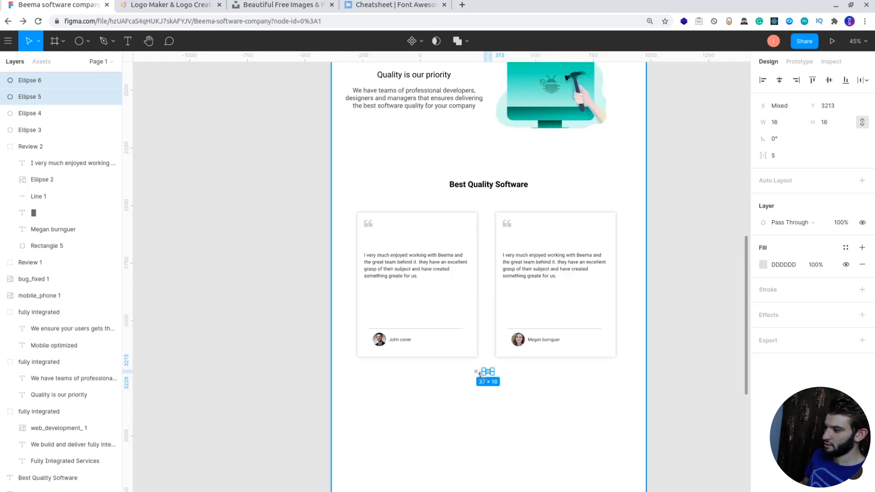
{"action": "scroll", "coordinate": [484, 376], "scroll_direction": "up", "scroll_amount": 8}
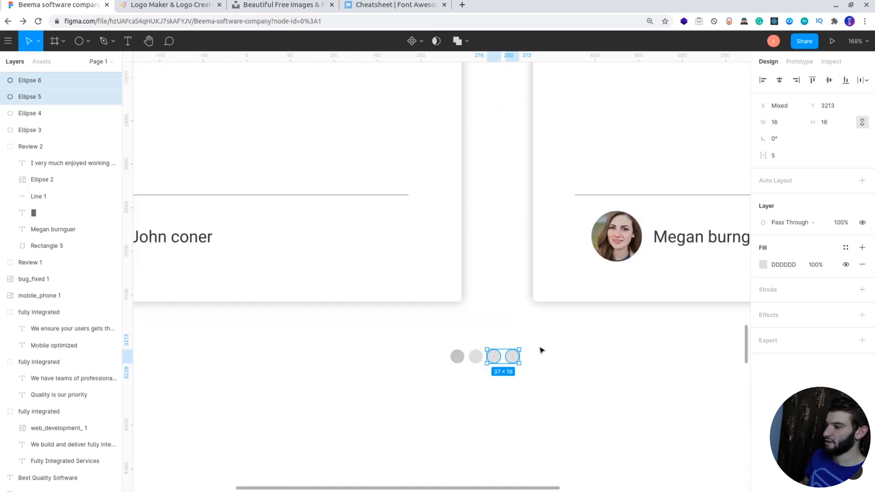
{"action": "left_click", "coordinate": [541, 350]}
{"action": "left_click", "coordinate": [511, 361]}
{"action": "left_click", "coordinate": [493, 359], "text": "shift"}
{"action": "left_click", "coordinate": [475, 357], "text": "shift"}
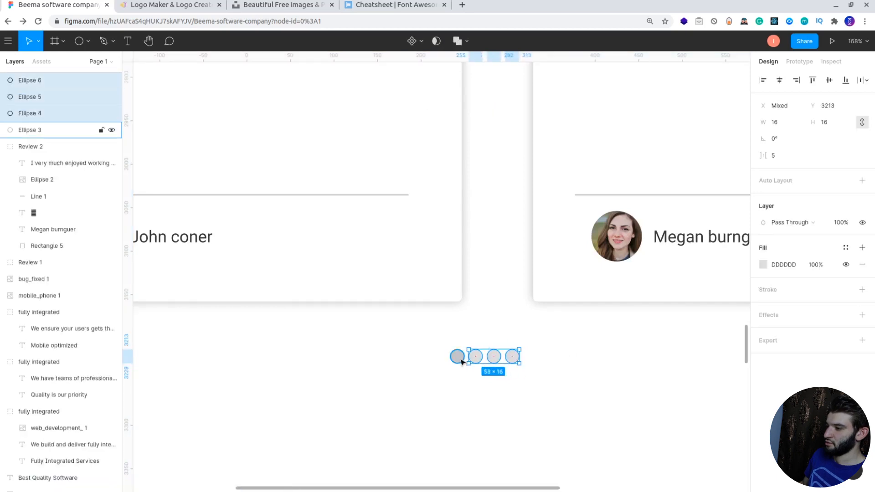
- Move the four small circles to about X 250, Y 3201, below the gap between the review cards, and group them
{"action": "left_click", "coordinate": [457, 357], "text": "shift"}
{"action": "left_click_drag", "start_coordinate": [514, 363], "coordinate": [530, 353]}
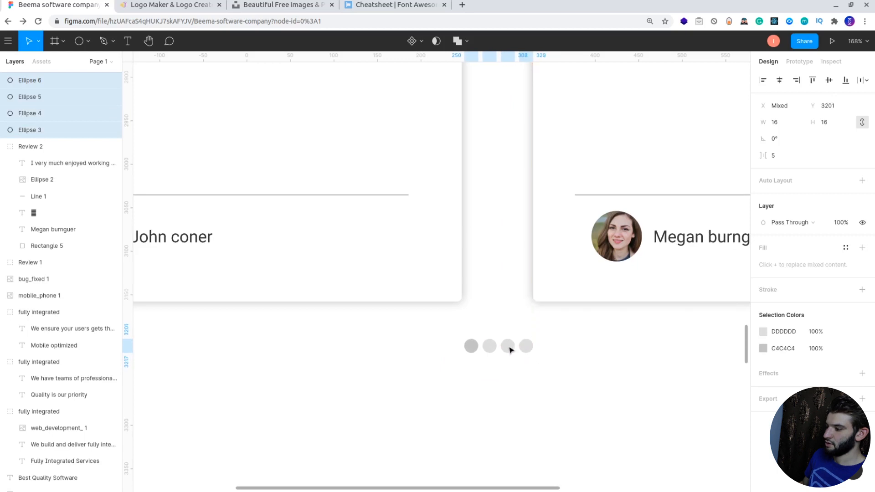
{"action": "right_click", "coordinate": [509, 347]}
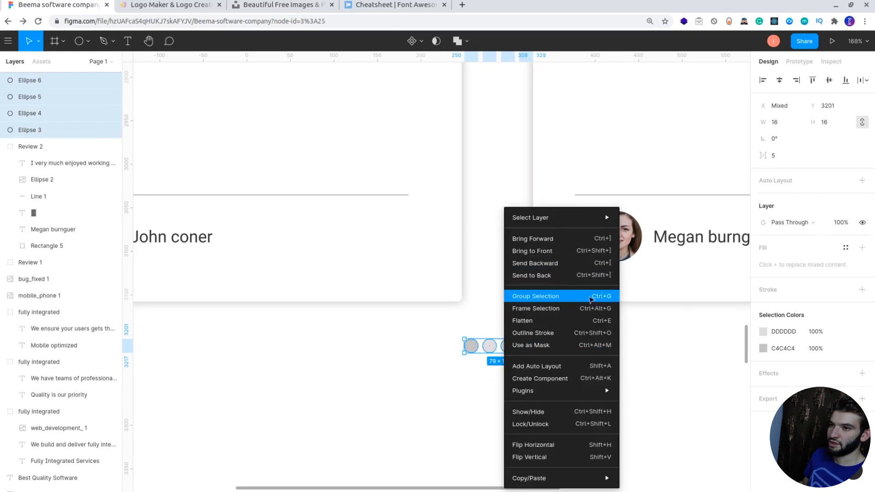
{"action": "left_click", "coordinate": [591, 299]}
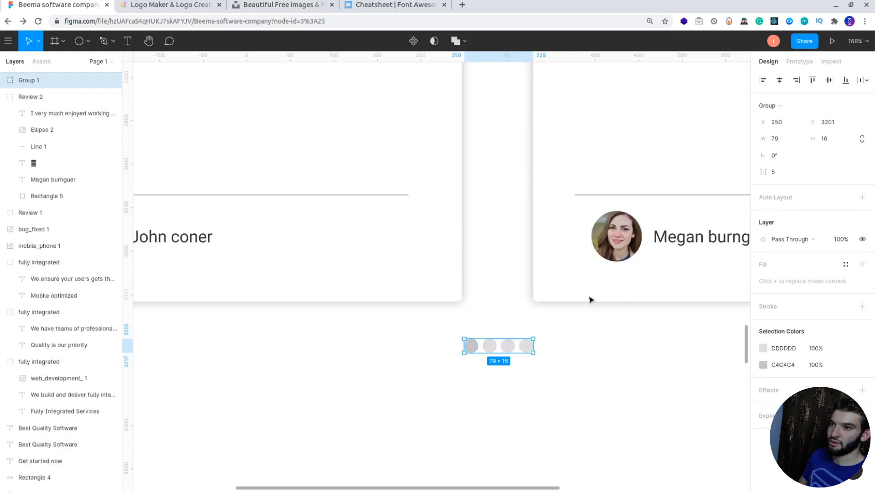
- Rename the group of four circles to "Pagination"
{"action": "double_click", "coordinate": [37, 83]}
{"action": "type", "text": "Pagination"}
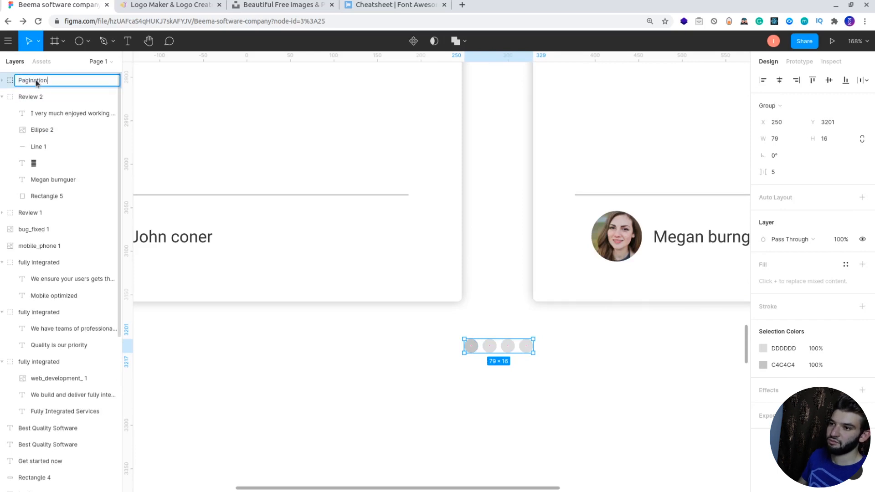
{"action": "key", "text": "Return"}
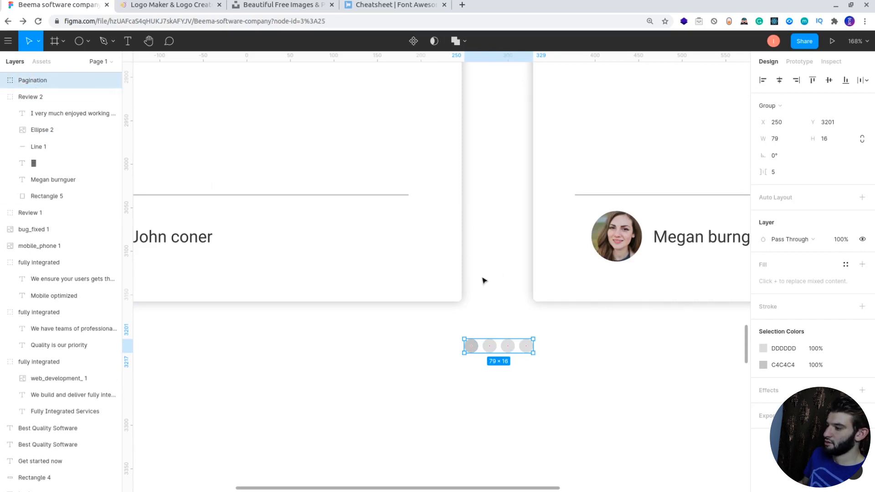
{"action": "scroll", "coordinate": [473, 279], "scroll_direction": "down", "scroll_amount": 6, "text": "ctrl"}
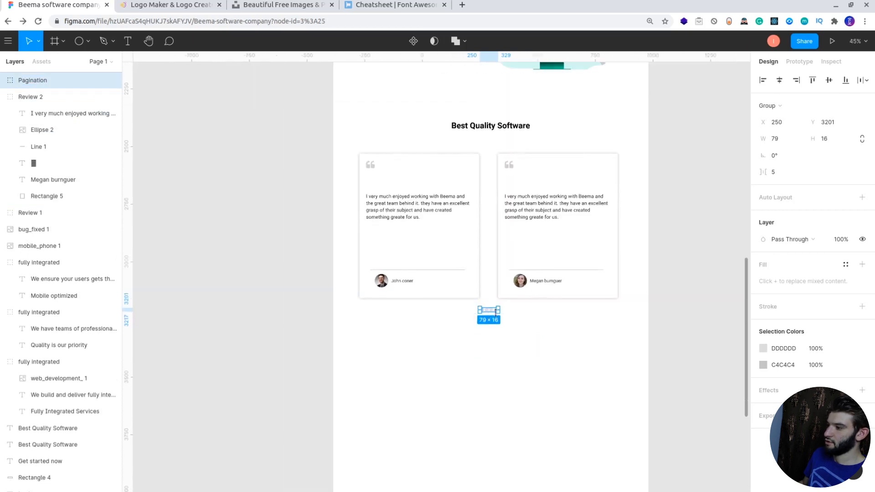
{"action": "left_click", "coordinate": [686, 324]}
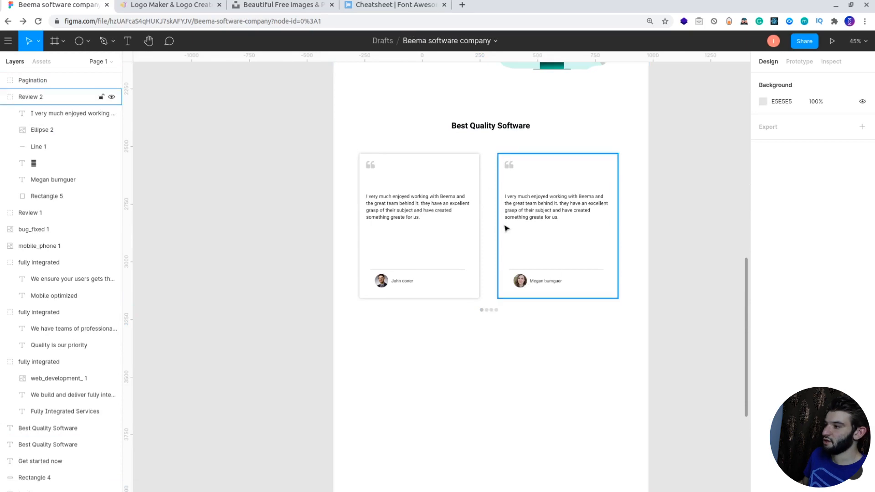
- Change the heading above the review cards to "What others are saying about us", breaking it onto two lines before "about"
{"action": "scroll", "coordinate": [506, 229], "scroll_direction": "up", "scroll_amount": 5}
{"action": "scroll", "coordinate": [525, 205], "scroll_direction": "down", "scroll_amount": 3}
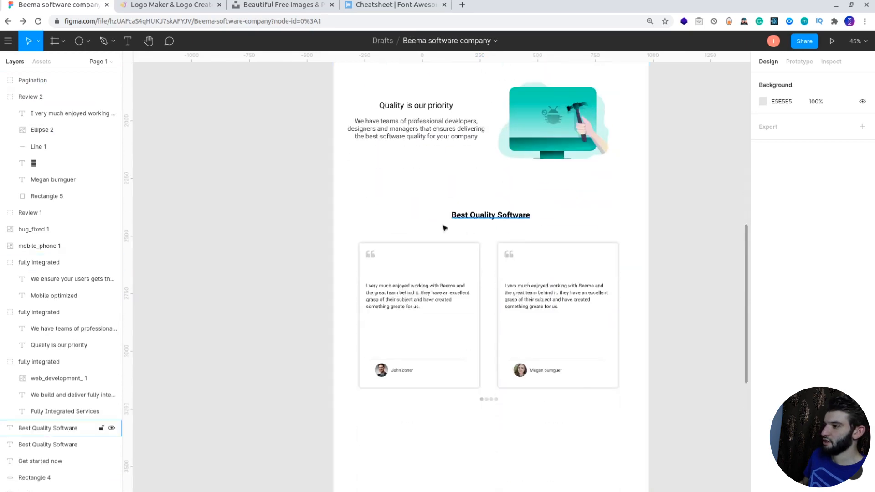
{"action": "left_click", "coordinate": [503, 216]}
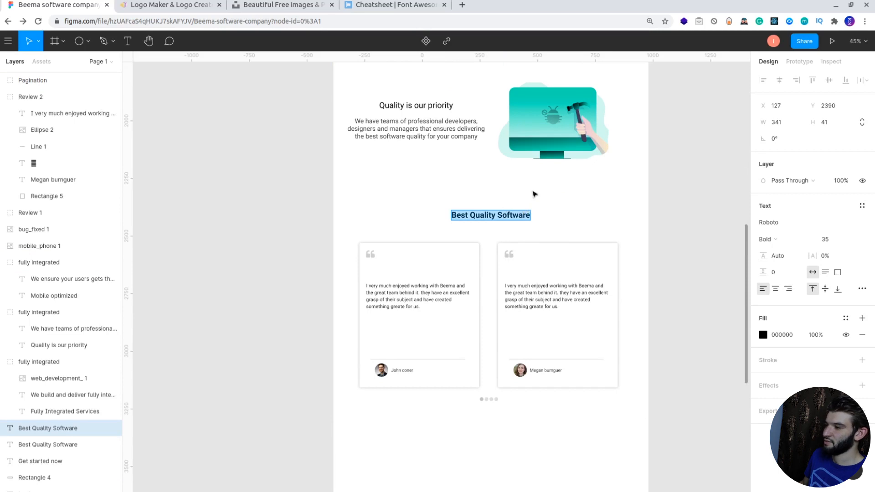
{"action": "type", "text": "What"}
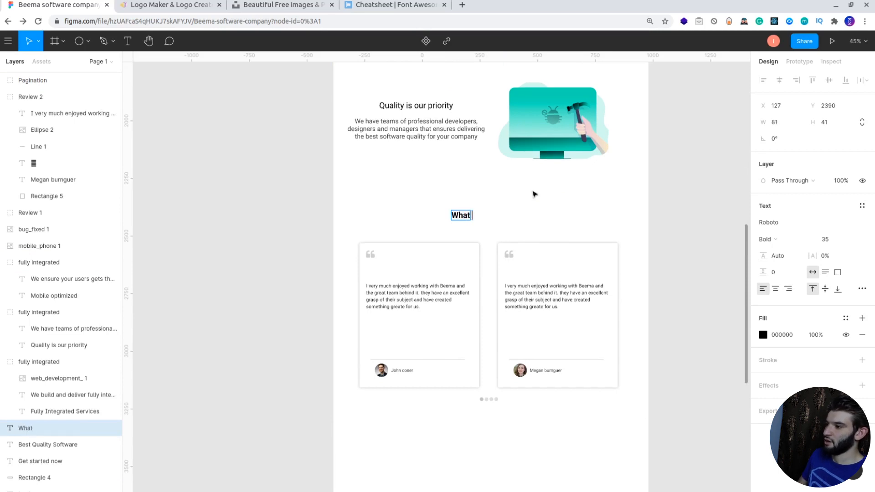
{"action": "type", "text": " others"}
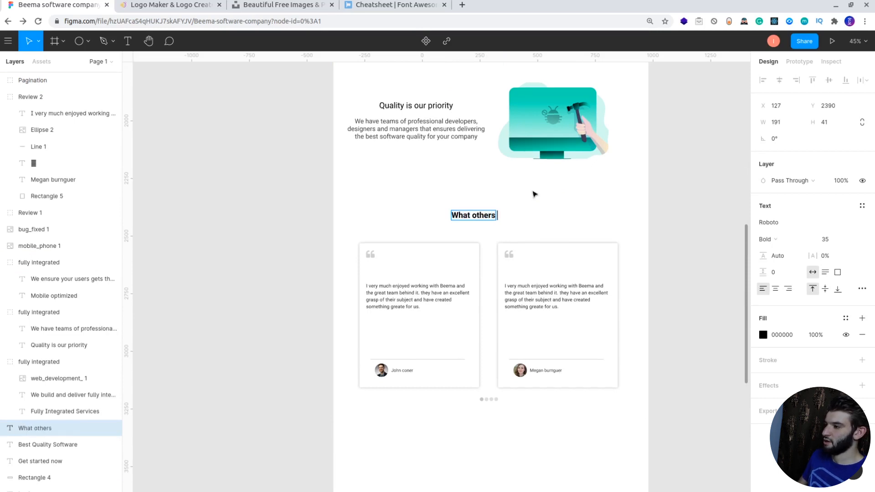
{"action": "type", "text": " are saying aboyut"}
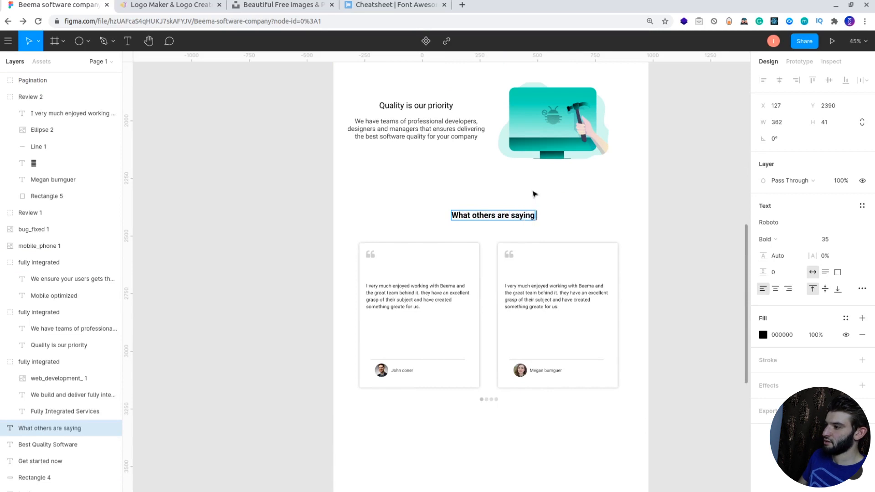
{"action": "key", "text": "BackSpace"}
{"action": "key", "text": "BackSpace"}
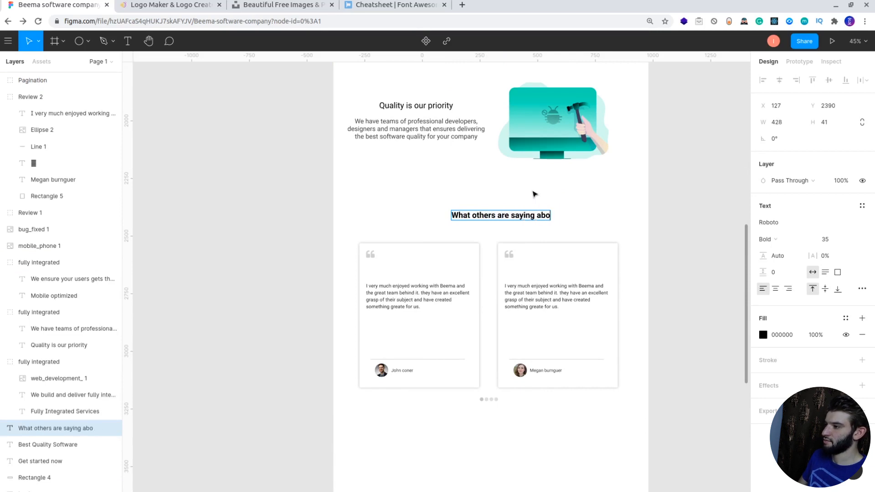
{"action": "type", "text": "ut us"}
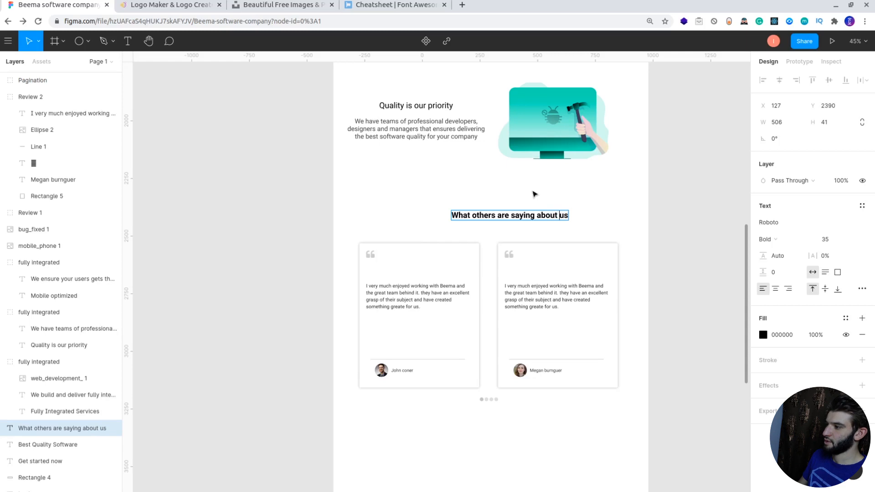
{"action": "key", "text": "Return"}
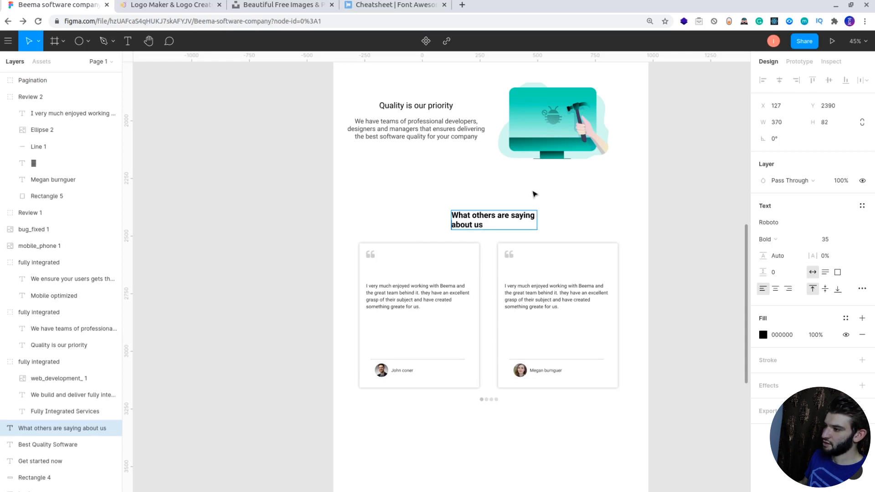
- Centre-align the two lines of the "What others are saying about us" heading
{"action": "left_click", "coordinate": [778, 289]}
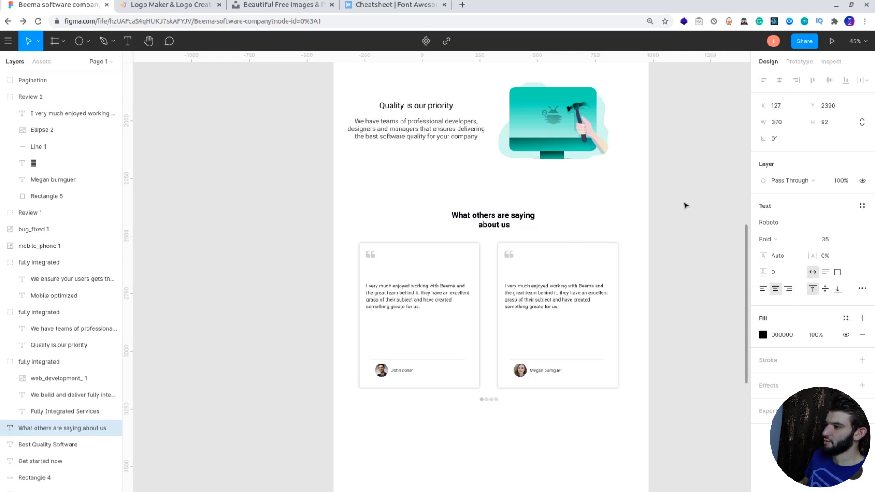
{"action": "key", "text": "Escape"}
{"action": "left_click", "coordinate": [711, 215]}
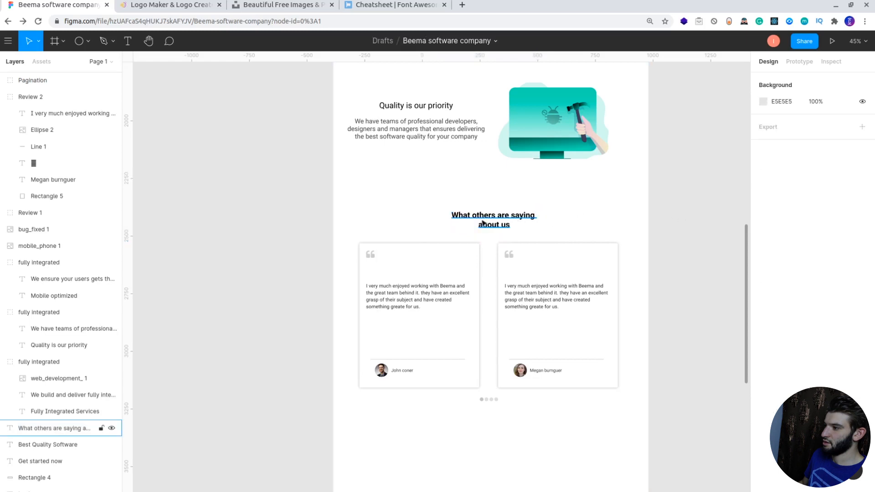
- Move the "What others are saying about us" heading up to Y 2349, away from the review cards
{"action": "left_click", "coordinate": [483, 223]}
{"action": "key", "text": "shift+Up"}
{"action": "key", "text": "shift+Up"}
{"action": "key", "text": "shift+Up"}
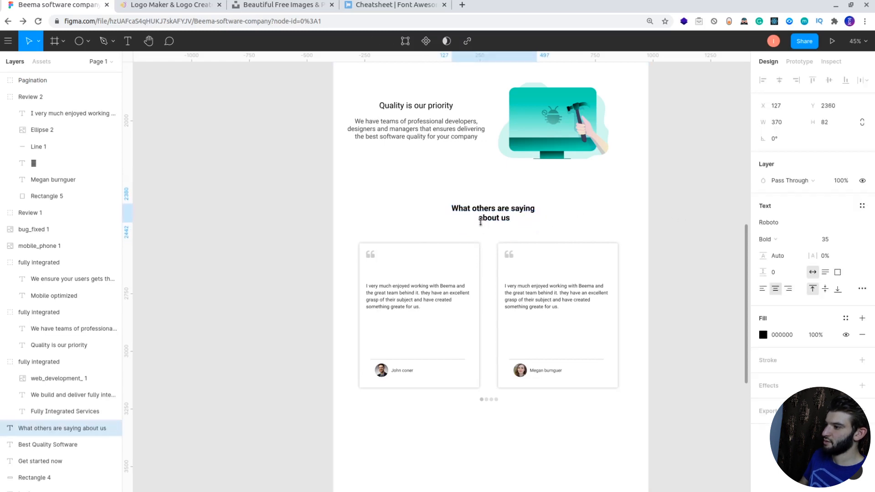
{"action": "left_click", "coordinate": [689, 256]}
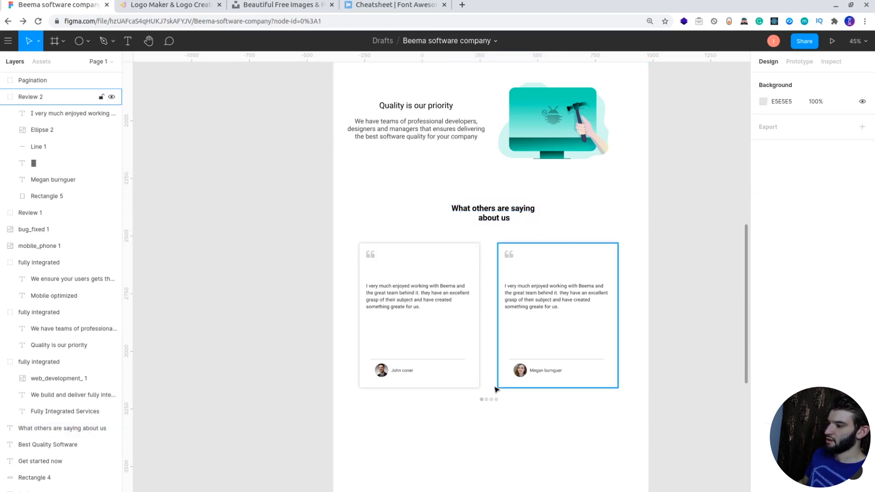
{"action": "left_click", "coordinate": [514, 214]}
{"action": "key", "text": "shift+Up"}
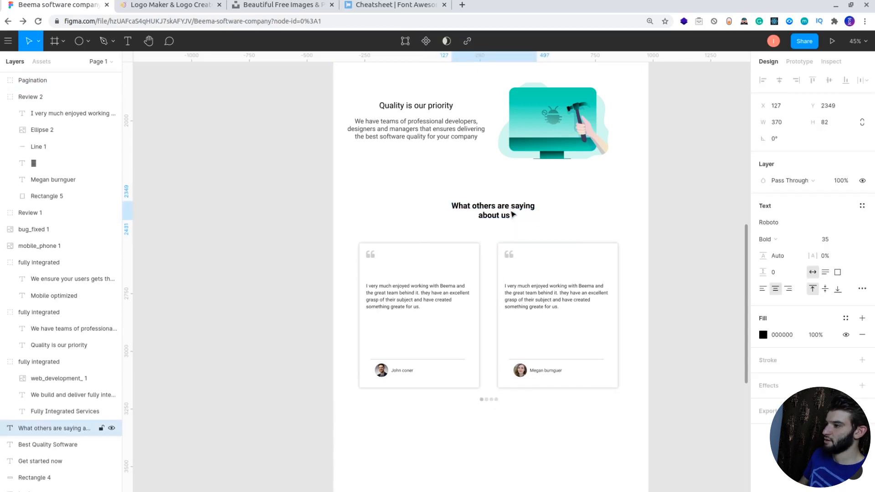
- Set the font size of the "What others are saying about us" heading to 38
{"action": "left_click", "coordinate": [828, 240]}
{"action": "key", "text": "Up"}
{"action": "key", "text": "Up"}
{"action": "key", "text": "Up"}
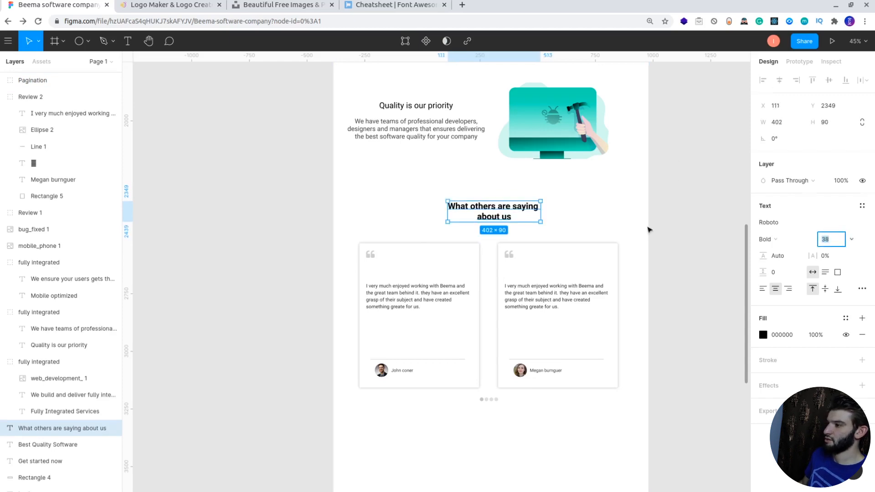
{"action": "left_click", "coordinate": [656, 230]}
- Compare the font size of the "Best Quality Software" heading with the reviews heading and examine the spacing between the page sections
{"action": "scroll", "coordinate": [490, 315], "scroll_direction": "up", "scroll_amount": 4}
{"action": "scroll", "coordinate": [489, 310], "scroll_direction": "up", "scroll_amount": 4}
{"action": "scroll", "coordinate": [488, 164], "scroll_direction": "down", "scroll_amount": 4}
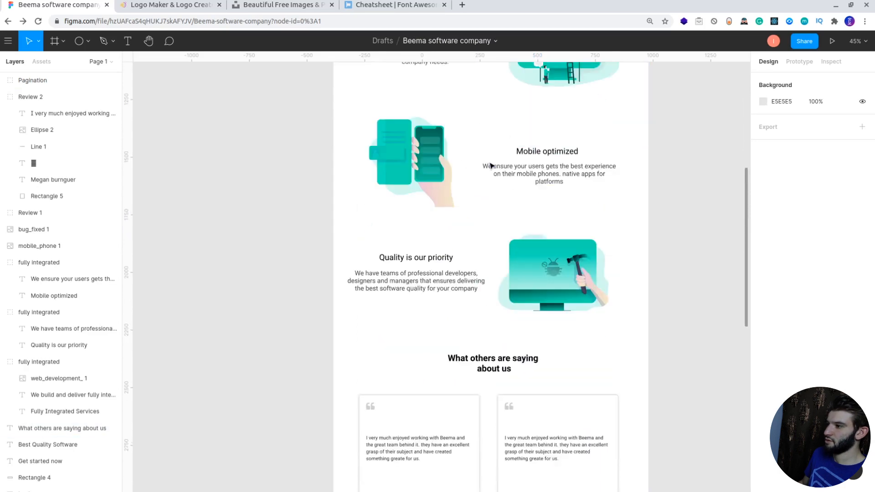
{"action": "scroll", "coordinate": [490, 186], "scroll_direction": "up", "scroll_amount": 3}
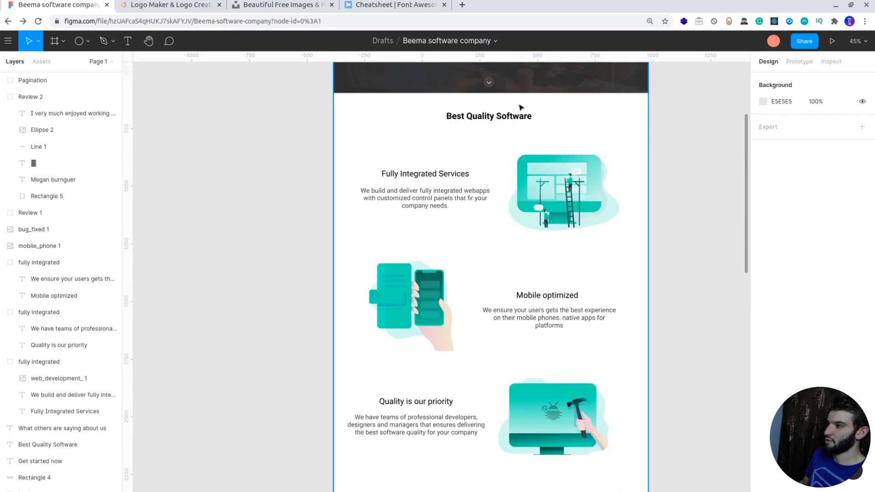
{"action": "left_click", "coordinate": [516, 119]}
{"action": "scroll", "coordinate": [578, 367], "scroll_direction": "down", "scroll_amount": 6}
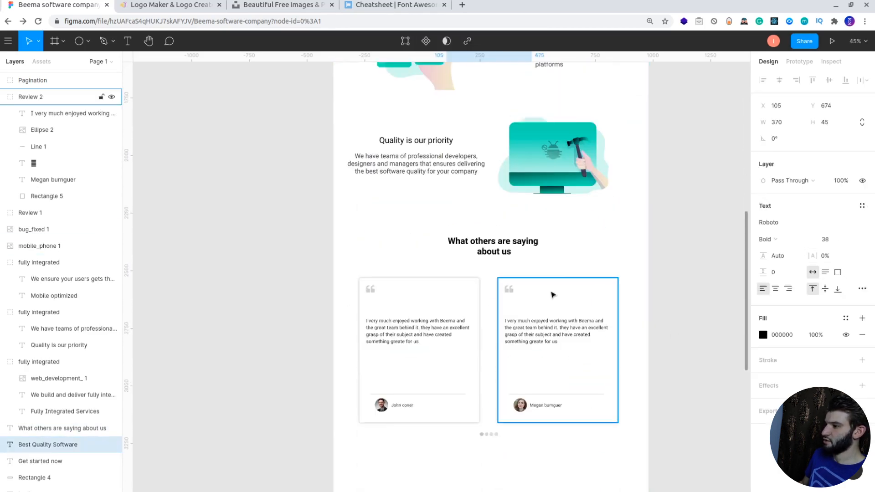
{"action": "left_click", "coordinate": [486, 252]}
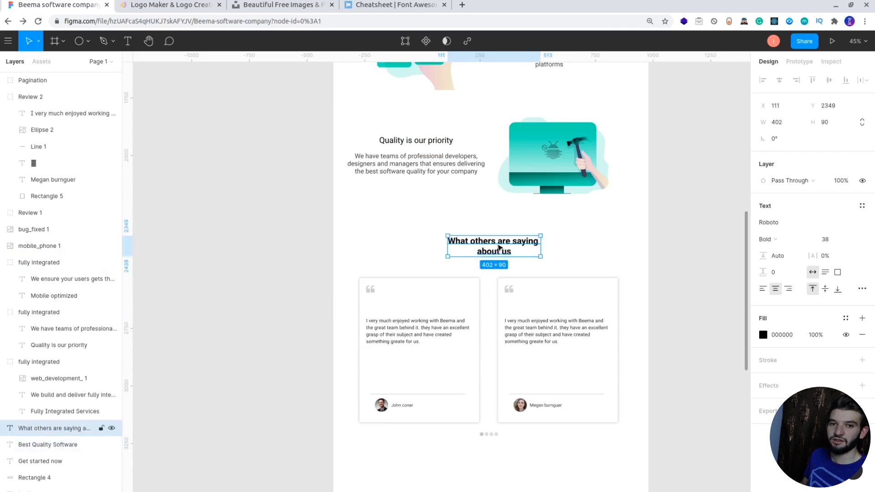
{"action": "scroll", "coordinate": [541, 256], "scroll_direction": "down", "scroll_amount": 2}
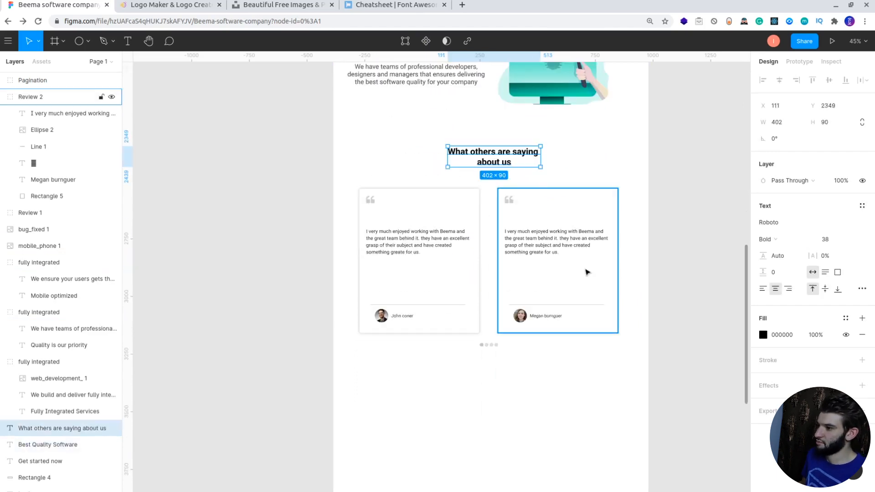
{"action": "scroll", "coordinate": [587, 278], "scroll_direction": "up", "scroll_amount": 3}
{"action": "scroll", "coordinate": [588, 279], "scroll_direction": "up", "scroll_amount": 3}
{"action": "scroll", "coordinate": [621, 280], "scroll_direction": "up", "scroll_amount": 3}
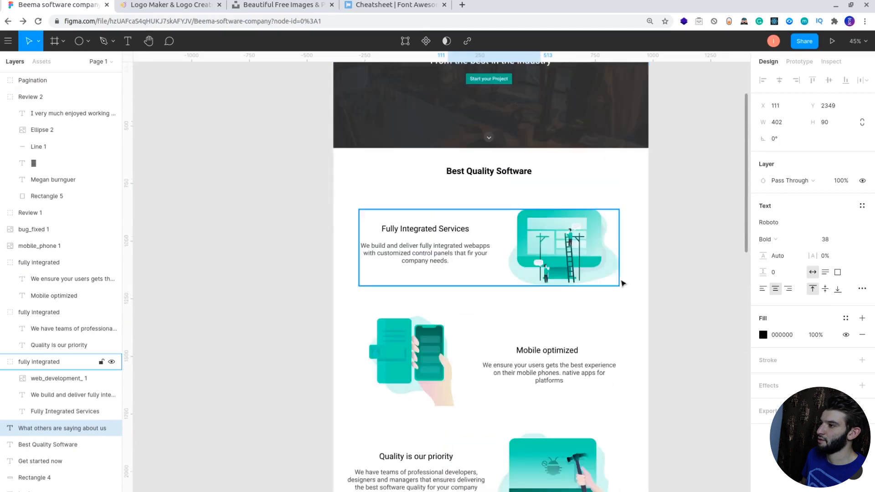
{"action": "scroll", "coordinate": [509, 222], "scroll_direction": "down", "scroll_amount": 8}
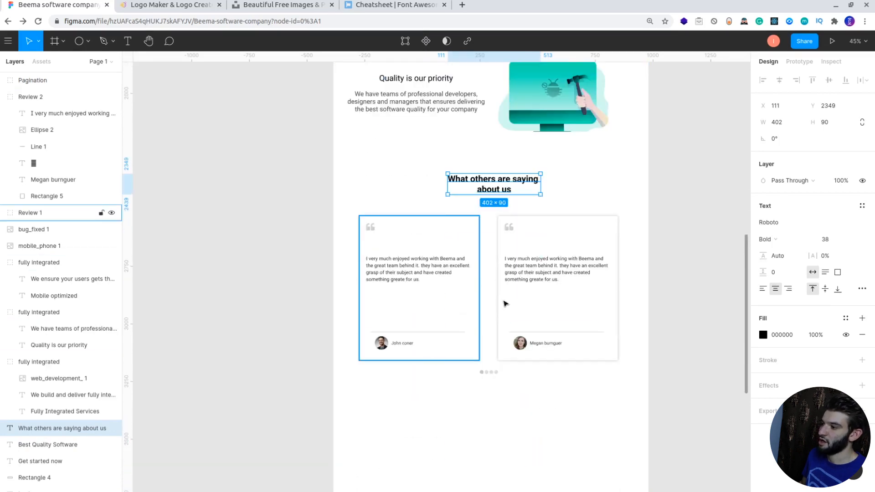
{"action": "left_click", "coordinate": [692, 248]}
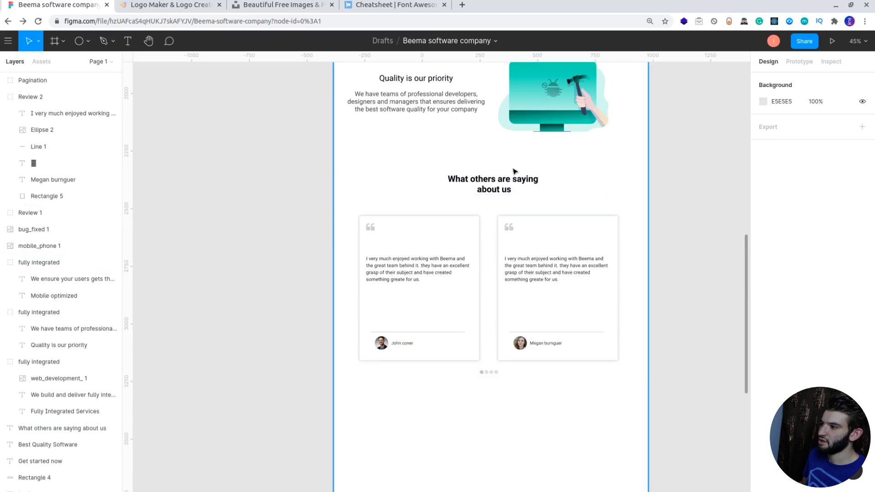
- Try to shift the reviews heading, both card background rectangles and the pagination group down, and undo the move
{"action": "left_click", "coordinate": [518, 182]}
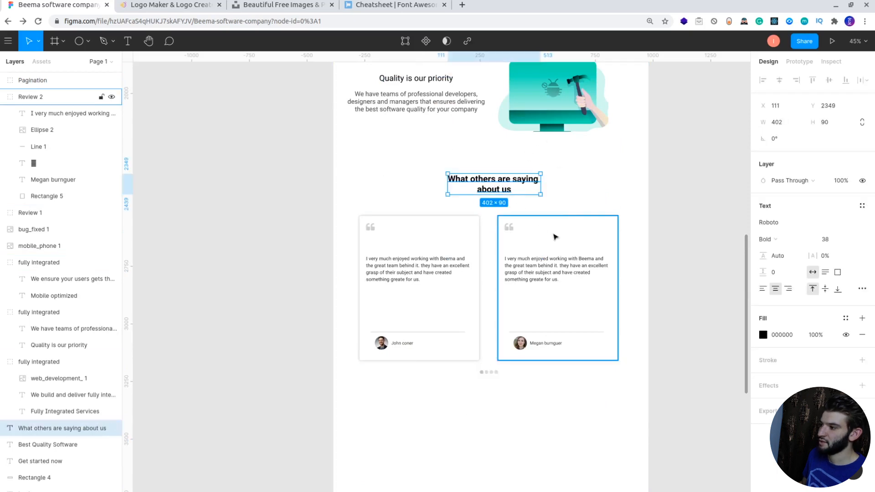
{"action": "left_click", "coordinate": [520, 246], "text": "ctrl+shift"}
{"action": "left_click", "coordinate": [432, 237], "text": "ctrl+shift"}
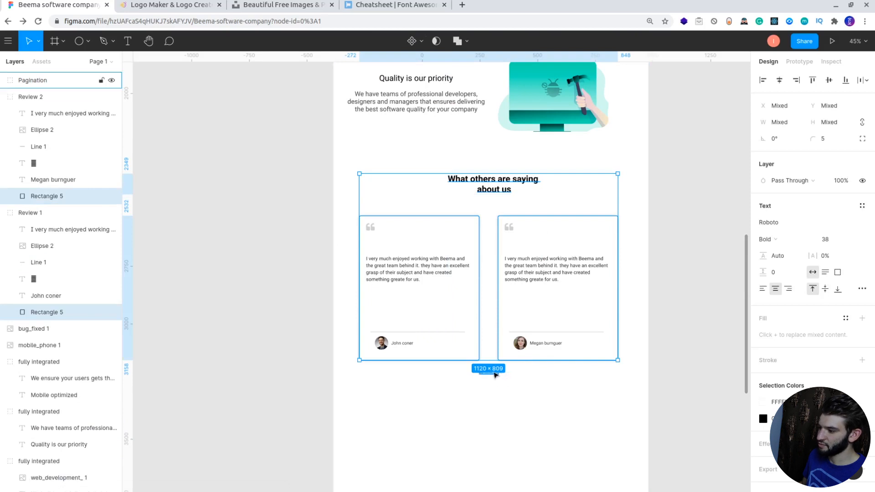
{"action": "left_click", "coordinate": [490, 373], "text": "shift"}
{"action": "key", "text": "shift+Down"}
{"action": "key", "text": "shift+Down"}
{"action": "key", "text": "shift+Down"}
{"action": "key", "text": "shift+Down"}
{"action": "key", "text": "shift+Down"}
{"action": "key", "text": "shift+Down"}
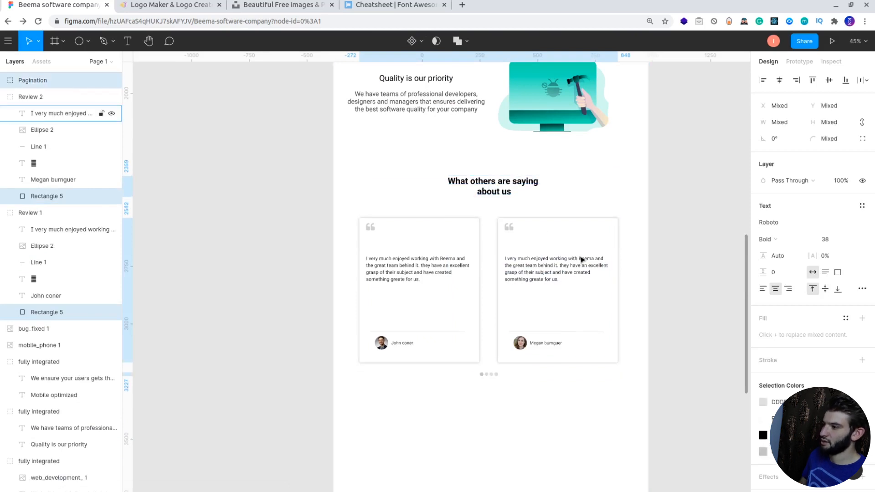
{"action": "key", "text": "ctrl+z"}
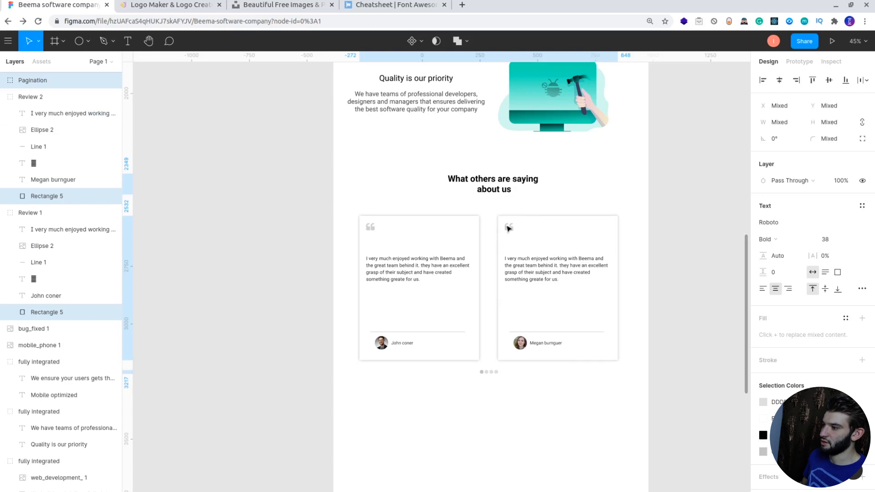
{"action": "left_click", "coordinate": [704, 230]}
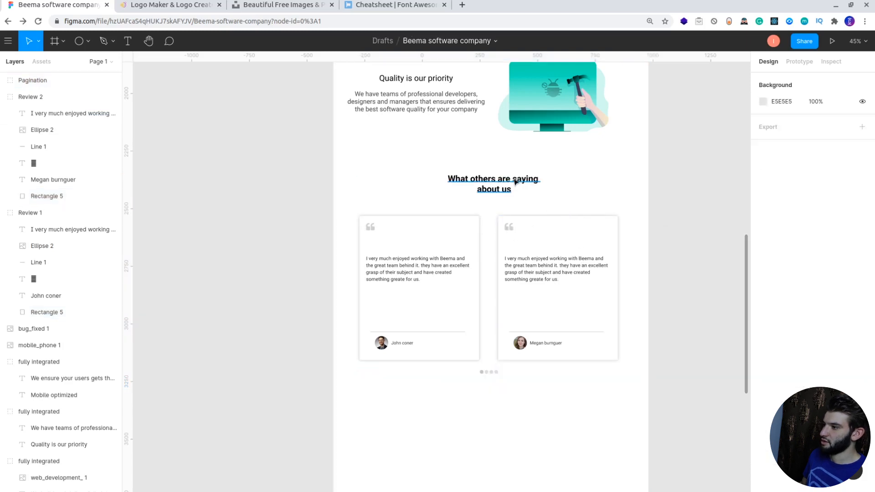
- Move the "What others are saying about us" heading, both review cards and the pagination down together, placing the heading at Y 2409
{"action": "left_click", "coordinate": [534, 183]}
{"action": "left_click", "coordinate": [556, 234], "text": "shift"}
{"action": "left_click", "coordinate": [406, 242], "text": "shift"}
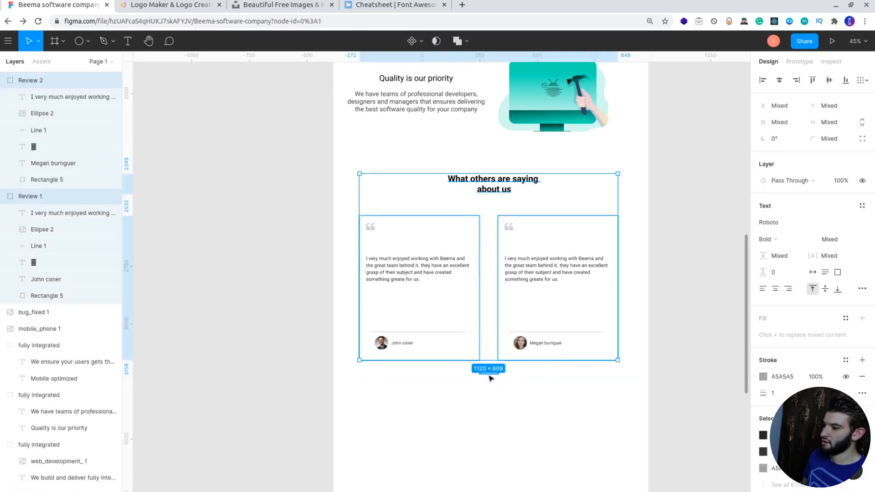
{"action": "left_click", "coordinate": [489, 374], "text": "shift"}
{"action": "key", "text": "shift+Down"}
{"action": "key", "text": "shift+Down"}
{"action": "key", "text": "shift+Down"}
{"action": "key", "text": "shift+Down"}
{"action": "key", "text": "shift+Down"}
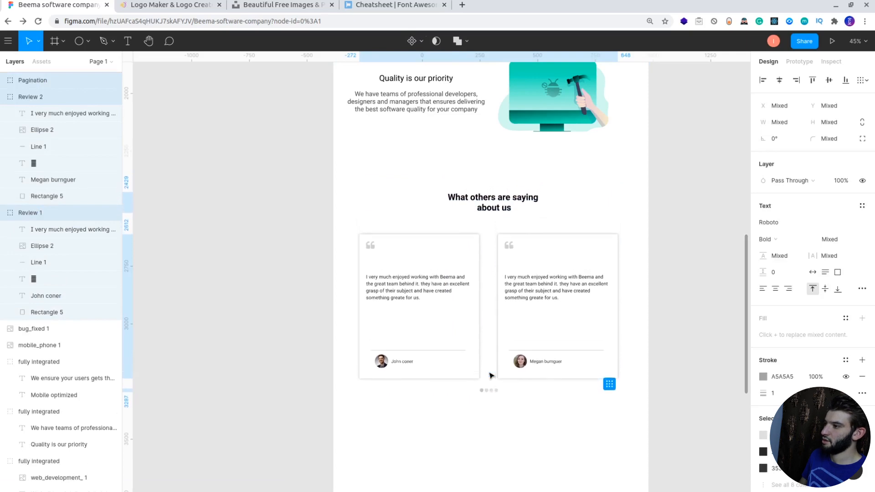
{"action": "scroll", "coordinate": [475, 209], "scroll_direction": "up", "scroll_amount": 10}
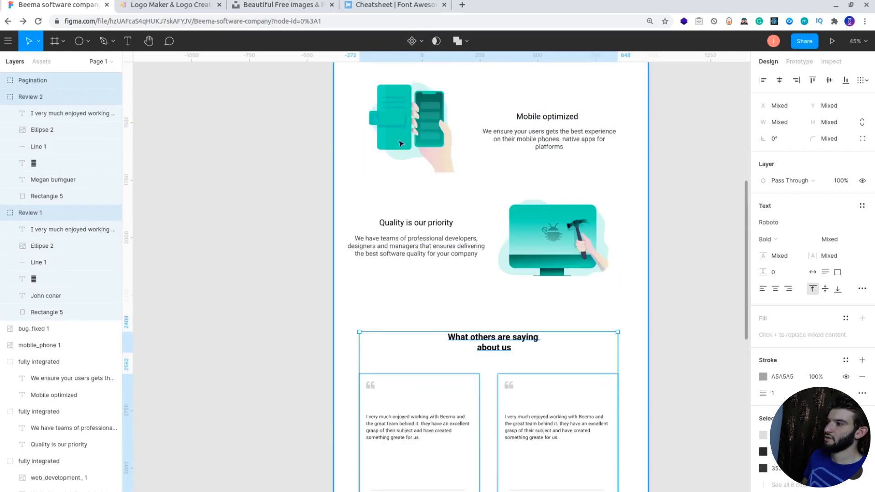
{"action": "scroll", "coordinate": [548, 222], "scroll_direction": "down", "scroll_amount": 12}
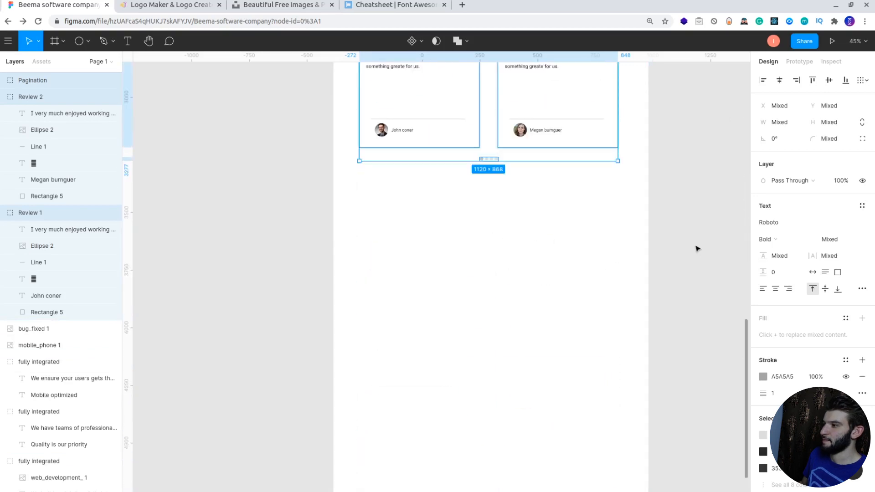
{"action": "left_click", "coordinate": [696, 249]}
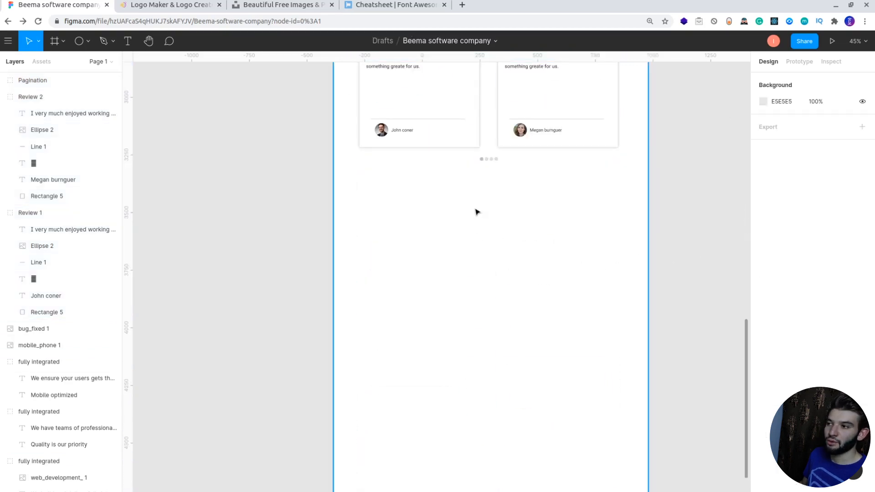
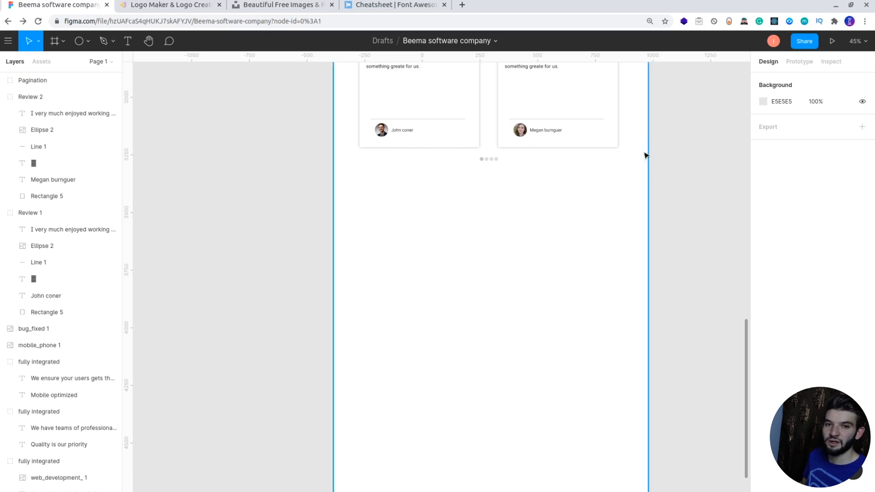
- Examine the landing page sections from the hero banner to the empty area below the reviews
{"action": "scroll", "coordinate": [518, 194], "scroll_direction": "up", "scroll_amount": 15}
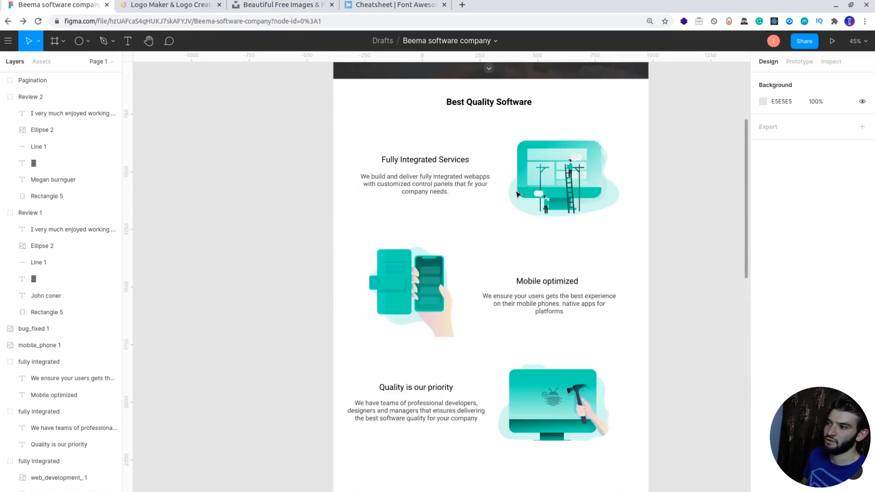
{"action": "scroll", "coordinate": [517, 194], "scroll_direction": "up", "scroll_amount": 4}
{"action": "scroll", "coordinate": [518, 193], "scroll_direction": "down", "scroll_amount": 12}
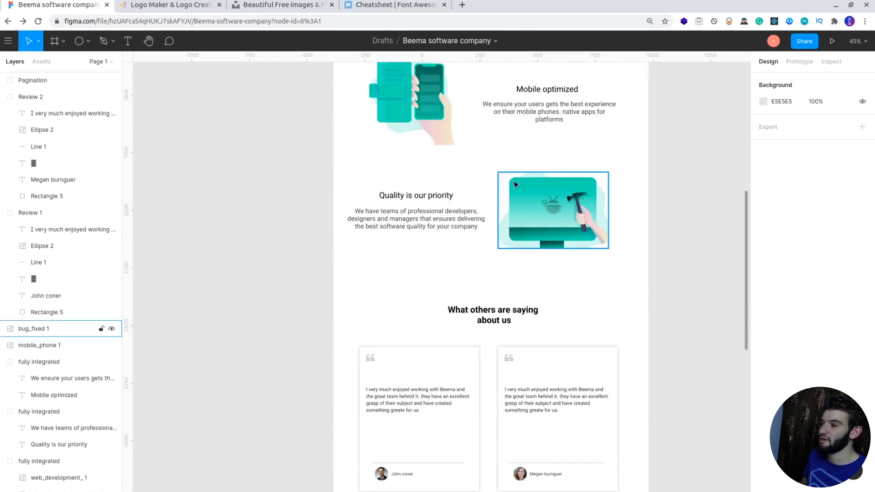
{"action": "scroll", "coordinate": [516, 184], "scroll_direction": "up", "scroll_amount": 10}
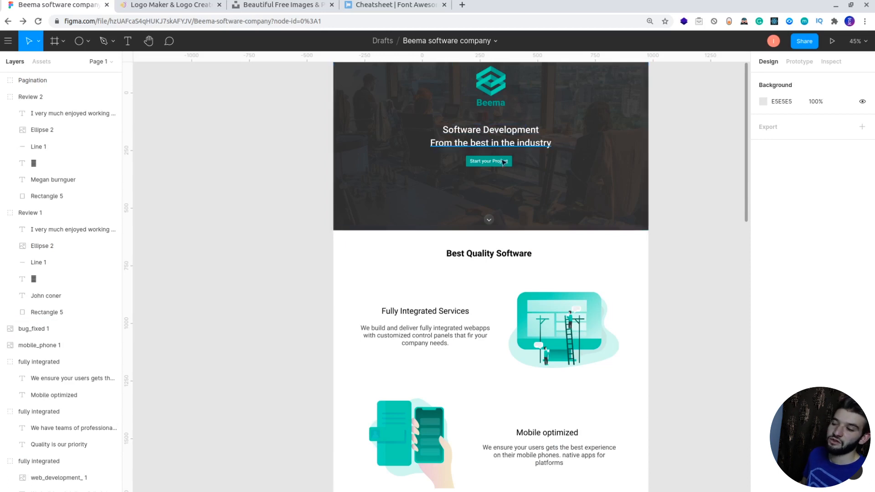
{"action": "scroll", "coordinate": [501, 155], "scroll_direction": "down", "scroll_amount": 4}
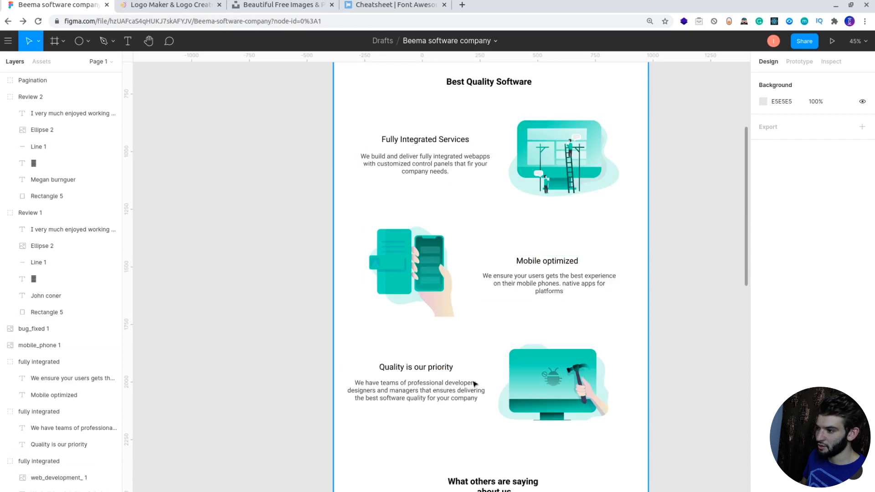
{"action": "scroll", "coordinate": [471, 380], "scroll_direction": "down", "scroll_amount": 8}
{"action": "scroll", "coordinate": [445, 253], "scroll_direction": "down", "scroll_amount": 5}
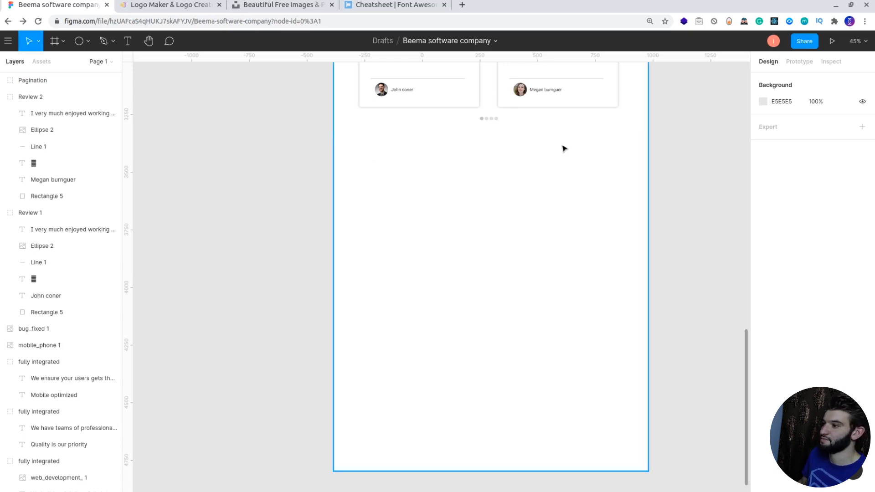
{"action": "scroll", "coordinate": [550, 189], "scroll_direction": "up", "scroll_amount": 6}
{"action": "scroll", "coordinate": [332, 307], "scroll_direction": "down", "scroll_amount": 3}
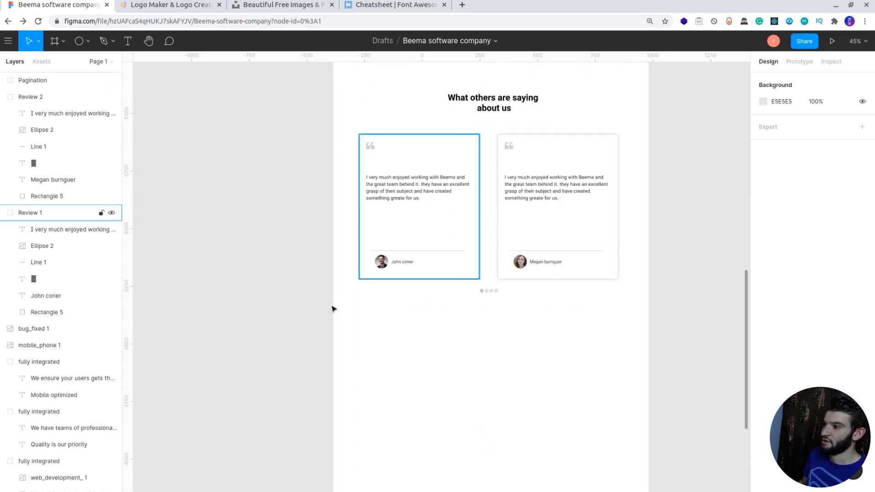
{"action": "scroll", "coordinate": [465, 297], "scroll_direction": "down", "scroll_amount": 3}
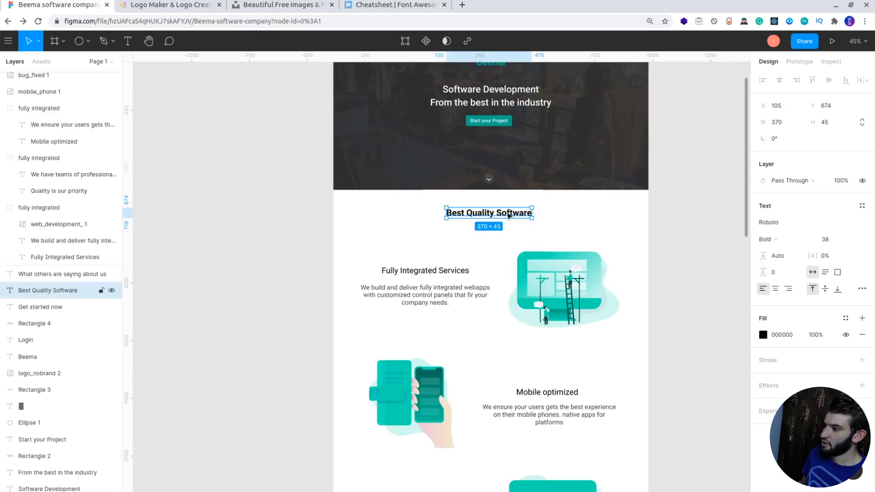
- Duplicate the "What others are saying about us" heading below the pagination dots, at X 97, Y 3548
{"action": "scroll", "coordinate": [509, 217], "scroll_direction": "down", "scroll_amount": 8}
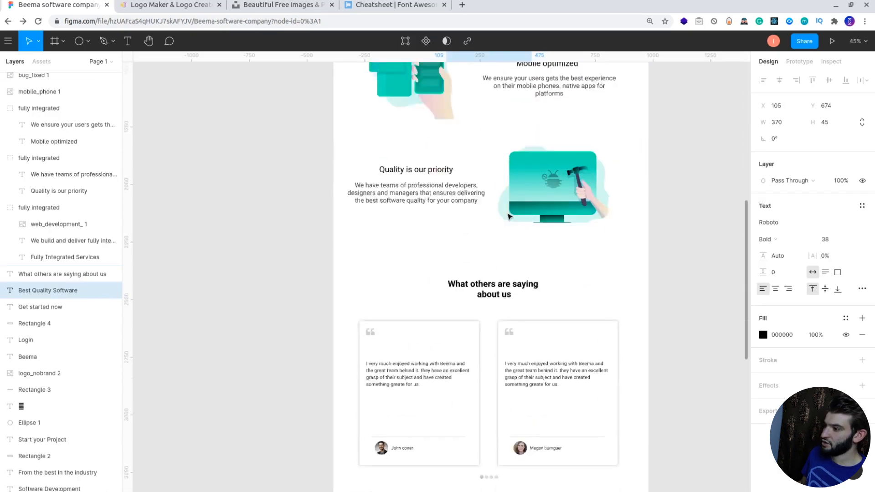
{"action": "left_click_drag", "start_coordinate": [497, 232], "coordinate": [491, 395]}
{"action": "scroll", "coordinate": [569, 334], "scroll_direction": "down", "scroll_amount": 5}
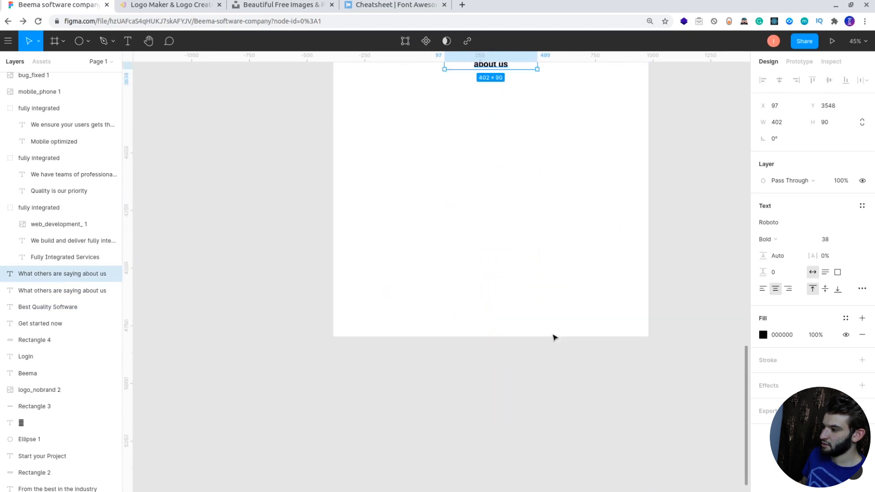
- Set the font weight of both "What others are saying about us" headings and the "Best Quality Software" heading to Medium
{"action": "scroll", "coordinate": [555, 336], "scroll_direction": "up", "scroll_amount": 3}
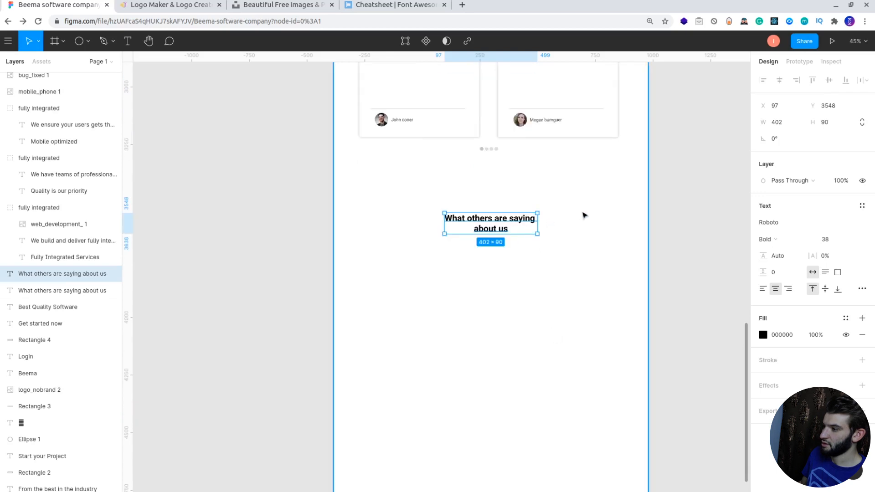
{"action": "scroll", "coordinate": [505, 229], "scroll_direction": "up", "scroll_amount": 3}
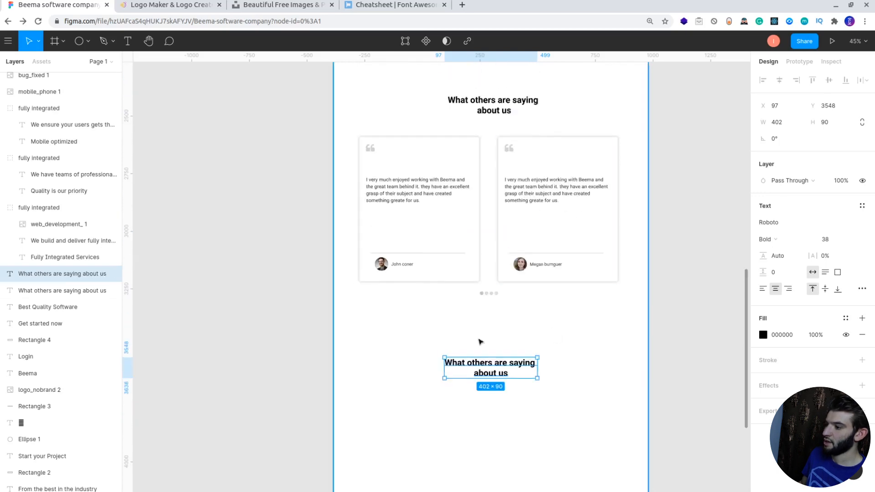
{"action": "scroll", "coordinate": [498, 283], "scroll_direction": "up", "scroll_amount": 4}
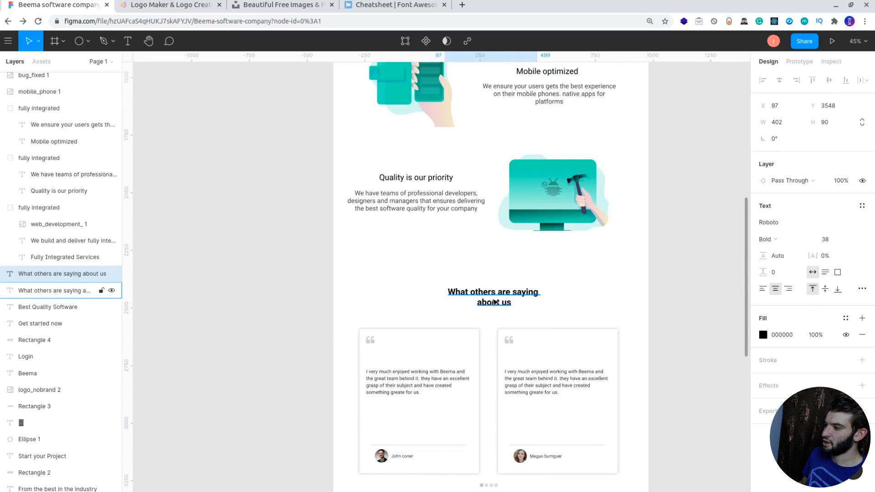
{"action": "left_click", "coordinate": [494, 302], "text": "shift"}
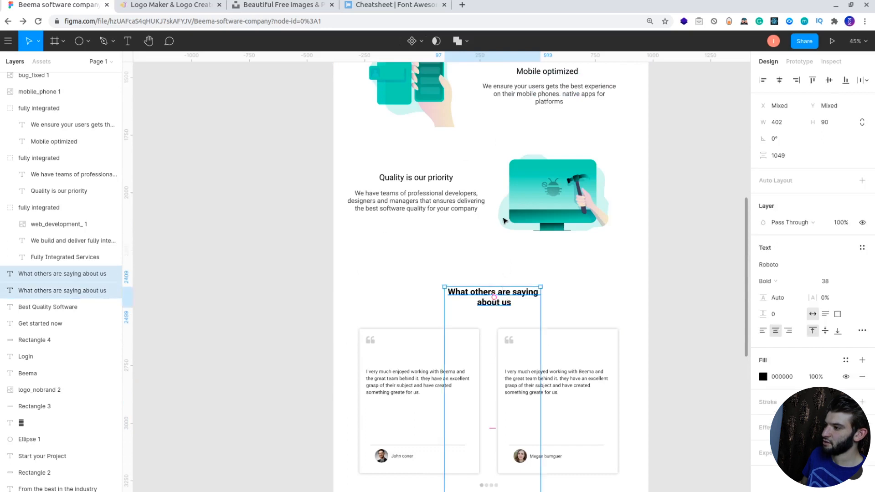
{"action": "scroll", "coordinate": [547, 241], "scroll_direction": "left", "scroll_amount": 4}
{"action": "scroll", "coordinate": [547, 242], "scroll_direction": "up", "scroll_amount": 1}
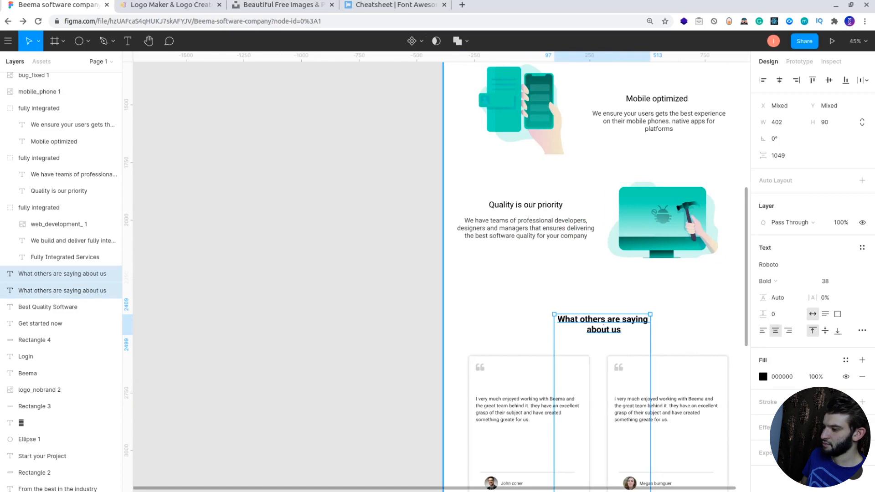
{"action": "scroll", "coordinate": [423, 488], "scroll_direction": "right", "scroll_amount": 4}
{"action": "scroll", "coordinate": [468, 291], "scroll_direction": "up", "scroll_amount": 6}
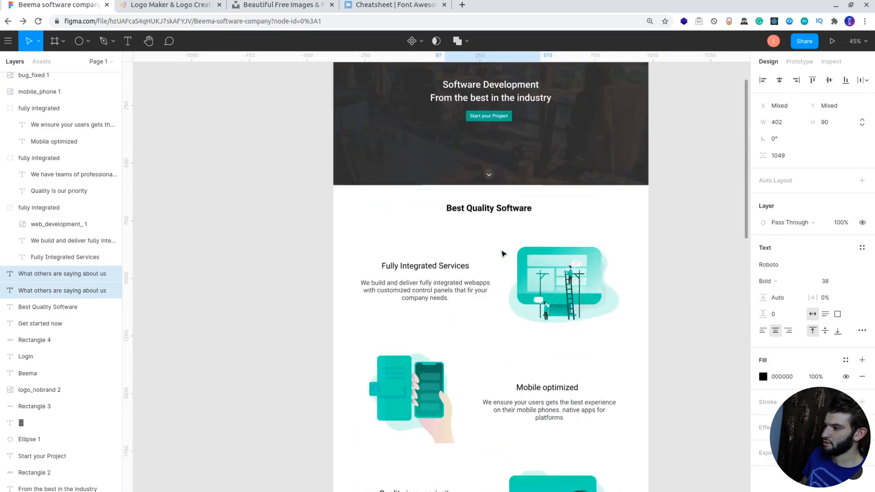
{"action": "left_click", "coordinate": [488, 209], "text": "shift"}
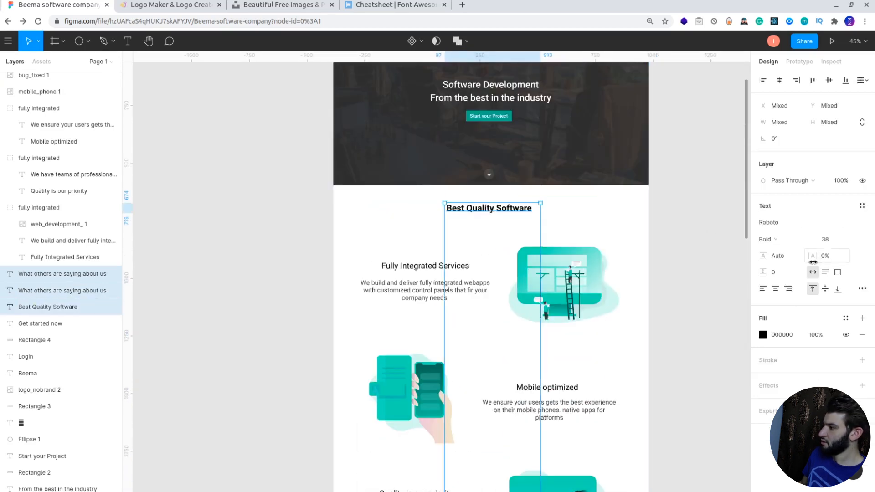
{"action": "left_click", "coordinate": [771, 240]}
{"action": "left_click", "coordinate": [778, 230]}
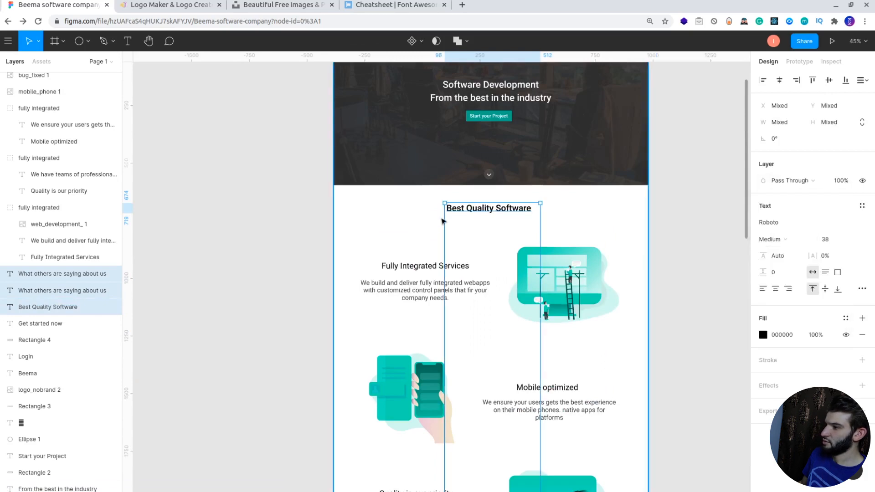
{"action": "left_click", "coordinate": [671, 211]}
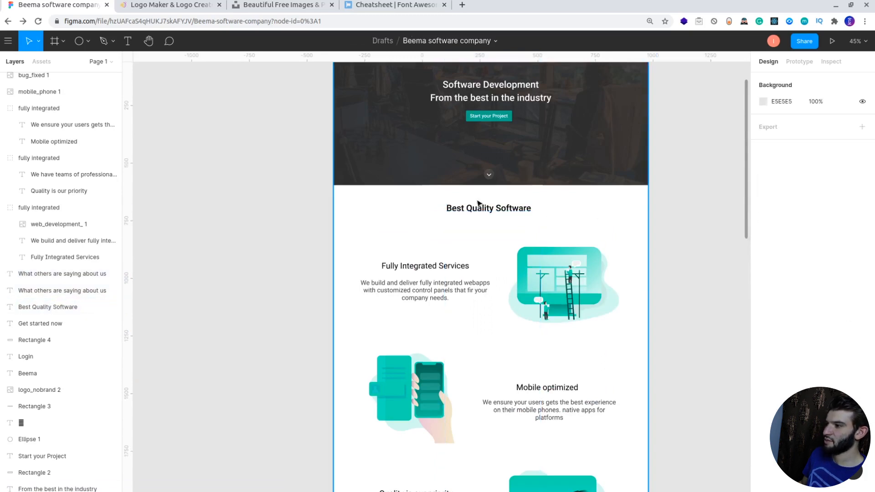
- Move the "We have teams of professional developers" paragraph below the copied heading, at X -317, Y 3905, and narrow it to 522
{"action": "scroll", "coordinate": [576, 260], "scroll_direction": "down", "scroll_amount": 6}
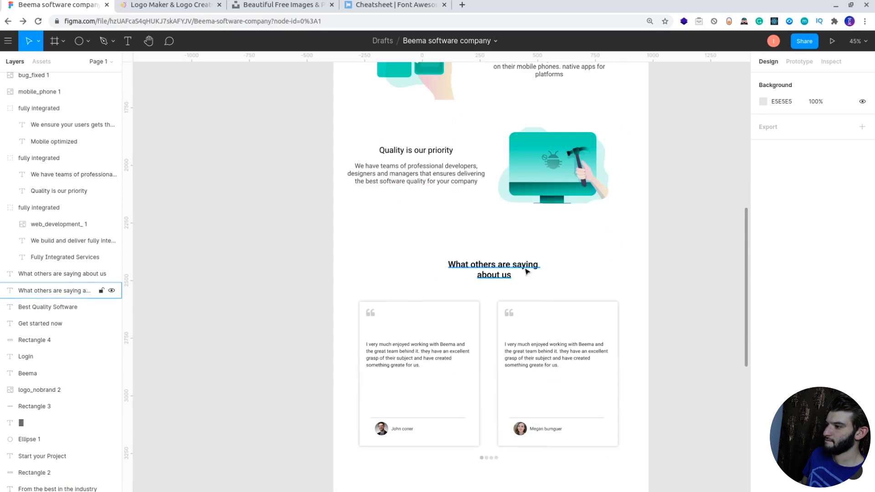
{"action": "scroll", "coordinate": [527, 272], "scroll_direction": "down", "scroll_amount": 5}
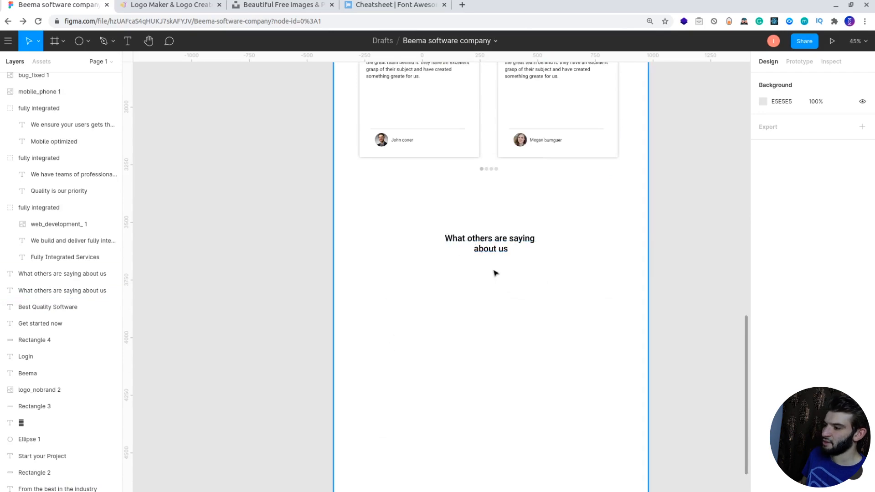
{"action": "scroll", "coordinate": [465, 232], "scroll_direction": "up", "scroll_amount": 6}
{"action": "scroll", "coordinate": [466, 234], "scroll_direction": "down", "scroll_amount": 3}
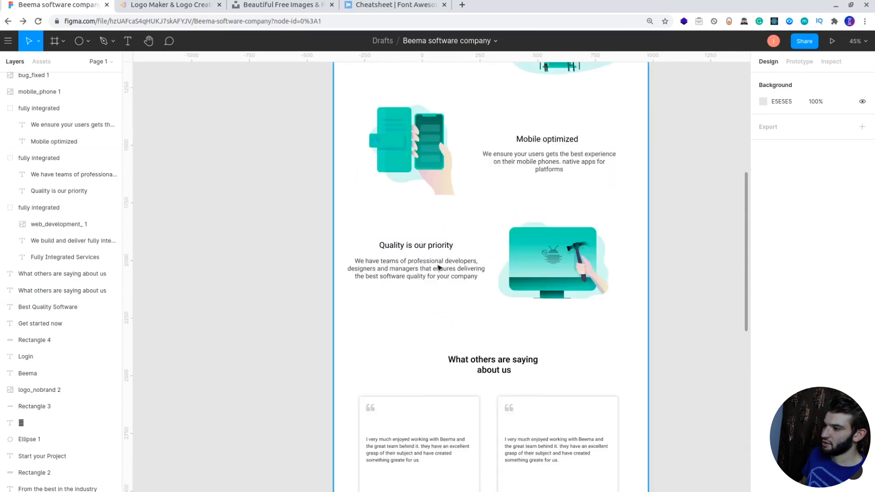
{"action": "left_click", "coordinate": [426, 273]}
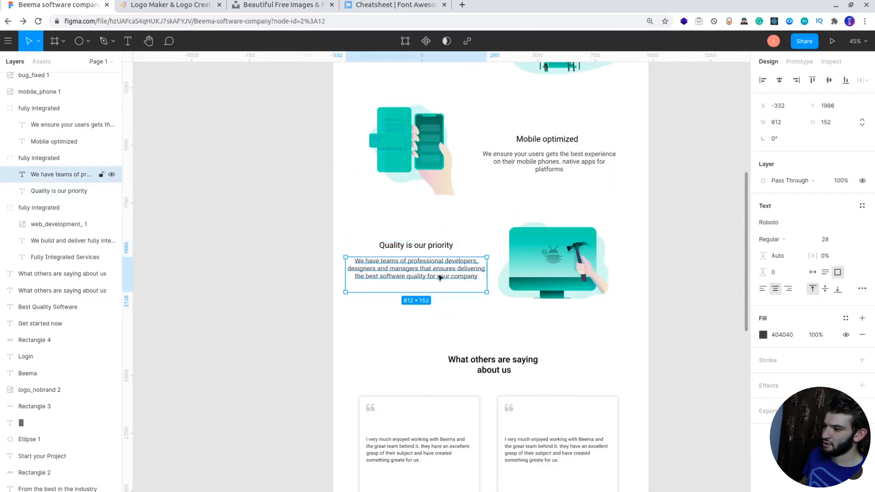
{"action": "left_click_drag", "start_coordinate": [440, 277], "coordinate": [446, 371]}
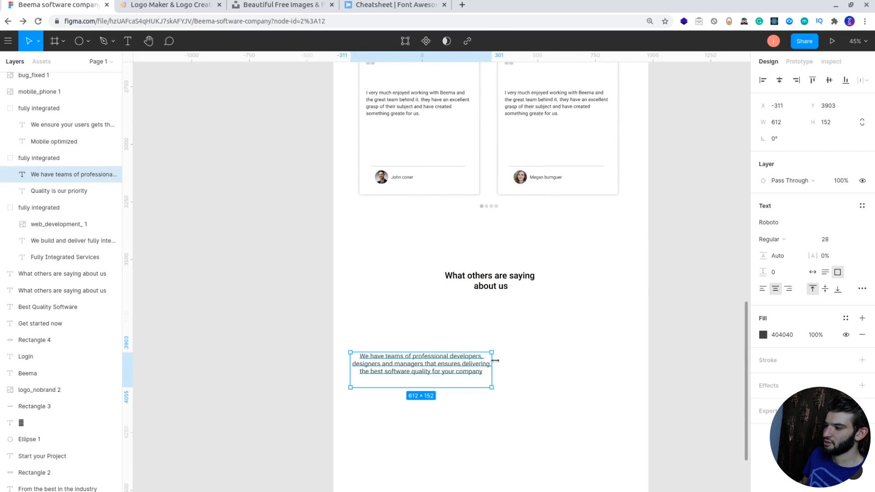
{"action": "scroll", "coordinate": [521, 289], "scroll_direction": "down", "scroll_amount": 4}
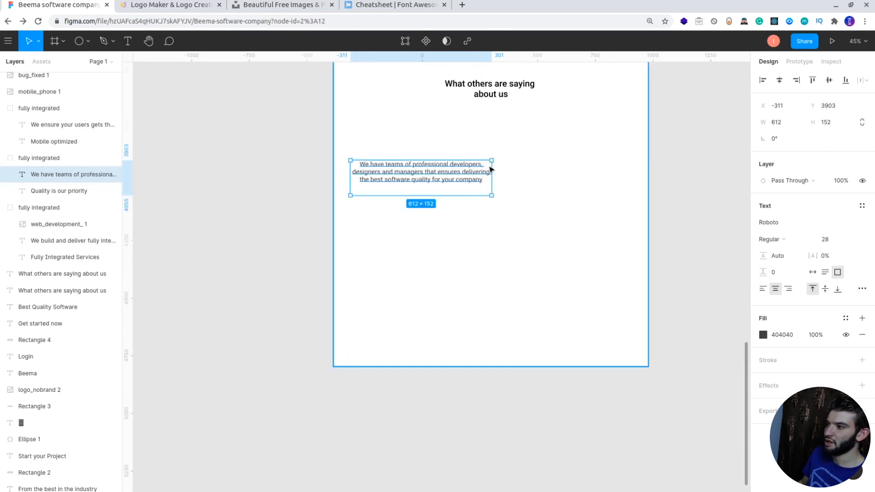
{"action": "left_click_drag", "start_coordinate": [485, 172], "coordinate": [420, 173]}
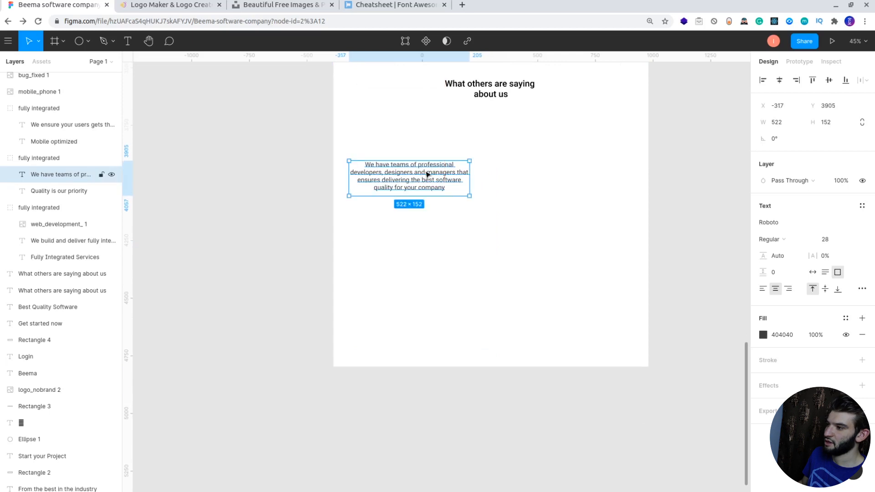
- Import rocket_launch_.png from the assets/illustrations folder in the file manager onto the empty area of the page
{"action": "left_click", "coordinate": [625, 179]}
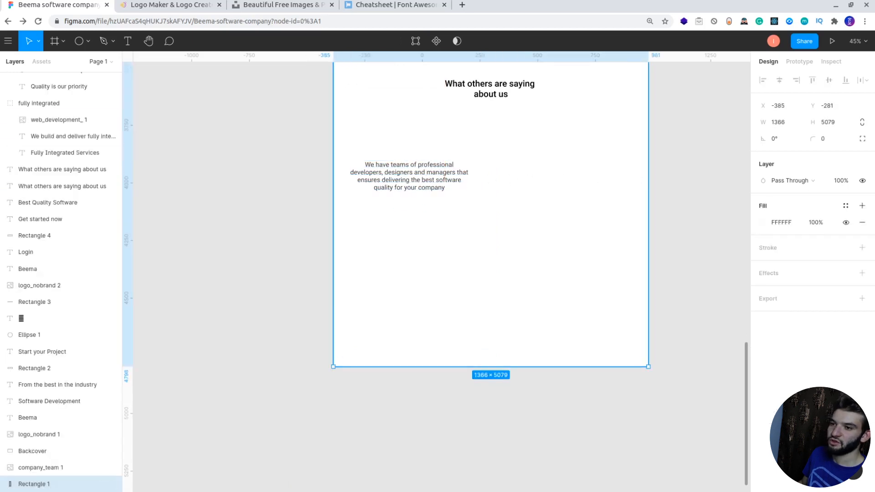
{"action": "left_click", "coordinate": [4, 180]}
{"action": "left_click", "coordinate": [420, 147]}
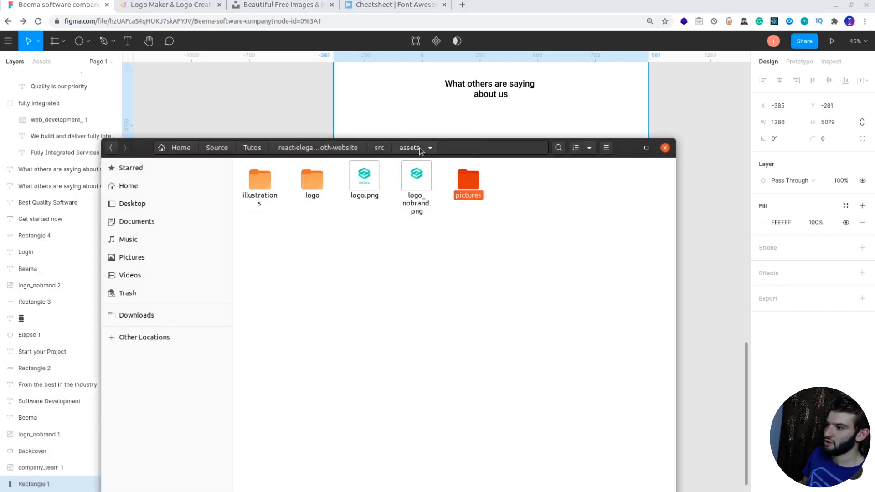
{"action": "double_click", "coordinate": [268, 185]}
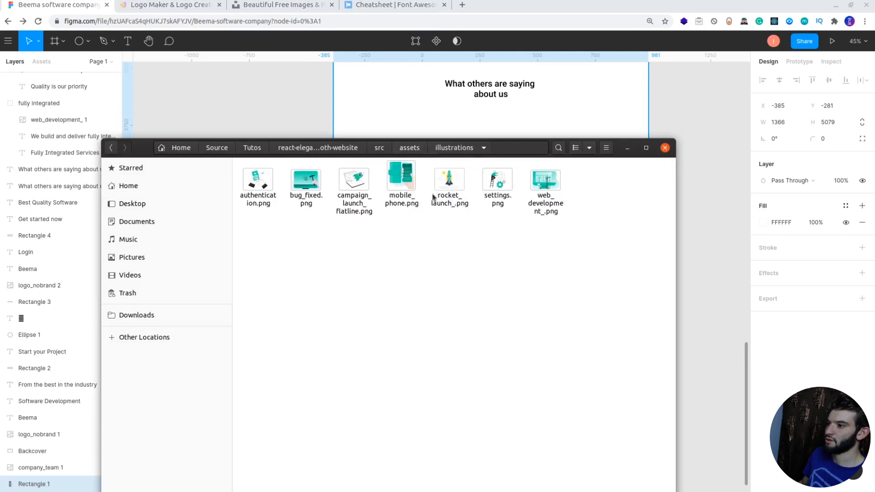
{"action": "left_click_drag", "start_coordinate": [451, 184], "coordinate": [629, 167]}
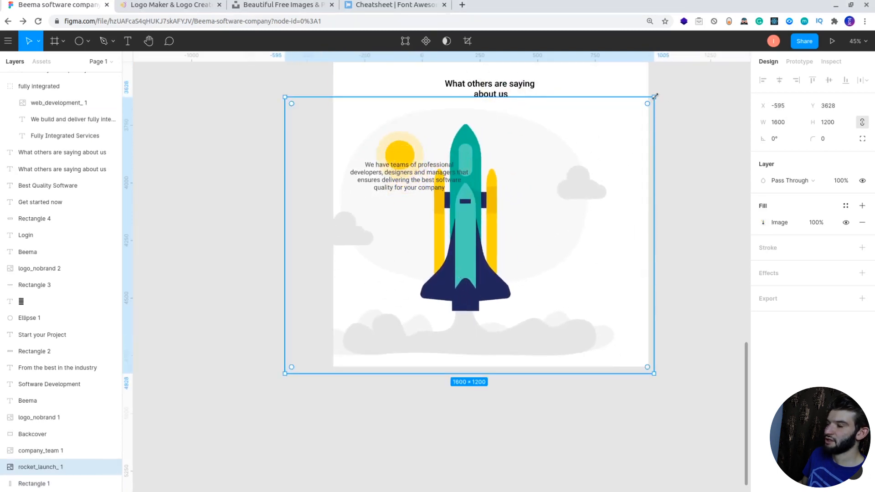
- Scale the rocket illustration down to 789 × 592 and place it beside the paragraph at X 226, Y 3668
{"action": "left_click_drag", "start_coordinate": [656, 94], "coordinate": [674, 136]}
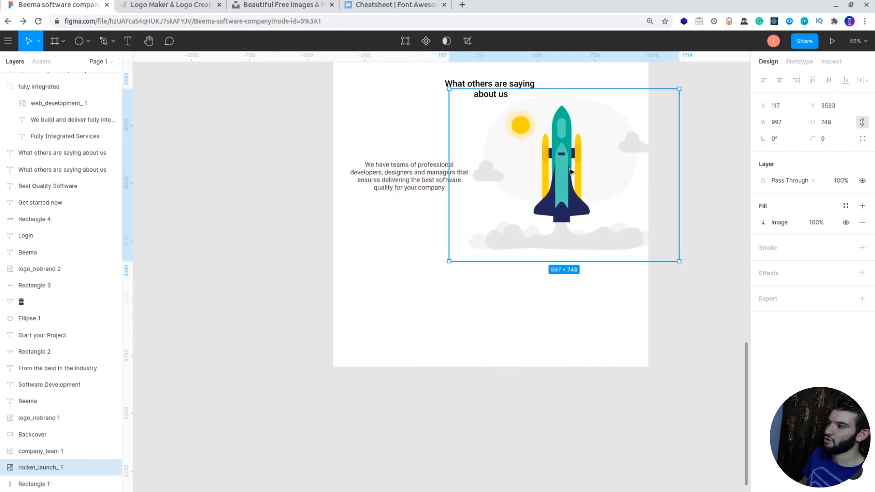
{"action": "left_click_drag", "start_coordinate": [651, 100], "coordinate": [607, 124]}
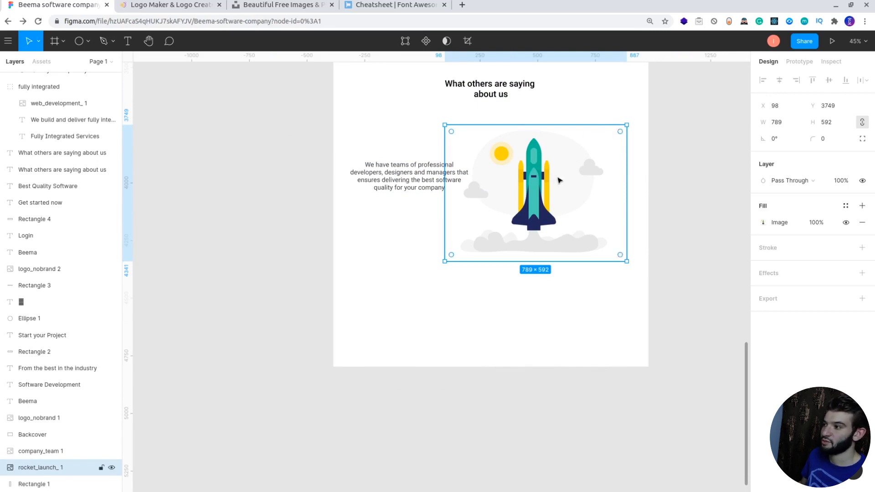
{"action": "left_click_drag", "start_coordinate": [545, 186], "coordinate": [573, 168]}
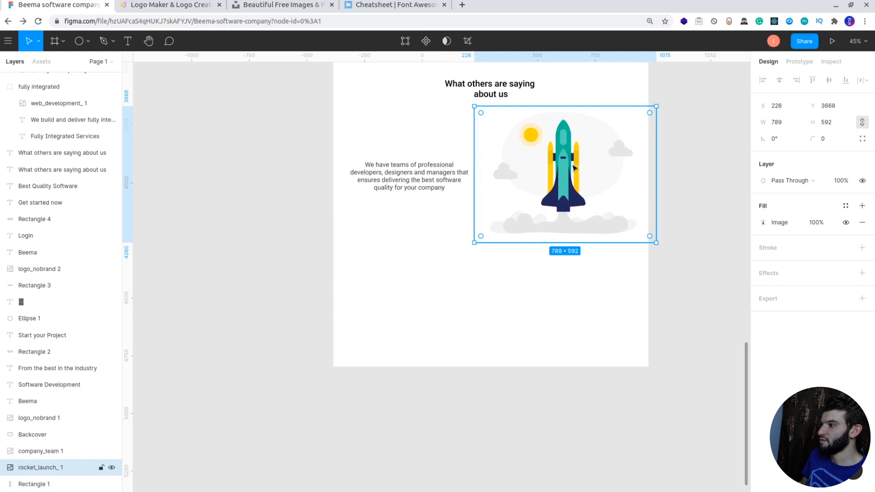
{"action": "left_click", "coordinate": [707, 162]}
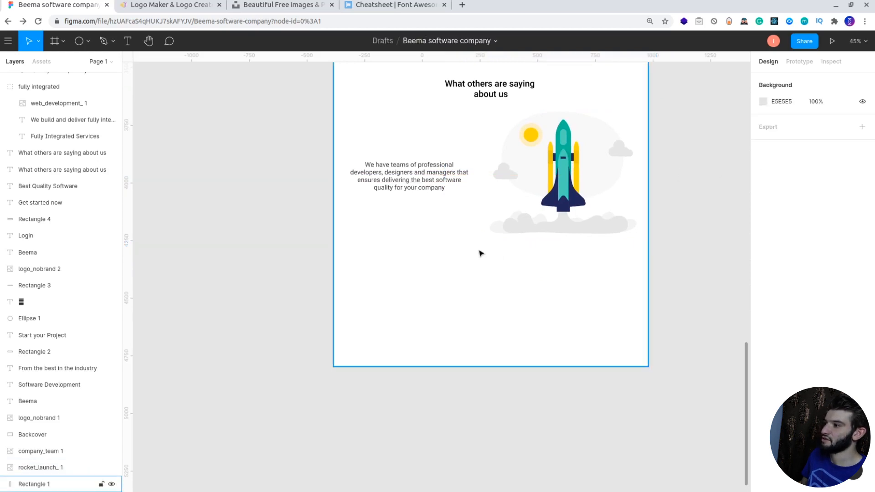
- Shrink the rocket illustration to 726 × 545 and position it at X 243, Y 3708, inside the page edge
{"action": "scroll", "coordinate": [482, 254], "scroll_direction": "up", "scroll_amount": 3}
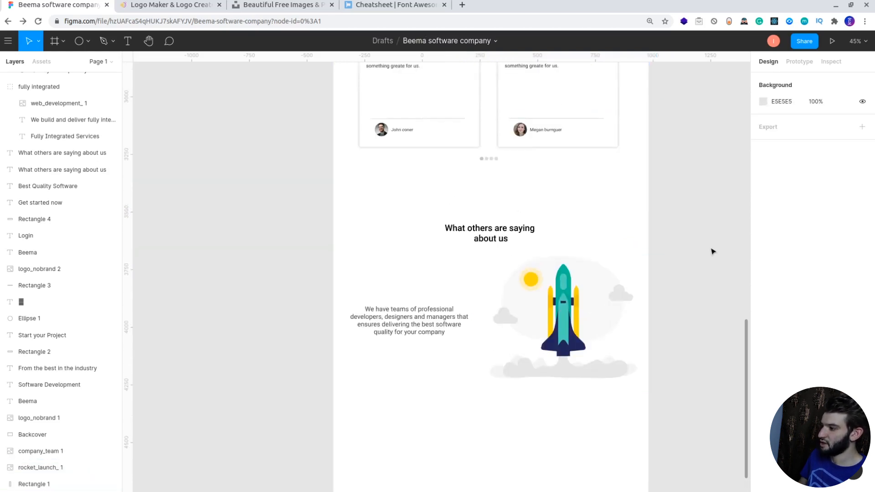
{"action": "left_click", "coordinate": [589, 313]}
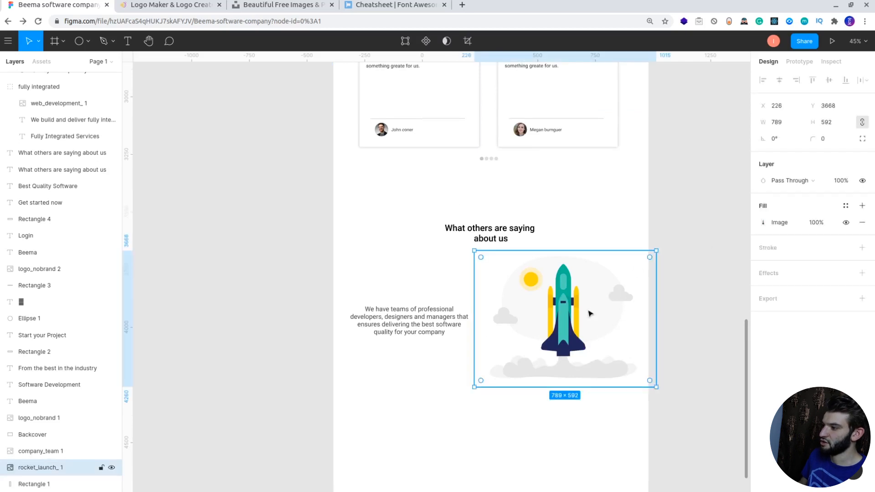
{"action": "left_click_drag", "start_coordinate": [588, 312], "coordinate": [587, 313]}
{"action": "left_click_drag", "start_coordinate": [653, 249], "coordinate": [639, 260]}
{"action": "left_click_drag", "start_coordinate": [568, 311], "coordinate": [573, 309]}
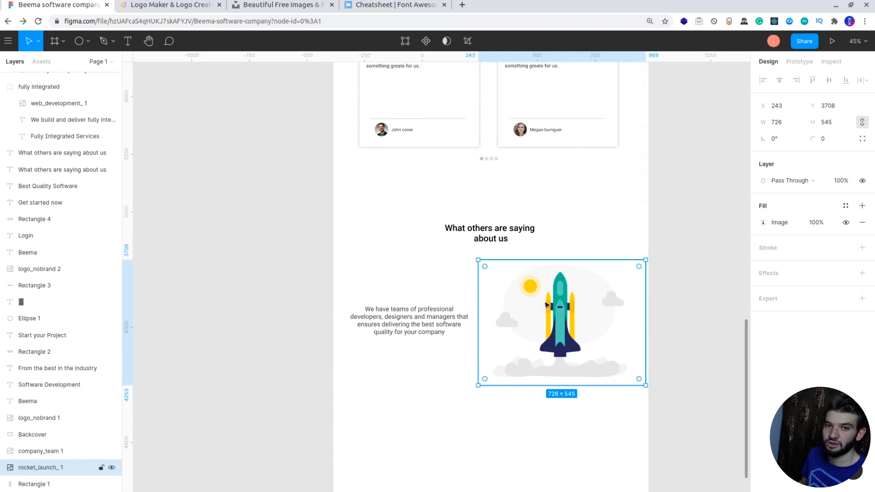
- Lower the paragraph beside the rocket and replace its text with the three-part copy starting "Beema is about designing, building", in a 550-wide box
{"action": "left_click", "coordinate": [409, 322]}
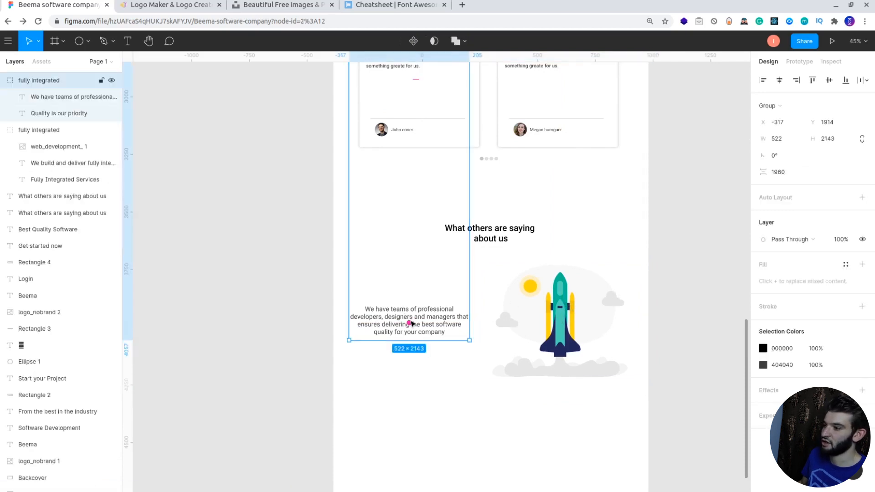
{"action": "left_click_drag", "start_coordinate": [428, 323], "coordinate": [432, 346]}
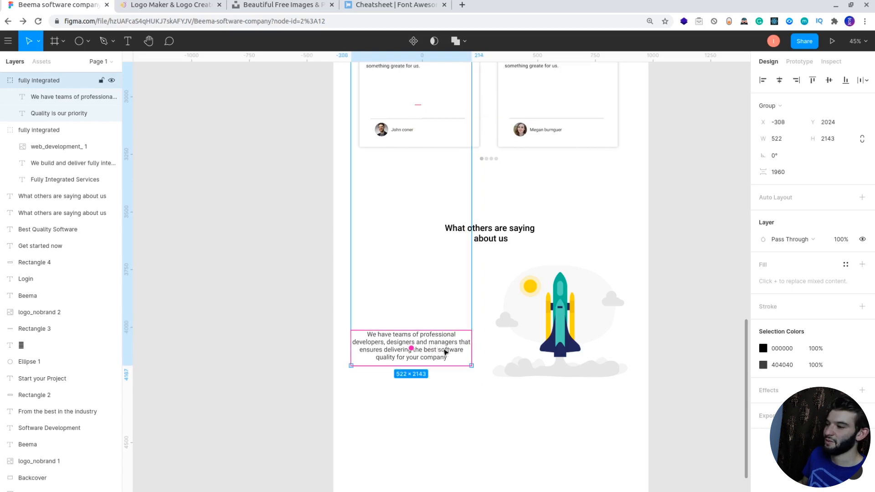
{"action": "double_click", "coordinate": [436, 349]}
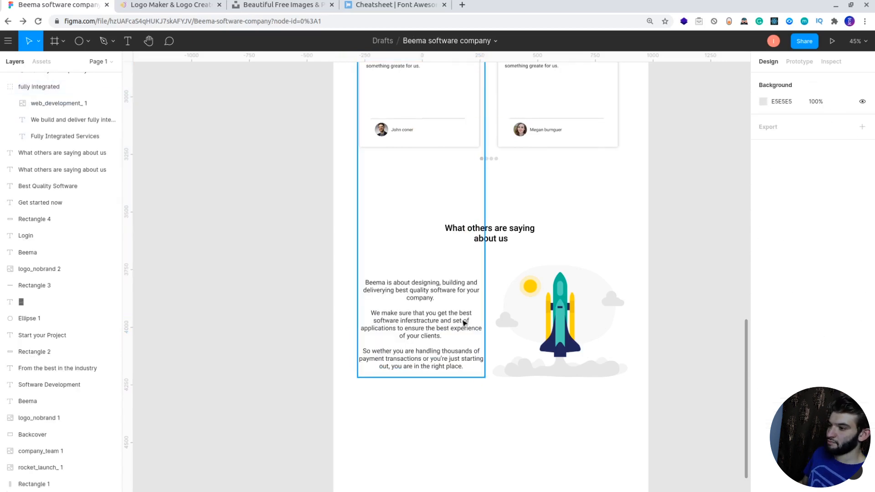
- Set the "Beema is about designing" paragraph's font size to 26 and move it down to Y 3837
{"action": "left_click", "coordinate": [422, 336]}
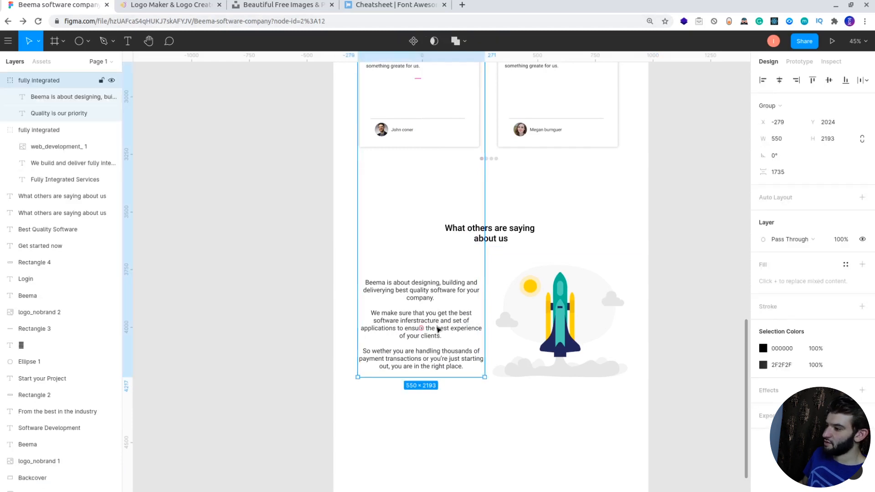
{"action": "double_click", "coordinate": [437, 329]}
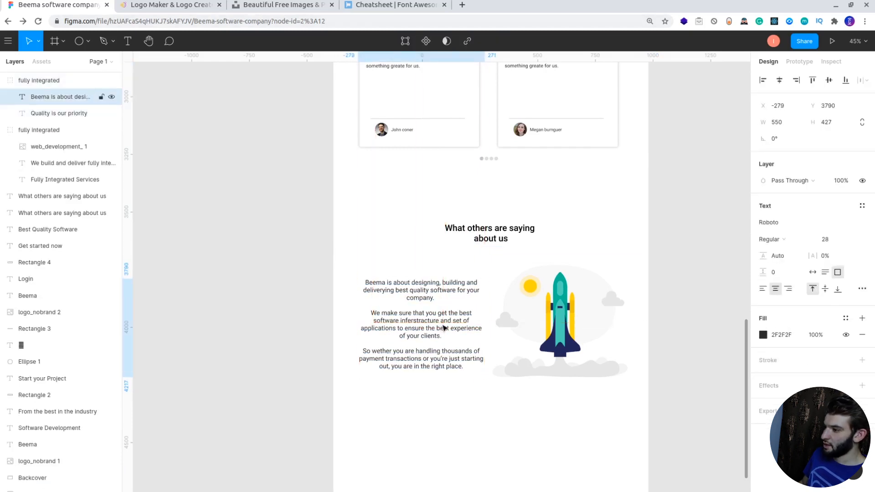
{"action": "left_click", "coordinate": [827, 240]}
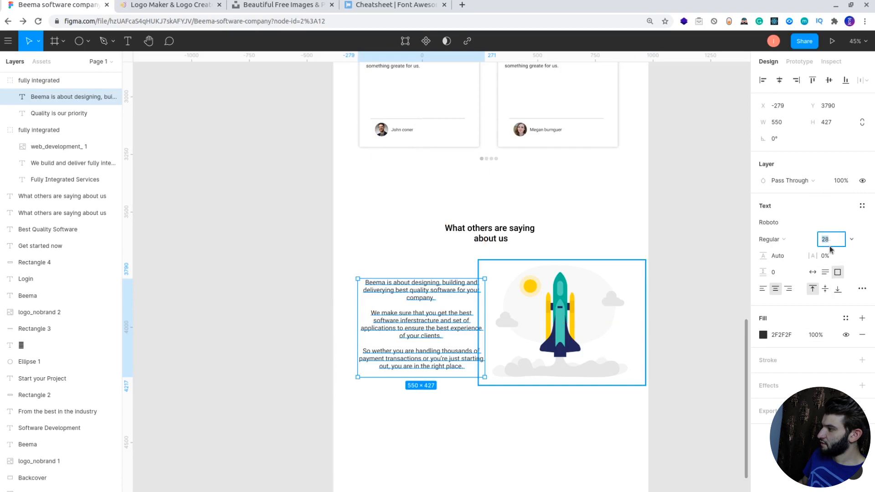
{"action": "type", "text": "26"}
{"action": "key", "text": "Return"}
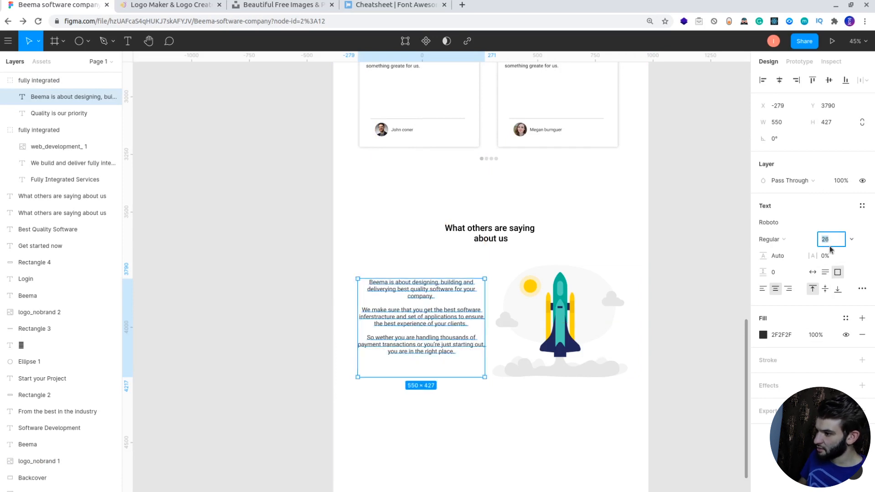
{"action": "left_click_drag", "start_coordinate": [424, 323], "coordinate": [424, 334]}
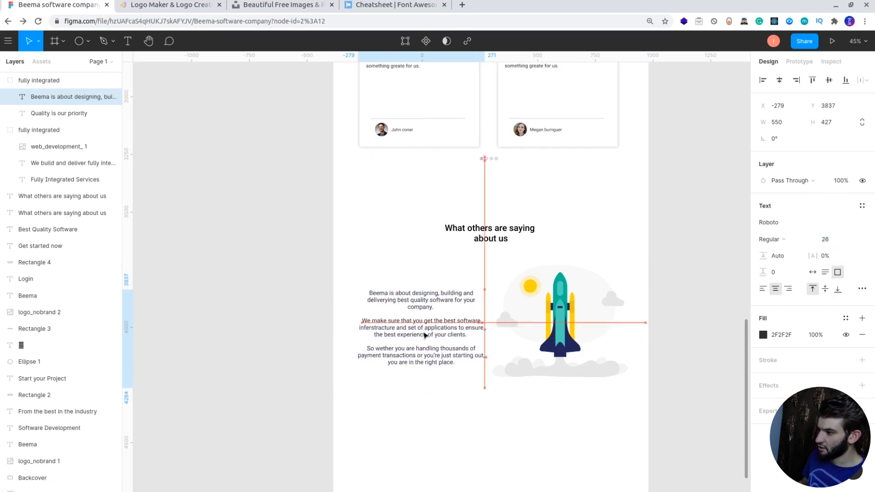
- Enlarge the rocket illustration to 777 × 583 and position it at X 217, Y 3704
{"action": "left_click", "coordinate": [596, 308]}
{"action": "left_click_drag", "start_coordinate": [646, 260], "coordinate": [657, 251]}
{"action": "left_click_drag", "start_coordinate": [558, 327], "coordinate": [552, 334]}
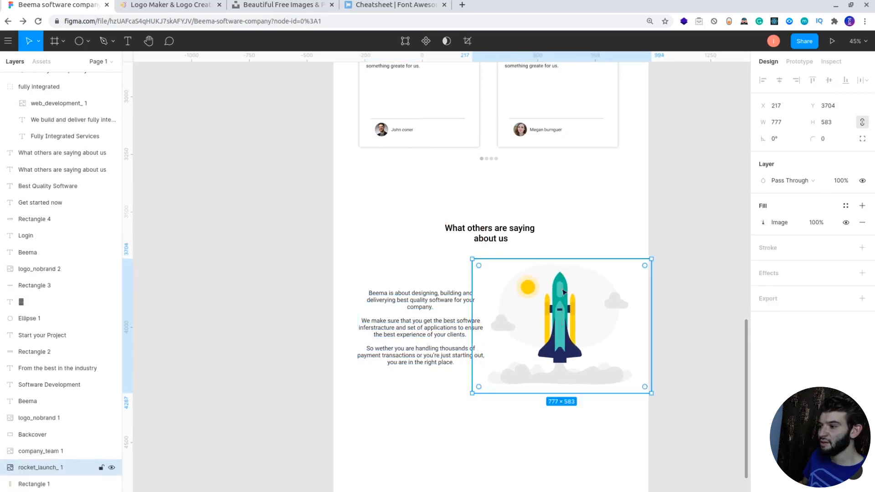
- Set the font size of the "Beema is about designing" paragraph to 27
{"action": "left_click", "coordinate": [429, 317]}
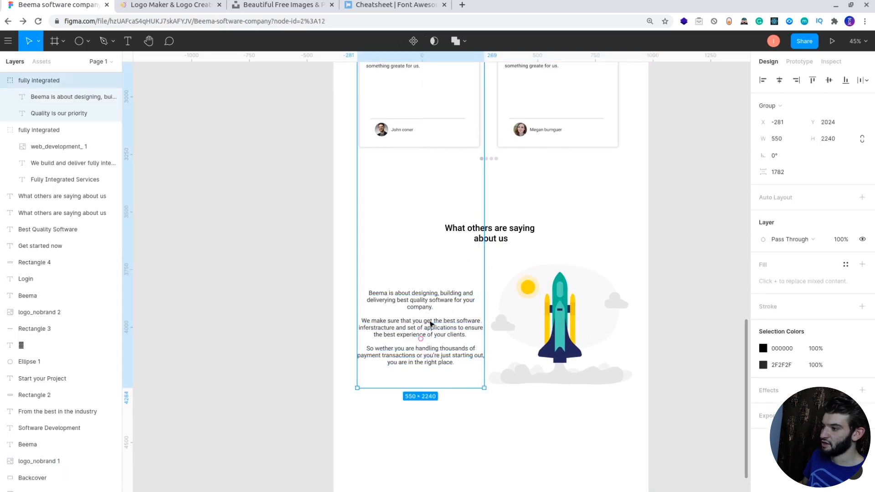
{"action": "double_click", "coordinate": [431, 321]}
{"action": "left_click", "coordinate": [834, 244]}
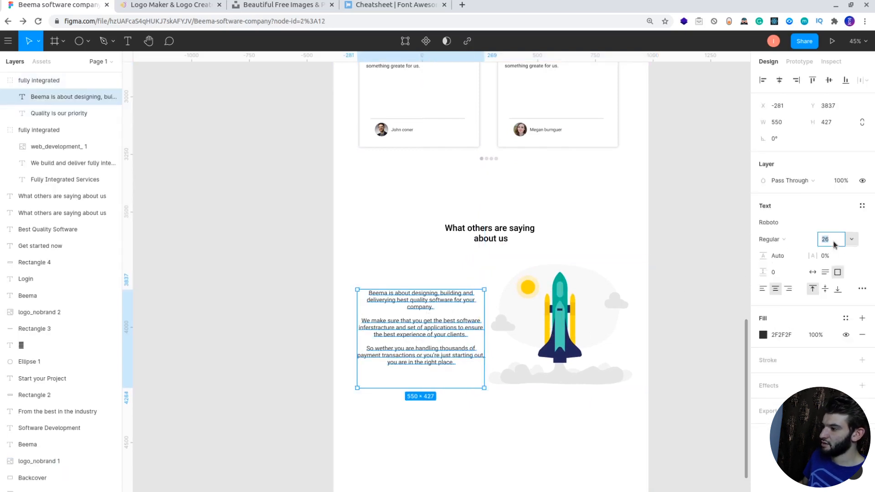
{"action": "key", "text": "Up"}
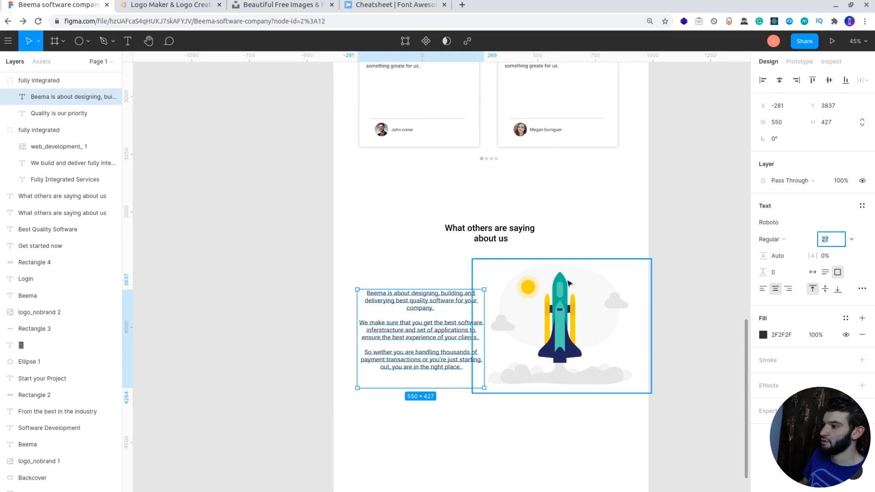
{"action": "left_click", "coordinate": [685, 291]}
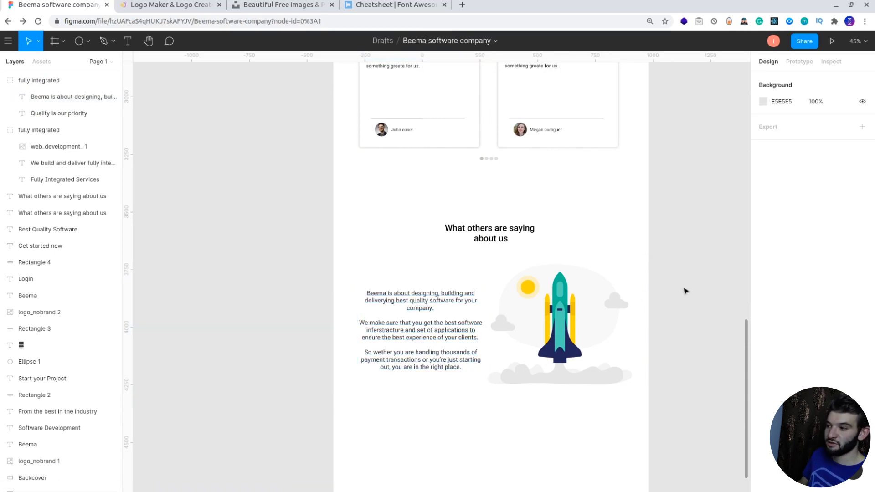
- Shift the "Beema is about designing" paragraph to X -294 and the rocket illustration to X 200, Y 3717
{"action": "left_click", "coordinate": [419, 340]}
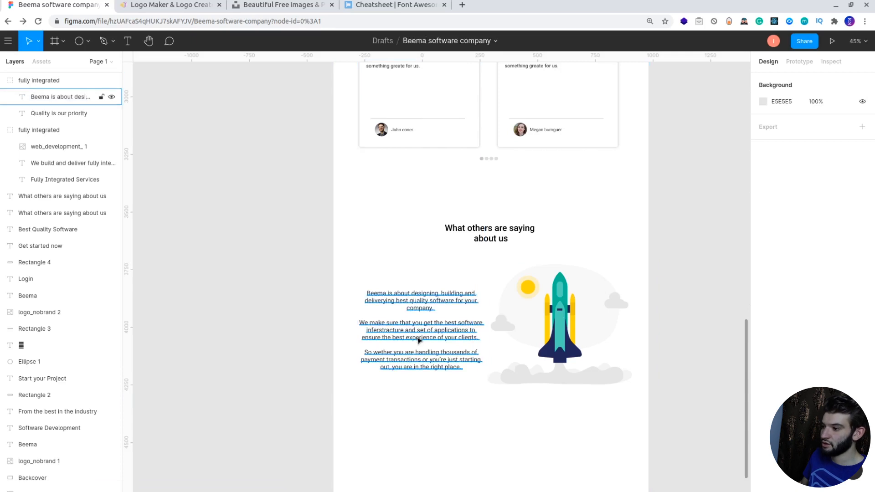
{"action": "left_click_drag", "start_coordinate": [418, 339], "coordinate": [418, 340]}
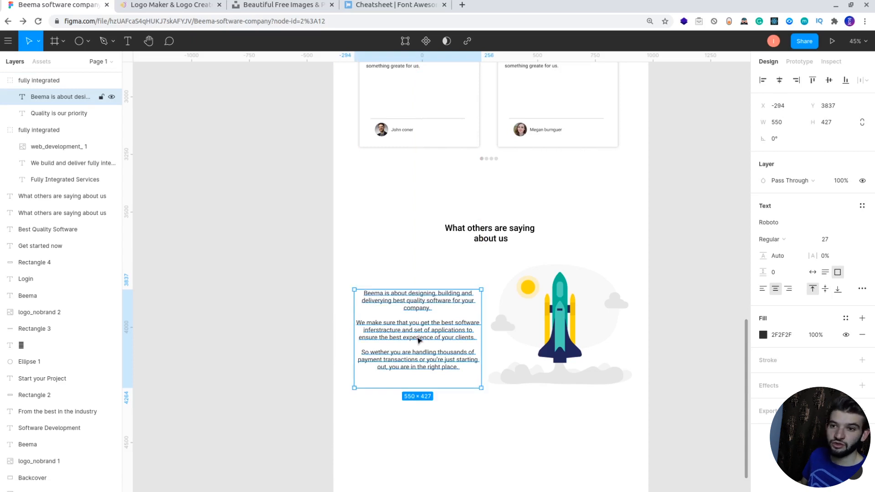
{"action": "left_click", "coordinate": [555, 317]}
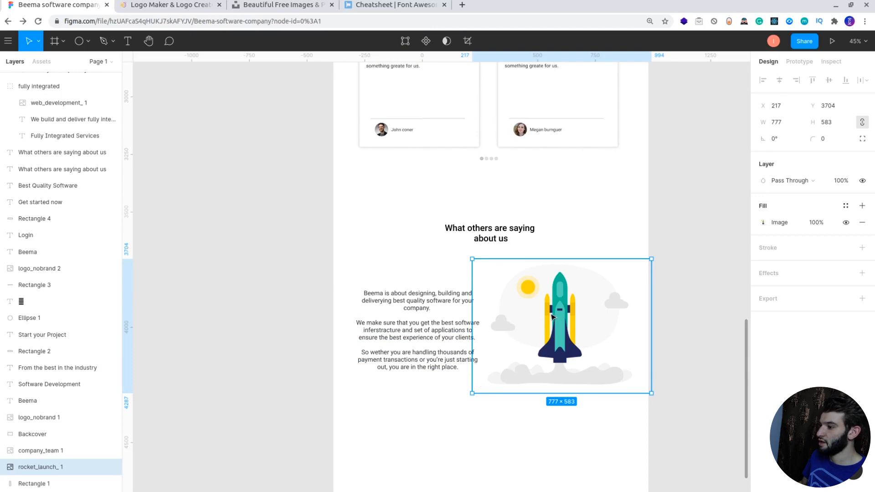
{"action": "left_click_drag", "start_coordinate": [551, 316], "coordinate": [547, 319]}
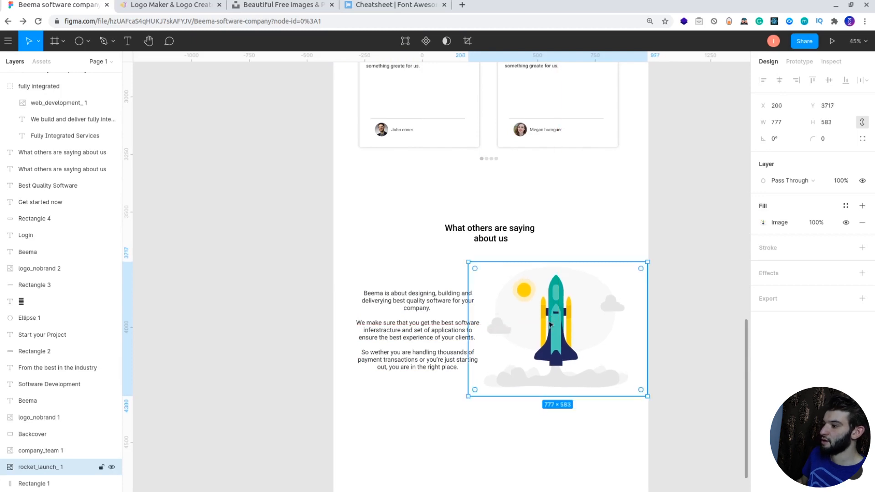
{"action": "left_click", "coordinate": [685, 286]}
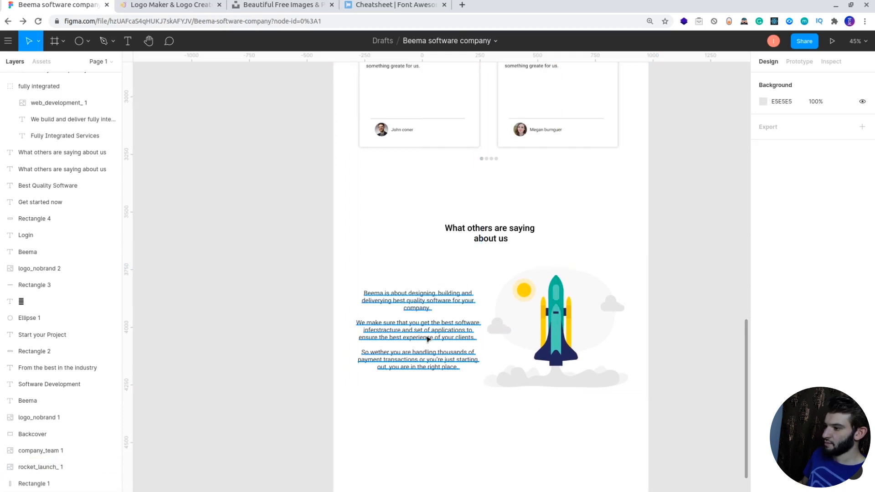
- Darken the "Beema is about designing" paragraph's fill to 252525, then reduce its text box height to 363 and place it at Y 3856
{"action": "left_click", "coordinate": [449, 360]}
{"action": "left_click", "coordinate": [763, 336]}
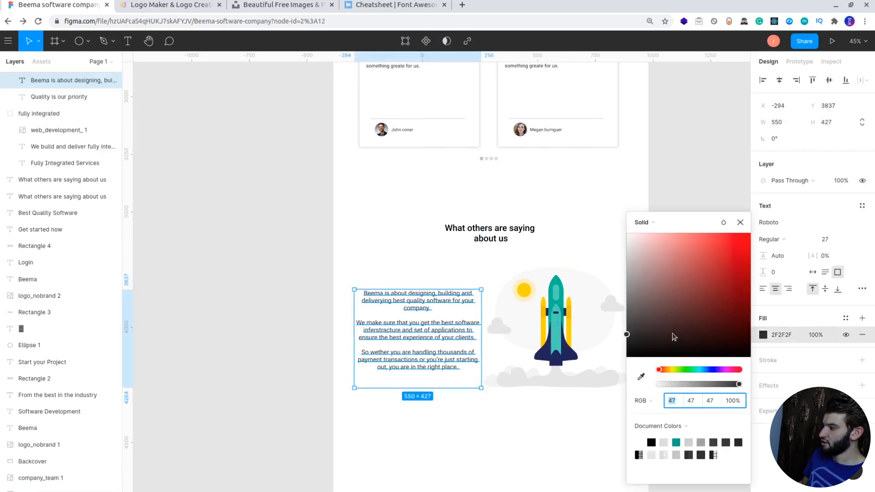
{"action": "left_click_drag", "start_coordinate": [627, 337], "coordinate": [627, 339]}
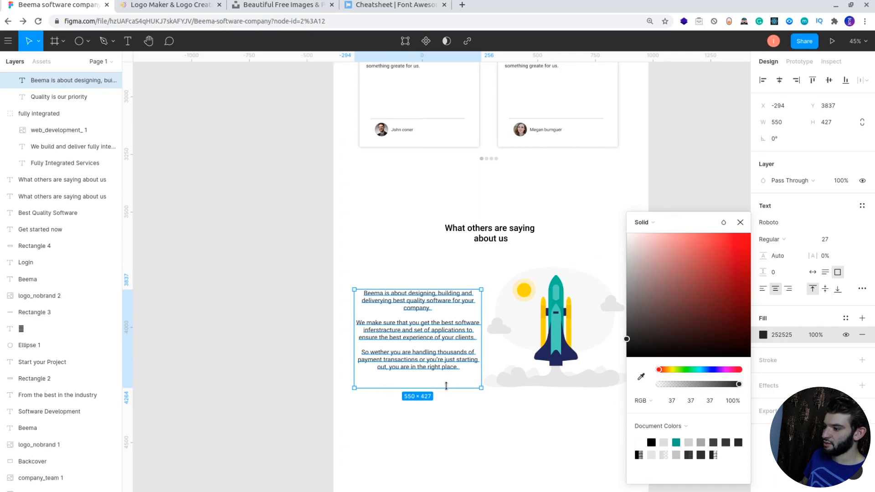
{"action": "left_click_drag", "start_coordinate": [447, 385], "coordinate": [441, 356]}
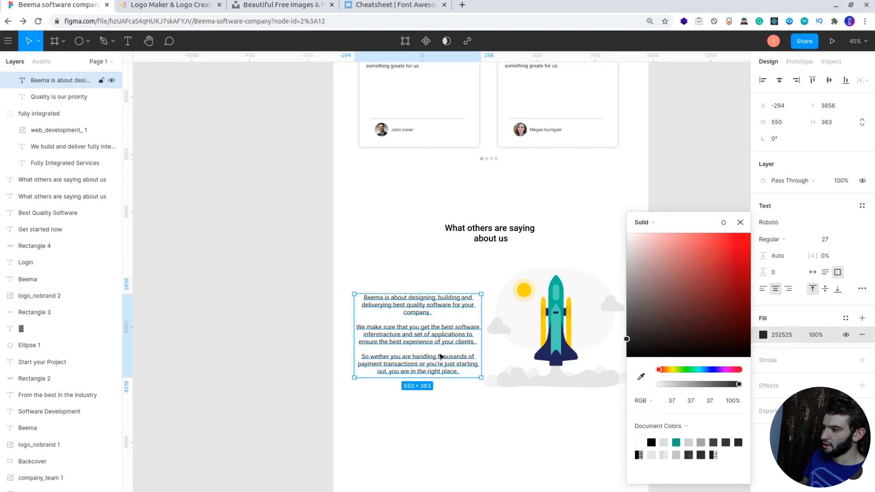
{"action": "left_click", "coordinate": [740, 223]}
{"action": "left_click", "coordinate": [713, 268]}
- Nudge the group containing the "Beema is about designing" paragraph down to Y 2037
{"action": "scroll", "coordinate": [442, 239], "scroll_direction": "down", "scroll_amount": 3}
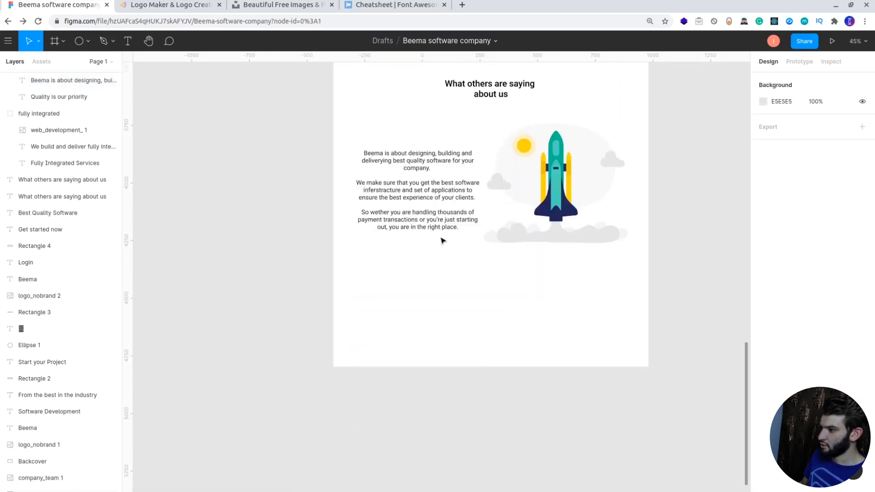
{"action": "left_click", "coordinate": [417, 206]}
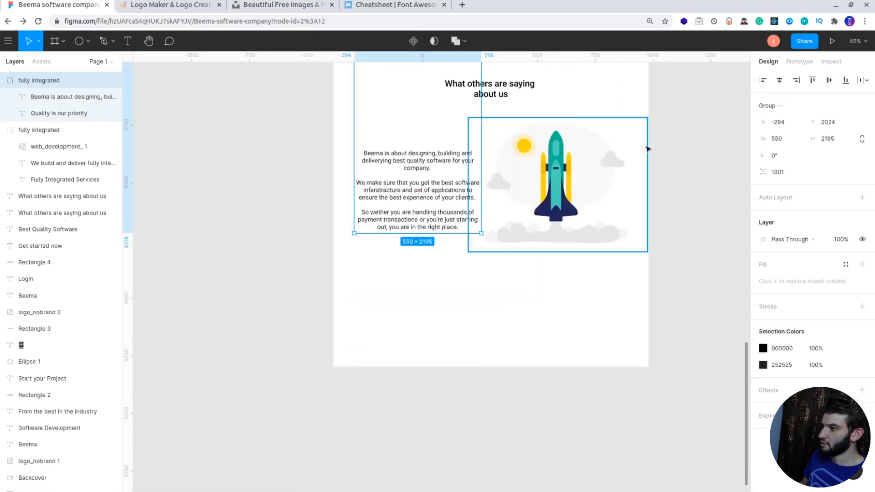
{"action": "key", "text": "Down"}
{"action": "key", "text": "Down"}
{"action": "key", "text": "Down"}
{"action": "key", "text": "Down"}
{"action": "key", "text": "Down"}
{"action": "key", "text": "Down"}
{"action": "key", "text": "Down"}
{"action": "key", "text": "Down"}
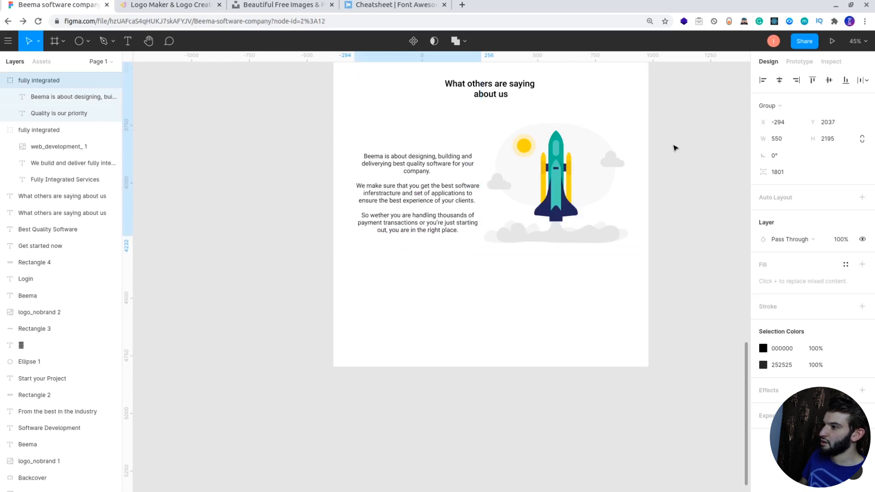
{"action": "left_click", "coordinate": [675, 148]}
- Widen the "Beema is about designing" text box to 596 by extending its outer edge to X -340
{"action": "scroll", "coordinate": [573, 214], "scroll_direction": "up", "scroll_amount": 5}
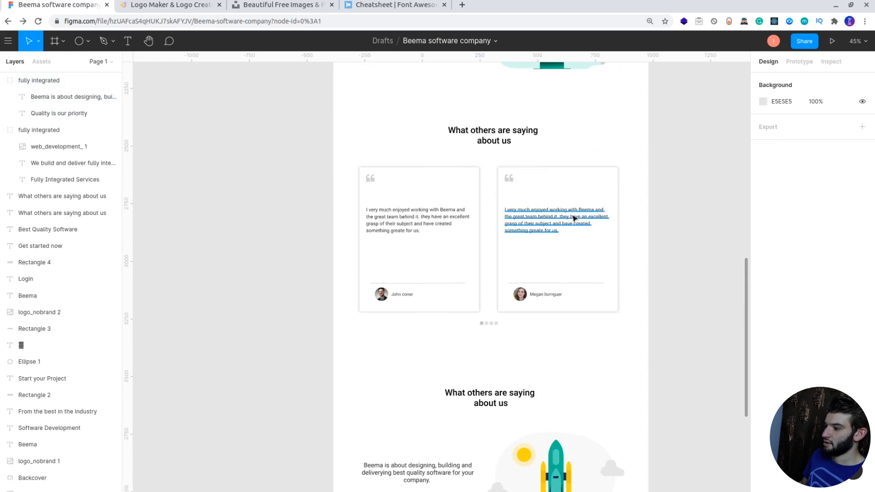
{"action": "scroll", "coordinate": [573, 218], "scroll_direction": "down", "scroll_amount": 2}
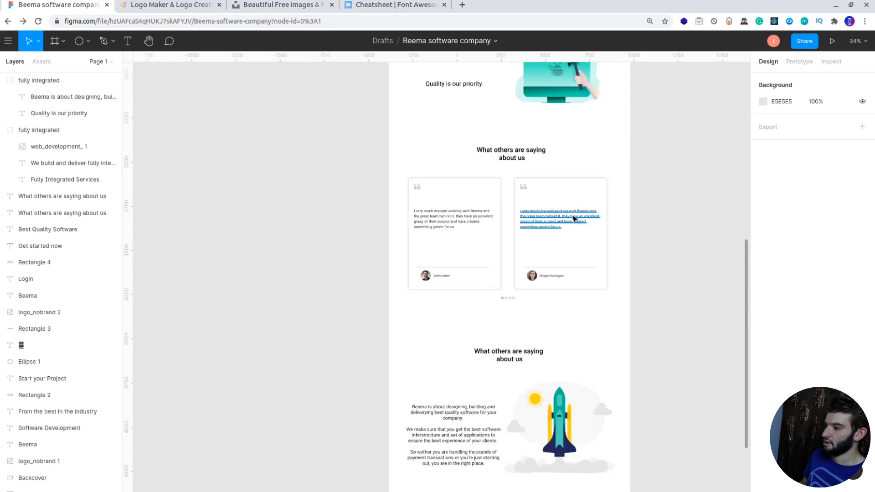
{"action": "left_click", "coordinate": [443, 445]}
{"action": "scroll", "coordinate": [469, 374], "scroll_direction": "down", "scroll_amount": 3}
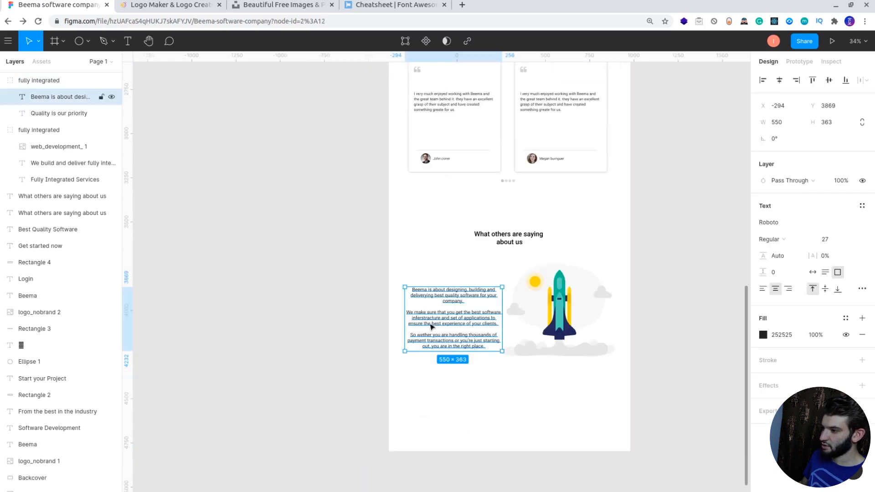
{"action": "left_click_drag", "start_coordinate": [401, 304], "coordinate": [394, 304]}
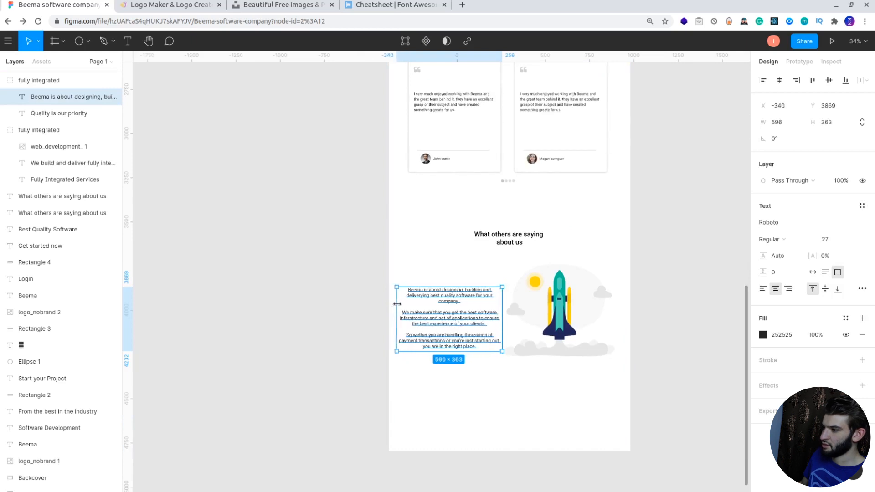
- Narrow the "Beema is about designing" text box to 528 wide from its outer edge and left-align its text
{"action": "left_click_drag", "start_coordinate": [397, 304], "coordinate": [409, 304]}
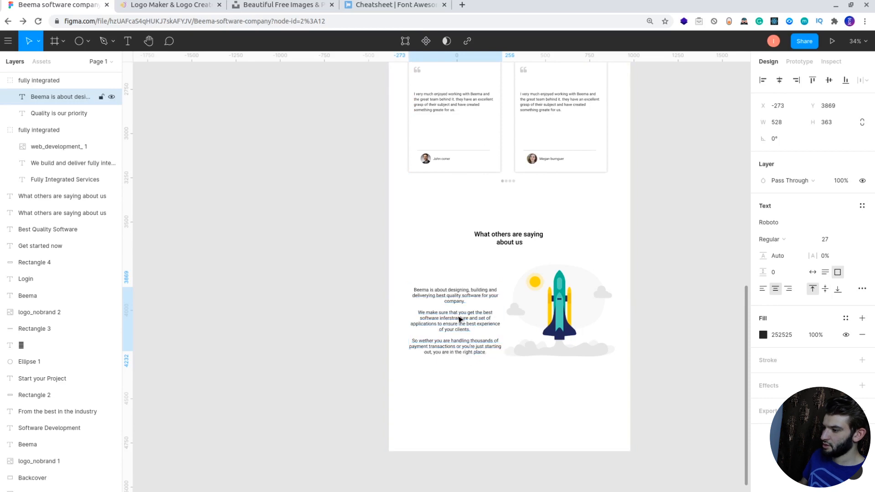
{"action": "left_click", "coordinate": [763, 289]}
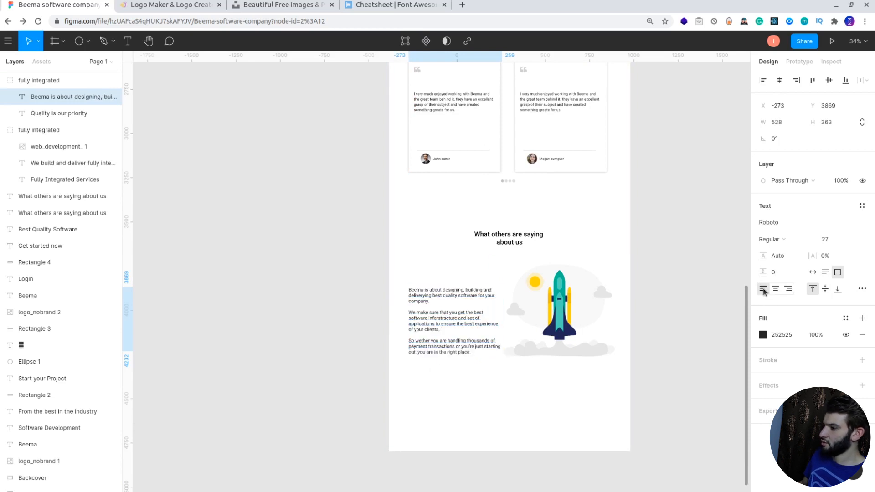
- Nudge the "Beema is about designing" paragraph to X -288, Y 3842 beside the rocket illustration
{"action": "key", "text": "Left"}
{"action": "key", "text": "Left"}
{"action": "key", "text": "Left"}
{"action": "key", "text": "Left"}
{"action": "key", "text": "Left"}
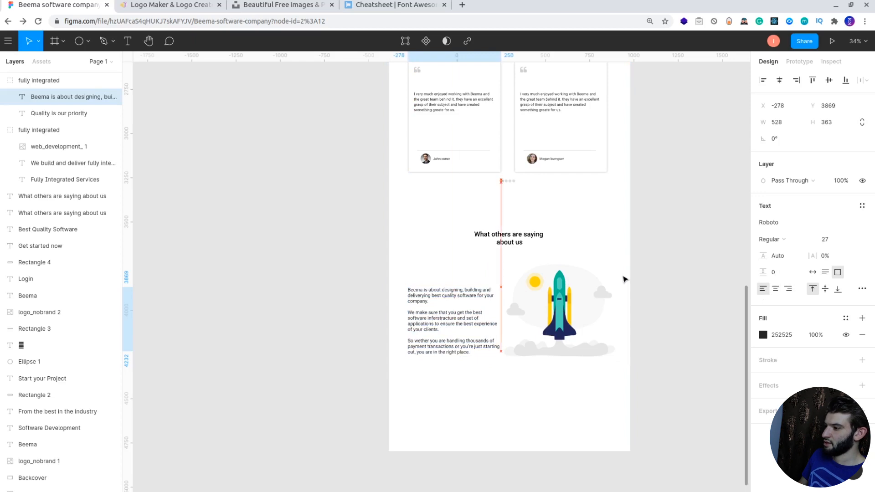
{"action": "key", "text": "Left"}
{"action": "key", "text": "Left"}
{"action": "key", "text": "Up"}
{"action": "key", "text": "Up"}
{"action": "key", "text": "Up"}
{"action": "key", "text": "Up"}
{"action": "key", "text": "Up"}
{"action": "key", "text": "Up"}
{"action": "key", "text": "Up"}
{"action": "key", "text": "Up"}
{"action": "key", "text": "Up"}
{"action": "key", "text": "Up"}
{"action": "key", "text": "Up"}
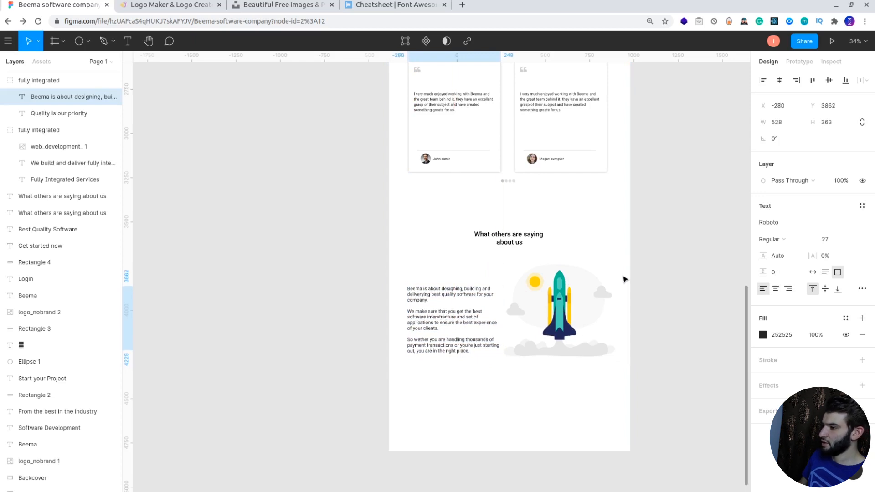
{"action": "key", "text": "Up"}
{"action": "key", "text": "Up"}
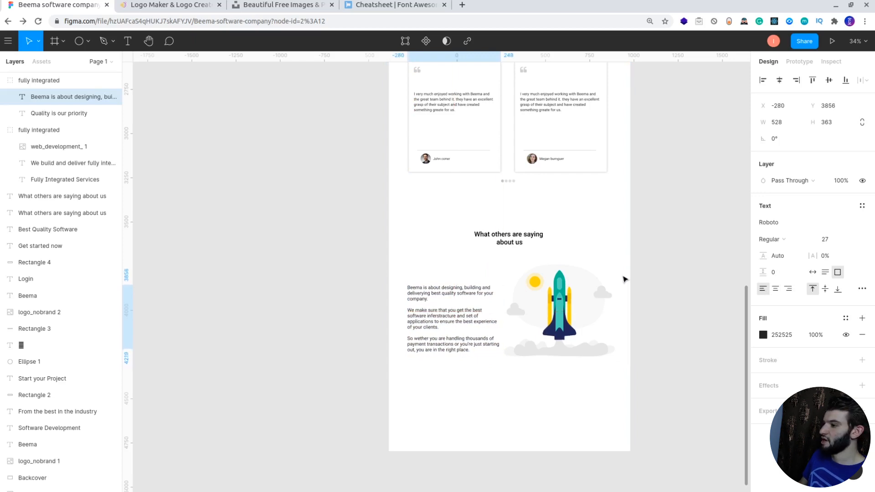
{"action": "key", "text": "Left"}
{"action": "key", "text": "Left"}
{"action": "key", "text": "Left"}
{"action": "key", "text": "Left"}
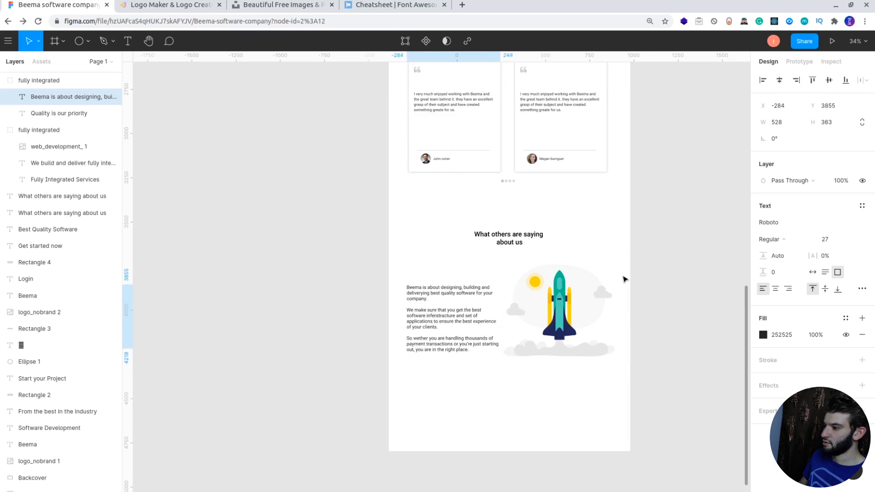
{"action": "key", "text": "Up"}
{"action": "key", "text": "Up"}
{"action": "key", "text": "Up"}
{"action": "key", "text": "Up"}
{"action": "key", "text": "Up"}
{"action": "key", "text": "Up"}
{"action": "key", "text": "Up"}
{"action": "key", "text": "Up"}
{"action": "key", "text": "Up"}
{"action": "key", "text": "Up"}
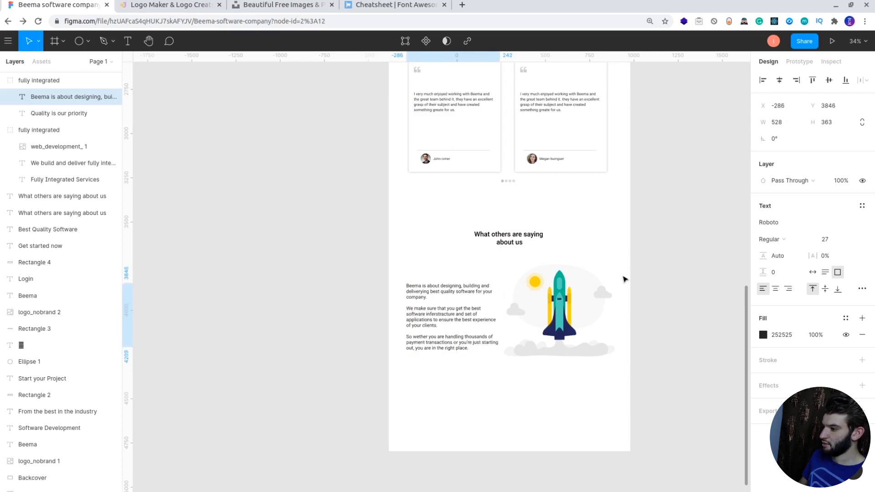
{"action": "key", "text": "Left"}
{"action": "key", "text": "Up"}
{"action": "key", "text": "Up"}
{"action": "key", "text": "Up"}
{"action": "key", "text": "Left"}
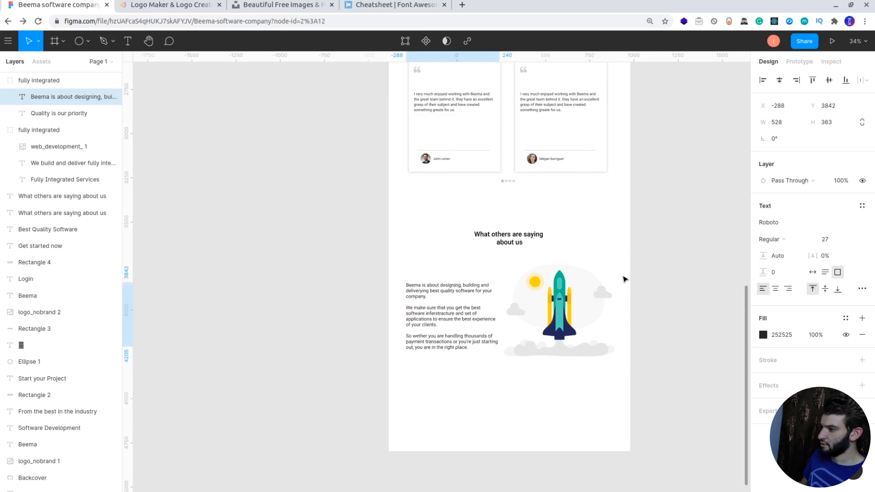
- Examine the layout of the rocket section and the sections above it, up to "Quality is our priority" and "Mobile optimized"
{"action": "scroll", "coordinate": [471, 334], "scroll_direction": "up", "scroll_amount": 2}
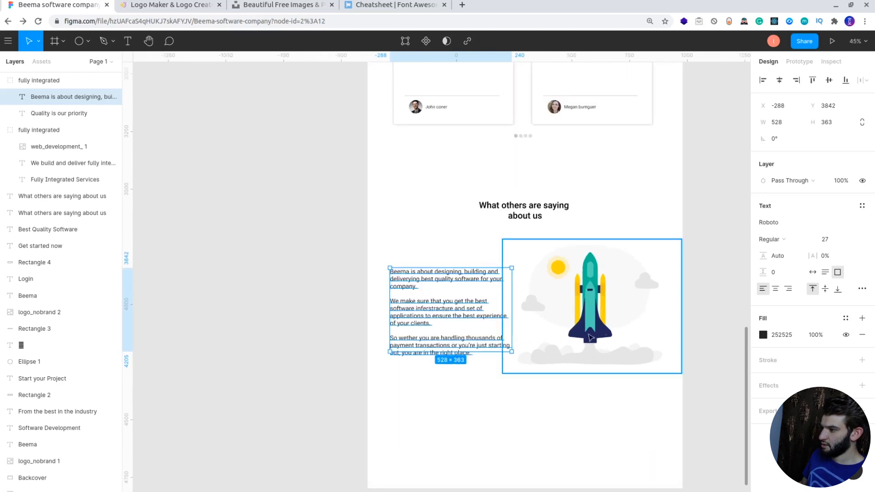
{"action": "scroll", "coordinate": [638, 344], "scroll_direction": "right", "scroll_amount": 2}
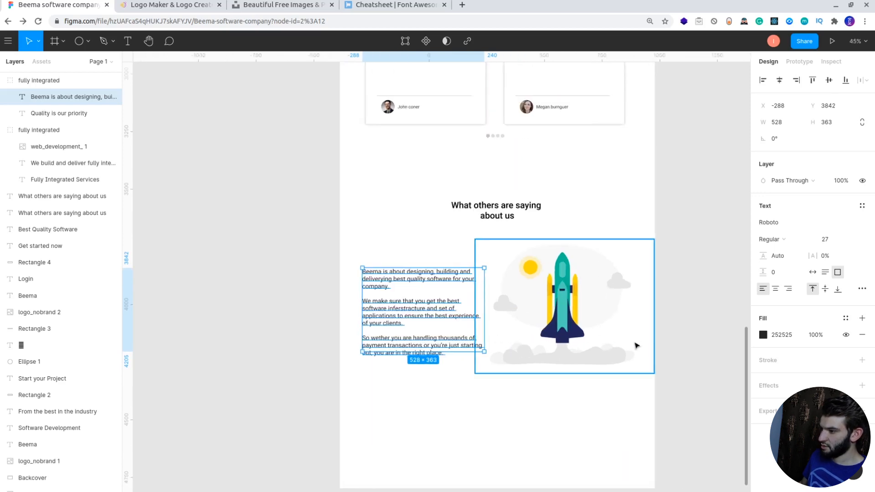
{"action": "left_click", "coordinate": [696, 276]}
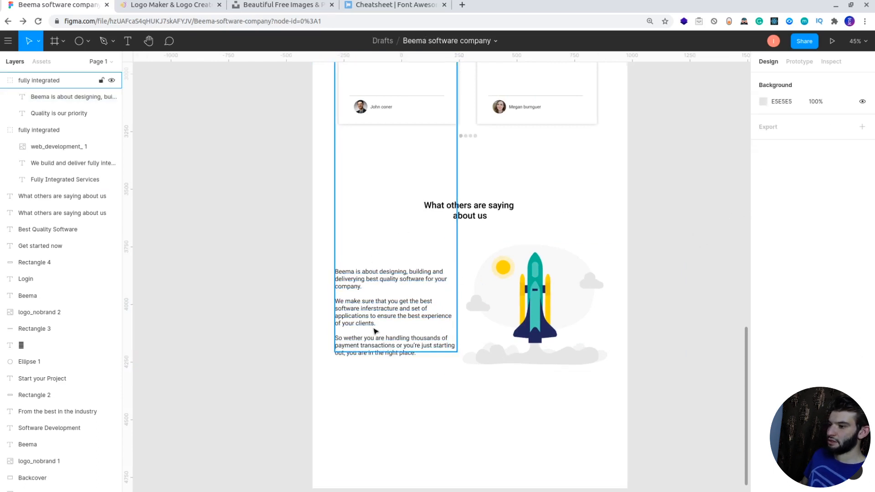
{"action": "left_click", "coordinate": [420, 349]}
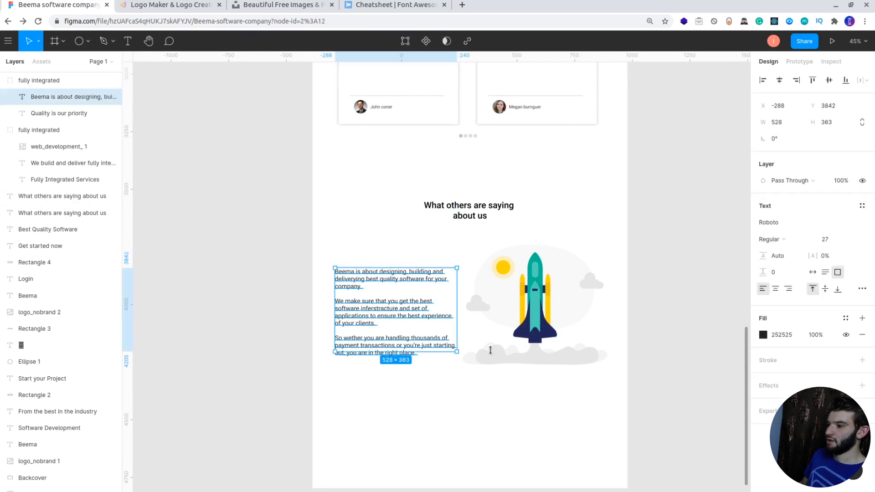
{"action": "left_click", "coordinate": [719, 313]}
{"action": "scroll", "coordinate": [698, 301], "scroll_direction": "up", "scroll_amount": 20}
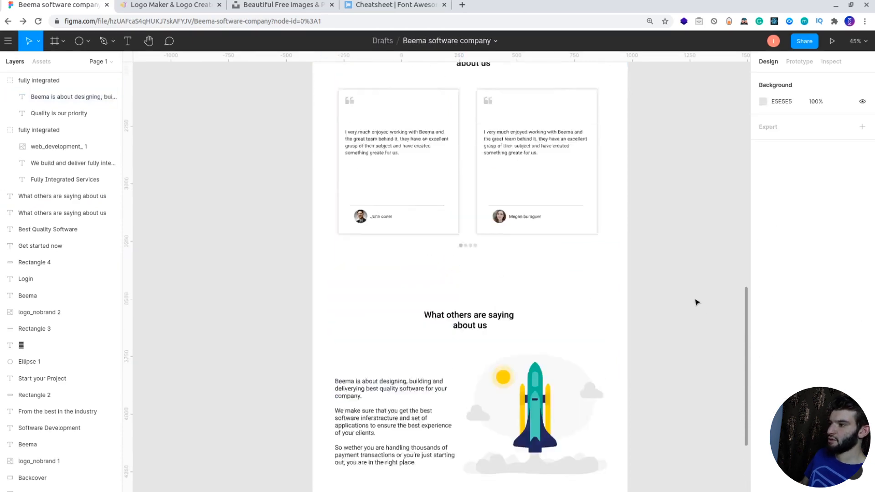
{"action": "scroll", "coordinate": [697, 305], "scroll_direction": "down", "scroll_amount": 9}
{"action": "scroll", "coordinate": [697, 305], "scroll_direction": "down", "scroll_amount": 5}
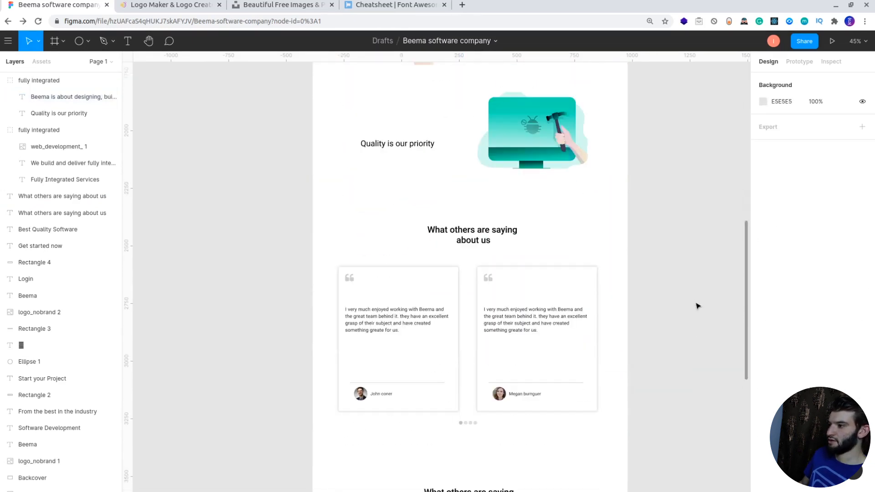
{"action": "scroll", "coordinate": [697, 305], "scroll_direction": "up", "scroll_amount": 4}
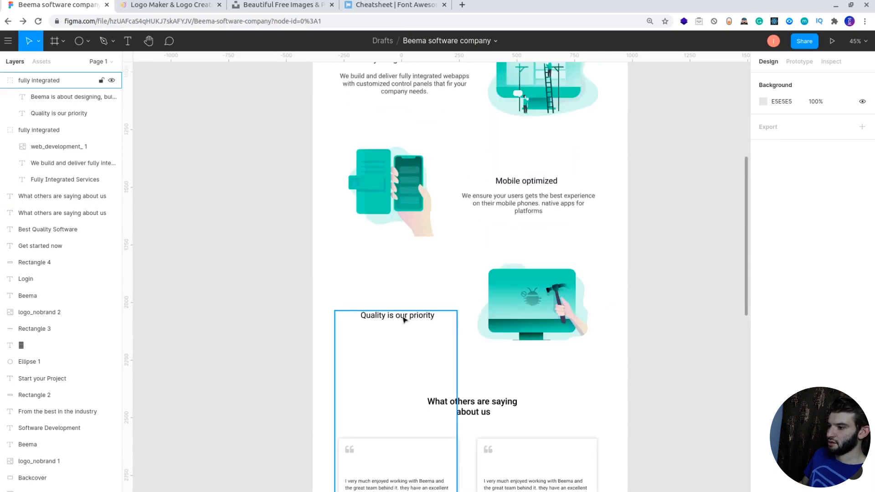
{"action": "scroll", "coordinate": [404, 320], "scroll_direction": "down", "scroll_amount": 4}
{"action": "scroll", "coordinate": [404, 320], "scroll_direction": "down", "scroll_amount": 8}
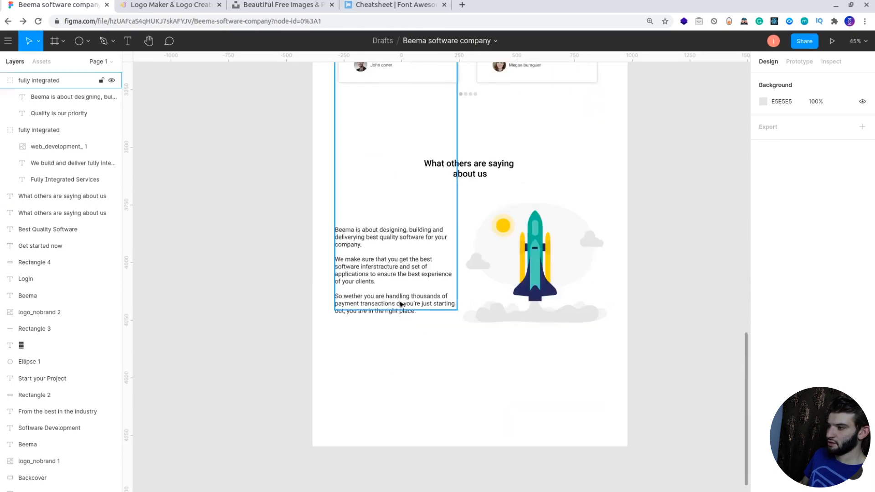
{"action": "scroll", "coordinate": [401, 304], "scroll_direction": "up", "scroll_amount": 9}
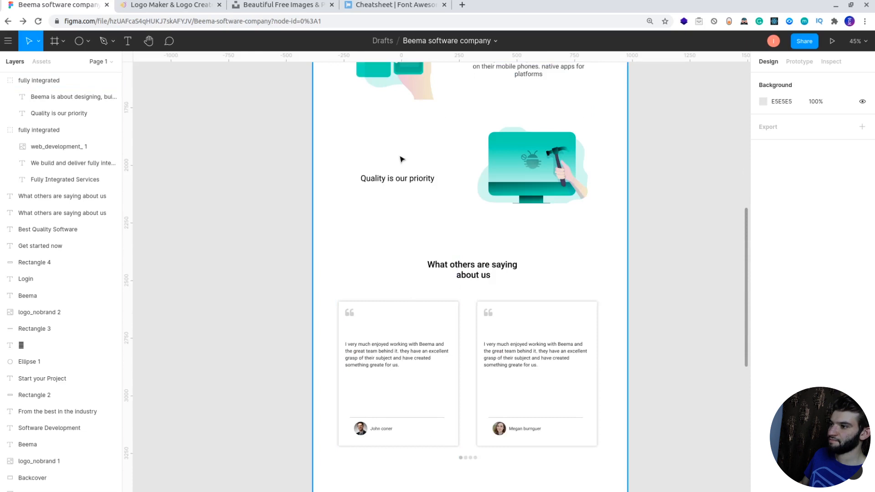
{"action": "scroll", "coordinate": [559, 335], "scroll_direction": "down", "scroll_amount": 7}
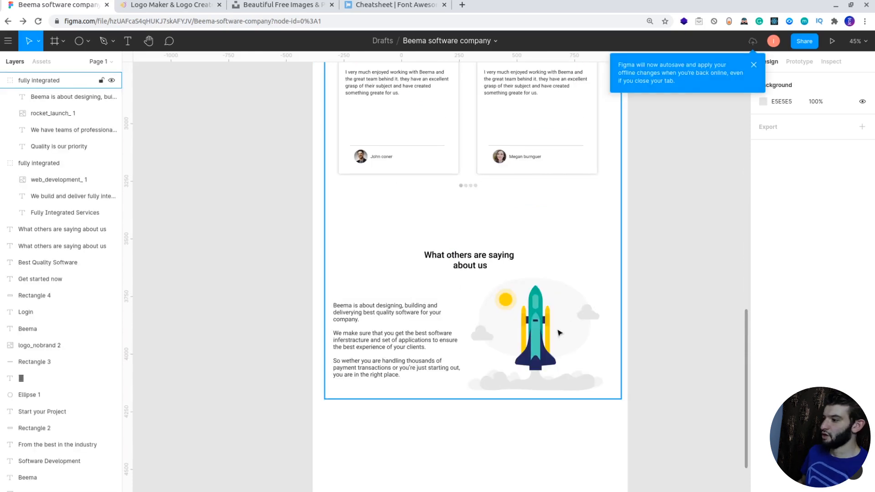
- Nudge the "Beema is about designing" paragraph and the rocket illustration down together, leaving more space below the section heading
{"action": "left_click", "coordinate": [499, 330]}
{"action": "left_click", "coordinate": [379, 343], "text": "shift"}
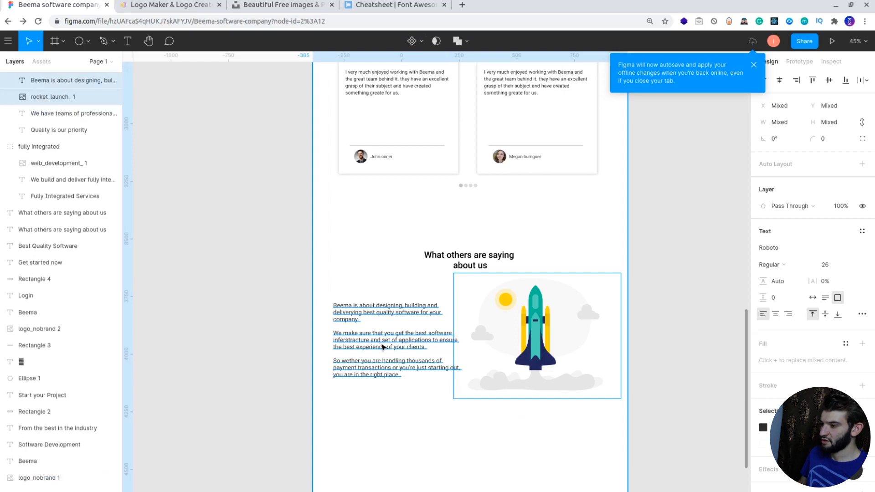
{"action": "key", "text": "Down"}
{"action": "key", "text": "Down"}
{"action": "key", "text": "Down"}
{"action": "key", "text": "Down"}
{"action": "key", "text": "Down"}
{"action": "key", "text": "Down"}
{"action": "key", "text": "Down"}
{"action": "key", "text": "Down"}
{"action": "key", "text": "Down"}
{"action": "key", "text": "Down"}
{"action": "key", "text": "Down"}
{"action": "key", "text": "Down"}
{"action": "key", "text": "Down"}
{"action": "key", "text": "Down"}
{"action": "key", "text": "Down"}
{"action": "key", "text": "Down"}
{"action": "key", "text": "Down"}
{"action": "key", "text": "Down"}
{"action": "key", "text": "Down"}
{"action": "key", "text": "Down"}
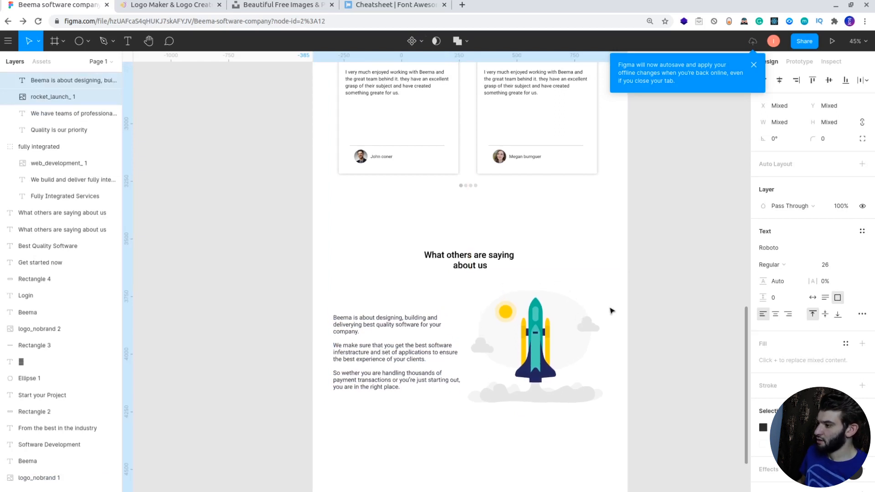
{"action": "left_click", "coordinate": [652, 315]}
- Dismiss the offline autosave notice and review the landing page from the hero section to its empty lower end
{"action": "scroll", "coordinate": [654, 335], "scroll_direction": "up", "scroll_amount": 1}
{"action": "scroll", "coordinate": [358, 289], "scroll_direction": "up", "scroll_amount": 20}
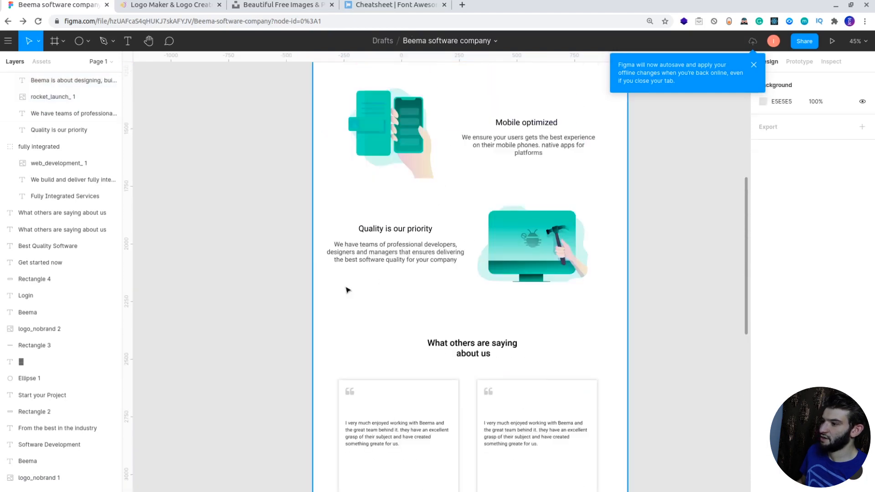
{"action": "scroll", "coordinate": [364, 294], "scroll_direction": "down", "scroll_amount": 4}
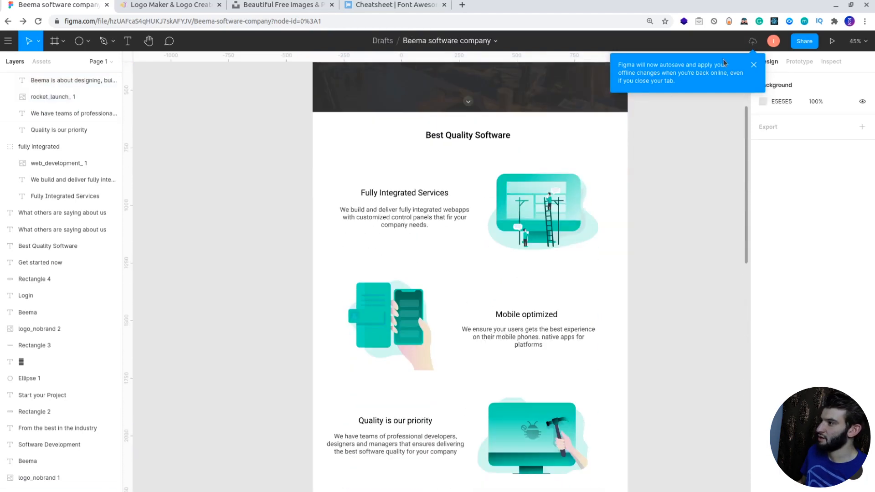
{"action": "left_click", "coordinate": [754, 66]}
{"action": "scroll", "coordinate": [434, 309], "scroll_direction": "down", "scroll_amount": 15}
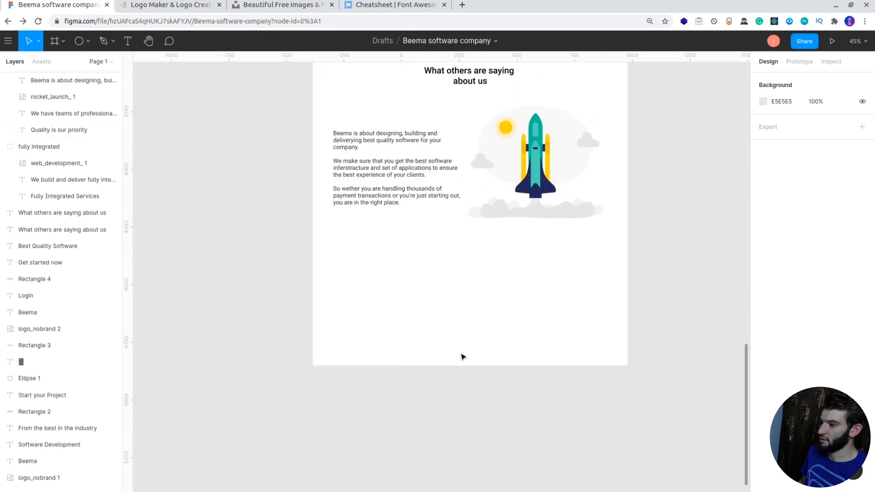
{"action": "scroll", "coordinate": [462, 357], "scroll_direction": "up", "scroll_amount": 4}
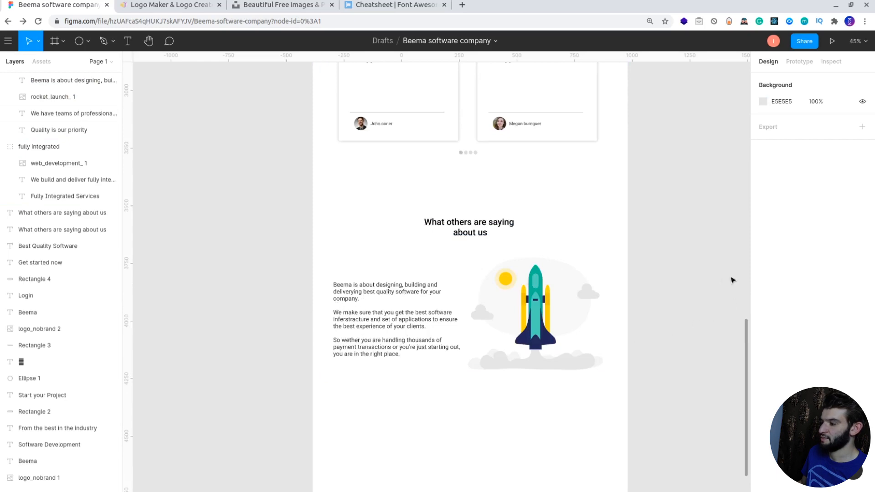
{"action": "scroll", "coordinate": [709, 286], "scroll_direction": "down", "scroll_amount": 5}
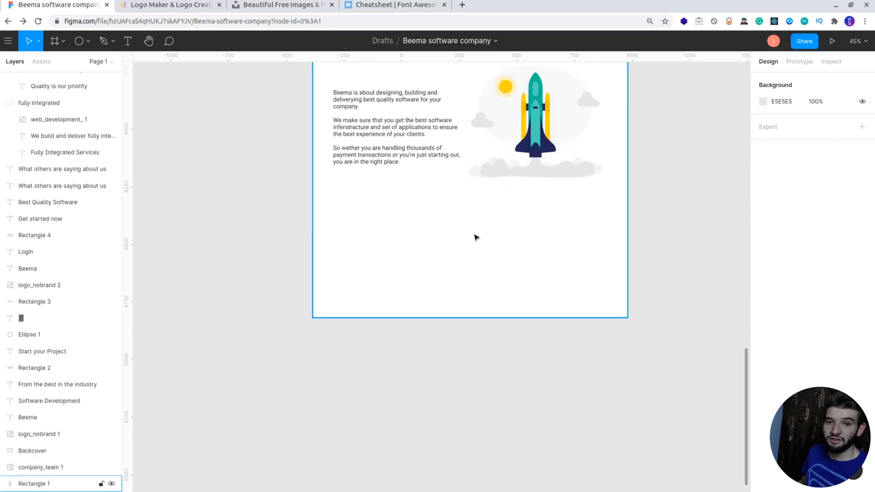
{"action": "scroll", "coordinate": [458, 233], "scroll_direction": "up", "scroll_amount": 15}
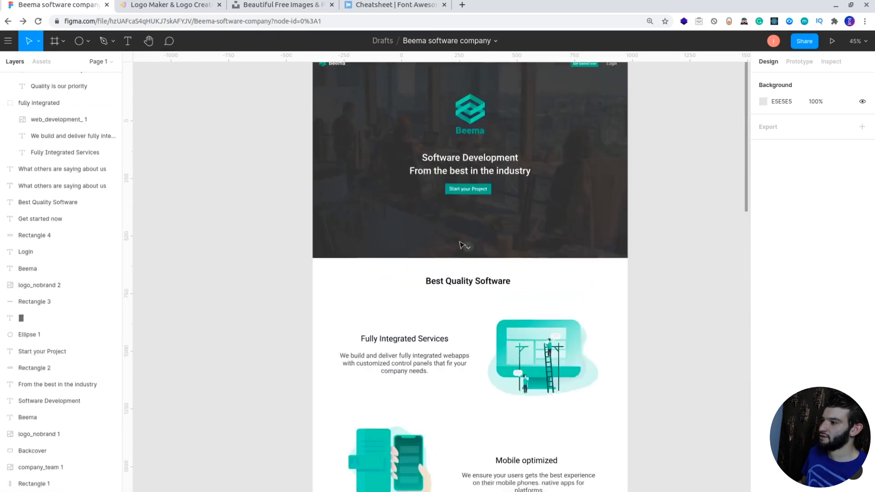
{"action": "scroll", "coordinate": [460, 245], "scroll_direction": "up", "scroll_amount": 5}
{"action": "scroll", "coordinate": [459, 247], "scroll_direction": "down", "scroll_amount": 20}
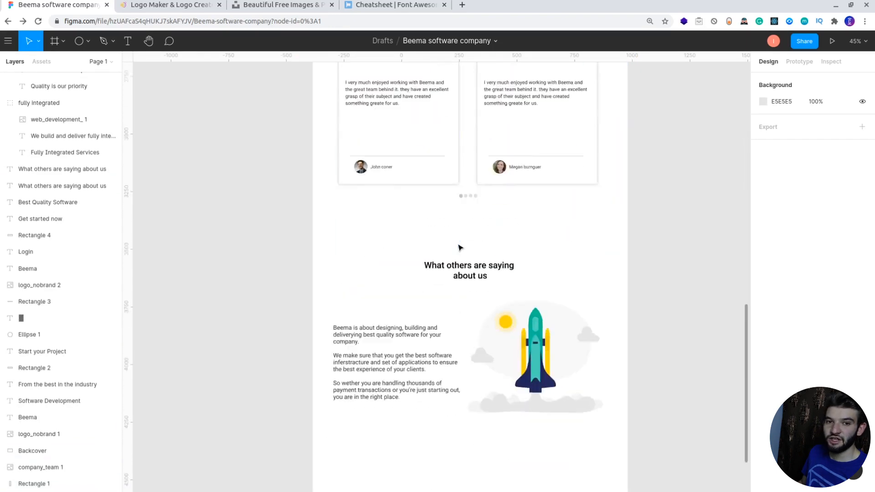
{"action": "scroll", "coordinate": [459, 247], "scroll_direction": "down", "scroll_amount": 5}
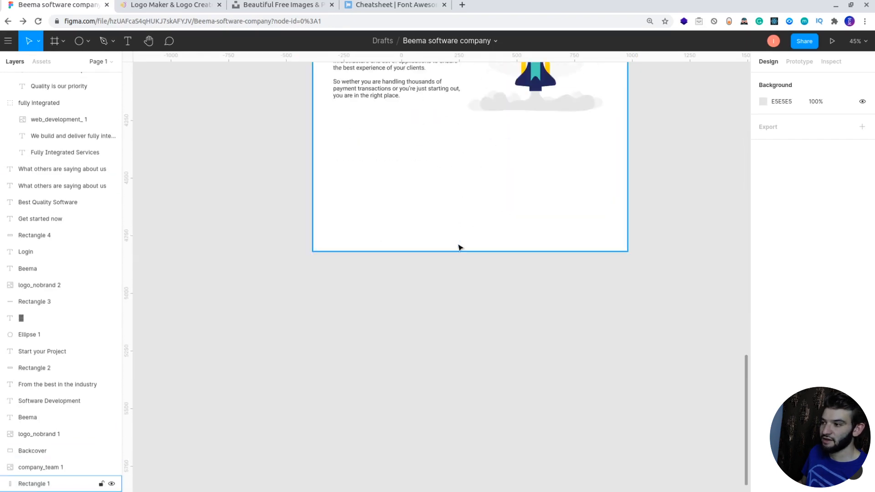
- Extend the white page background rectangle downward to a height of 5698
{"action": "left_click", "coordinate": [479, 216]}
{"action": "left_click_drag", "start_coordinate": [475, 257], "coordinate": [474, 408]}
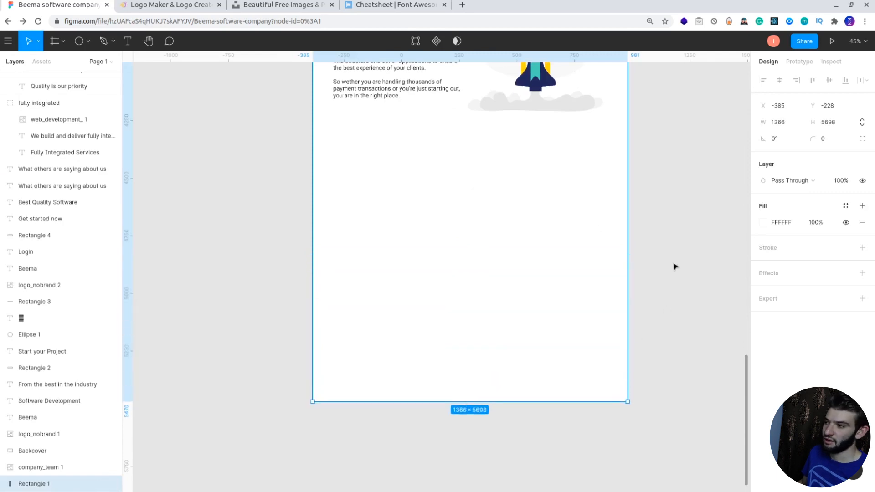
{"action": "left_click", "coordinate": [662, 245]}
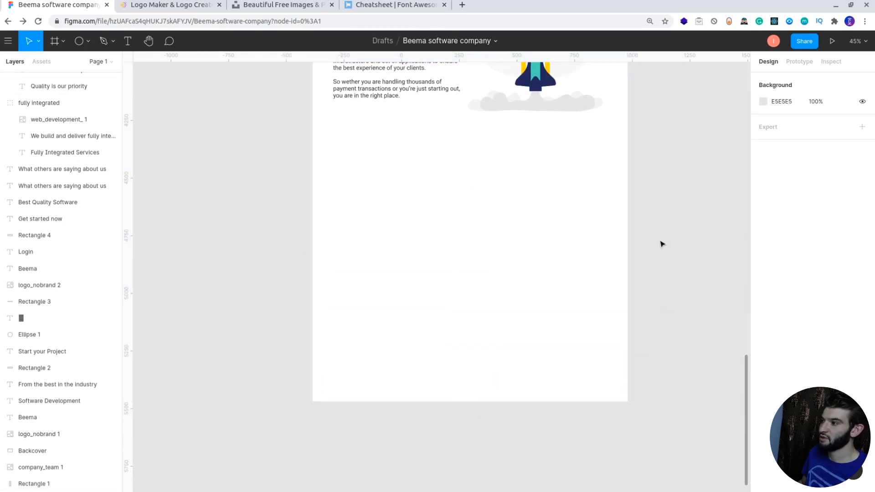
- Draw a full-width rectangle at the lower end of the white page background, 1366 × 918, with its upper edge at Y 4552
{"action": "left_click", "coordinate": [474, 293]}
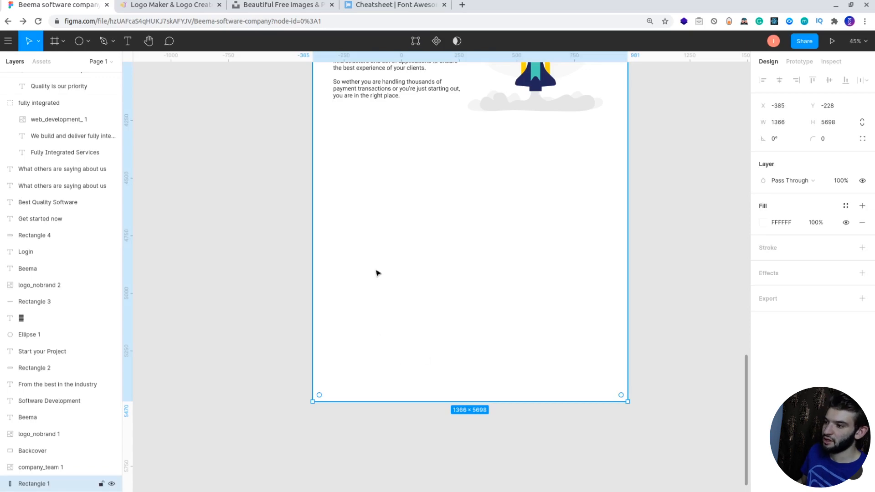
{"action": "scroll", "coordinate": [631, 208], "scroll_direction": "up", "scroll_amount": 5}
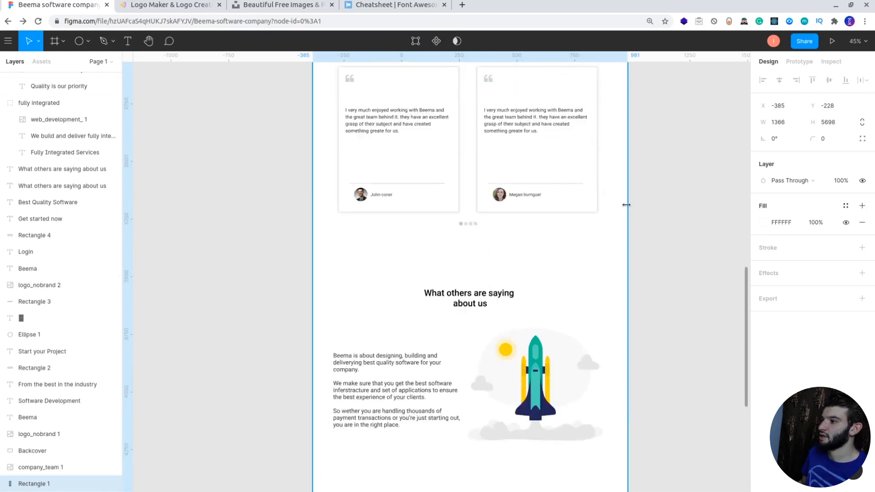
{"action": "scroll", "coordinate": [626, 205], "scroll_direction": "down", "scroll_amount": 5}
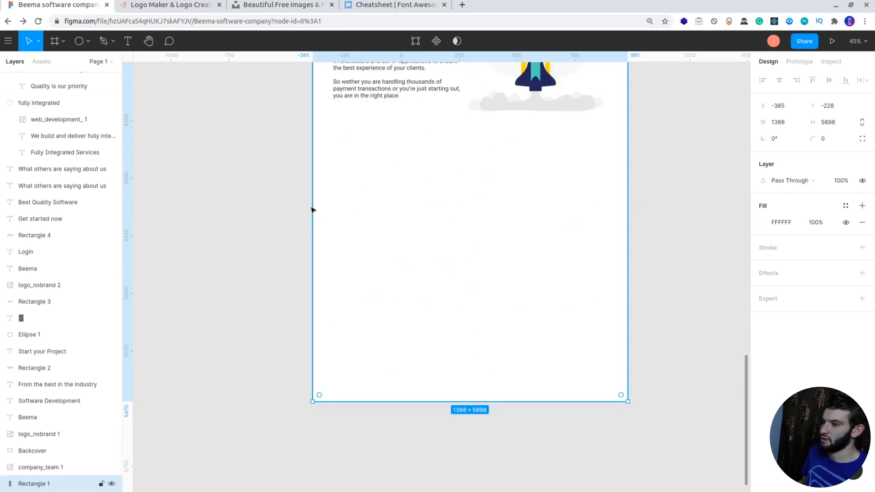
{"action": "left_click", "coordinate": [88, 41]}
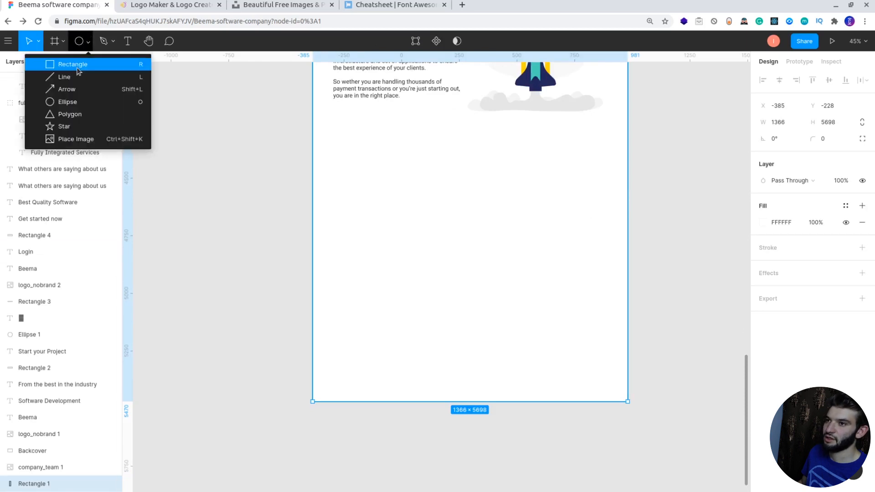
{"action": "left_click", "coordinate": [69, 62]}
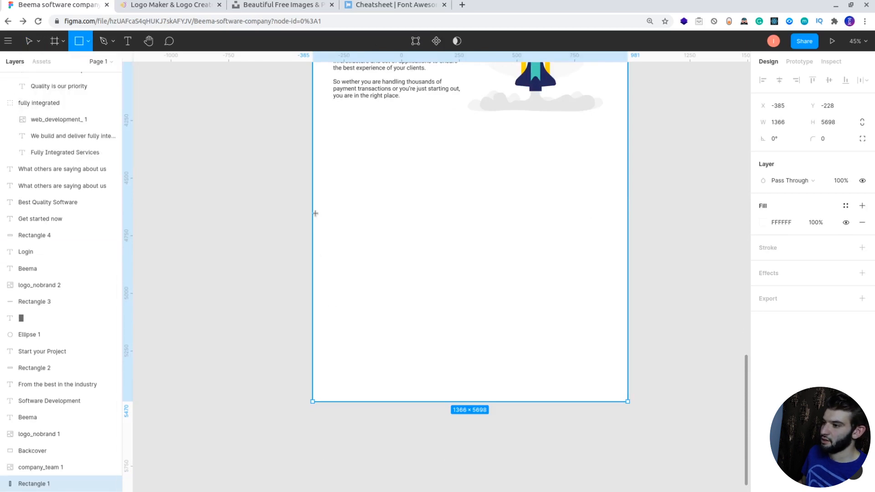
{"action": "mouse_move", "coordinate": [314, 212]}
{"action": "left_mouse_down"}
{"action": "mouse_move", "coordinate": [387, 258]}
{"action": "mouse_move", "coordinate": [480, 365]}
{"action": "mouse_move", "coordinate": [579, 398]}
{"action": "mouse_move", "coordinate": [628, 403]}
{"action": "left_mouse_up"}
{"action": "left_click_drag", "start_coordinate": [472, 206], "coordinate": [473, 189]}
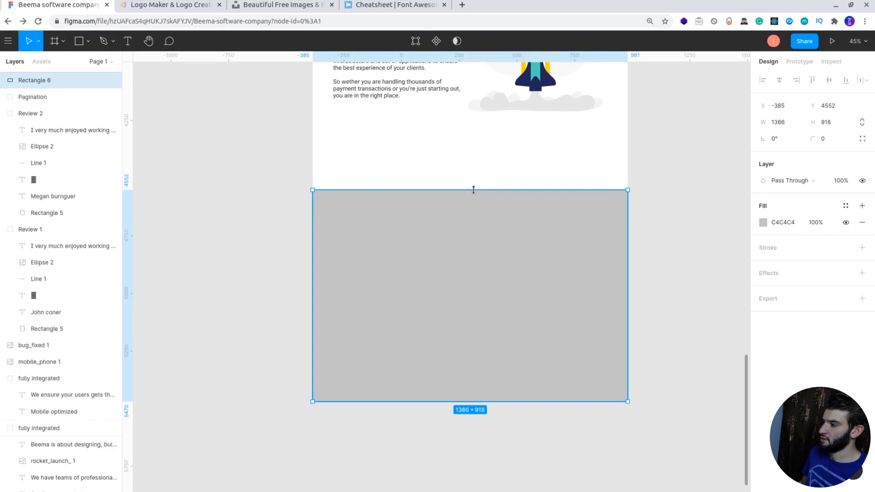
- Fill the new rectangle with black (000000) from the document colors
{"action": "left_click", "coordinate": [763, 222]}
{"action": "left_click", "coordinate": [679, 401]}
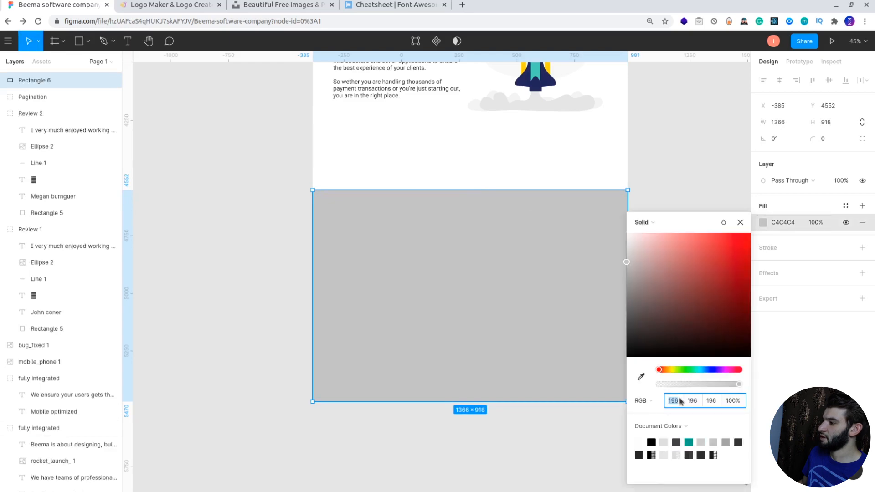
{"action": "left_click", "coordinate": [652, 442]}
{"action": "left_click", "coordinate": [670, 186]}
- Review the landing page from the hero section down to the black rectangle, checking the spacing below the rocket section
{"action": "scroll", "coordinate": [645, 201], "scroll_direction": "up", "scroll_amount": 10}
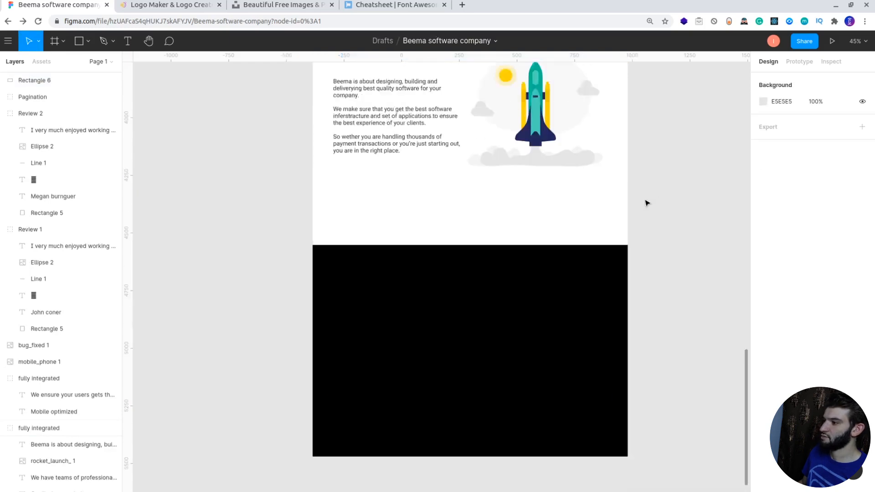
{"action": "scroll", "coordinate": [636, 206], "scroll_direction": "up", "scroll_amount": 15}
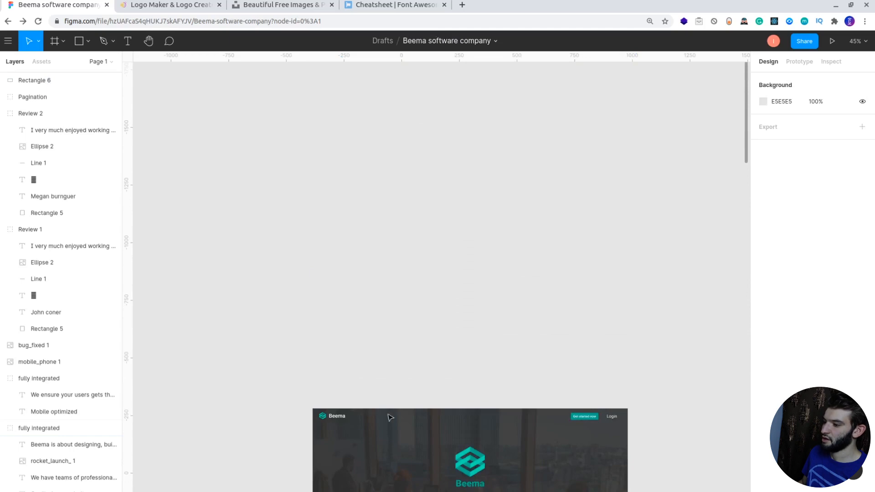
{"action": "scroll", "coordinate": [401, 410], "scroll_direction": "down", "scroll_amount": 15}
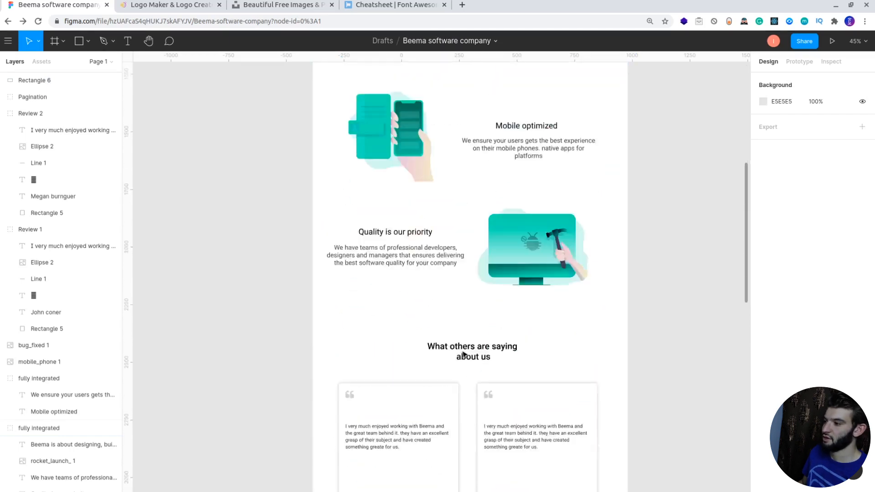
{"action": "scroll", "coordinate": [464, 356], "scroll_direction": "down", "scroll_amount": 15}
{"action": "scroll", "coordinate": [462, 354], "scroll_direction": "up", "scroll_amount": 5}
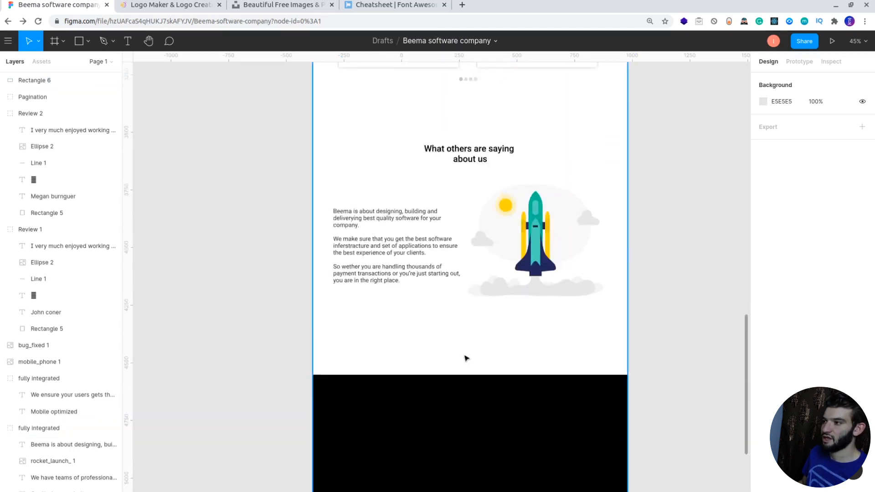
{"action": "scroll", "coordinate": [466, 359], "scroll_direction": "up", "scroll_amount": 4}
{"action": "scroll", "coordinate": [466, 359], "scroll_direction": "down", "scroll_amount": 2}
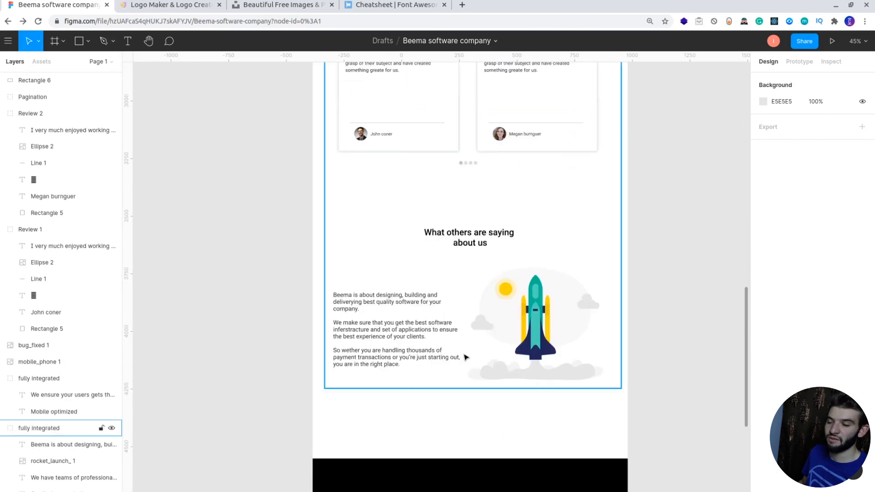
{"action": "scroll", "coordinate": [465, 357], "scroll_direction": "down", "scroll_amount": 4}
{"action": "left_click", "coordinate": [478, 342]}
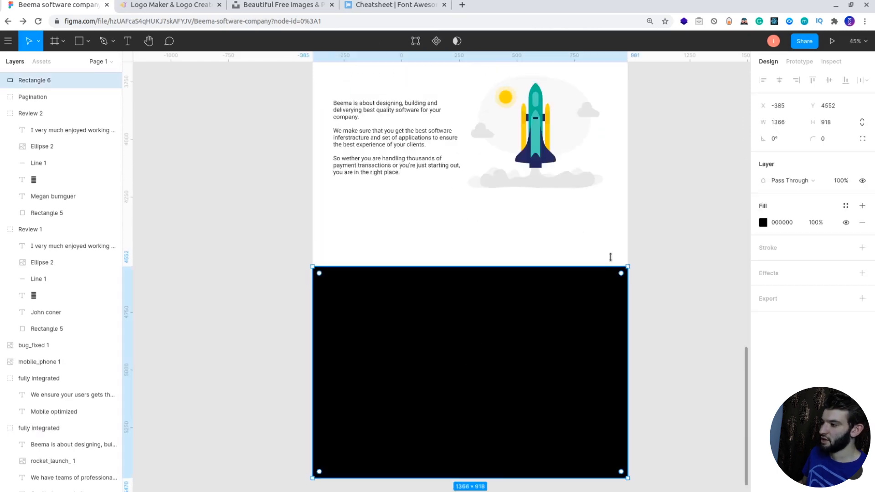
{"action": "scroll", "coordinate": [647, 239], "scroll_direction": "down", "scroll_amount": 4}
{"action": "scroll", "coordinate": [647, 239], "scroll_direction": "up", "scroll_amount": 4}
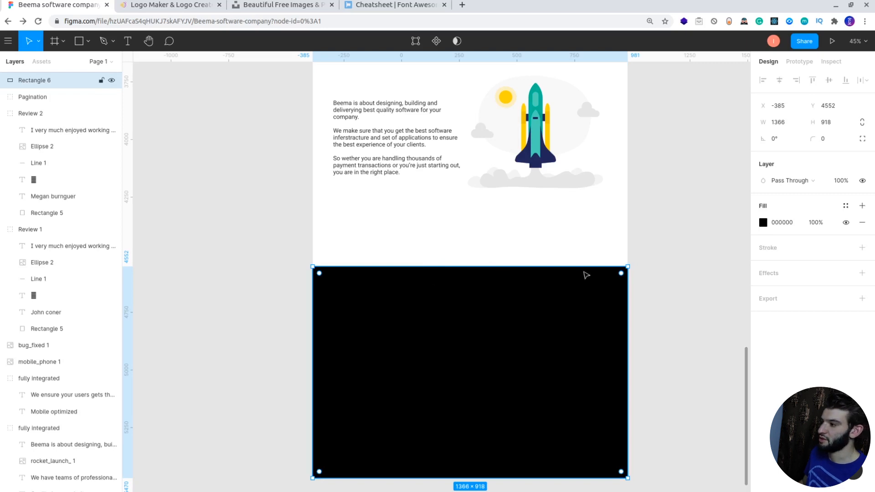
- Bend the black rectangle's upper edge upward into a shallow arch, making the shape about 956 high, and finish vector editing
{"action": "double_click", "coordinate": [466, 294]}
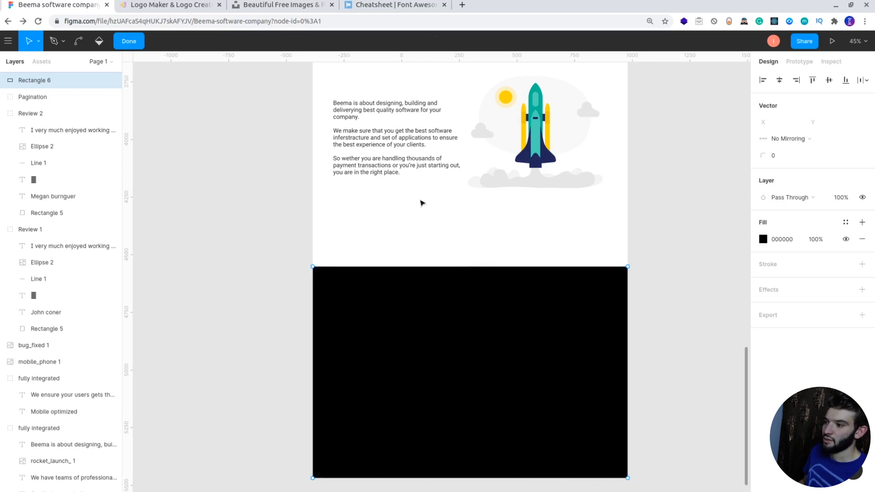
{"action": "key", "text": "ctrl"}
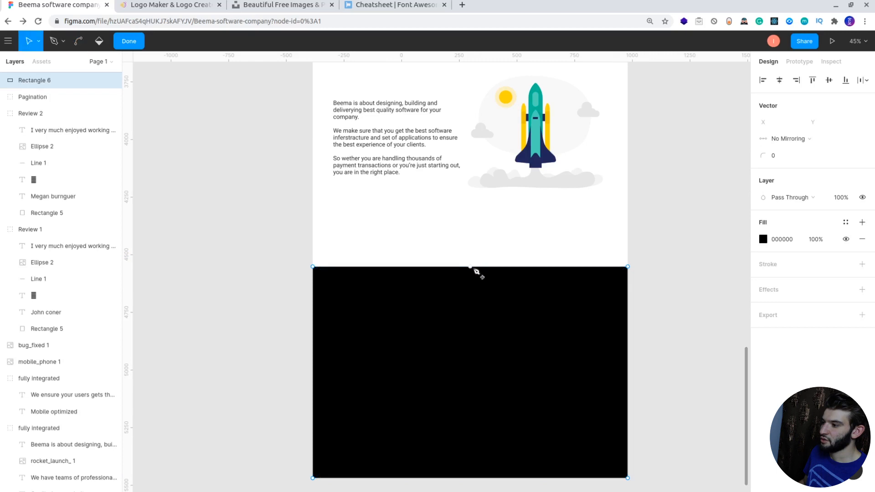
{"action": "key", "text": "ctrl"}
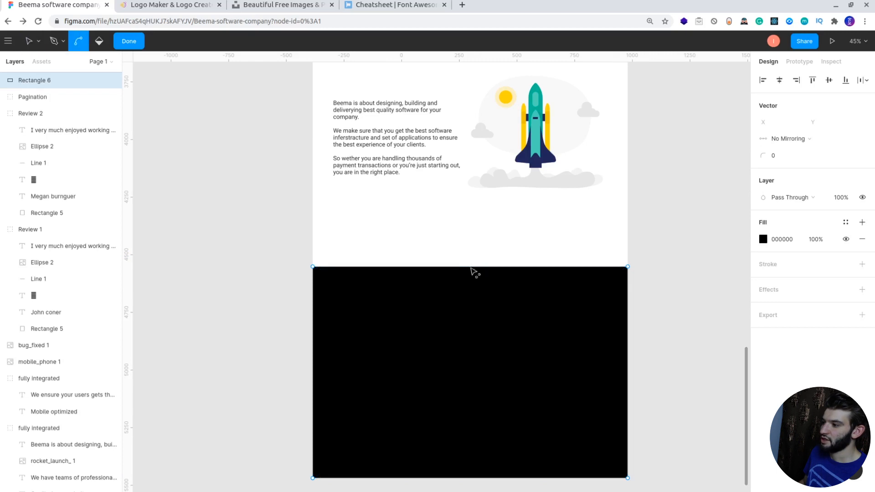
{"action": "left_click_drag", "start_coordinate": [471, 268], "coordinate": [472, 262]}
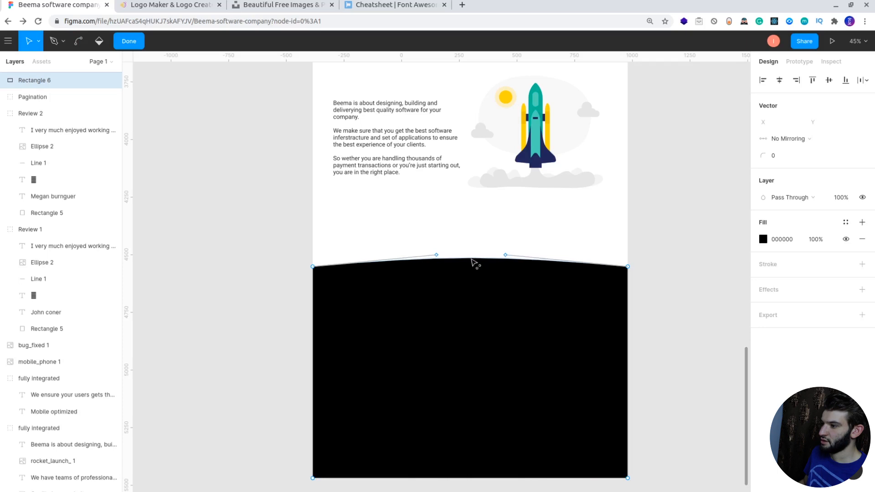
{"action": "left_click_drag", "start_coordinate": [471, 260], "coordinate": [472, 260]}
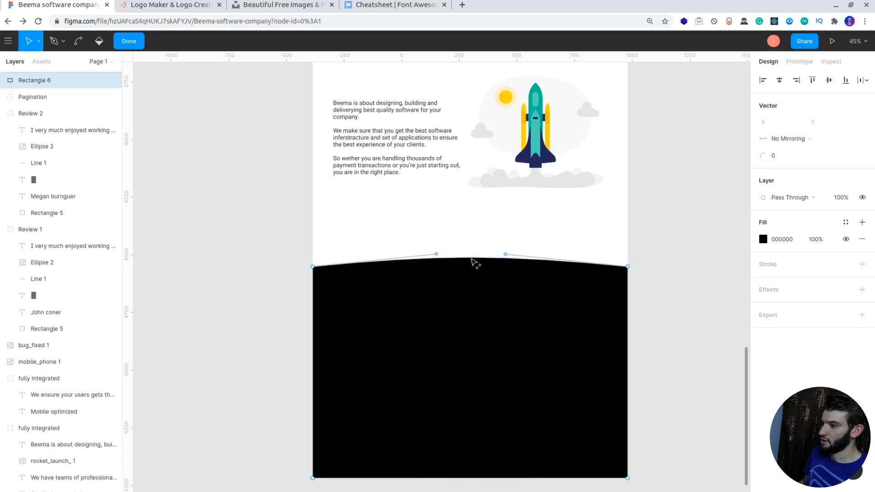
{"action": "left_click_drag", "start_coordinate": [472, 260], "coordinate": [472, 259]}
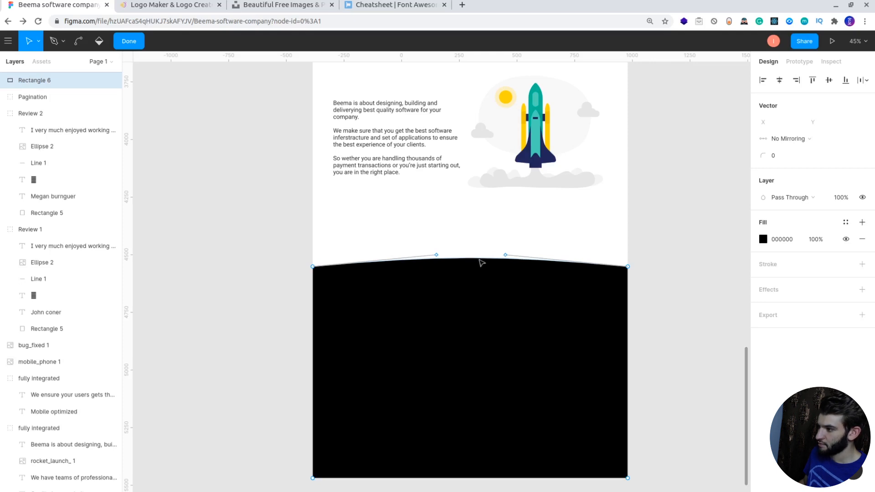
{"action": "left_click", "coordinate": [666, 252]}
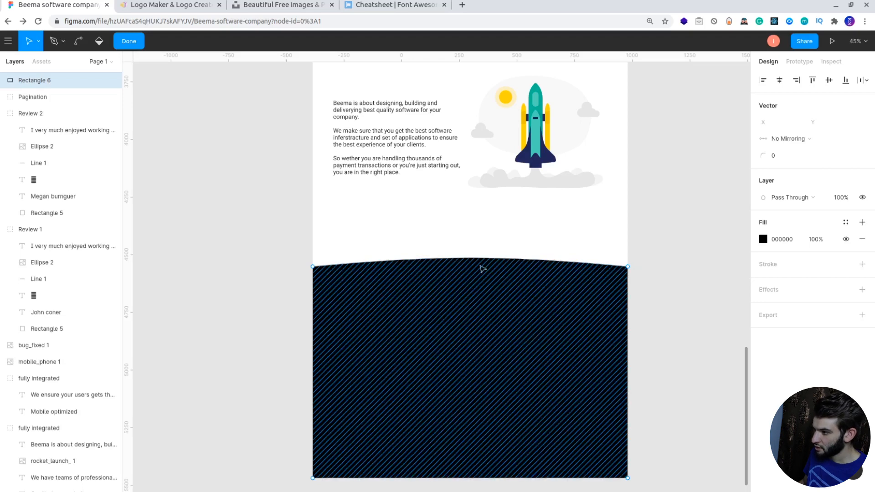
{"action": "left_click", "coordinate": [688, 268]}
{"action": "left_click", "coordinate": [689, 268]}
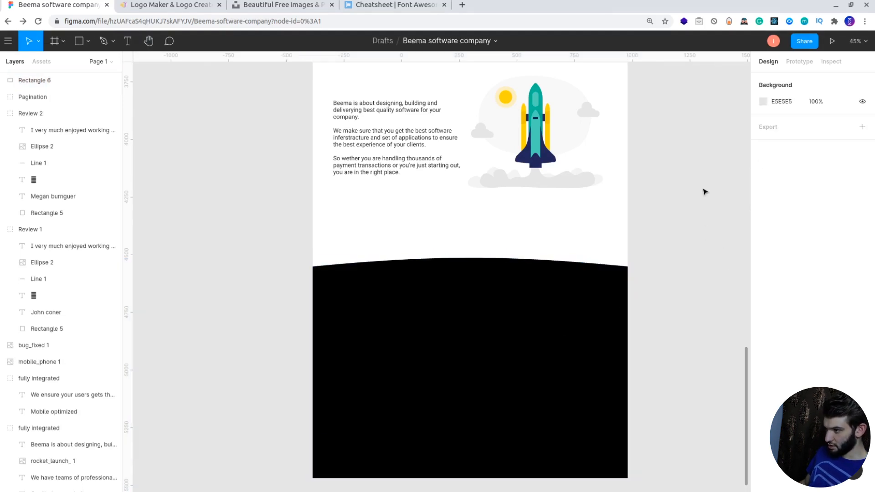
{"action": "scroll", "coordinate": [704, 192], "scroll_direction": "down", "scroll_amount": 5}
{"action": "scroll", "coordinate": [705, 190], "scroll_direction": "up", "scroll_amount": 4}
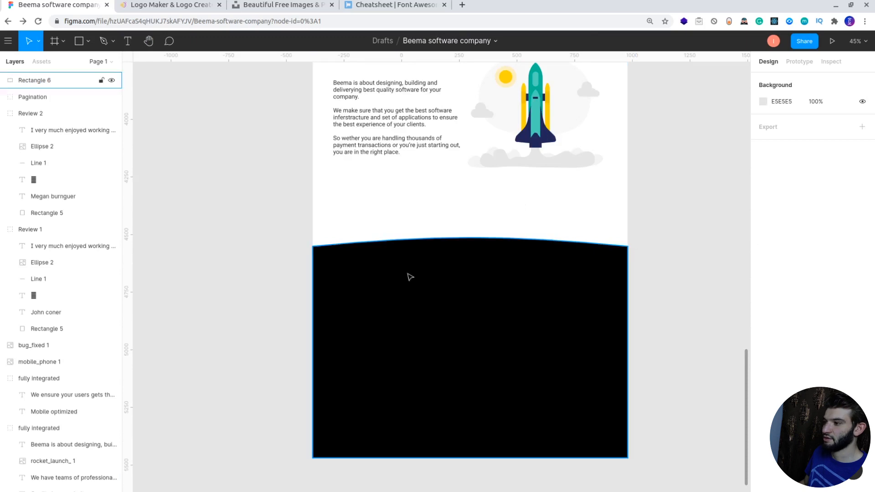
{"action": "left_click", "coordinate": [508, 261]}
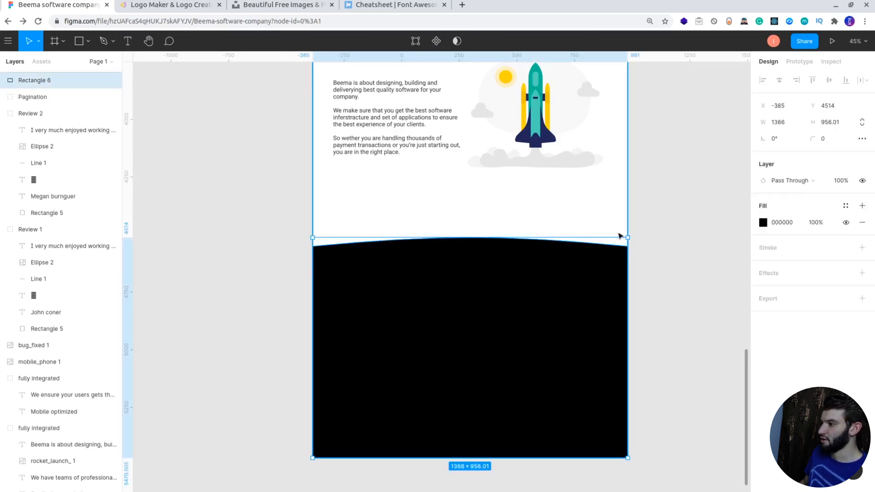
{"action": "left_click", "coordinate": [250, 285]}
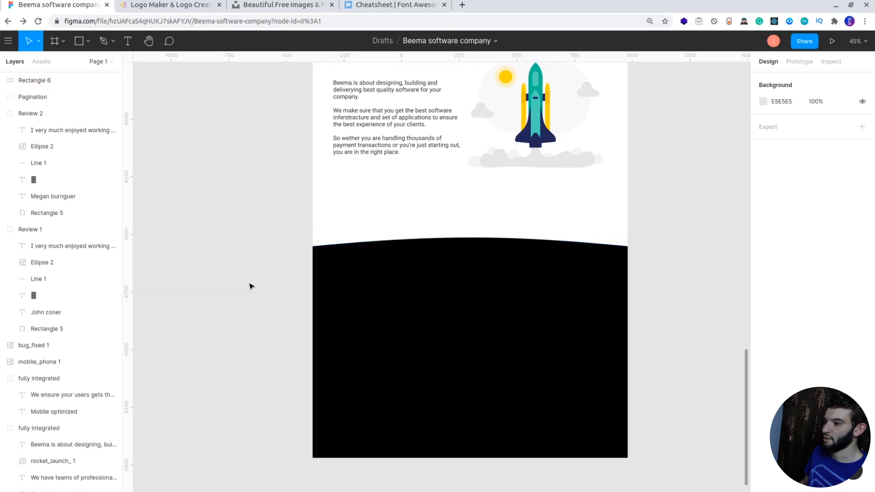
- Duplicate the hero section's logo and "Beema" text together and place the copy centered in the upper part of the black section
{"action": "left_click", "coordinate": [513, 327]}
{"action": "scroll", "coordinate": [512, 328], "scroll_direction": "up", "scroll_amount": 15}
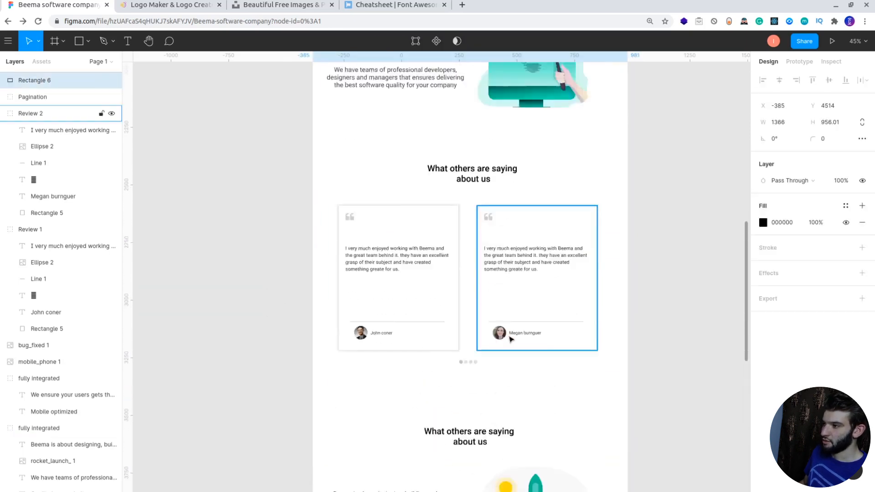
{"action": "scroll", "coordinate": [511, 338], "scroll_direction": "up", "scroll_amount": 10}
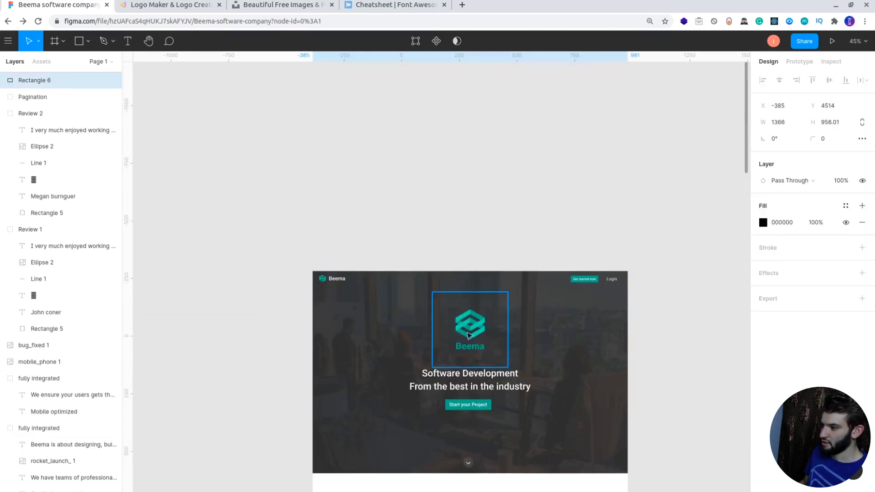
{"action": "left_click", "coordinate": [474, 339]}
{"action": "left_click", "coordinate": [471, 345], "text": "shift"}
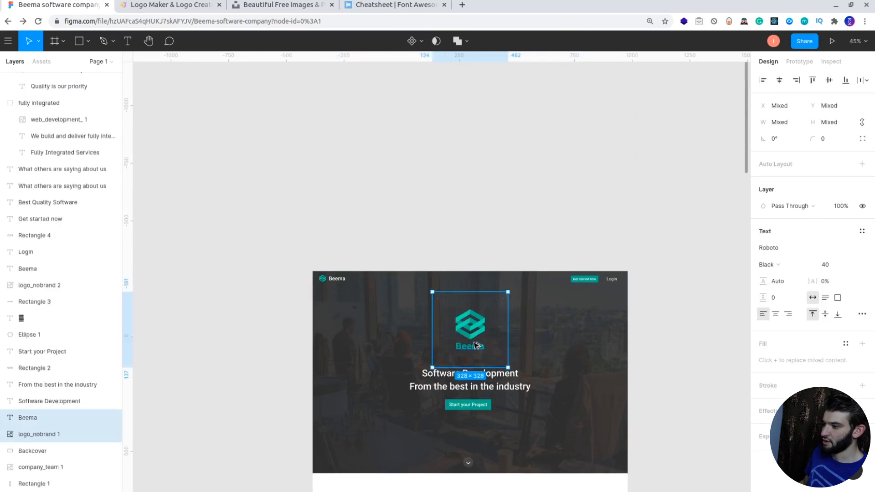
{"action": "scroll", "coordinate": [473, 388], "scroll_direction": "down", "scroll_amount": 3}
{"action": "scroll", "coordinate": [473, 389], "scroll_direction": "down", "scroll_amount": 10}
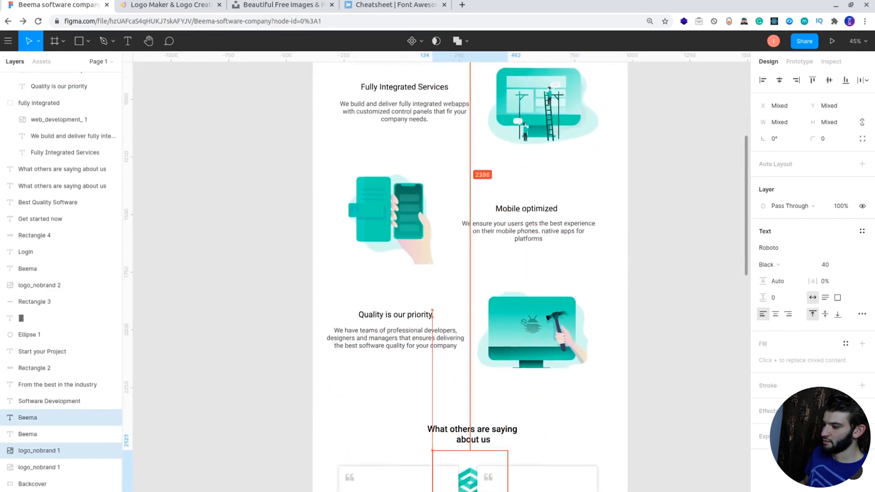
{"action": "scroll", "coordinate": [473, 389], "scroll_direction": "down", "scroll_amount": 5}
{"action": "left_click_drag", "start_coordinate": [469, 488], "coordinate": [471, 411]}
- Bring the copied logo and "Beema" text to the front and move them lower, with the logo image at Y 4664
{"action": "right_click", "coordinate": [472, 414]}
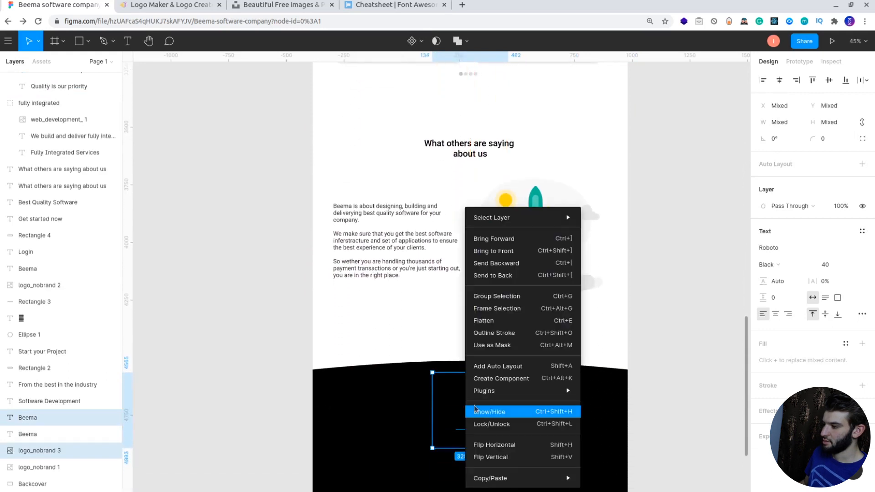
{"action": "left_click", "coordinate": [502, 251]}
{"action": "scroll", "coordinate": [537, 348], "scroll_direction": "down", "scroll_amount": 4}
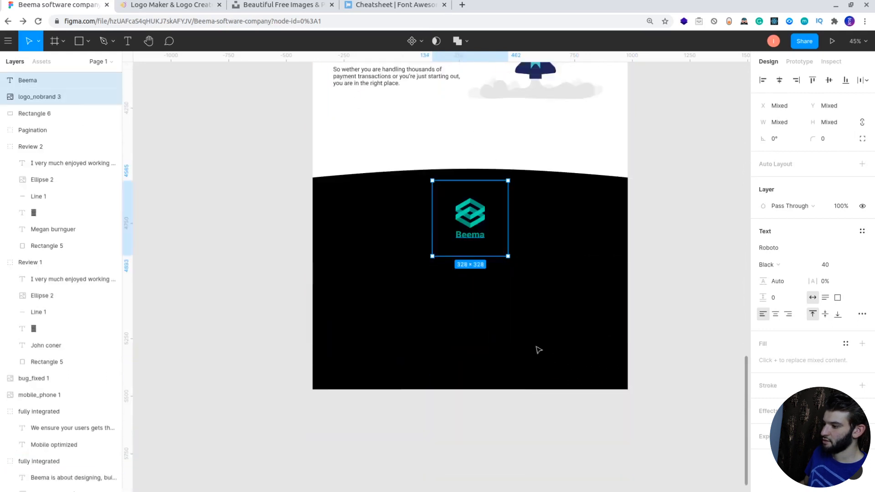
{"action": "scroll", "coordinate": [480, 162], "scroll_direction": "down", "scroll_amount": 2}
{"action": "scroll", "coordinate": [484, 289], "scroll_direction": "up", "scroll_amount": 3}
{"action": "left_click_drag", "start_coordinate": [471, 257], "coordinate": [473, 277]}
- Fine-tune the position of the copied "Beema" text beneath the logo in the black section, and select the logo image
{"action": "left_click", "coordinate": [480, 300]}
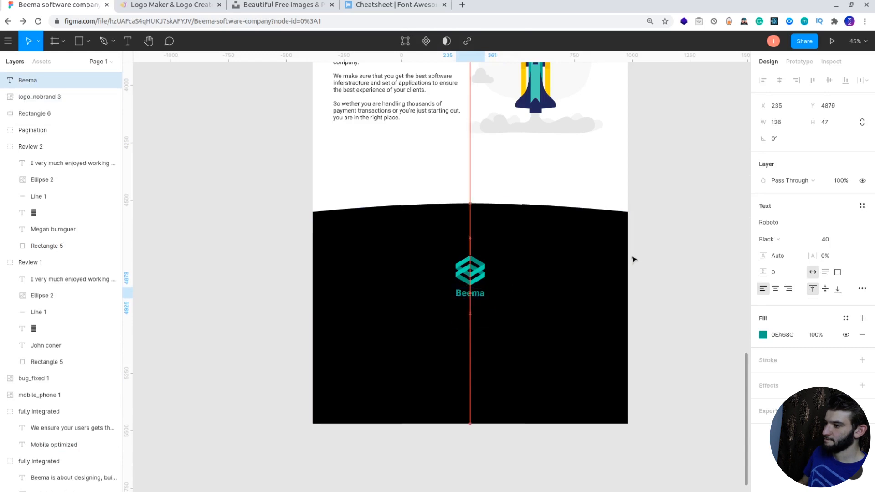
{"action": "left_click", "coordinate": [675, 250]}
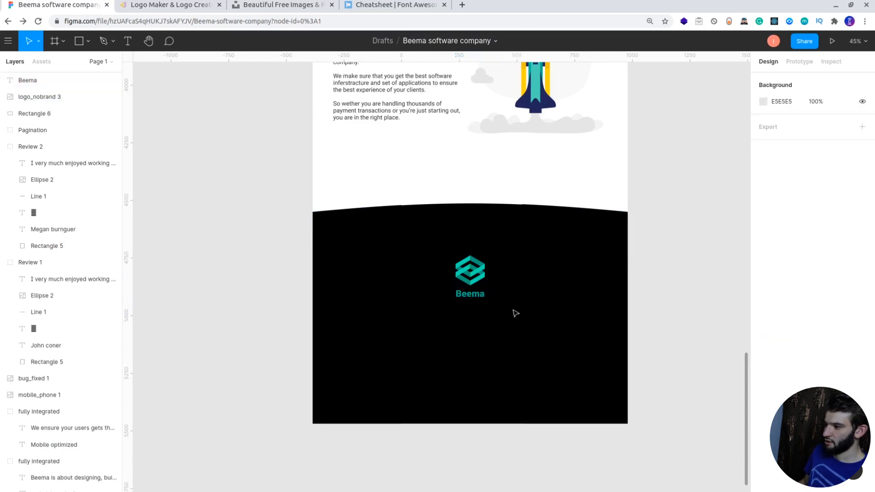
{"action": "left_click_drag", "start_coordinate": [474, 297], "coordinate": [474, 297]}
{"action": "left_click", "coordinate": [693, 284]}
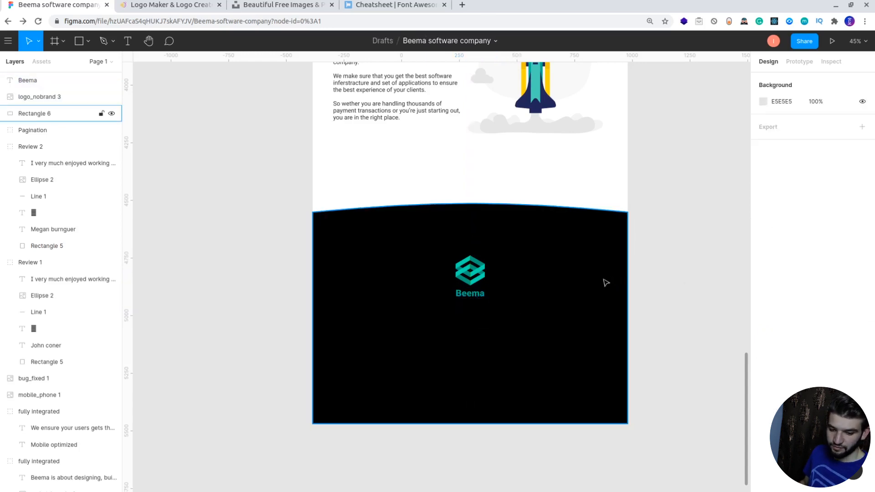
{"action": "left_click", "coordinate": [475, 277]}
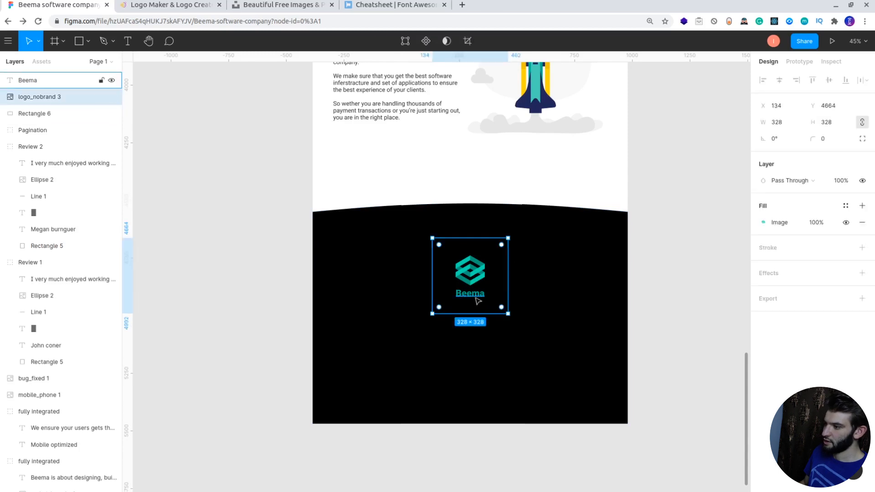
- Move the footer's logo and "Beema" text together 60 px higher, placing the logo image at Y 4604
{"action": "left_click", "coordinate": [478, 300], "text": "shift"}
{"action": "key", "text": "shift+Up"}
{"action": "key", "text": "shift+Up"}
{"action": "key", "text": "shift+Up"}
{"action": "key", "text": "shift+Up"}
{"action": "key", "text": "shift+Up"}
{"action": "key", "text": "shift+Up"}
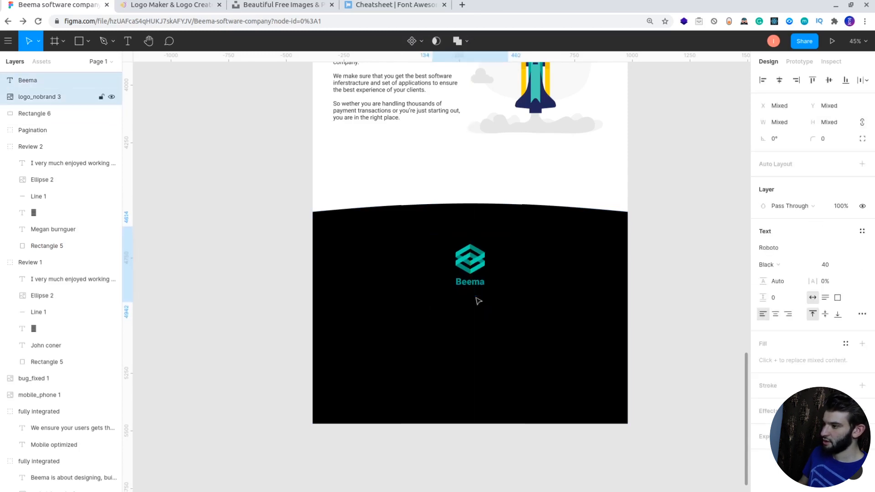
{"action": "left_click", "coordinate": [675, 289]}
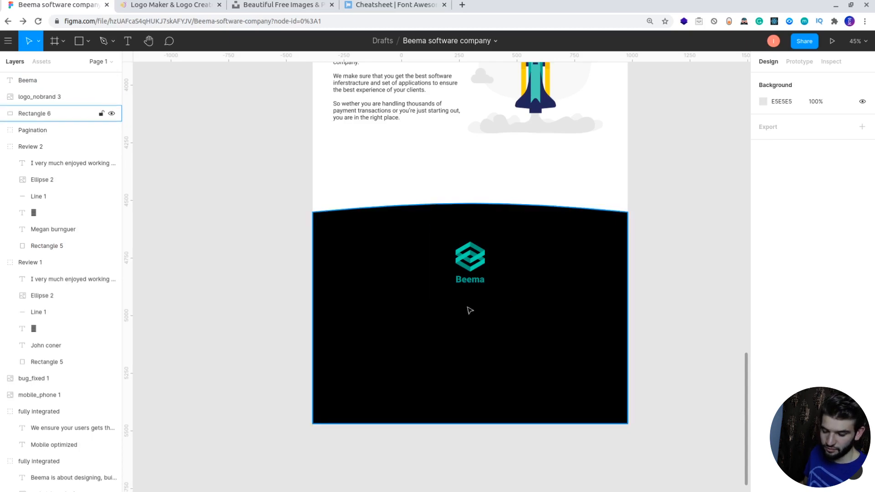
- Duplicate the hero's "Software Development" text into the black section, in front of the rectangle and centered beneath the logo at X 89, Y 4968
{"action": "scroll", "coordinate": [511, 278], "scroll_direction": "up", "scroll_amount": 20}
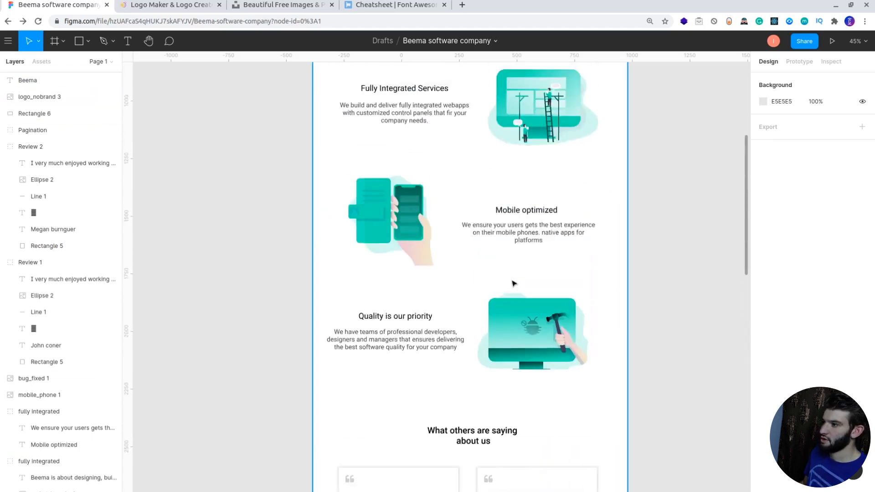
{"action": "left_click_drag", "start_coordinate": [491, 250], "coordinate": [484, 470]}
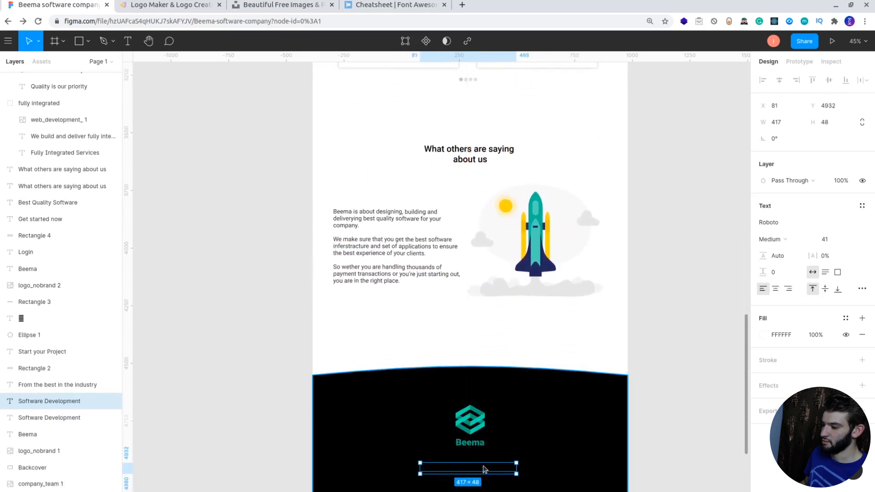
{"action": "right_click", "coordinate": [482, 471]}
{"action": "left_click", "coordinate": [518, 251]}
{"action": "scroll", "coordinate": [517, 251], "scroll_direction": "down", "scroll_amount": 4}
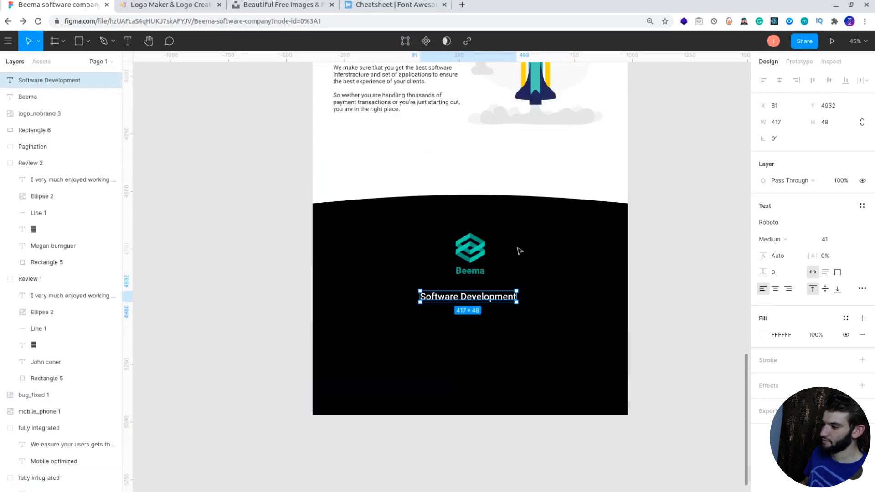
{"action": "left_click_drag", "start_coordinate": [489, 304], "coordinate": [490, 310]}
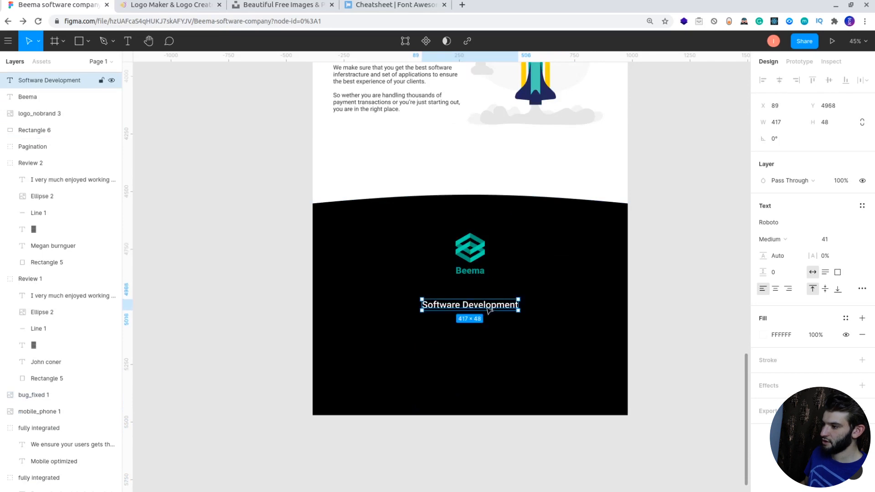
- Set the copied text's weight to Regular and replace its content with "Just say the magical word and we will do the rest"
{"action": "left_click", "coordinate": [782, 240]}
{"action": "left_click", "coordinate": [783, 227]}
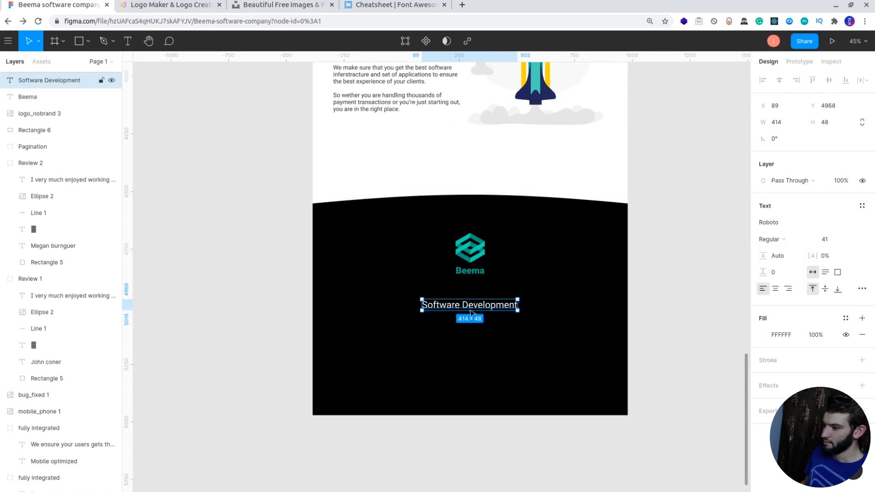
{"action": "double_click", "coordinate": [468, 310]}
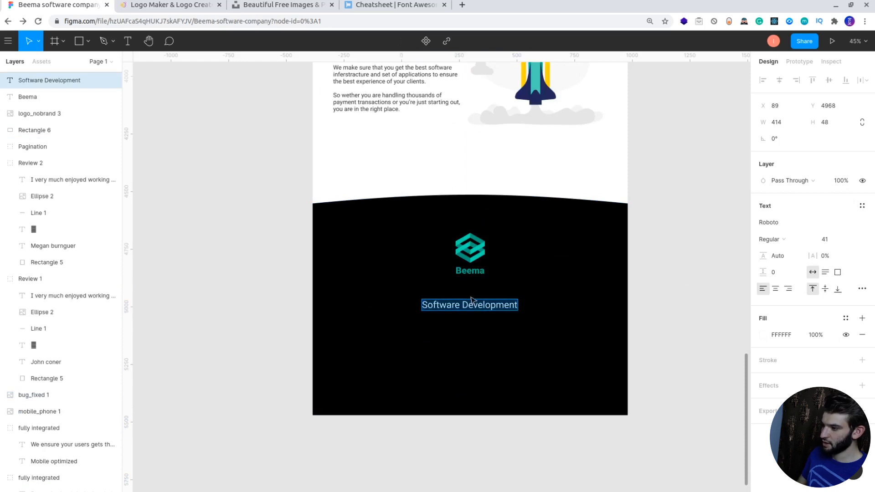
{"action": "type", "text": "Just say the"}
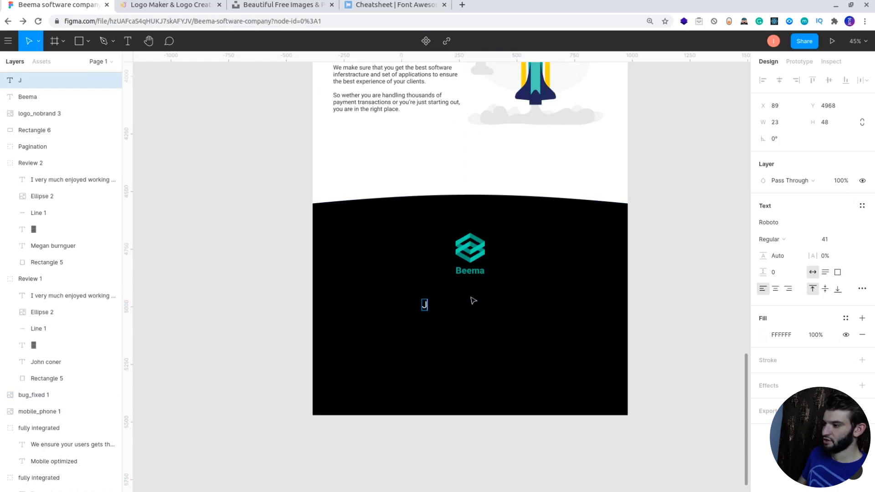
{"action": "type", "text": " magical word"}
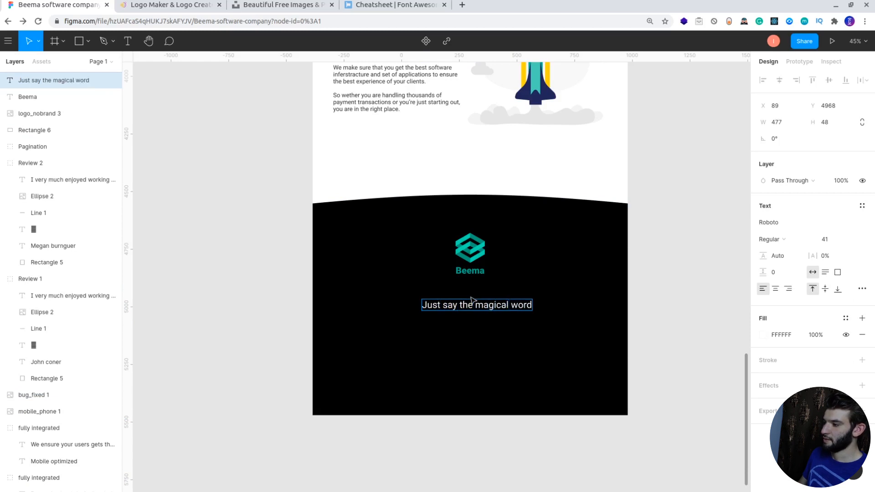
{"action": "type", "text": " and "}
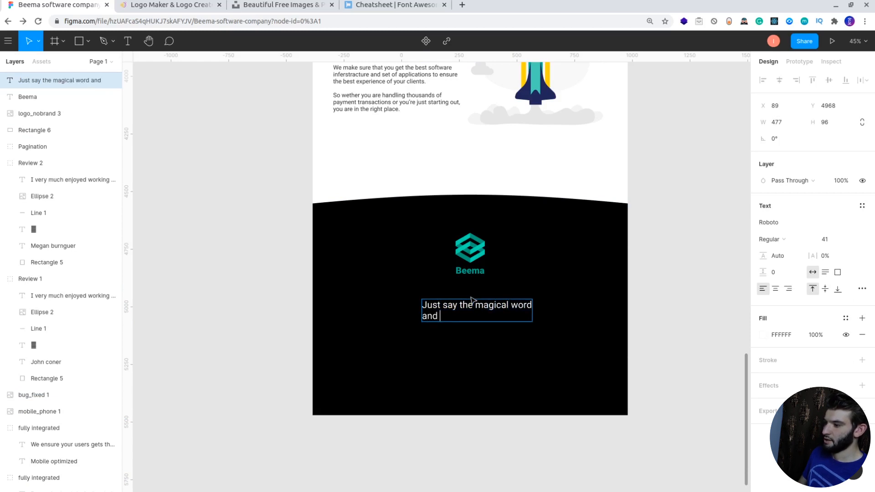
{"action": "type", "text": "we will do the rest"}
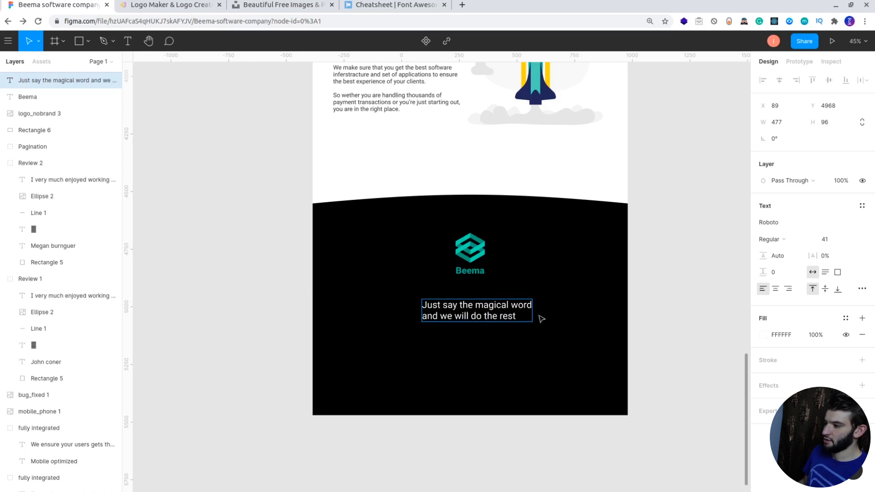
- Center-align the tagline in the middle of the black section and increase its font size to 47
{"action": "left_click", "coordinate": [775, 289]}
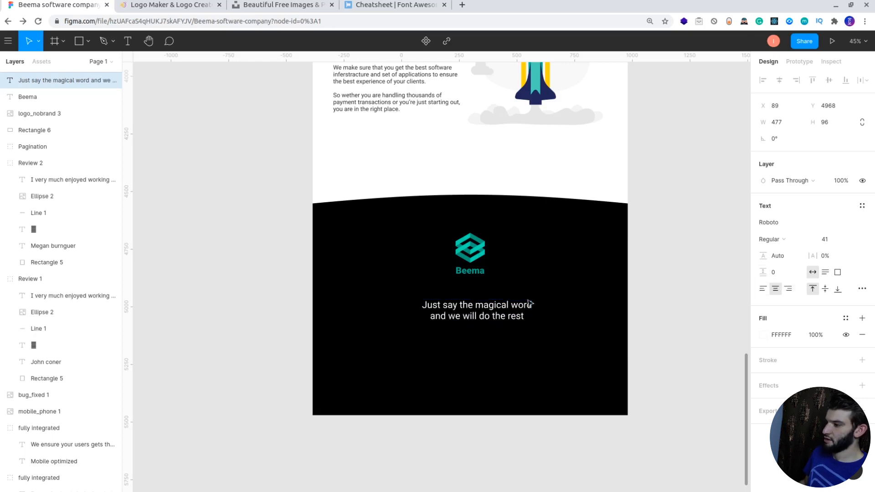
{"action": "left_click_drag", "start_coordinate": [496, 313], "coordinate": [485, 314]}
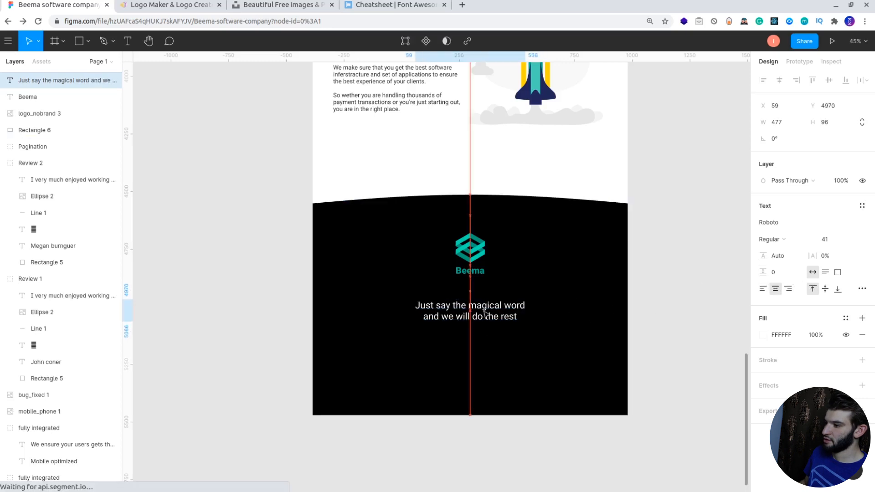
{"action": "left_click", "coordinate": [838, 240]}
{"action": "key", "text": "Up"}
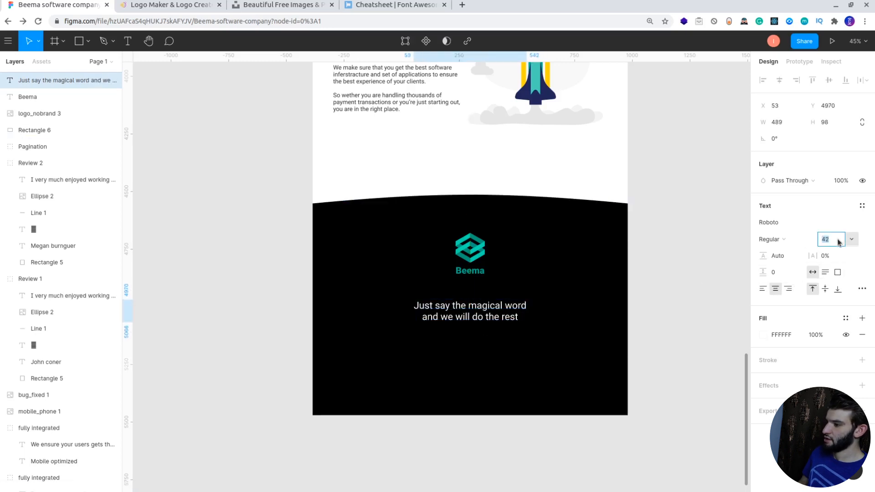
{"action": "key", "text": "Up"}
{"action": "key", "text": "Up"}
{"action": "key", "text": "Up"}
{"action": "key", "text": "Up"}
{"action": "key", "text": "Up"}
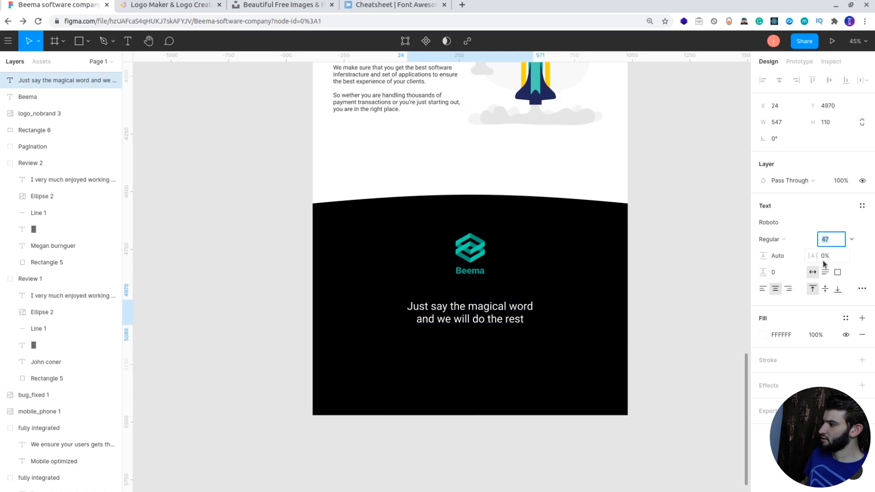
- Increase the tagline's line height to 131.3%
{"action": "left_click", "coordinate": [775, 259]}
{"action": "key", "text": "Up"}
{"action": "key", "text": "Up"}
{"action": "key", "text": "Up"}
{"action": "key", "text": "Up"}
{"action": "key", "text": "Up"}
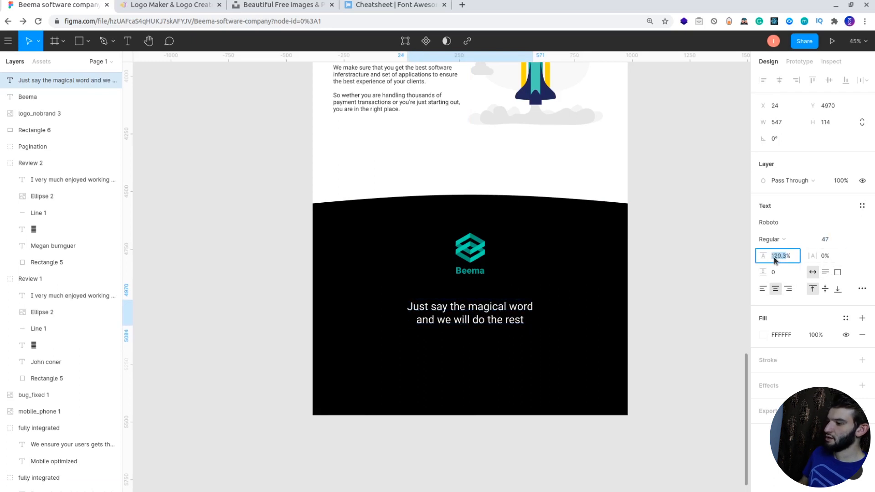
{"action": "key", "text": "Up"}
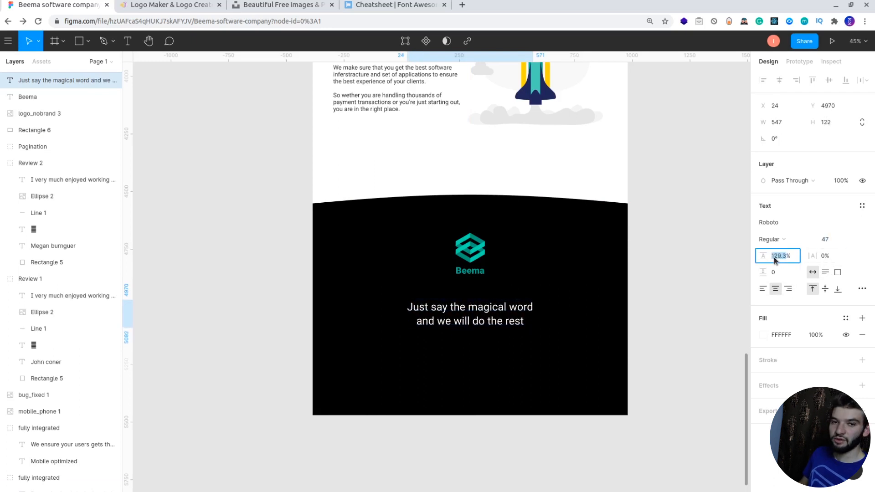
{"action": "key", "text": "Up"}
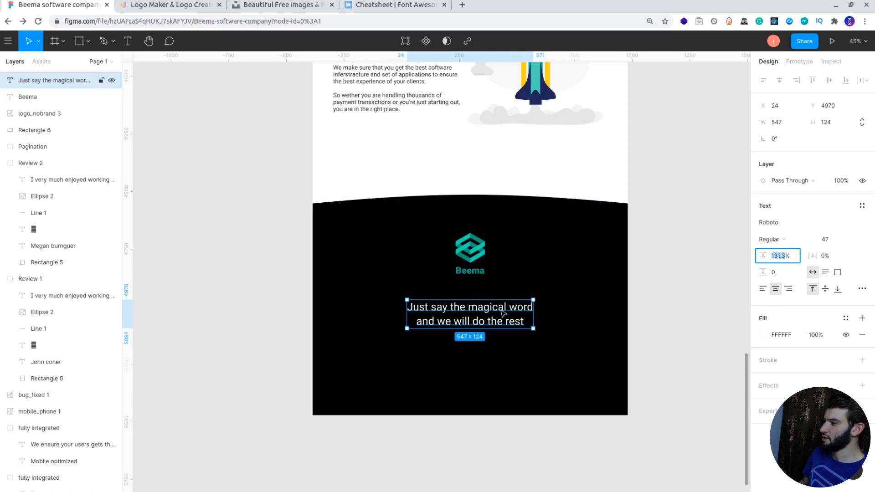
- Try a letter spacing of 1% on the tagline and return it to 0%
{"action": "left_click", "coordinate": [826, 255]}
{"action": "type", "text": "1"}
{"action": "key", "text": "Return"}
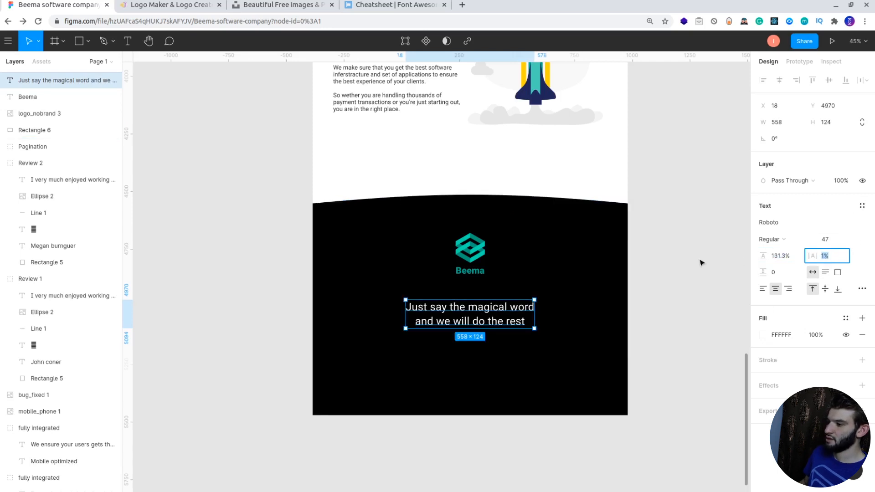
{"action": "type", "text": "0"}
{"action": "key", "text": "Return"}
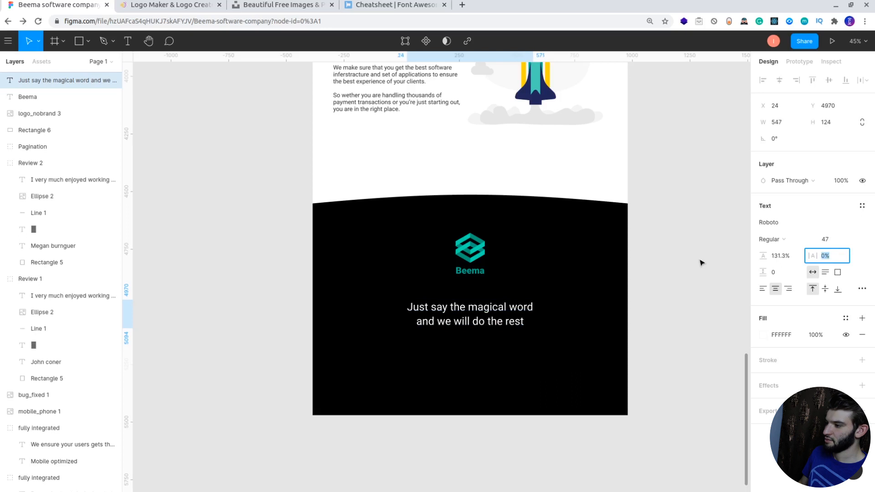
{"action": "left_click", "coordinate": [701, 263]}
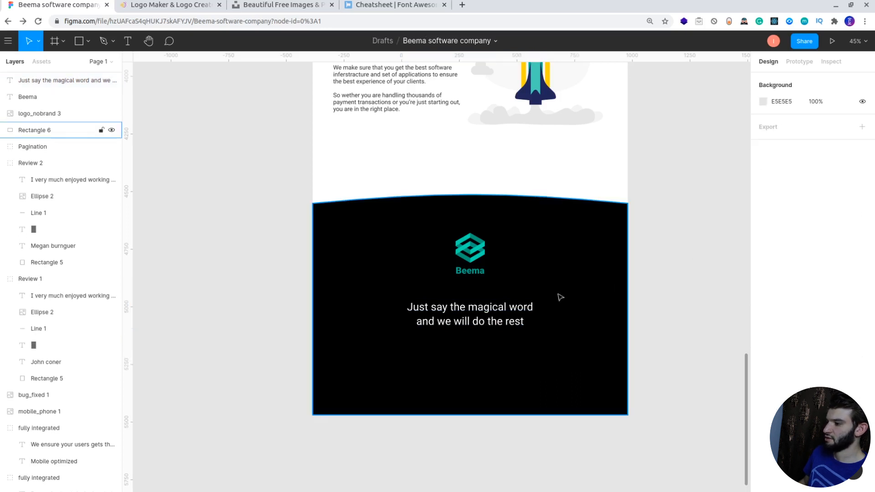
- Set the tagline's font size to 48
{"action": "left_click", "coordinate": [469, 322]}
{"action": "left_click", "coordinate": [827, 240]}
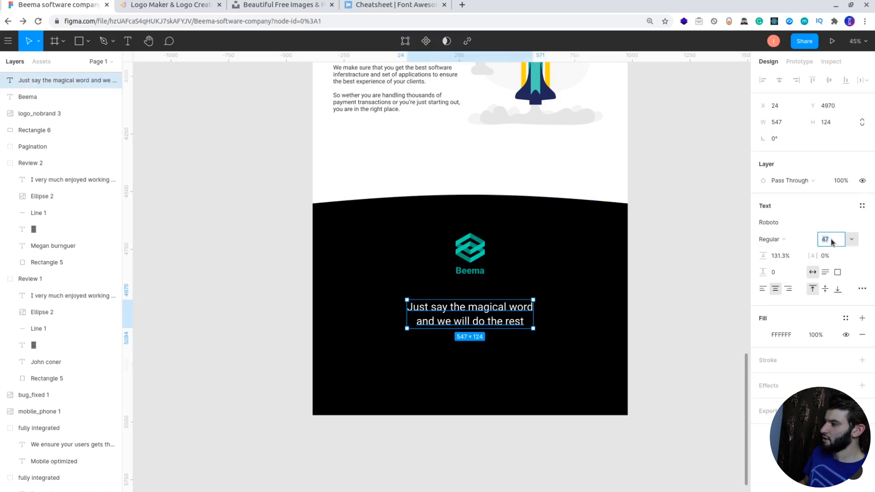
{"action": "key", "text": "Up"}
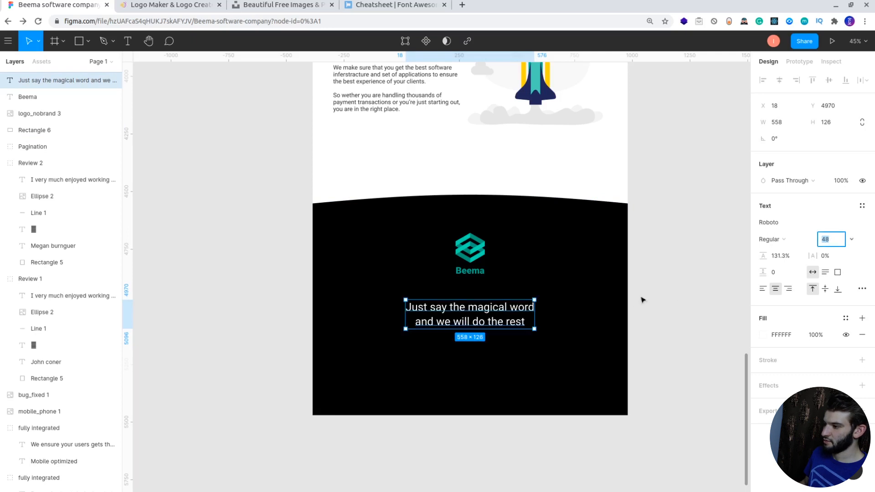
{"action": "left_click", "coordinate": [643, 300]}
- Move the tagline closer to the logo, and shift the tagline, "Beema" text and logo together about 50 px higher
{"action": "left_click", "coordinate": [496, 314]}
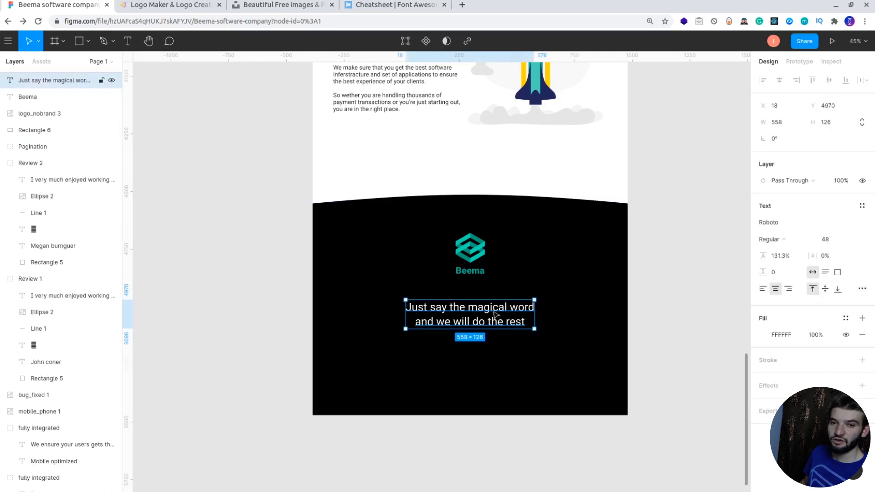
{"action": "left_click_drag", "start_coordinate": [496, 313], "coordinate": [495, 300]}
{"action": "left_click", "coordinate": [470, 250], "text": "shift"}
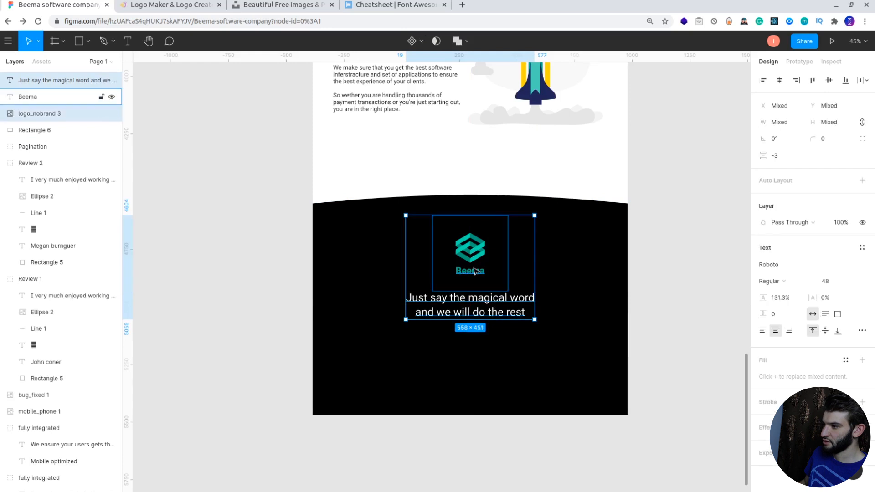
{"action": "left_click", "coordinate": [485, 269], "text": "shift"}
{"action": "key", "text": "shift+Up"}
{"action": "key", "text": "shift+Up"}
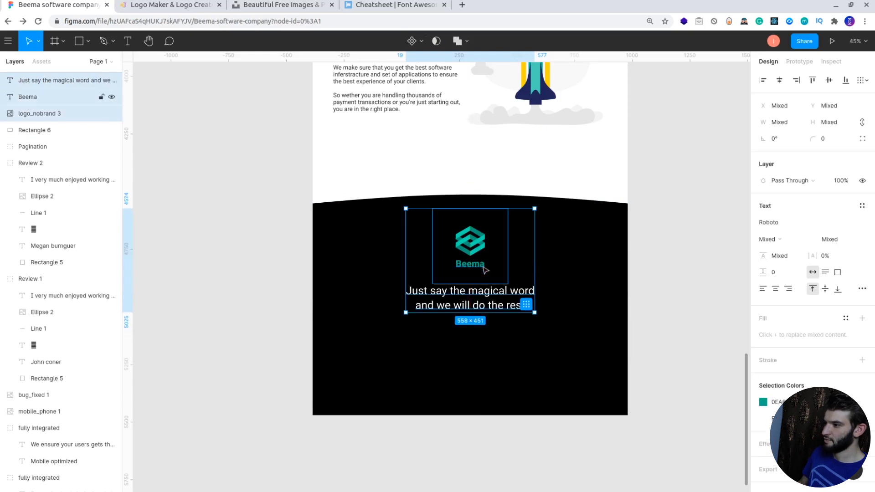
{"action": "key", "text": "shift+Up"}
{"action": "key", "text": "shift+Up"}
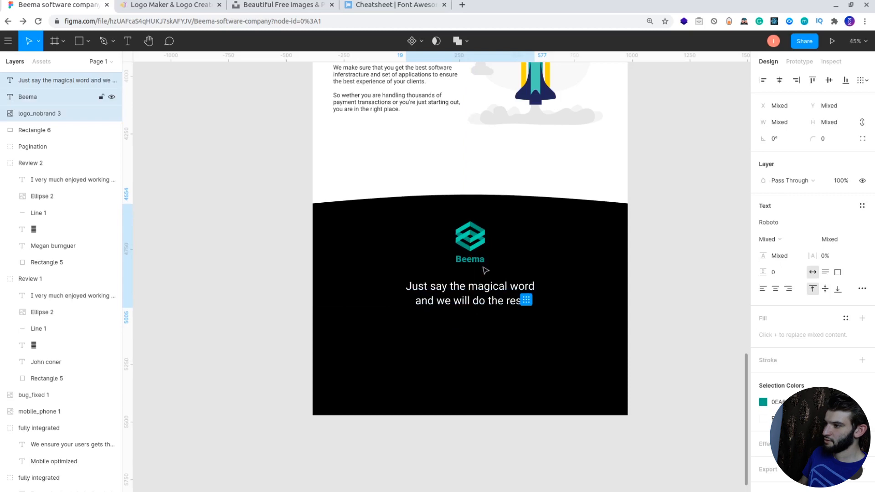
{"action": "left_click", "coordinate": [674, 269]}
- Duplicate the hero's "Start your Project" button with its label, placing the copy centered beneath the tagline in front of the black section
{"action": "scroll", "coordinate": [520, 211], "scroll_direction": "up", "scroll_amount": 15}
{"action": "scroll", "coordinate": [522, 216], "scroll_direction": "up", "scroll_amount": 3}
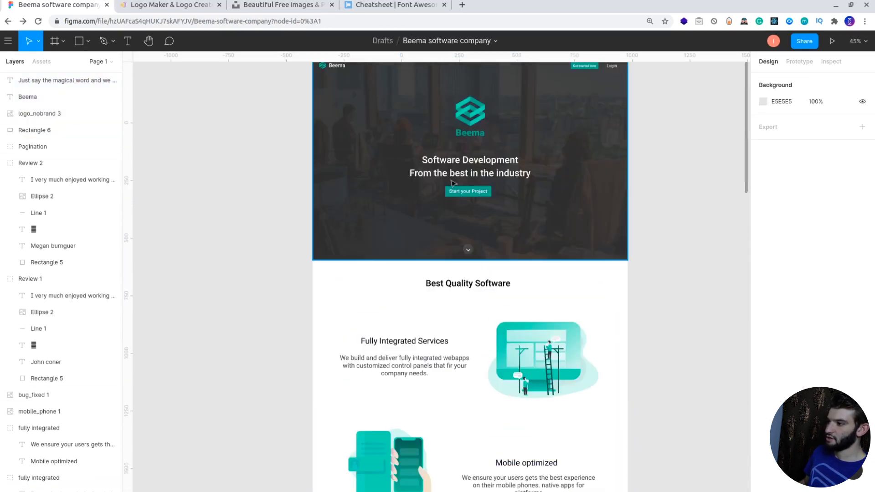
{"action": "left_click", "coordinate": [476, 196]}
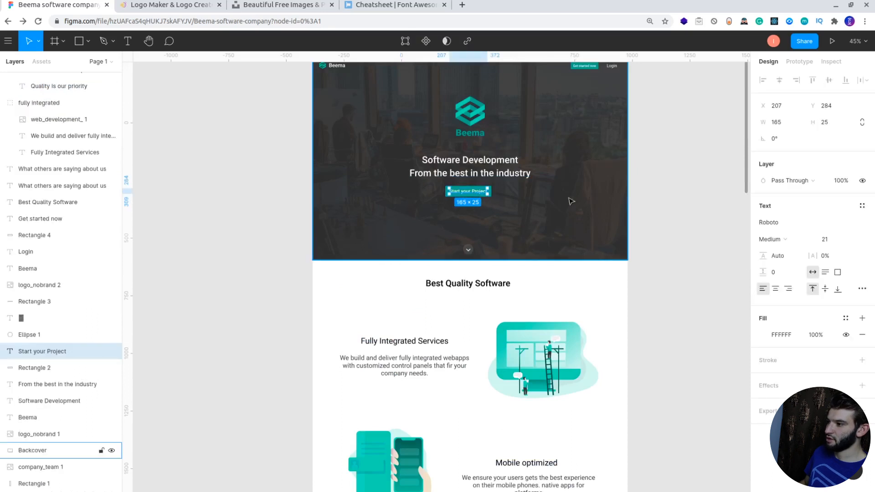
{"action": "key", "text": "Escape"}
{"action": "scroll", "coordinate": [469, 196], "scroll_direction": "up", "scroll_amount": 4}
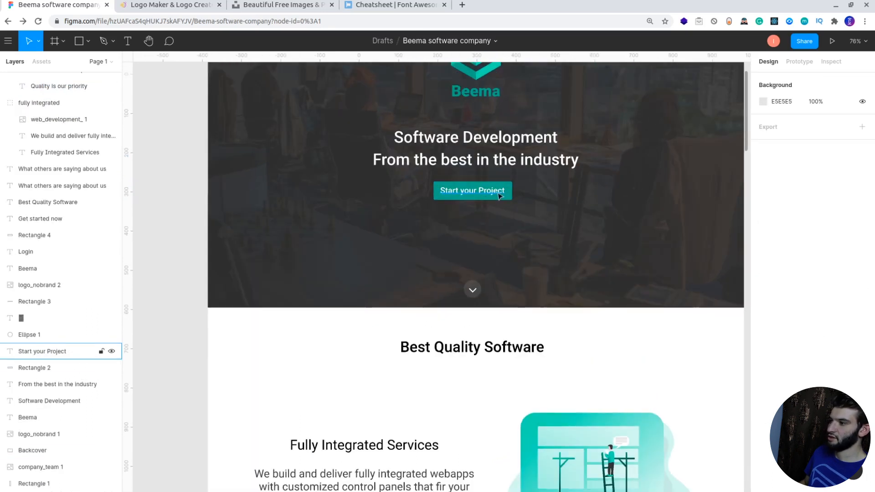
{"action": "left_click", "coordinate": [506, 197]}
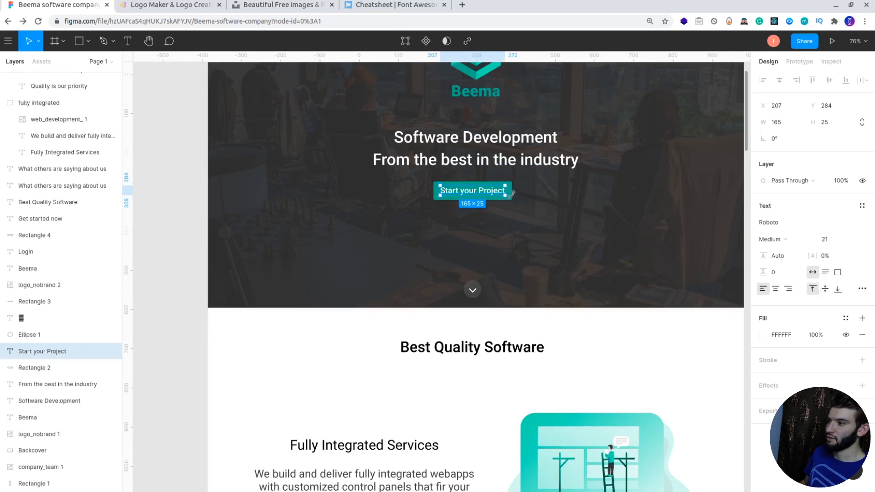
{"action": "left_click", "coordinate": [512, 195]}
{"action": "left_click", "coordinate": [503, 198]}
{"action": "left_click", "coordinate": [498, 196], "text": "shift"}
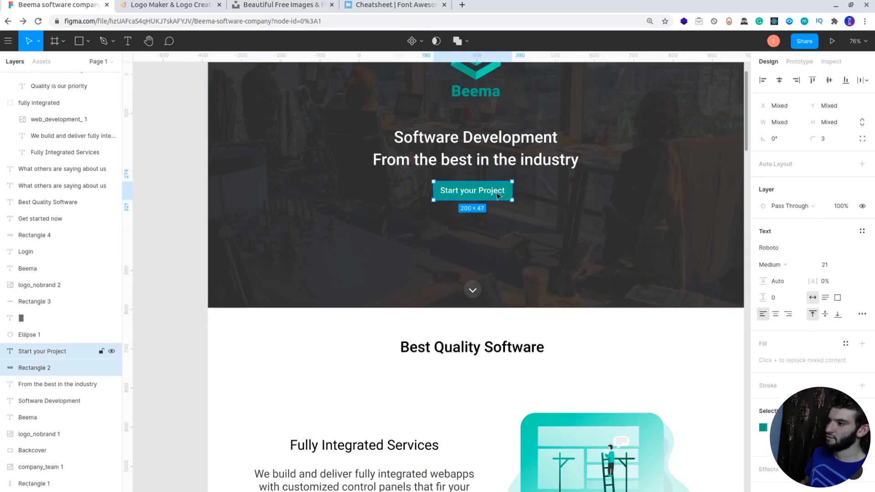
{"action": "left_click_drag", "start_coordinate": [498, 196], "coordinate": [494, 410]}
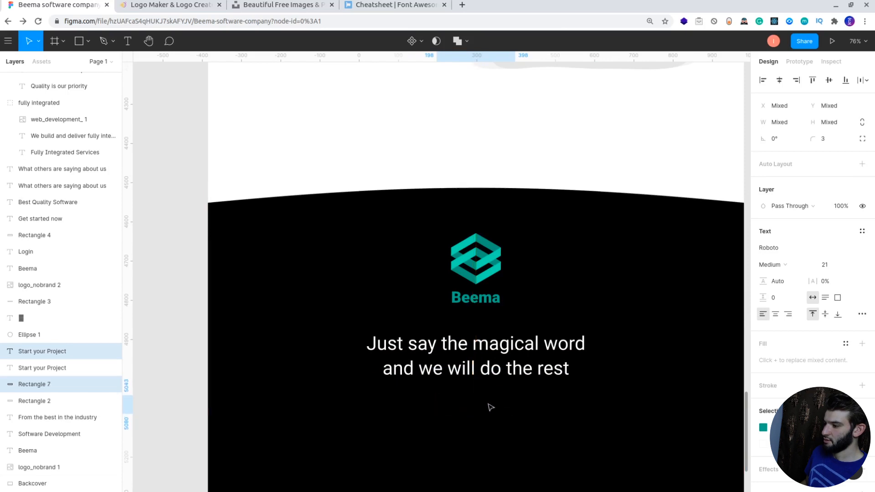
{"action": "right_click", "coordinate": [490, 407]}
{"action": "left_click", "coordinate": [531, 251]}
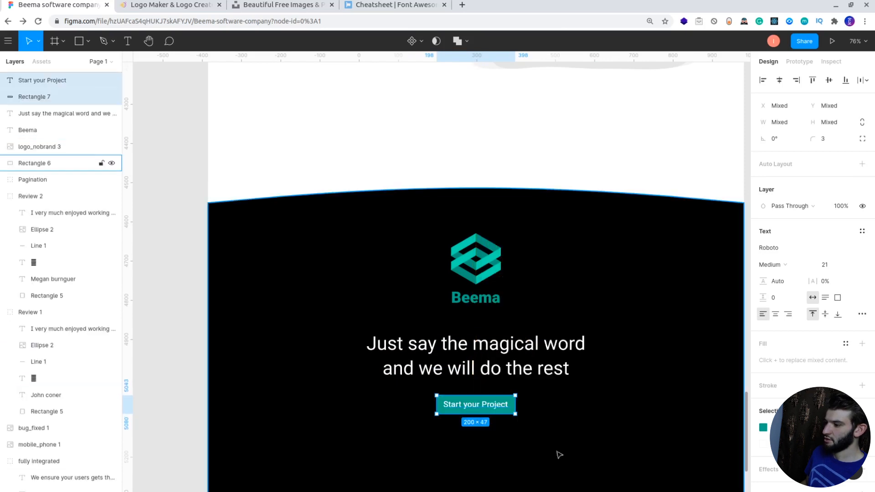
{"action": "scroll", "coordinate": [582, 210], "scroll_direction": "down", "scroll_amount": 3}
{"action": "left_click", "coordinate": [582, 246]}
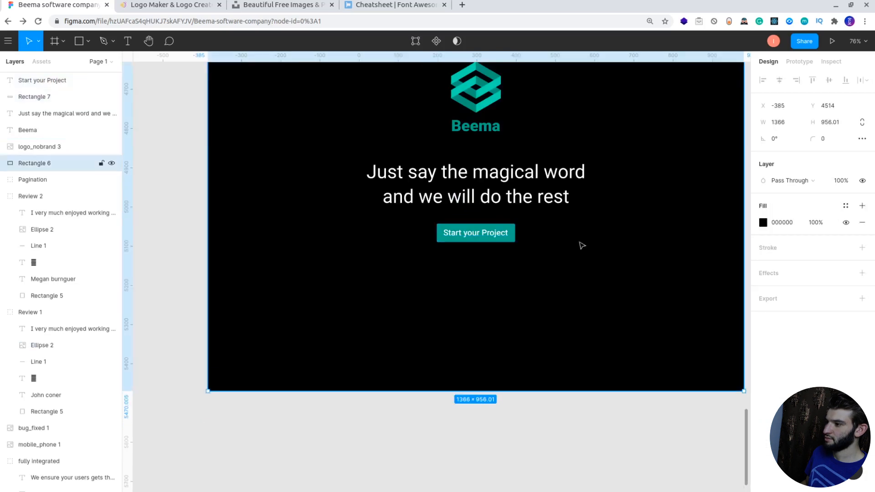
{"action": "scroll", "coordinate": [555, 281], "scroll_direction": "up", "scroll_amount": 3}
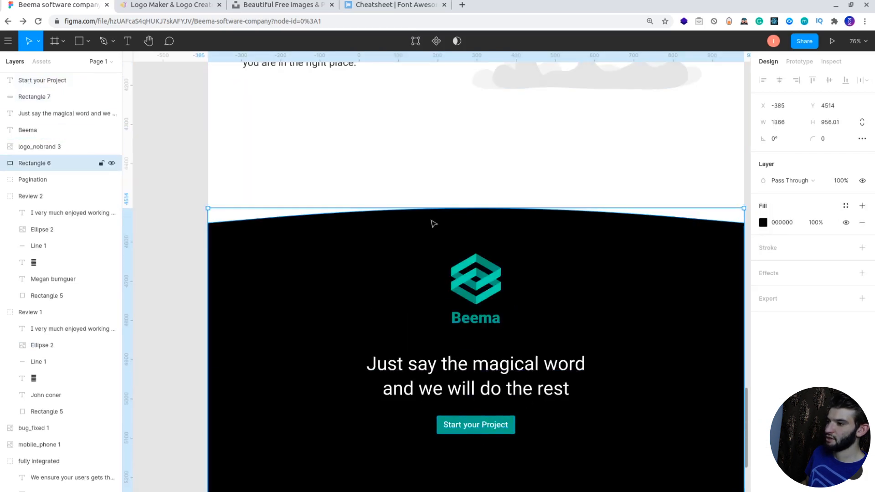
{"action": "scroll", "coordinate": [434, 223], "scroll_direction": "down", "scroll_amount": 3}
{"action": "scroll", "coordinate": [457, 208], "scroll_direction": "down", "scroll_amount": 3}
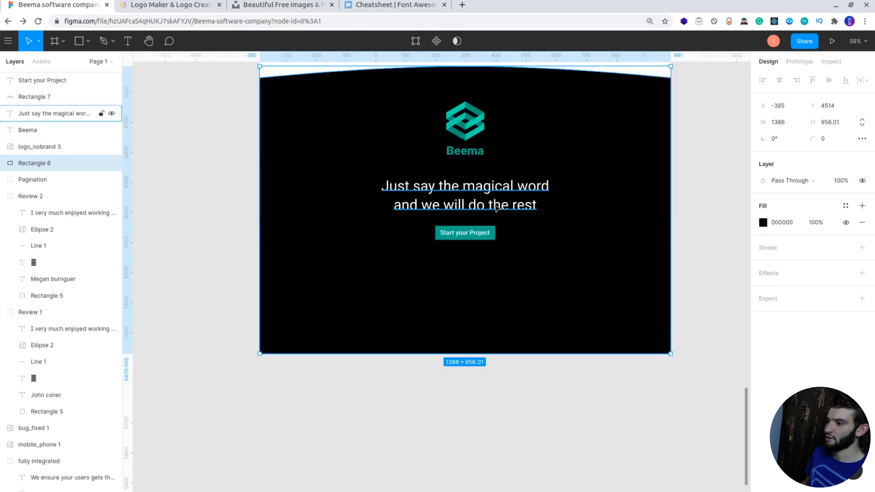
- Scale the footer logo down to 264 × 264 and center it horizontally above the "Beema" text
{"action": "left_click", "coordinate": [474, 158]}
{"action": "left_click", "coordinate": [471, 156], "text": "shift"}
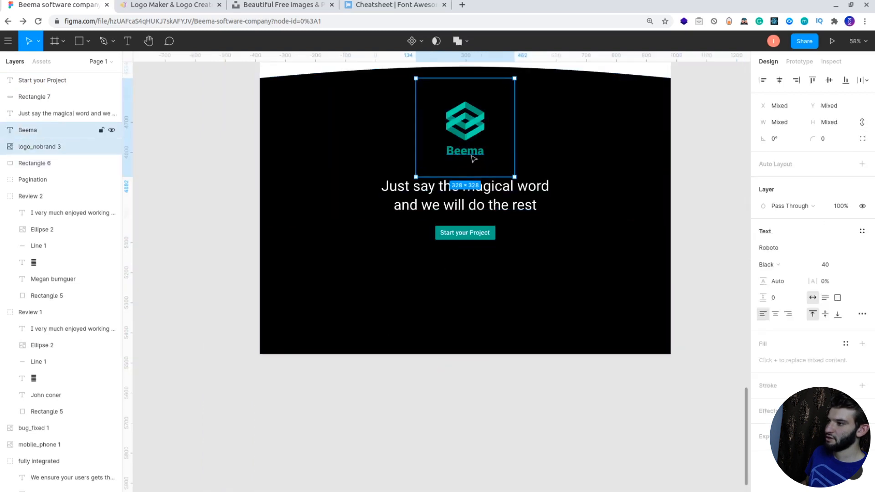
{"action": "left_click", "coordinate": [577, 130]}
{"action": "left_click", "coordinate": [499, 104]}
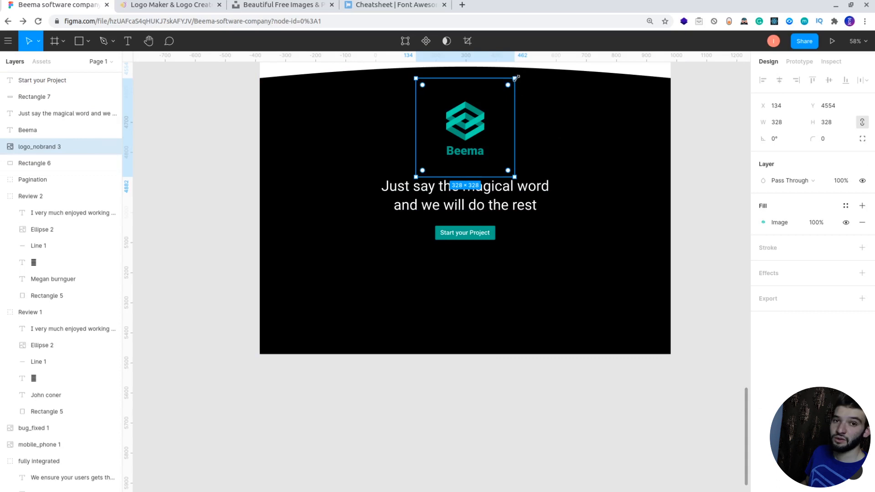
{"action": "left_click_drag", "start_coordinate": [515, 78], "coordinate": [496, 104]}
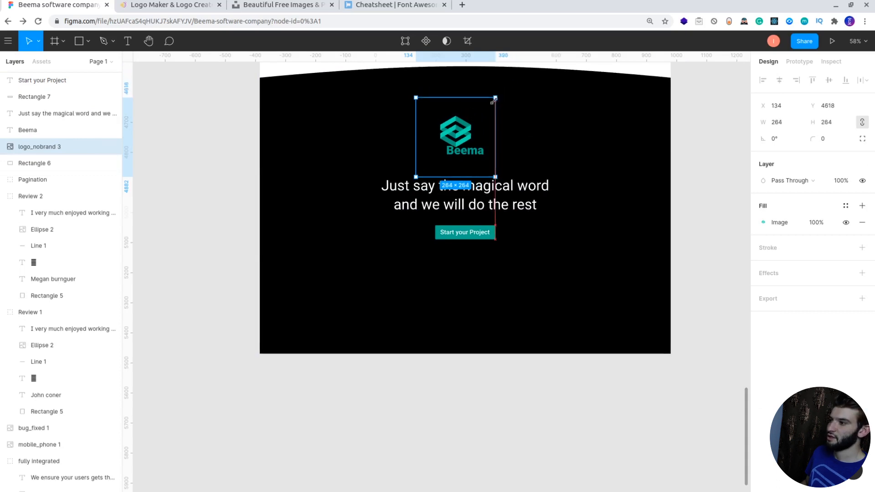
{"action": "left_click_drag", "start_coordinate": [464, 128], "coordinate": [473, 122]}
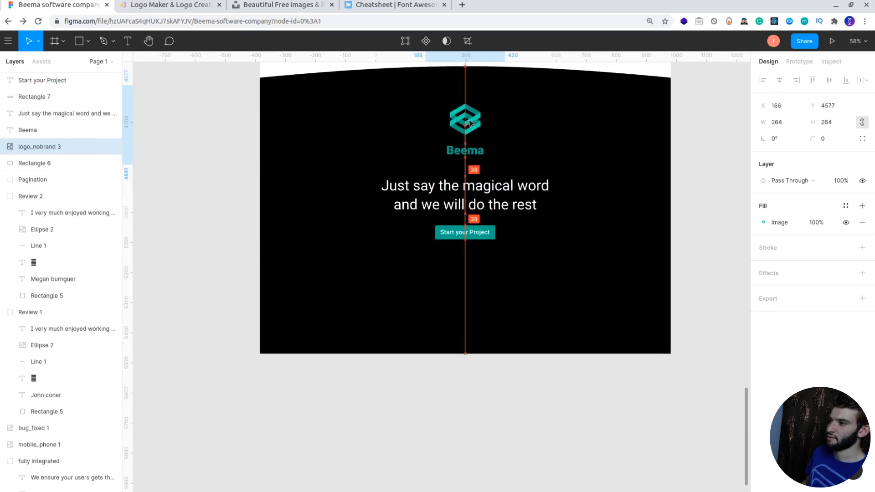
- Set the tagline's font size to 44
{"action": "left_click", "coordinate": [512, 201]}
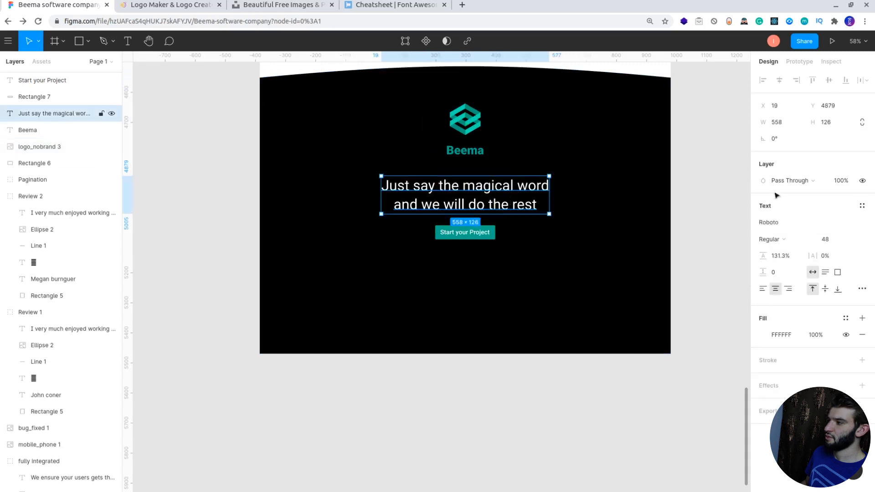
{"action": "left_click", "coordinate": [828, 239]}
{"action": "key", "text": "Down"}
{"action": "key", "text": "Down"}
{"action": "key", "text": "Down"}
{"action": "key", "text": "Down"}
{"action": "key", "text": "Down"}
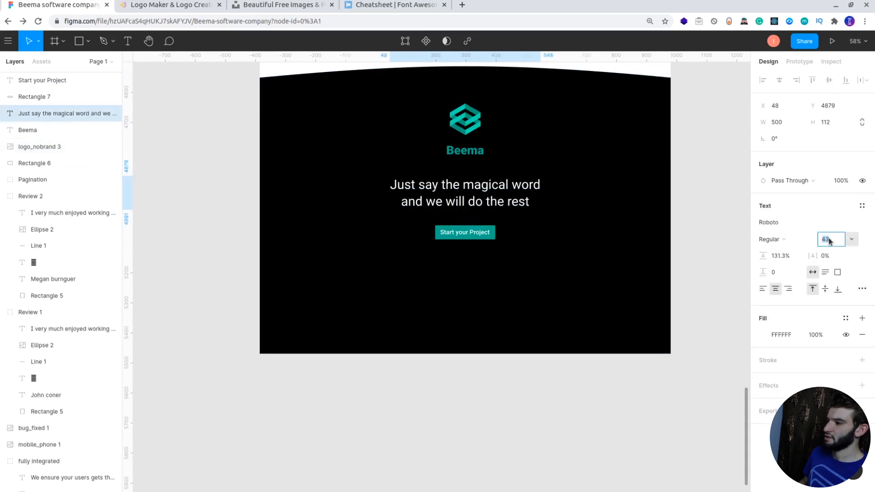
{"action": "key", "text": "Up"}
{"action": "key", "text": "Up"}
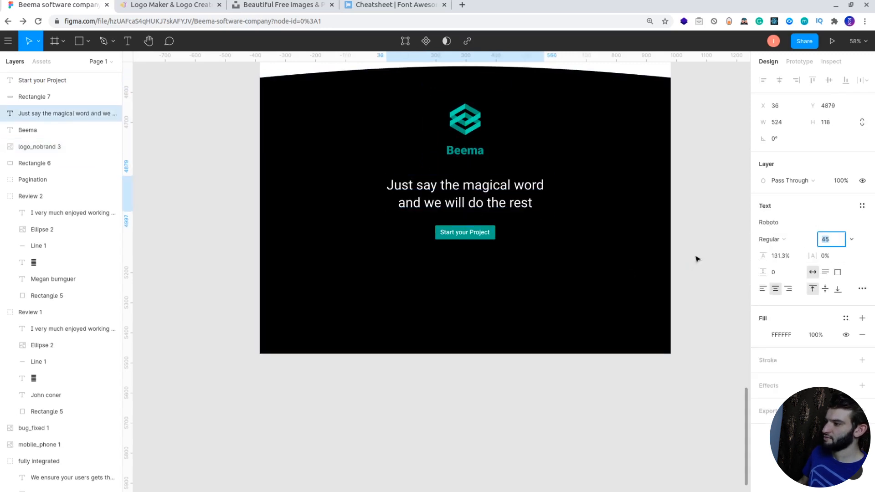
{"action": "key", "text": "Escape"}
{"action": "key", "text": "Escape"}
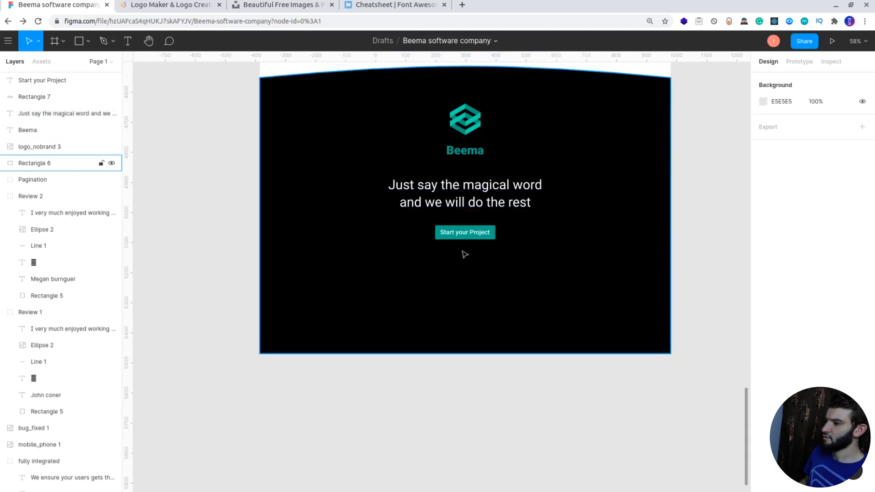
- Move the footer's "Start your Project" button together with its label about 10 px up, closer to the tagline
{"action": "left_click", "coordinate": [490, 235]}
{"action": "left_click", "coordinate": [493, 244]}
{"action": "left_click", "coordinate": [493, 238]}
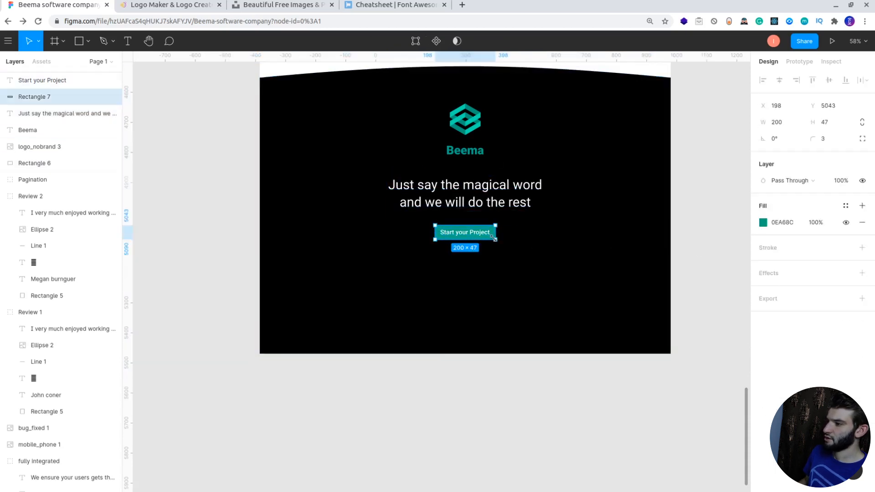
{"action": "left_click", "coordinate": [480, 236], "text": "shift"}
{"action": "left_click_drag", "start_coordinate": [480, 236], "coordinate": [480, 234]}
- Set the footer "Beema" text's font size to 37 and move it up, centered directly beneath the logo
{"action": "left_click", "coordinate": [470, 152]}
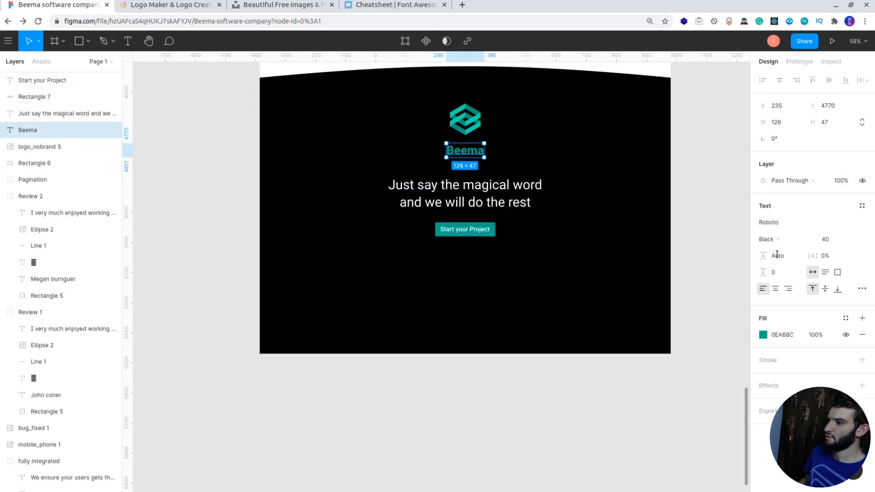
{"action": "left_click", "coordinate": [832, 239]}
{"action": "key", "text": "Down"}
{"action": "key", "text": "Down"}
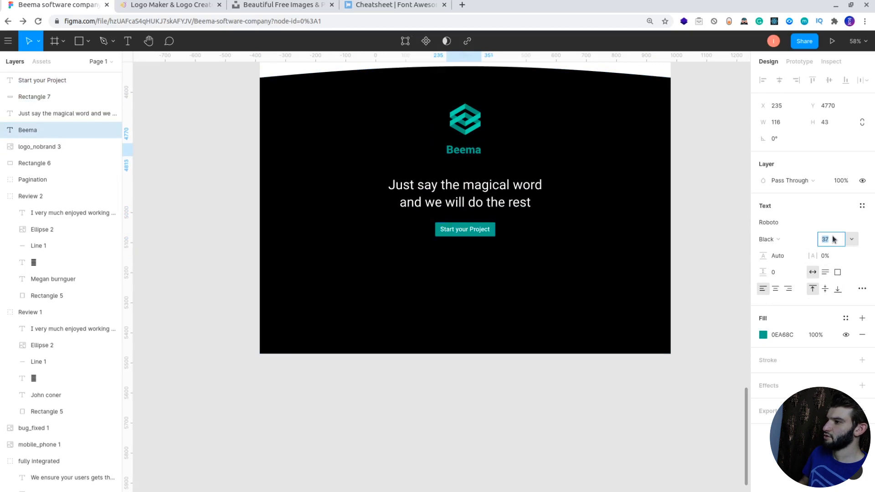
{"action": "key", "text": "Escape"}
{"action": "left_click", "coordinate": [55, 130]}
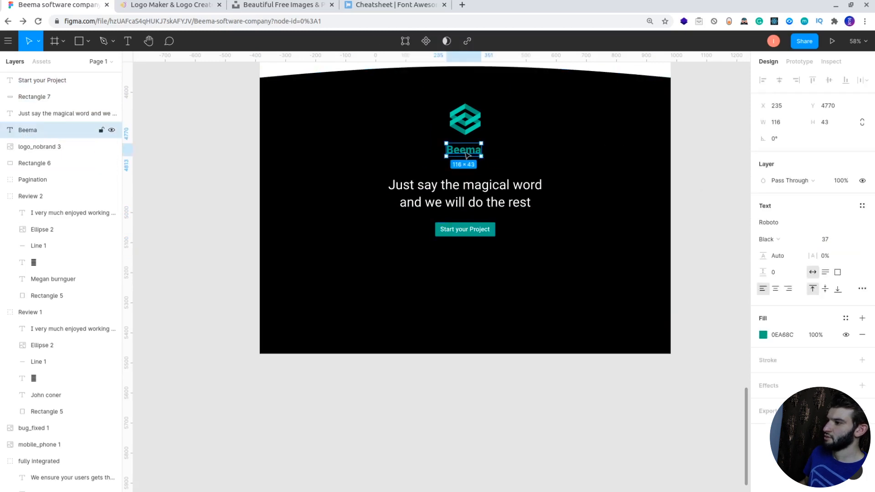
{"action": "mouse_move", "coordinate": [470, 154]}
{"action": "left_mouse_down"}
{"action": "mouse_move", "coordinate": [476, 152]}
{"action": "mouse_move", "coordinate": [466, 148]}
{"action": "left_mouse_up"}
{"action": "left_click", "coordinate": [697, 145]}
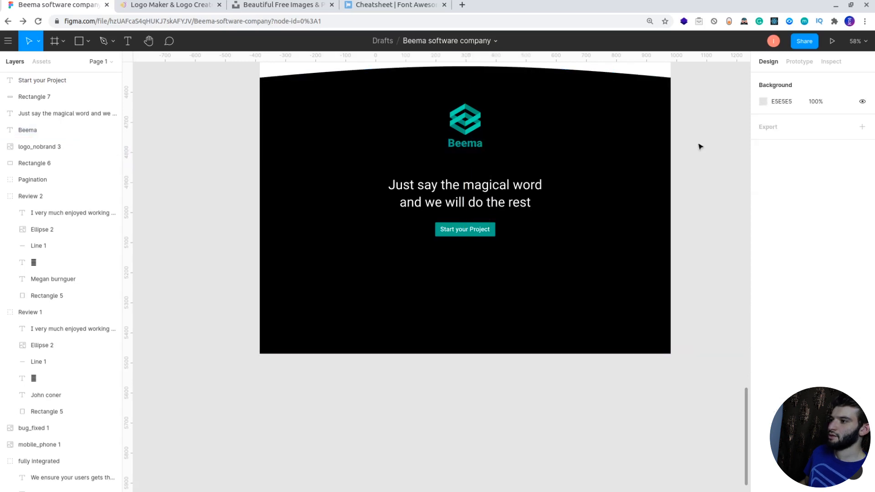
- Shift the tagline and the "Start your Project" button with its label 30 px up, closer to the logo
{"action": "scroll", "coordinate": [638, 219], "scroll_direction": "up", "scroll_amount": 4}
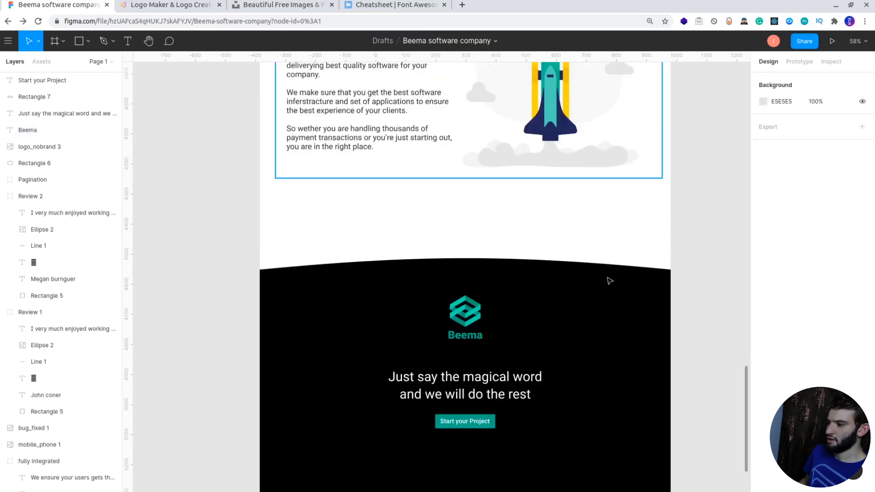
{"action": "left_click", "coordinate": [466, 399]}
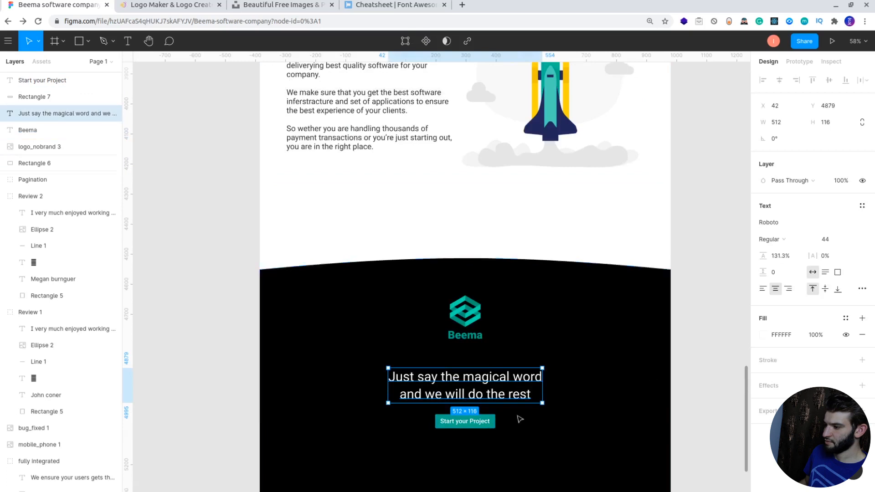
{"action": "left_click", "coordinate": [491, 425], "text": "shift"}
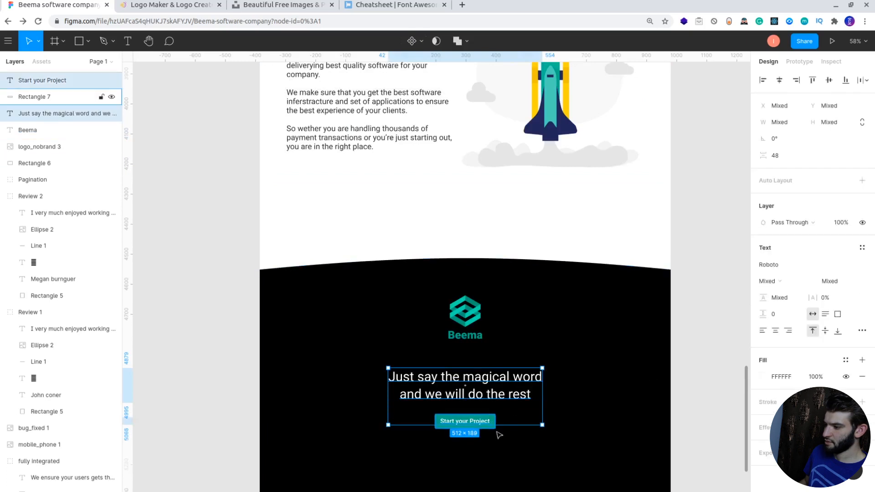
{"action": "left_click", "coordinate": [495, 428], "text": "shift"}
{"action": "key", "text": "shift+Up"}
{"action": "key", "text": "shift+Up"}
{"action": "key", "text": "shift+Up"}
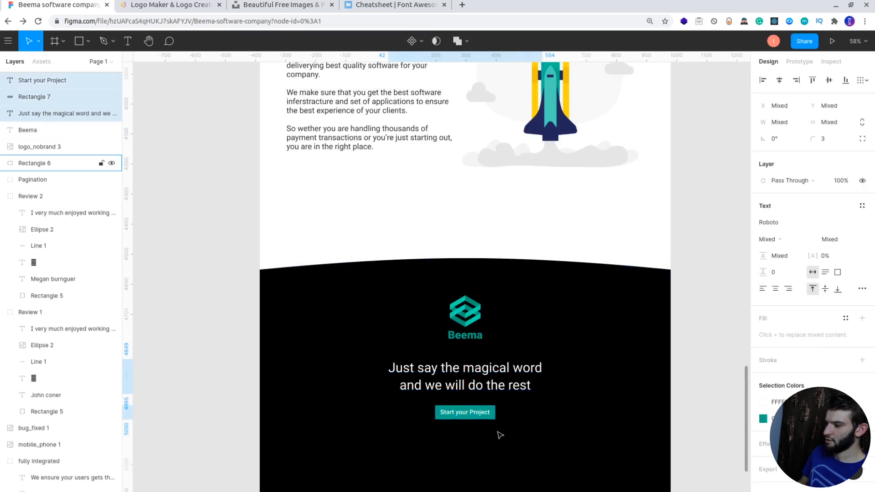
{"action": "key", "text": "shift+Down"}
{"action": "scroll", "coordinate": [654, 296], "scroll_direction": "down", "scroll_amount": 4}
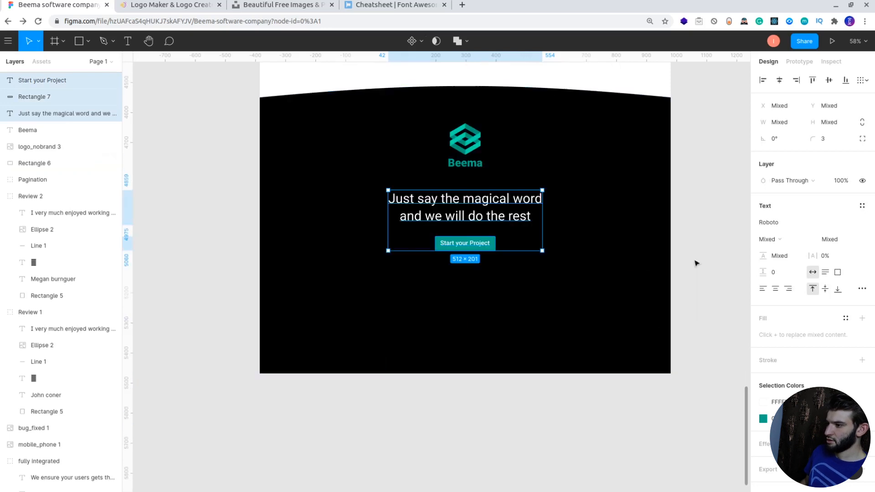
{"action": "key", "text": "shift+Up"}
{"action": "left_click", "coordinate": [713, 241]}
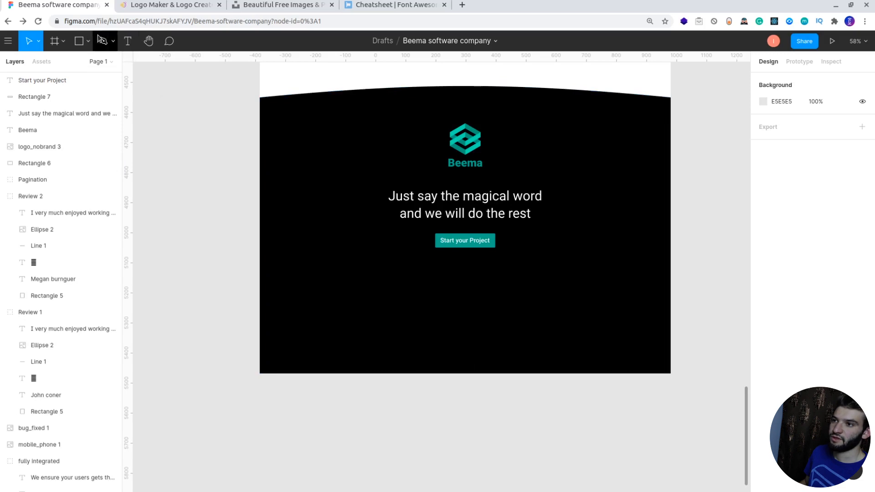
- Draw a centered horizontal divider line about 1135 px wide below the button in the lower part of the black section
{"action": "left_click", "coordinate": [88, 46]}
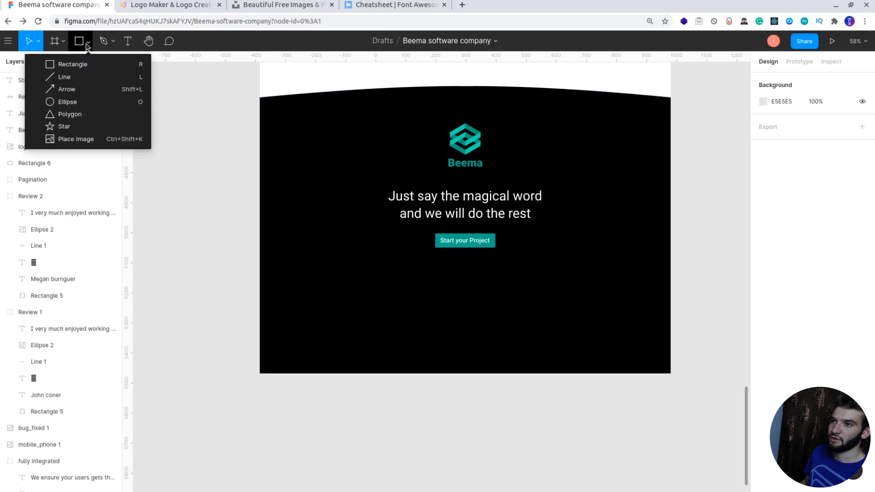
{"action": "left_click", "coordinate": [64, 78]}
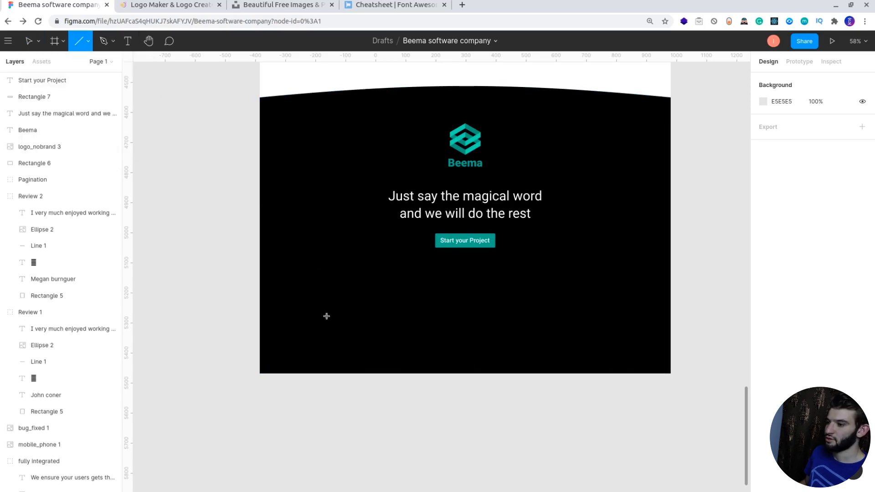
{"action": "mouse_move", "coordinate": [326, 320]}
{"action": "left_mouse_down"}
{"action": "mouse_move", "coordinate": [648, 320]}
{"action": "mouse_move", "coordinate": [616, 322]}
{"action": "mouse_move", "coordinate": [647, 320]}
{"action": "mouse_move", "coordinate": [625, 322]}
{"action": "left_mouse_up"}
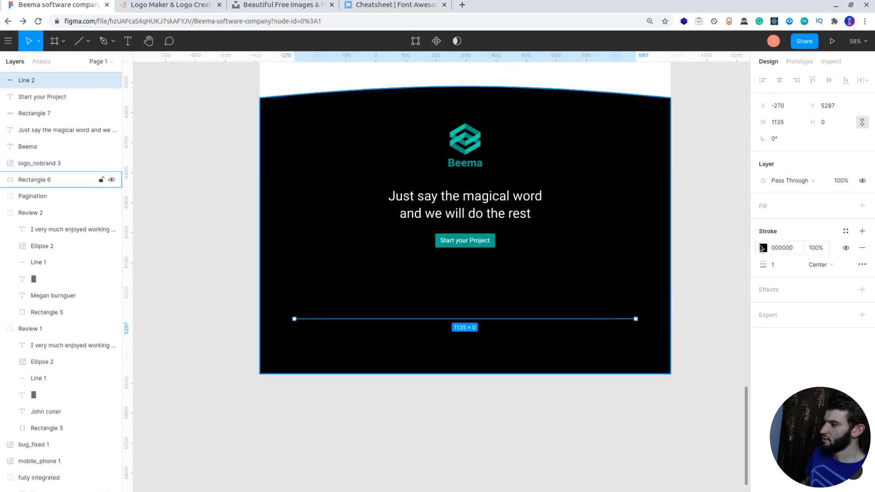
- Color the divider line's stroke white (FFFFFF) and increase its stroke weight by one
{"action": "left_click", "coordinate": [763, 248]}
{"action": "left_click", "coordinate": [763, 247]}
{"action": "left_click", "coordinate": [763, 248]}
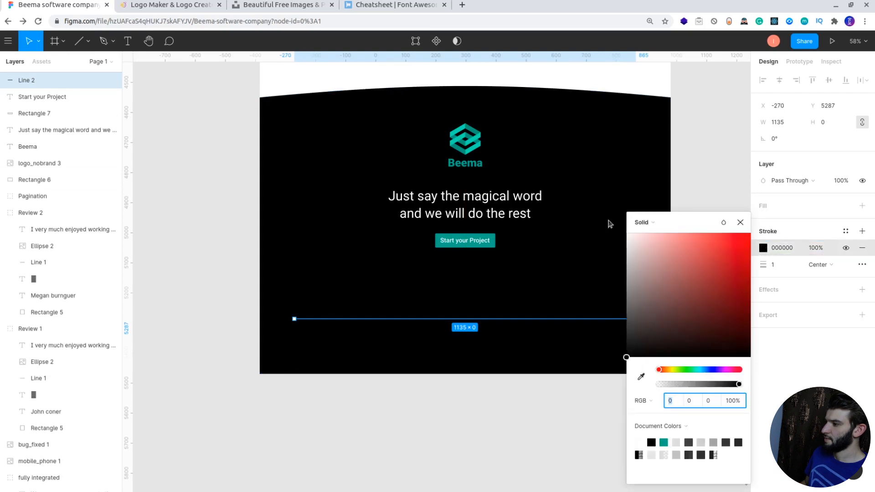
{"action": "left_click_drag", "start_coordinate": [627, 357], "coordinate": [584, 278]}
{"action": "left_click", "coordinate": [565, 296]}
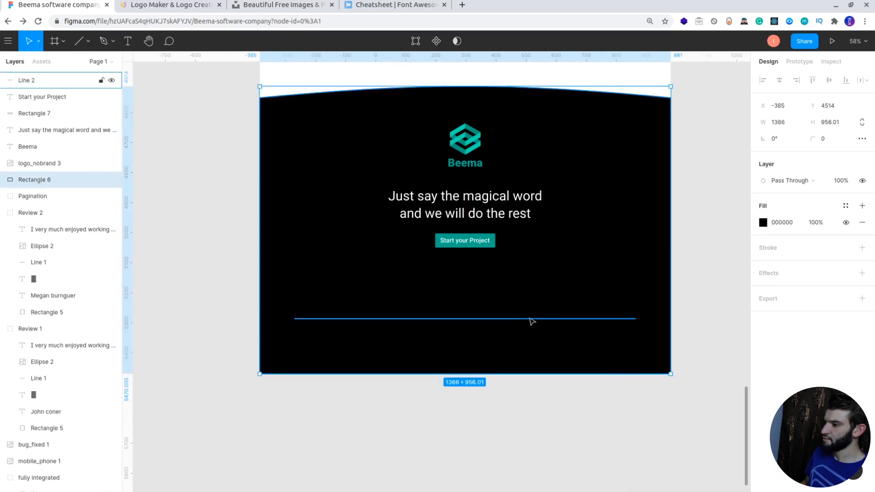
{"action": "left_click", "coordinate": [533, 320]}
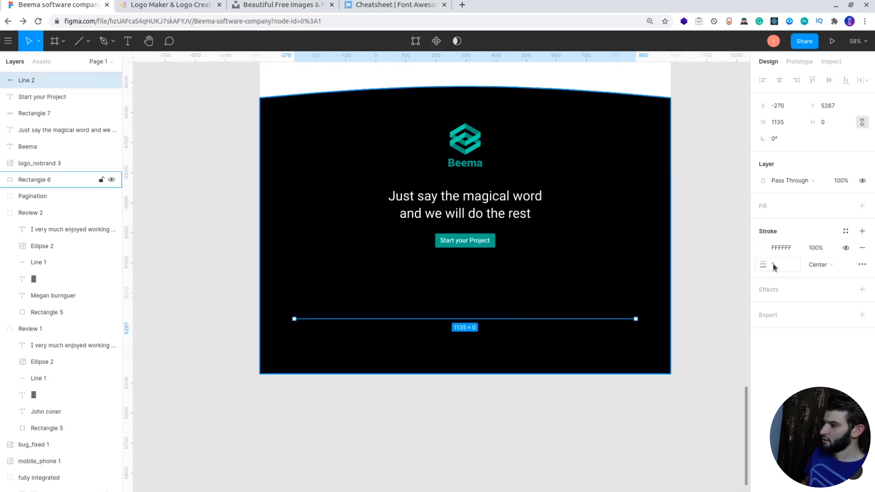
{"action": "left_click", "coordinate": [692, 307]}
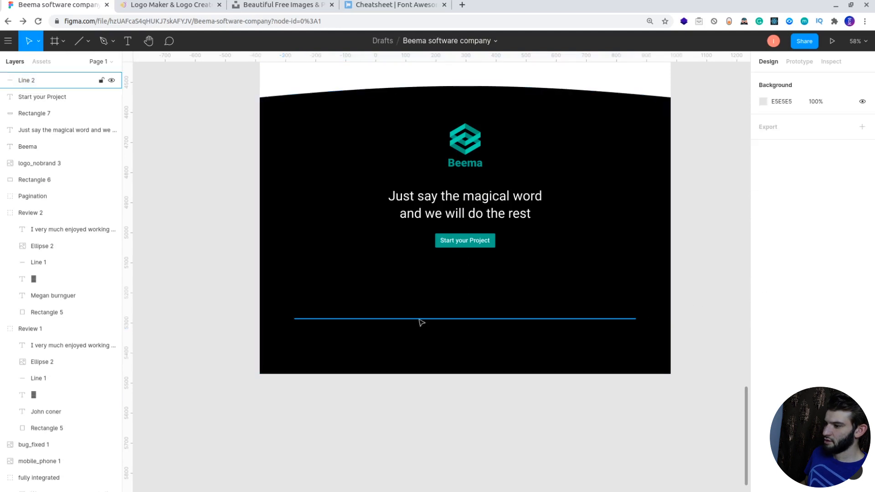
{"action": "left_click", "coordinate": [620, 318]}
{"action": "left_click", "coordinate": [777, 265]}
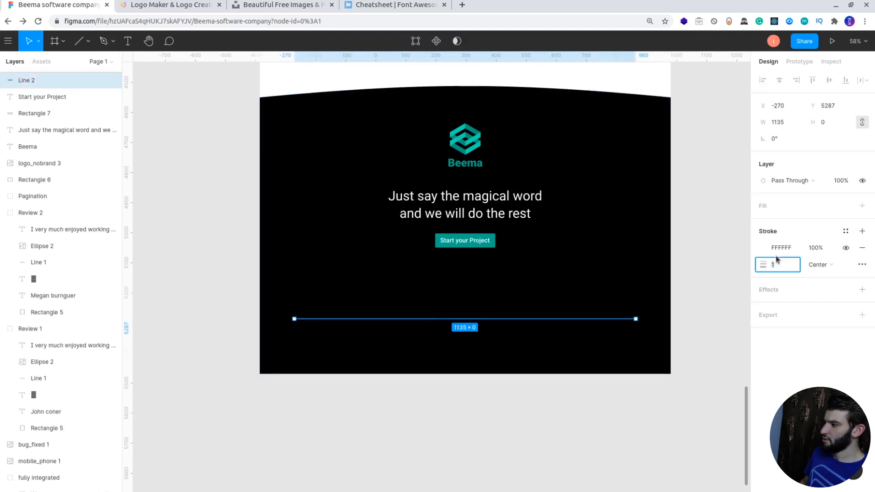
{"action": "key", "text": "Up"}
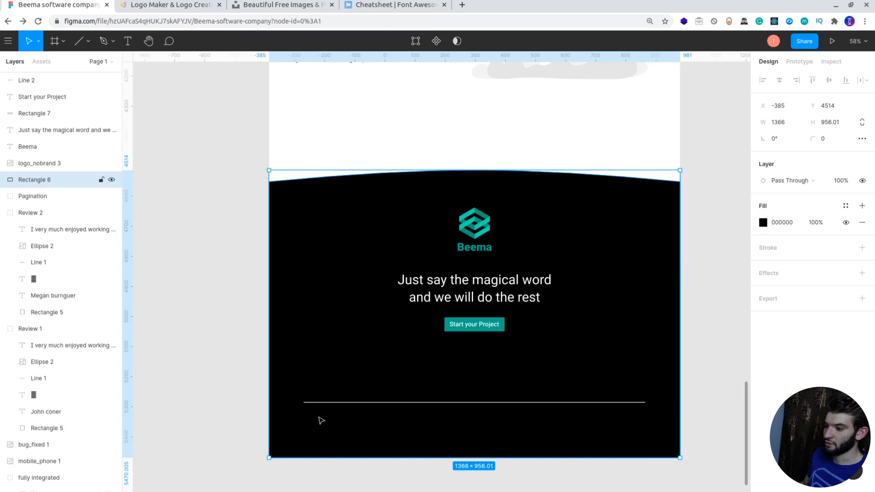
- Add the text "Privacy" beneath the left end of the divider line and fill it with white (FFFFFF)
{"action": "key", "text": "t"}
{"action": "left_click", "coordinate": [306, 414]}
{"action": "type", "text": "Pr"}
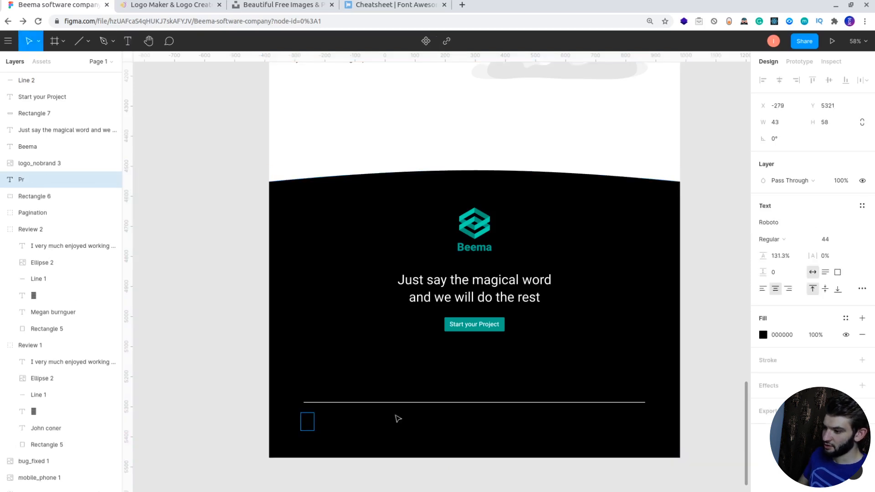
{"action": "type", "text": "ivac"}
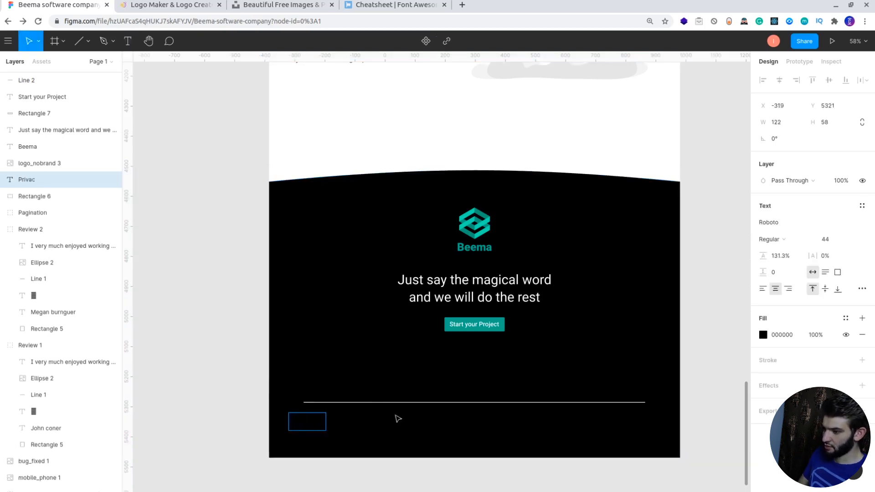
{"action": "type", "text": "y"}
{"action": "key", "text": "ctrl+a"}
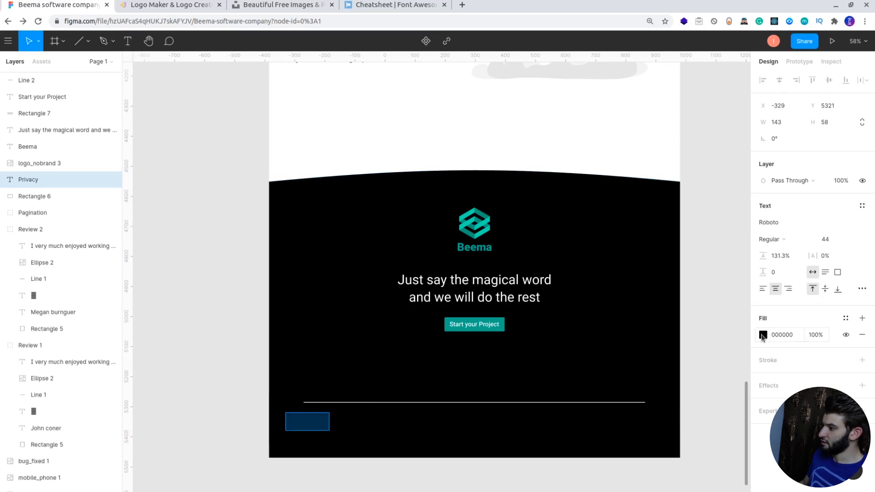
{"action": "left_click", "coordinate": [763, 335]}
{"action": "left_click_drag", "start_coordinate": [656, 342], "coordinate": [599, 175]}
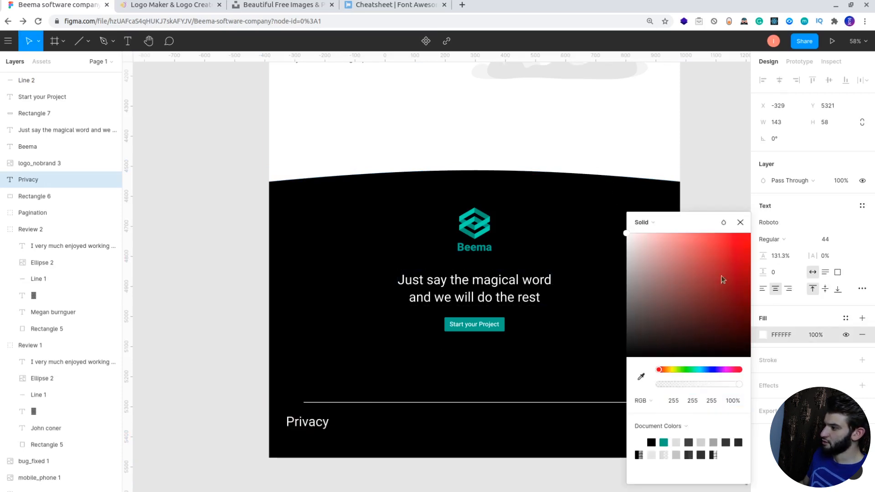
- Set the font size of the "Privacy" text beneath the divider line to 18
{"action": "left_click", "coordinate": [829, 239]}
{"action": "type", "text": "24"}
{"action": "key", "text": "Return"}
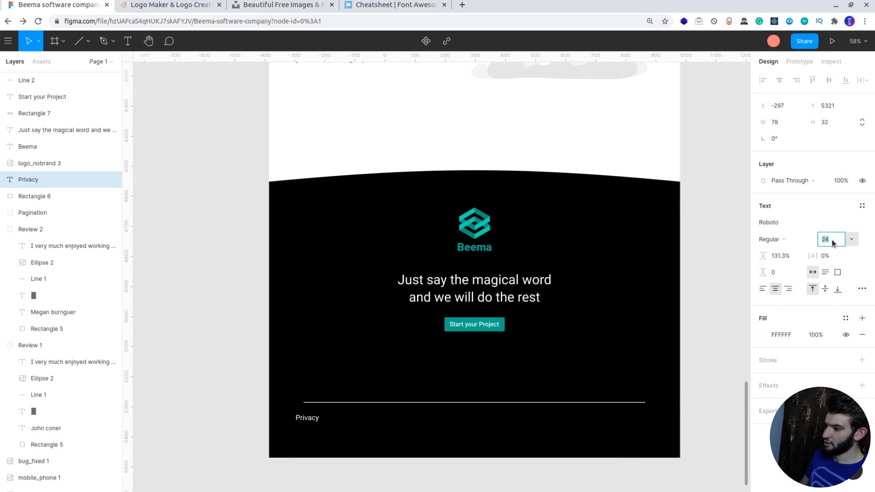
{"action": "type", "text": "14"}
{"action": "key", "text": "Return"}
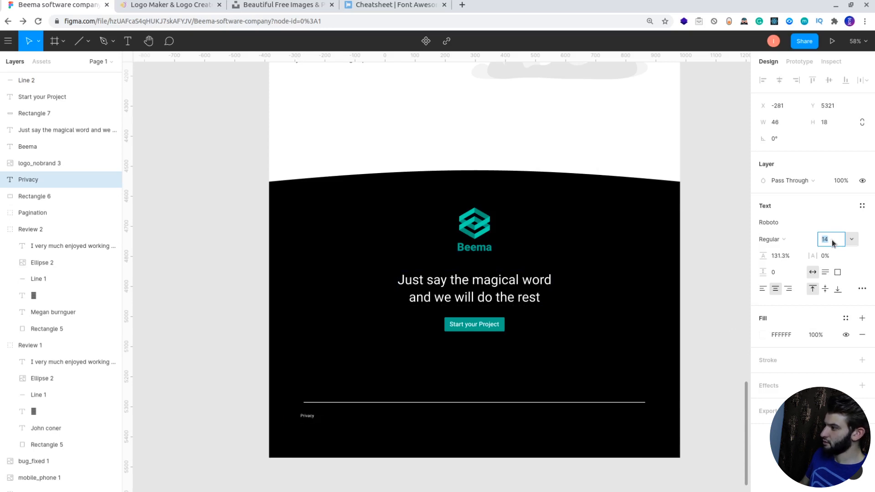
{"action": "key", "text": "Up"}
{"action": "key", "text": "Up"}
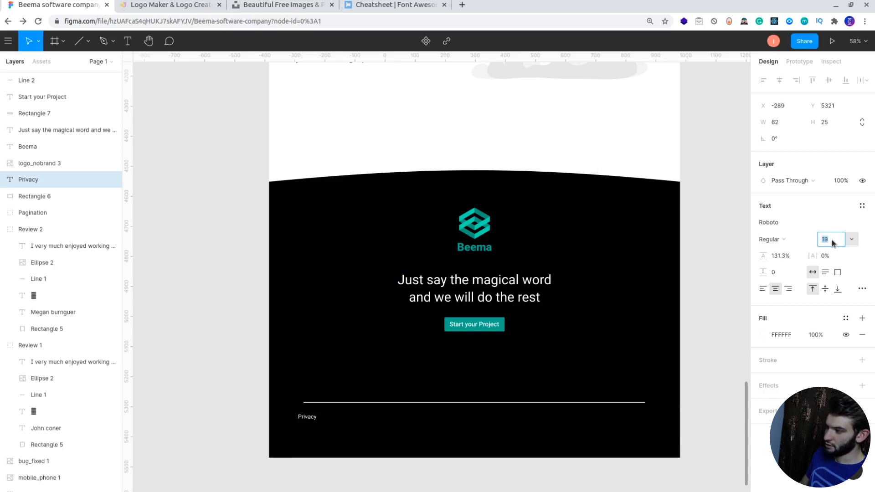
{"action": "key", "text": "Down"}
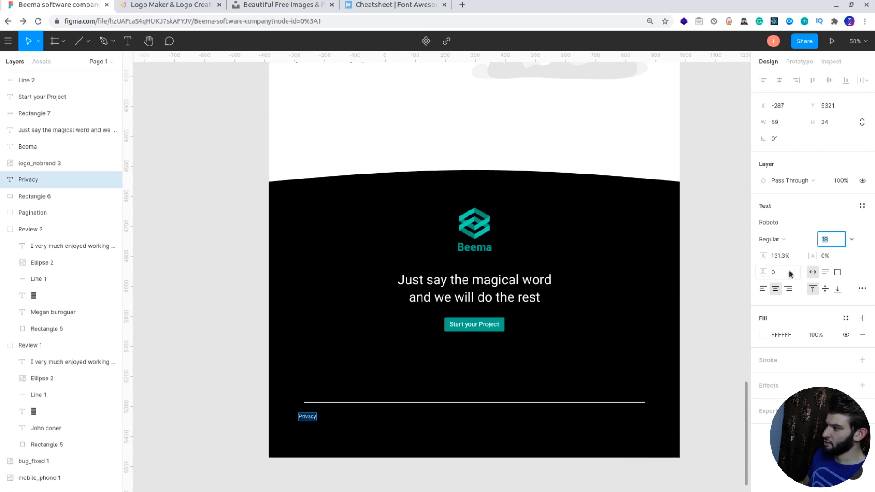
- Try the Light font style on the "Privacy" text and return it to Regular
{"action": "left_click", "coordinate": [770, 240]}
{"action": "left_click", "coordinate": [780, 228]}
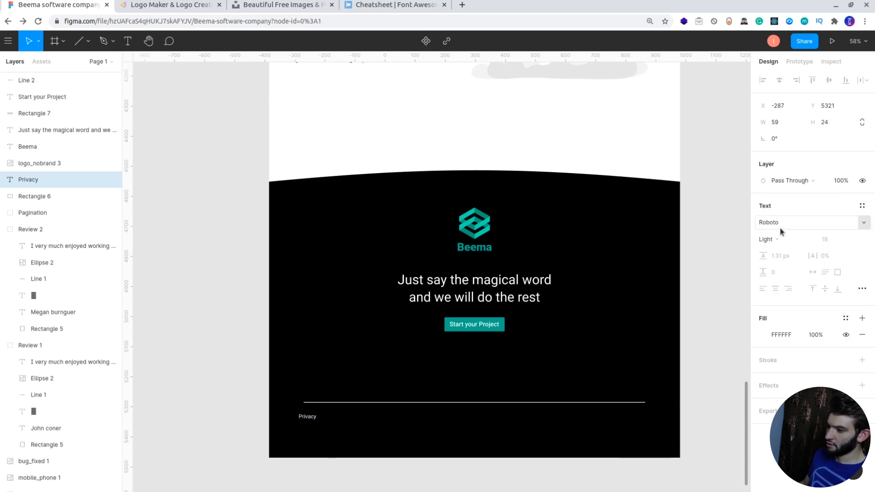
{"action": "left_click", "coordinate": [780, 240]}
{"action": "left_click", "coordinate": [781, 251]}
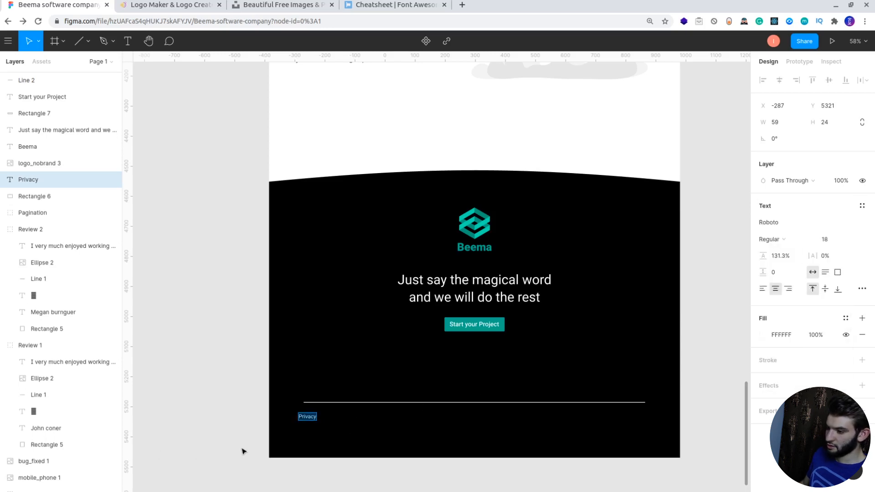
- Extend the footer text "Privacy" to read "Privacy Policy"
{"action": "left_click", "coordinate": [316, 416]}
{"action": "type", "text": "P"}
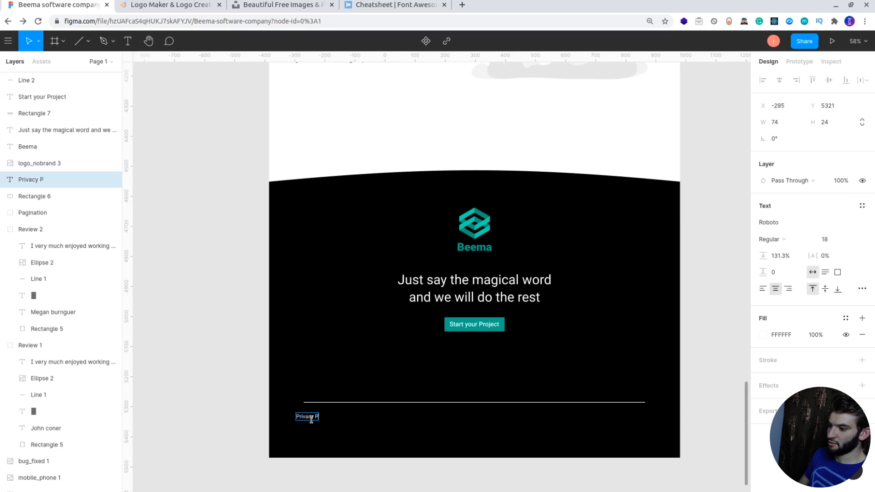
{"action": "type", "text": "olicy"}
{"action": "key", "text": "Escape"}
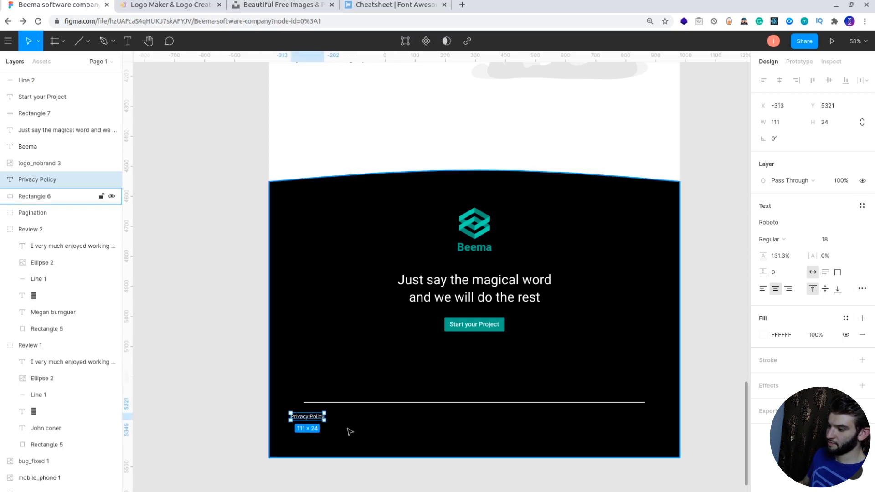
- Move the "Privacy Policy" text just under the left end of the divider line, at X -261 and Y 5307
{"action": "left_click", "coordinate": [313, 422]}
{"action": "left_click", "coordinate": [314, 419]}
{"action": "left_click_drag", "start_coordinate": [316, 420], "coordinate": [327, 417]}
{"action": "key", "text": "Right"}
{"action": "key", "text": "Right"}
{"action": "key", "text": "Right"}
{"action": "key", "text": "Right"}
{"action": "key", "text": "Right"}
{"action": "key", "text": "Right"}
{"action": "key", "text": "Right"}
{"action": "key", "text": "Right"}
{"action": "key", "text": "Right"}
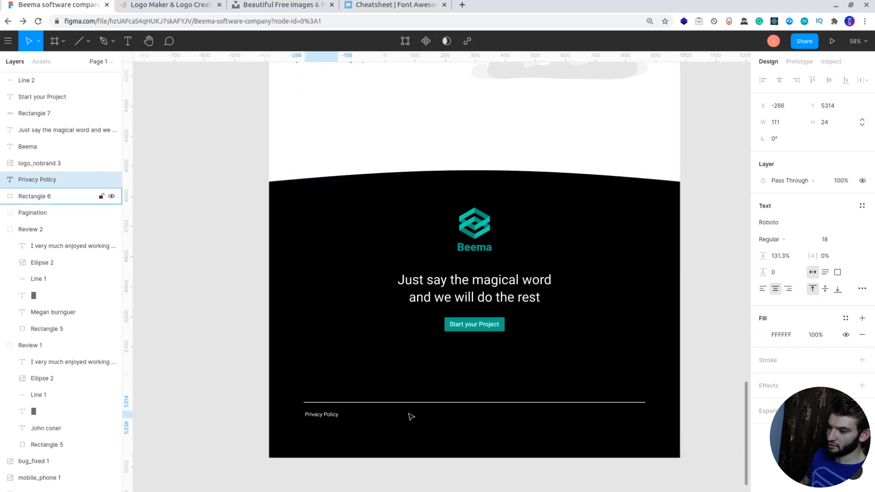
{"action": "key", "text": "Up"}
{"action": "key", "text": "Up"}
{"action": "key", "text": "Up"}
{"action": "key", "text": "Up"}
{"action": "key", "text": "Up"}
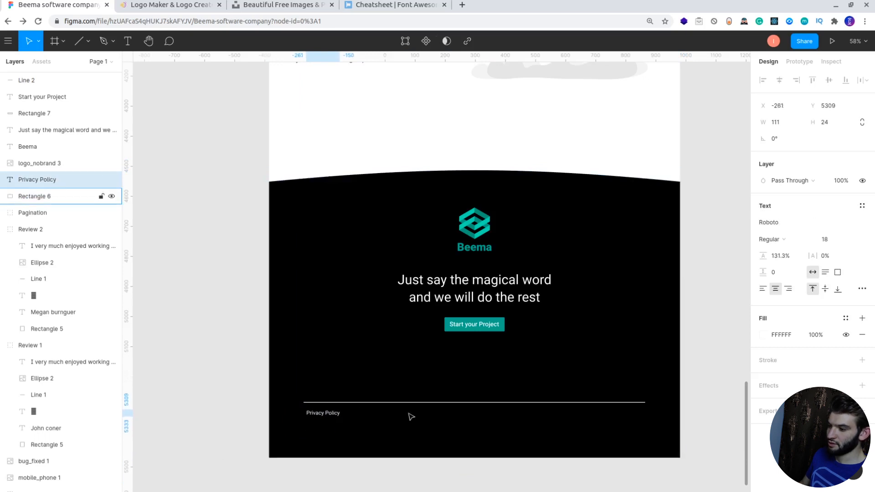
{"action": "key", "text": "Up"}
{"action": "key", "text": "Up"}
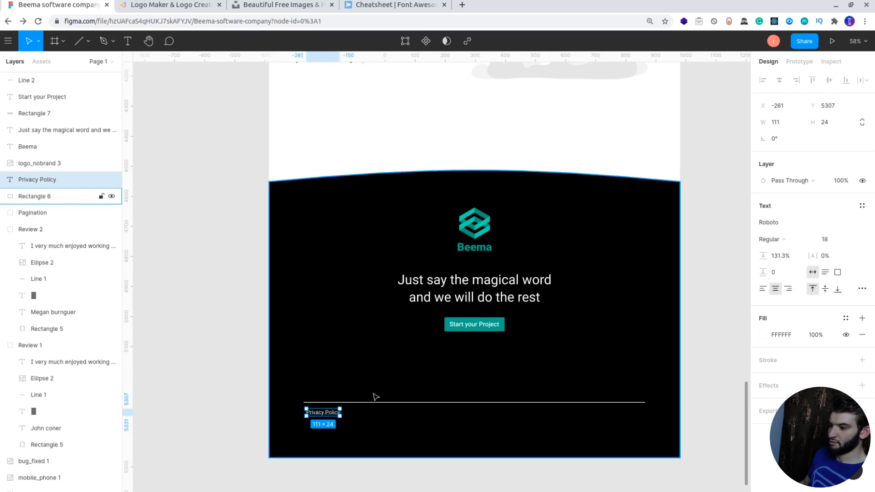
{"action": "left_click_drag", "start_coordinate": [375, 395], "coordinate": [367, 404]}
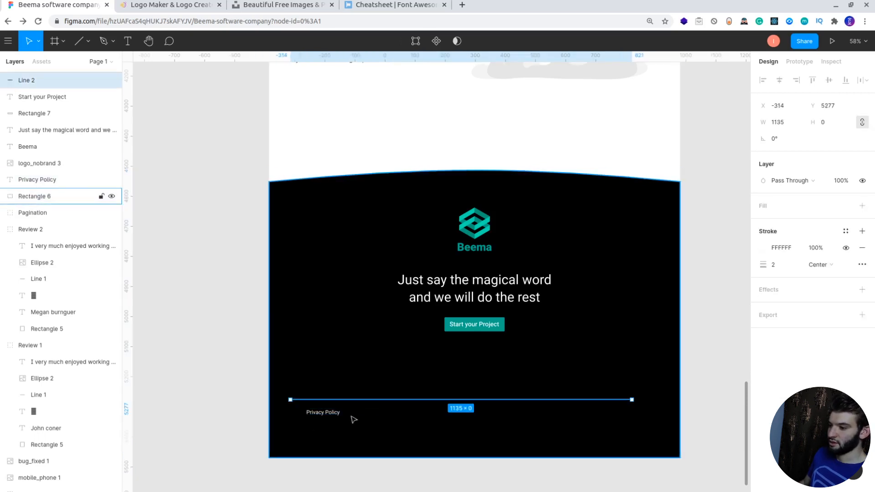
- Duplicate "Privacy Policy" to its right on the same row and change the copy's text to "Terms of Service"
{"action": "left_click", "coordinate": [335, 417]}
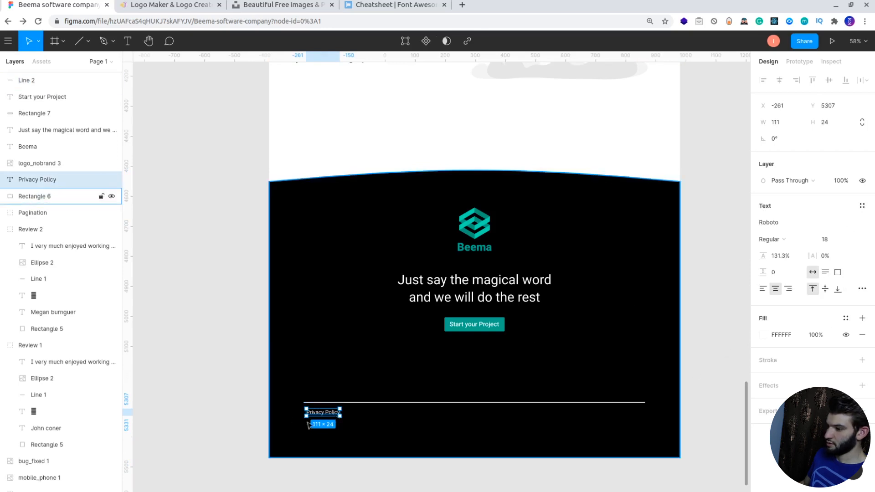
{"action": "left_click_drag", "start_coordinate": [331, 413], "coordinate": [369, 414]}
{"action": "double_click", "coordinate": [367, 412]}
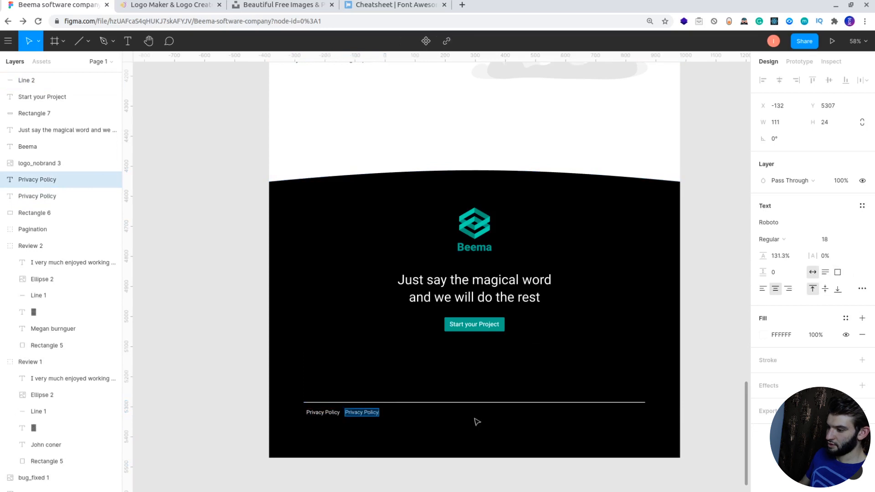
{"action": "type", "text": "Terms of S"}
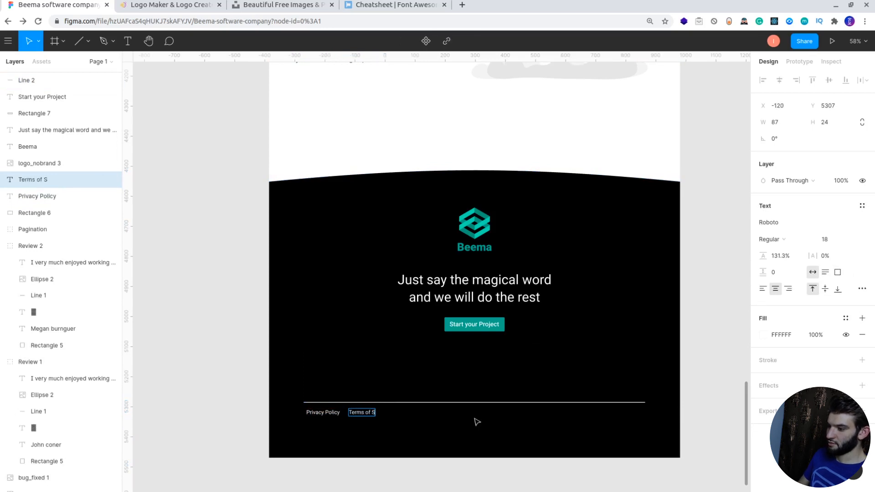
{"action": "type", "text": "ervice"}
{"action": "key", "text": "Escape"}
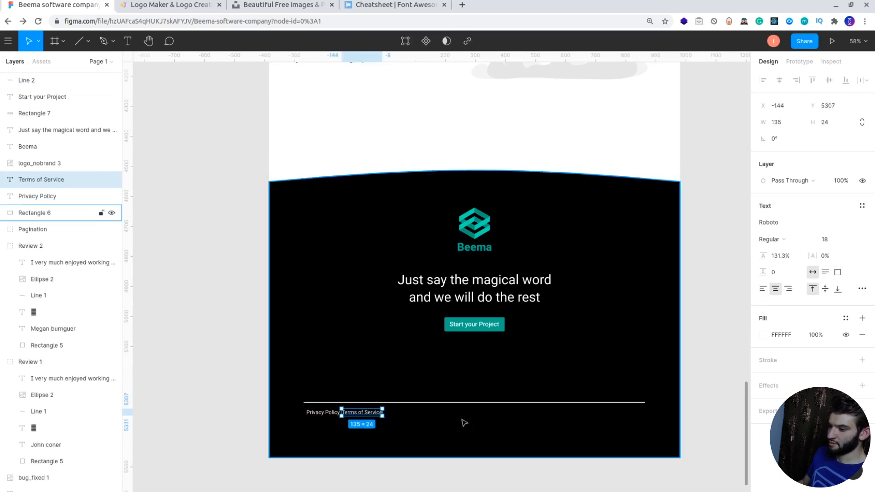
- Shift "Terms of Service" away from "Privacy Policy" to X -120 and Y 5308
{"action": "left_click", "coordinate": [379, 417]}
{"action": "left_click_drag", "start_coordinate": [374, 414], "coordinate": [379, 416]}
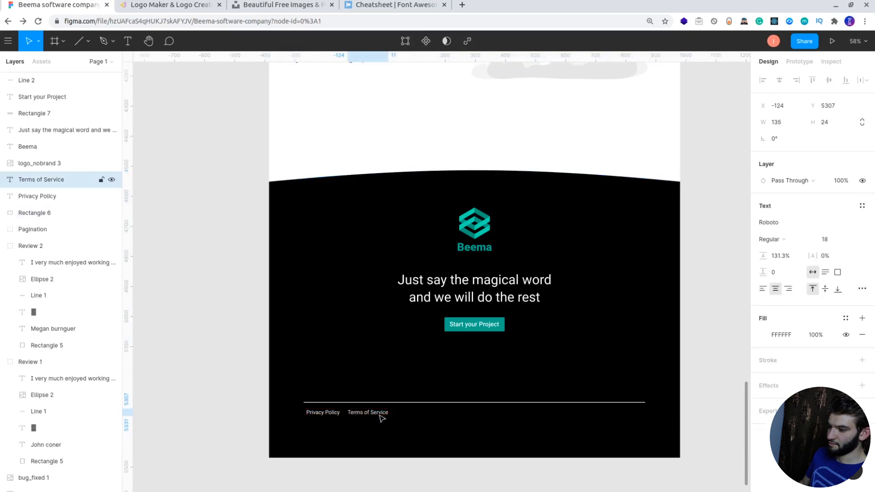
{"action": "key", "text": "shift+Right"}
{"action": "key", "text": "Left"}
{"action": "key", "text": "Left"}
{"action": "key", "text": "Down"}
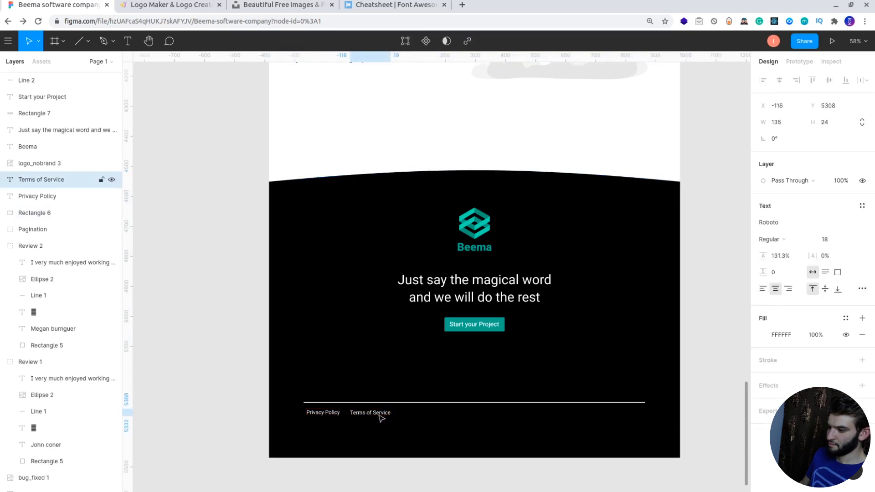
{"action": "key", "text": "Left"}
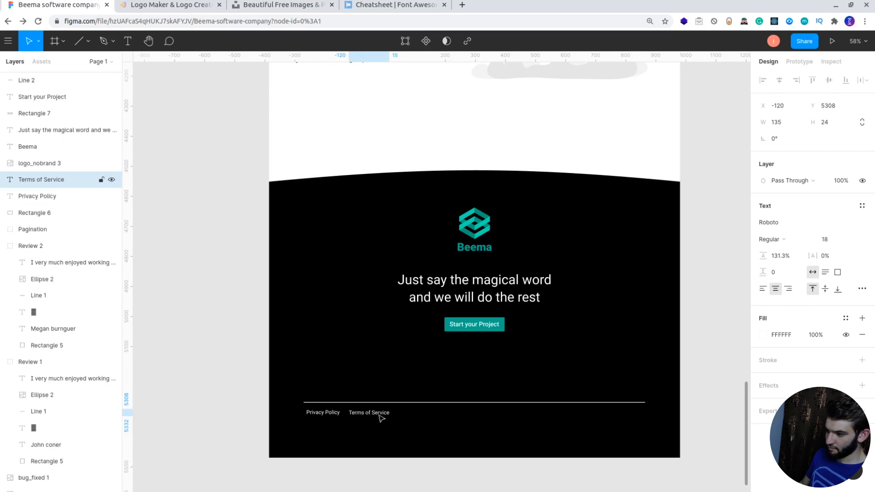
- Duplicate "Terms of Service" farther right on the row and change the copy's text to "Contact"
{"action": "left_click_drag", "start_coordinate": [382, 416], "coordinate": [431, 416]}
{"action": "double_click", "coordinate": [423, 412]}
{"action": "type", "text": "Contact"}
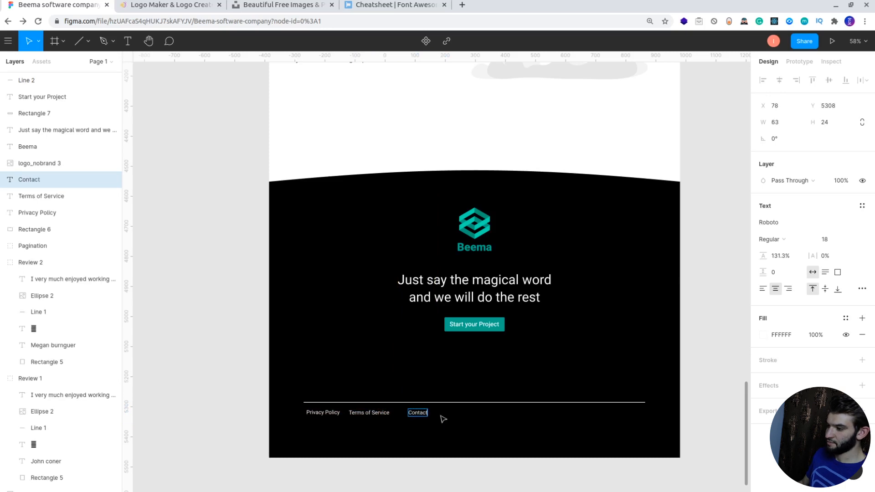
{"action": "key", "text": "Escape"}
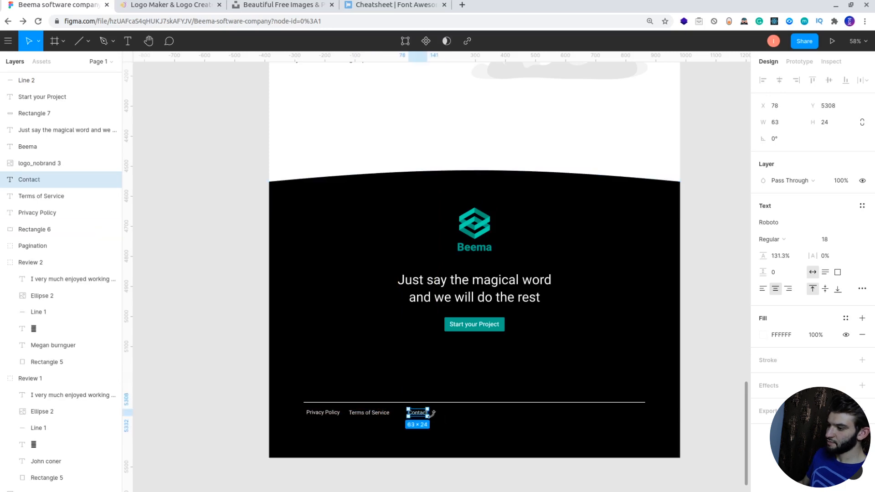
- Move "Contact" to X 33 and shift "Terms of Service" slightly left to even out the spacing between the footer links
{"action": "left_click_drag", "start_coordinate": [429, 418], "coordinate": [419, 414]}
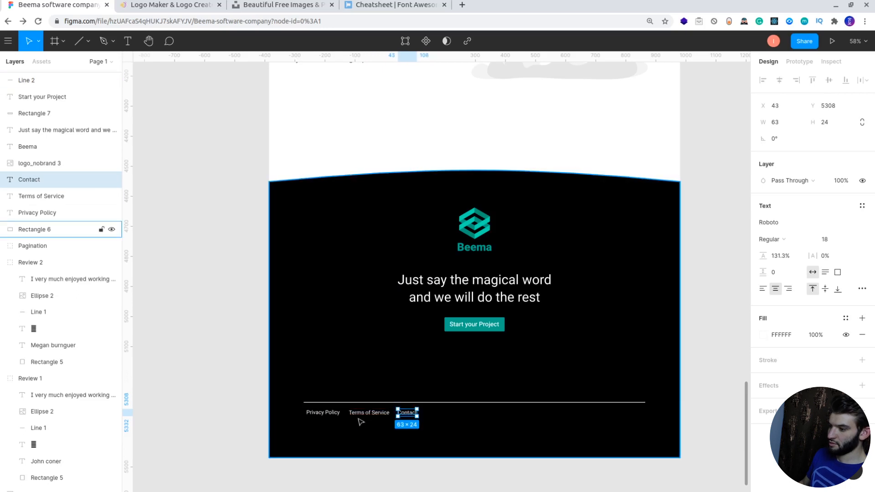
{"action": "left_click_drag", "start_coordinate": [363, 414], "coordinate": [408, 420]}
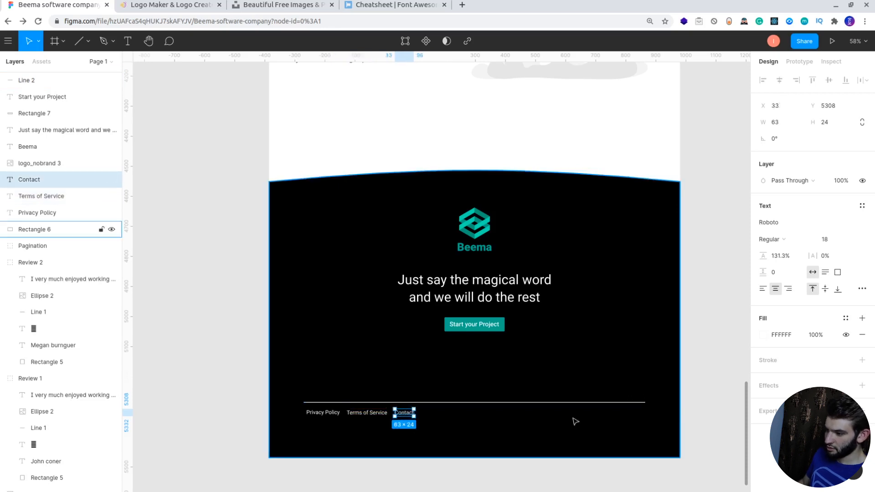
{"action": "left_click", "coordinate": [701, 414]}
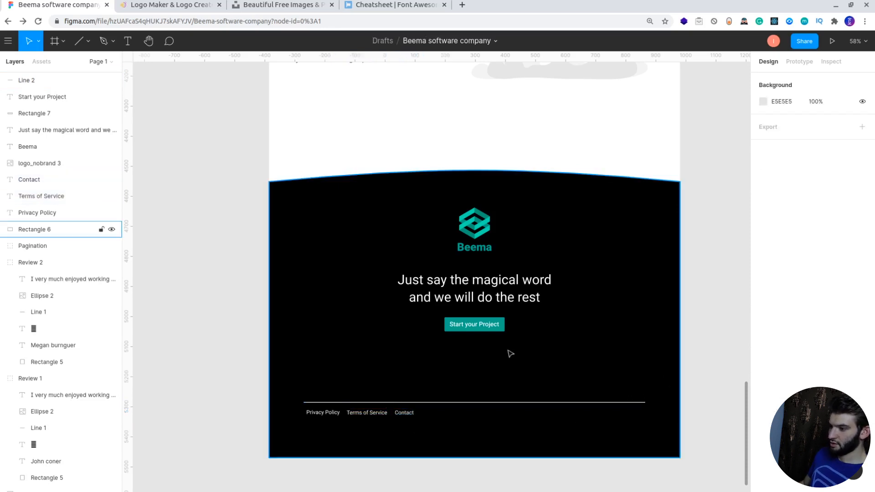
- Switch to the Font Awesome cheatsheet, find "twitter" among the brand icons and copy its glyph
{"action": "scroll", "coordinate": [511, 354], "scroll_direction": "down", "scroll_amount": 3}
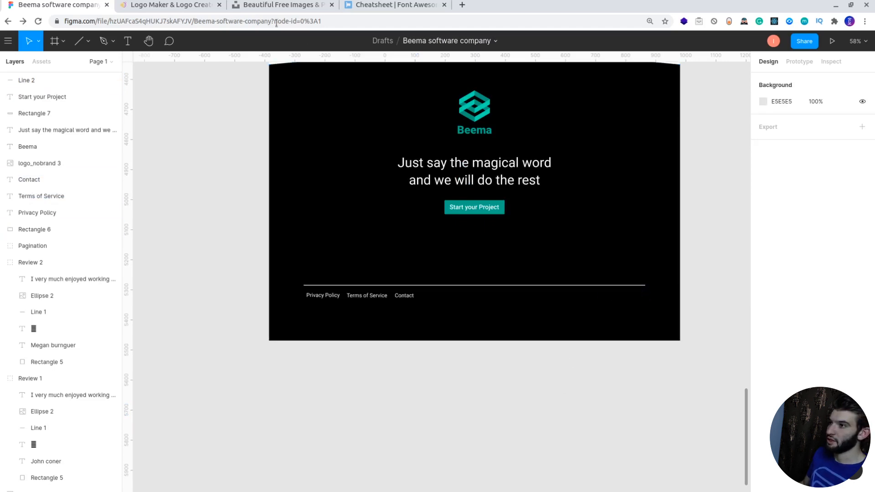
{"action": "left_click", "coordinate": [372, 5]}
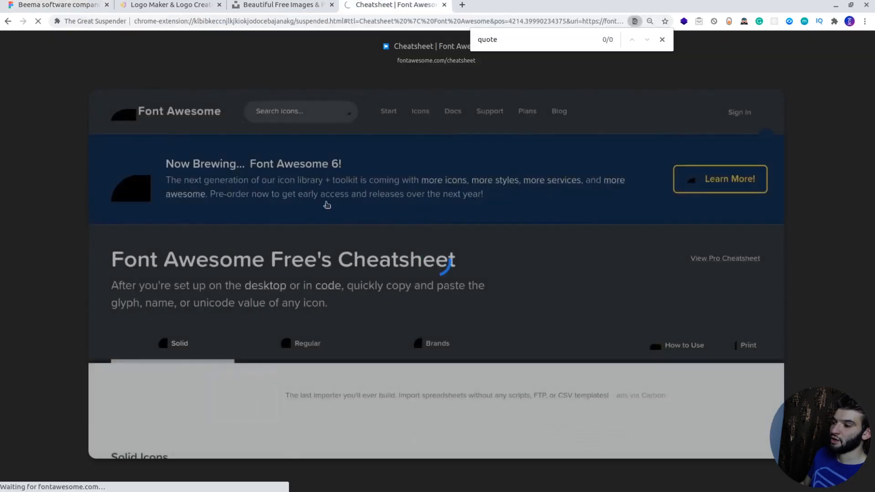
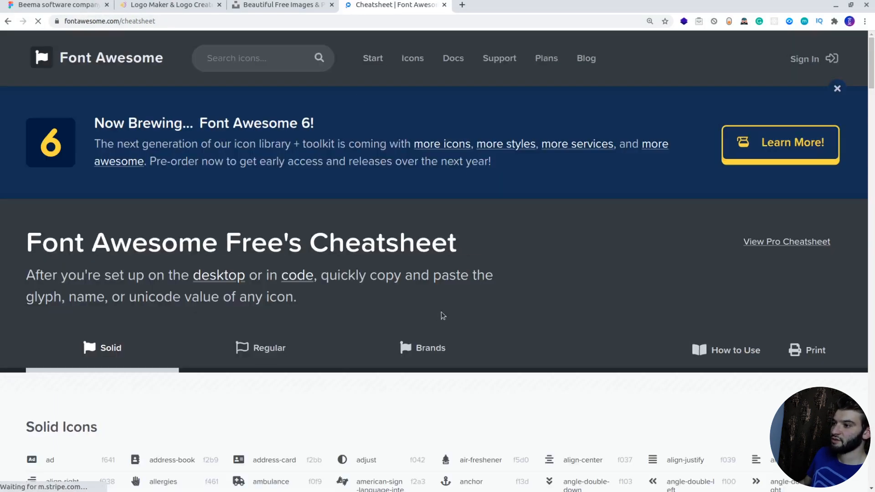
{"action": "left_click", "coordinate": [426, 359]}
{"action": "scroll", "coordinate": [518, 257], "scroll_direction": "down", "scroll_amount": 20}
{"action": "scroll", "coordinate": [519, 256], "scroll_direction": "up", "scroll_amount": 10}
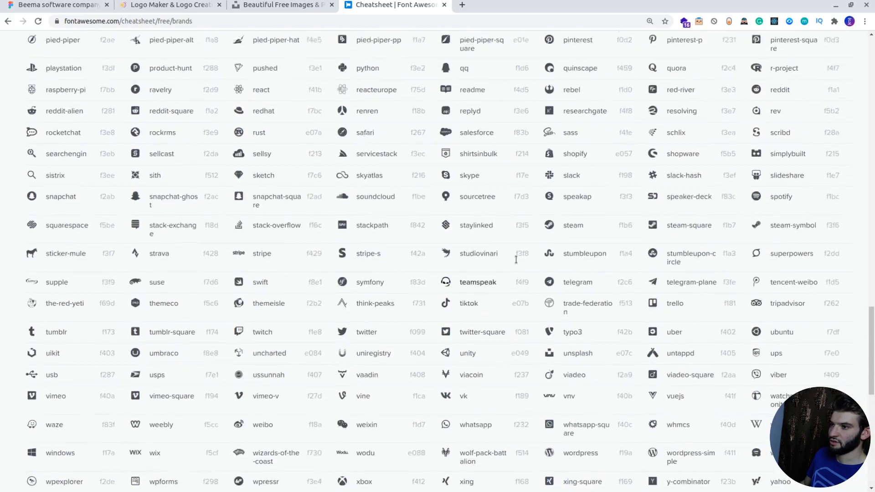
{"action": "scroll", "coordinate": [517, 262], "scroll_direction": "up", "scroll_amount": 20}
{"action": "key", "text": "ctrl+plus"}
{"action": "key", "text": "ctrl+f"}
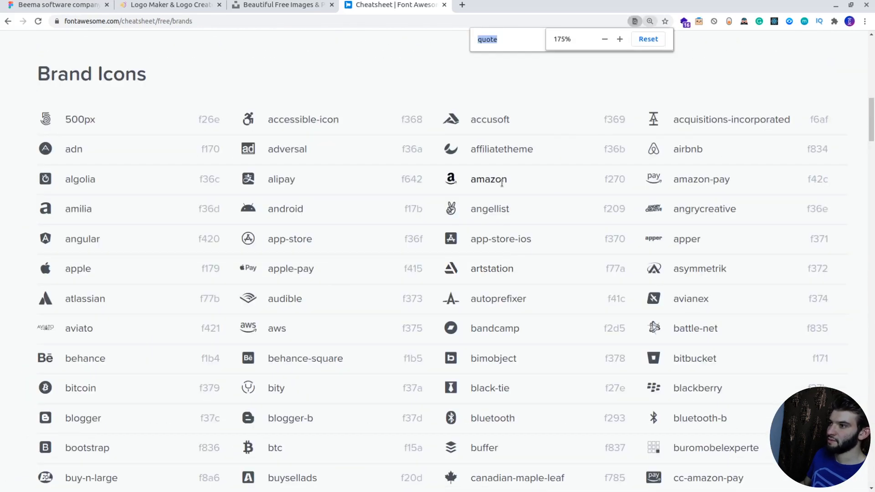
{"action": "type", "text": "twitter"}
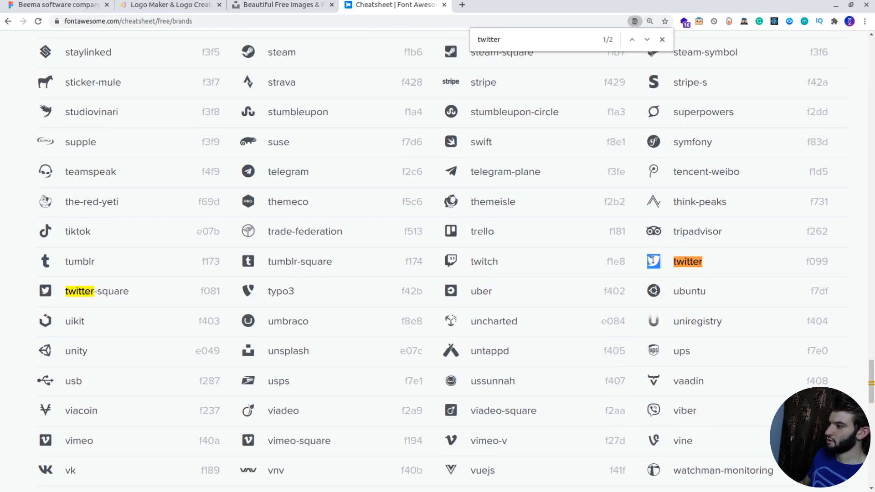
- Switch back to Figma, paste the Twitter glyph below the divider line's right end and set its font to FontAwesome
{"action": "left_click", "coordinate": [68, 9]}
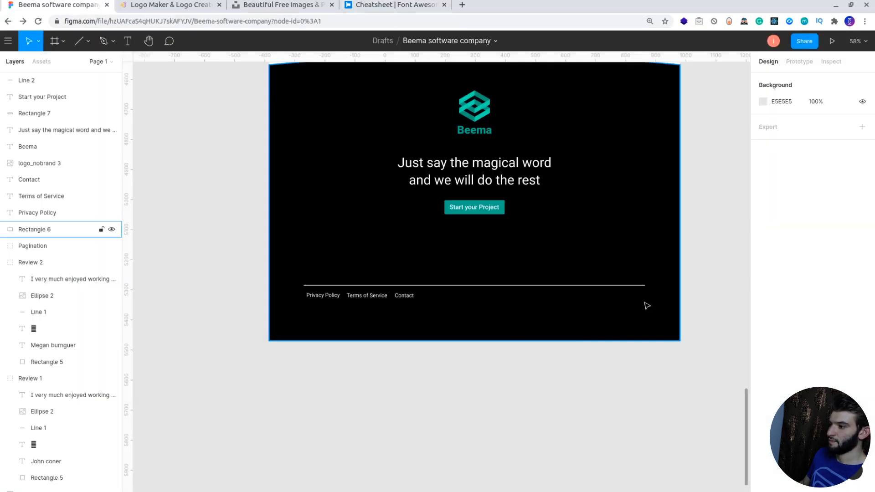
{"action": "left_click", "coordinate": [620, 305]}
{"action": "key", "text": "ctrl+v"}
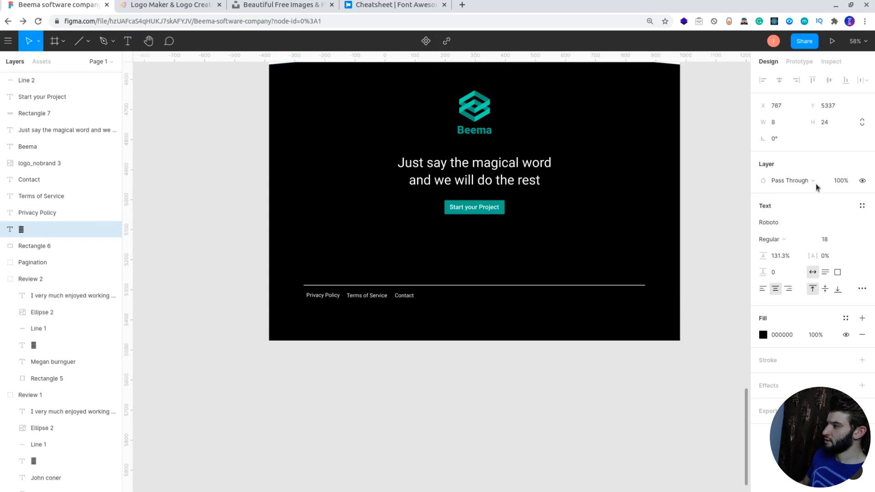
{"action": "left_click", "coordinate": [781, 223]}
{"action": "type", "text": "Font "}
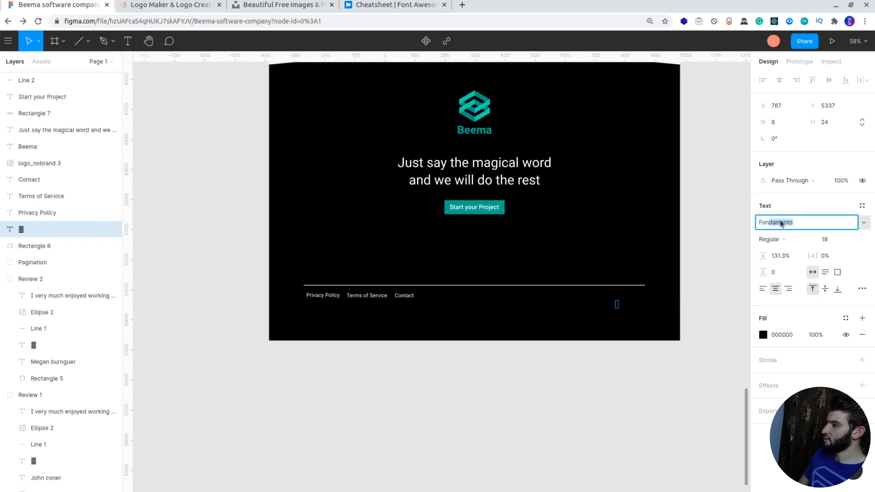
{"action": "type", "text": "Awesome"}
{"action": "key", "text": "Return"}
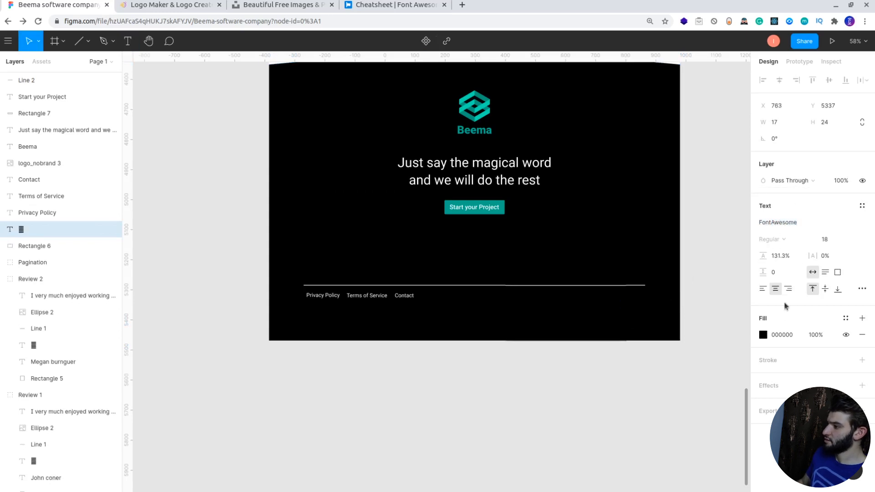
- Change the Twitter glyph's fill colour to white (FFFFFF)
{"action": "left_click", "coordinate": [760, 332]}
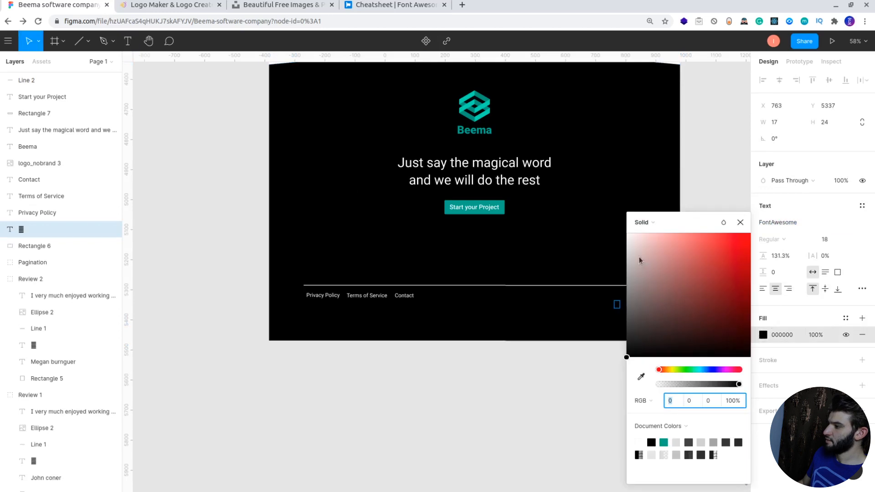
{"action": "double_click", "coordinate": [617, 306]}
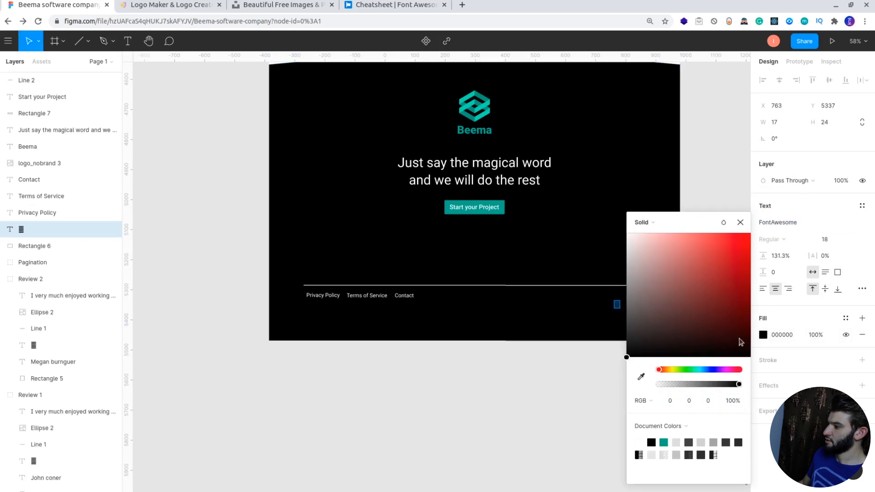
{"action": "left_click_drag", "start_coordinate": [741, 342], "coordinate": [626, 230]}
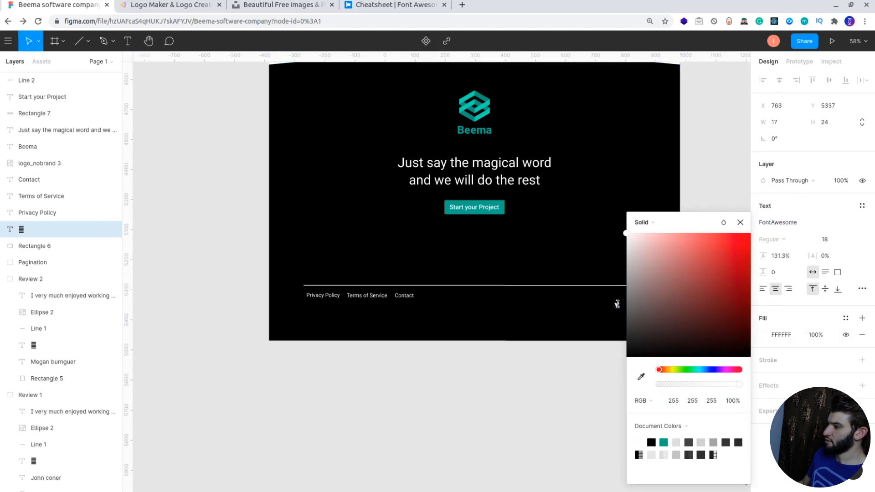
{"action": "left_click", "coordinate": [625, 319]}
- Move the Twitter icon up beneath the divider line's right end to X 790, Y 5305, and set its font size to 23
{"action": "scroll", "coordinate": [634, 322], "scroll_direction": "up", "scroll_amount": 5}
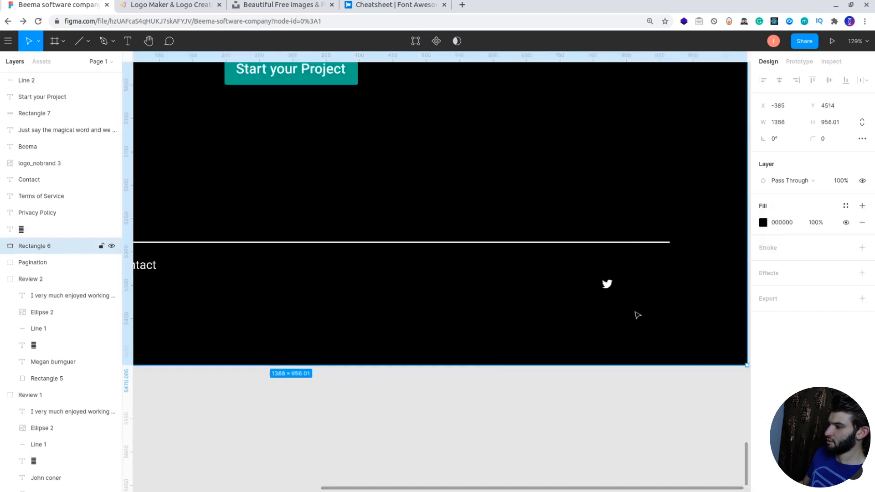
{"action": "left_click", "coordinate": [608, 286]}
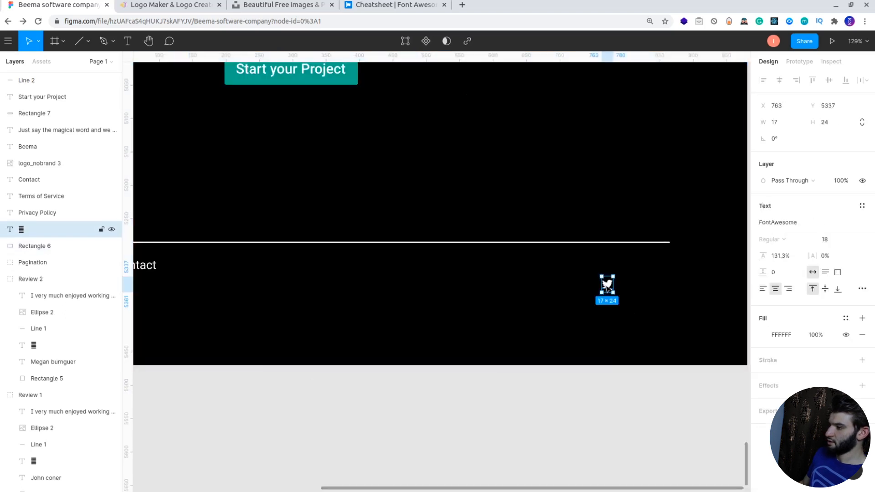
{"action": "left_click_drag", "start_coordinate": [608, 286], "coordinate": [628, 265]}
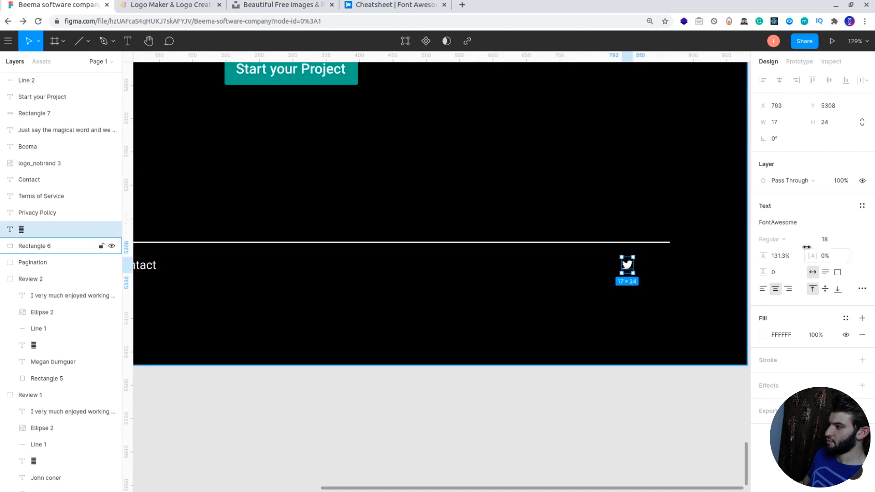
{"action": "left_click", "coordinate": [826, 240]}
{"action": "type", "text": "21"}
{"action": "key", "text": "Return"}
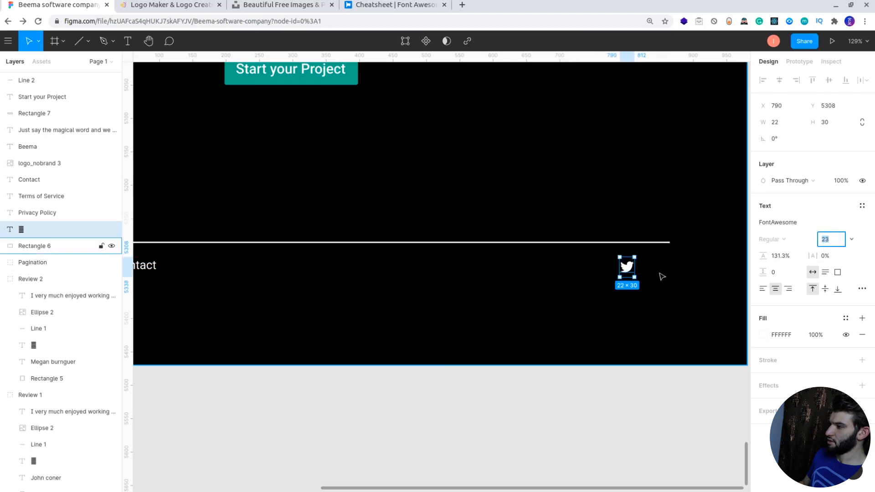
{"action": "left_click", "coordinate": [633, 271]}
{"action": "left_click", "coordinate": [628, 266]}
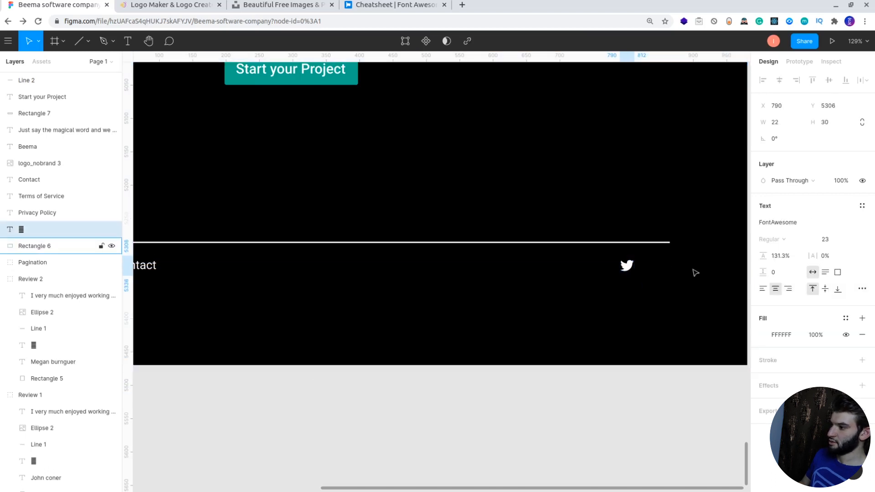
{"action": "key", "text": "Down"}
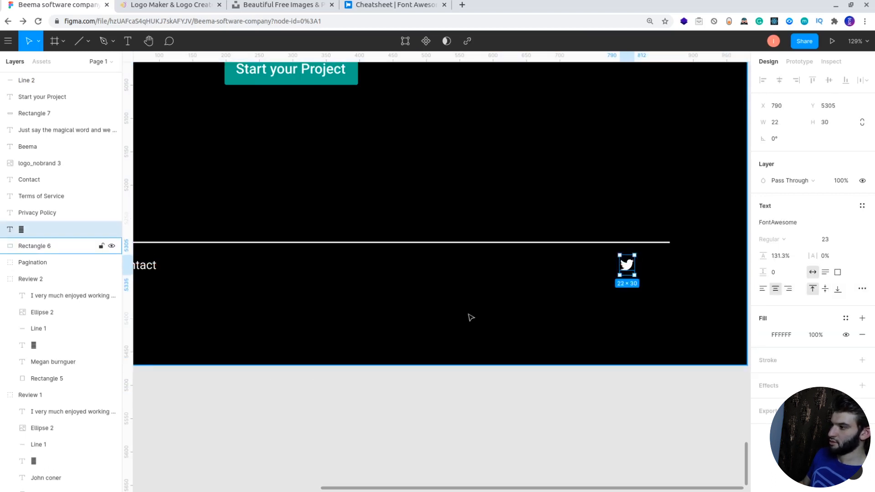
- Select the three footer links together with the Twitter icon and nudge them up 6 px, closer to the divider line
{"action": "scroll", "coordinate": [471, 318], "scroll_direction": "down", "scroll_amount": 5}
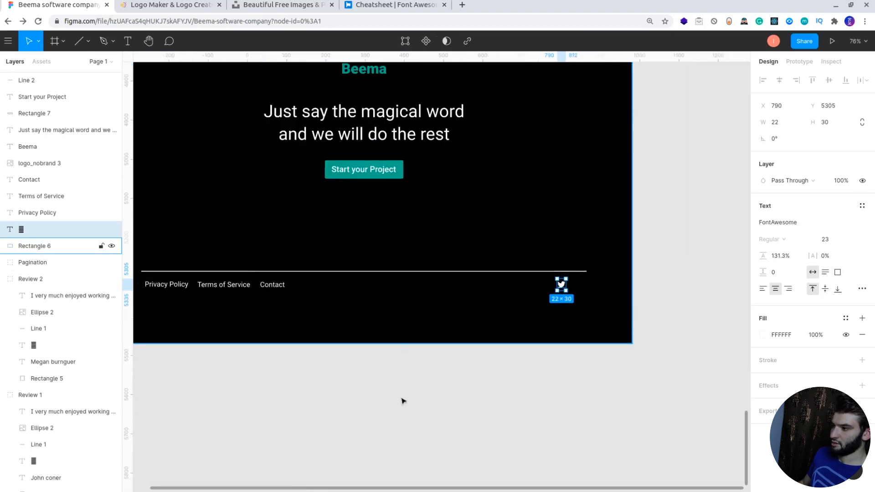
{"action": "left_click_drag", "start_coordinate": [451, 491], "coordinate": [436, 489]}
{"action": "left_click", "coordinate": [476, 433]}
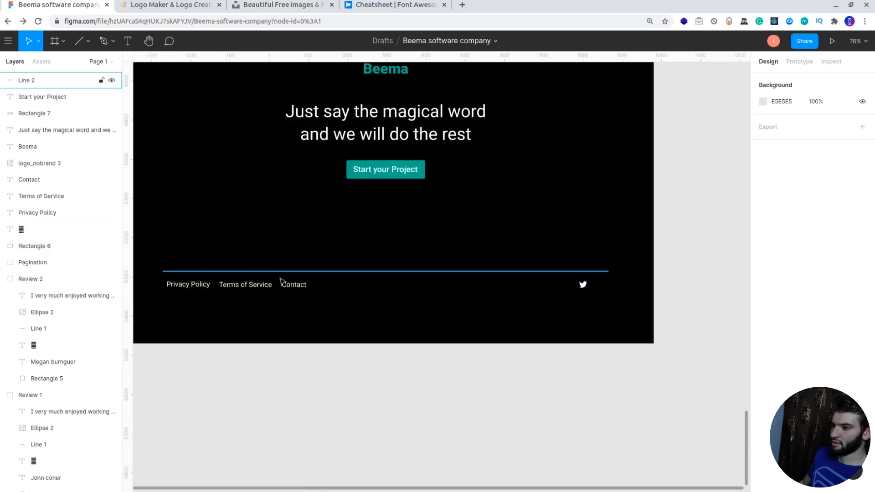
{"action": "left_click", "coordinate": [295, 286]}
{"action": "left_click", "coordinate": [246, 286], "text": "shift"}
{"action": "left_click", "coordinate": [200, 285], "text": "shift"}
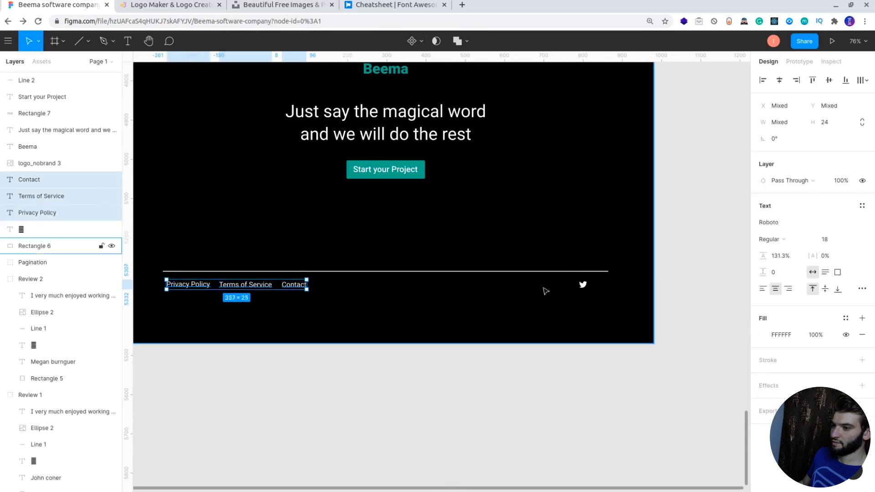
{"action": "left_click", "coordinate": [587, 286], "text": "shift"}
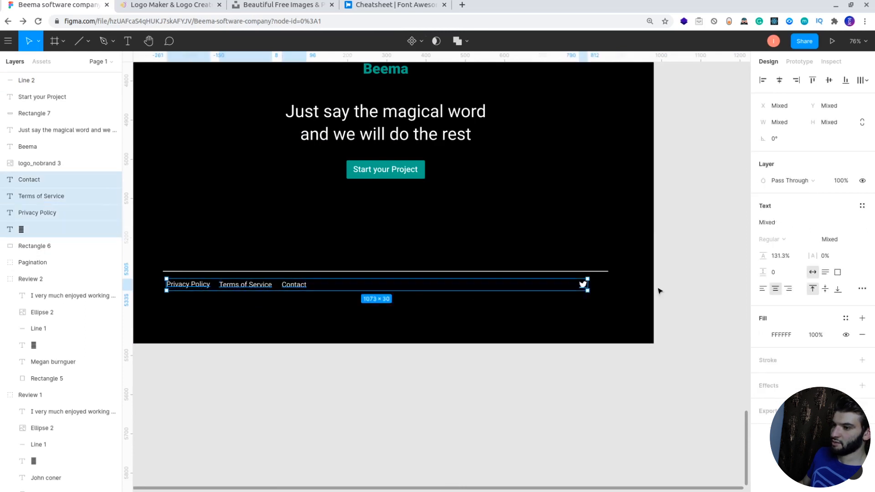
{"action": "key", "text": "Up"}
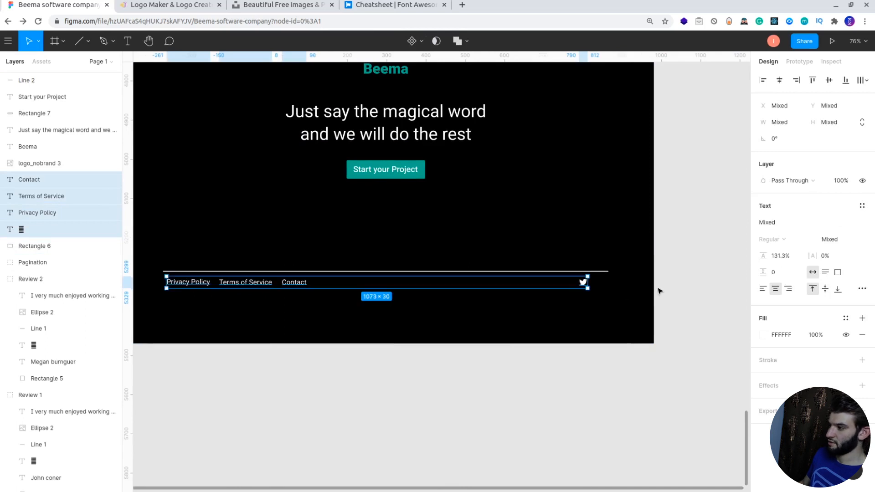
{"action": "left_click", "coordinate": [660, 291]}
- Duplicate the Twitter icon to X 828 on the same row, and copy the "linkedin-in" glyph from the Font Awesome cheatsheet
{"action": "left_click_drag", "start_coordinate": [583, 282], "coordinate": [600, 285]}
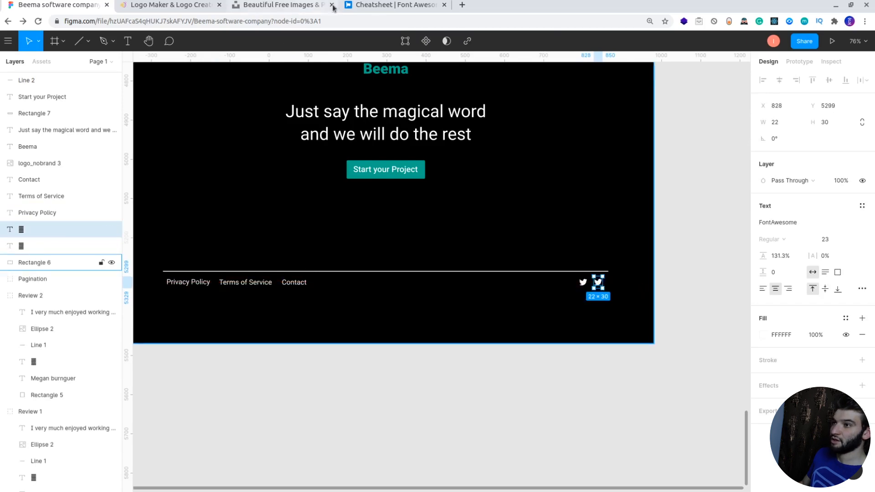
{"action": "left_click", "coordinate": [395, 5]}
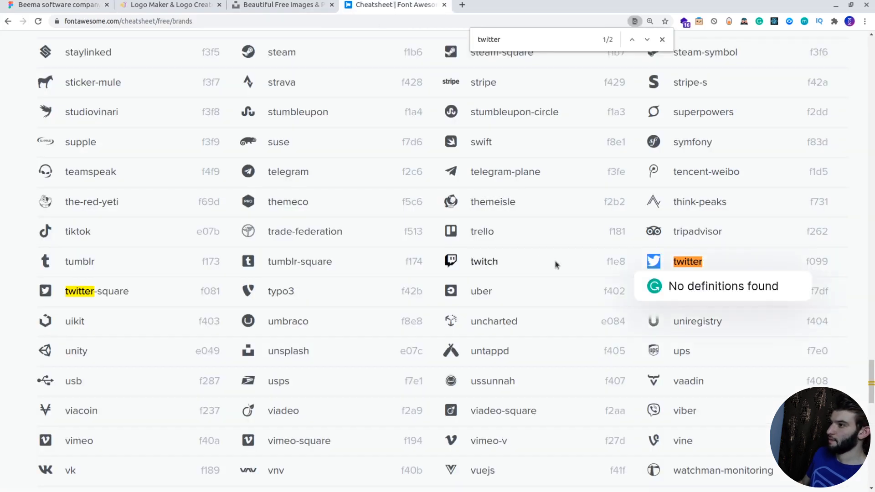
{"action": "key", "text": "ctrl+f"}
{"action": "type", "text": "linked"}
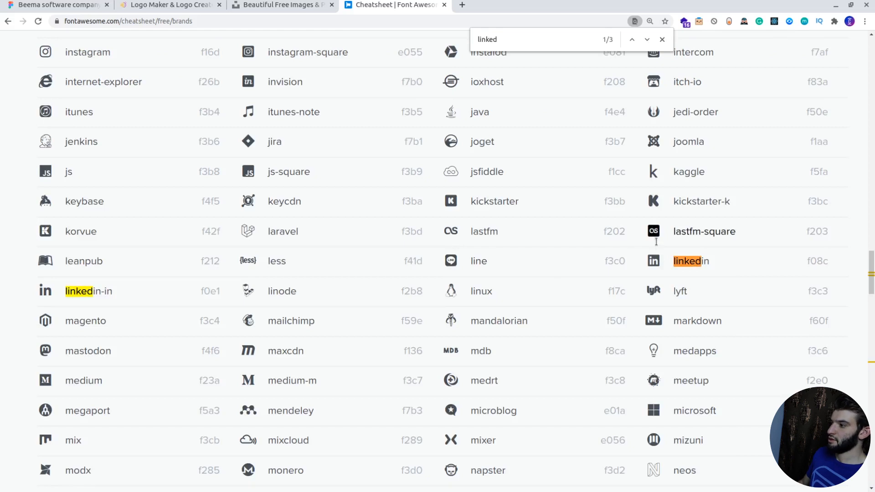
{"action": "double_click", "coordinate": [45, 291]}
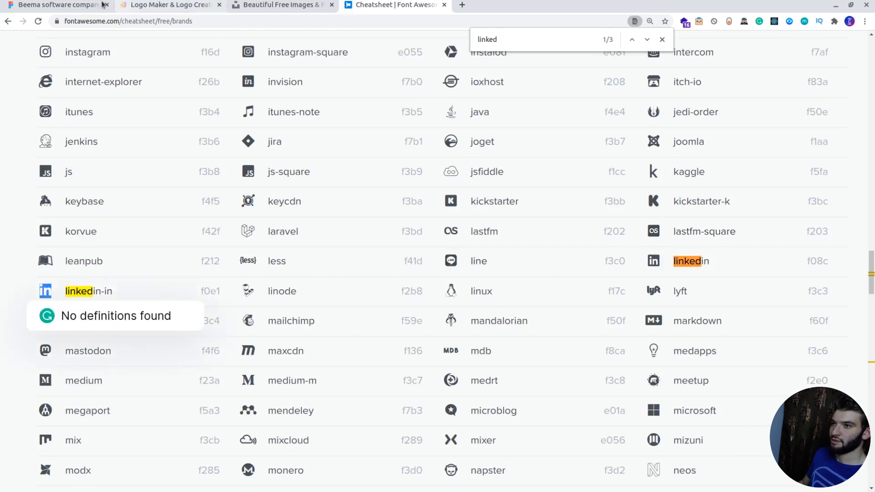
- Switch back to Figma and replace the duplicated Twitter icon's glyph with the copied LinkedIn glyph
{"action": "left_click", "coordinate": [59, 5]}
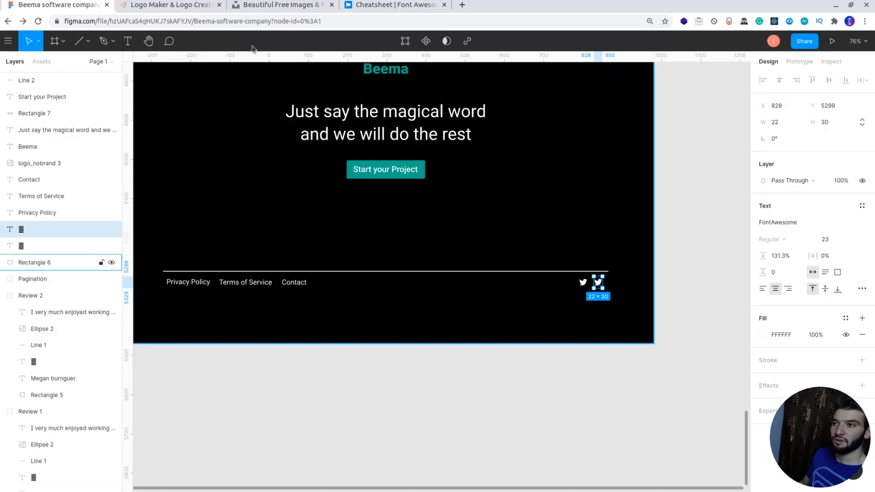
{"action": "double_click", "coordinate": [599, 284]}
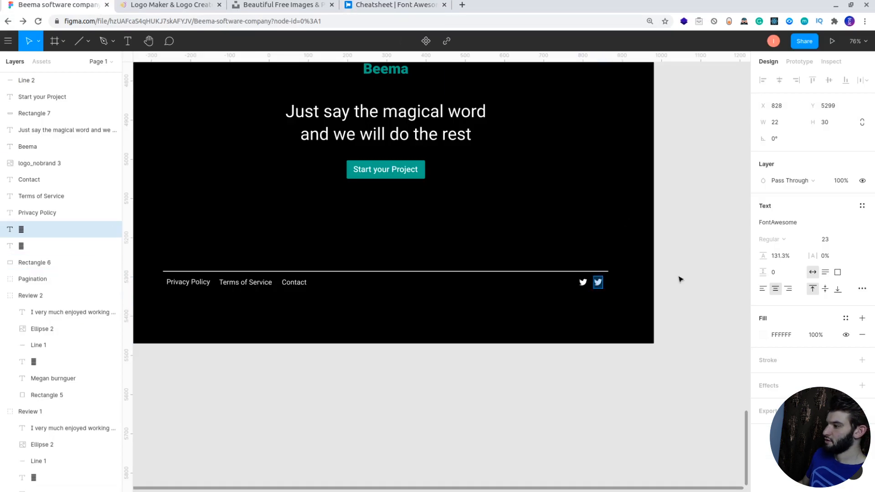
{"action": "key", "text": "ctrl+v"}
{"action": "key", "text": "Escape"}
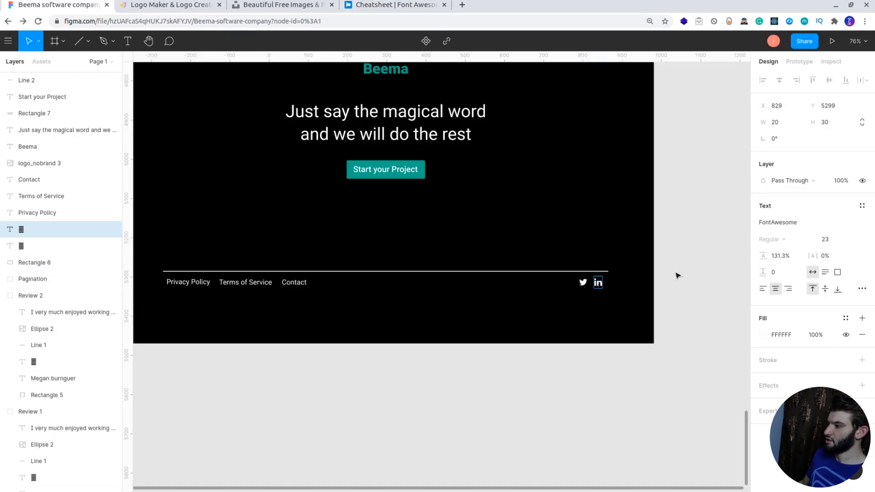
- Set the Twitter icon's font size to 24
{"action": "left_click", "coordinate": [583, 284]}
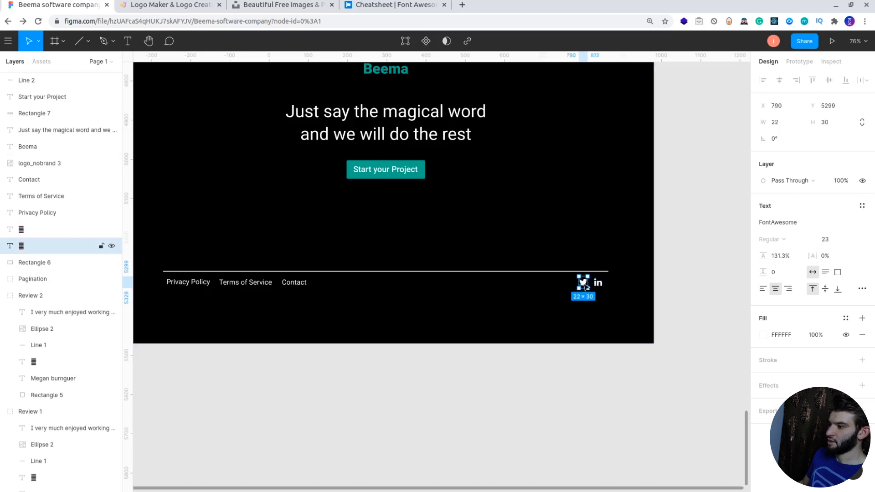
{"action": "left_click", "coordinate": [830, 239]}
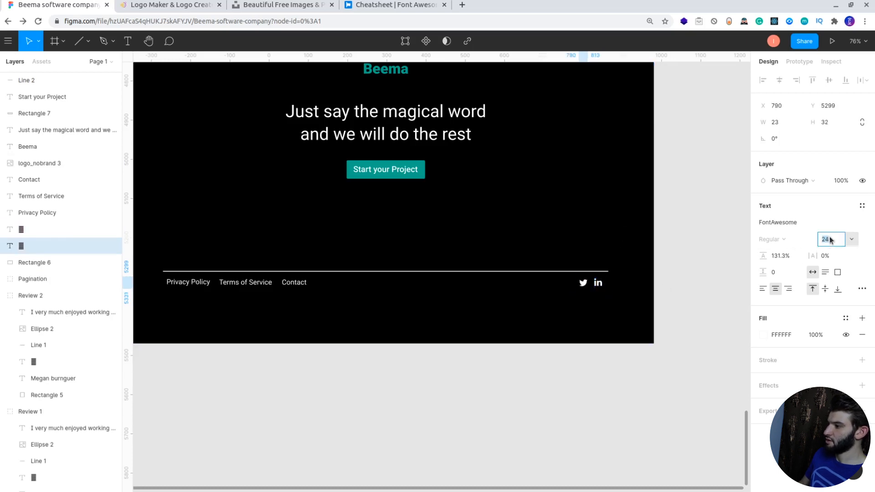
{"action": "left_click", "coordinate": [665, 291]}
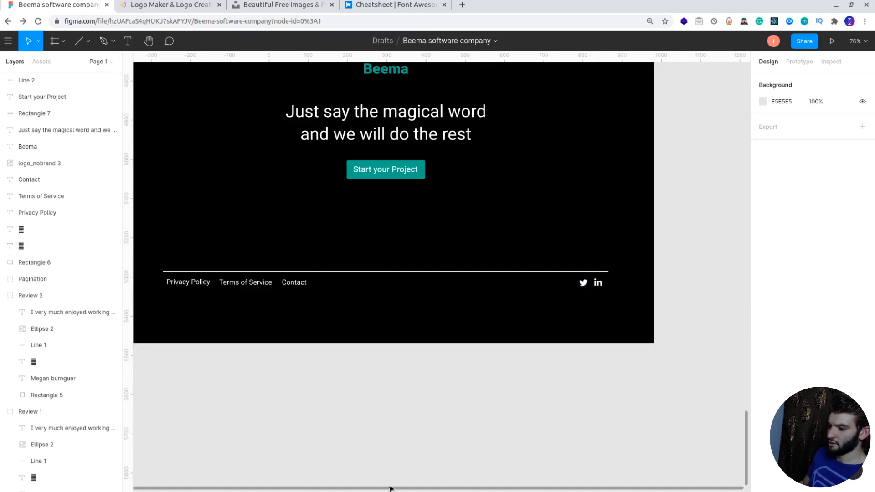
- Set the font size of "Privacy Policy", "Terms of Service" and "Contact" in the footer to 17
{"action": "left_click_drag", "start_coordinate": [390, 488], "coordinate": [332, 484]}
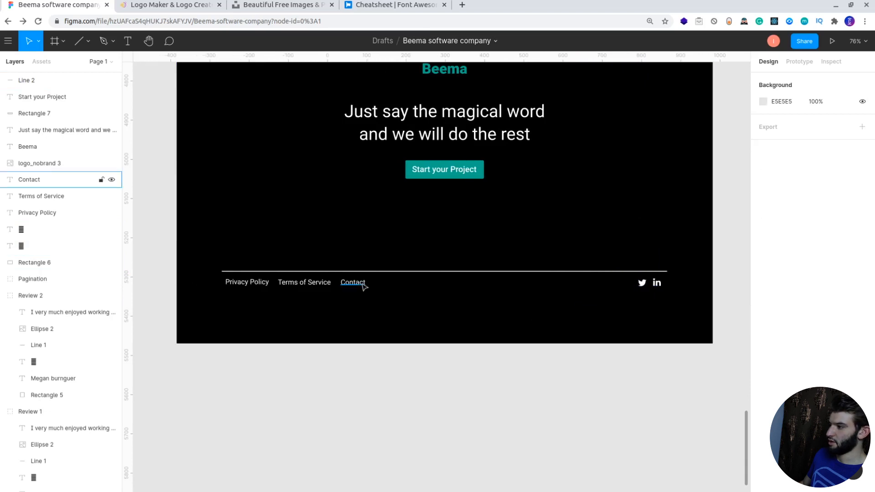
{"action": "scroll", "coordinate": [363, 287], "scroll_direction": "down", "scroll_amount": 3}
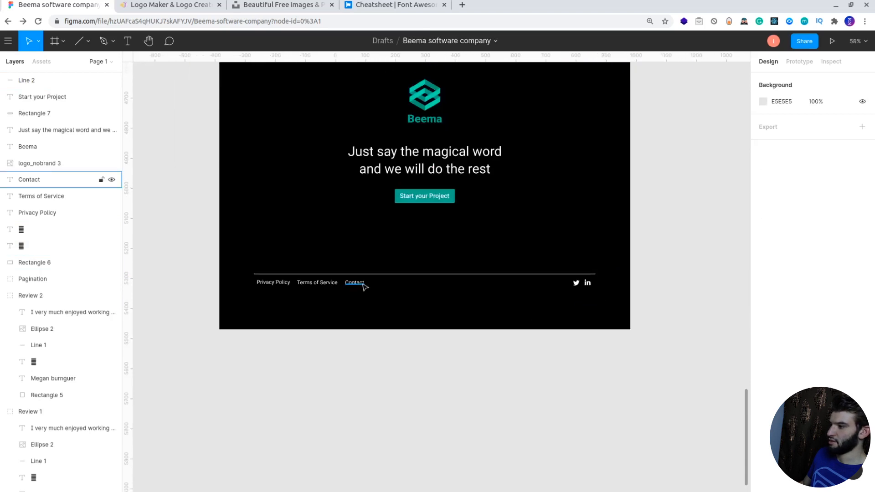
{"action": "left_click", "coordinate": [283, 284]}
{"action": "left_click", "coordinate": [321, 284], "text": "shift"}
{"action": "left_click", "coordinate": [353, 283], "text": "shift"}
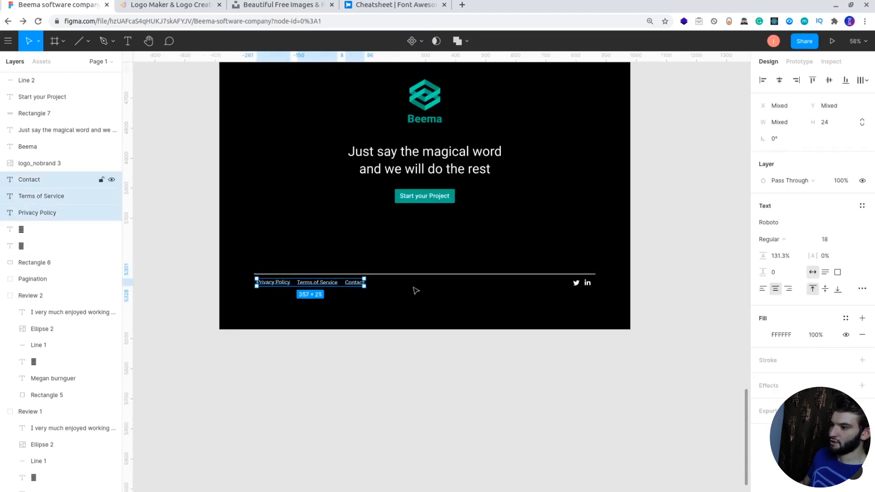
{"action": "left_click", "coordinate": [825, 239]}
{"action": "type", "text": "17"}
{"action": "key", "text": "Return"}
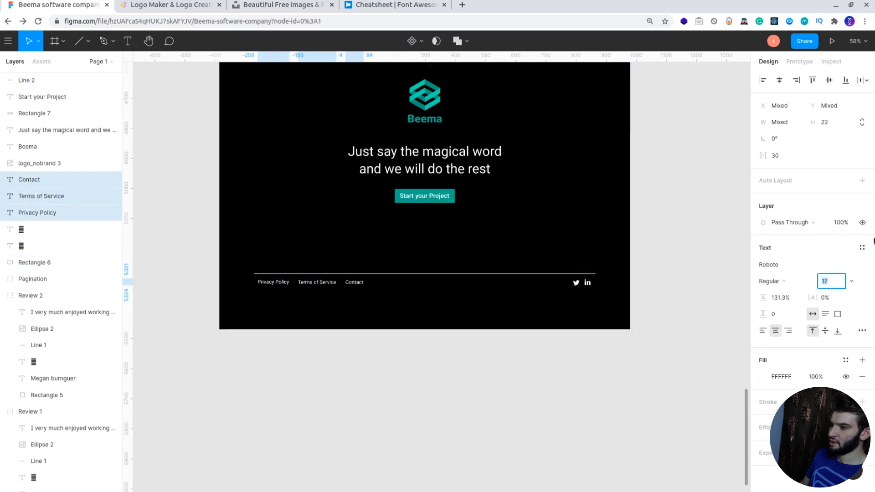
{"action": "left_click", "coordinate": [351, 396]}
- Nudge "Terms of Service" left to X -136 and "Privacy Policy" right to X -255 to tighten the gap between them
{"action": "left_click", "coordinate": [319, 285]}
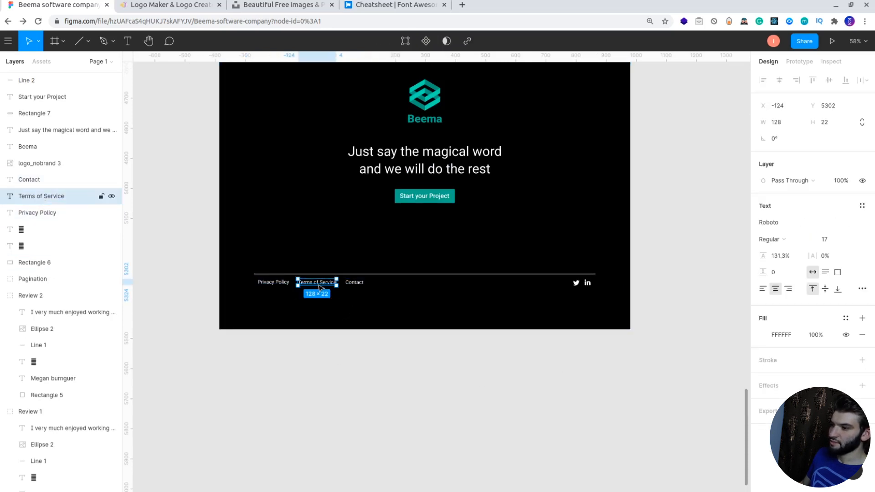
{"action": "key", "text": "alt"}
{"action": "key", "text": "Left"}
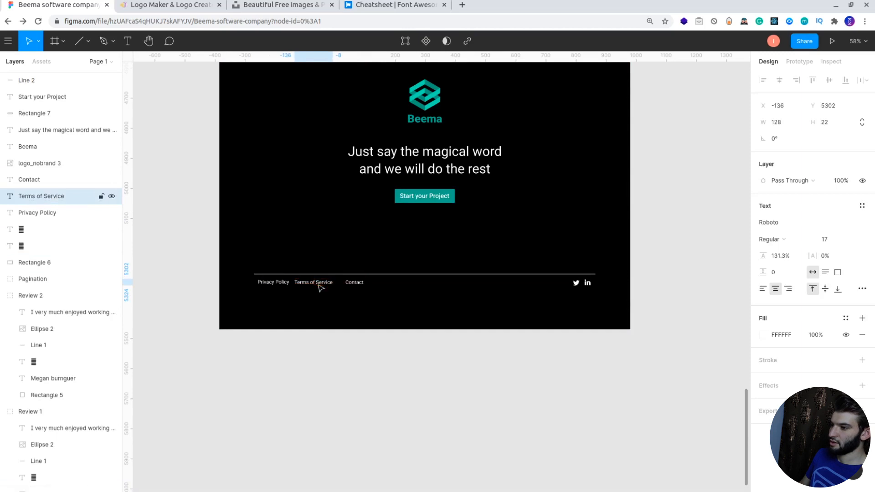
{"action": "left_click", "coordinate": [271, 284]}
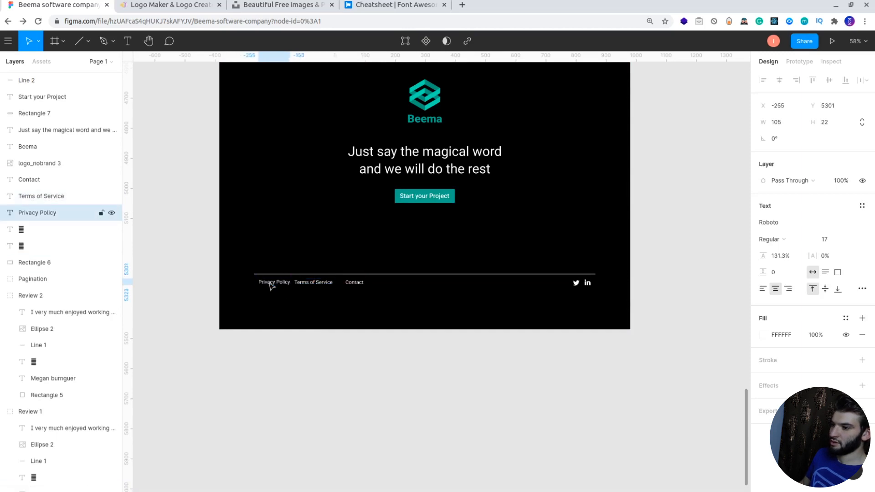
- Nudge "Contact" left to X 11 so its gap to "Terms of Service" matches the spacing of the other footer links
{"action": "left_click", "coordinate": [353, 285]}
{"action": "key", "text": "shift+Left"}
{"action": "key", "text": "shift+Left"}
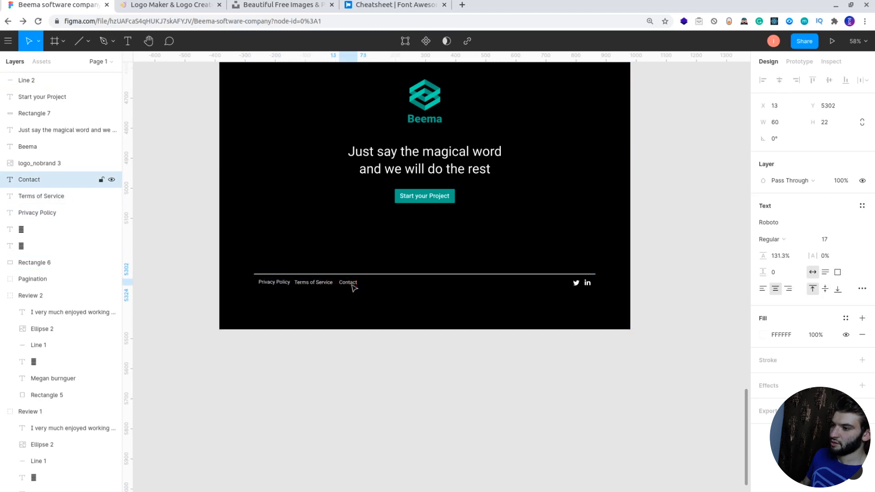
{"action": "left_click", "coordinate": [537, 390]}
{"action": "left_click", "coordinate": [348, 284]}
{"action": "key", "text": "Left"}
{"action": "key", "text": "Left"}
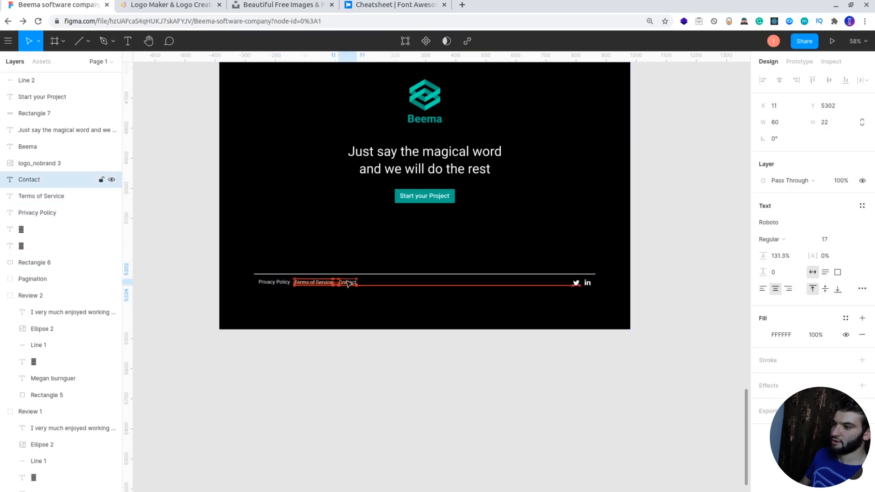
{"action": "left_click", "coordinate": [563, 405]}
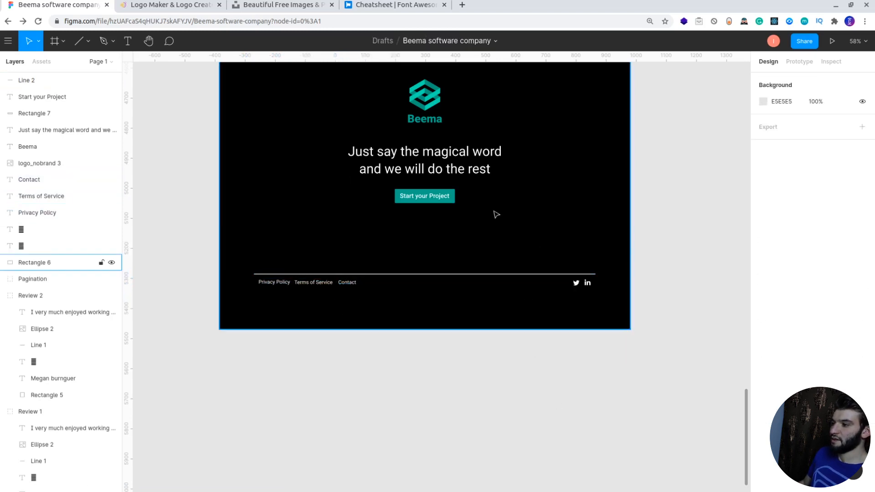
- Duplicate "Privacy Policy" to the bottom centre of the footer and change the copy's text to "2020 All rights reserved."
{"action": "left_click", "coordinate": [283, 282]}
{"action": "left_click_drag", "start_coordinate": [284, 283], "coordinate": [445, 321]}
{"action": "double_click", "coordinate": [439, 318]}
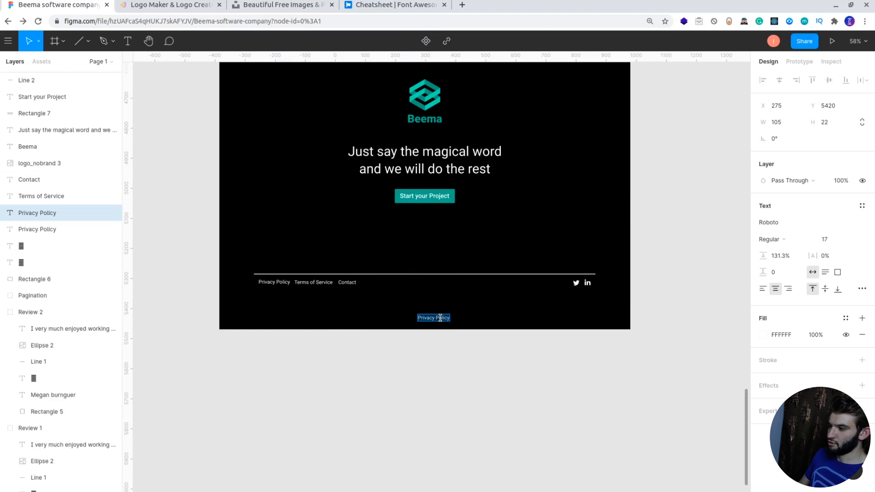
{"action": "type", "text": "2202"}
{"action": "key", "text": "BackSpace"}
{"action": "key", "text": "BackSpace"}
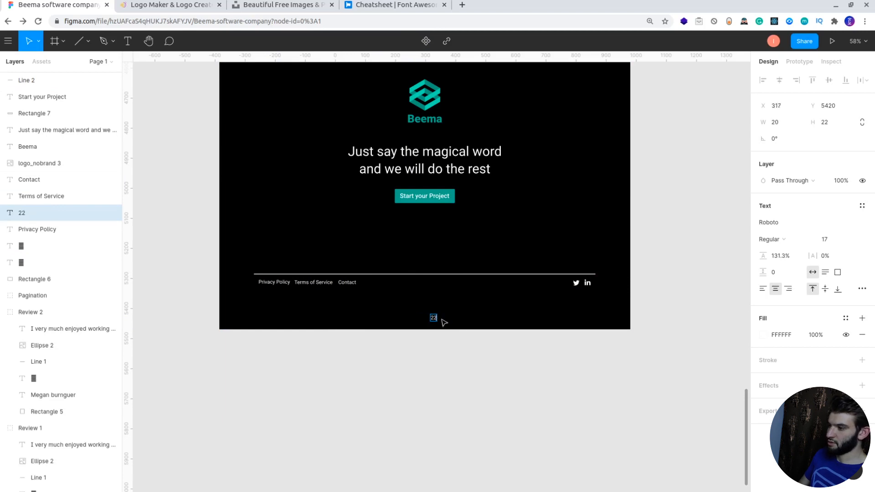
{"action": "type", "text": "20"}
{"action": "key", "text": "BackSpace"}
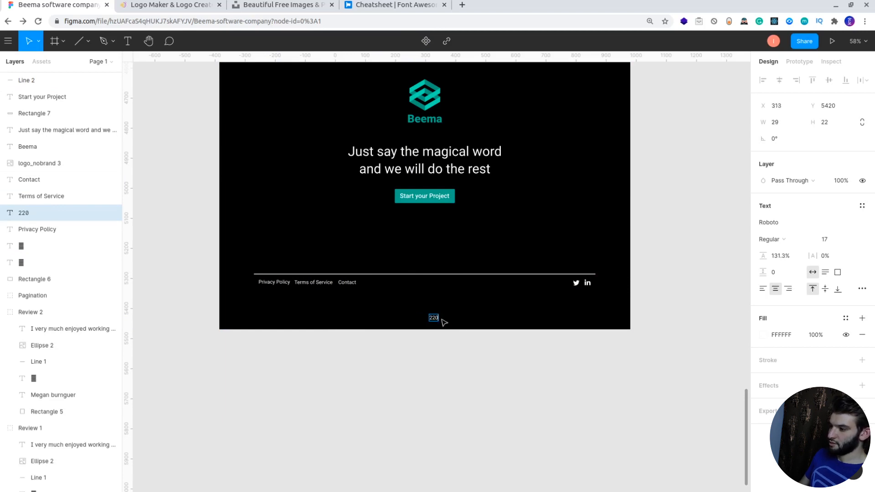
{"action": "type", "text": "2020"}
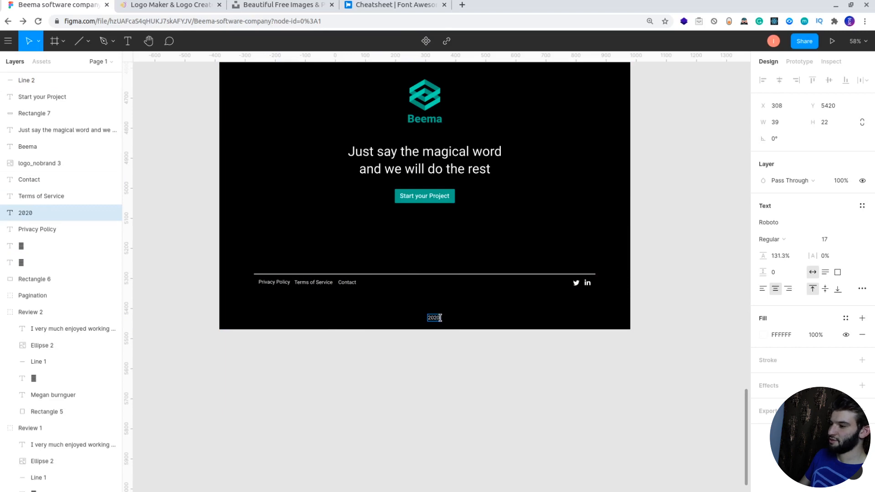
{"action": "type", "text": " All"}
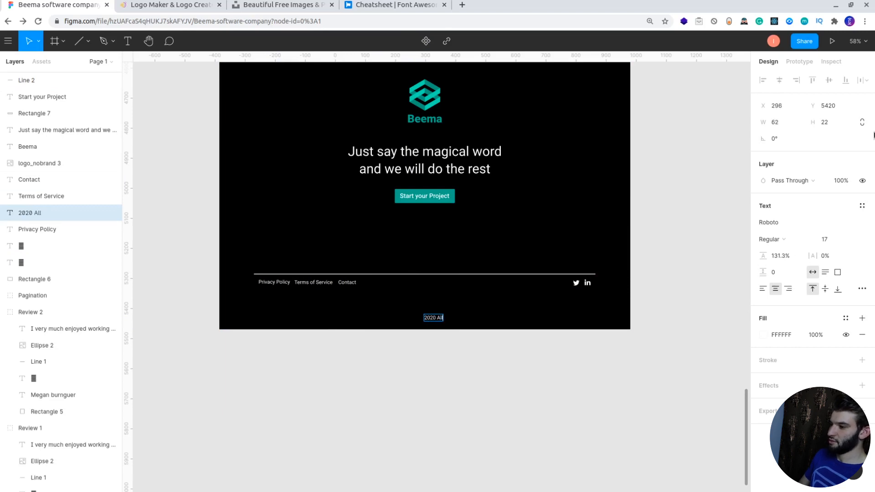
{"action": "type", "text": " rights reserved."}
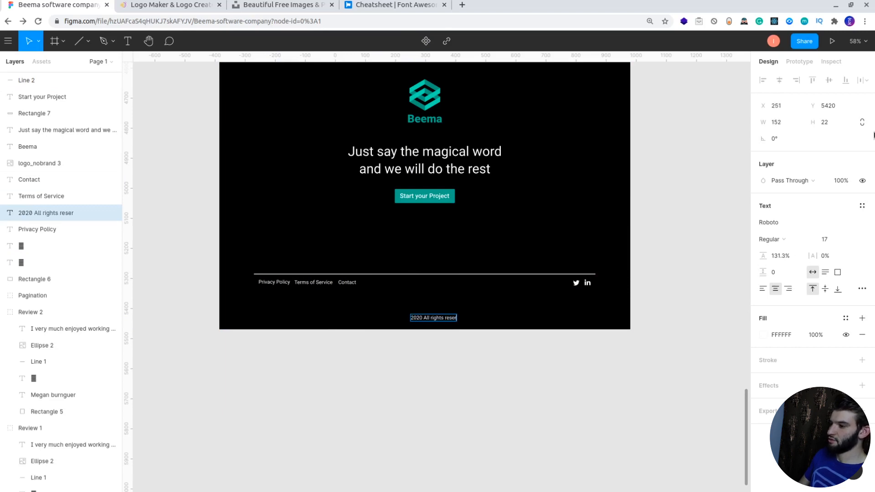
- Switch to the Font Awesome cheatsheet and search its brands page for "copyright"
{"action": "left_click", "coordinate": [369, 5]}
{"action": "key", "text": "ctrl+f"}
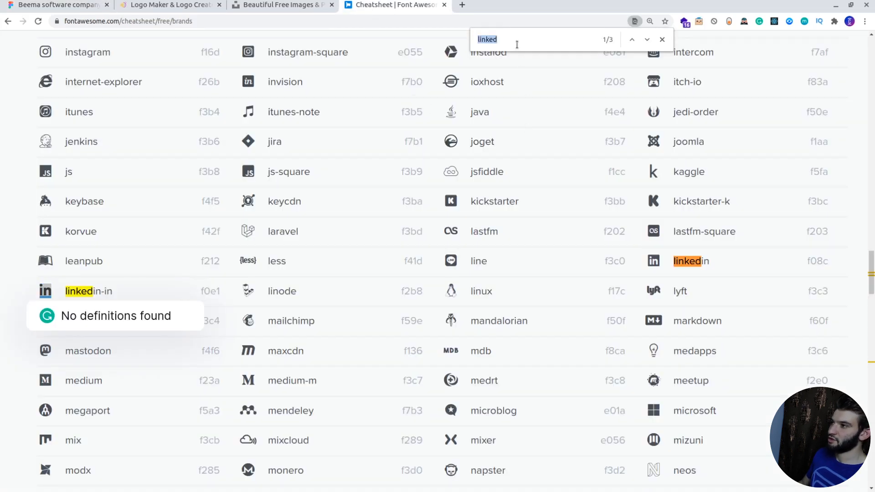
{"action": "type", "text": "copyr"}
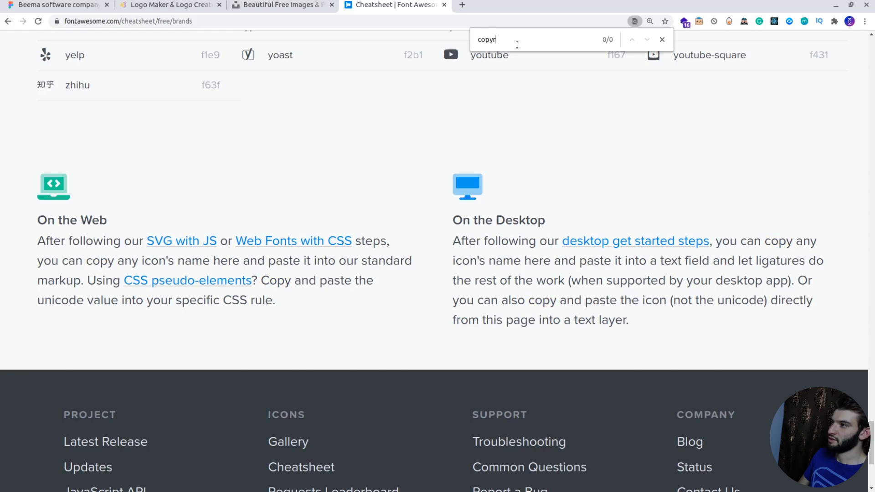
{"action": "type", "text": "ight"}
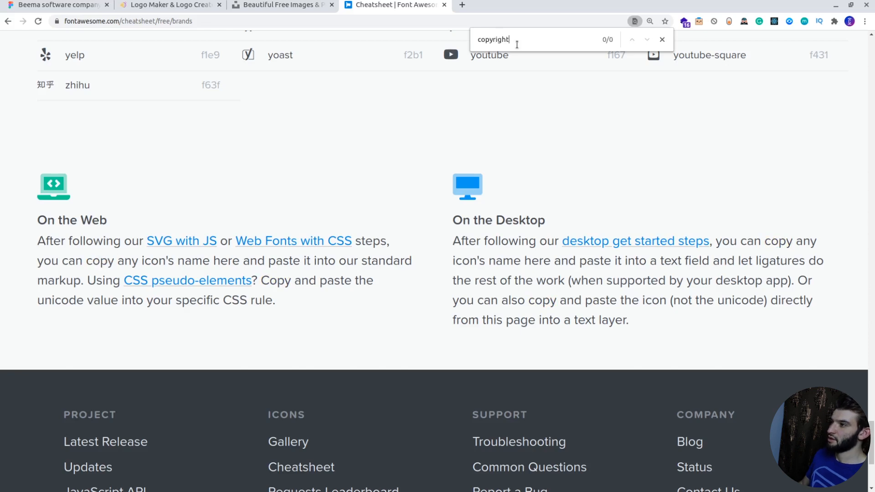
{"action": "key", "text": "ctrl+f"}
{"action": "type", "text": "copyrig"}
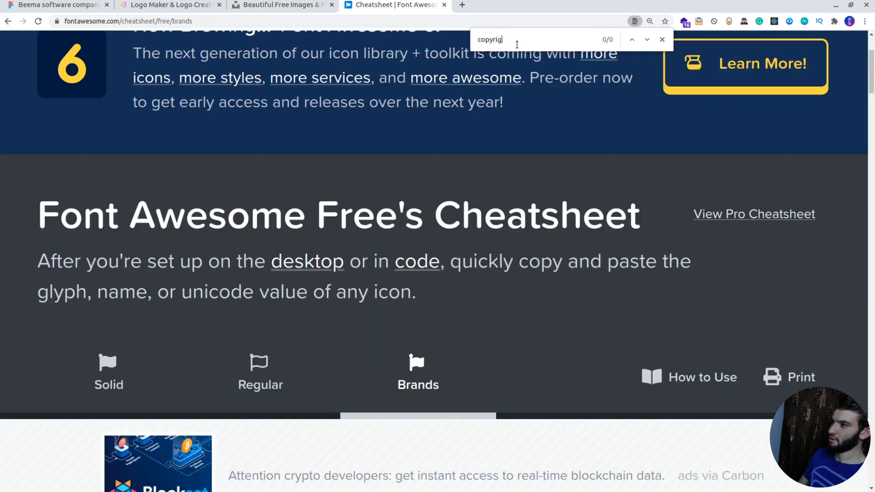
{"action": "key", "text": "Escape"}
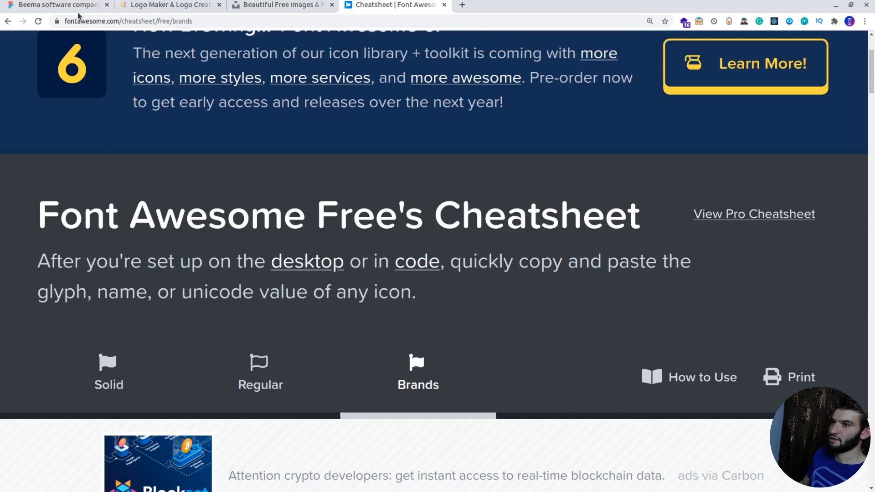
- Switch back to Figma and move the "2020 All rights reserved." line slightly to X 227, Y 5418
{"action": "left_click", "coordinate": [58, 5]}
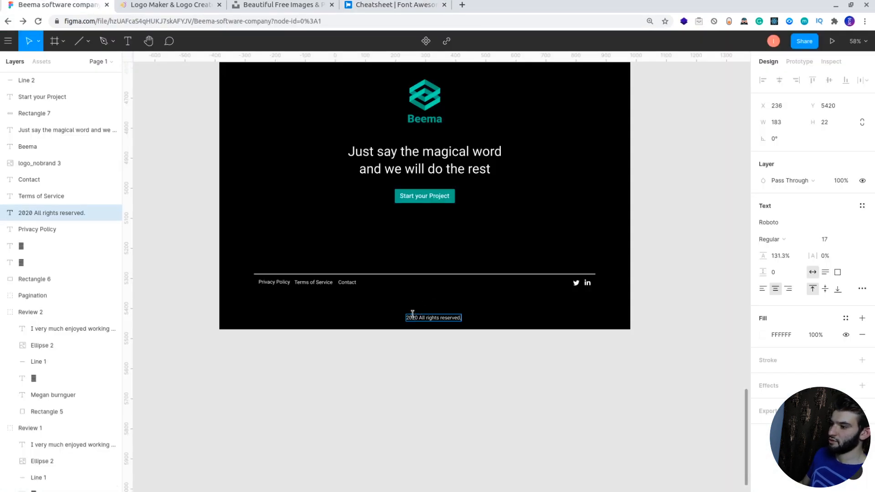
{"action": "left_click", "coordinate": [436, 319]}
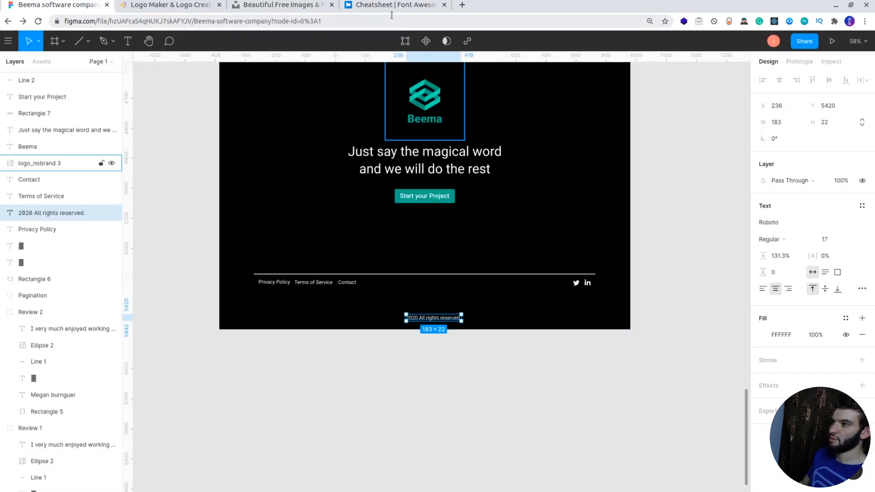
{"action": "left_click_drag", "start_coordinate": [435, 319], "coordinate": [437, 319]}
- Search Google for the copyright symbol in the Font Awesome tab, copy © from the result's description and close that tab
{"action": "left_click", "coordinate": [408, 6]}
{"action": "left_click", "coordinate": [401, 21]}
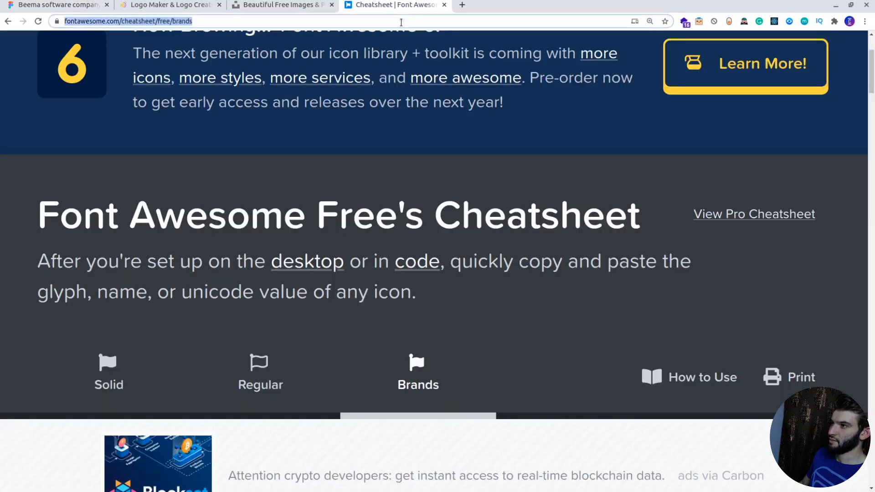
{"action": "type", "text": "copyright ico"}
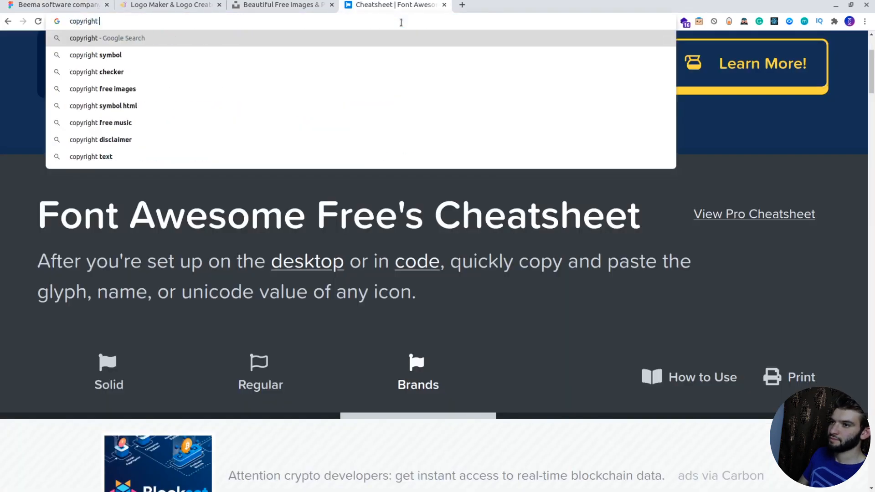
{"action": "key", "text": "BackSpace"}
{"action": "key", "text": "BackSpace"}
{"action": "key", "text": "BackSpace"}
{"action": "type", "text": "sm"}
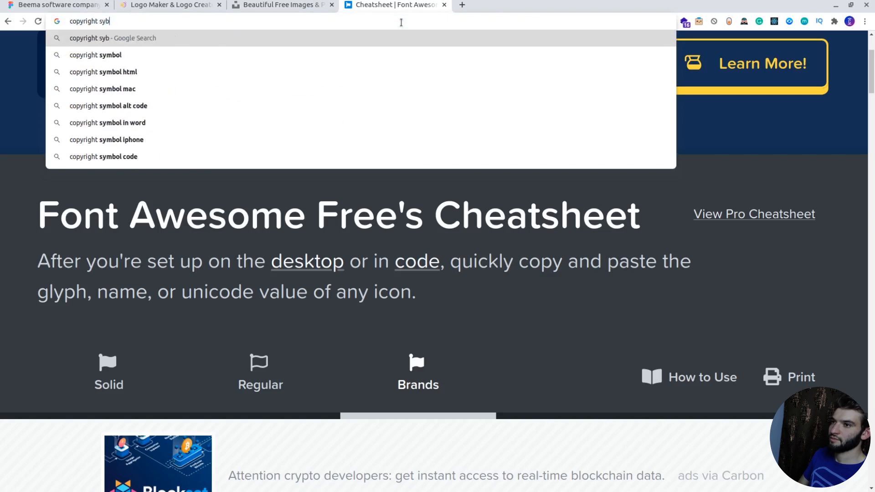
{"action": "type", "text": "bol"}
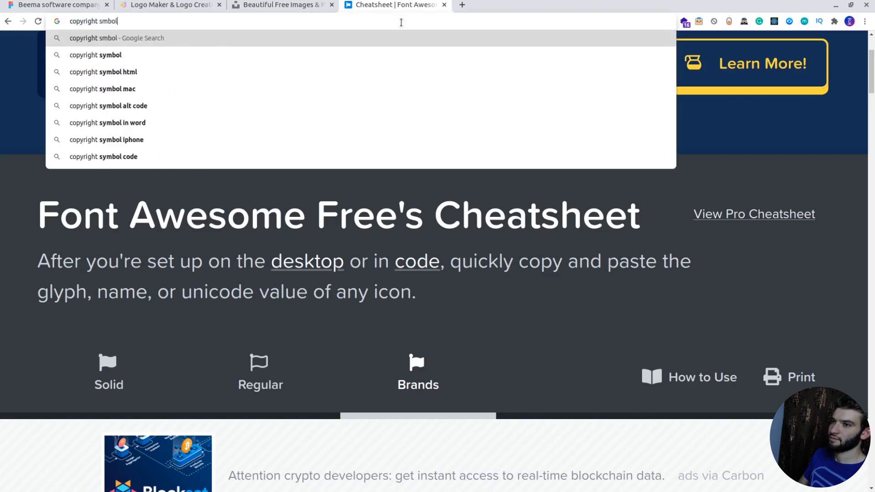
{"action": "key", "text": "Return"}
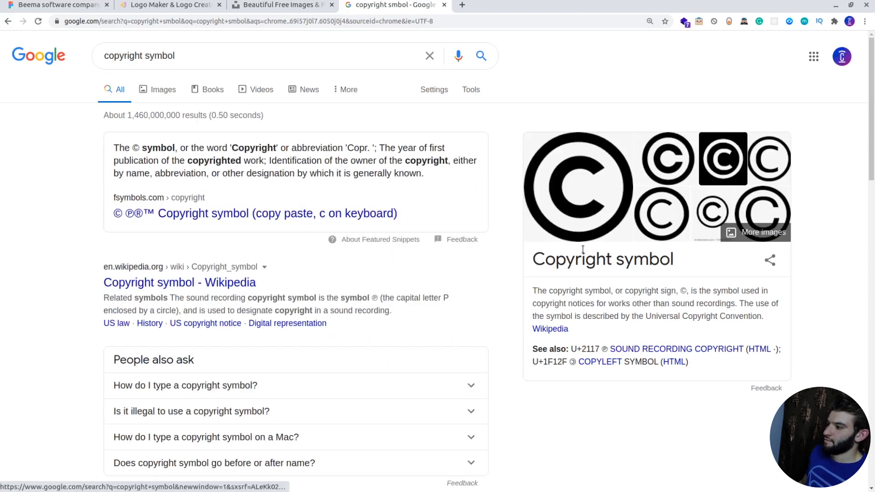
{"action": "left_click_drag", "start_coordinate": [684, 292], "coordinate": [681, 292]}
{"action": "key", "text": "ctrl+c"}
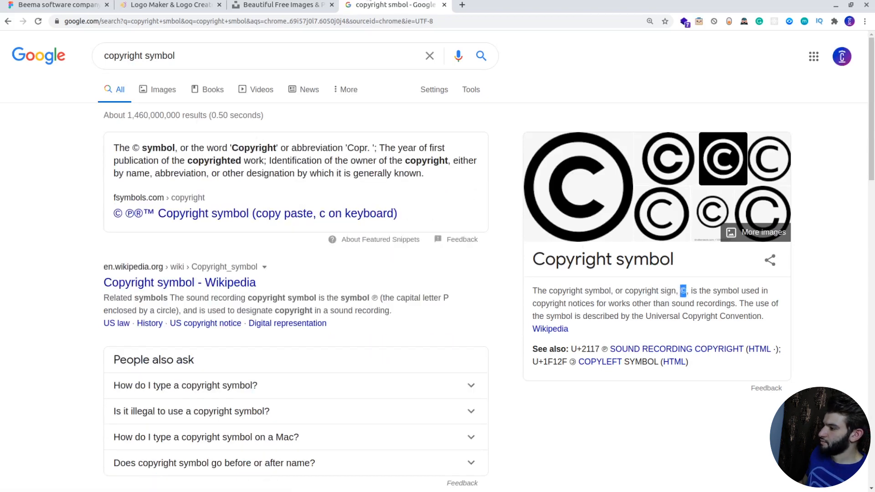
{"action": "left_click", "coordinate": [444, 5]}
- In Figma, insert the copied © before the footer's bottom line so it reads "© 2020 All rights reserved."
{"action": "left_click", "coordinate": [68, 6]}
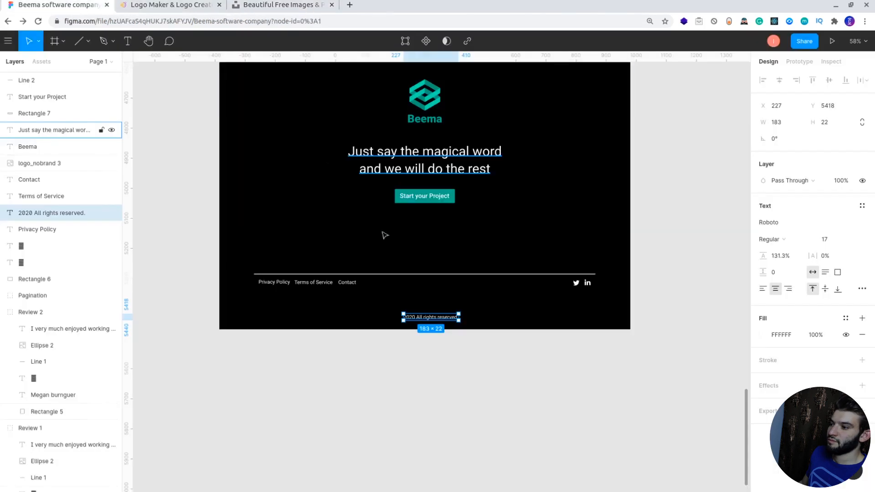
{"action": "double_click", "coordinate": [439, 317]}
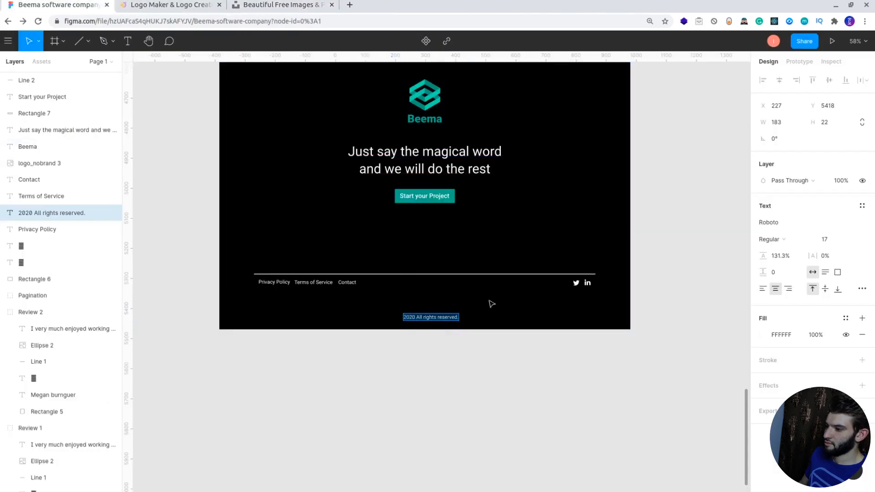
{"action": "key", "text": "Left"}
{"action": "key", "text": "ctrl+v"}
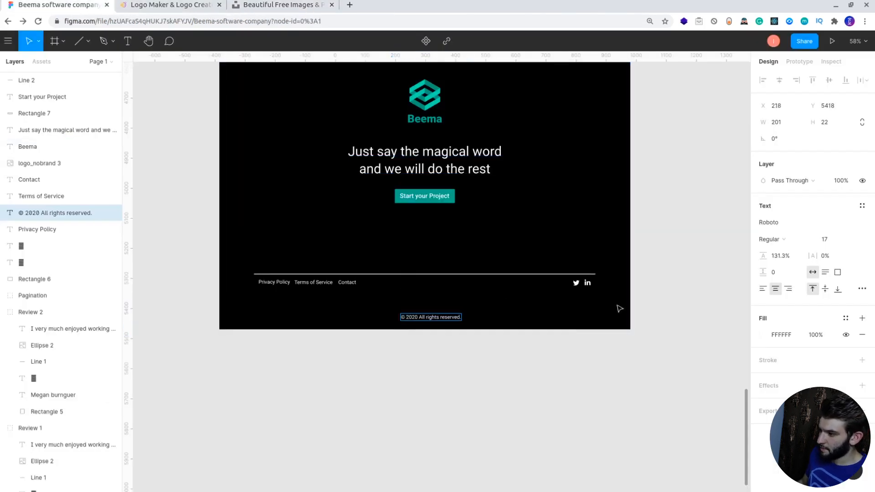
{"action": "left_click", "coordinate": [649, 310]}
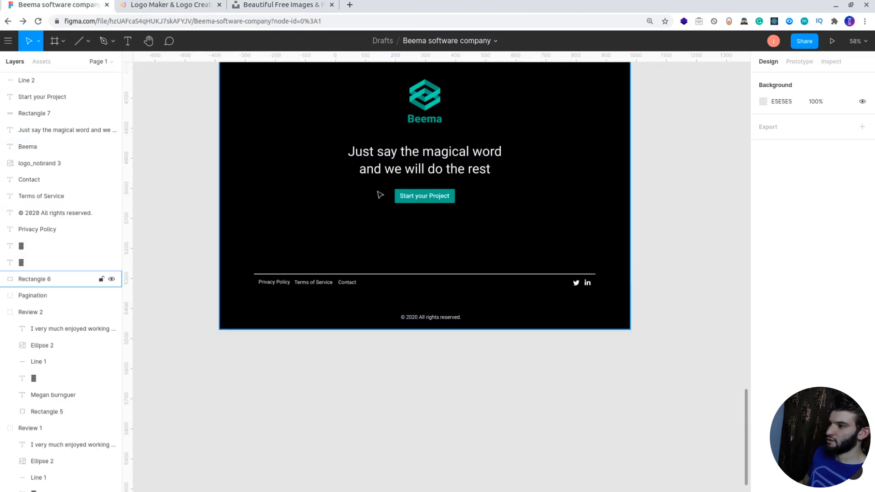
- Lower the upper edge of the black footer shape to Y 4607, reducing its height to 863
{"action": "scroll", "coordinate": [380, 188], "scroll_direction": "up", "scroll_amount": 3}
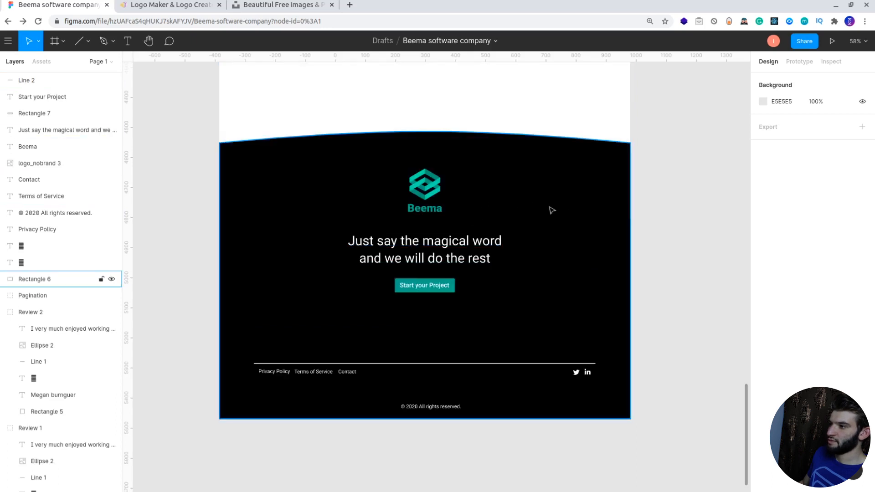
{"action": "left_click", "coordinate": [571, 194]}
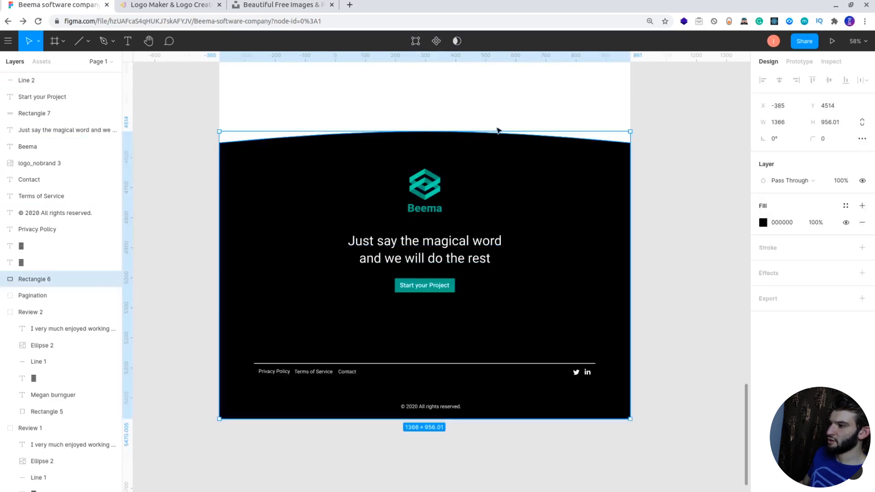
{"action": "left_click_drag", "start_coordinate": [515, 130], "coordinate": [517, 159]}
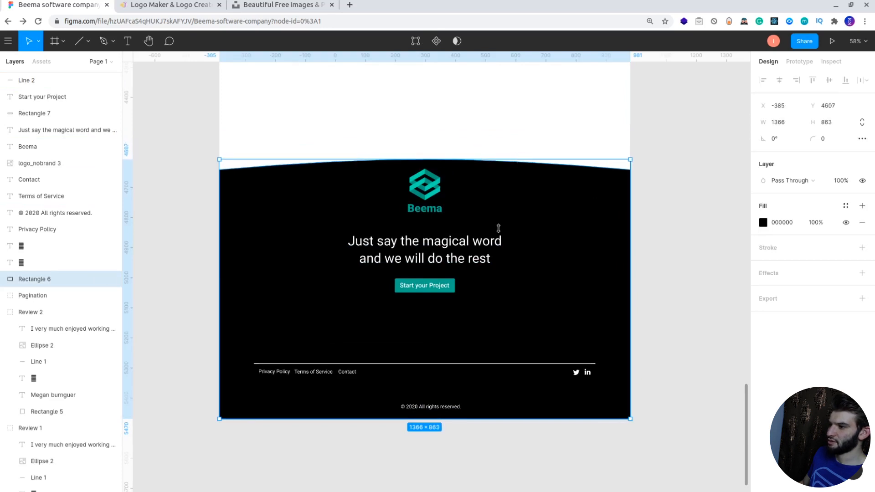
- Move the footer's logo, "Beema" name, slogan and "Start your Project" button together down by 90 px
{"action": "left_click", "coordinate": [436, 249]}
{"action": "left_click", "coordinate": [429, 208], "text": "shift"}
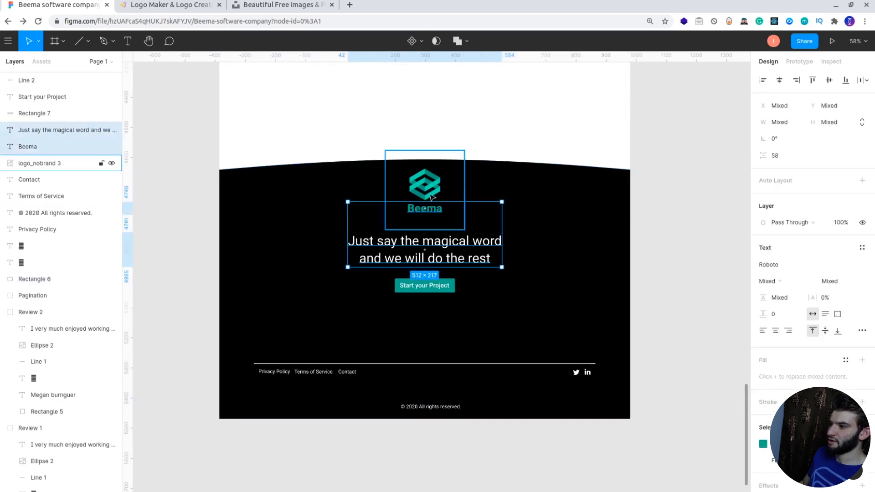
{"action": "left_click", "coordinate": [432, 197], "text": "shift"}
{"action": "left_click", "coordinate": [437, 287], "text": "shift"}
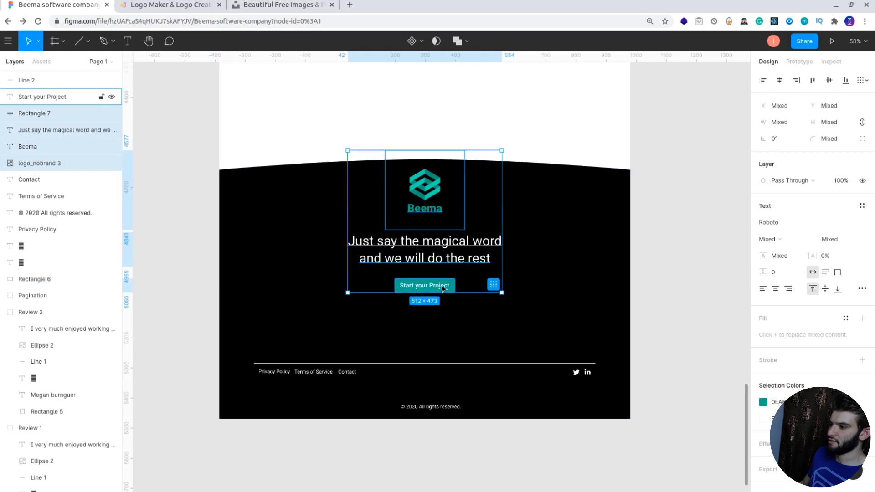
{"action": "left_click", "coordinate": [442, 289], "text": "shift"}
{"action": "key", "text": "shift+Down"}
{"action": "key", "text": "shift+Down"}
{"action": "key", "text": "shift+Down"}
{"action": "key", "text": "shift+Down"}
{"action": "key", "text": "shift+Down"}
{"action": "key", "text": "shift+Down"}
{"action": "key", "text": "shift+Down"}
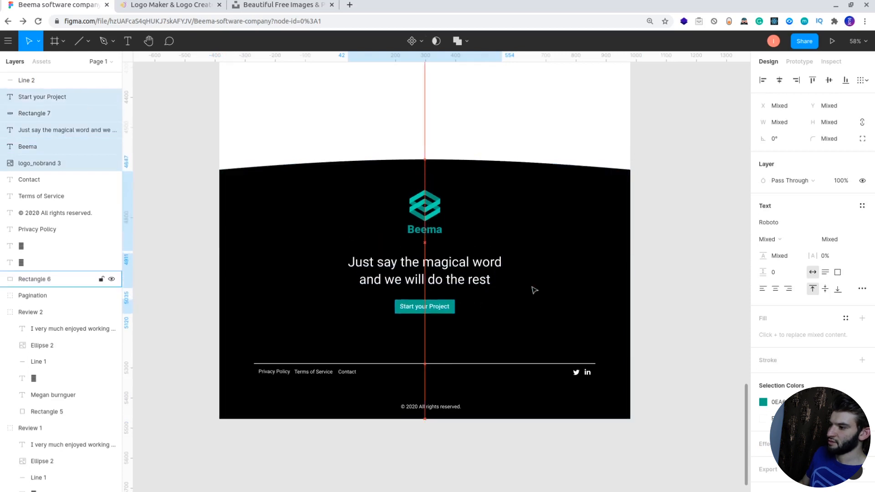
{"action": "key", "text": "shift+Down"}
{"action": "key", "text": "shift+Down"}
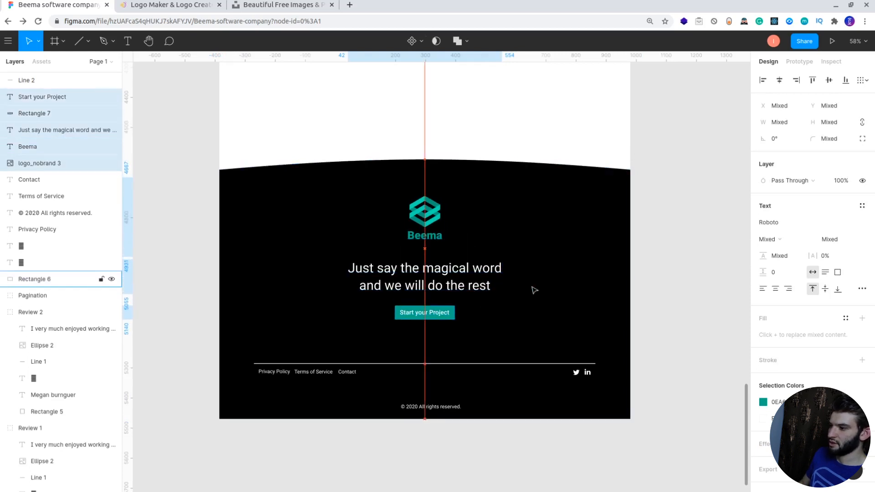
{"action": "left_click", "coordinate": [695, 231]}
- Review the whole landing page, checking the layout of the hero, feature rows, review cards, rocket section and footer
{"action": "scroll", "coordinate": [342, 244], "scroll_direction": "down", "scroll_amount": 3}
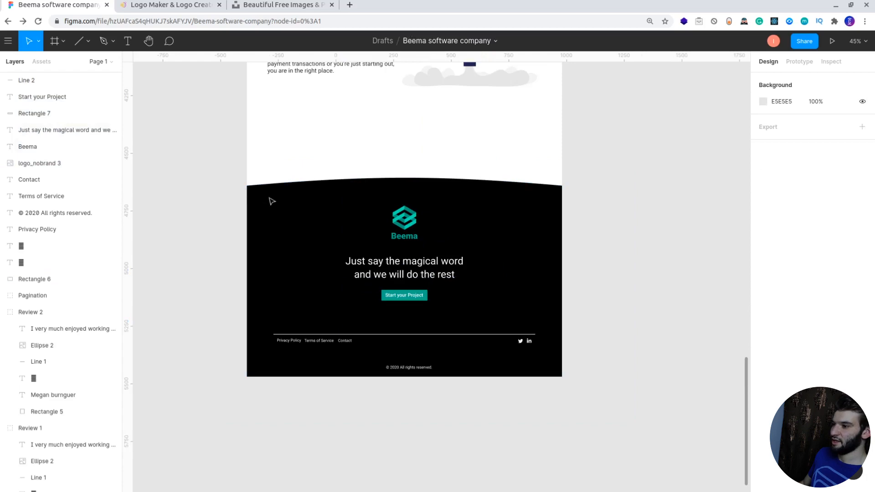
{"action": "scroll", "coordinate": [277, 202], "scroll_direction": "left", "scroll_amount": 3}
{"action": "scroll", "coordinate": [475, 206], "scroll_direction": "up", "scroll_amount": 20}
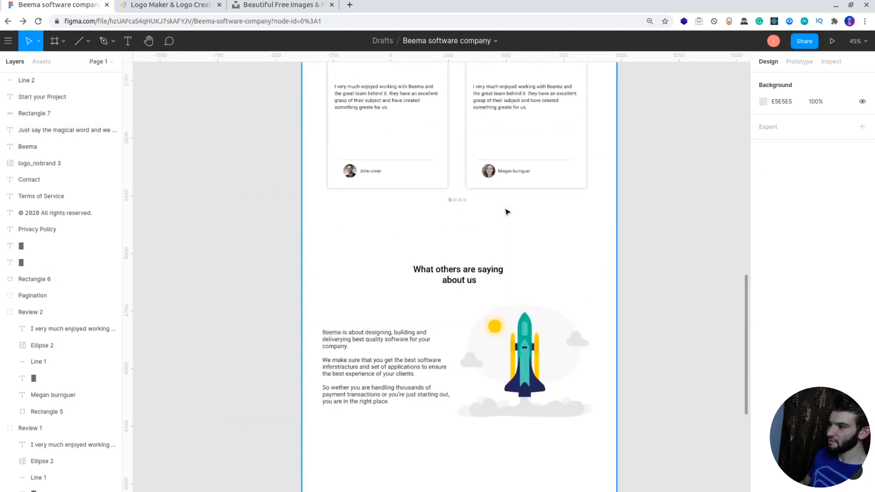
{"action": "scroll", "coordinate": [520, 222], "scroll_direction": "up", "scroll_amount": 12}
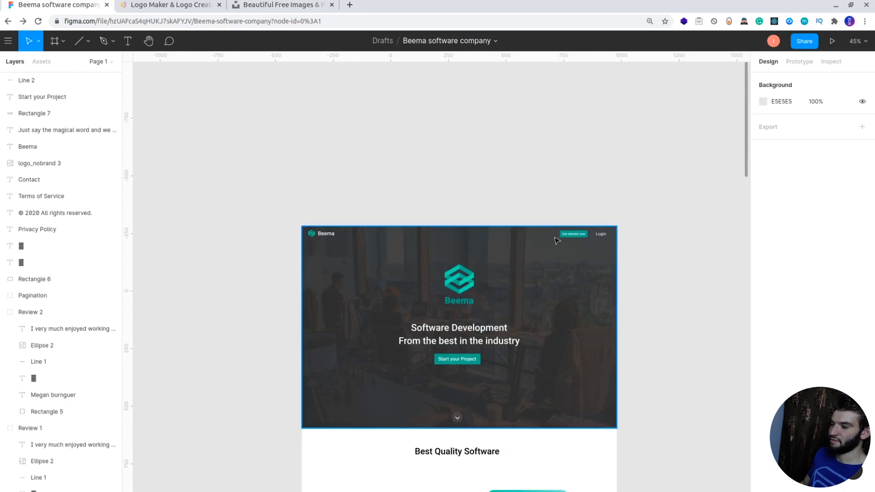
{"action": "scroll", "coordinate": [433, 256], "scroll_direction": "down", "scroll_amount": 5}
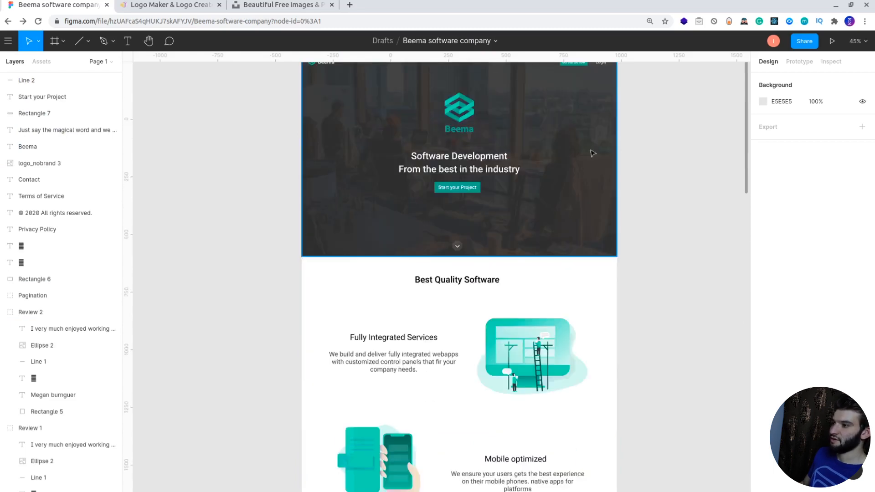
{"action": "scroll", "coordinate": [498, 241], "scroll_direction": "down", "scroll_amount": 6}
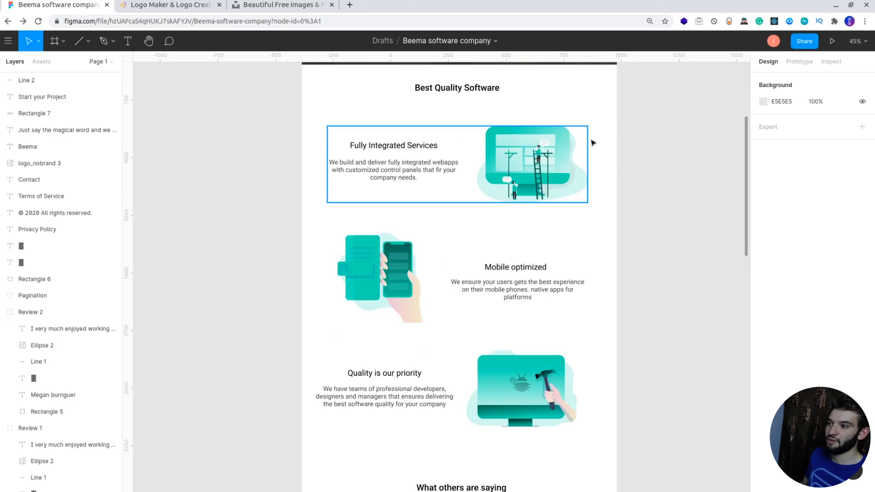
{"action": "scroll", "coordinate": [514, 197], "scroll_direction": "down", "scroll_amount": 15}
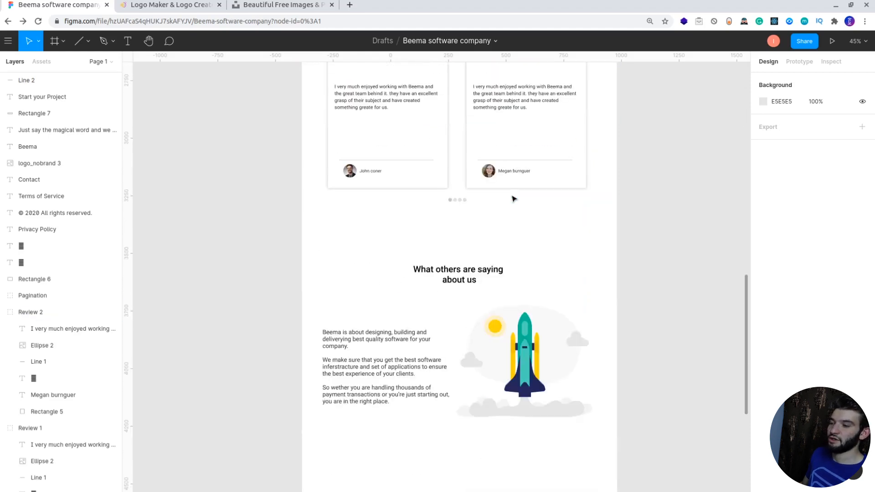
{"action": "scroll", "coordinate": [510, 214], "scroll_direction": "down", "scroll_amount": 4}
{"action": "scroll", "coordinate": [511, 219], "scroll_direction": "up", "scroll_amount": 6}
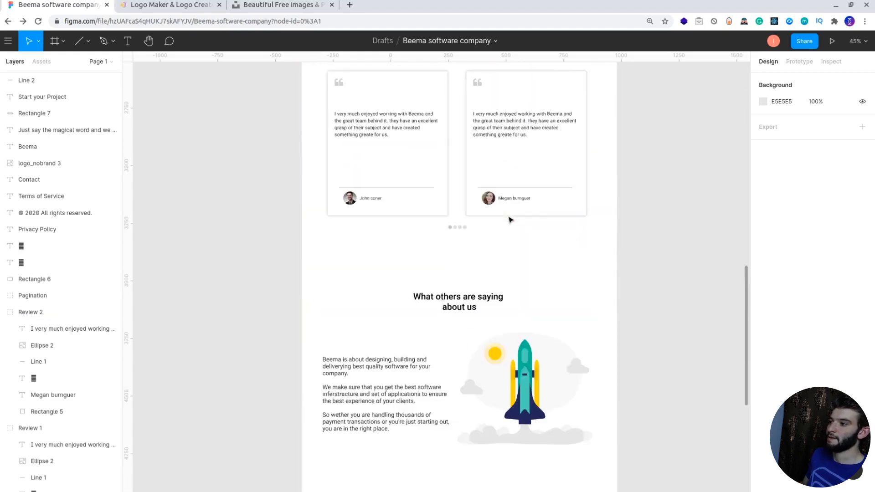
{"action": "scroll", "coordinate": [510, 221], "scroll_direction": "up", "scroll_amount": 4}
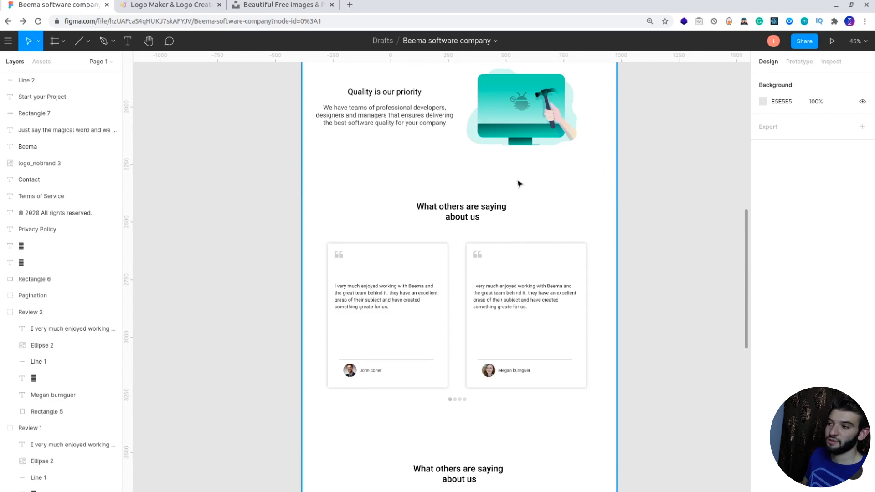
{"action": "scroll", "coordinate": [518, 184], "scroll_direction": "up", "scroll_amount": 20}
{"action": "scroll", "coordinate": [515, 186], "scroll_direction": "down", "scroll_amount": 13}
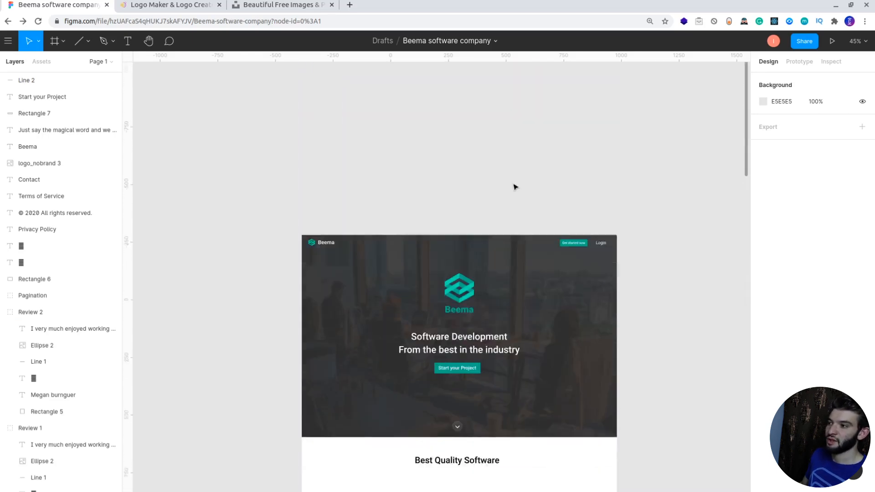
- Go through the page once more in order from the hero section down to the black footer, examining each section's spacing
{"action": "scroll", "coordinate": [515, 186], "scroll_direction": "up", "scroll_amount": 6}
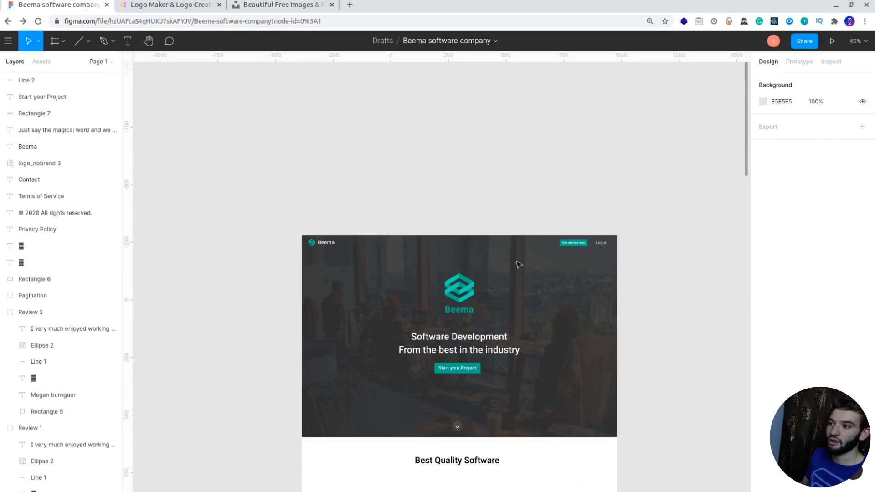
{"action": "scroll", "coordinate": [527, 323], "scroll_direction": "down", "scroll_amount": 5}
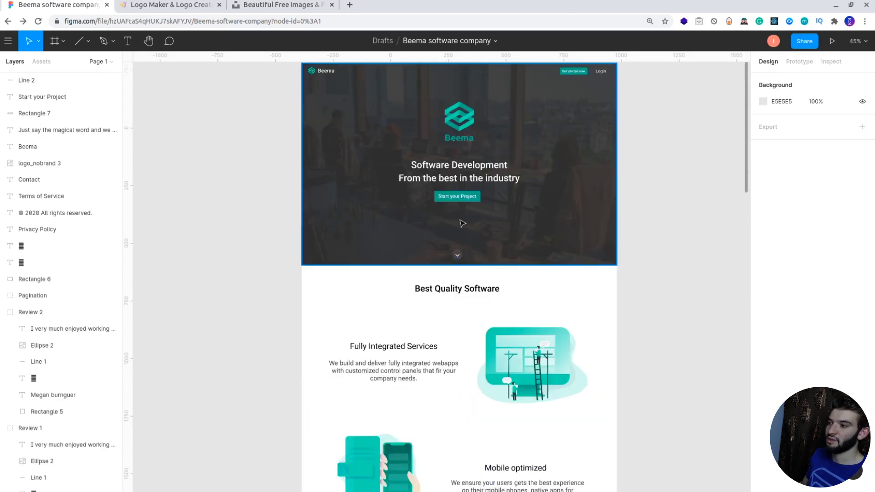
{"action": "scroll", "coordinate": [367, 289], "scroll_direction": "down", "scroll_amount": 5}
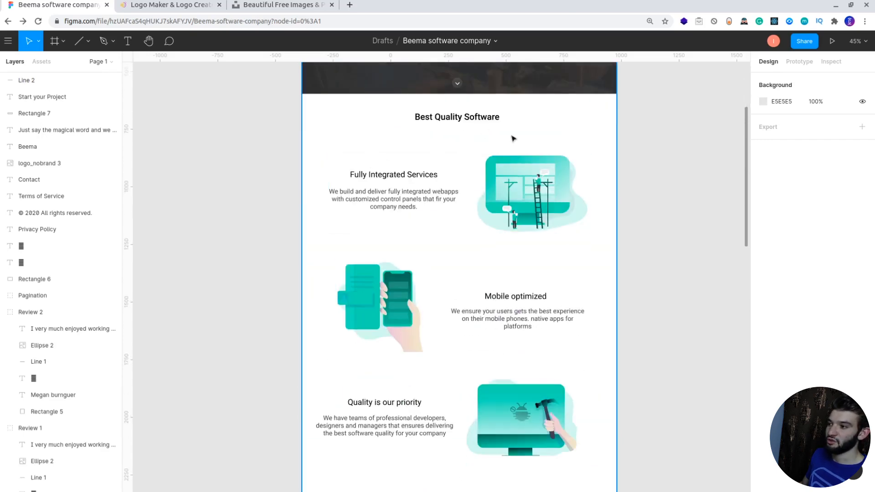
{"action": "scroll", "coordinate": [453, 289], "scroll_direction": "down", "scroll_amount": 5}
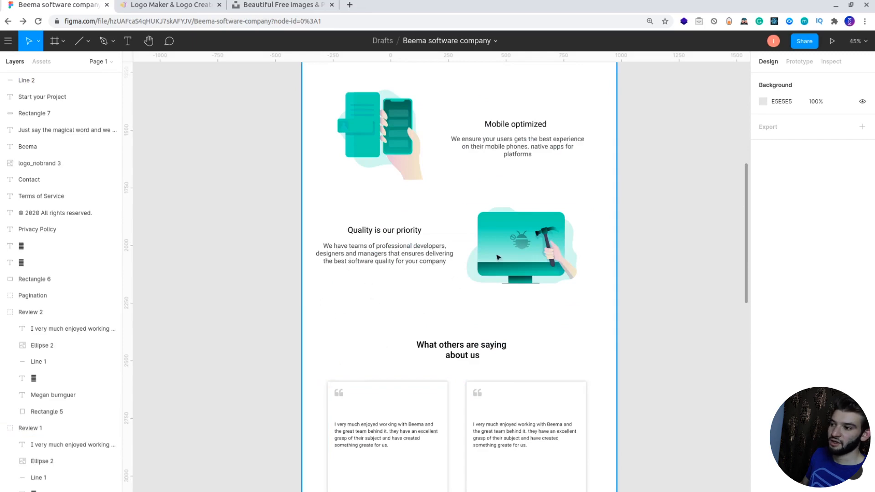
{"action": "scroll", "coordinate": [471, 317], "scroll_direction": "down", "scroll_amount": 5}
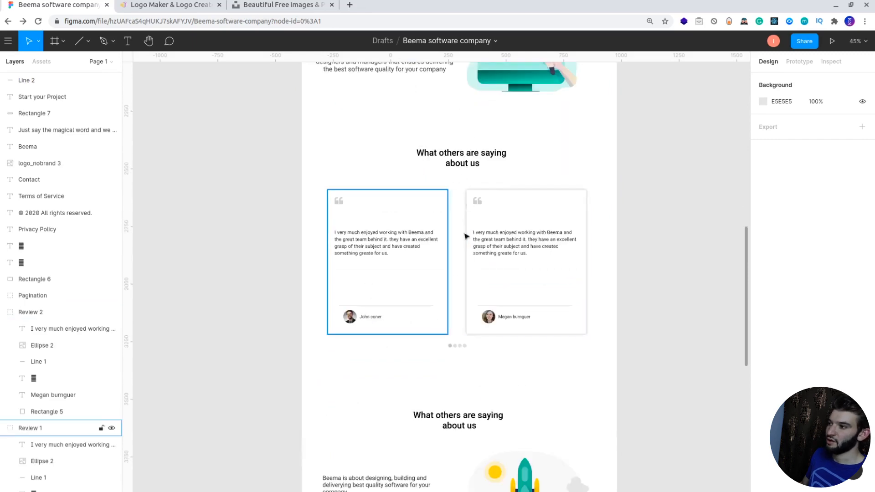
{"action": "scroll", "coordinate": [328, 215], "scroll_direction": "down", "scroll_amount": 1}
{"action": "scroll", "coordinate": [327, 215], "scroll_direction": "down", "scroll_amount": 8}
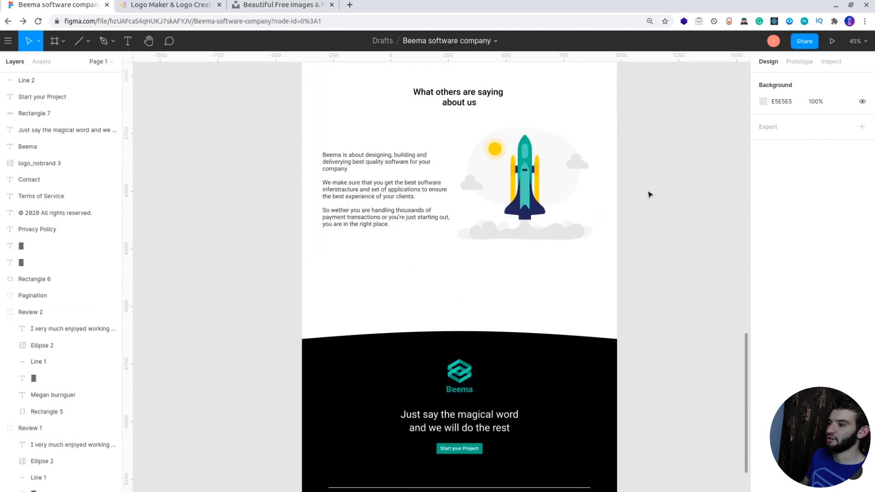
{"action": "scroll", "coordinate": [390, 244], "scroll_direction": "down", "scroll_amount": 5}
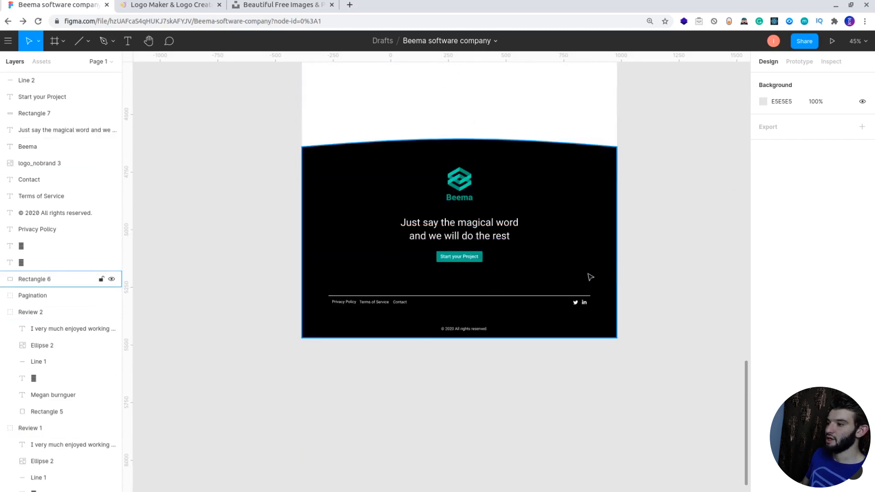
{"action": "scroll", "coordinate": [588, 276], "scroll_direction": "up", "scroll_amount": 20}
{"action": "scroll", "coordinate": [582, 275], "scroll_direction": "up", "scroll_amount": 8}
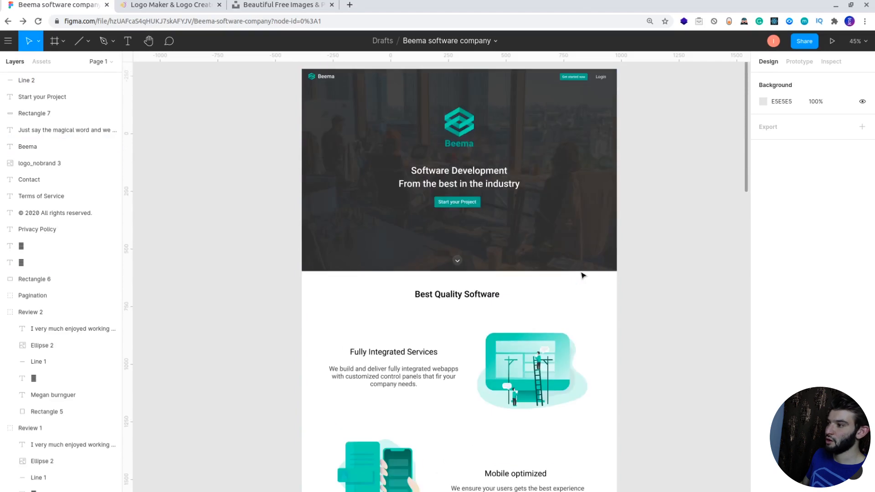
- Examine the upper half of the page again, looking closely at the hero's headline, "Start your Project" button and down arrow
{"action": "scroll", "coordinate": [552, 219], "scroll_direction": "down", "scroll_amount": 5}
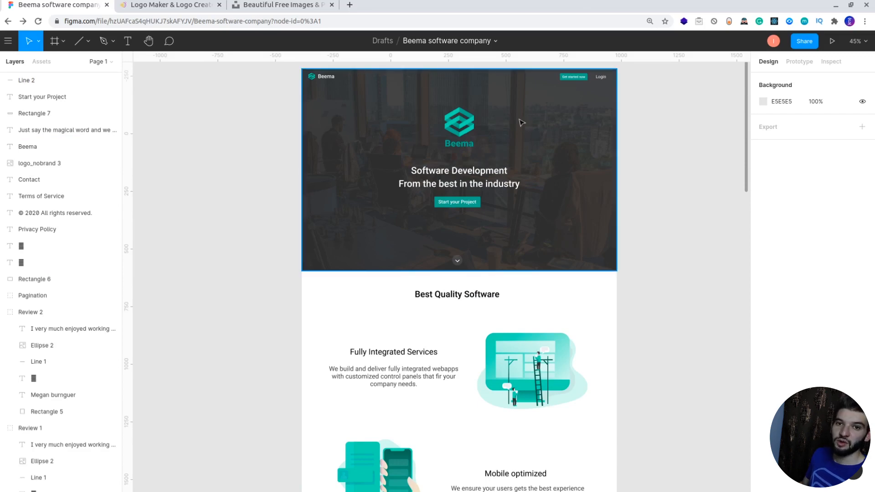
{"action": "scroll", "coordinate": [663, 198], "scroll_direction": "down", "scroll_amount": 12}
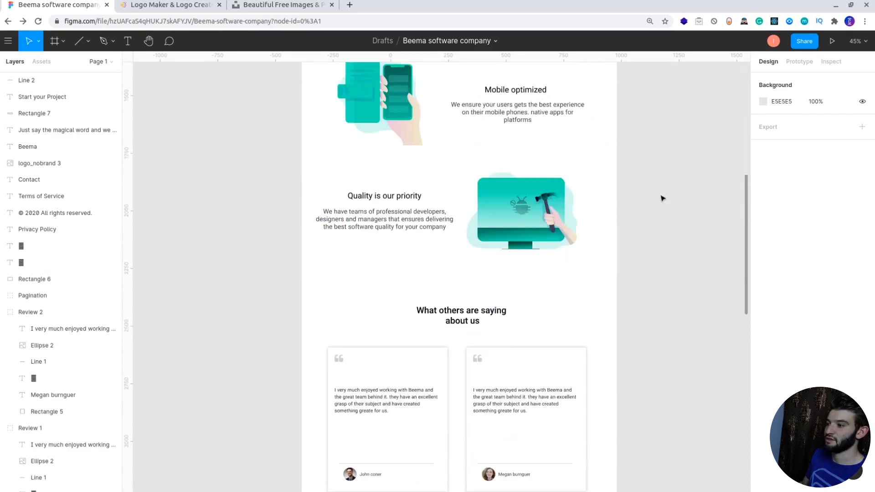
{"action": "scroll", "coordinate": [663, 198], "scroll_direction": "up", "scroll_amount": 12}
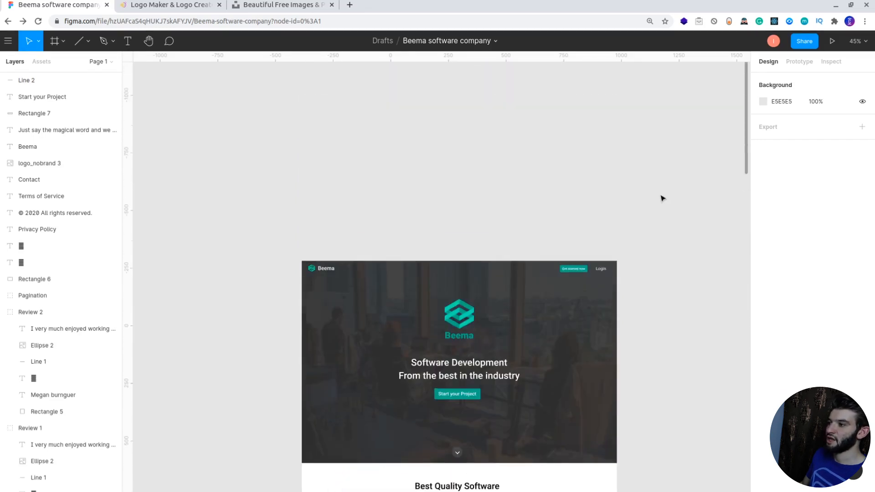
{"action": "scroll", "coordinate": [663, 199], "scroll_direction": "down", "scroll_amount": 2}
{"action": "scroll", "coordinate": [663, 199], "scroll_direction": "up", "scroll_amount": 4}
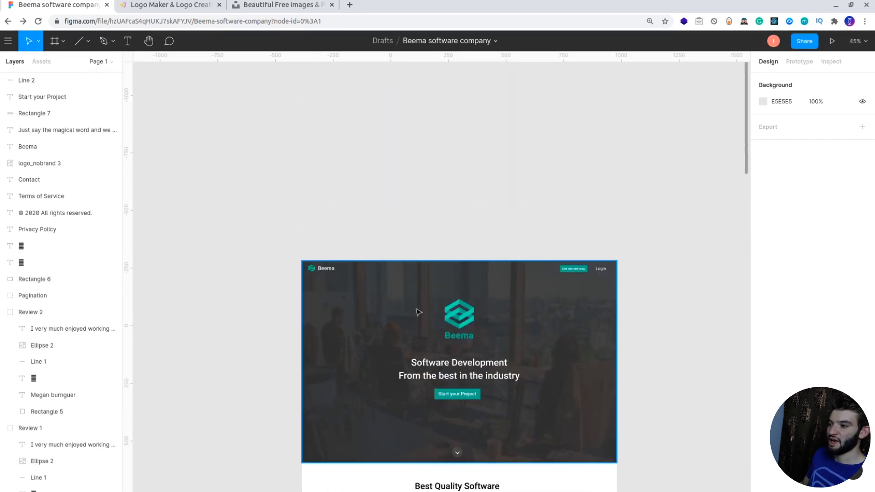
{"action": "scroll", "coordinate": [433, 301], "scroll_direction": "up", "scroll_amount": 5}
{"action": "scroll", "coordinate": [469, 289], "scroll_direction": "down", "scroll_amount": 6}
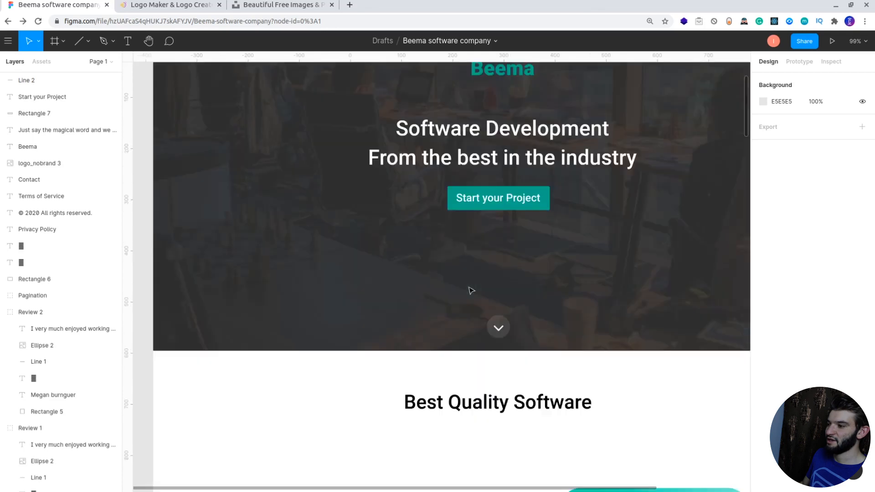
{"action": "scroll", "coordinate": [470, 273], "scroll_direction": "down", "scroll_amount": 2}
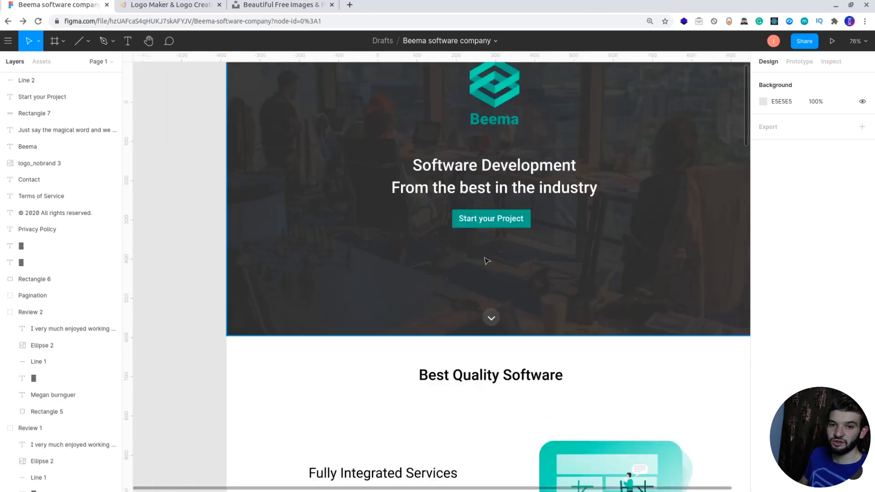